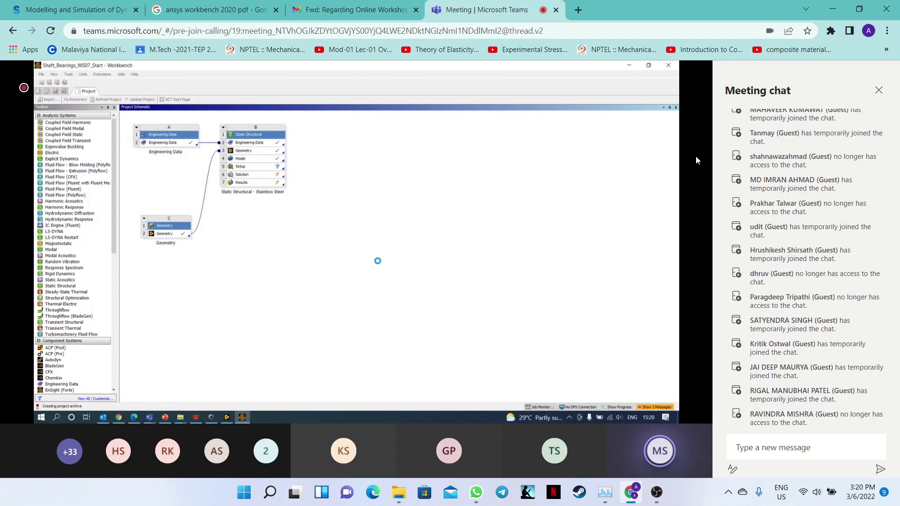
- Close the meeting chat to enlarge the shared screen
left_click(879, 90)
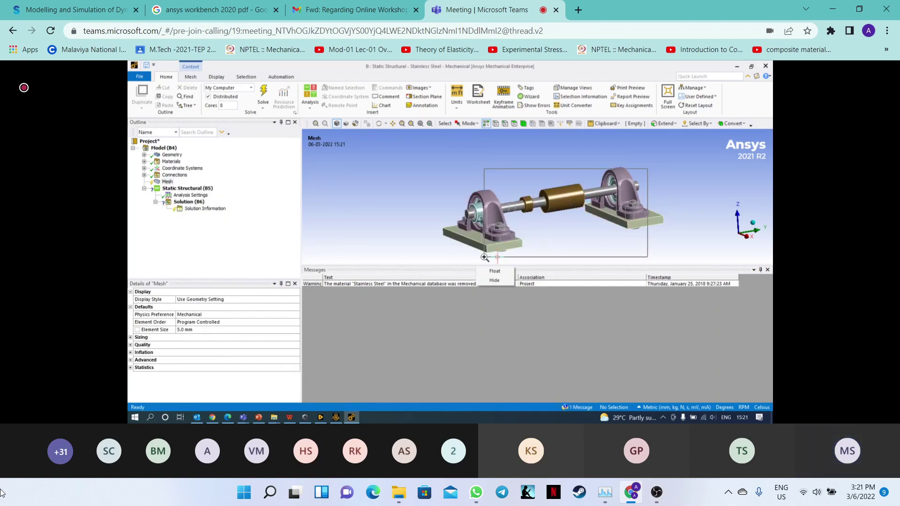
mouse_move(432, 224)
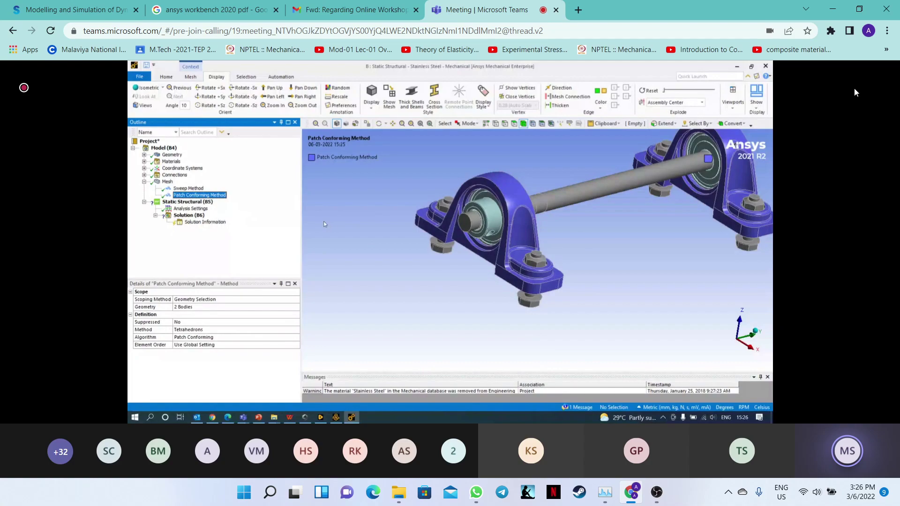
- Display the generated mesh of the bearing assembly and expand its Quality settings
left_click(167, 181)
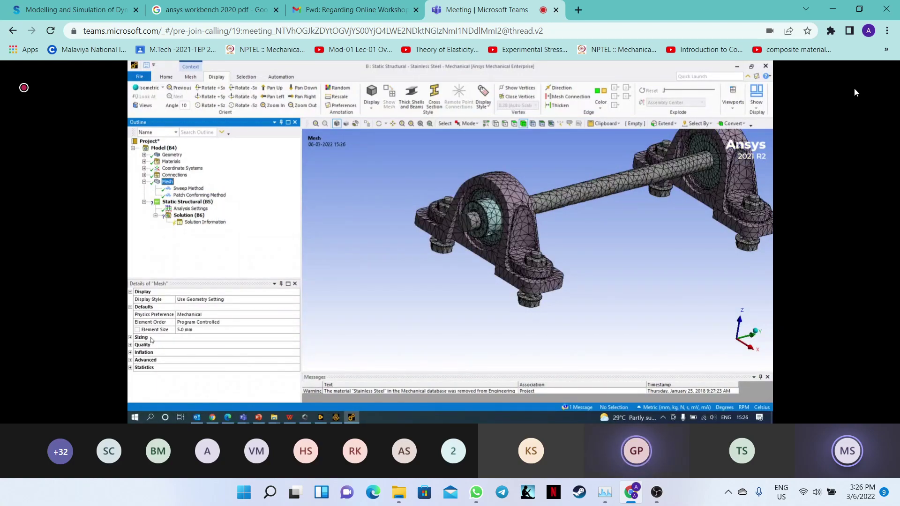
left_click(134, 345)
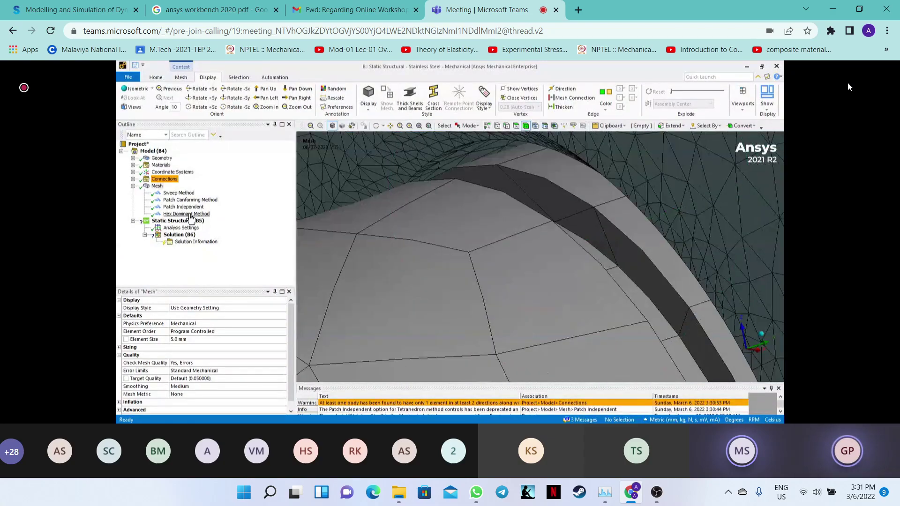
- Show the list of people currently in the meeting
mouse_move(845, 80)
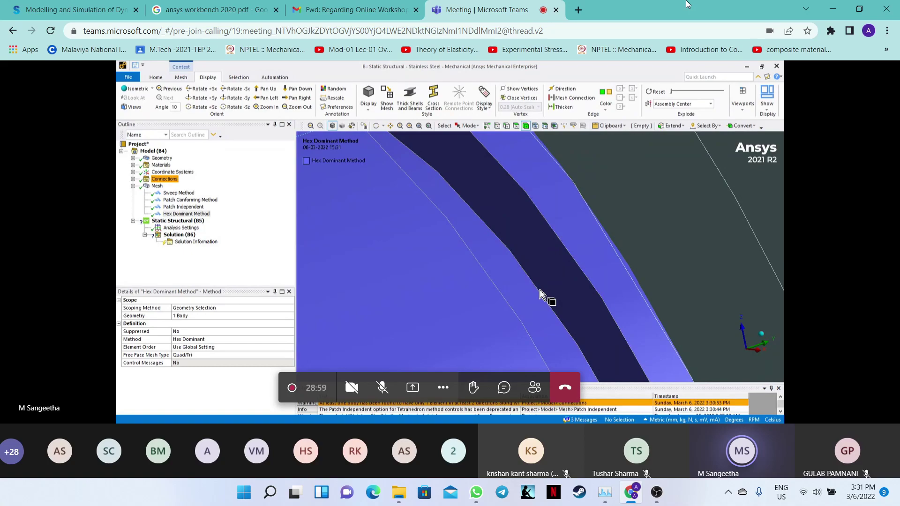
left_click(536, 389)
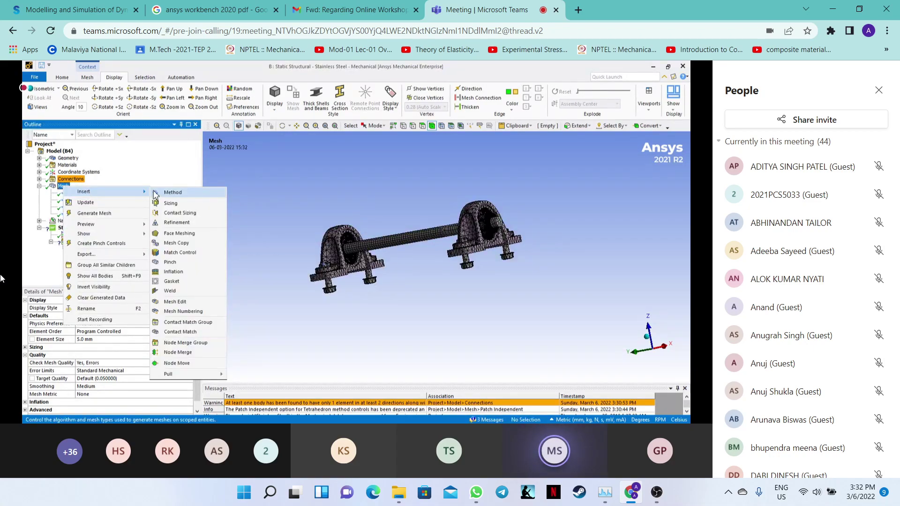
- Insert a mesh method and scope it to the named selection "bolt and nut"
left_click(182, 194)
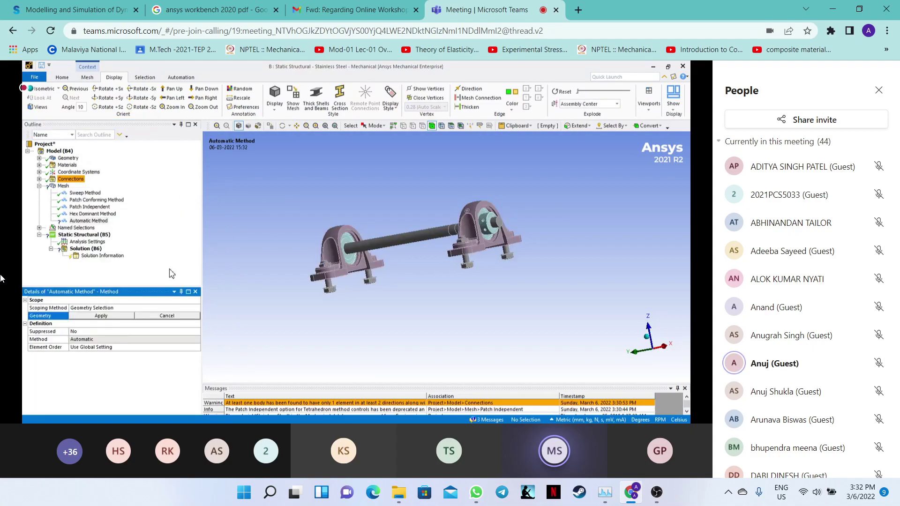
left_click(127, 310)
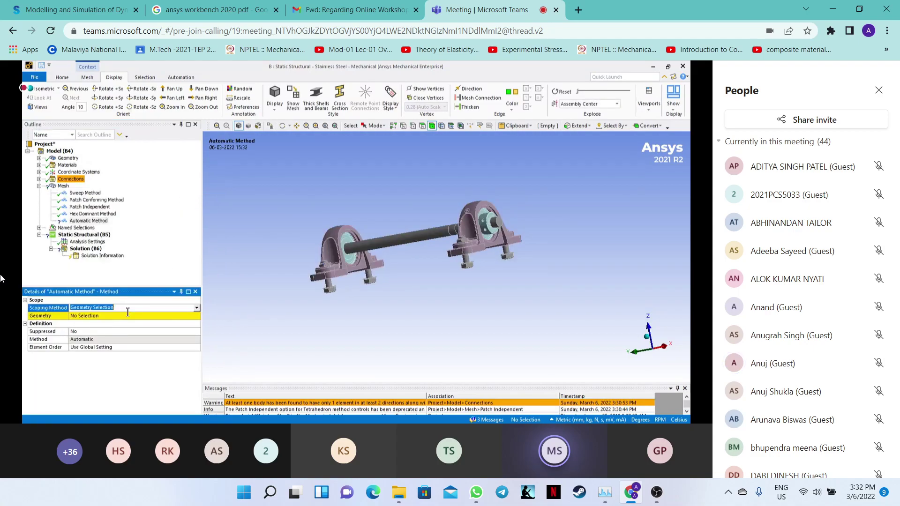
left_click(198, 312)
left_click(193, 322)
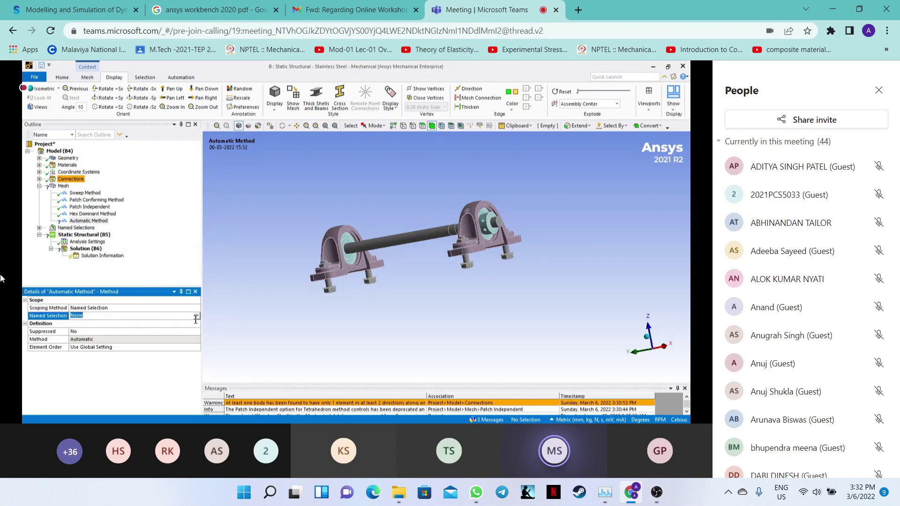
left_click(197, 316)
left_click(90, 327)
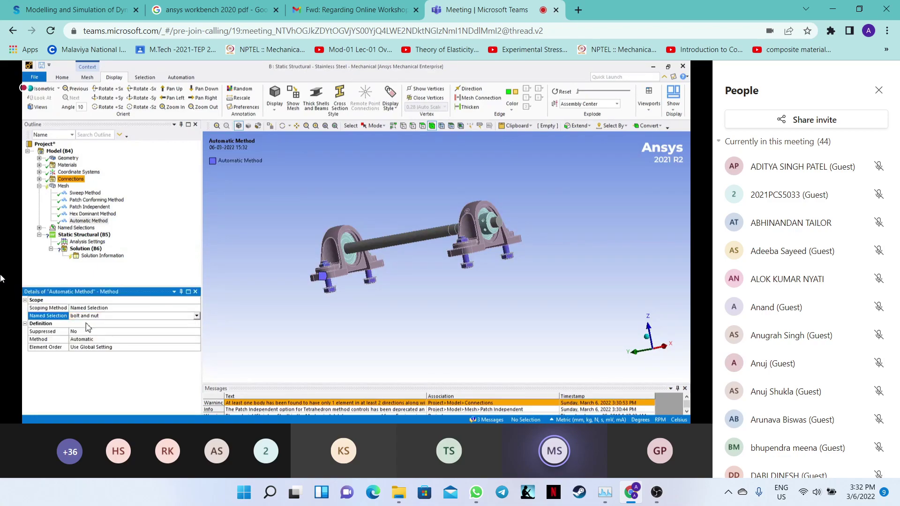
- Set the bolt and nut mesh method to MultiZone and generate the mesh
middle_click_drag(400, 307, 436, 300)
left_click(63, 340)
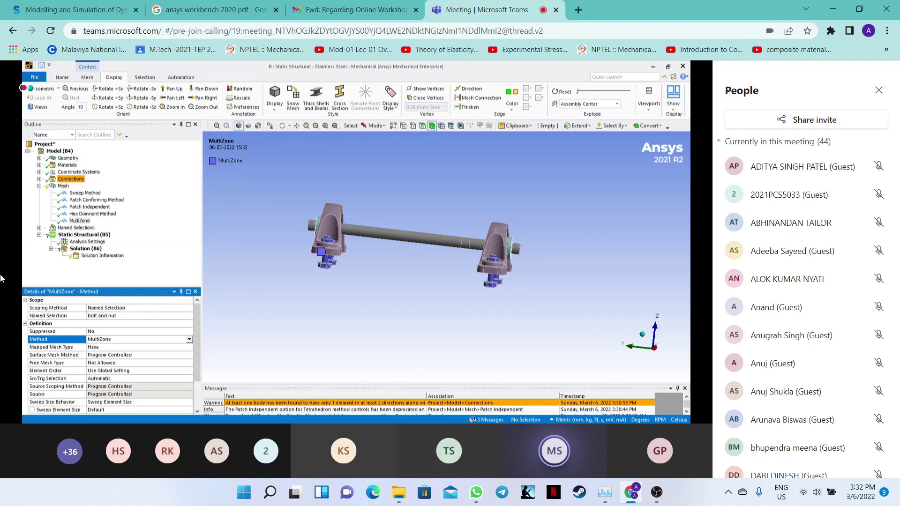
right_click(60, 186)
left_click(88, 216)
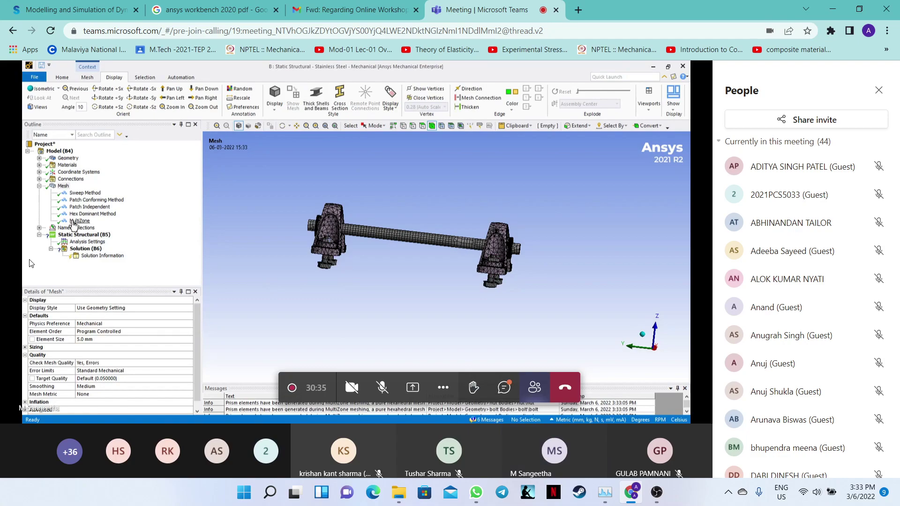
left_click(80, 220)
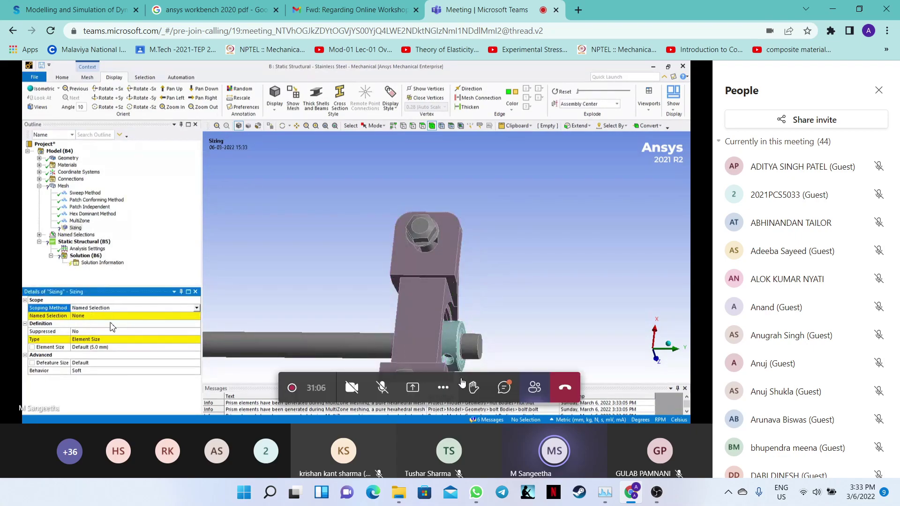
- Check the meeting chat for new messages and close it again
left_click(505, 391)
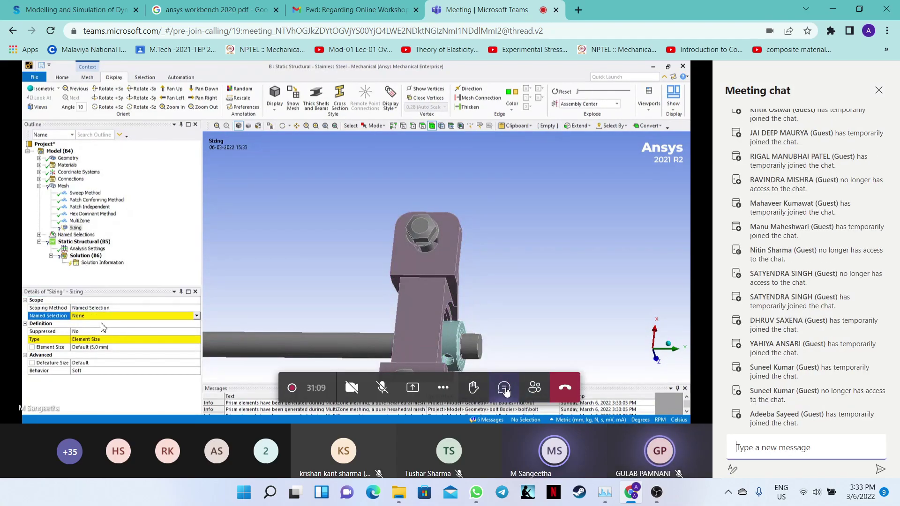
left_click(505, 392)
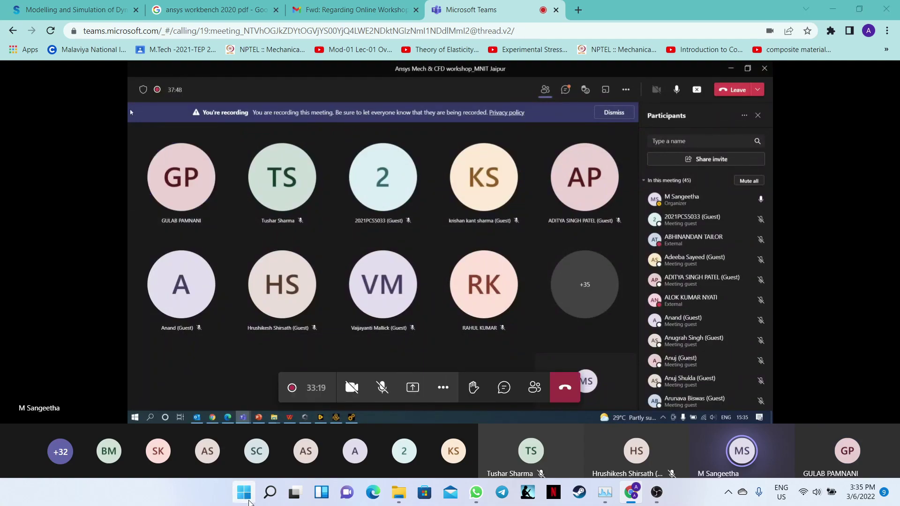
- Find Workbench 2021 R2 among the computer's installed apps and launch it
left_click(249, 501)
type("a")
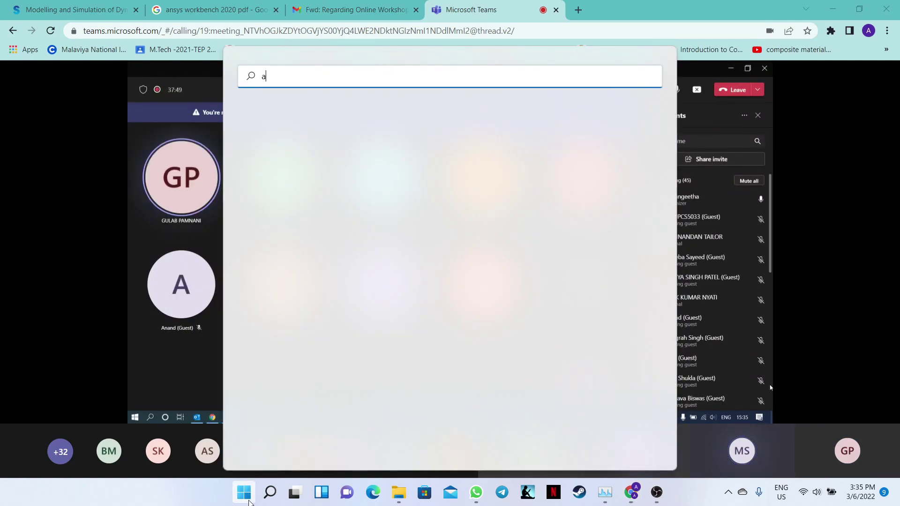
type("ns")
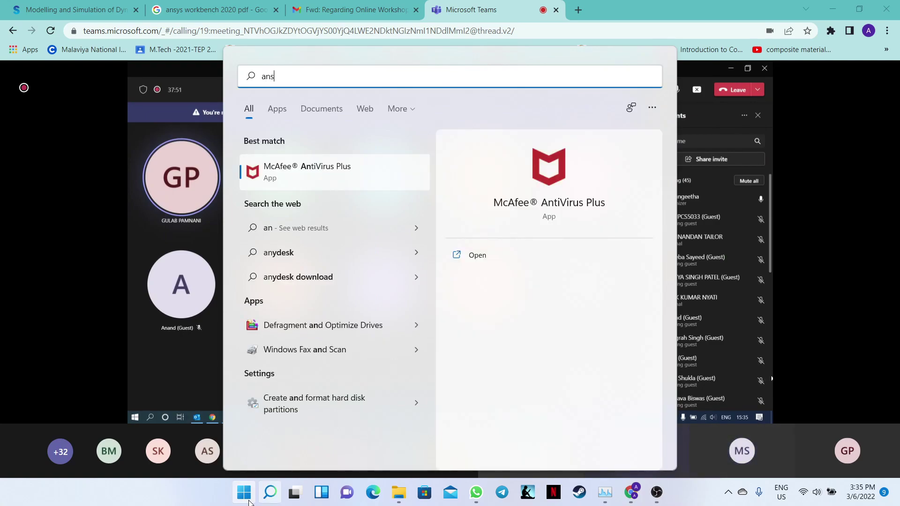
type("ys")
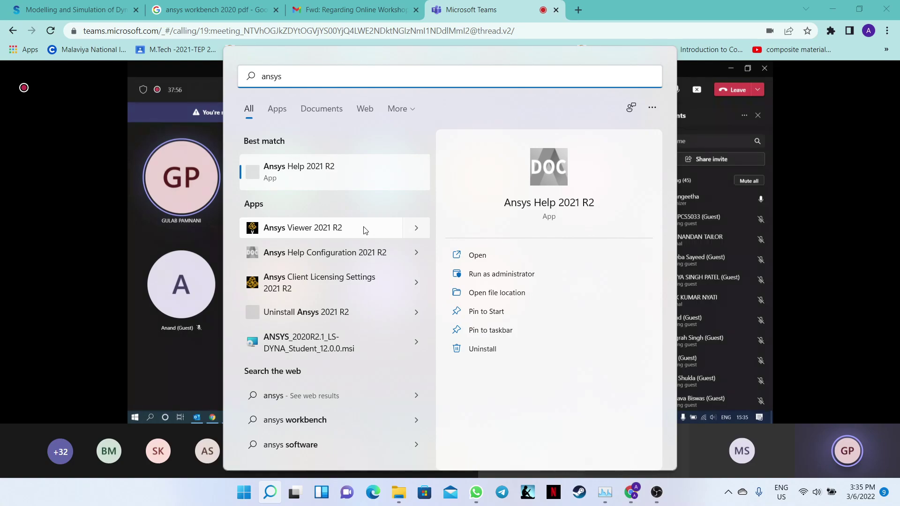
key("BackSpace")
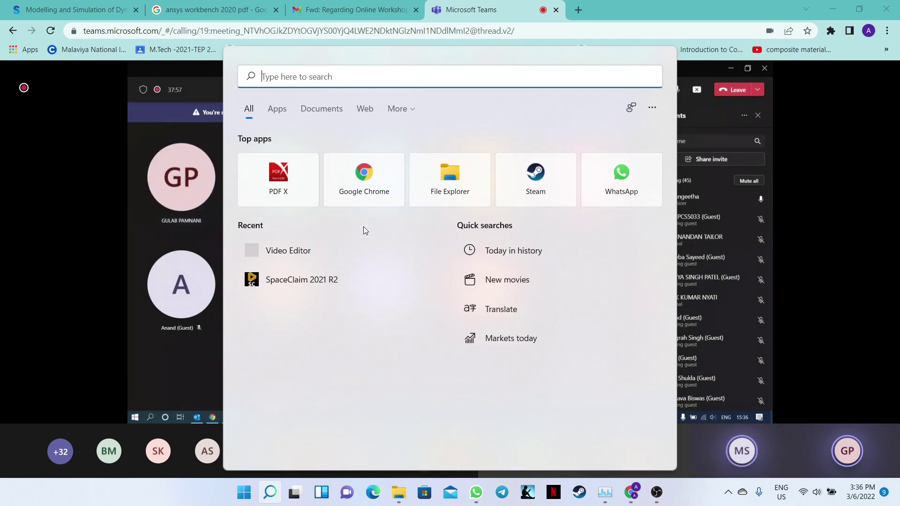
type("work")
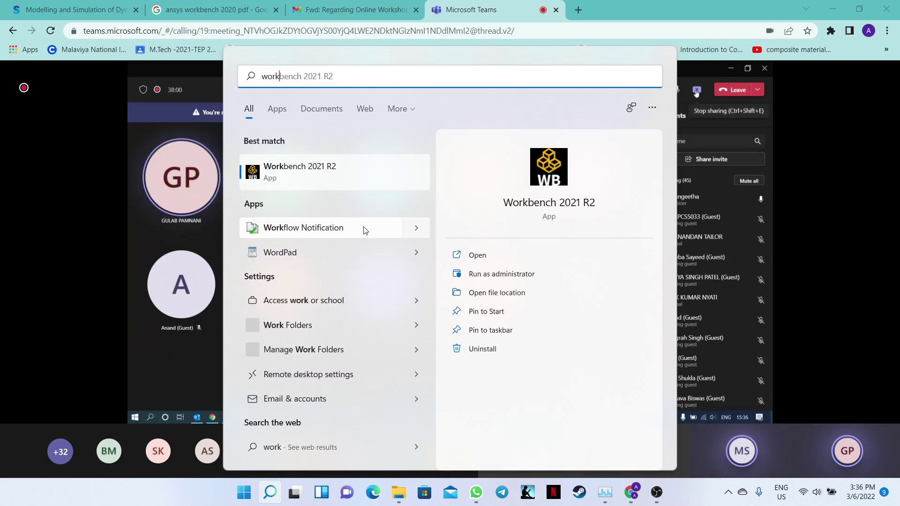
left_click(478, 256)
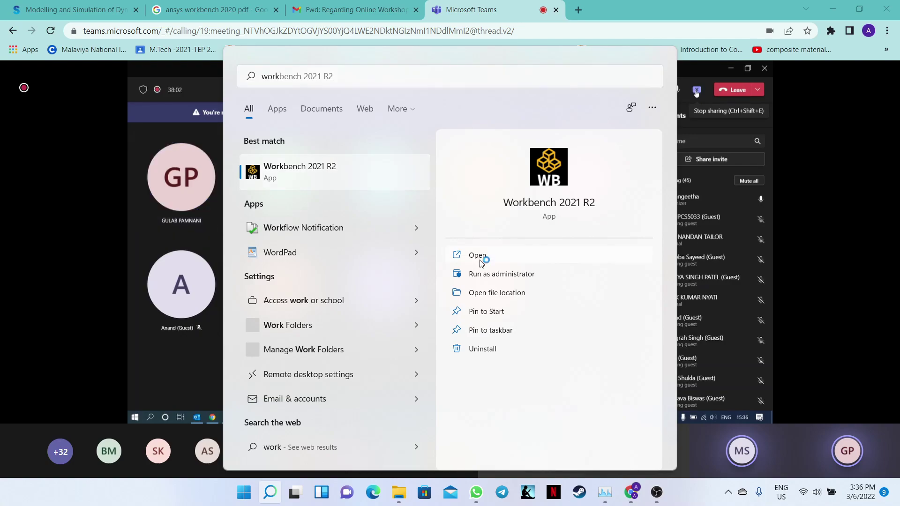
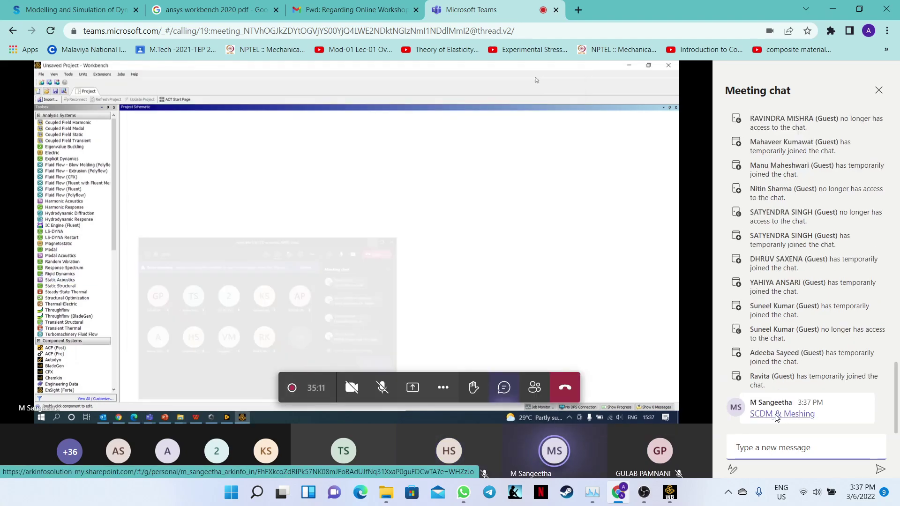
- Open the SCDM & Meshing link from the meeting chat in a new browser tab and switch to it
right_click(776, 417)
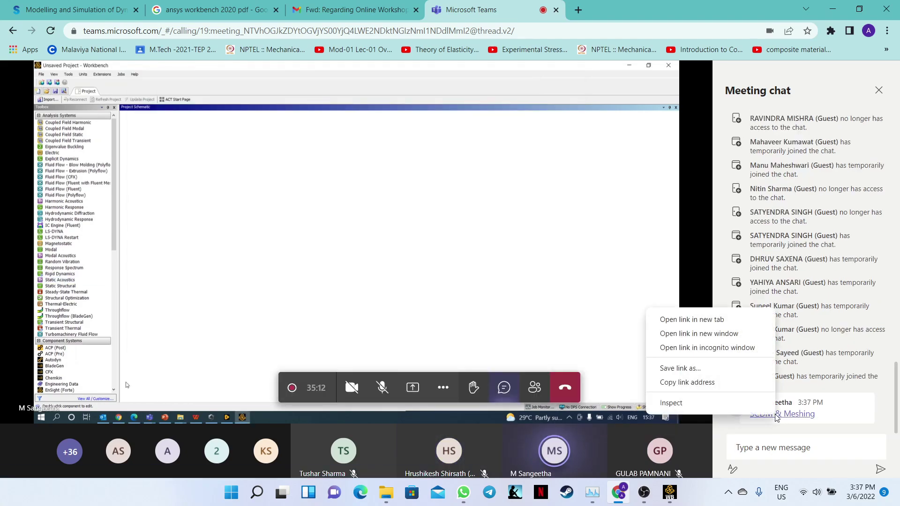
left_click(692, 320)
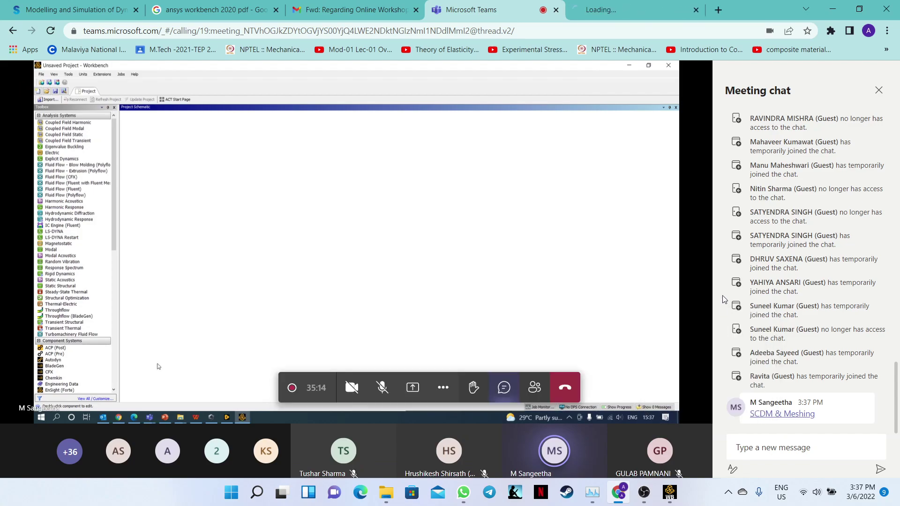
left_click(650, 3)
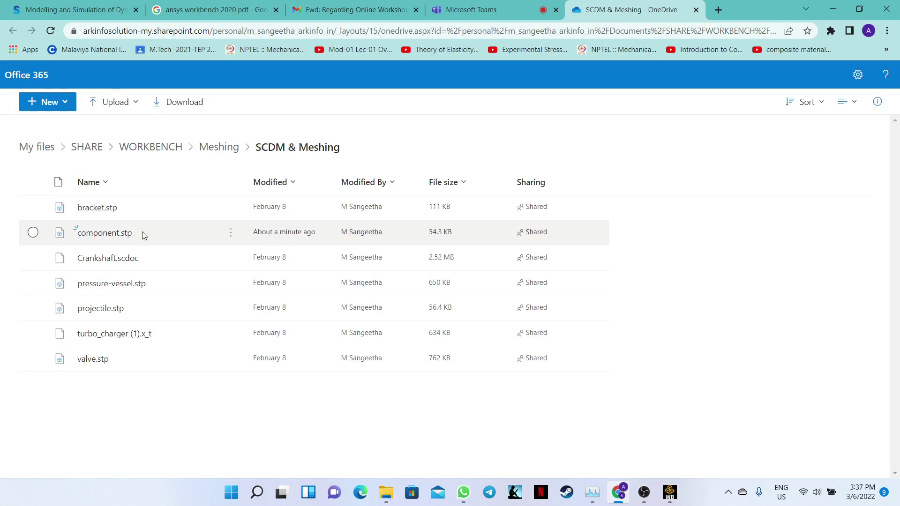
- Download component.stp from the shared SCDM & Meshing folder and return to the meeting
right_click(108, 239)
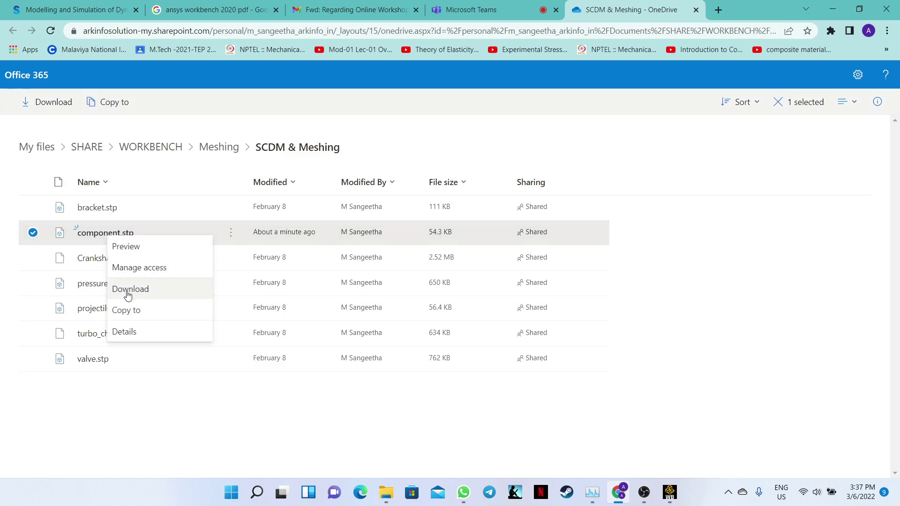
left_click(128, 291)
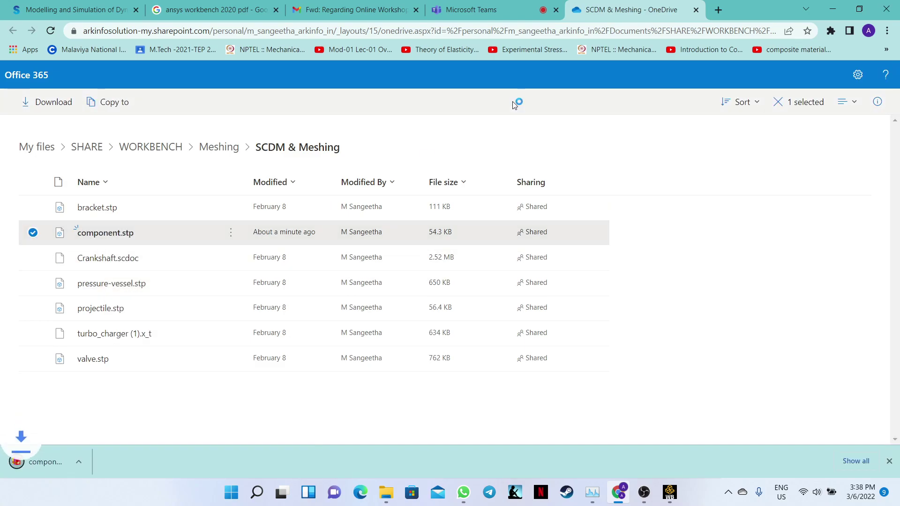
left_click(487, 6)
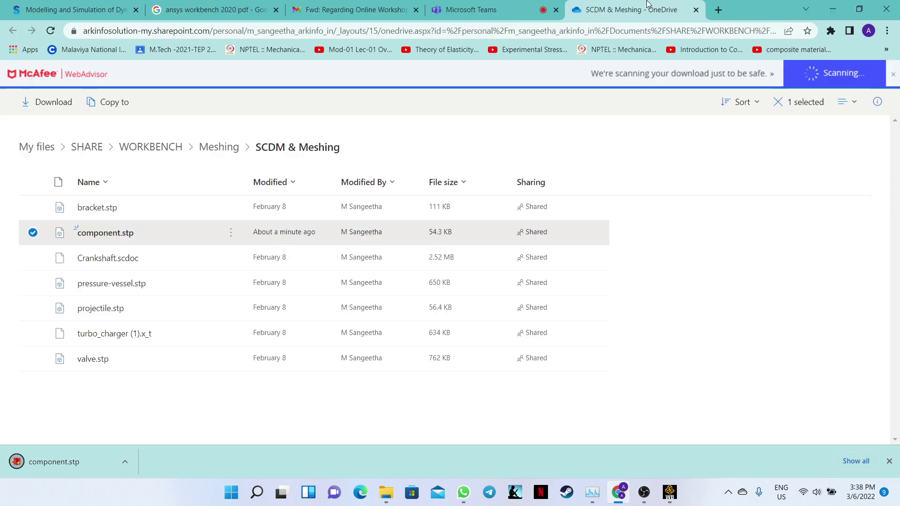
- Open the browser's list of downloads to check the component.stp download, looking in on the meeting meanwhile
left_click(675, 9)
left_click(887, 30)
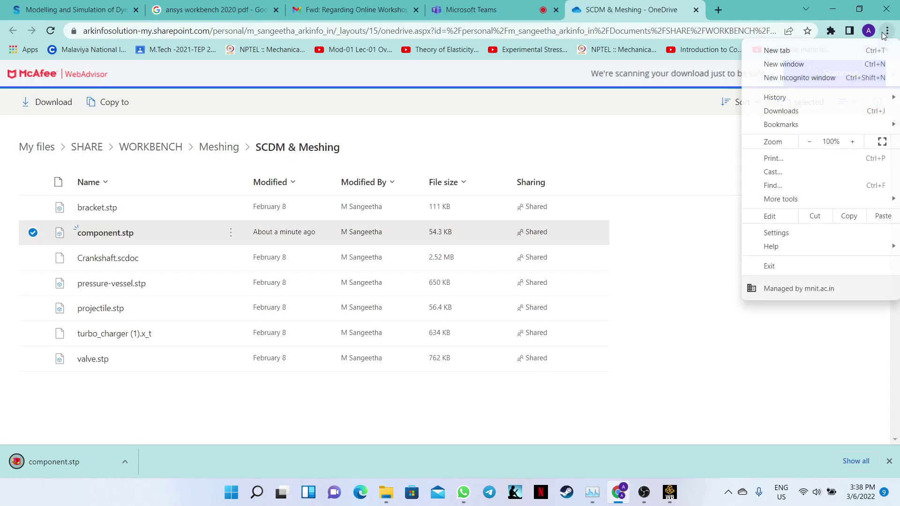
left_click(783, 113)
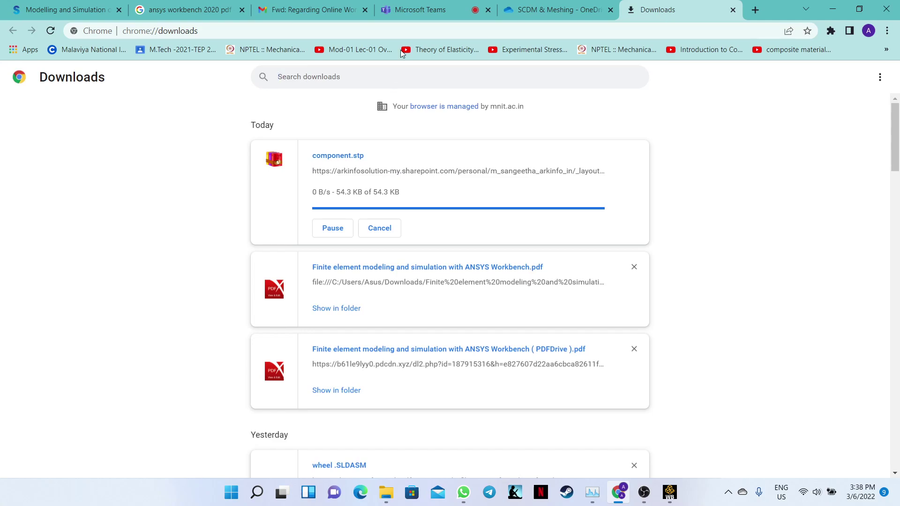
left_click(416, 11)
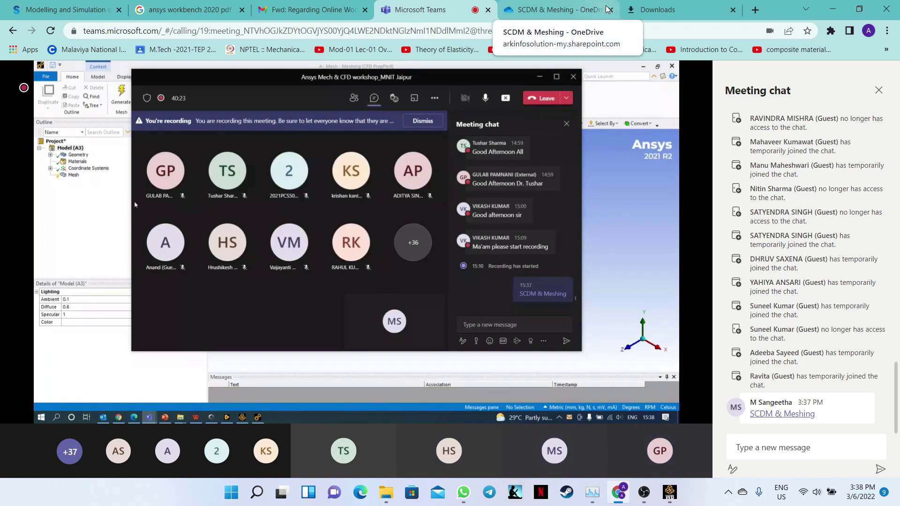
left_click(647, 13)
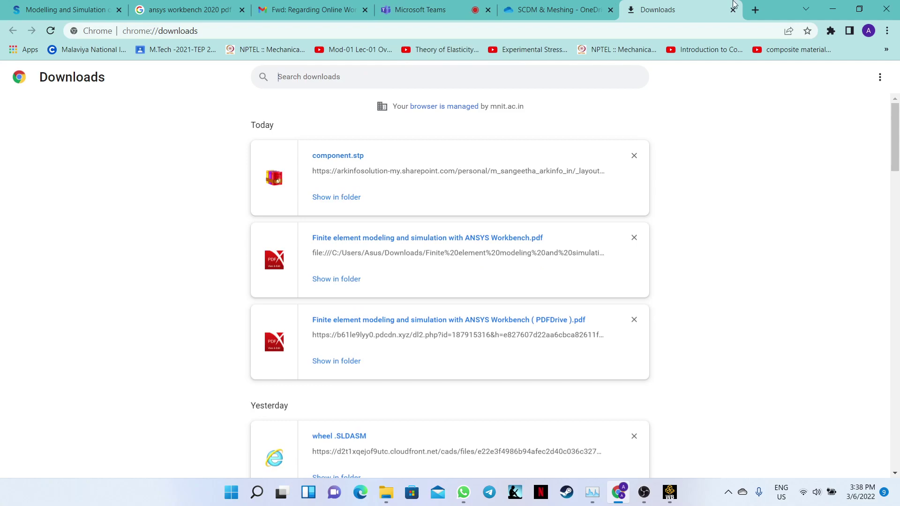
- Shrink the browser window off full screen and open the Meshing subfolder of the ANSYS folder beside the downloads list
left_click_drag(776, 12, 588, 86)
left_click(799, 76)
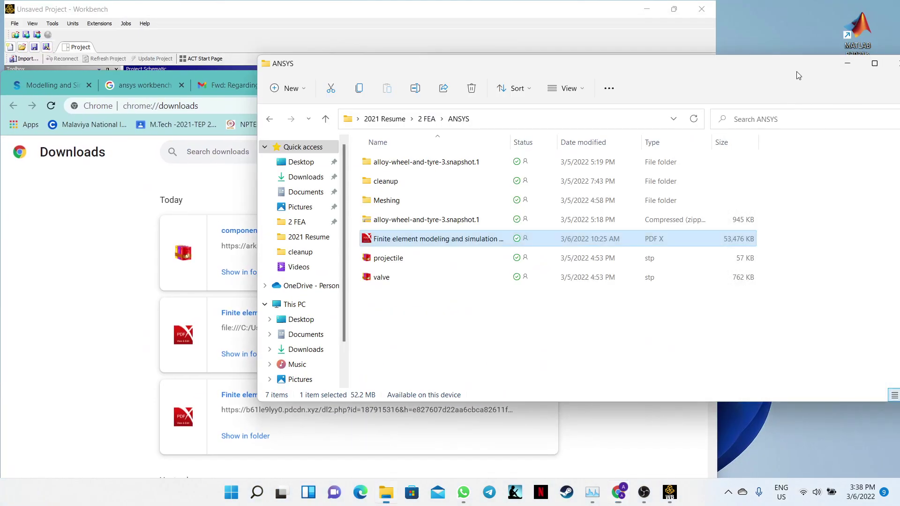
double_click(395, 205)
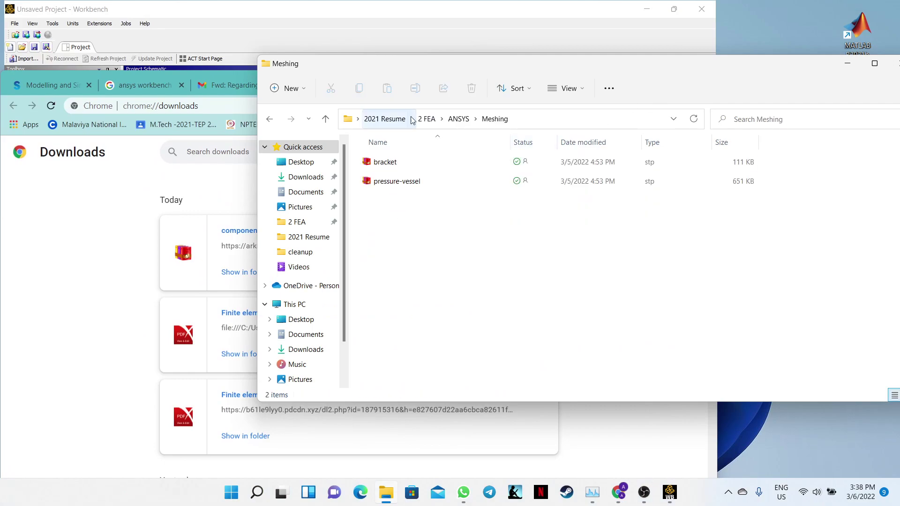
left_click_drag(409, 71, 519, 45)
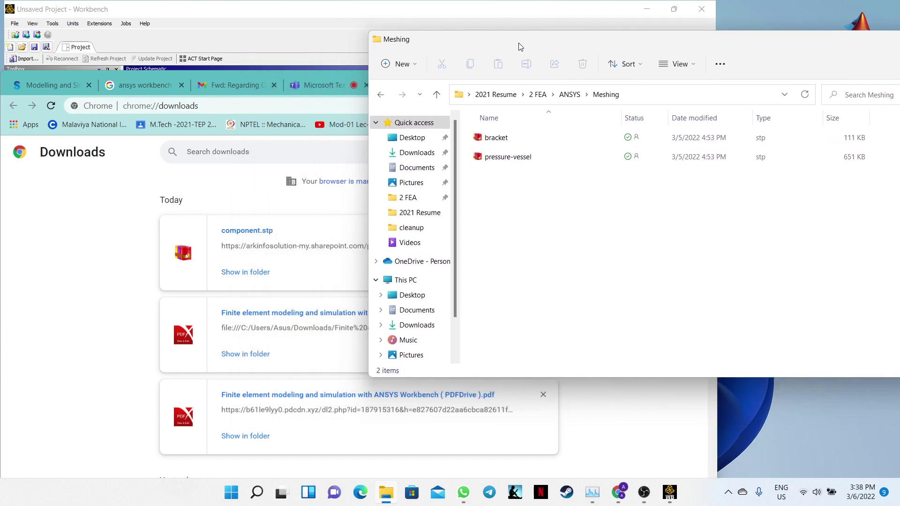
- Copy component.stp from the browser's downloads list into the open Meshing folder
left_click_drag(249, 233, 764, 231)
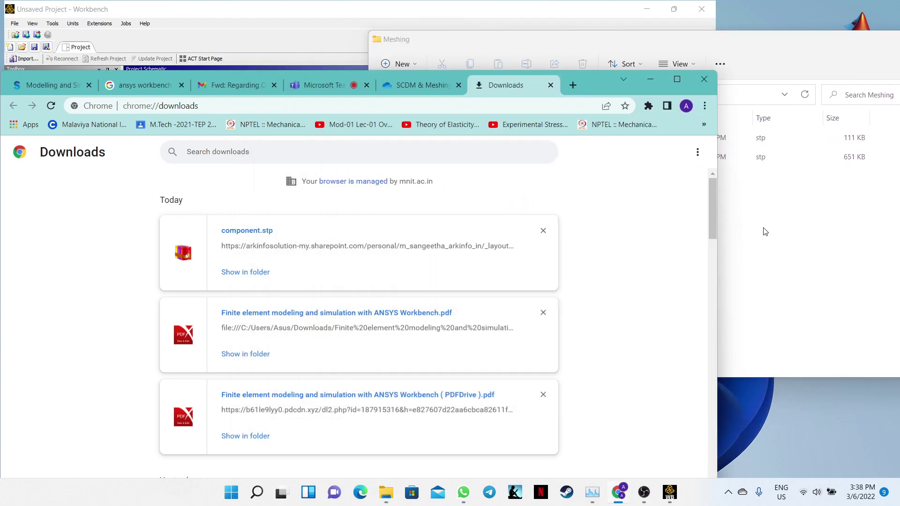
left_click(765, 231)
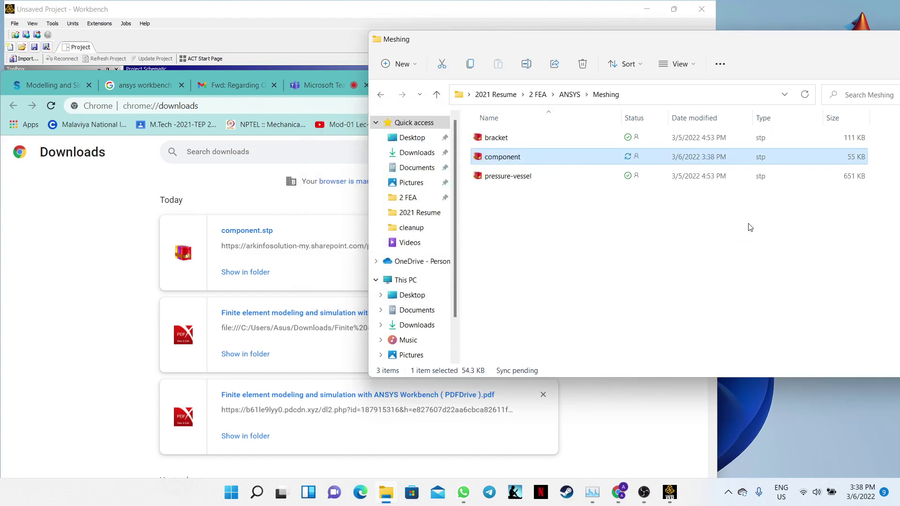
- Return to the Teams meeting, check the end of its chat, and reposition the browser window to uncover the Workbench toolbox
left_click(262, 72)
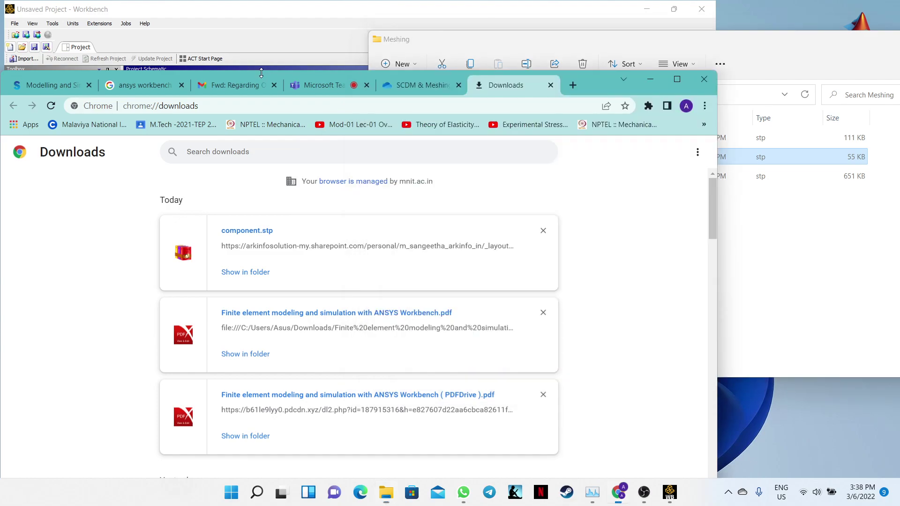
left_click(313, 84)
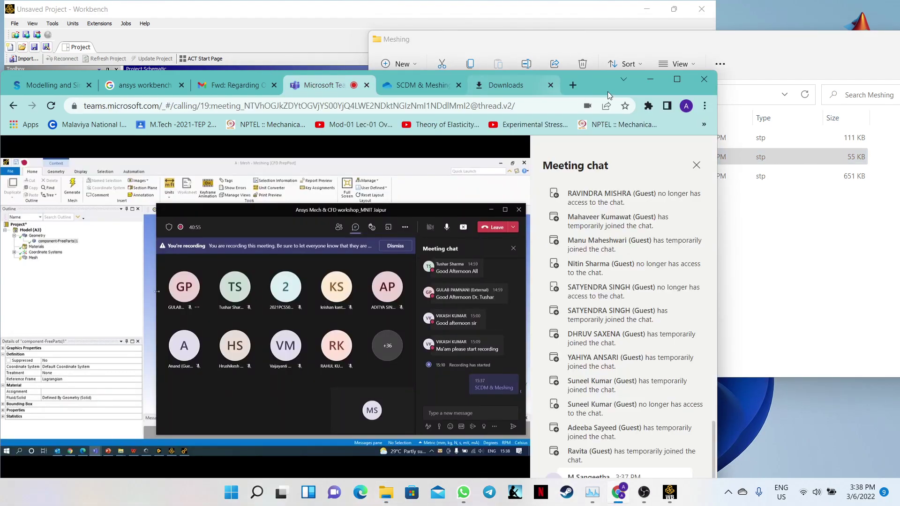
left_click_drag(609, 87, 639, 21)
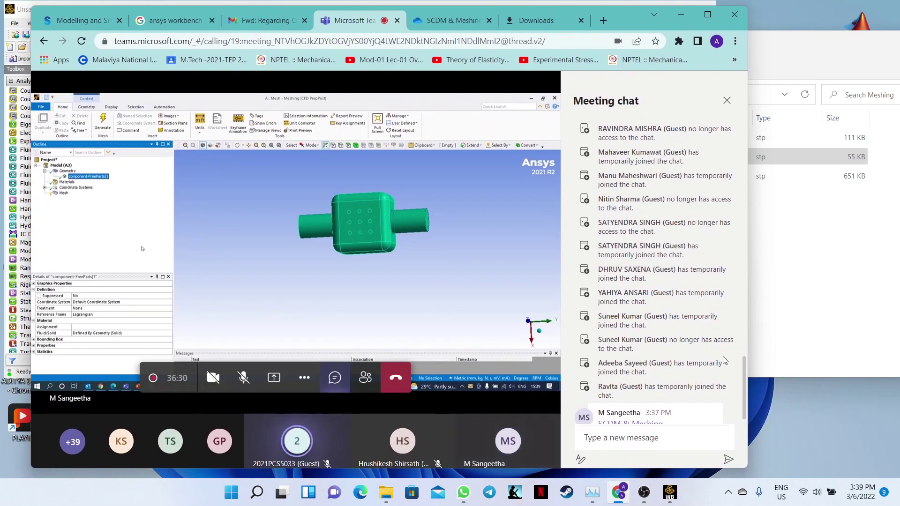
left_click_drag(744, 366, 746, 394)
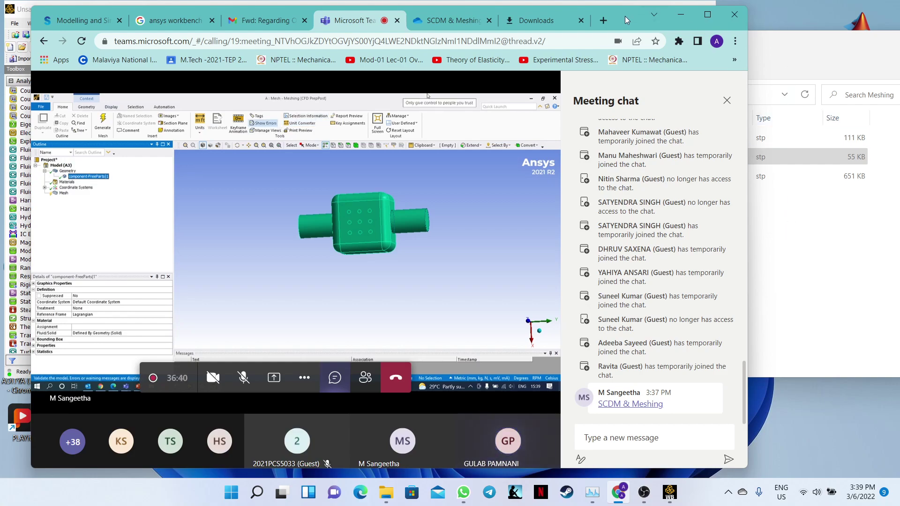
left_click_drag(616, 15, 759, 139)
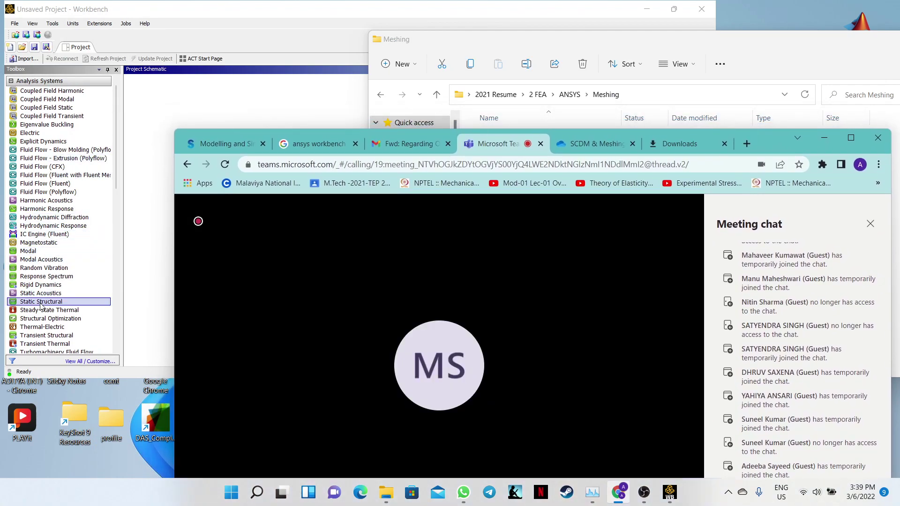
- Add a standalone Static Structural system to the Workbench project schematic and bring the meeting back into view
left_click_drag(41, 302, 206, 190)
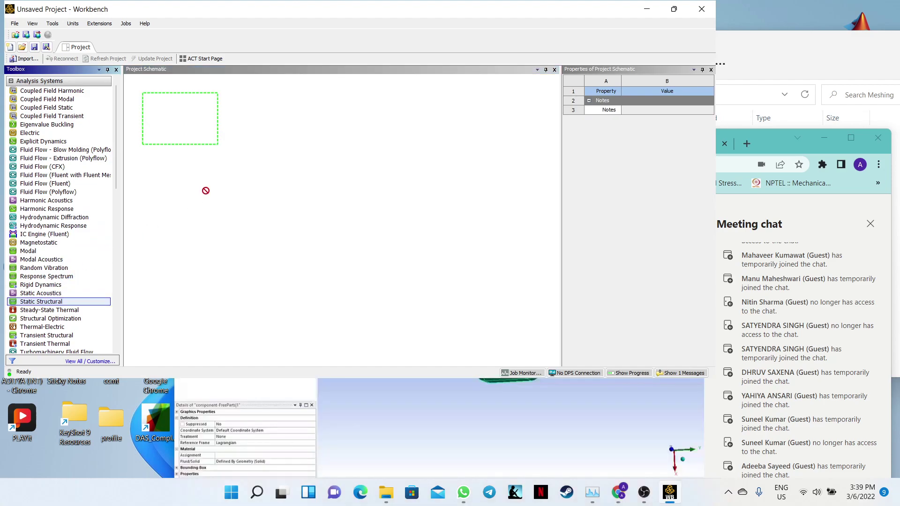
left_click_drag(206, 145, 206, 144)
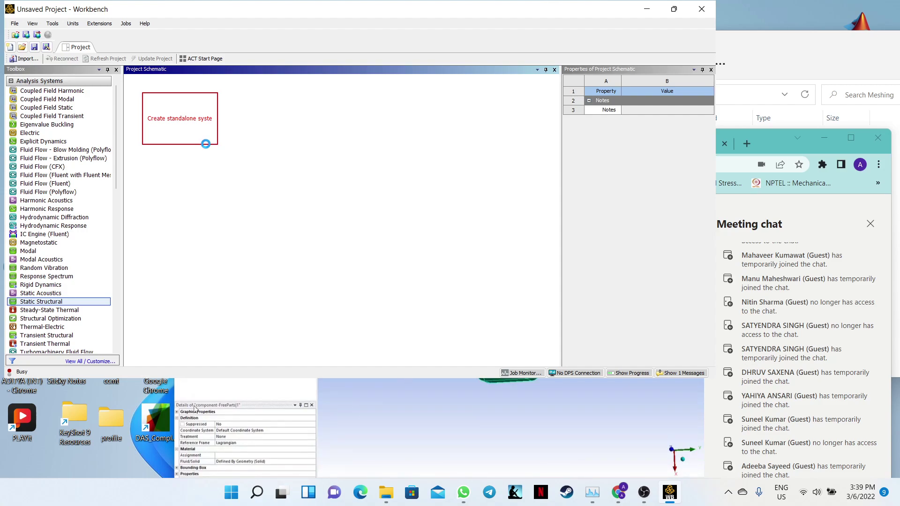
left_click_drag(206, 144, 206, 144)
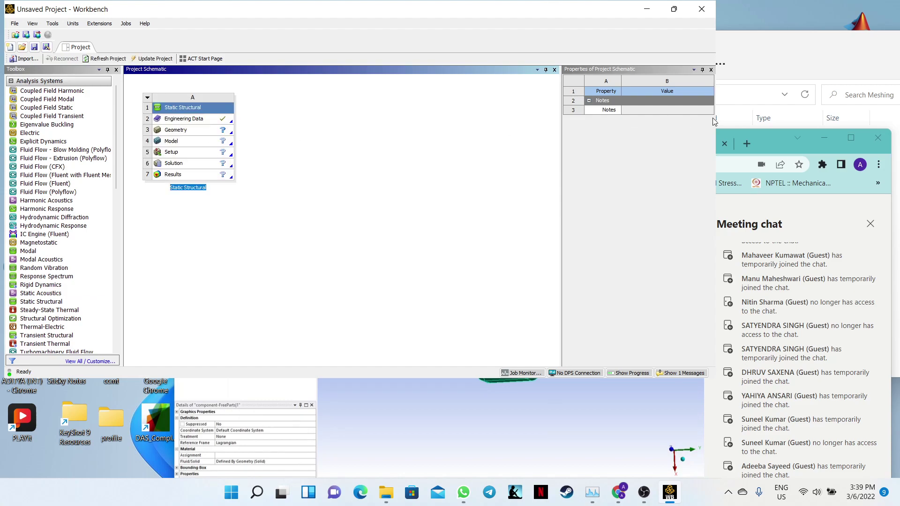
left_click(772, 147)
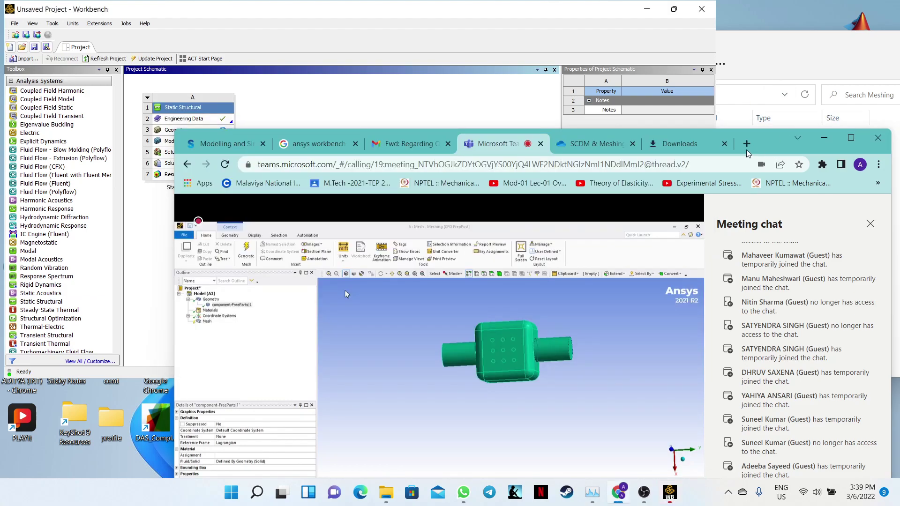
left_click_drag(743, 151, 637, 153)
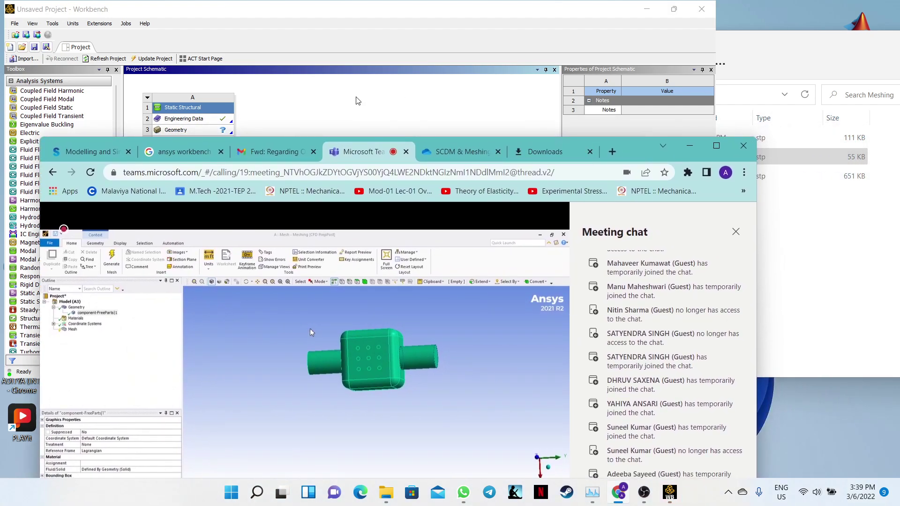
- Import the component STP file from the ANSYS Meshing folder as the Static Structural system's geometry
left_click(204, 135)
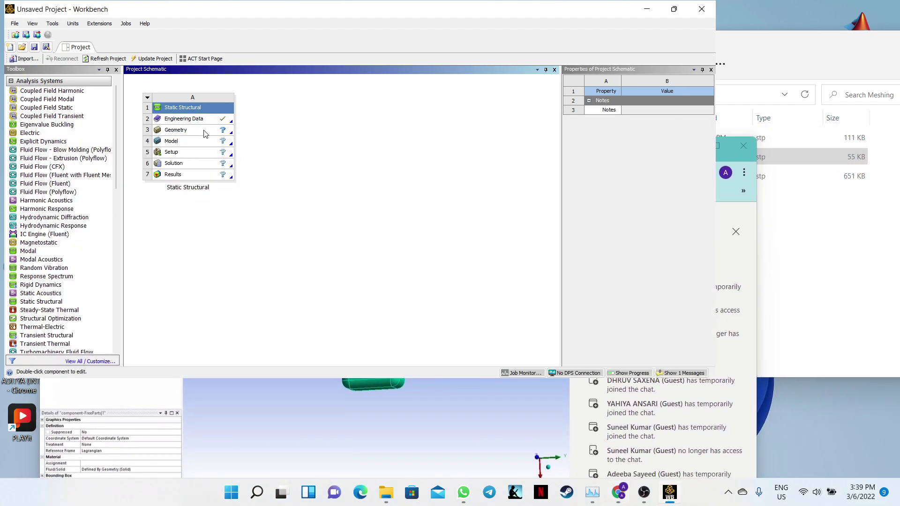
left_click(204, 134)
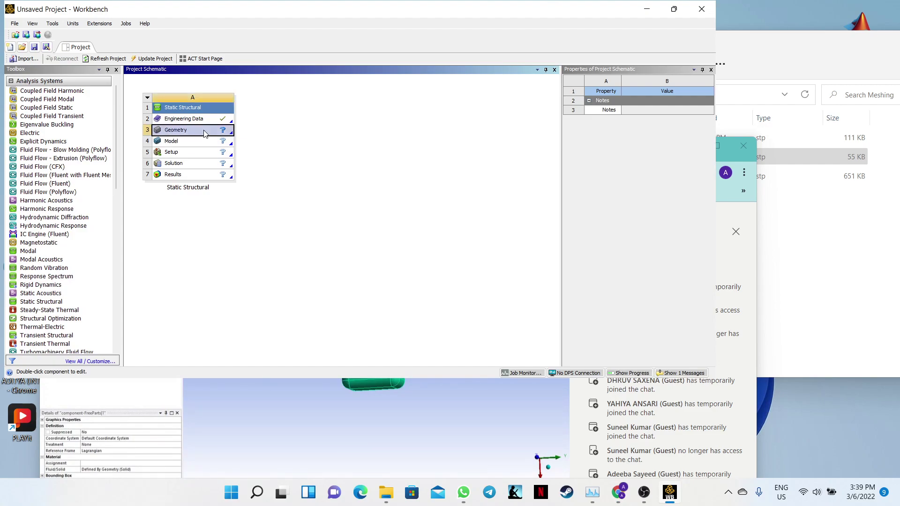
right_click(205, 135)
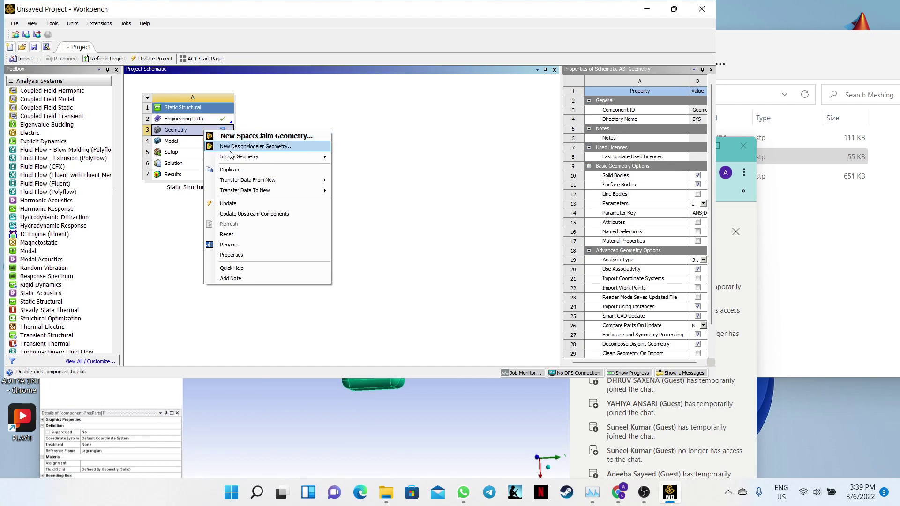
mouse_move(232, 159)
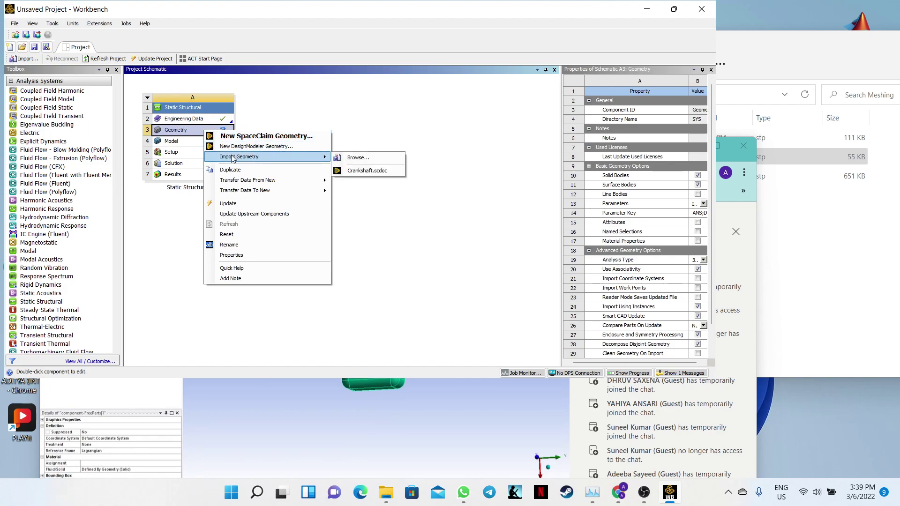
left_click(349, 158)
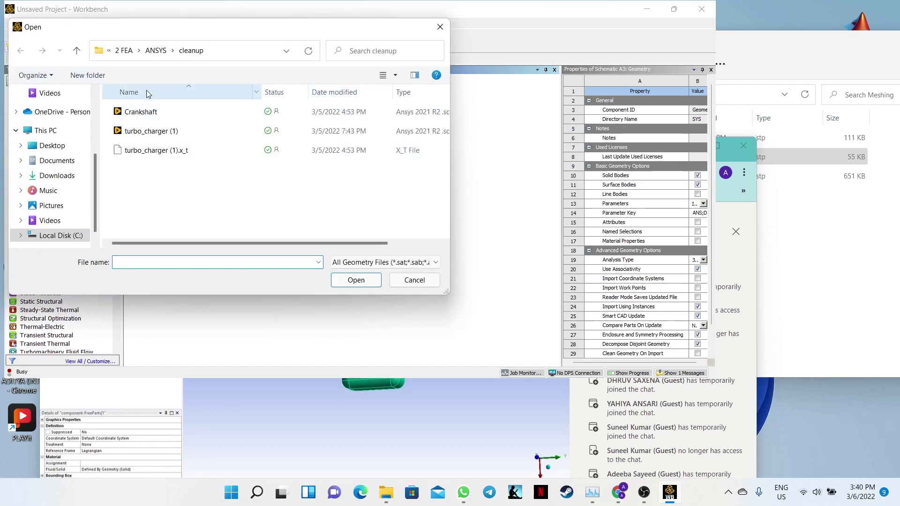
left_click(76, 51)
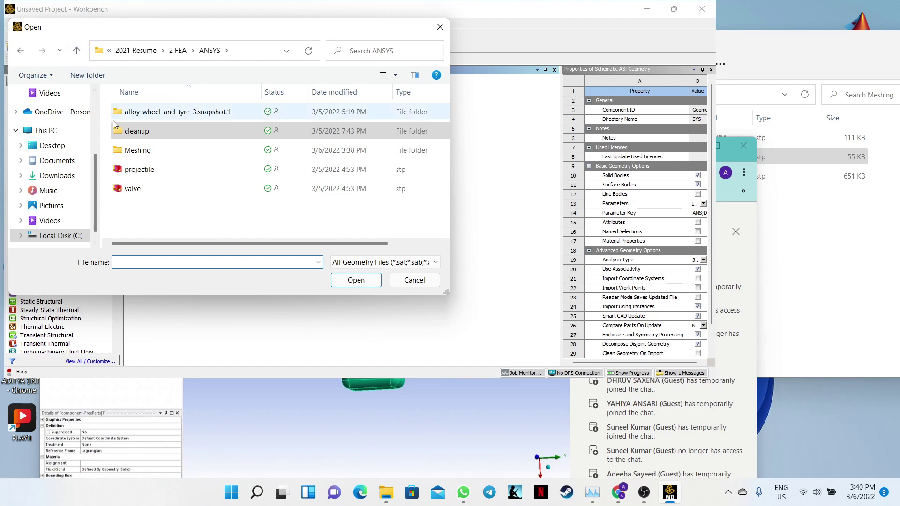
double_click(134, 151)
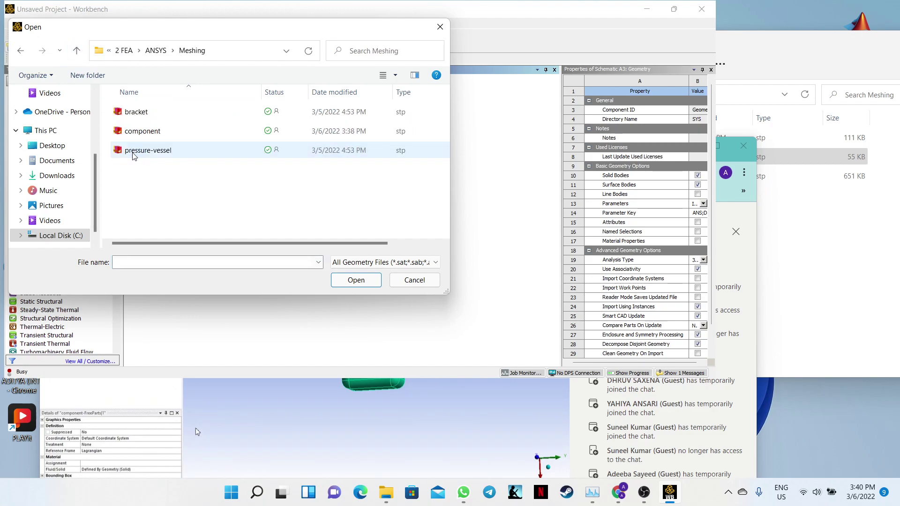
left_click(140, 131)
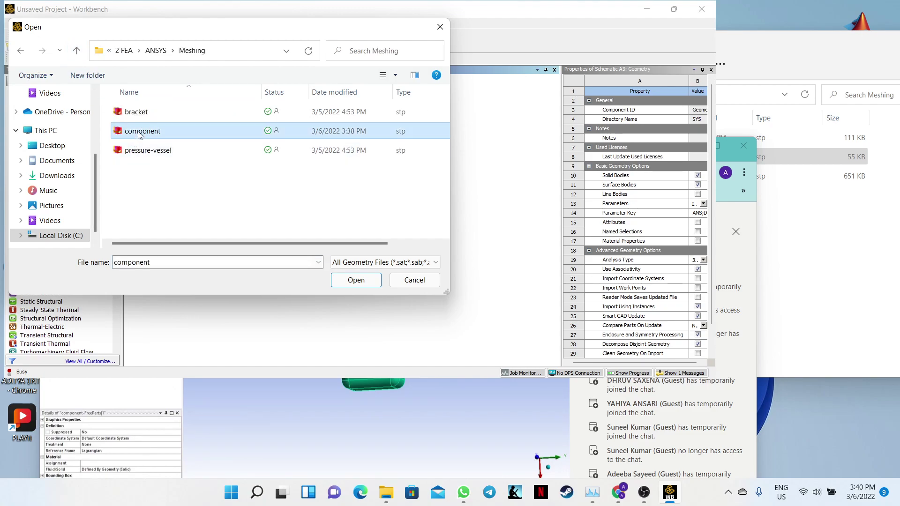
left_click(366, 280)
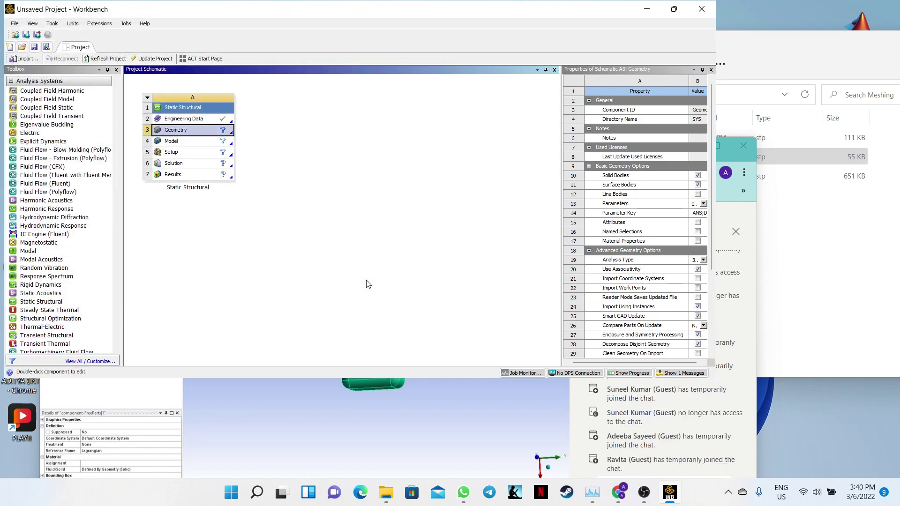
- Arrange the meeting and Workbench windows side by side and close the meeting chat
left_click(305, 395)
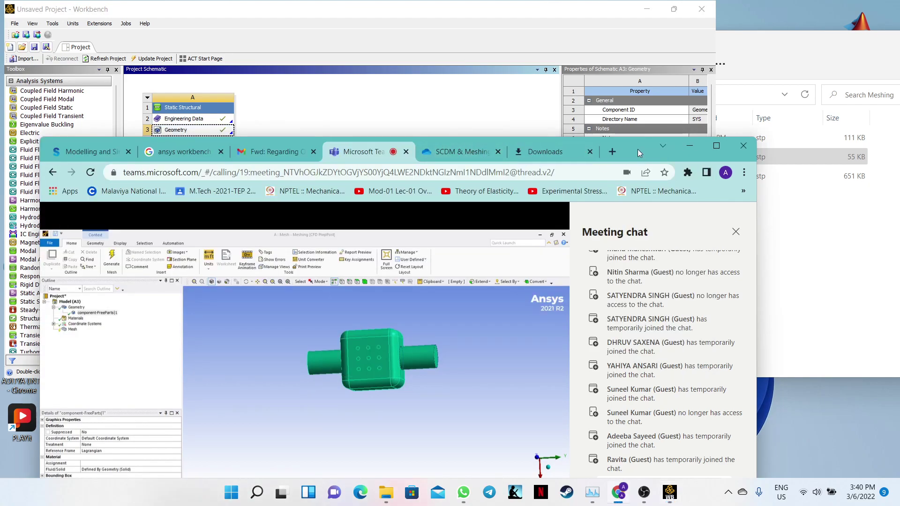
left_click_drag(637, 149, 2, 129)
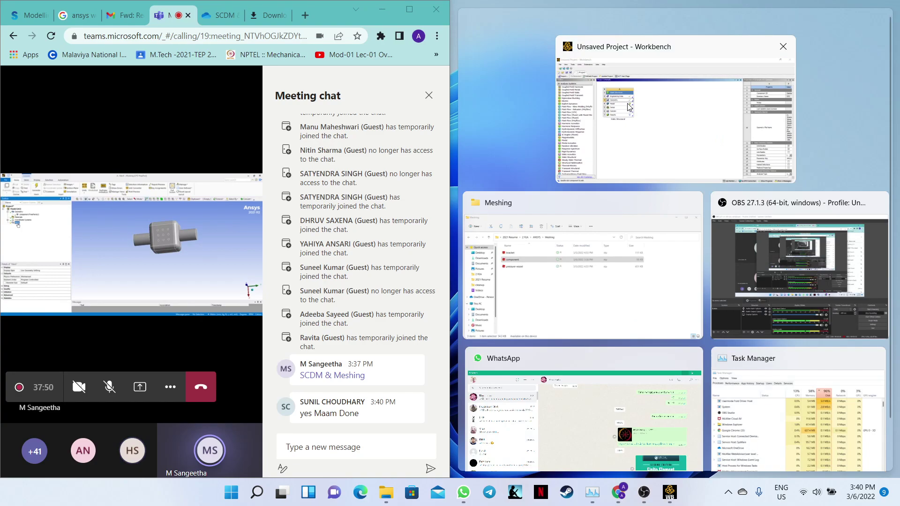
left_click(678, 117)
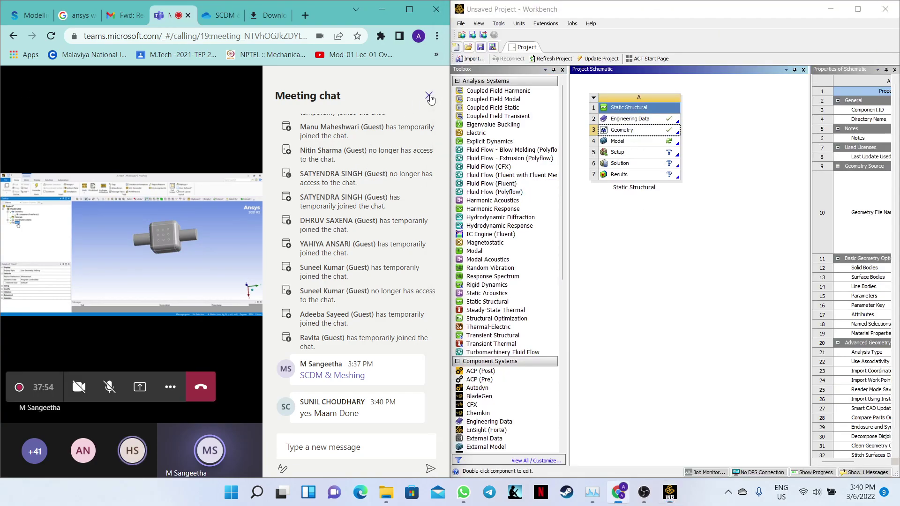
left_click(428, 95)
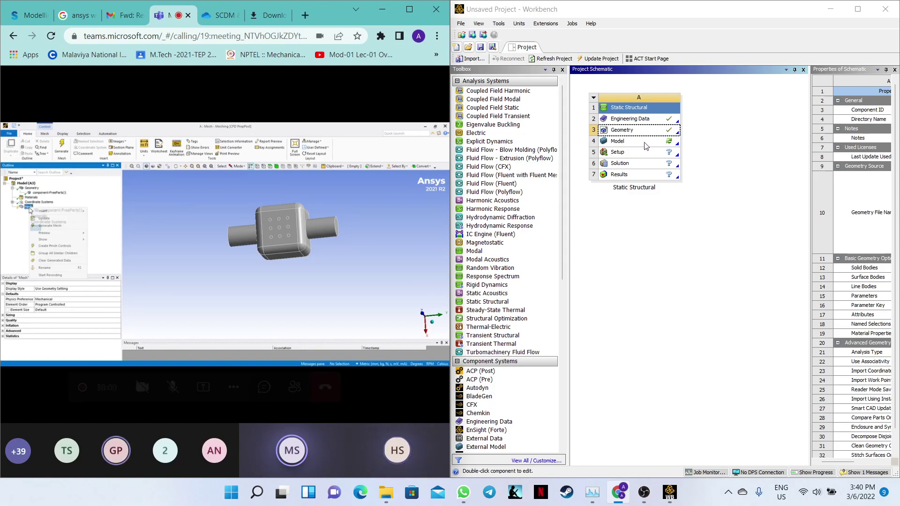
- Open the Static Structural system's Model cell for editing, maximizing the meeting window and returning to Workbench meanwhile
double_click(644, 143)
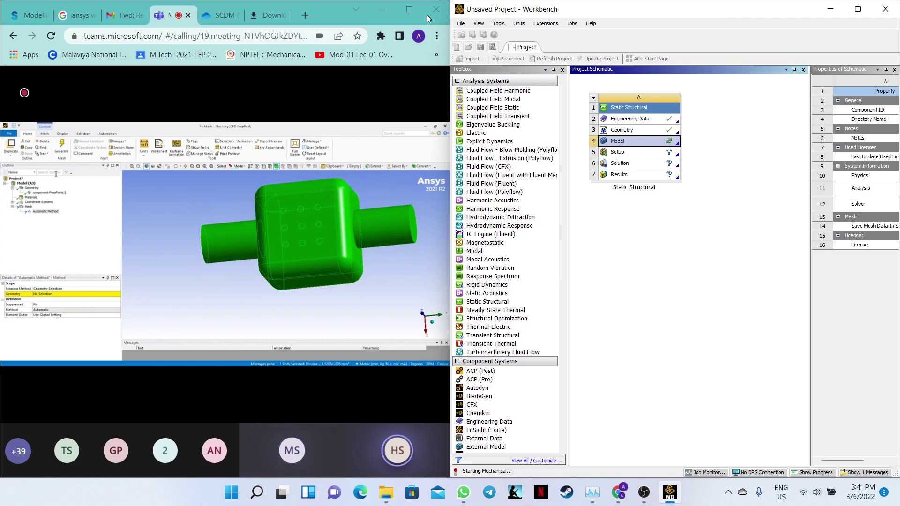
left_click(406, 12)
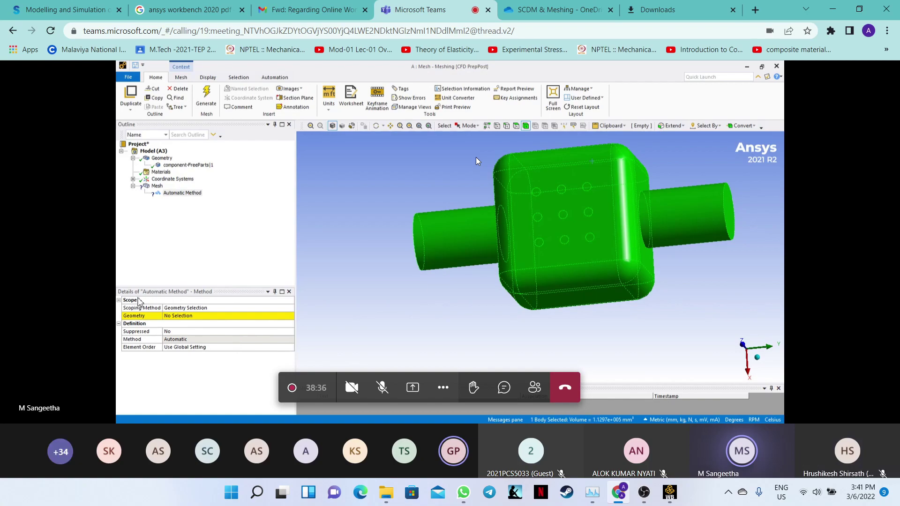
left_click(671, 491)
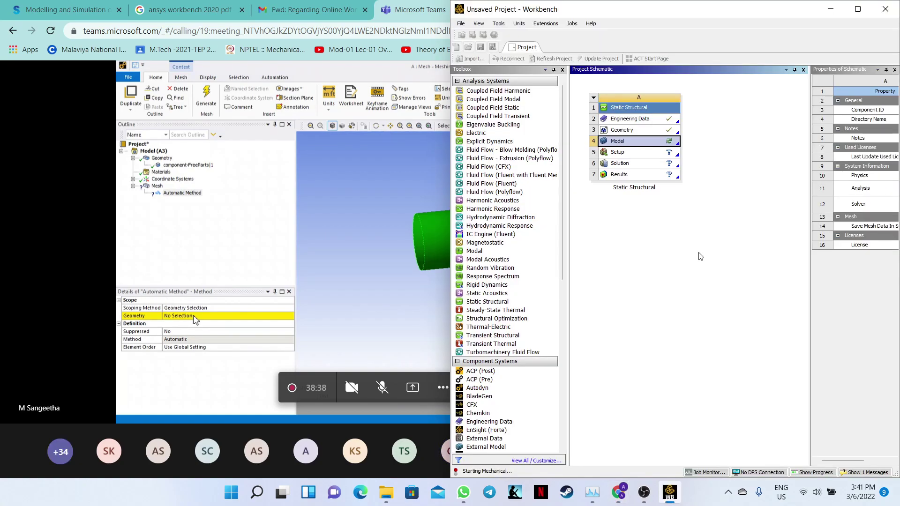
- Update the Static Structural system's Model cell and look in on the meeting's meshing demonstration
right_click(659, 147)
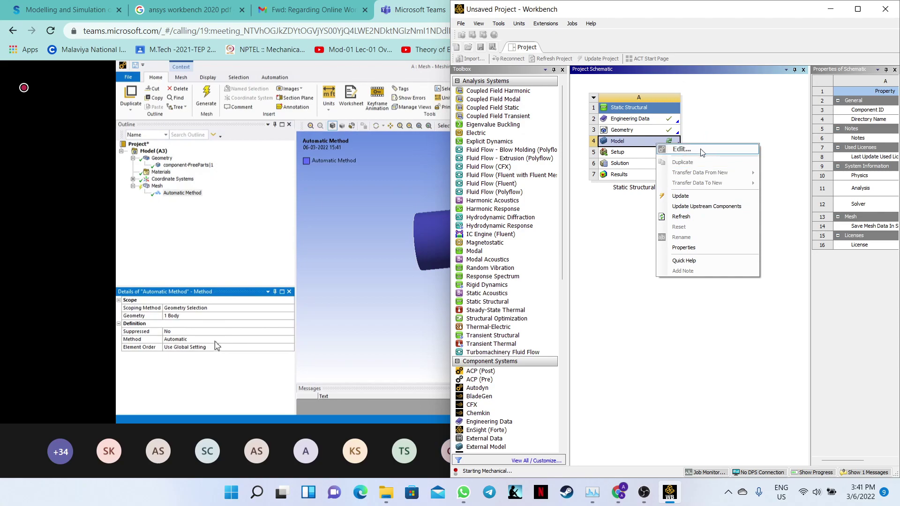
left_click(684, 196)
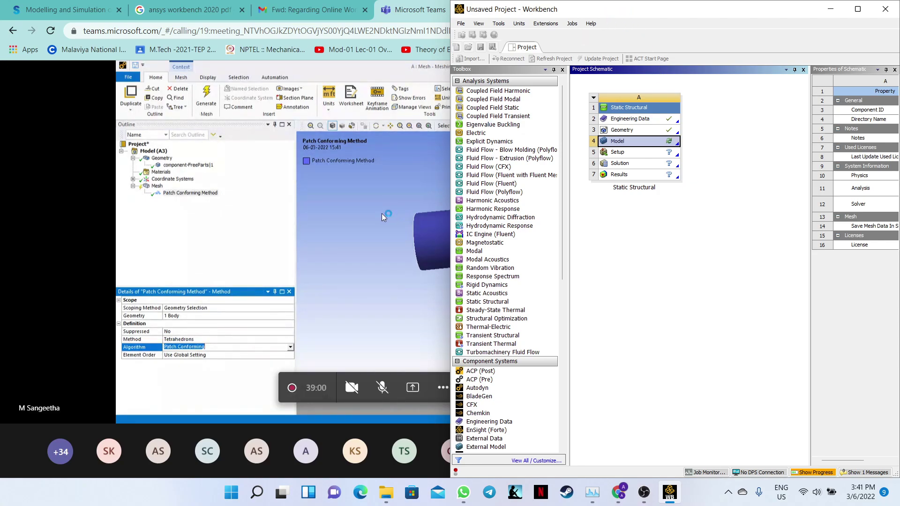
key("alt+Tab")
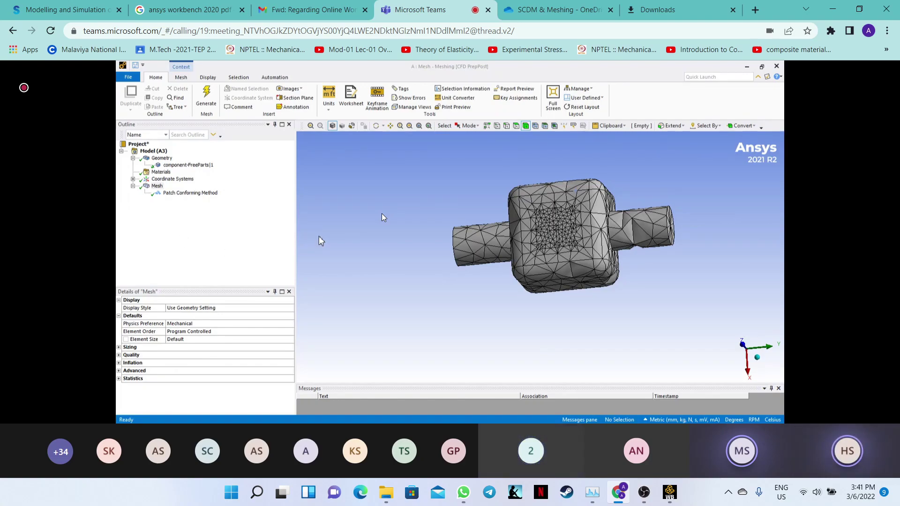
left_click(670, 501)
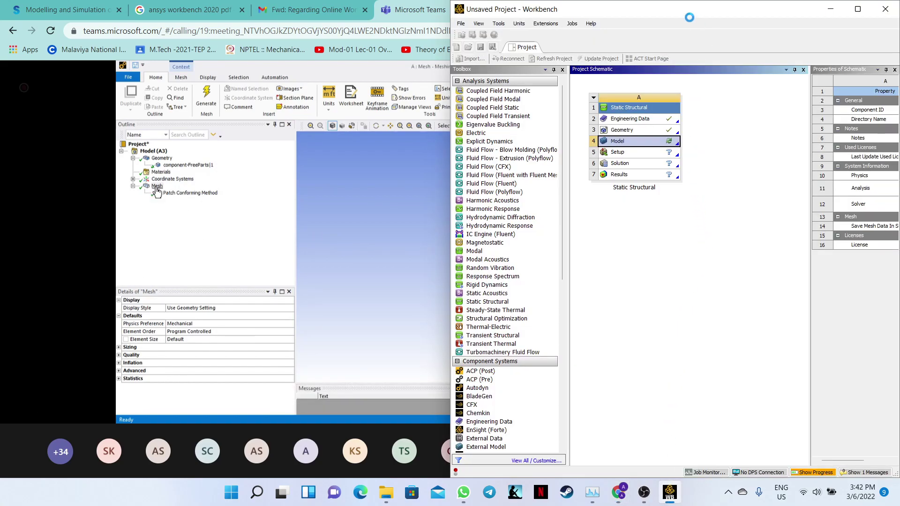
left_click_drag(692, 17, 662, 16)
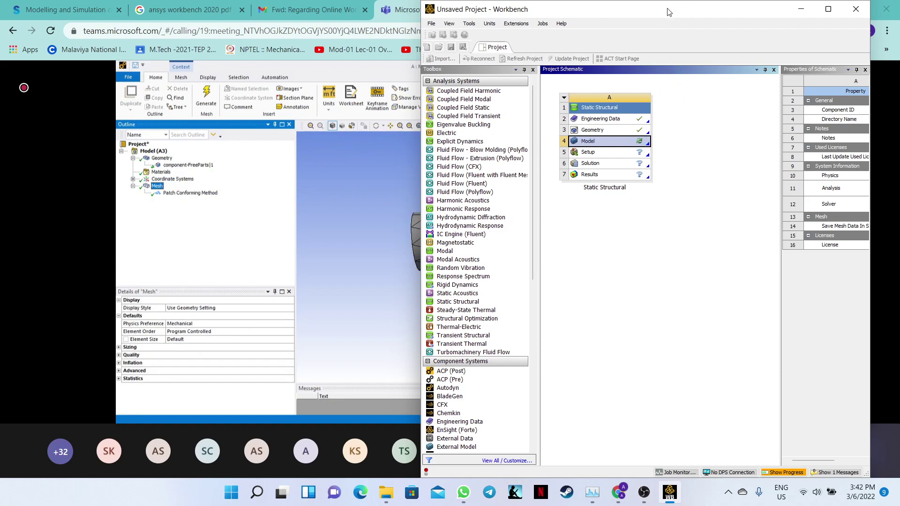
left_click_drag(668, 12, 719, 13)
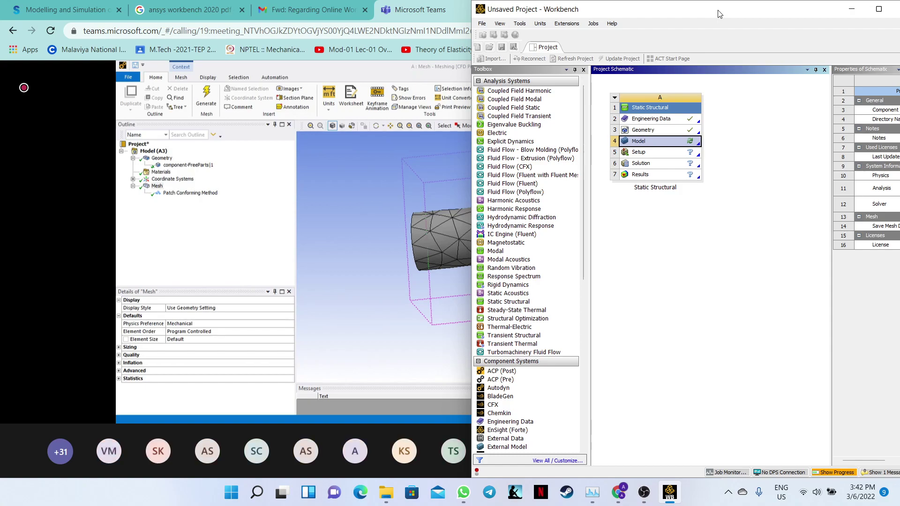
left_click_drag(719, 13, 640, 19)
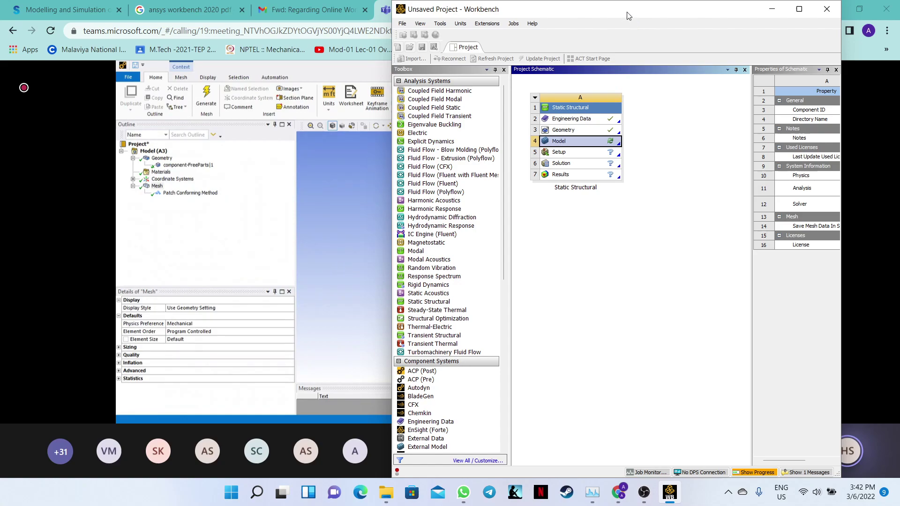
- Arrange the Workbench and meeting windows side by side and open the meeting chat
left_click_drag(628, 16, 696, 80)
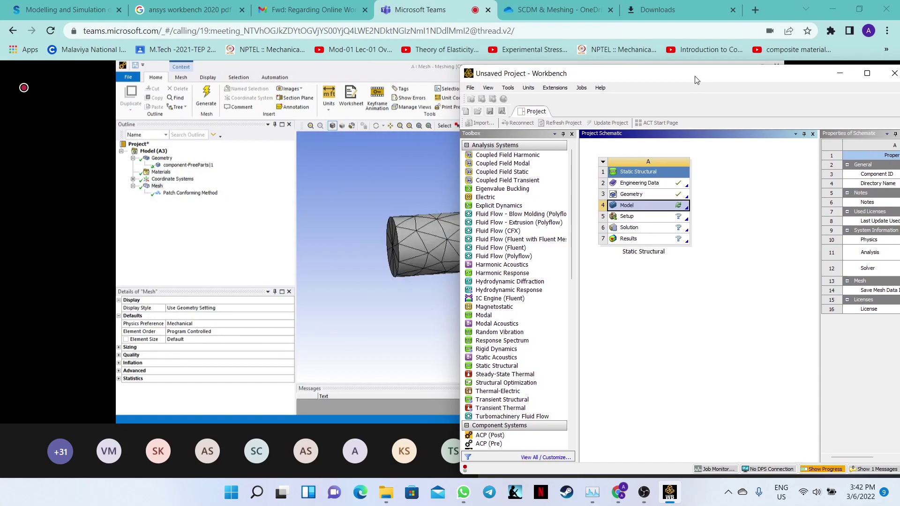
left_click_drag(695, 80, 697, 80)
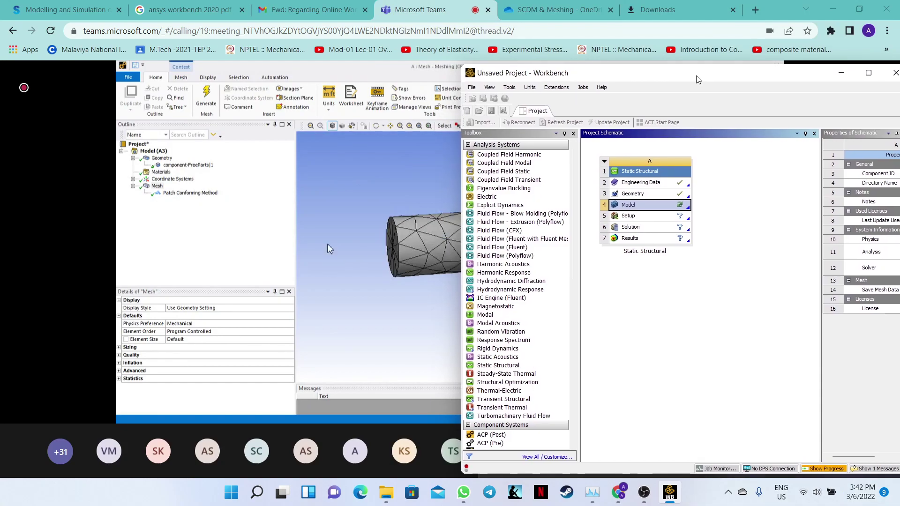
left_click_drag(697, 79, 899, 84)
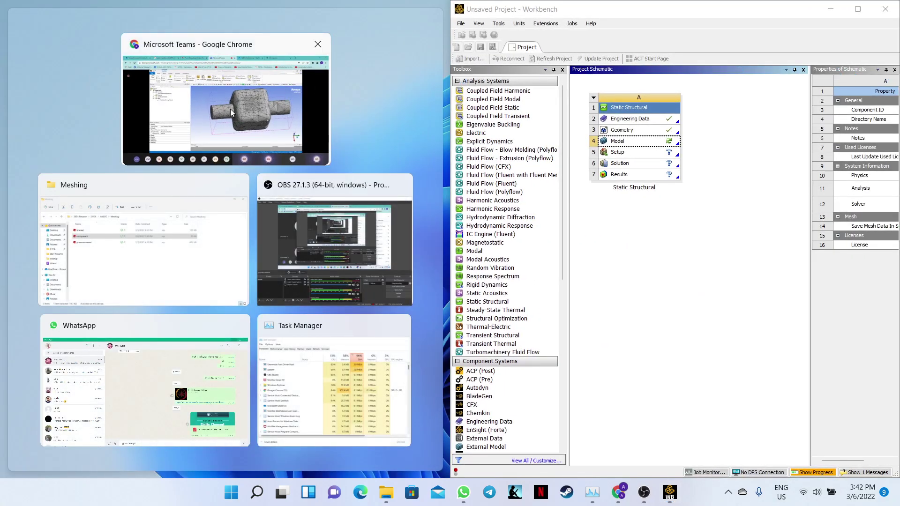
left_click(230, 110)
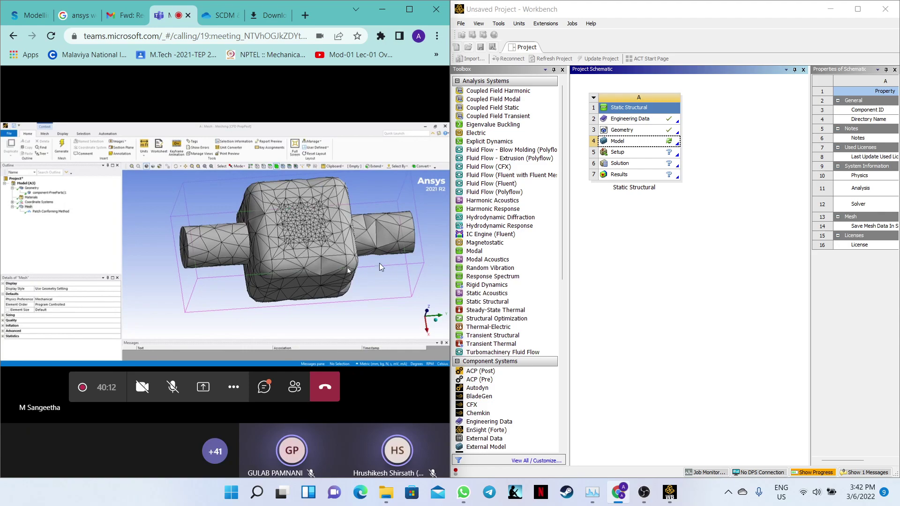
left_click(264, 396)
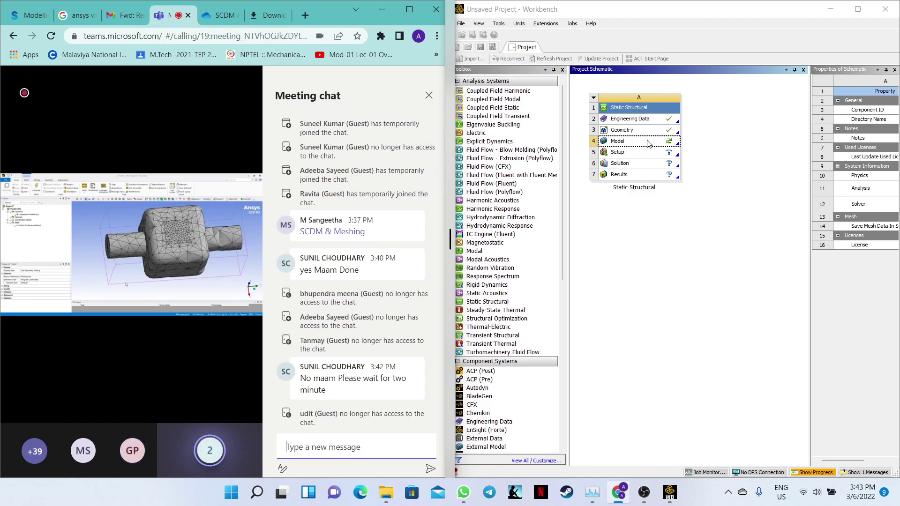
left_click(649, 132)
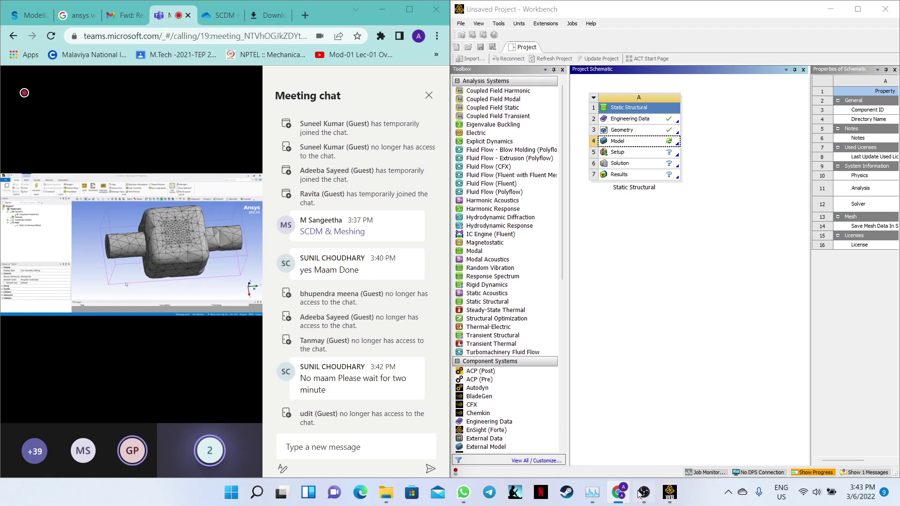
mouse_move(623, 497)
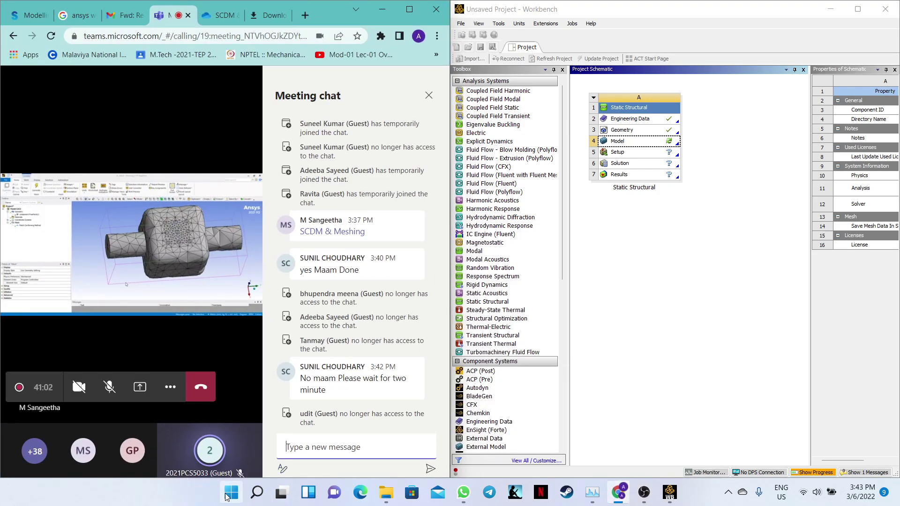
- Maximize the meeting window to view the shared meshing demonstration at full size
left_click(230, 492)
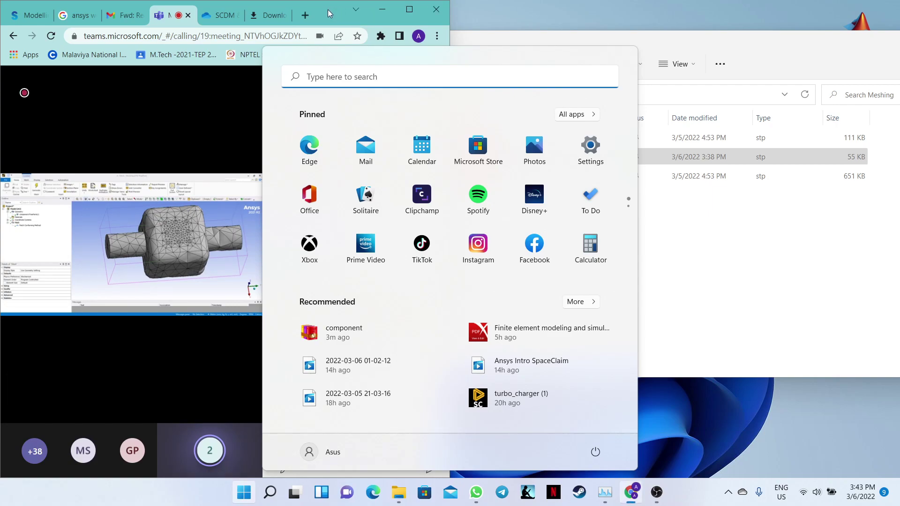
left_click(421, 9)
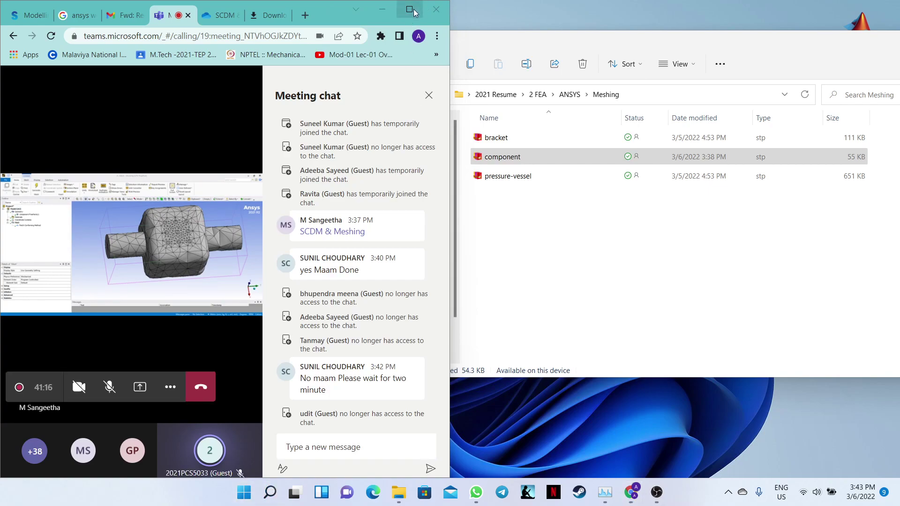
left_click(414, 12)
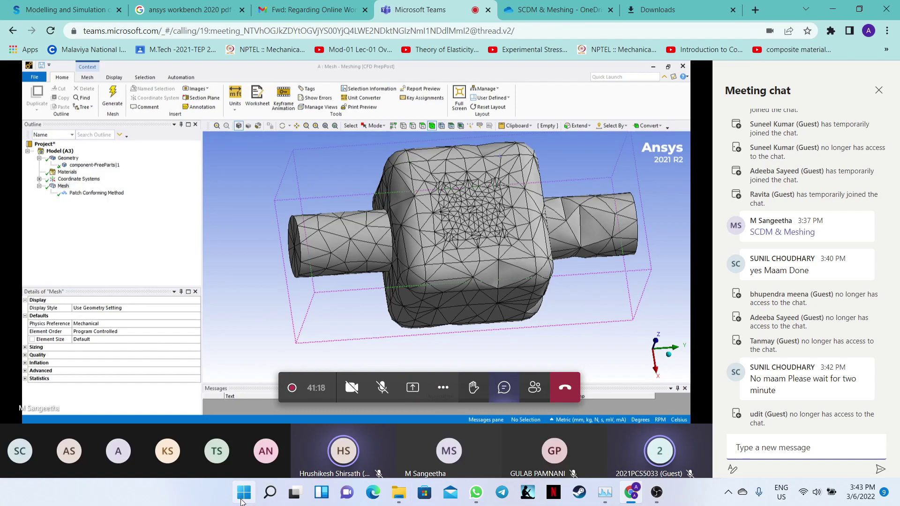
- Search the installed apps for "workbe" and launch Workbench 2021 R2
left_click(242, 501)
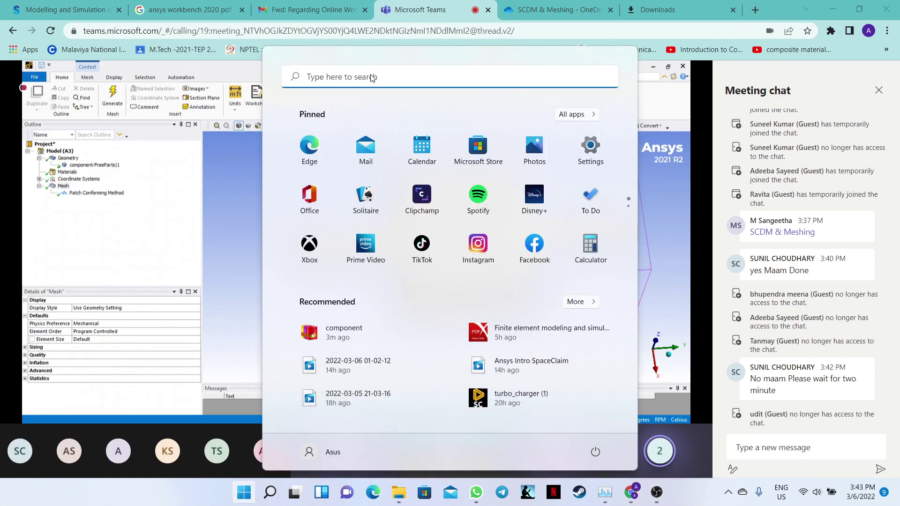
key("Escape")
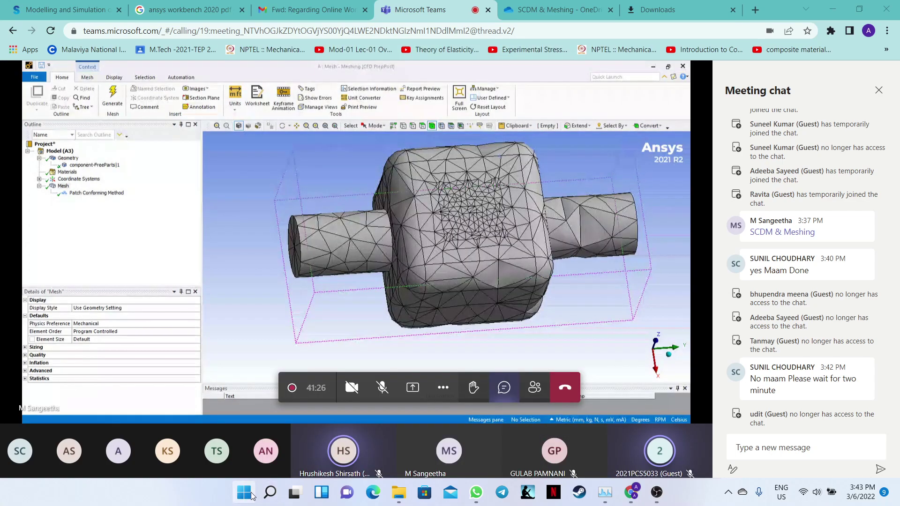
key("super")
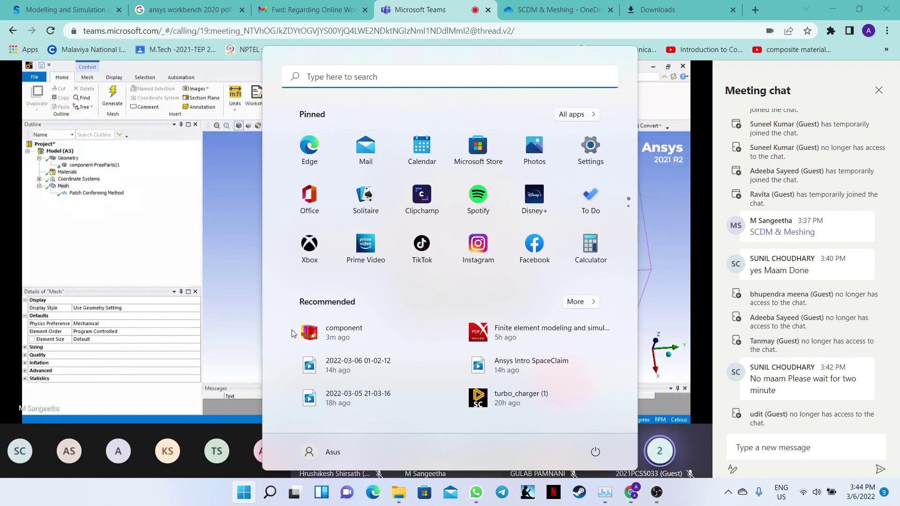
left_click(339, 76)
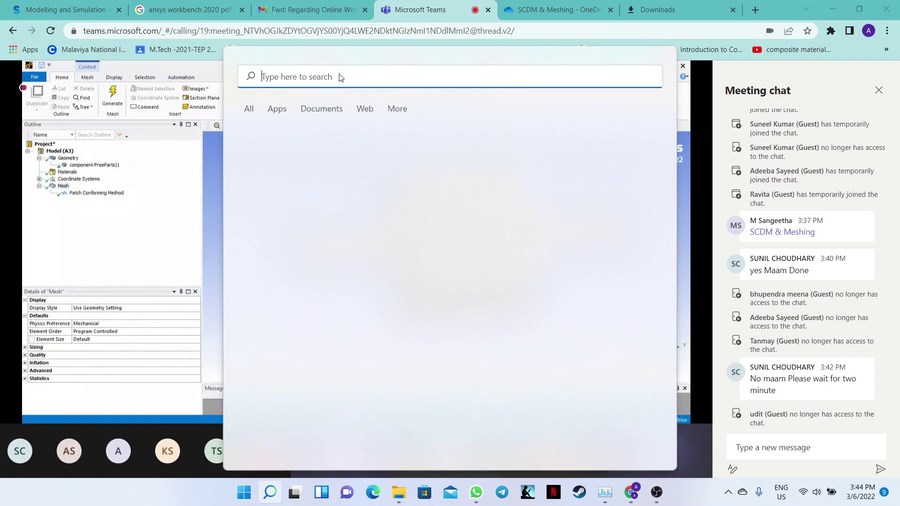
type("work")
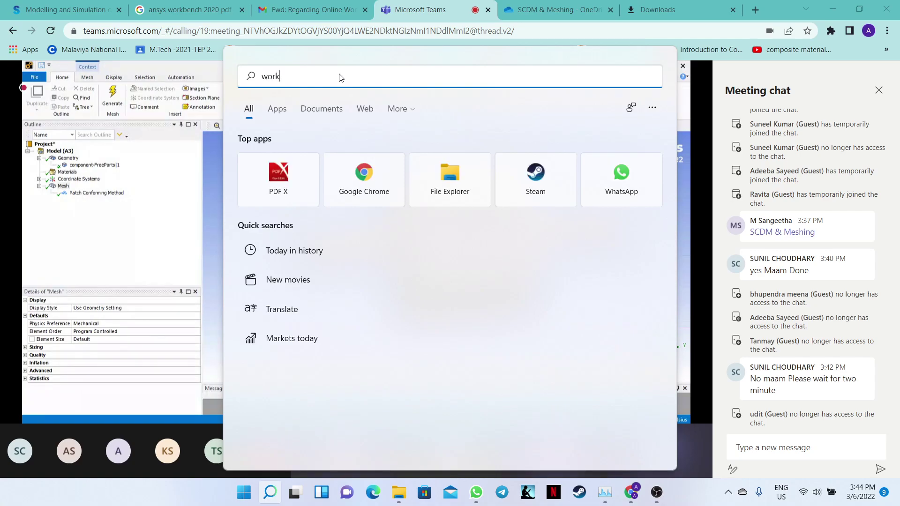
type("be")
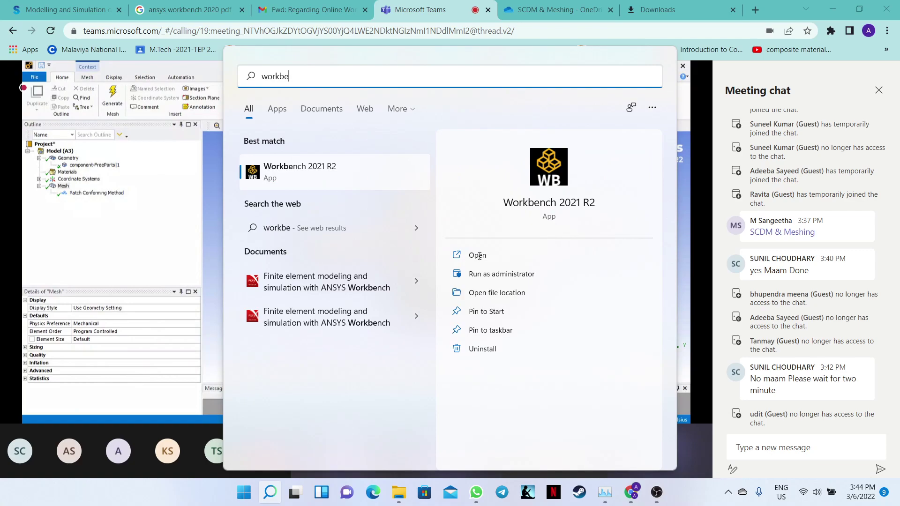
left_click(482, 256)
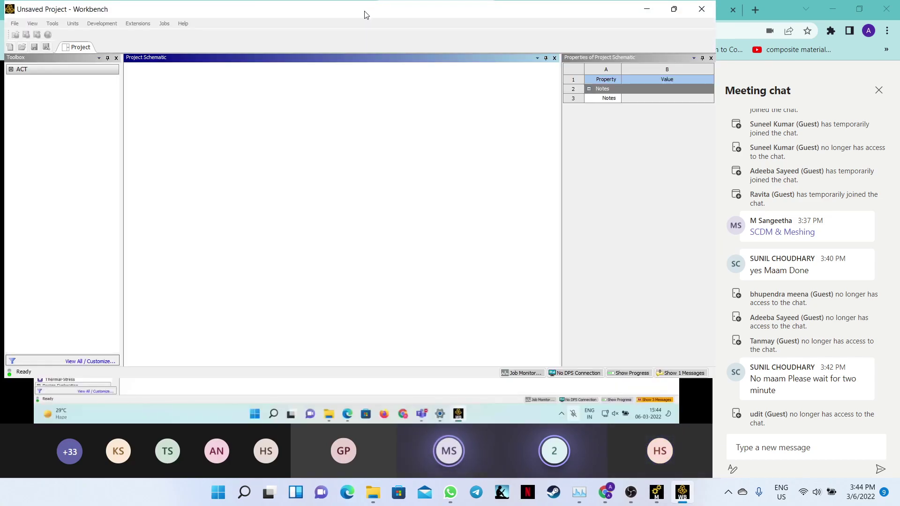
- Move the new Workbench window aside and add a Static Structural system to the project schematic
left_click_drag(364, 14, 586, 26)
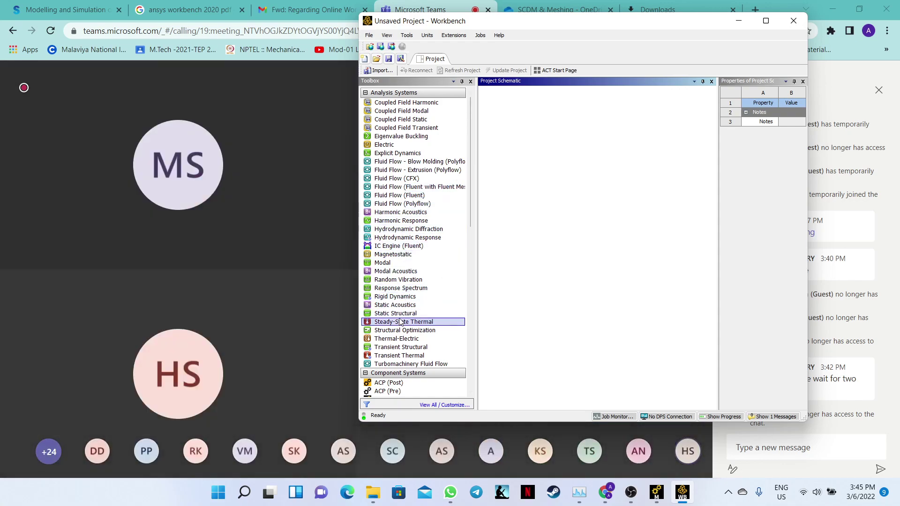
left_click_drag(400, 318, 403, 317)
left_click_drag(626, 169, 548, 160)
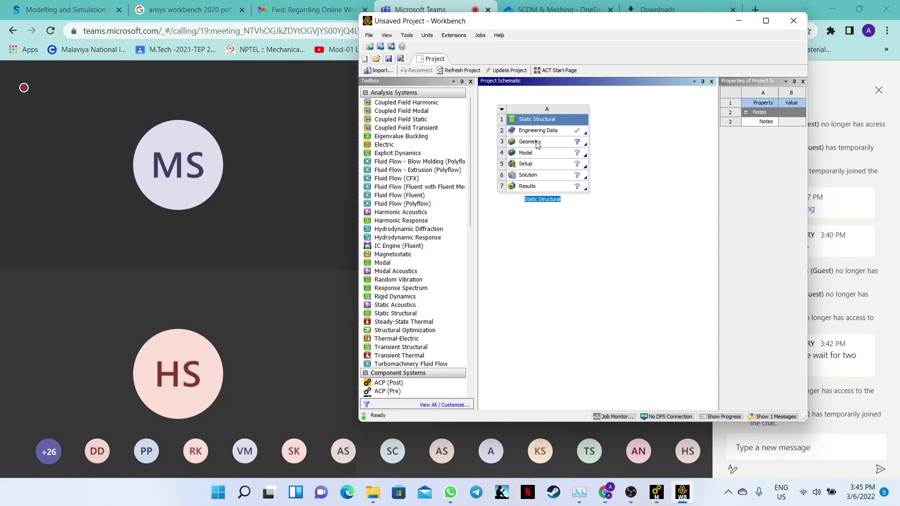
- Import the recent component.stp file as the Static Structural system's geometry
left_click(537, 144)
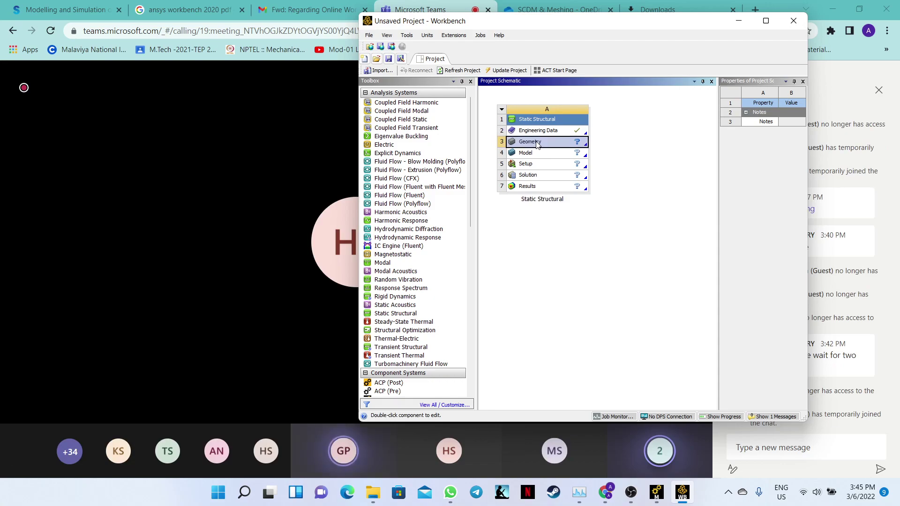
right_click(538, 144)
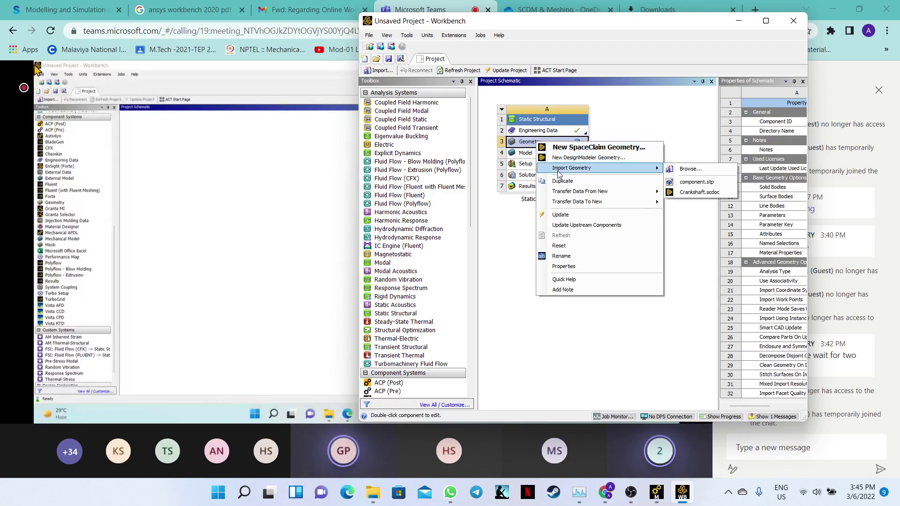
mouse_move(638, 176)
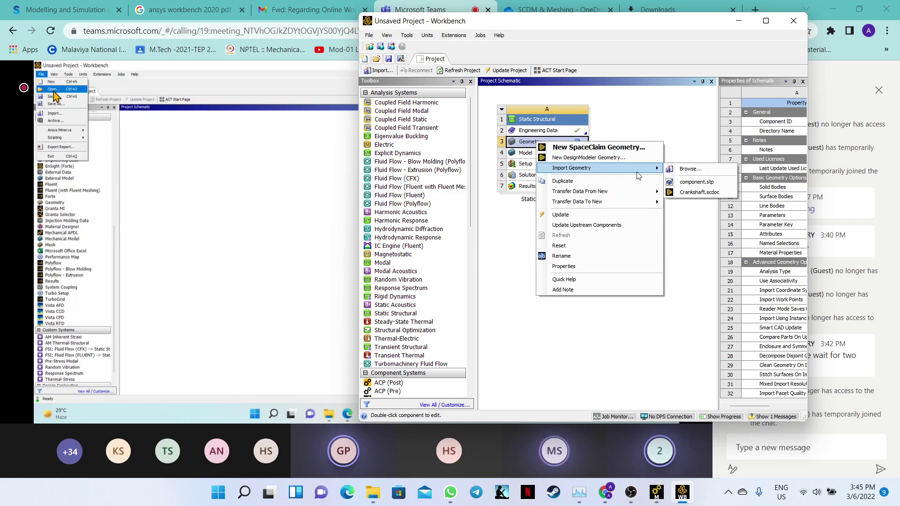
left_click(689, 184)
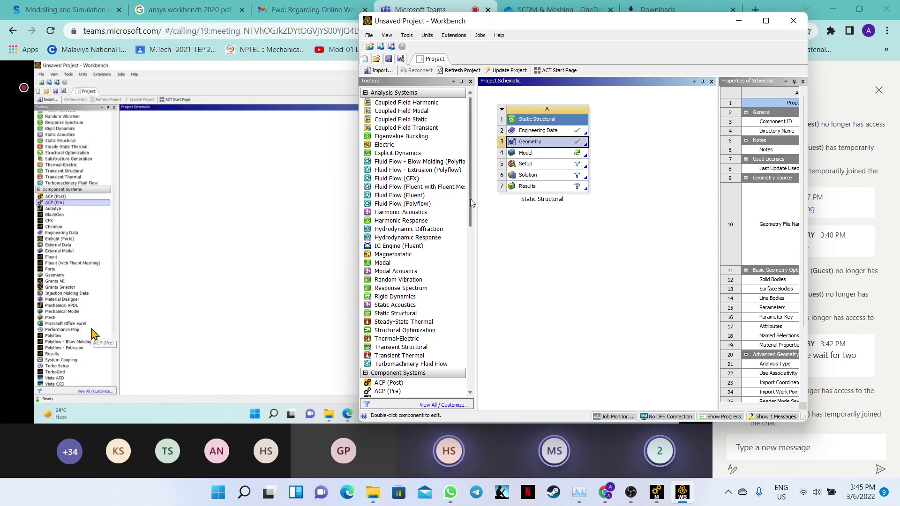
- Try to open the Static Structural system's Model cell for editing and move the license error message aside
mouse_move(471, 198)
left_mouse_down()
mouse_move(470, 276)
mouse_move(480, 201)
left_mouse_up()
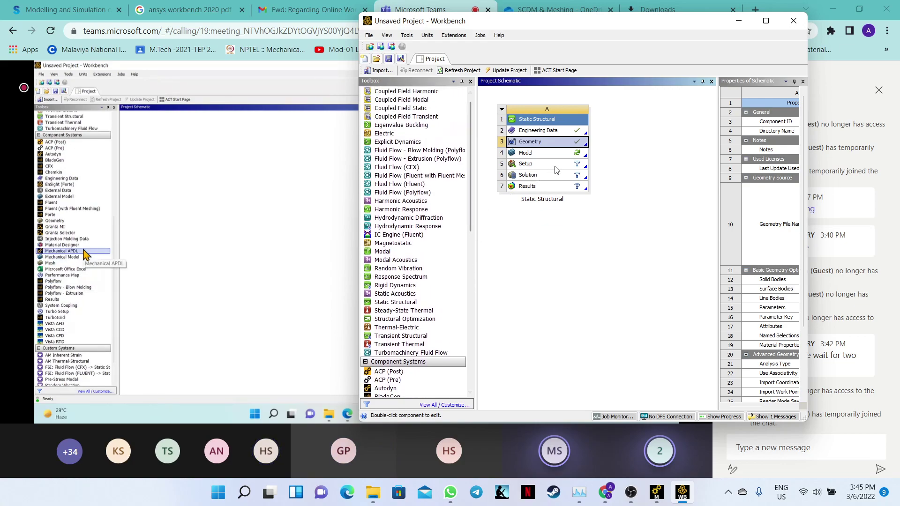
right_click(569, 157)
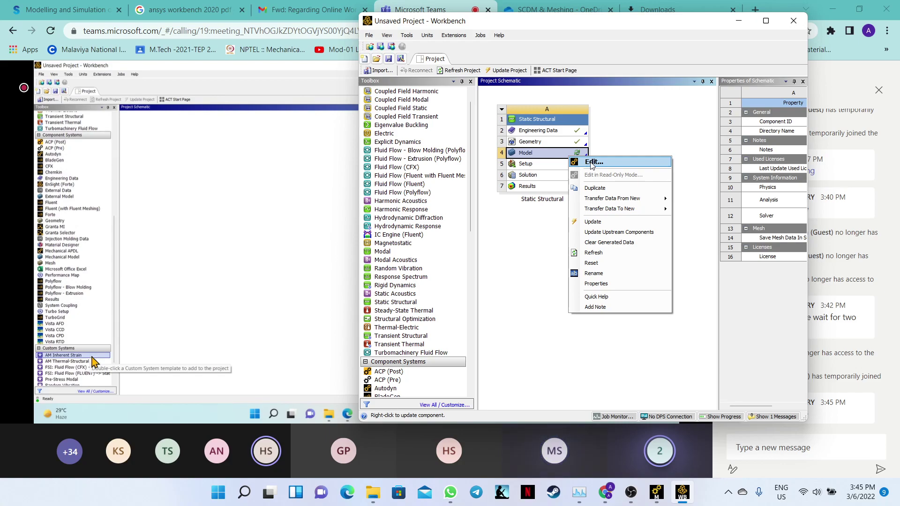
left_click(592, 162)
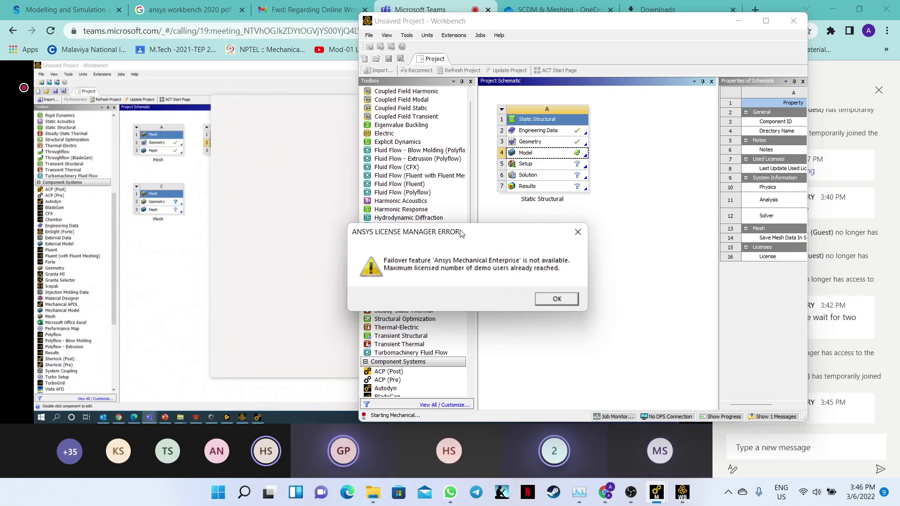
left_click_drag(462, 234, 540, 220)
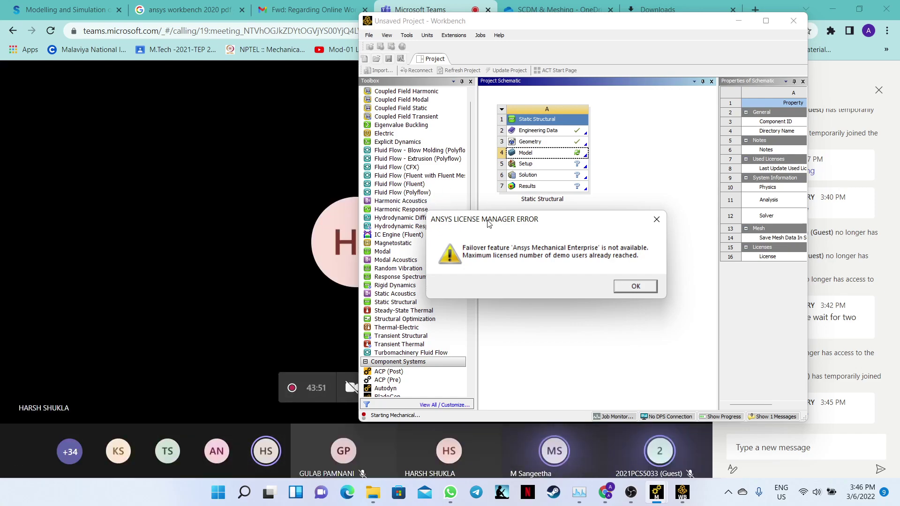
left_click_drag(487, 223, 496, 215)
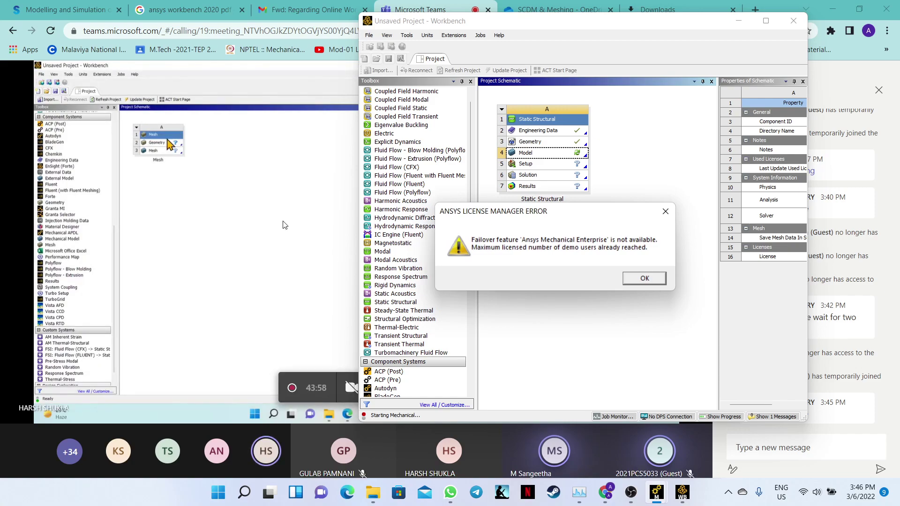
left_click_drag(516, 217, 596, 198)
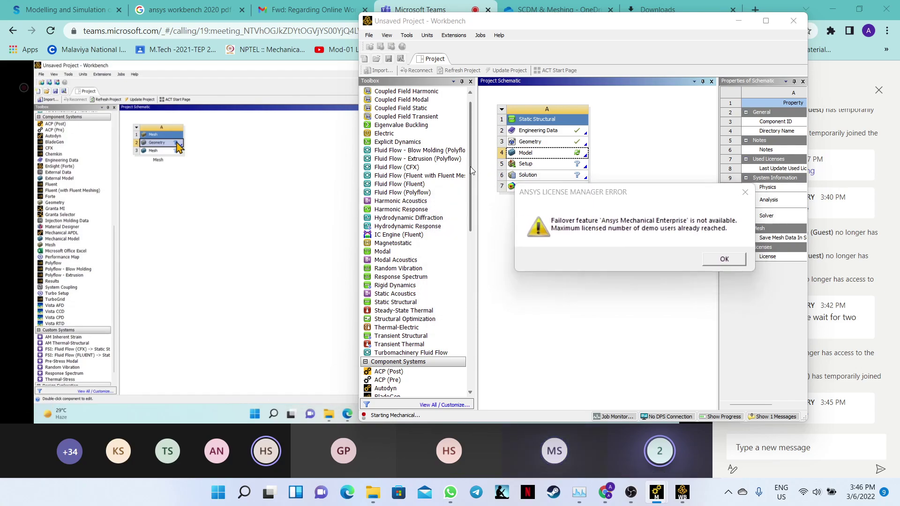
- Dismiss the license manager error and try to add a Mesh component system to the project schematic
left_click_drag(471, 170, 469, 249)
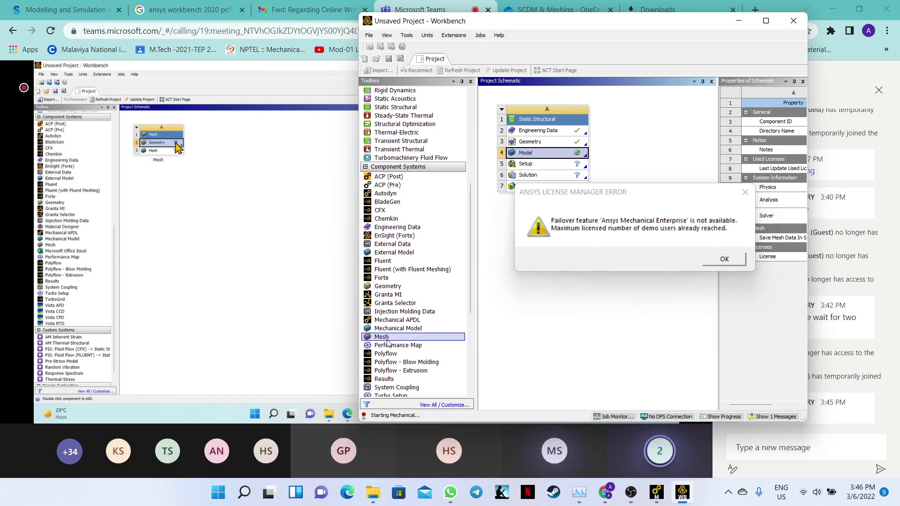
left_click_drag(387, 343, 566, 328)
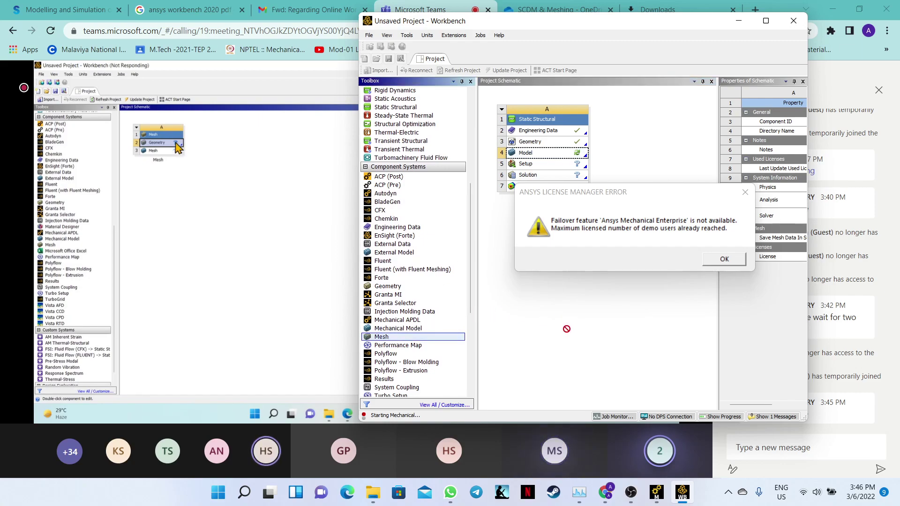
left_click(723, 259)
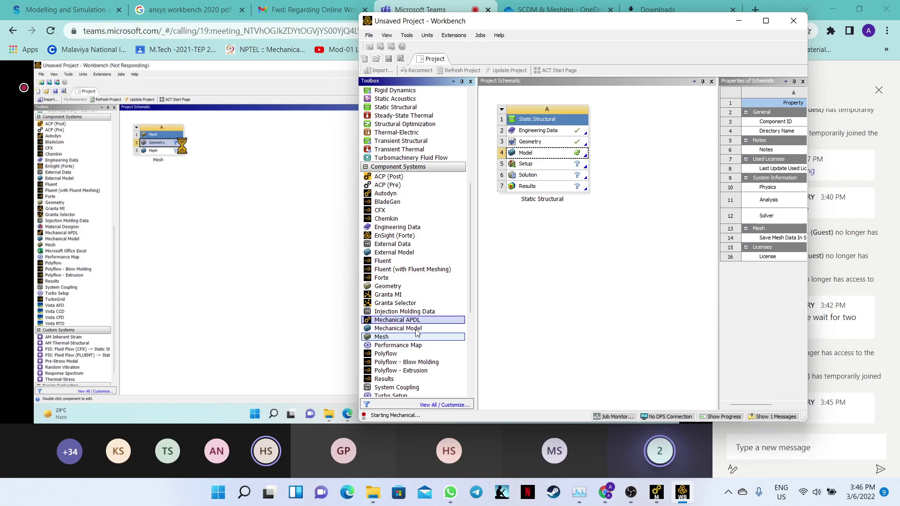
left_click_drag(385, 337, 557, 277)
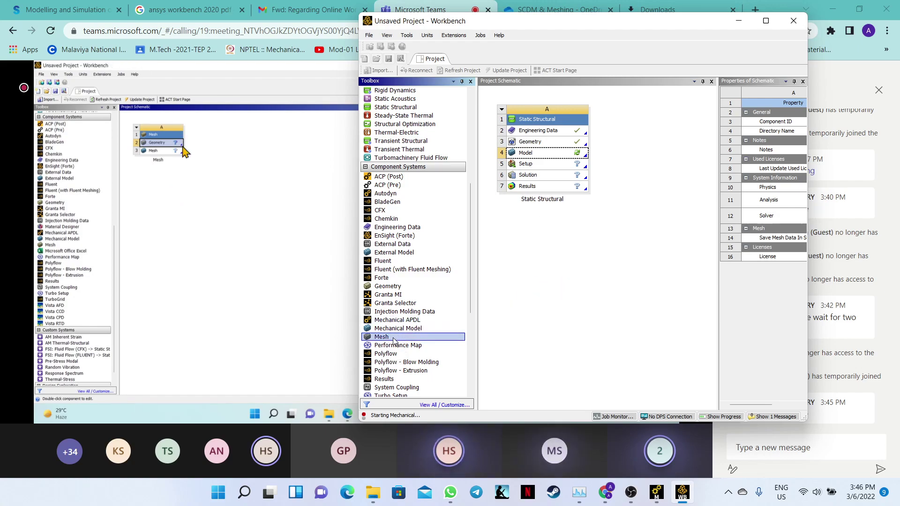
left_click_drag(393, 341, 556, 111)
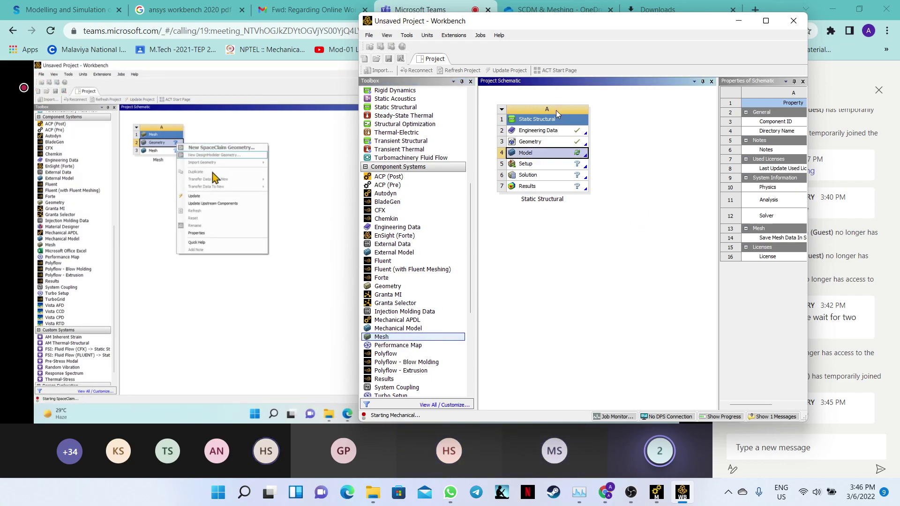
left_click(499, 109)
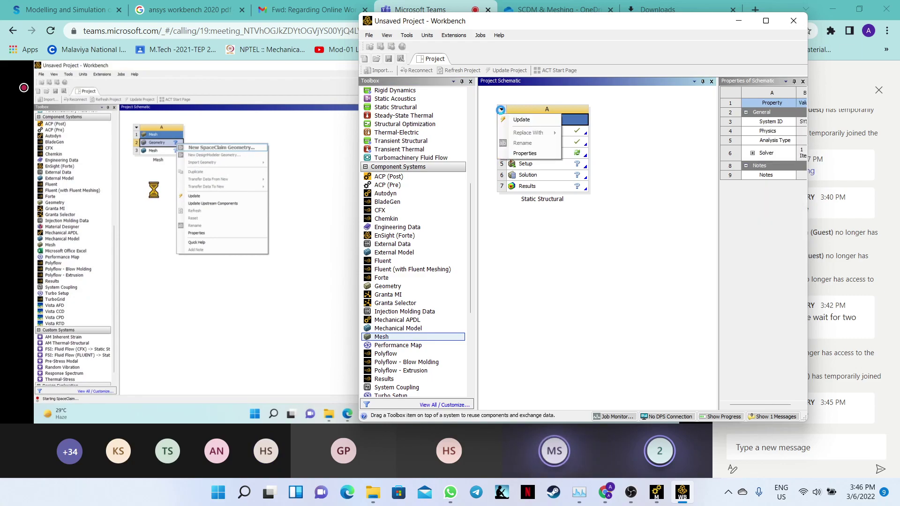
left_click(531, 97)
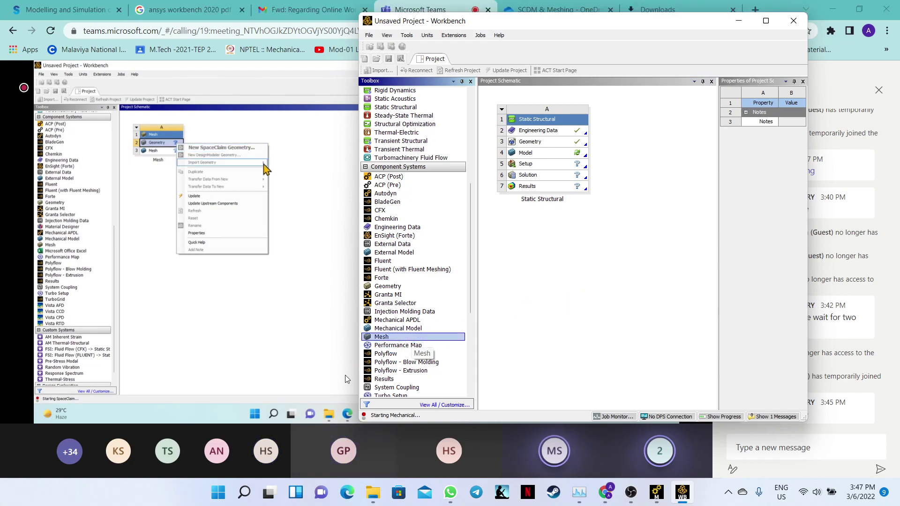
- Unmute the microphone in the Teams meeting and bring the hidden Ansys Workbench error message to the front
left_click(348, 294)
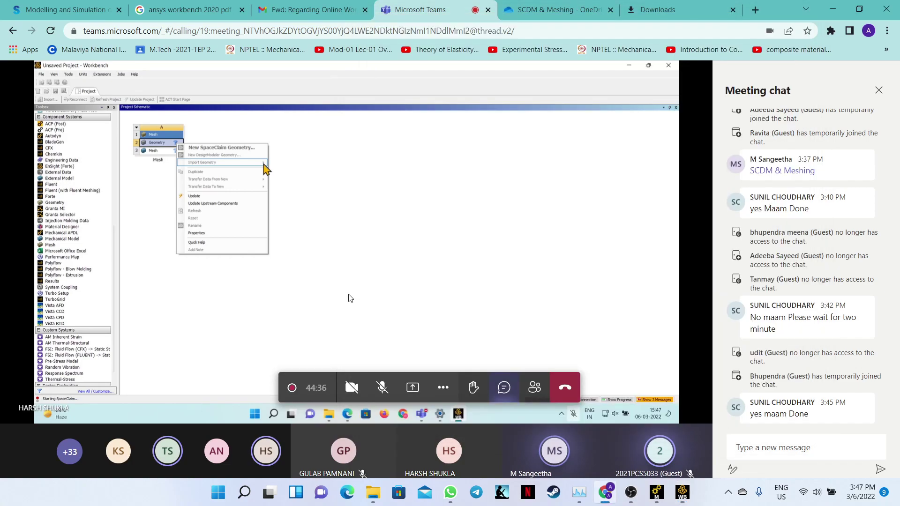
left_click(382, 389)
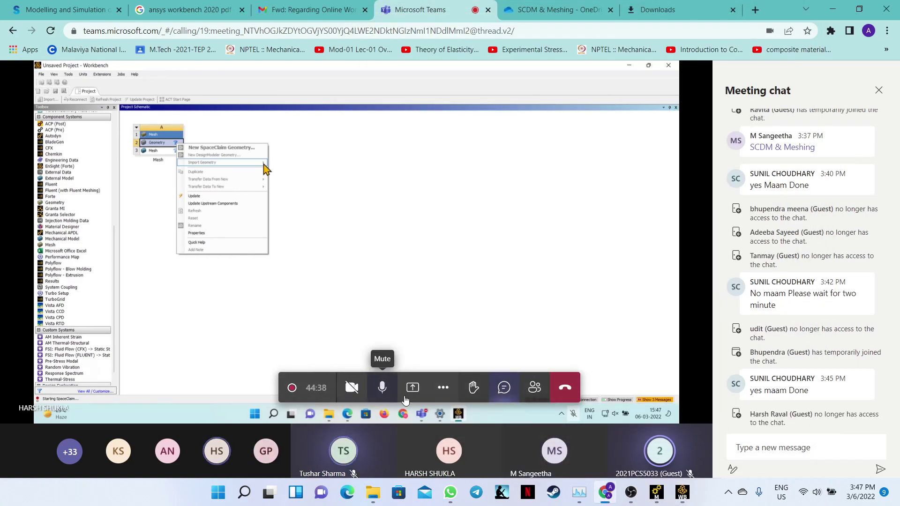
left_click(682, 493)
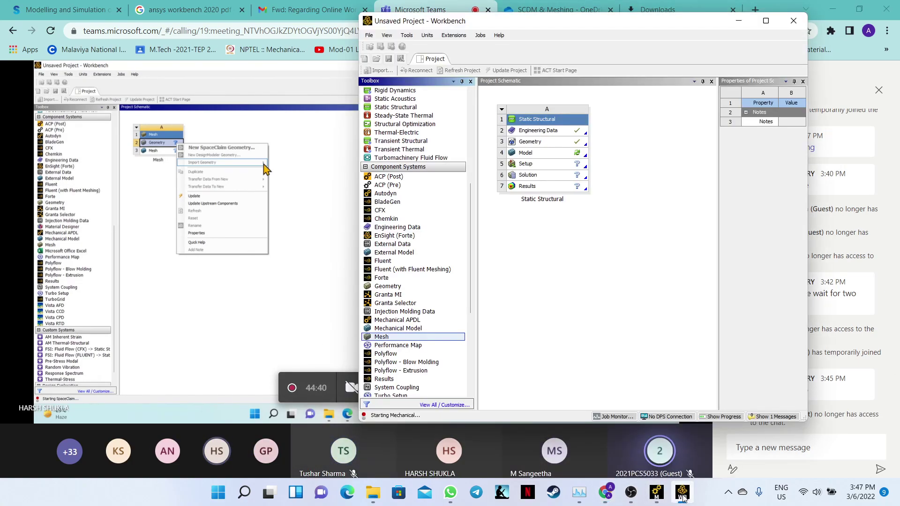
mouse_move(655, 500)
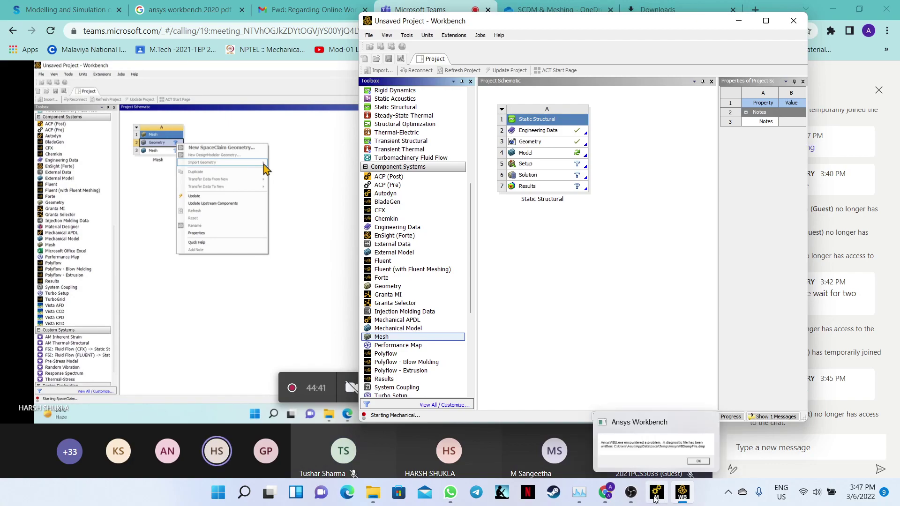
left_click(655, 497)
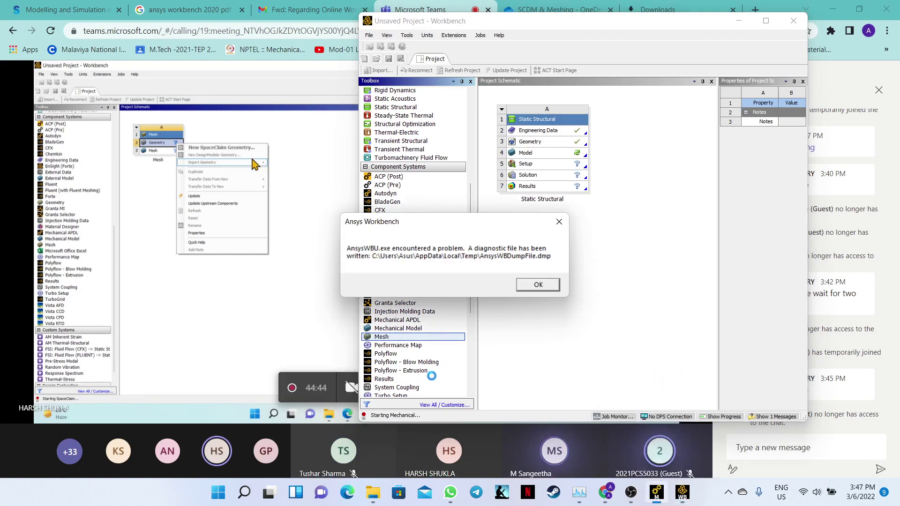
- Switch to the Teams meeting and share the entire screen with the participants
left_click(302, 342)
left_click(414, 391)
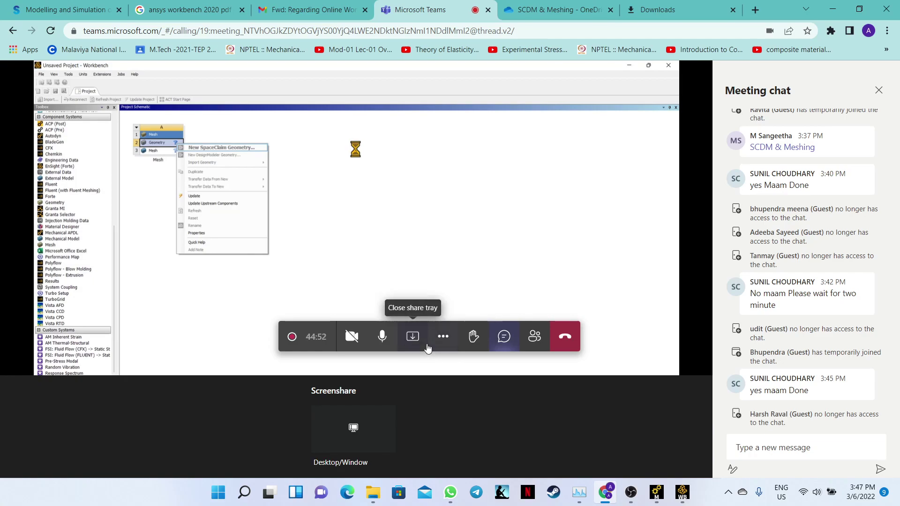
left_click(355, 428)
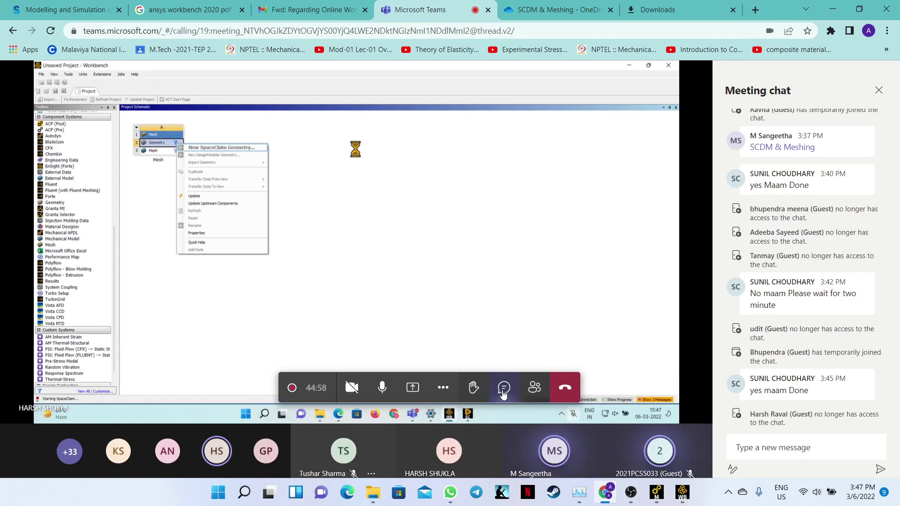
left_click(409, 389)
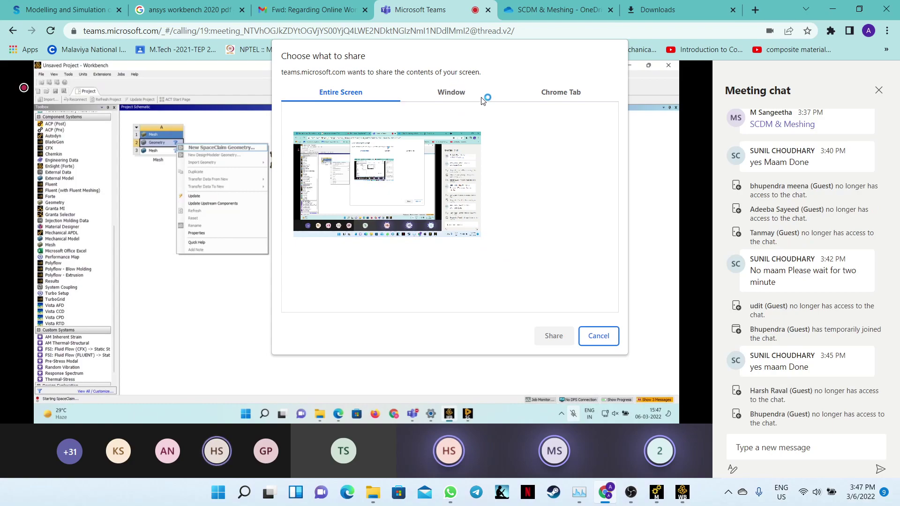
left_click(453, 93)
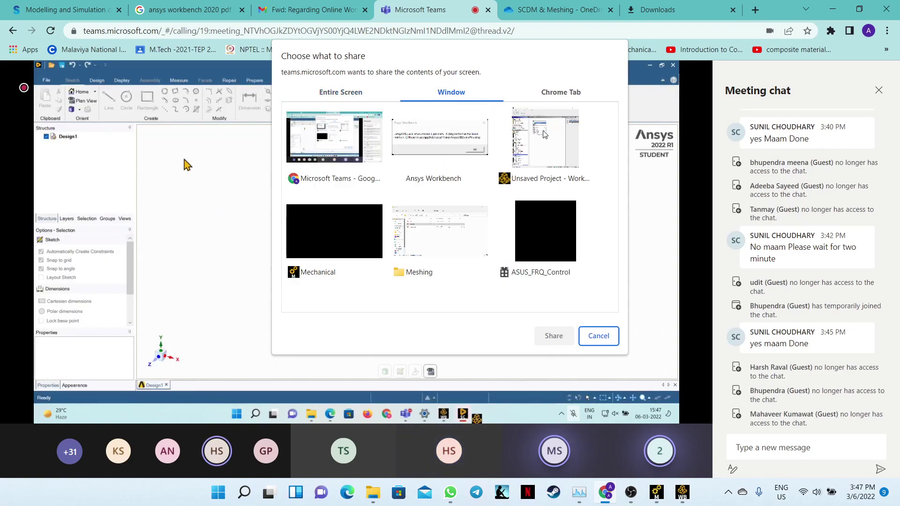
left_click(358, 93)
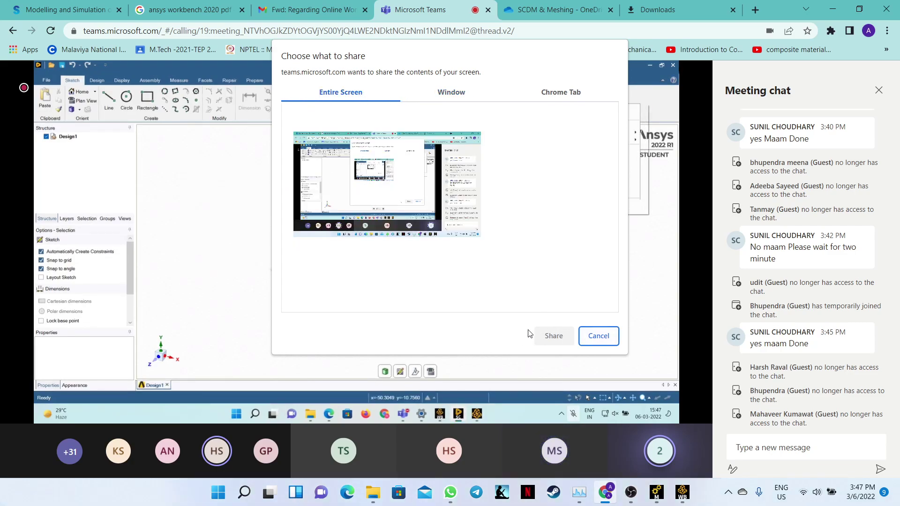
left_click(393, 195)
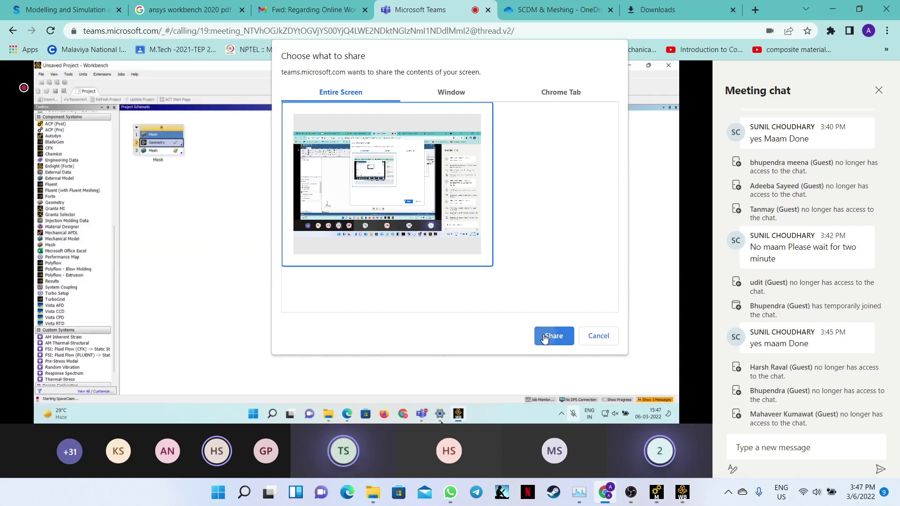
left_click(545, 336)
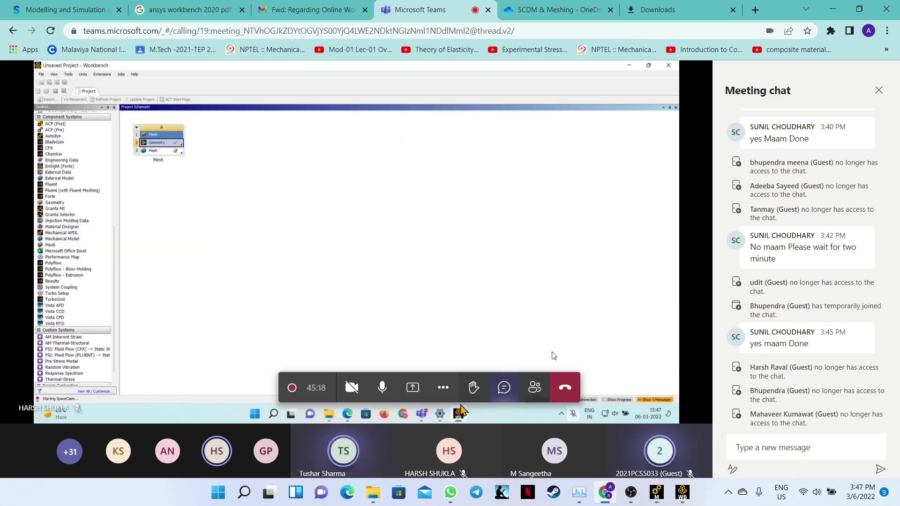
- Switch to Workbench, dismiss the Mechanical license failure message and stop sharing the screen in the meeting
left_click(682, 498)
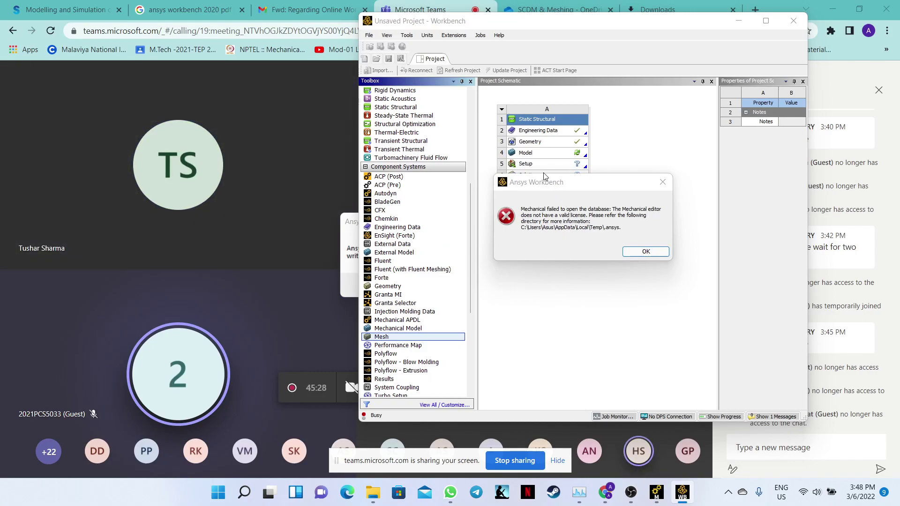
left_click_drag(545, 181, 567, 207)
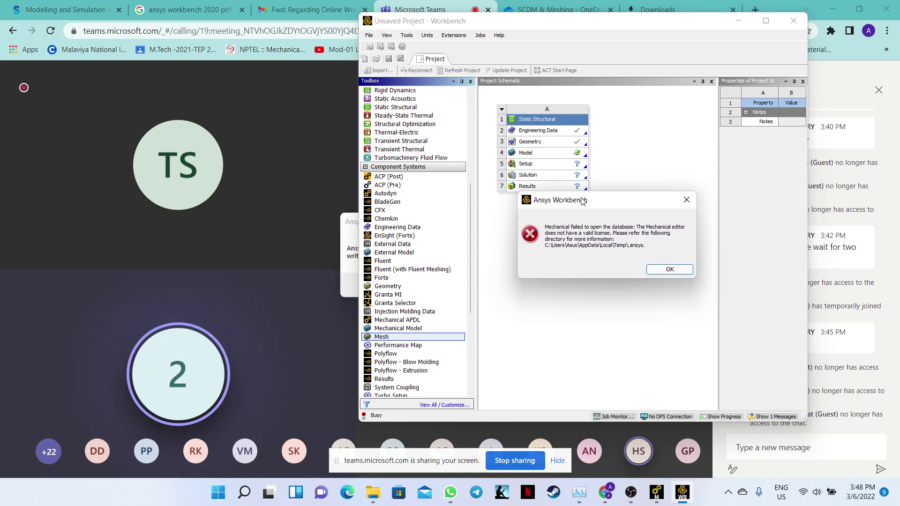
left_click_drag(581, 207, 585, 170)
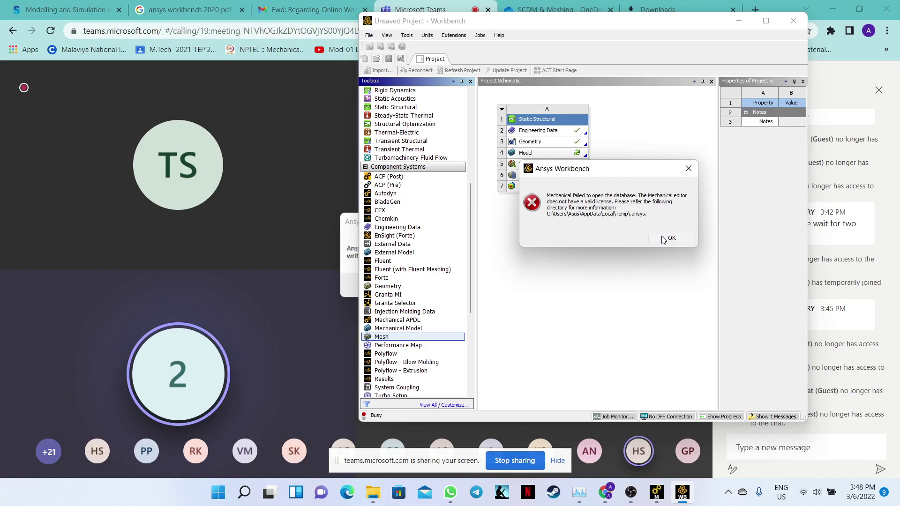
left_click(670, 238)
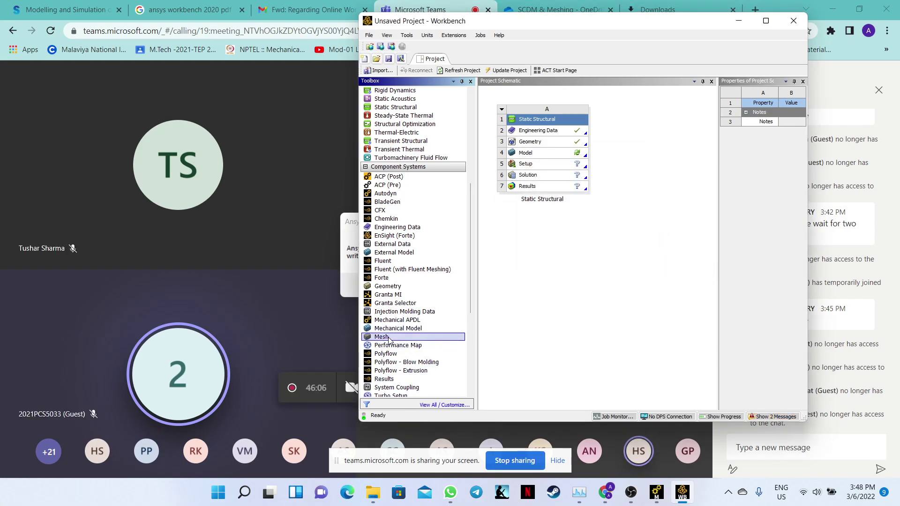
left_click(514, 462)
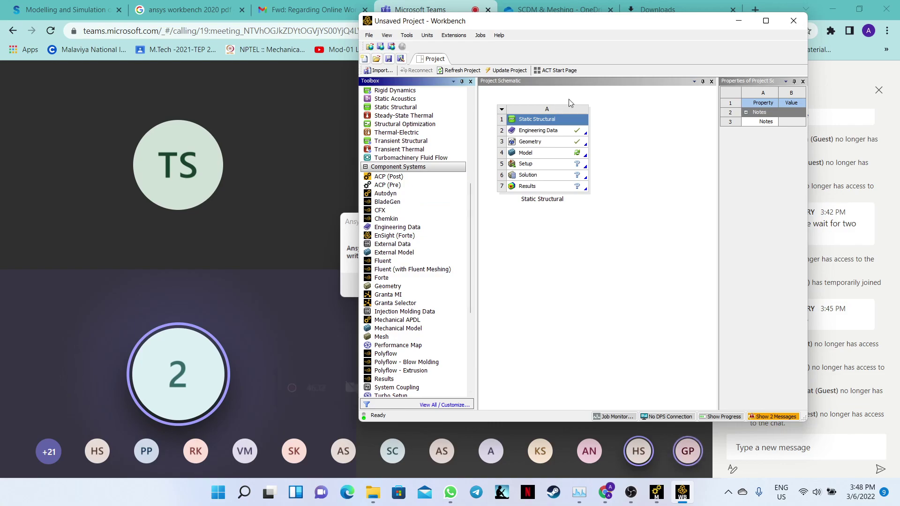
- Close Workbench without saving the project and dismiss the remaining AnsysWBU.exe error message
left_click(782, 27)
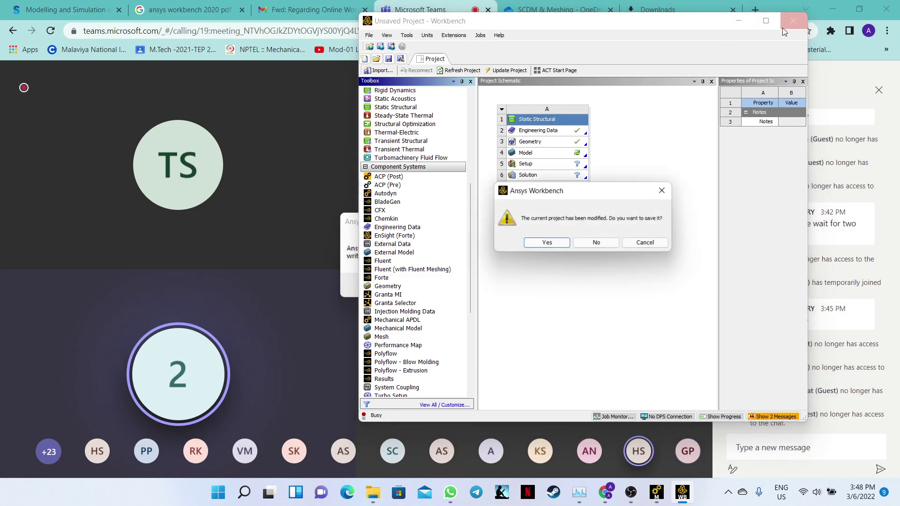
left_click(553, 243)
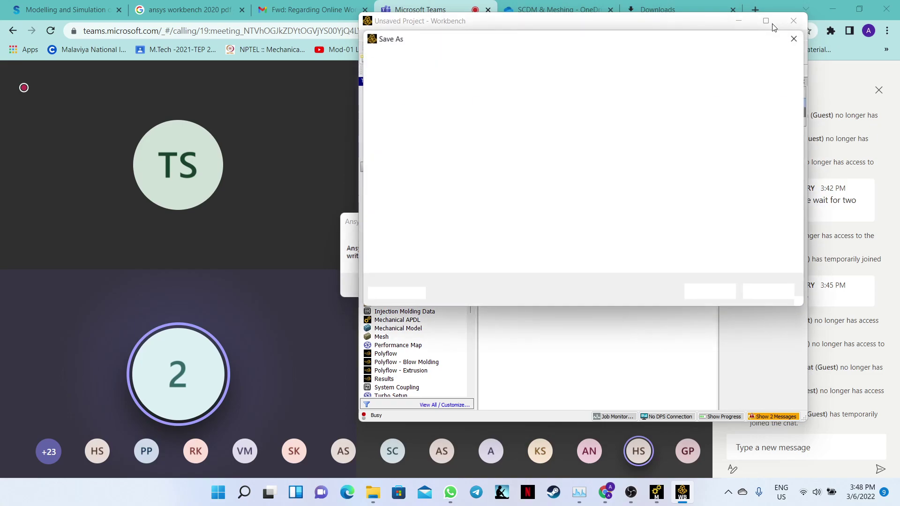
left_click(796, 39)
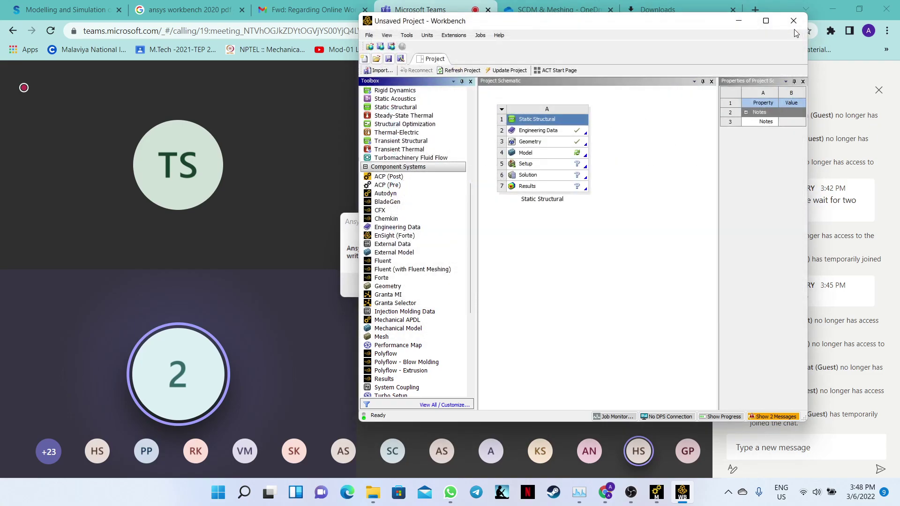
left_click(794, 21)
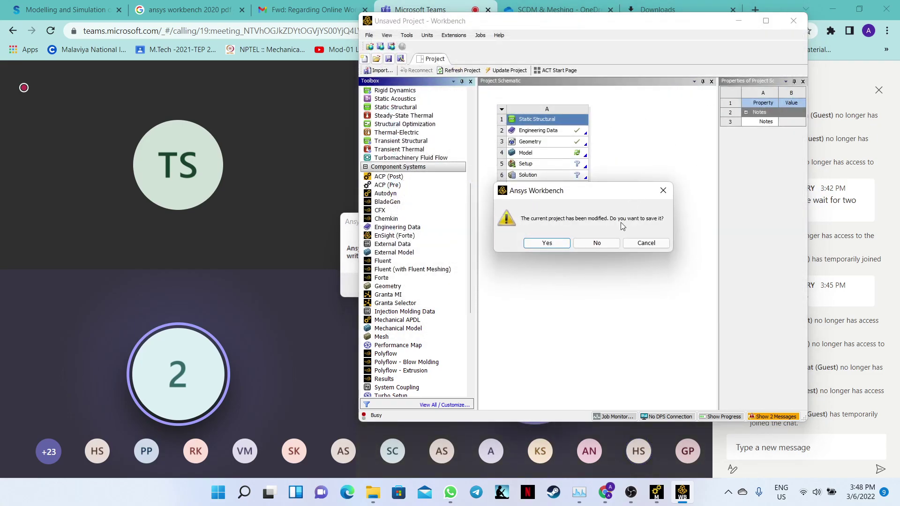
left_click(608, 243)
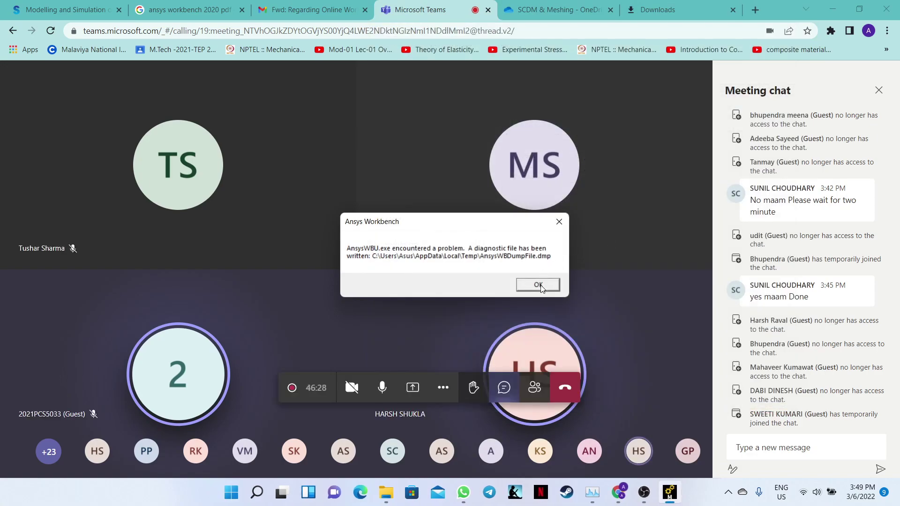
left_click(539, 286)
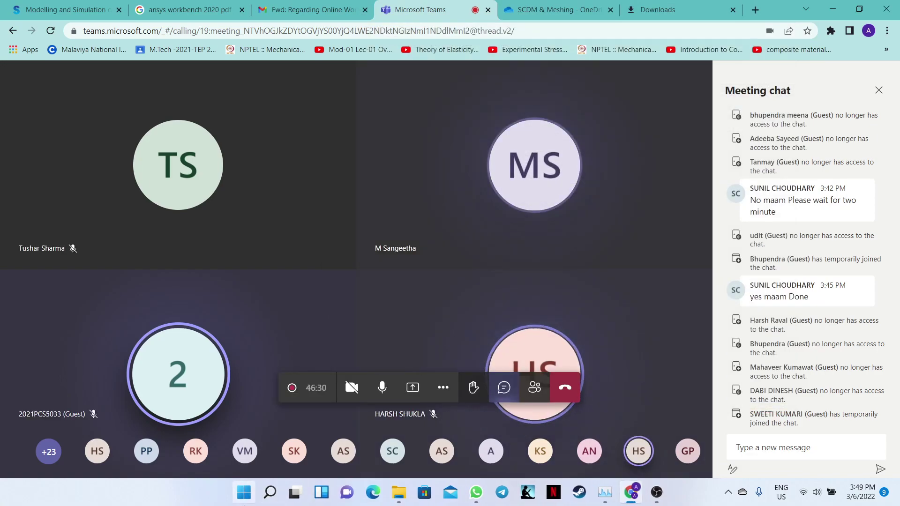
- Search the installed apps for "work" and relaunch Workbench 2021 R2
left_click(244, 503)
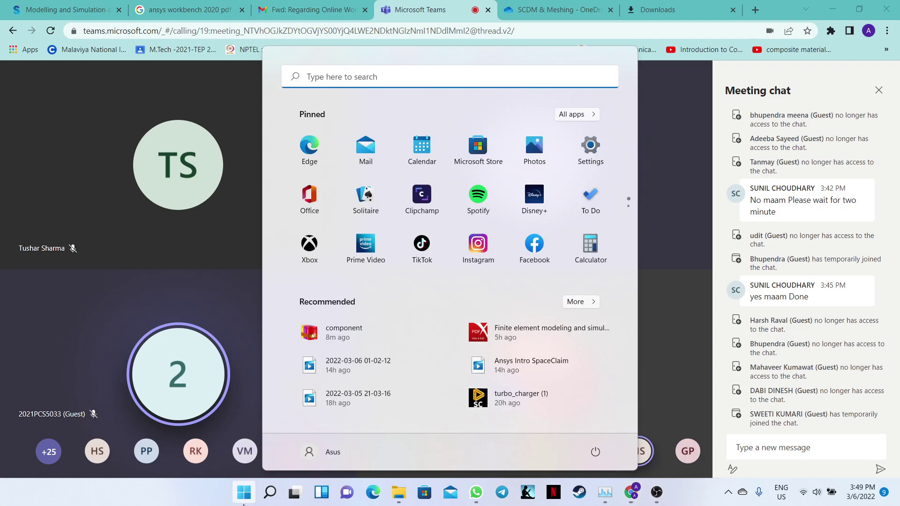
type("r")
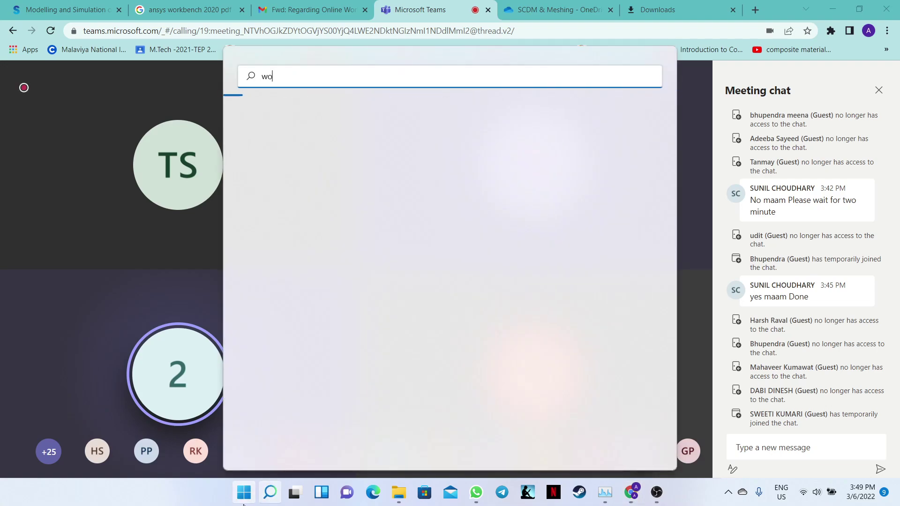
type("u")
key("BackSpace")
type("l")
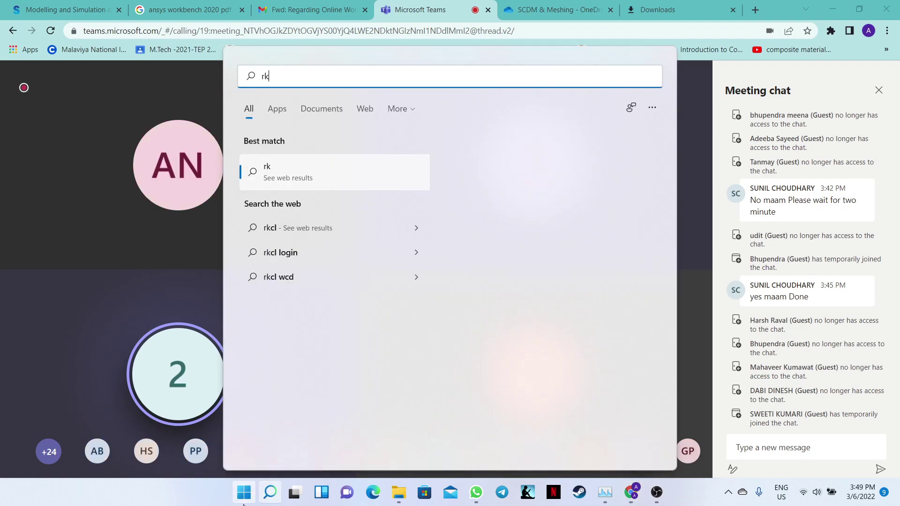
key("BackSpace")
key("BackSpace")
type("work")
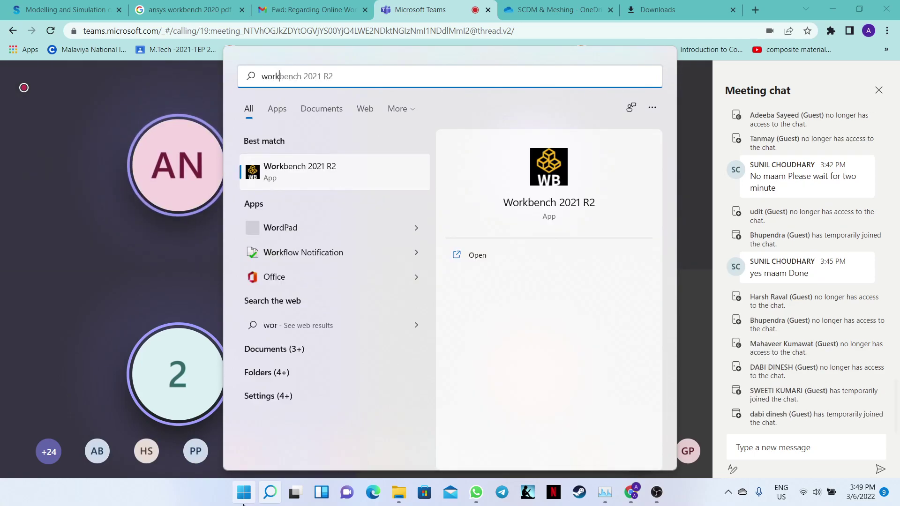
left_click(483, 257)
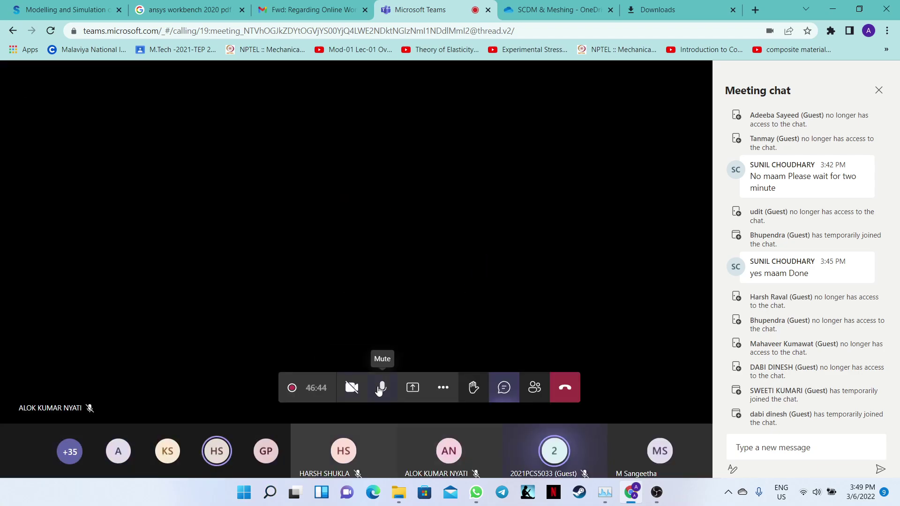
- Mute the microphone in the Teams meeting and restore the browser from full screen to a smaller window
left_click(382, 388)
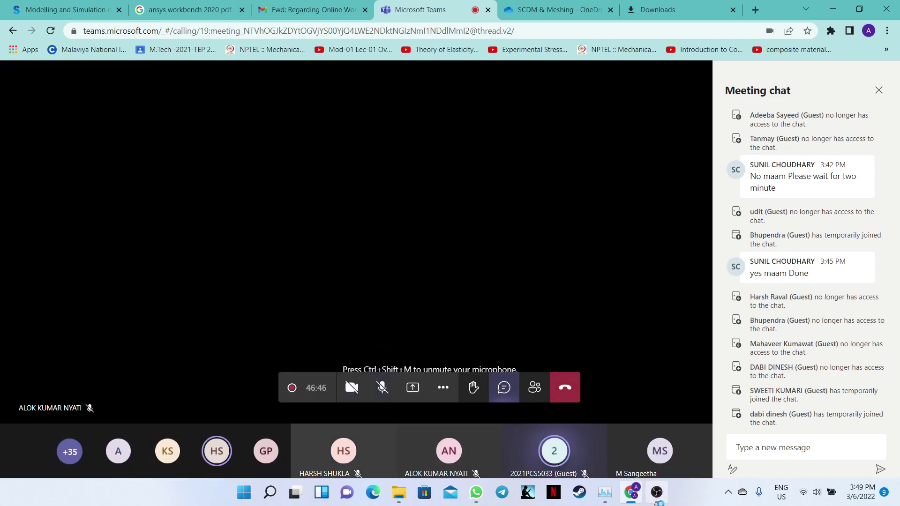
mouse_move(621, 497)
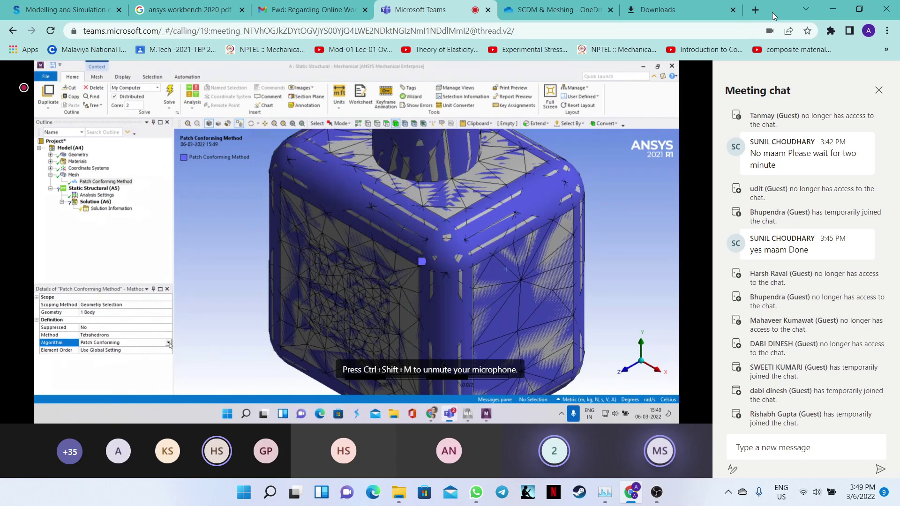
left_click_drag(772, 12, 662, 18)
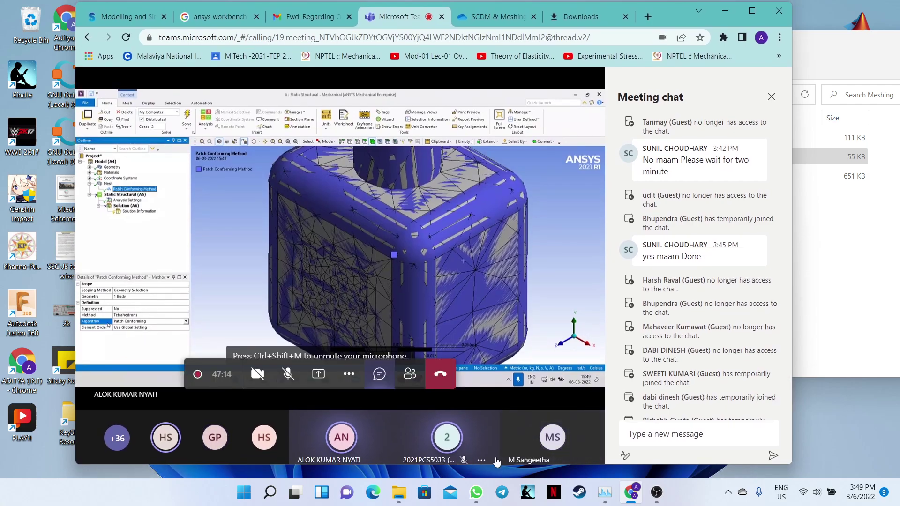
- Switch to Workbench and add a Mesh component system to the project schematic
left_click(241, 497)
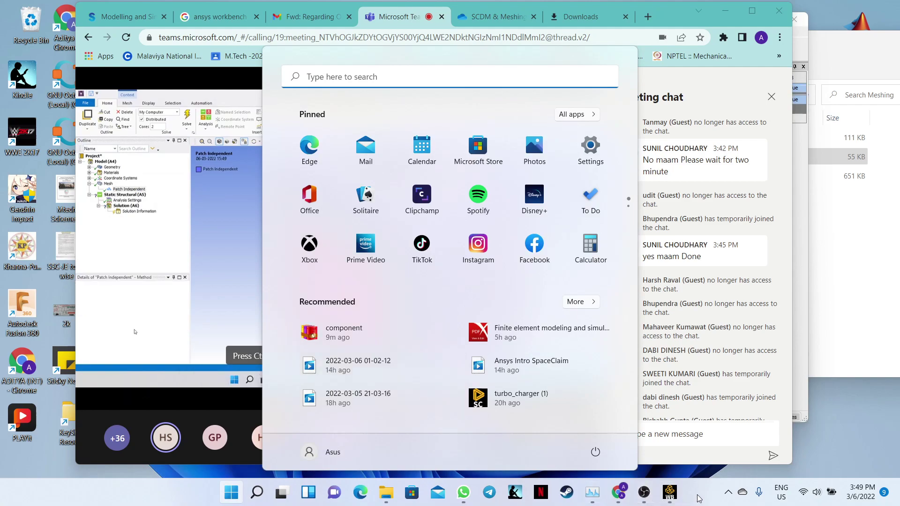
left_click(669, 492)
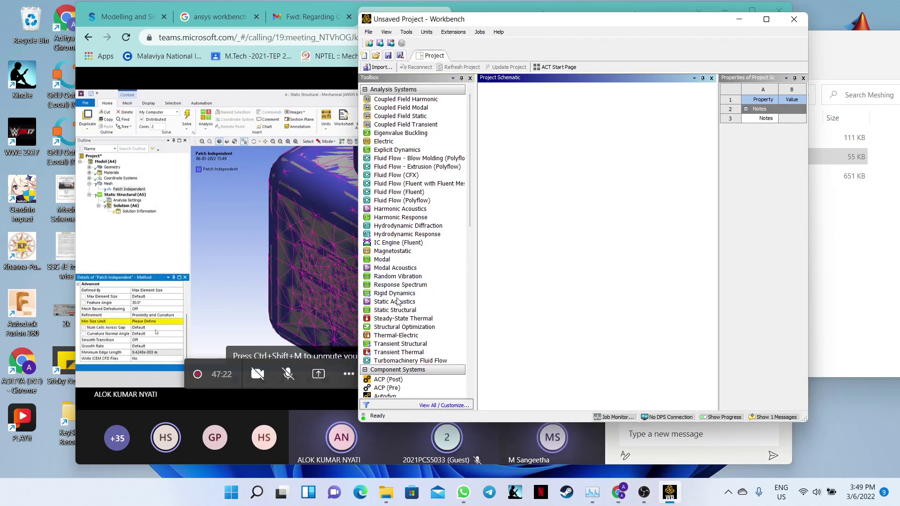
left_click_drag(470, 198, 472, 285)
left_click_drag(380, 337, 539, 126)
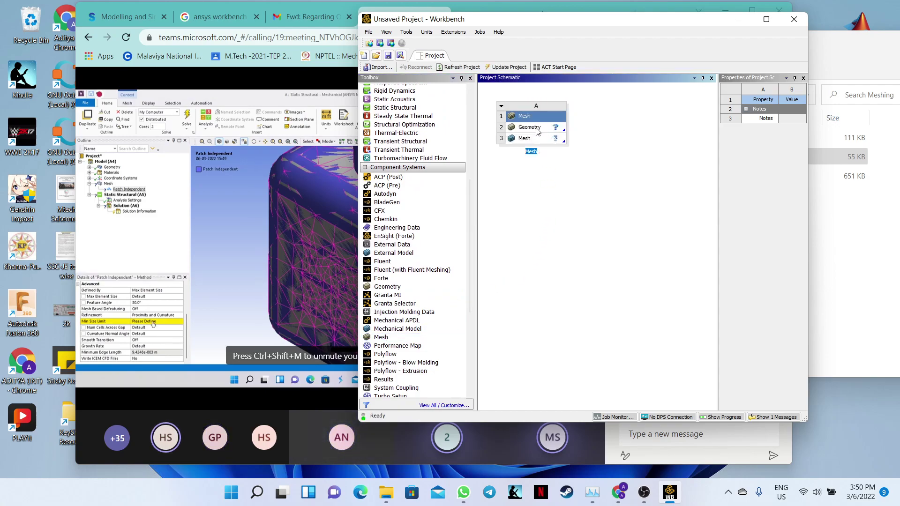
- Import the file component from the Meshing folder as the geometry of the Mesh system
left_click(538, 129)
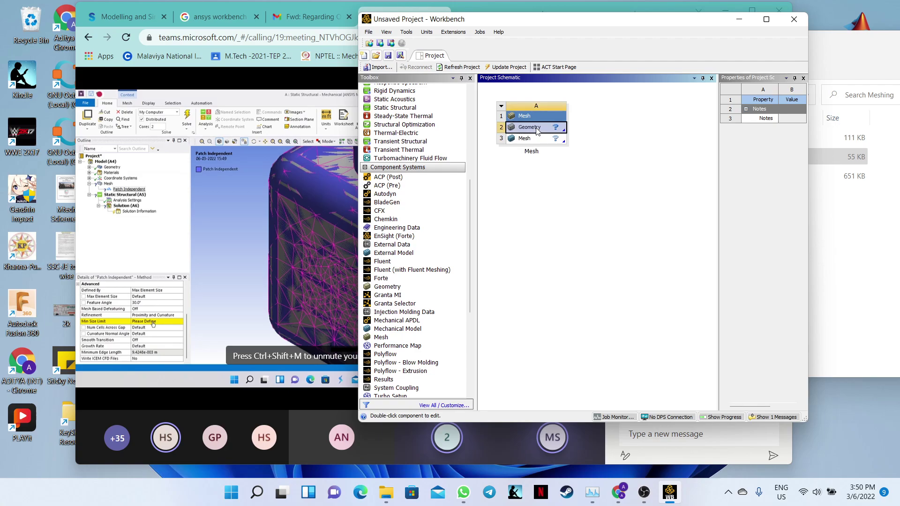
right_click(538, 129)
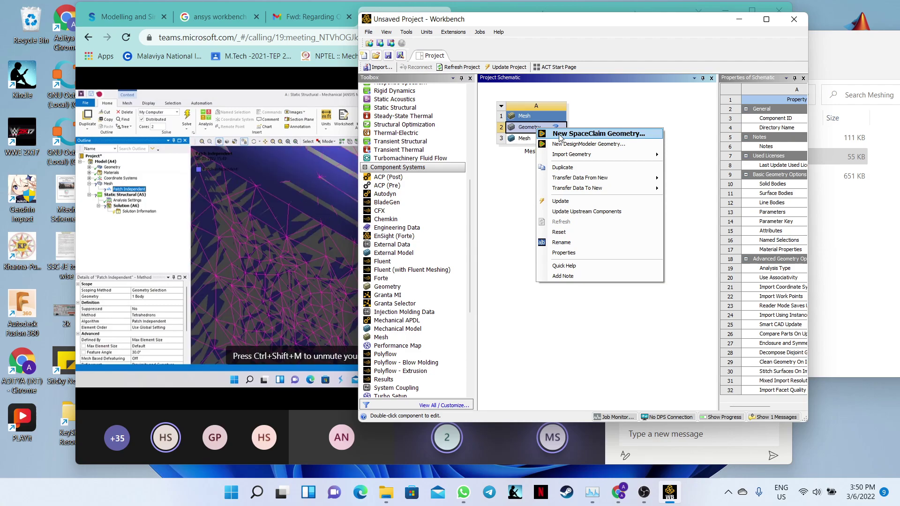
mouse_move(609, 154)
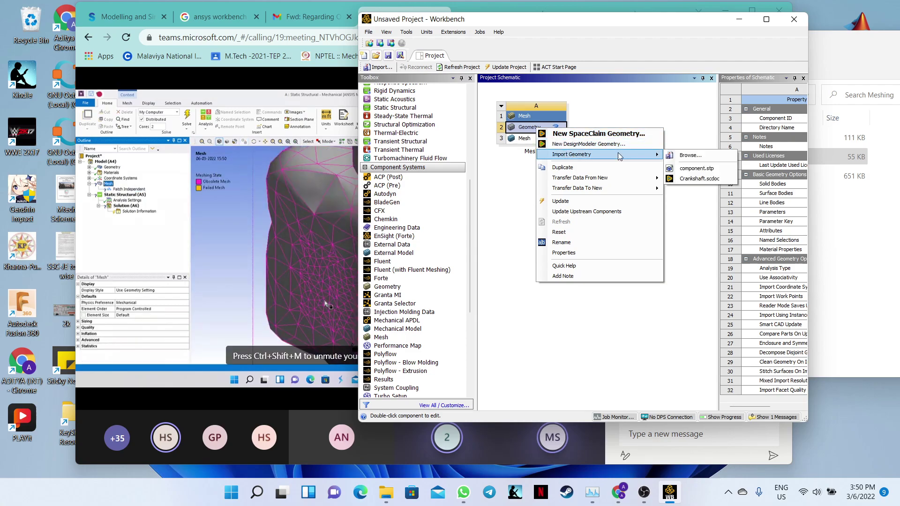
left_click(689, 155)
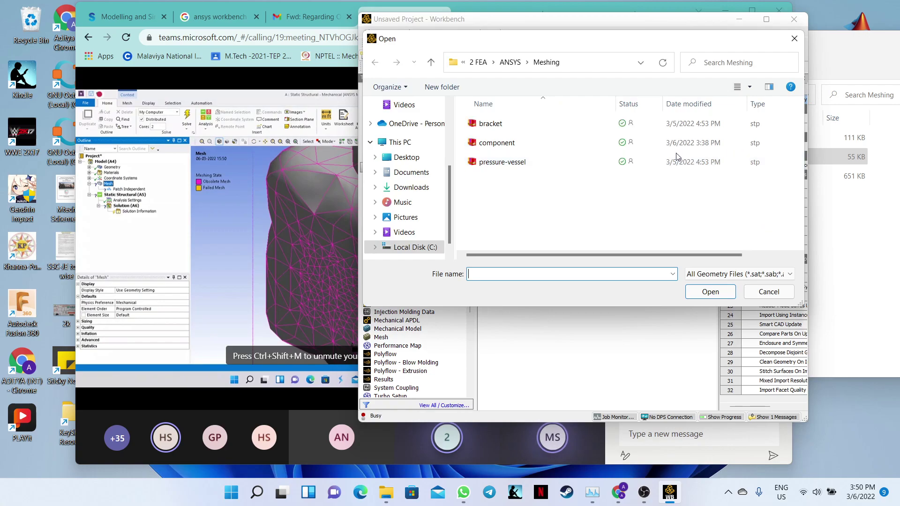
left_click(475, 144)
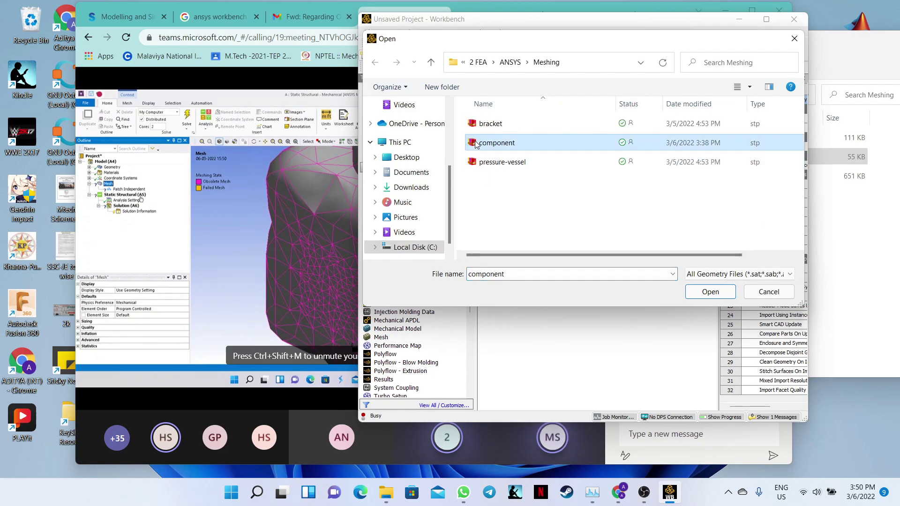
left_click(724, 292)
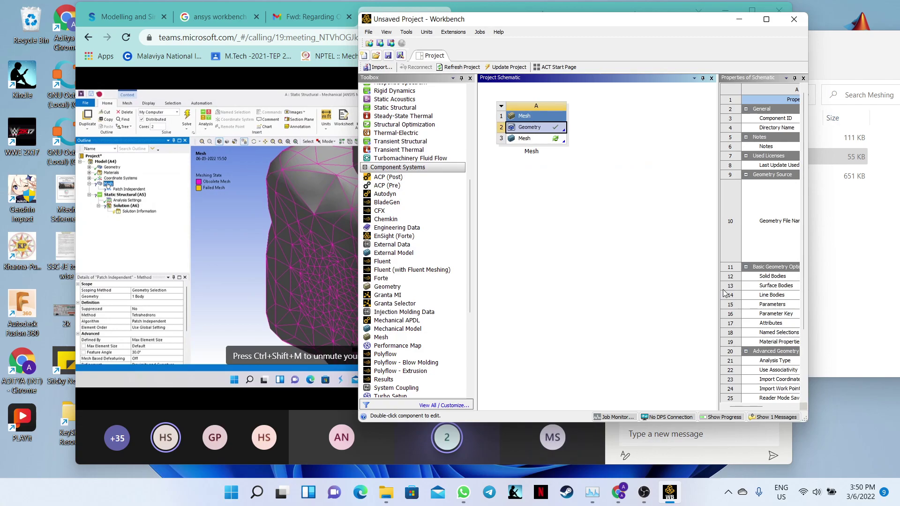
- Open the Mesh cell of the system for editing in Ansys Meshing, checking the shared meeting screen while it loads
left_click(554, 139)
right_click(553, 140)
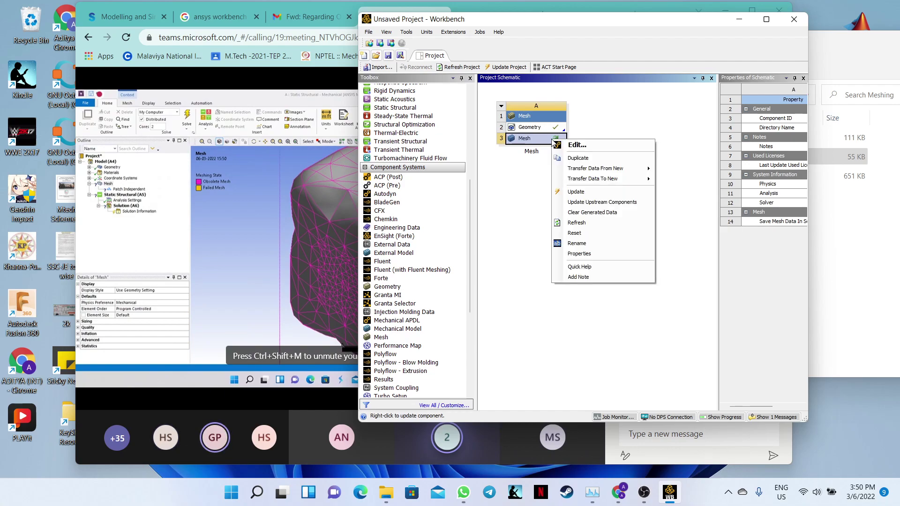
left_click(577, 145)
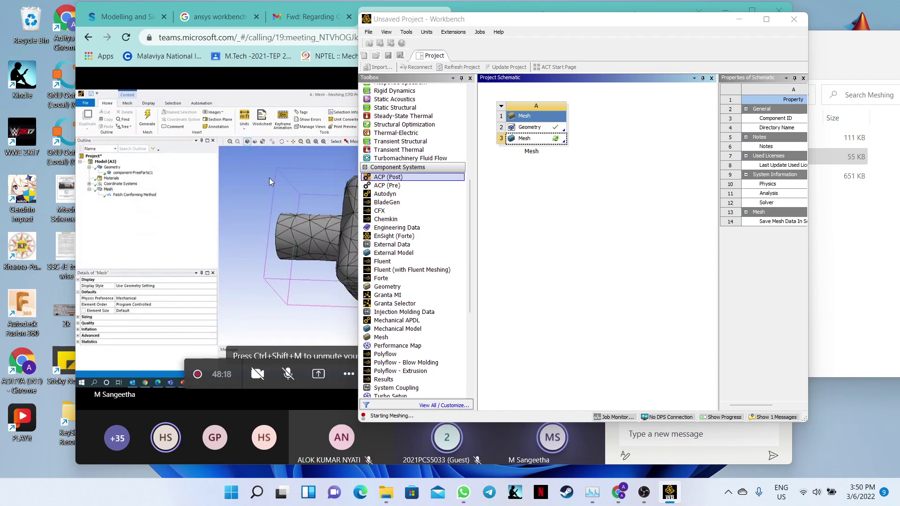
left_click(236, 179)
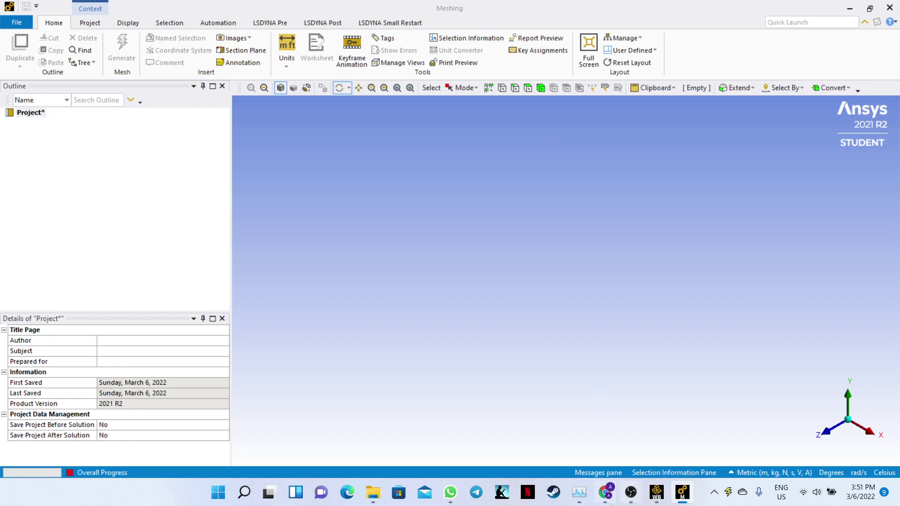
left_click(605, 493)
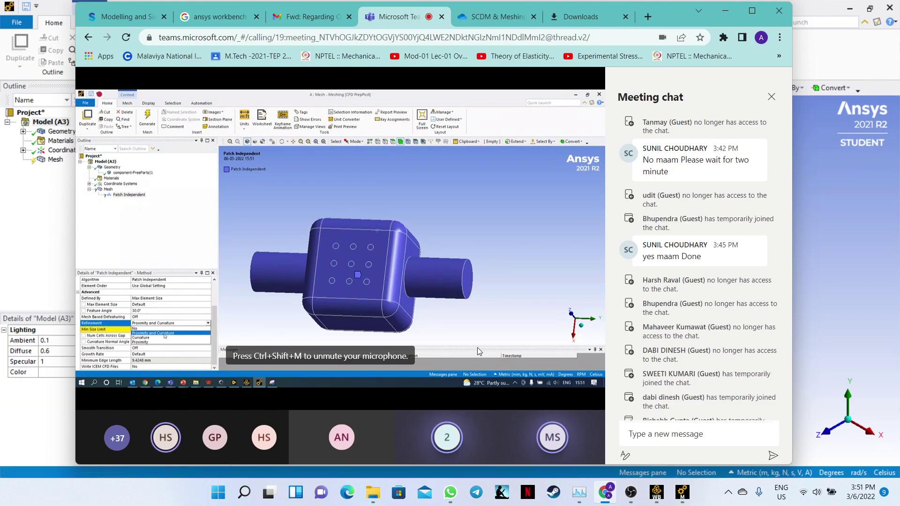
left_click(835, 58)
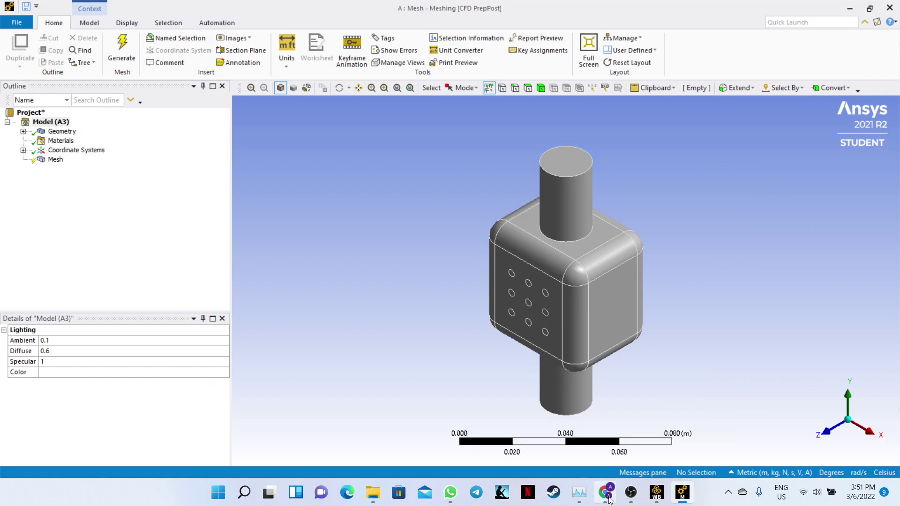
- Insert a Method control under Mesh and try to generate the mesh from it
left_click(43, 163)
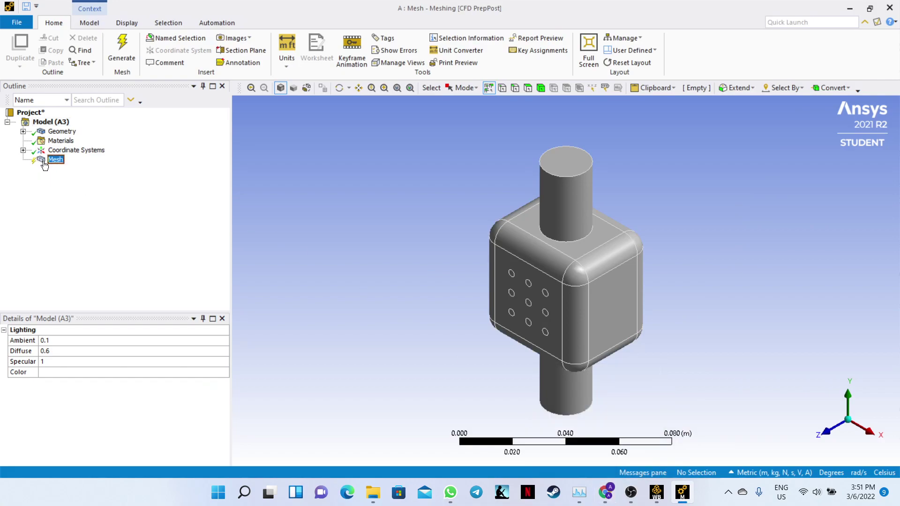
right_click(47, 162)
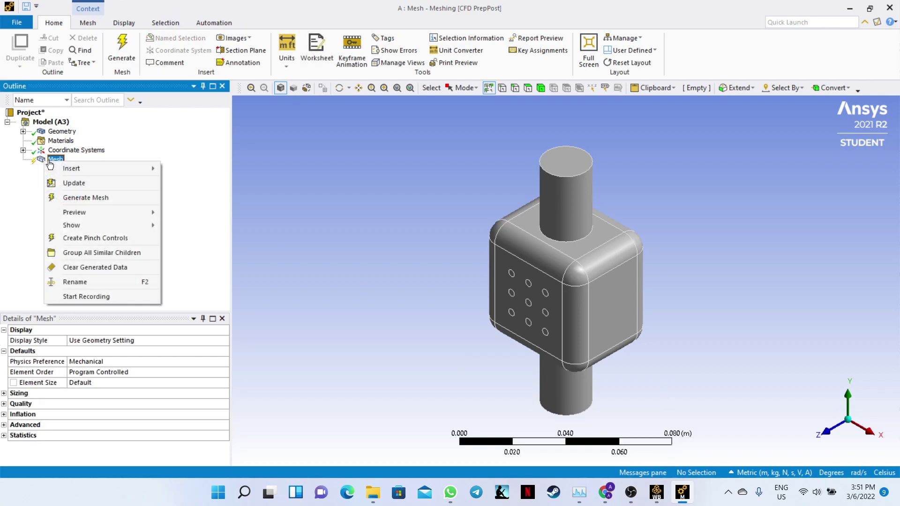
mouse_move(63, 169)
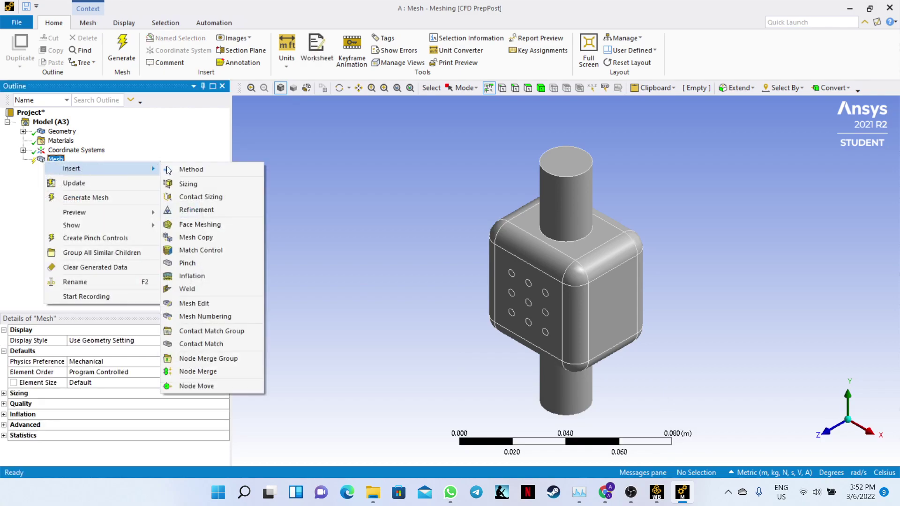
left_click(192, 169)
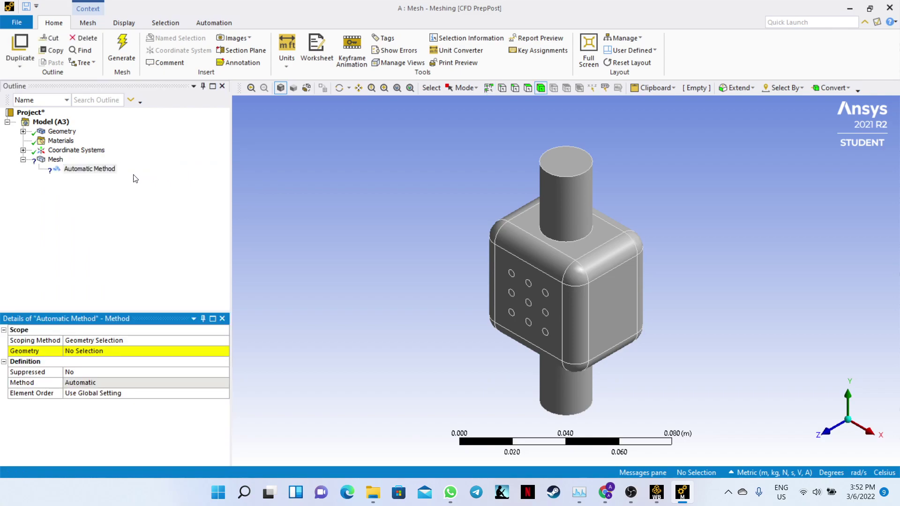
right_click(89, 175)
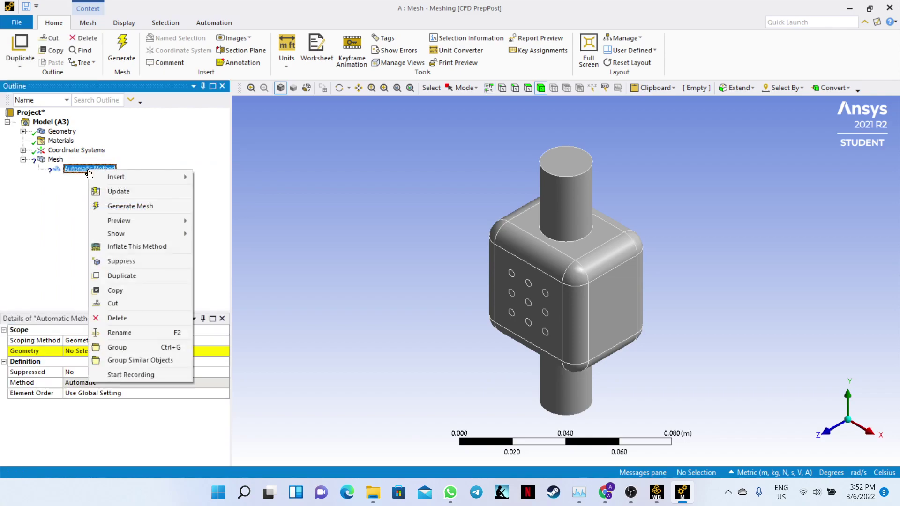
left_click(108, 206)
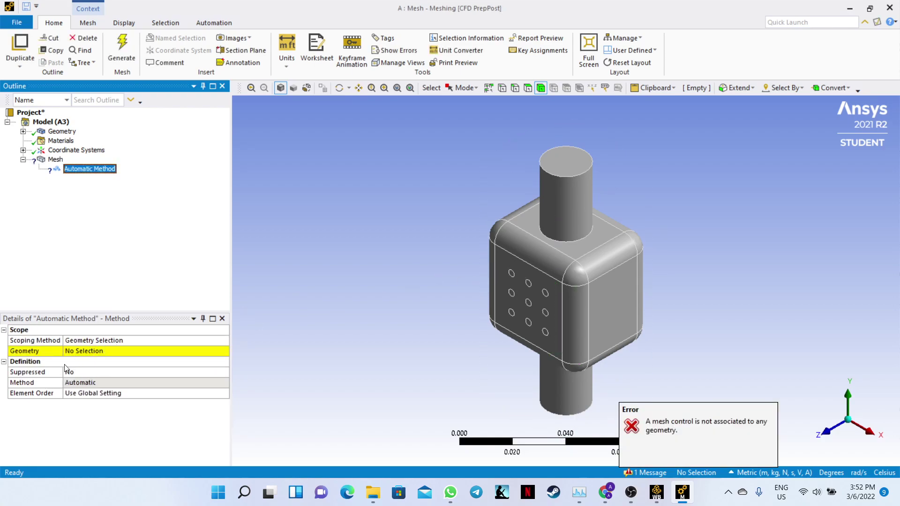
- Scope the Automatic Method to the component's body and generate the mesh
left_click(76, 352)
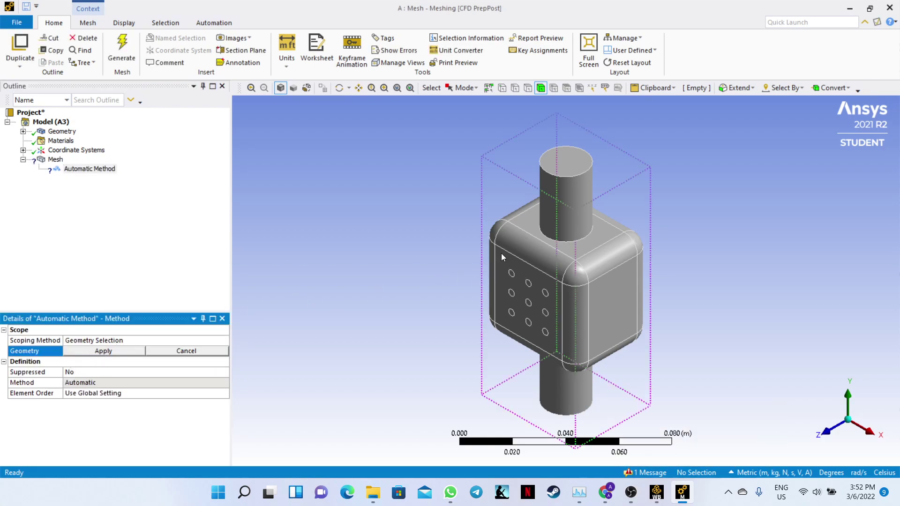
left_click(534, 249)
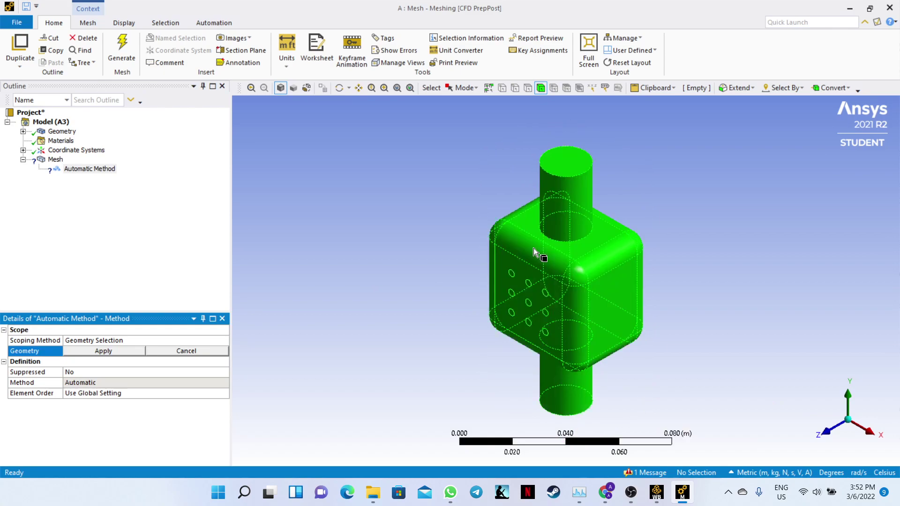
left_click(111, 352)
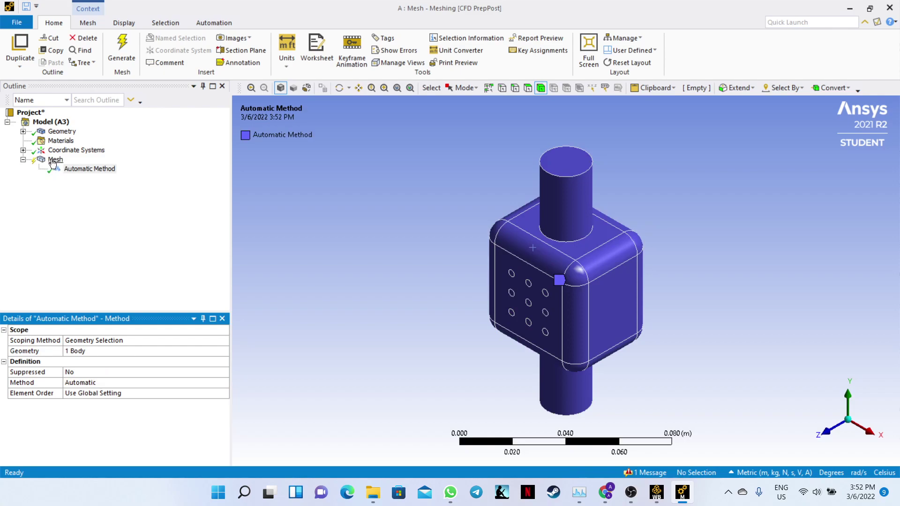
left_click(121, 53)
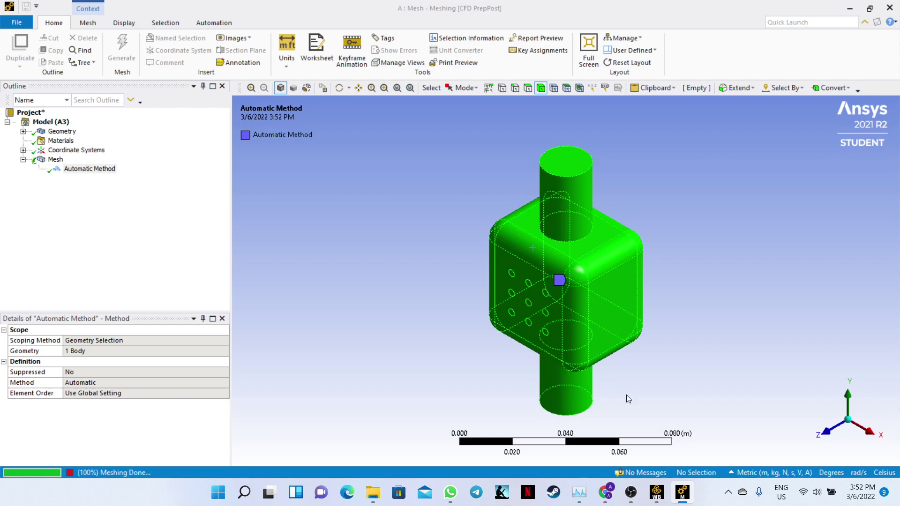
- Arrange the Teams meeting and the Meshing window side by side, each filling half of the screen
left_click(656, 492)
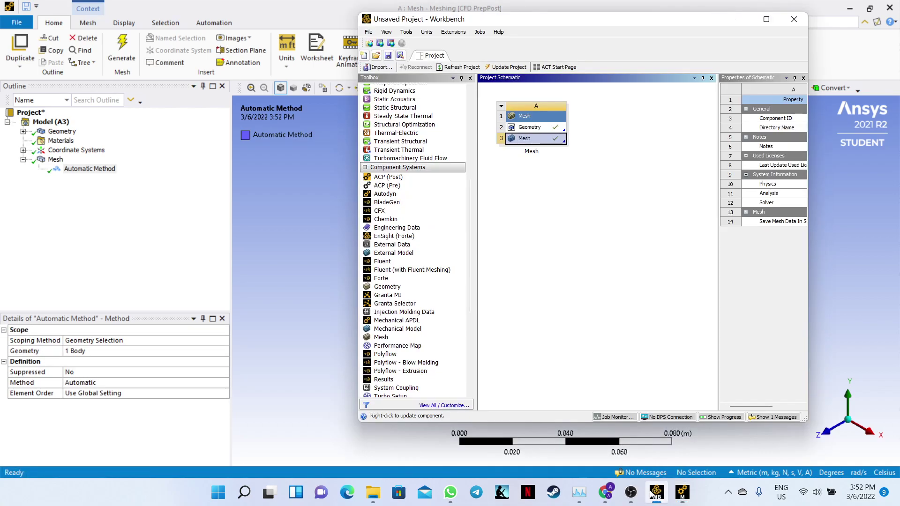
left_click(609, 493)
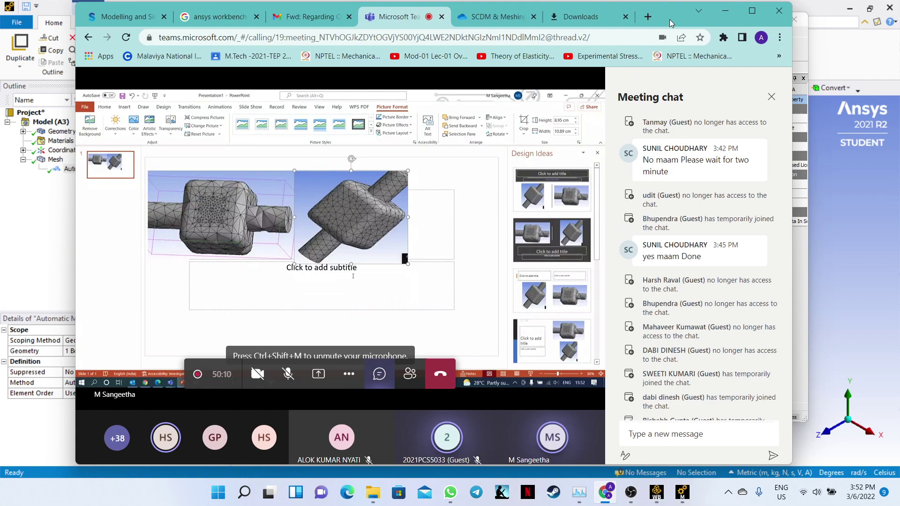
left_click_drag(670, 23, 8, 70)
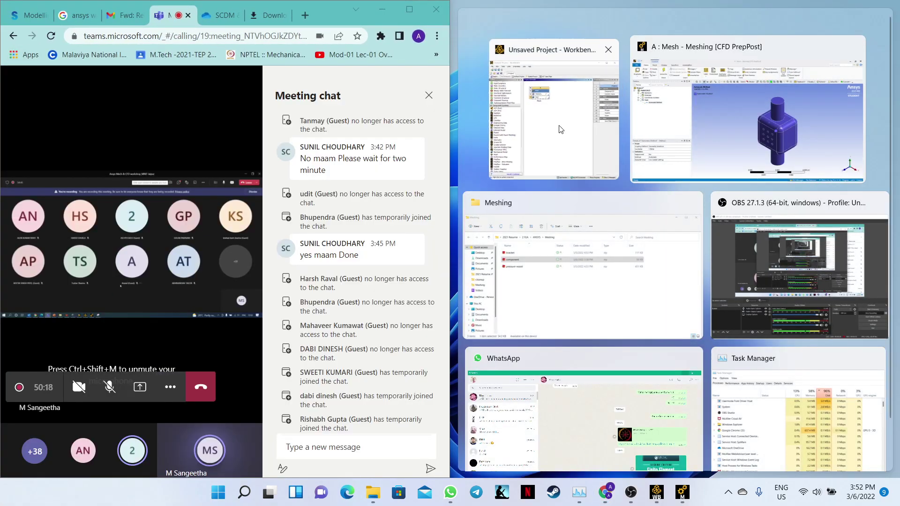
left_click(561, 128)
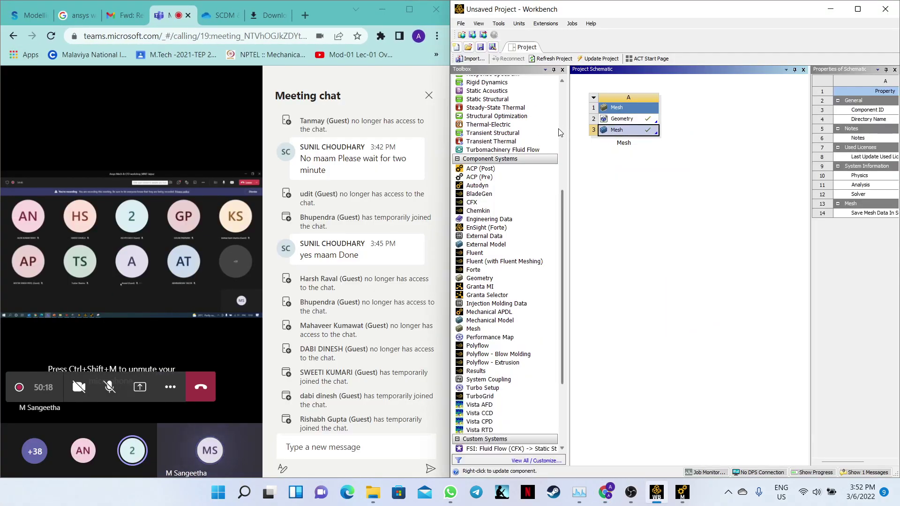
left_click(682, 492)
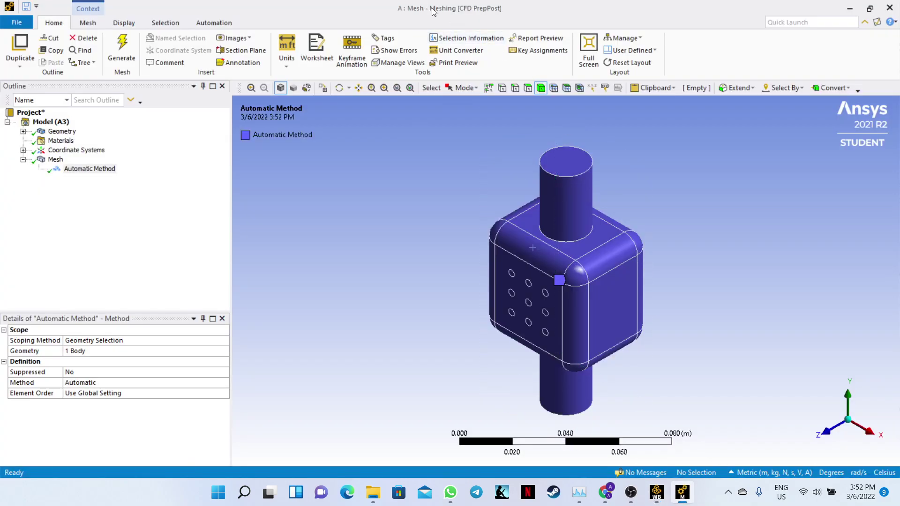
left_click_drag(428, 10, 899, 65)
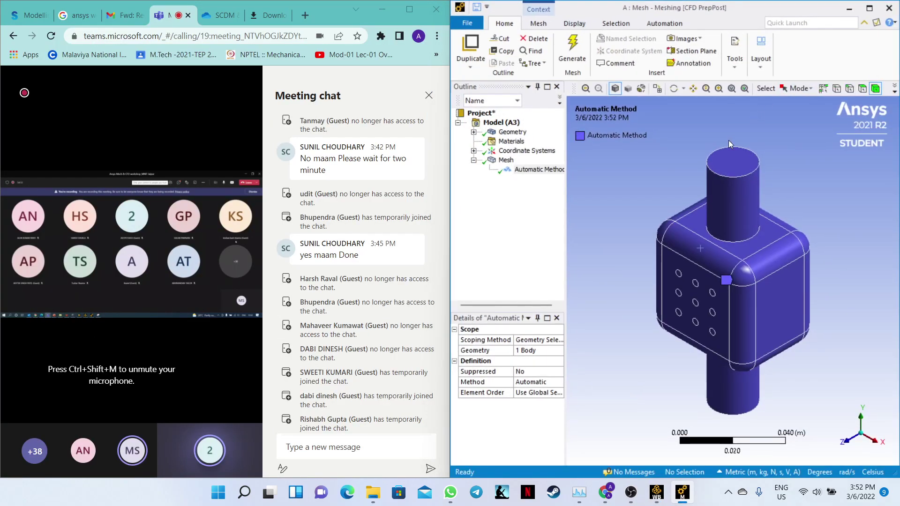
right_click(504, 161)
mouse_move(513, 166)
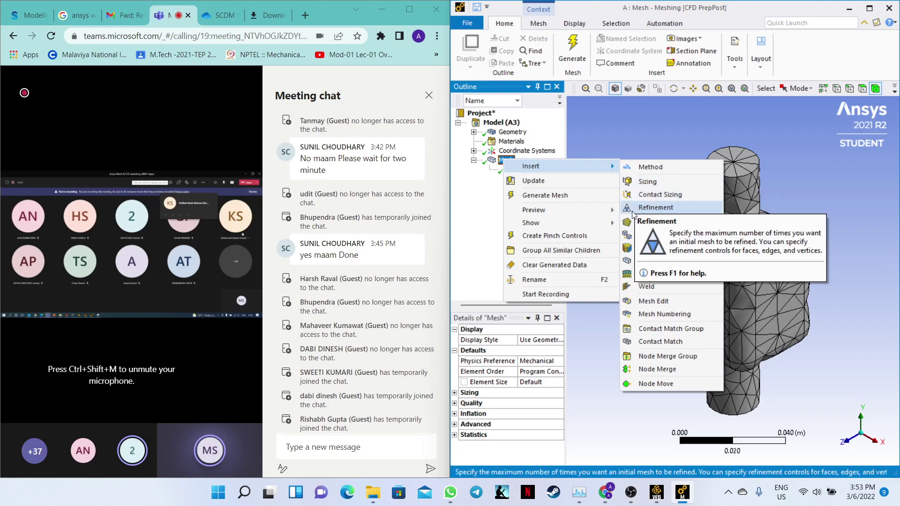
mouse_move(607, 211)
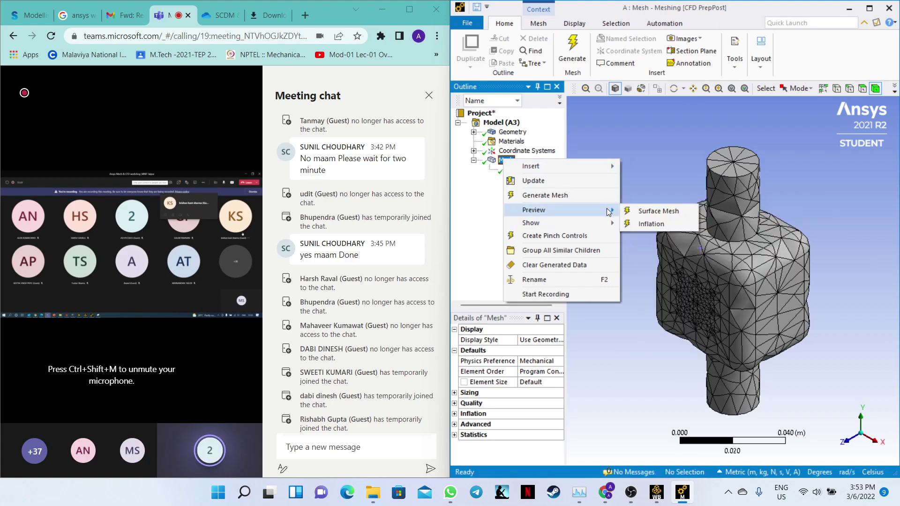
left_click(482, 219)
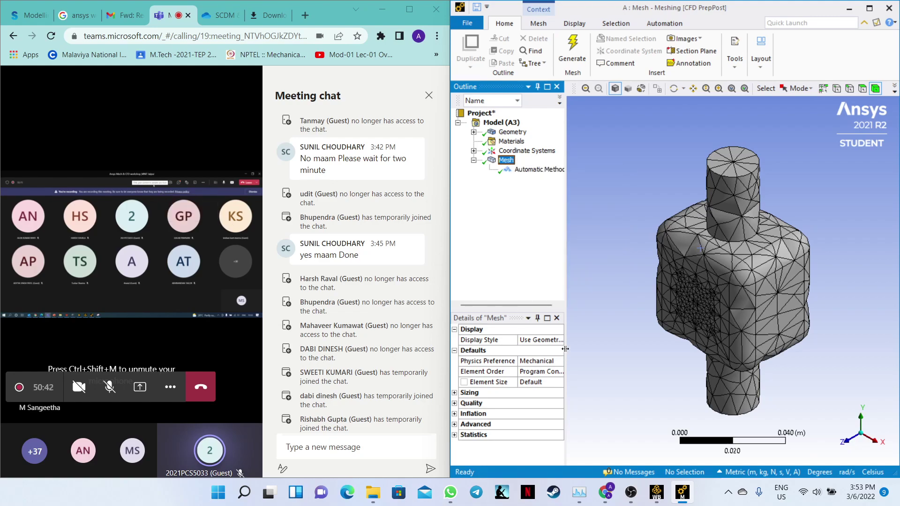
- Widen the Mesh details and expand the Quality, Inflation and Advanced settings to read through them
left_click_drag(564, 349, 625, 349)
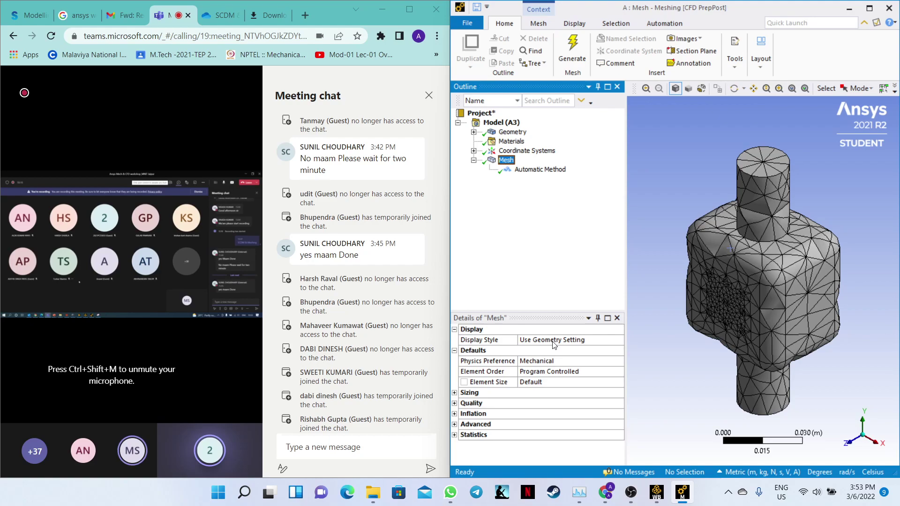
left_click(454, 404)
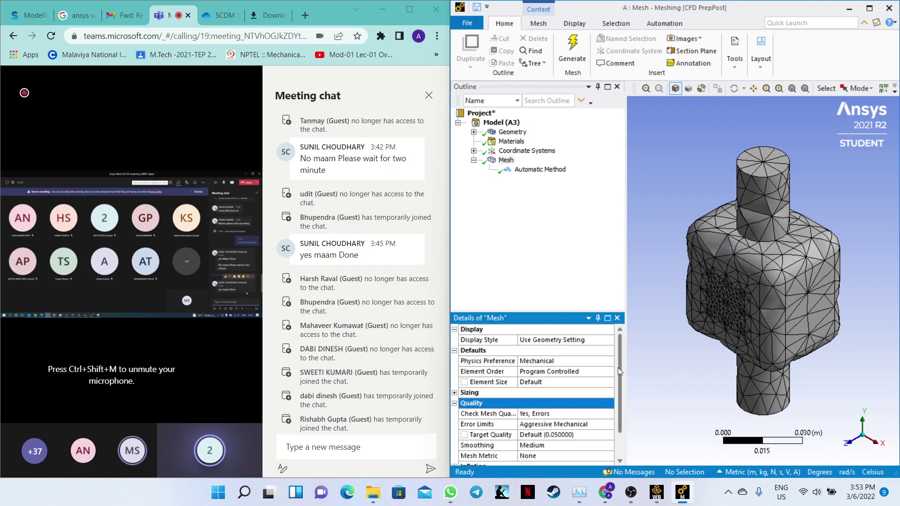
scroll(619, 389, "down", 1)
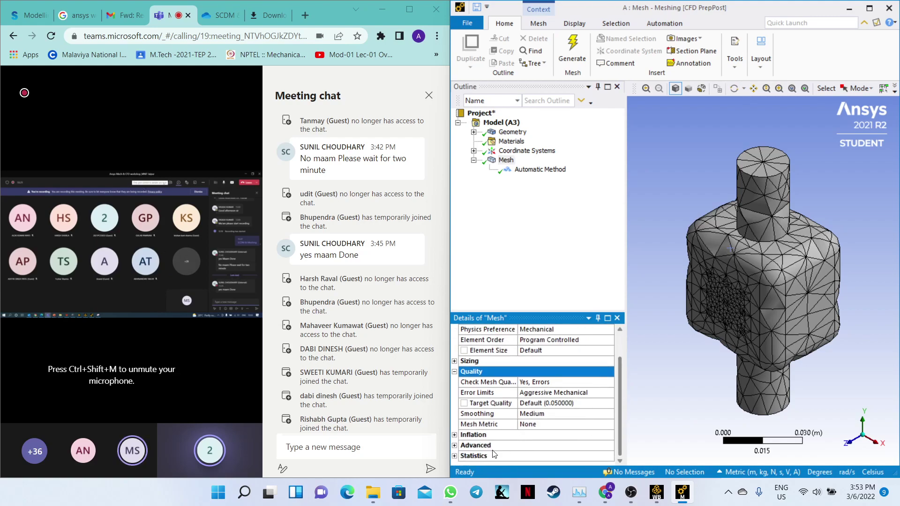
left_click(454, 434)
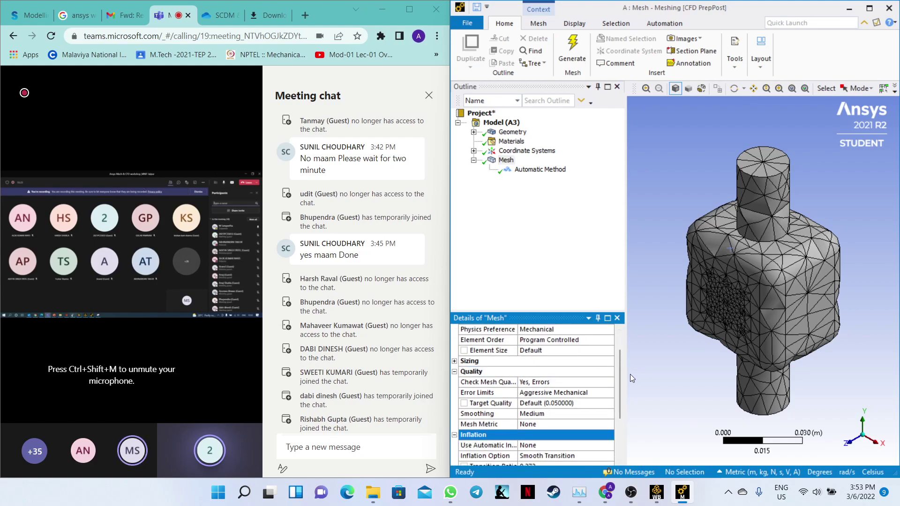
left_click_drag(620, 373, 624, 421)
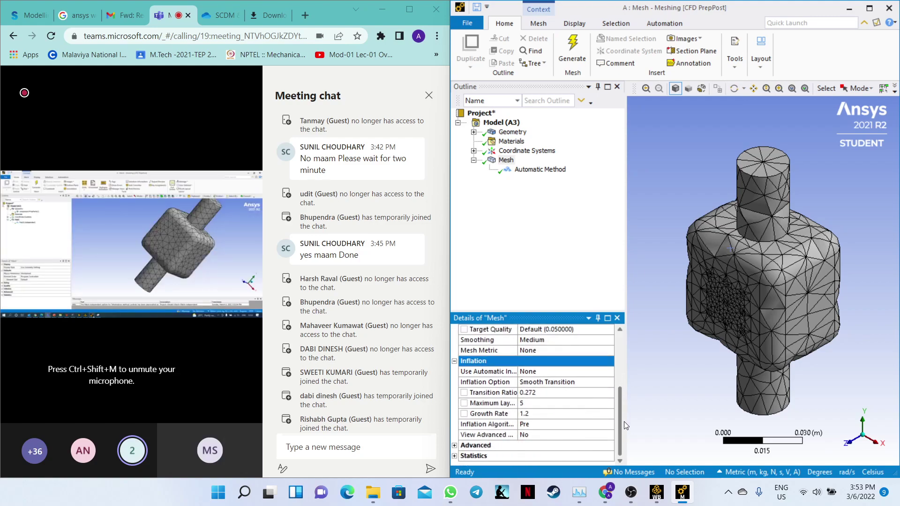
left_click(455, 446)
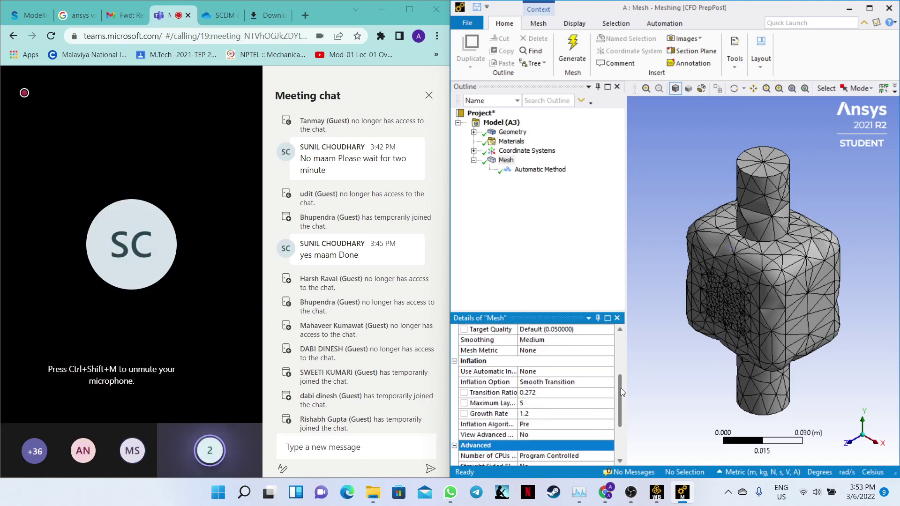
left_click_drag(621, 389, 616, 328)
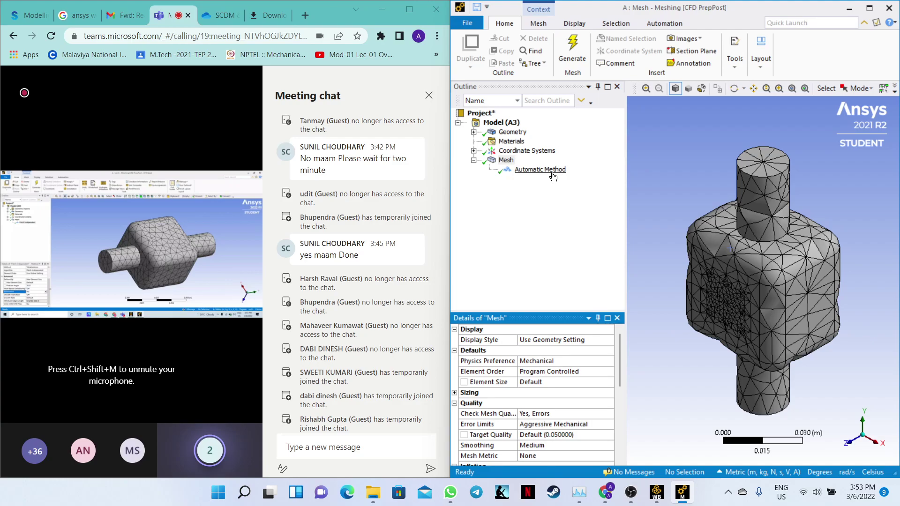
- View the shared meeting screen at full size and restore the side-by-side layout with Ansys Meshing
left_click(420, 12)
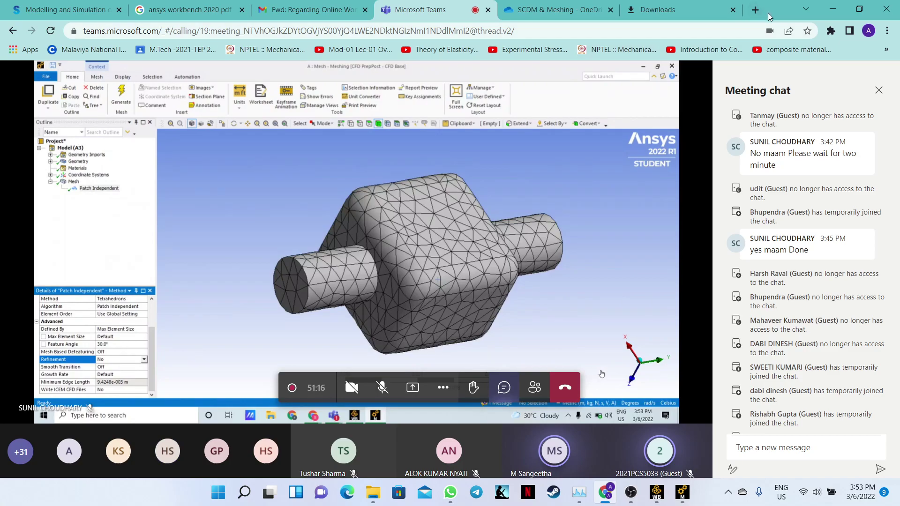
left_click_drag(774, 16, 1, 63)
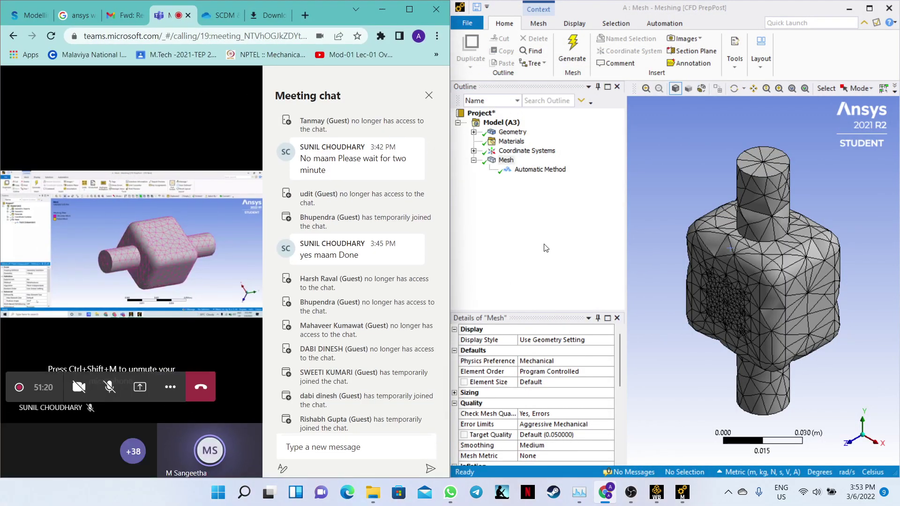
left_click(545, 247)
right_click(511, 165)
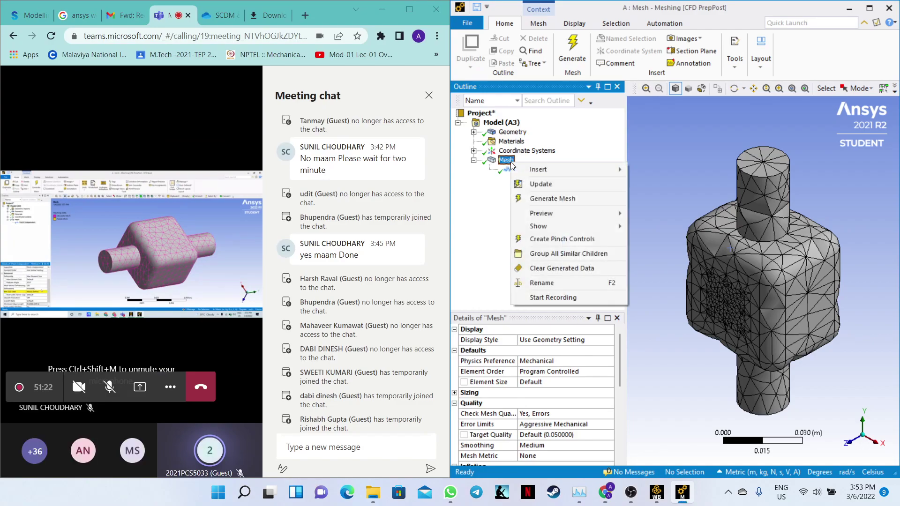
mouse_move(572, 170)
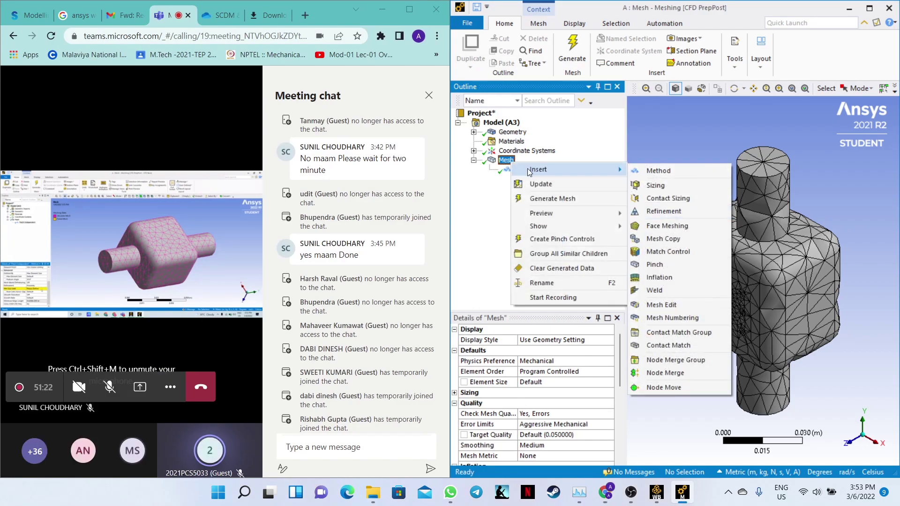
left_click(648, 173)
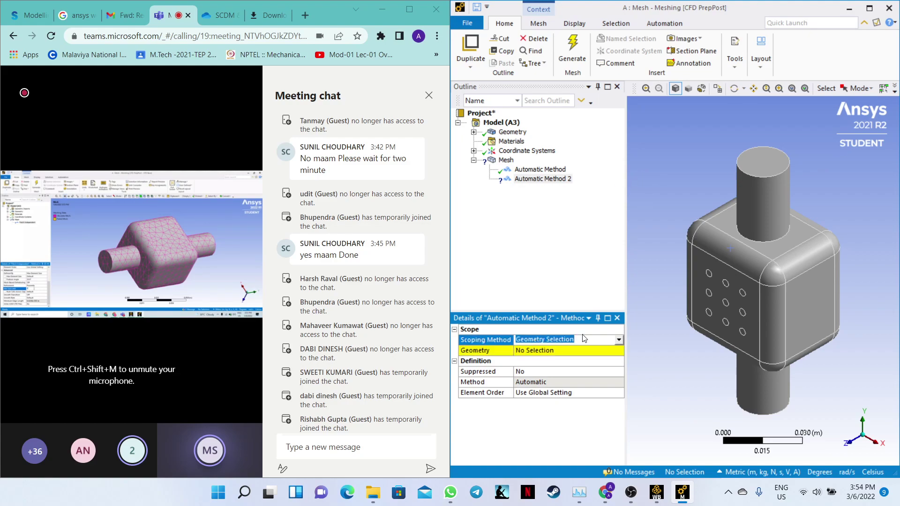
left_click(545, 382)
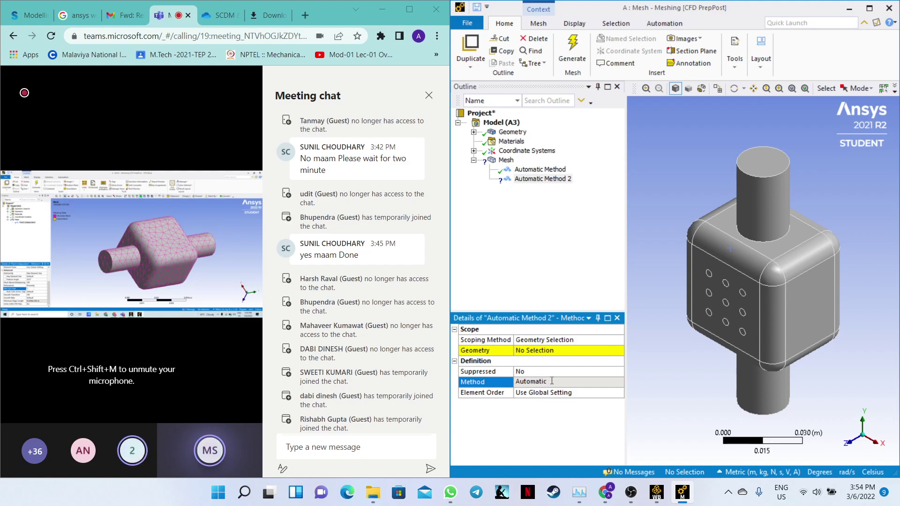
right_click(532, 184)
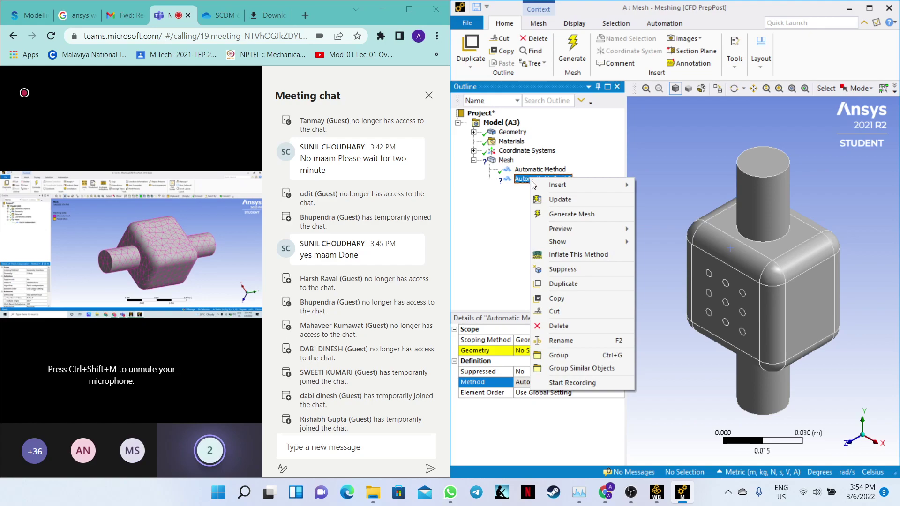
left_click(571, 328)
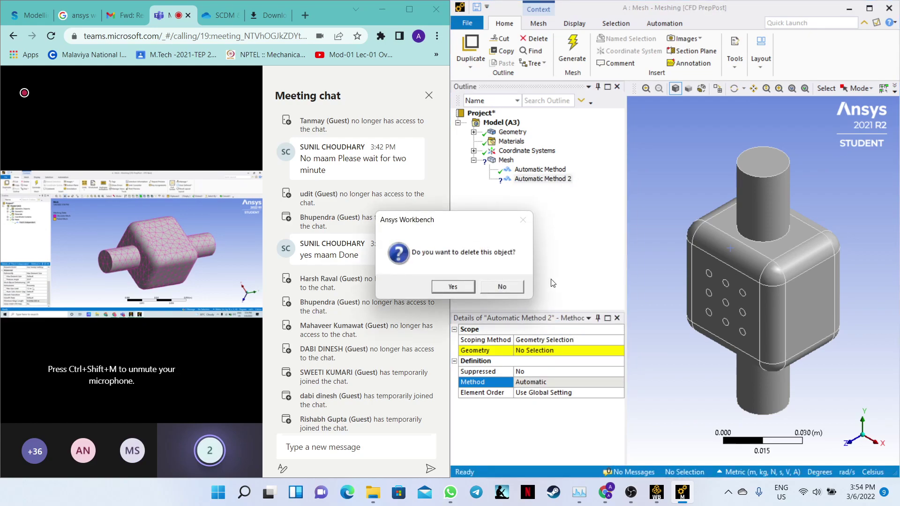
left_click(466, 287)
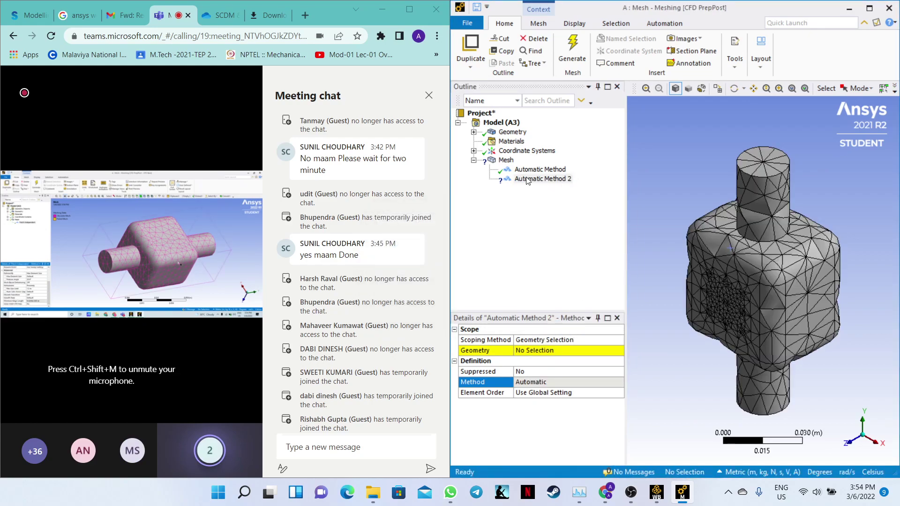
right_click(506, 160)
mouse_move(539, 167)
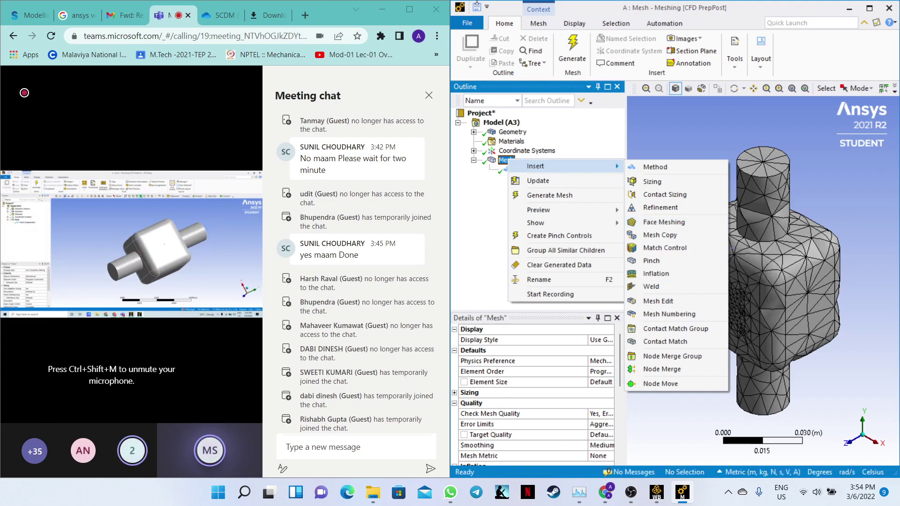
- Maximize the Teams meeting window and bring Ansys Meshing back in front of it
left_click(409, 10)
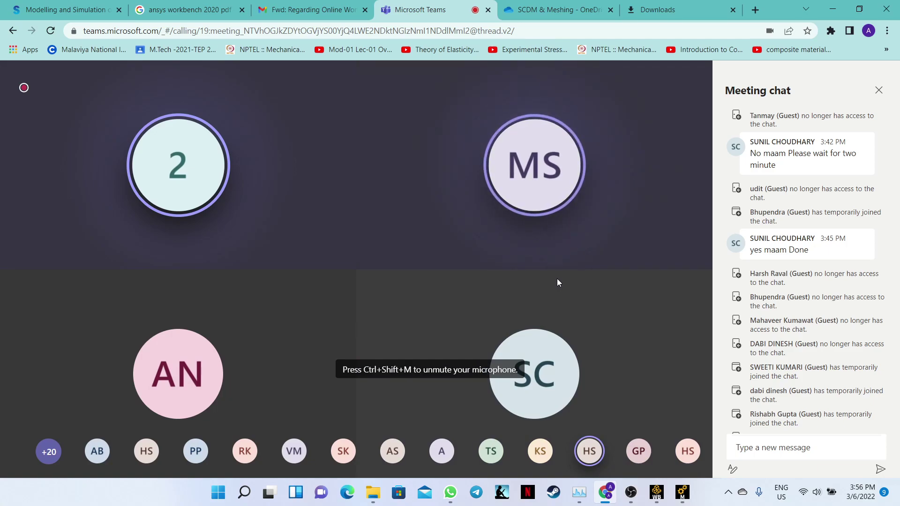
left_click(681, 497)
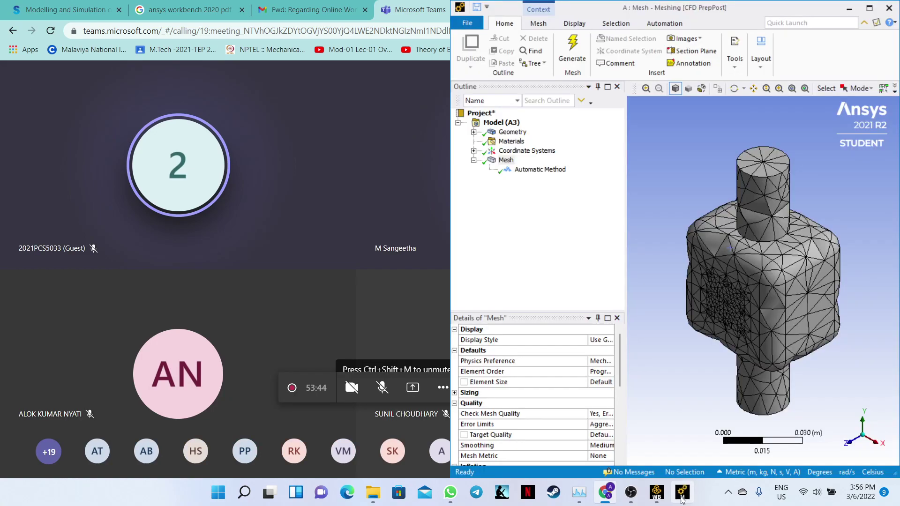
- Change the existing Automatic Method control under Mesh to Tetrahedrons with the Patch Independent algorithm
left_click(521, 171)
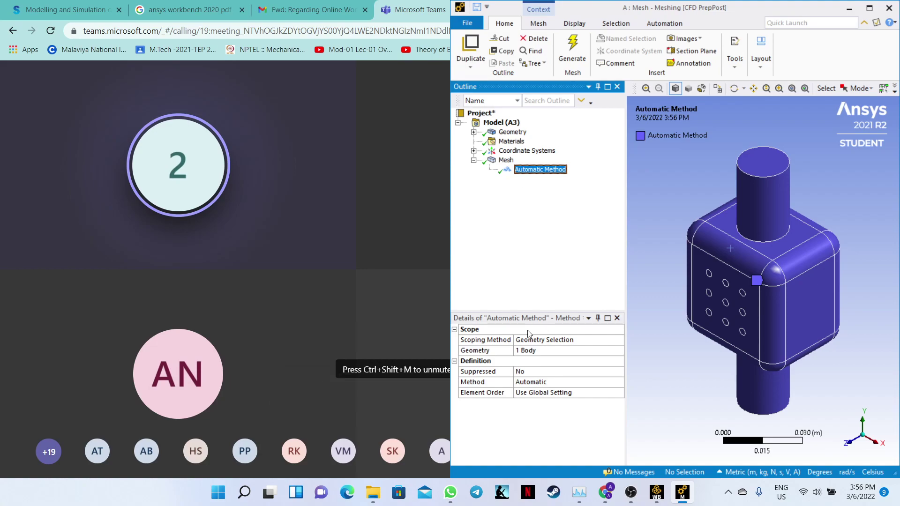
left_click(526, 393)
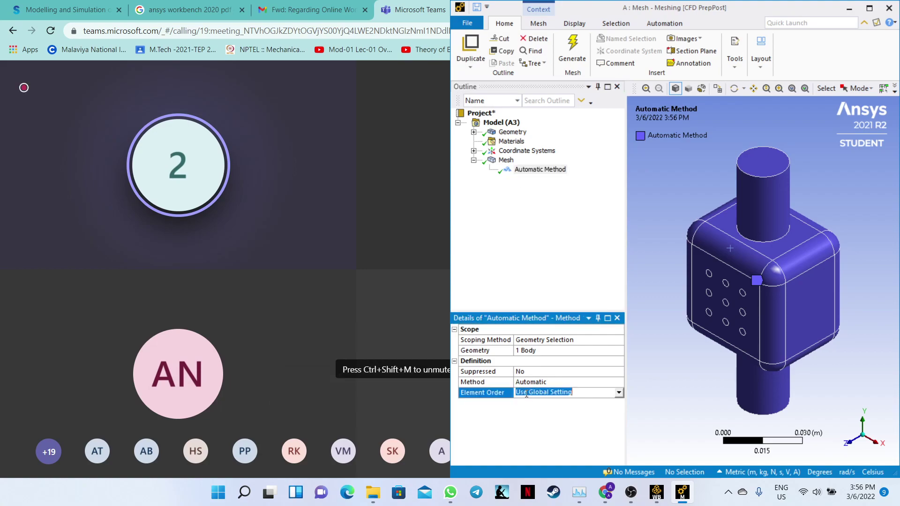
left_click(619, 394)
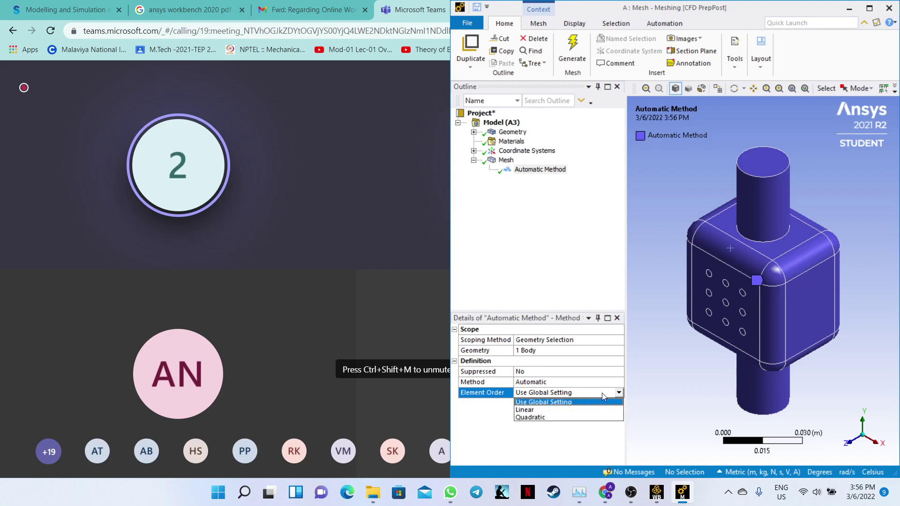
left_click(571, 381)
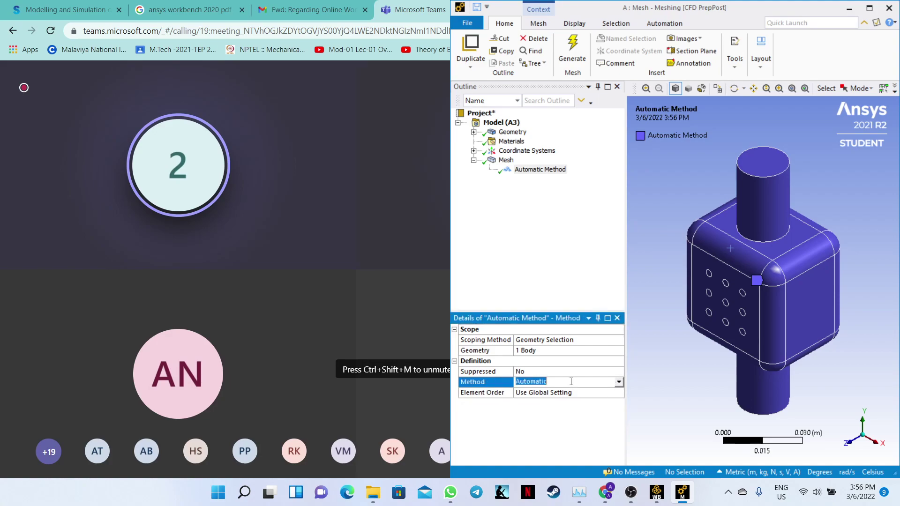
left_click(620, 381)
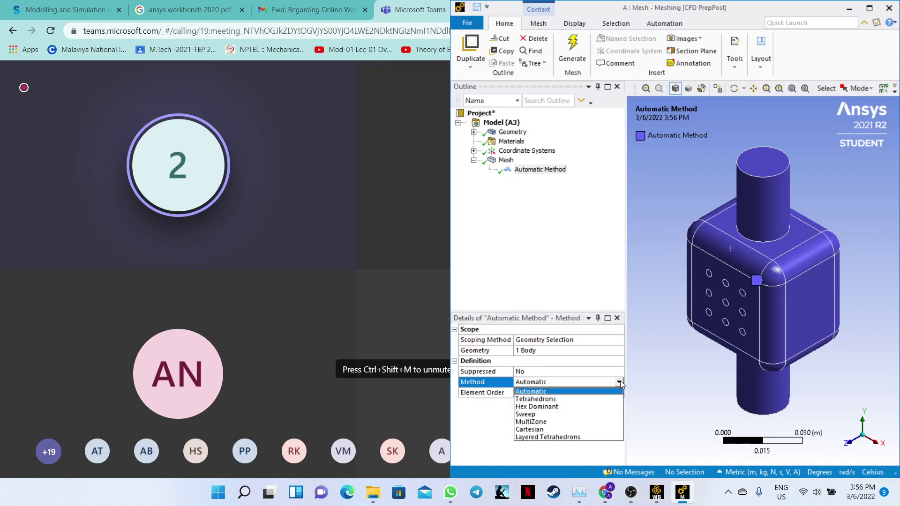
left_click(576, 400)
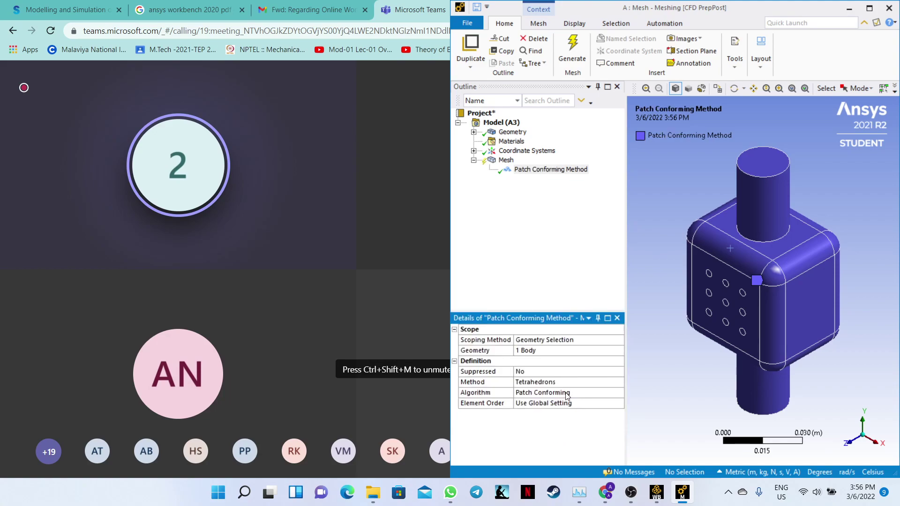
left_click(565, 392)
left_click(619, 392)
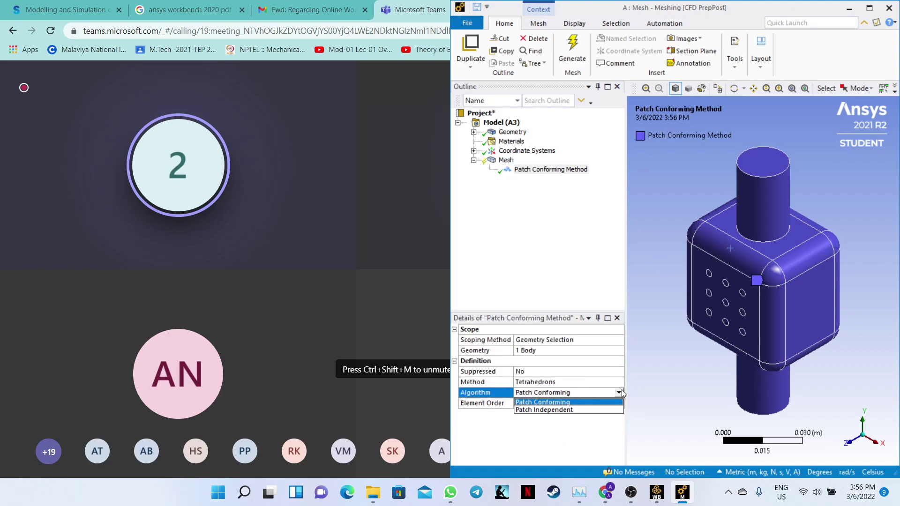
left_click(581, 410)
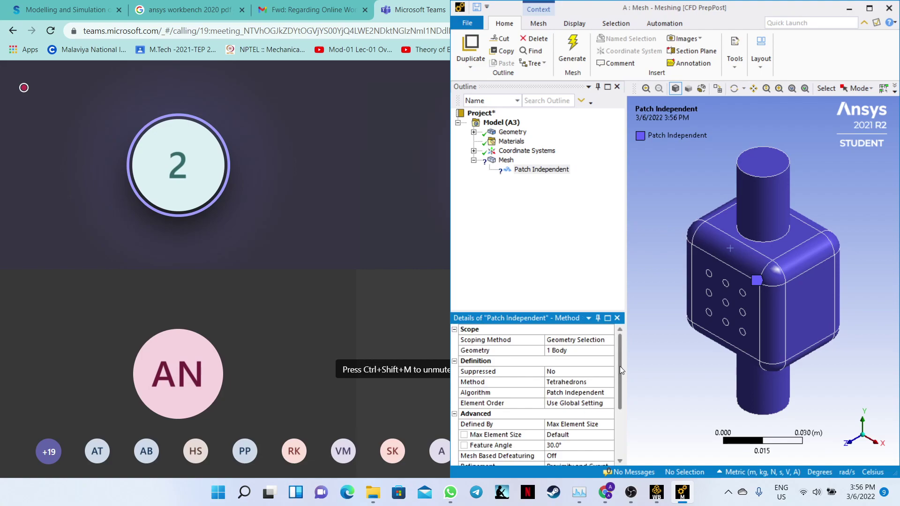
- Read through the Patch Independent method's advanced settings and view the Refinement and Element Order options without changing them
left_click_drag(619, 367, 617, 401)
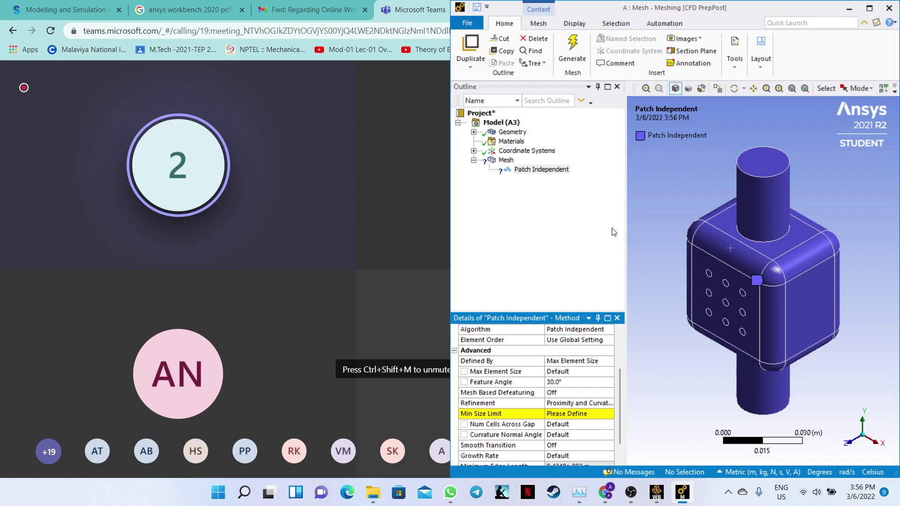
mouse_move(617, 392)
left_mouse_down()
mouse_move(618, 358)
mouse_move(616, 405)
left_mouse_up()
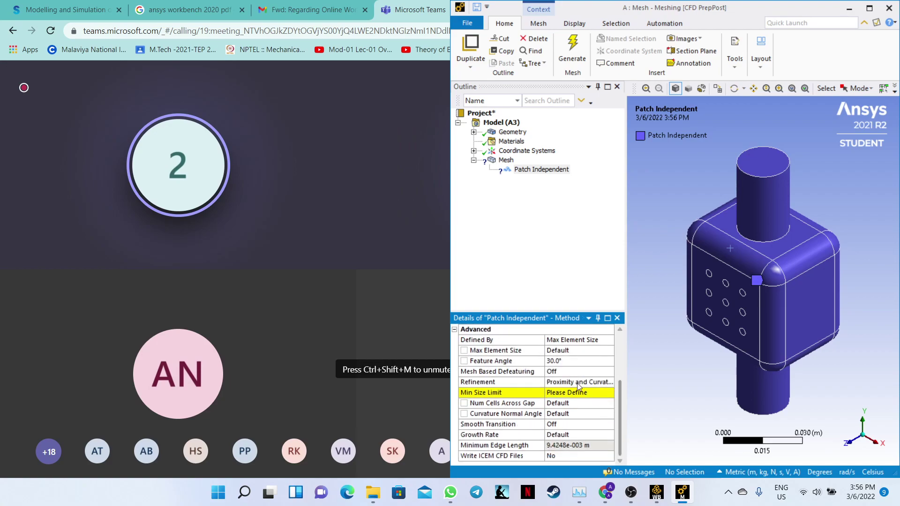
left_click(609, 383)
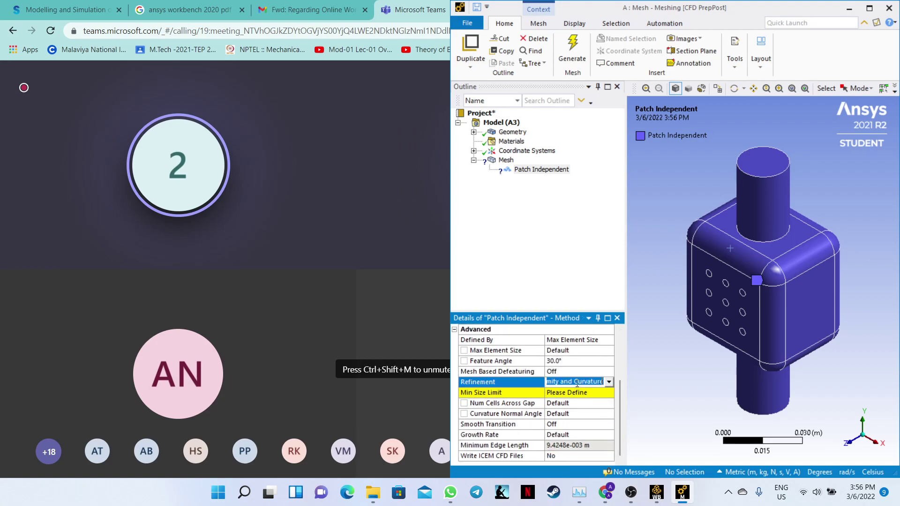
left_click(609, 384)
left_click(611, 402)
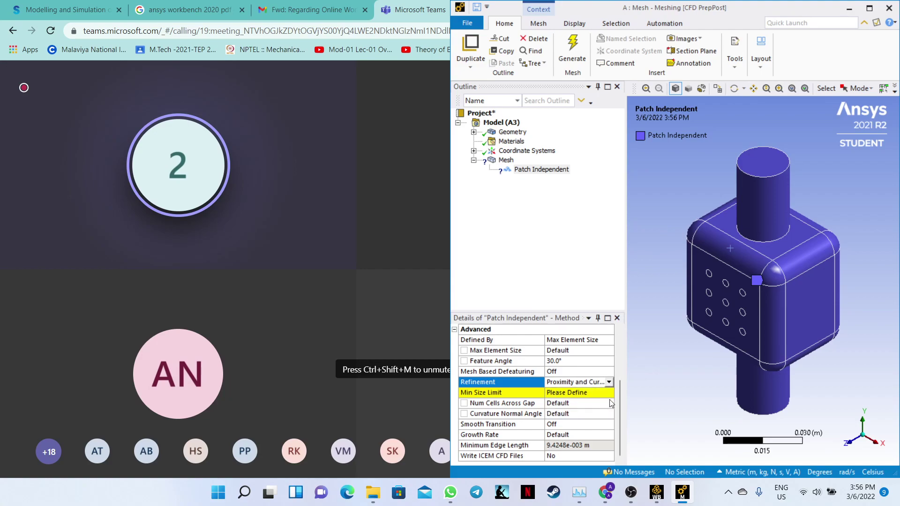
left_click_drag(619, 404, 622, 416)
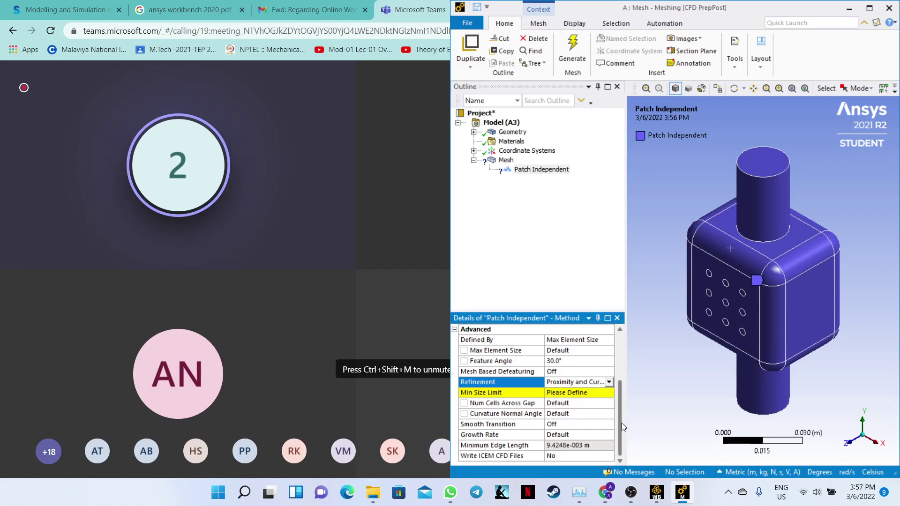
left_click_drag(622, 423, 618, 371)
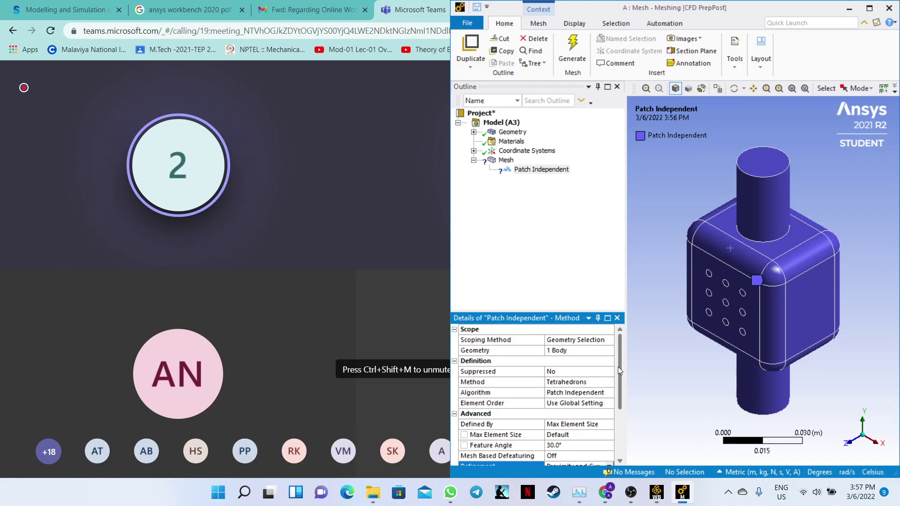
left_click(593, 404)
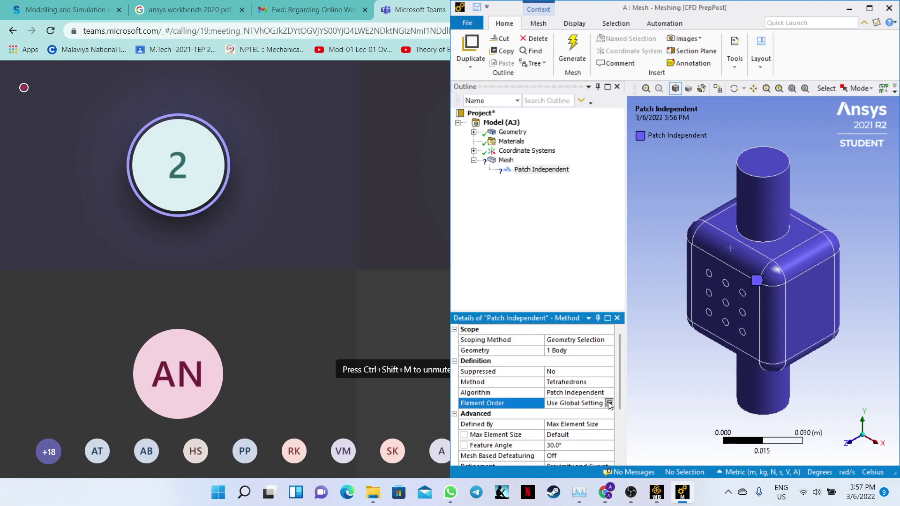
left_click(610, 404)
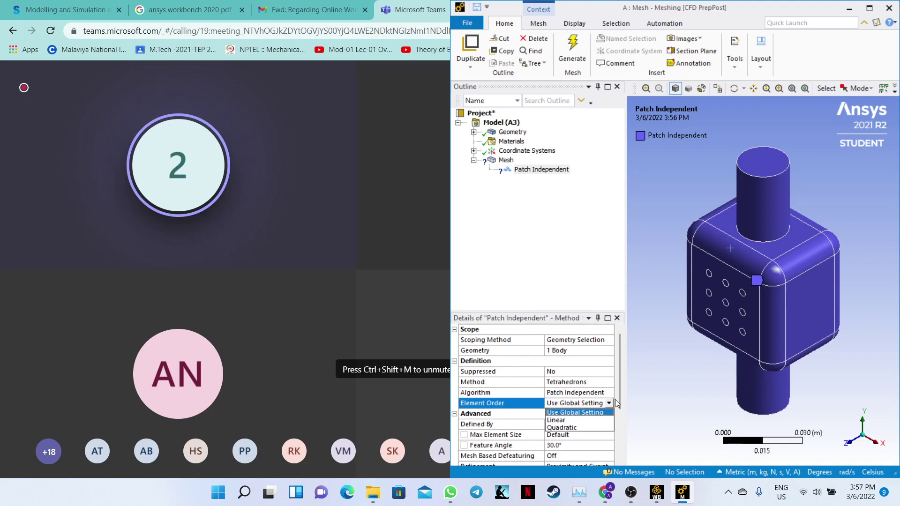
left_click(615, 398)
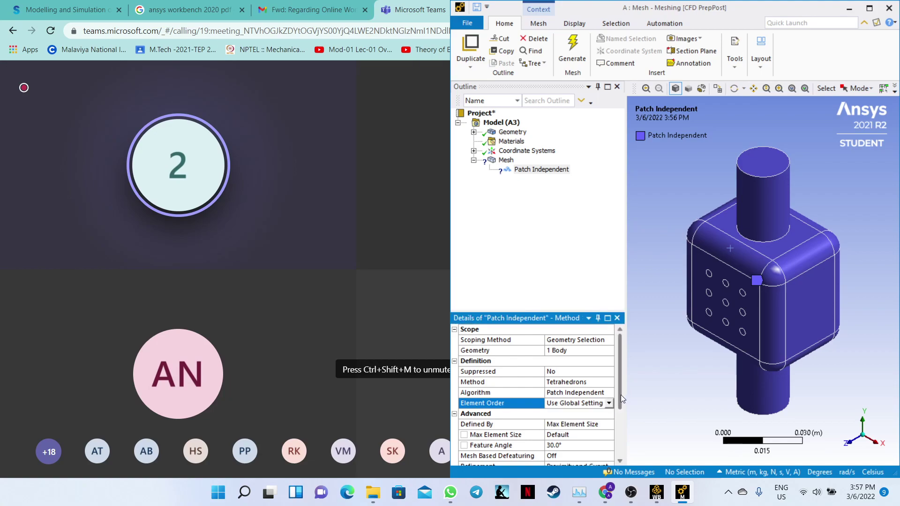
- Set the Patch Independent method's Max Element Size to 1 m
left_click_drag(621, 394, 623, 412)
left_click(575, 404)
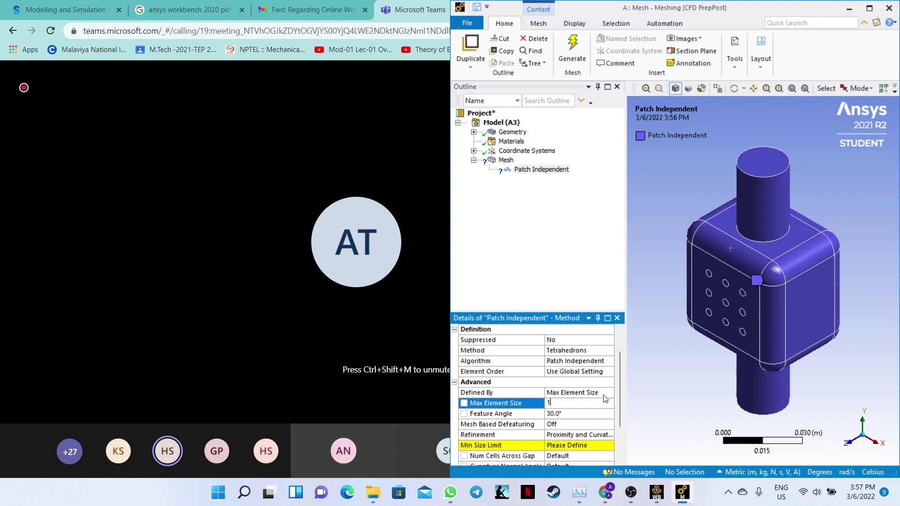
left_click(604, 394)
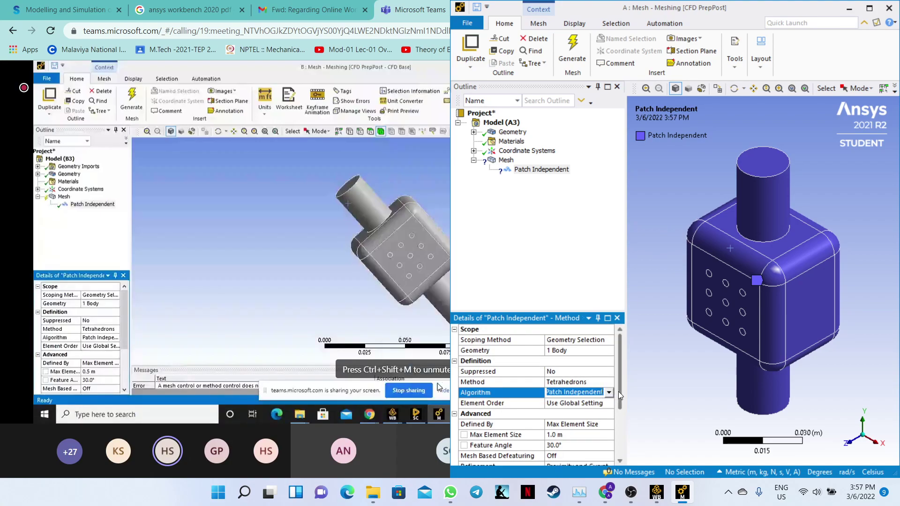
- Change the mesh method control from Tetrahedrons to Hex Dominant, leaving Element Order at Use Global Setting
left_click_drag(618, 392, 620, 450)
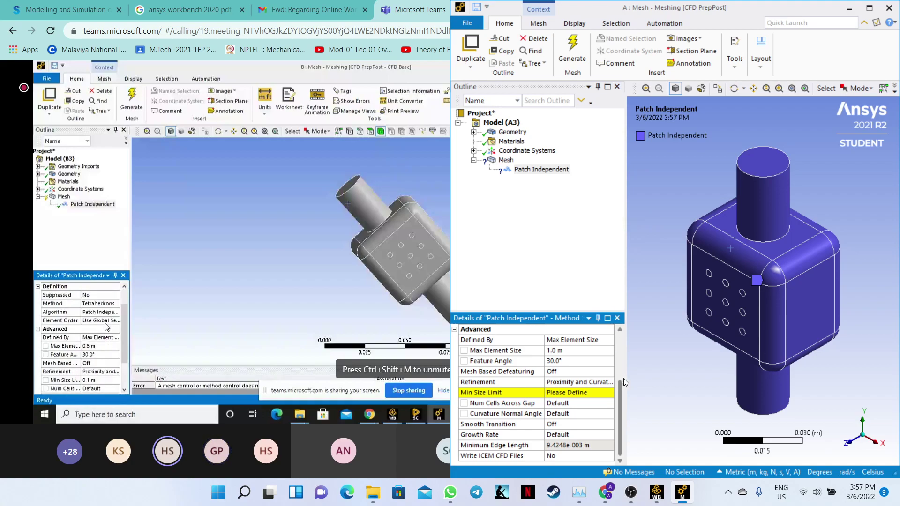
left_click_drag(621, 389, 618, 347)
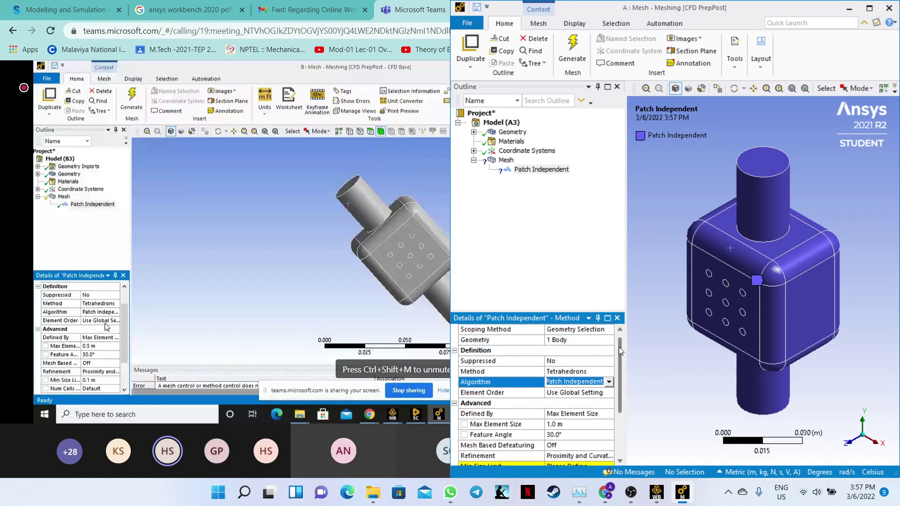
left_click(610, 382)
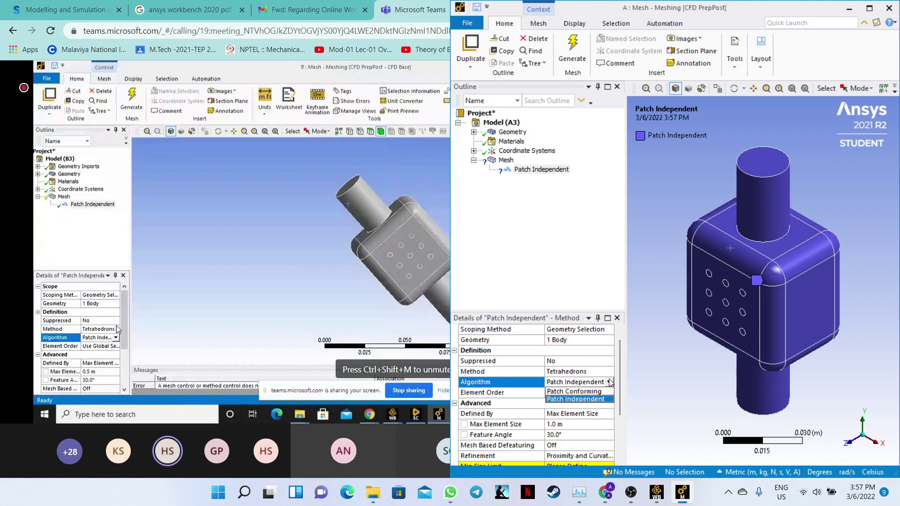
left_click(593, 371)
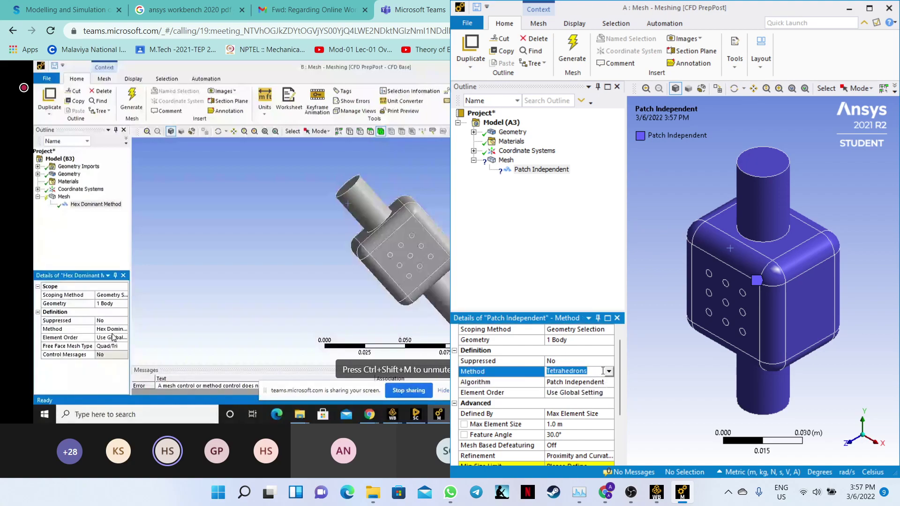
left_click(608, 371)
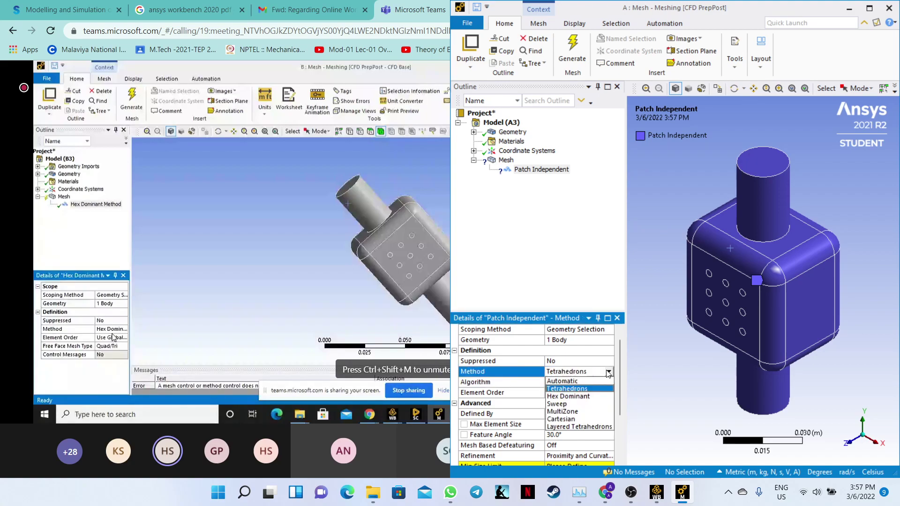
left_click(584, 396)
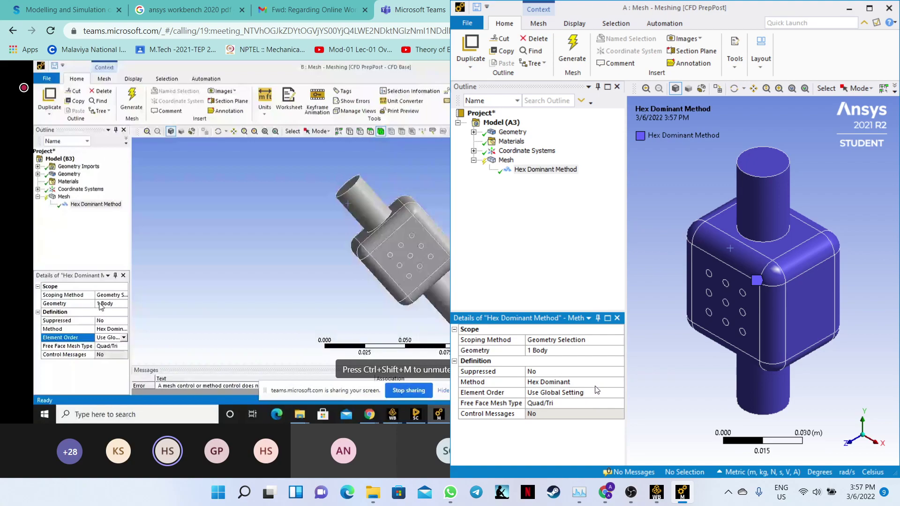
left_click(586, 394)
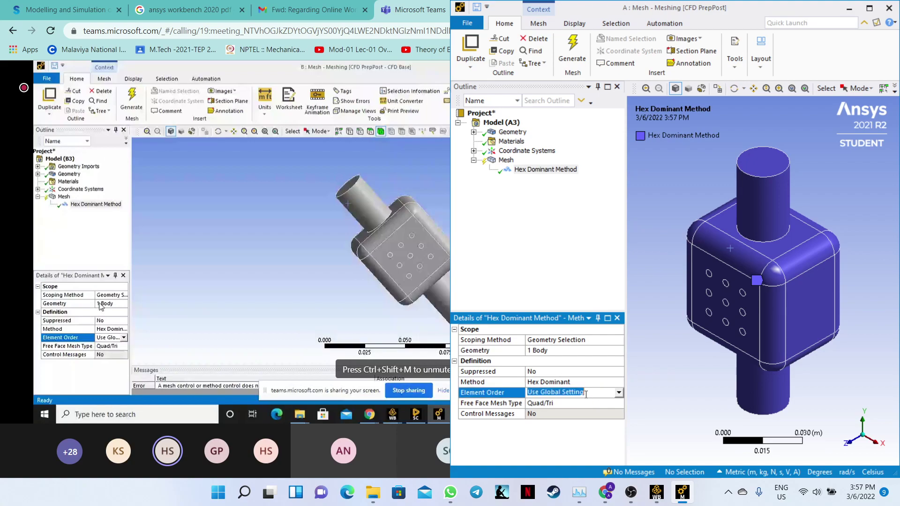
left_click(619, 393)
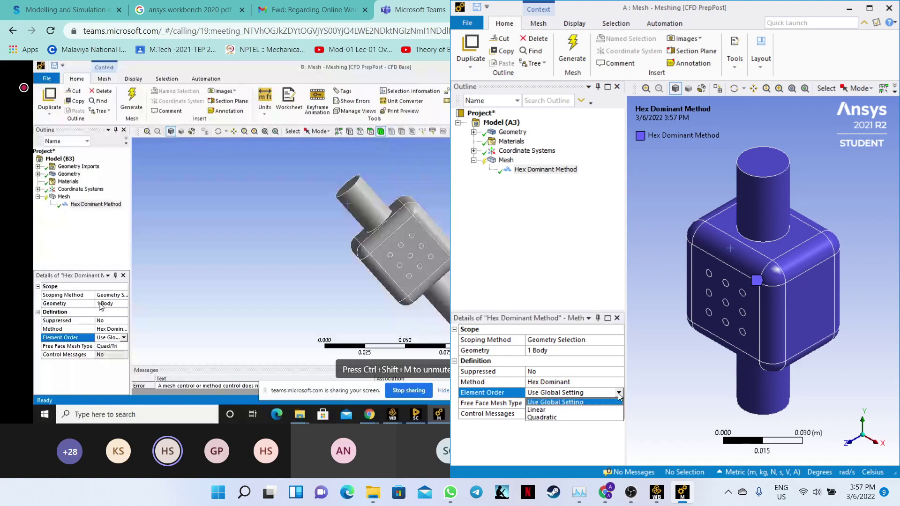
left_click(589, 458)
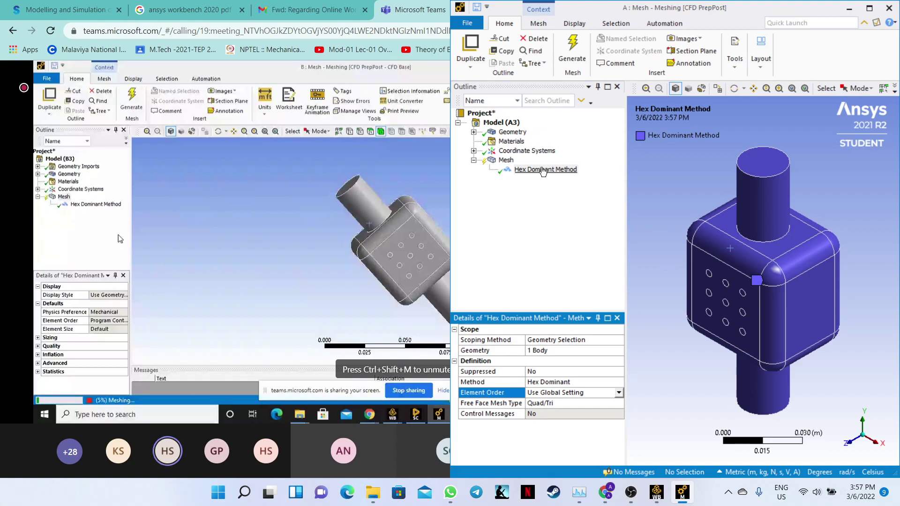
- Generate the mesh with the Hex Dominant Method control
right_click(542, 171)
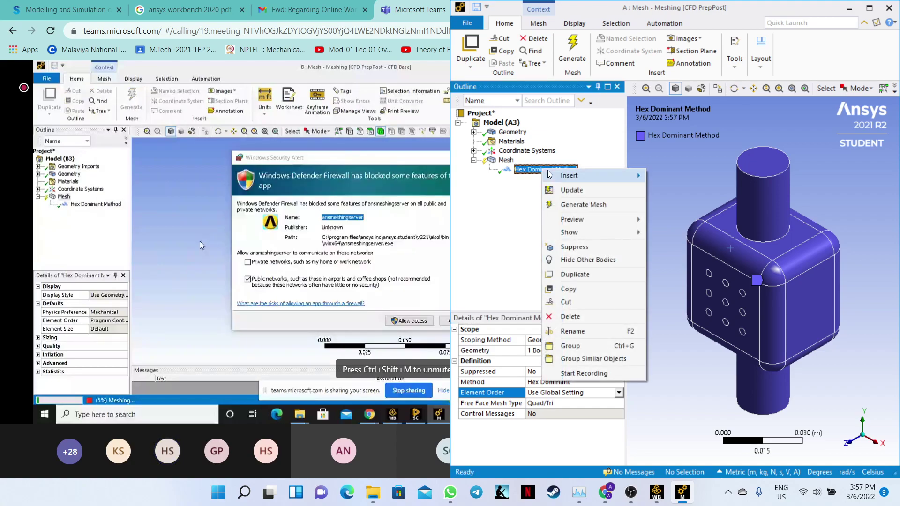
mouse_move(557, 177)
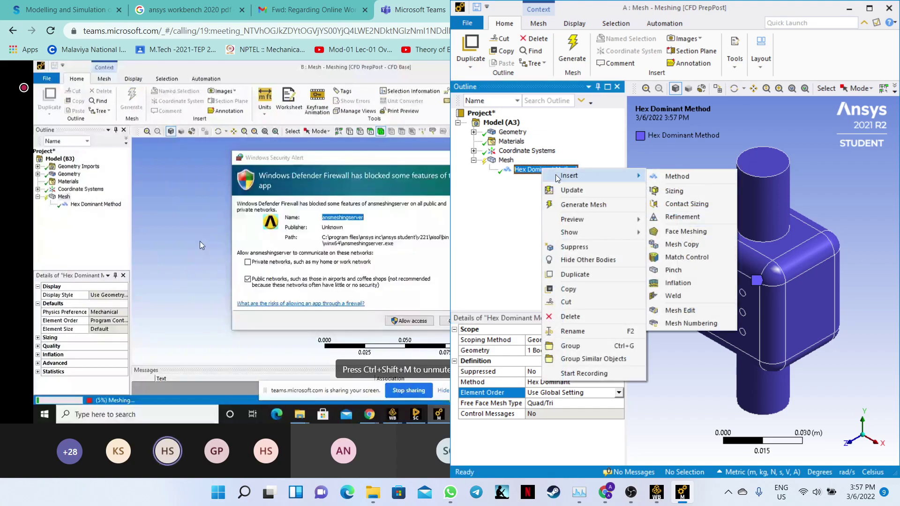
left_click(570, 205)
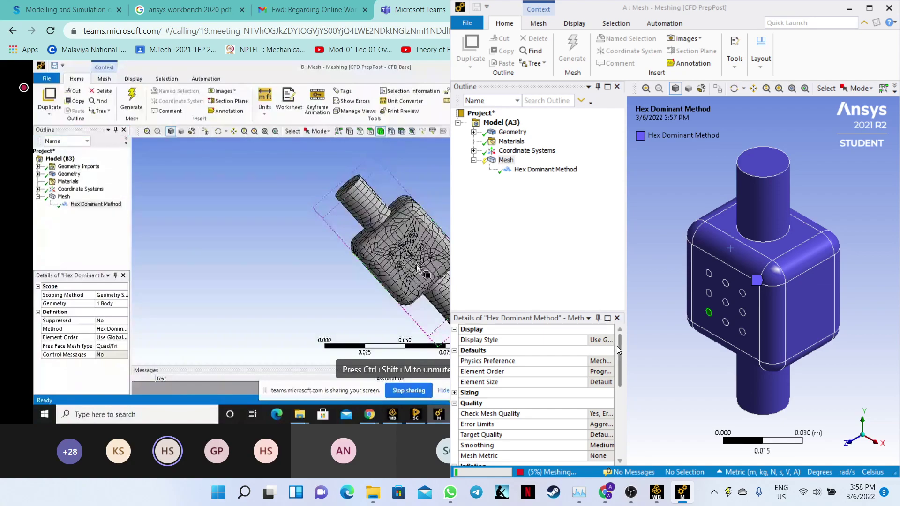
mouse_move(619, 345)
left_mouse_down()
mouse_move(628, 430)
mouse_move(620, 347)
left_mouse_up()
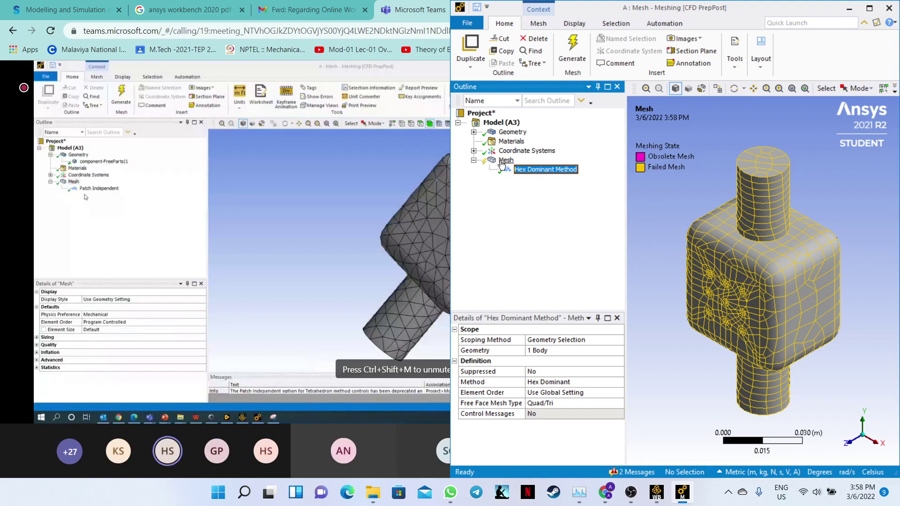
- Try to update the Mesh object, dismiss the Workbench dialog and return to the Ansys Meshing window
left_click(501, 163)
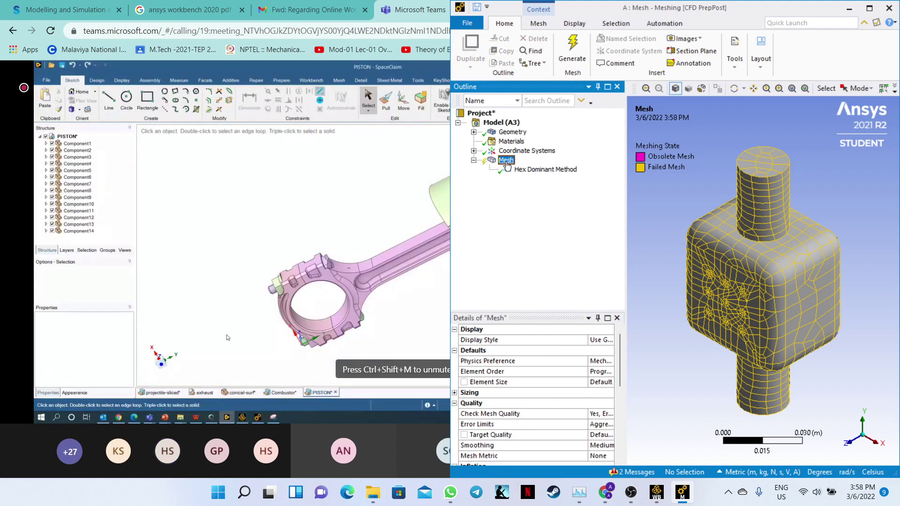
right_click(506, 162)
mouse_move(517, 172)
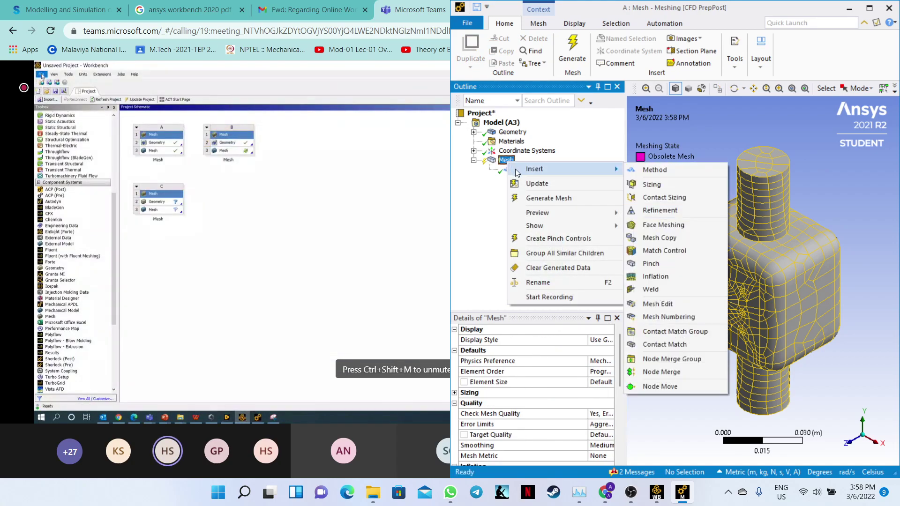
left_click(518, 184)
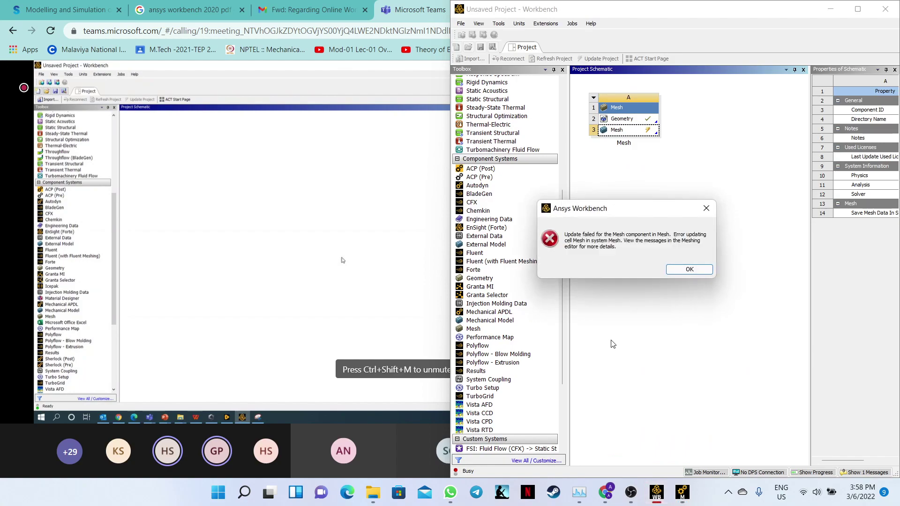
left_click(676, 270)
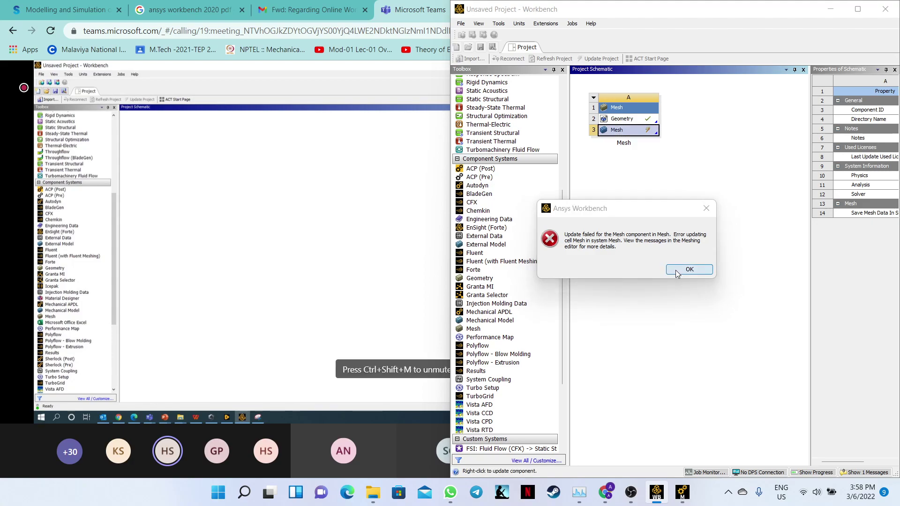
left_click(682, 492)
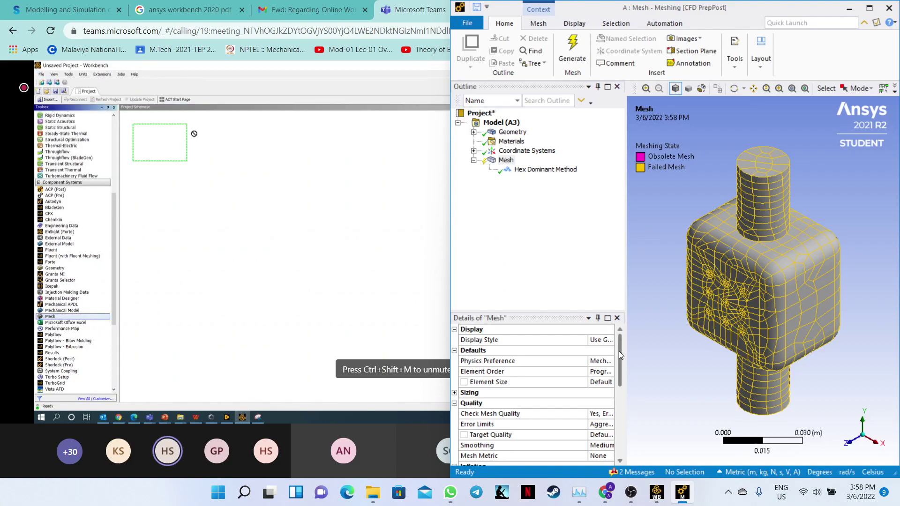
- Delete the Hex Dominant Method control from under Mesh
left_click_drag(618, 350, 620, 328)
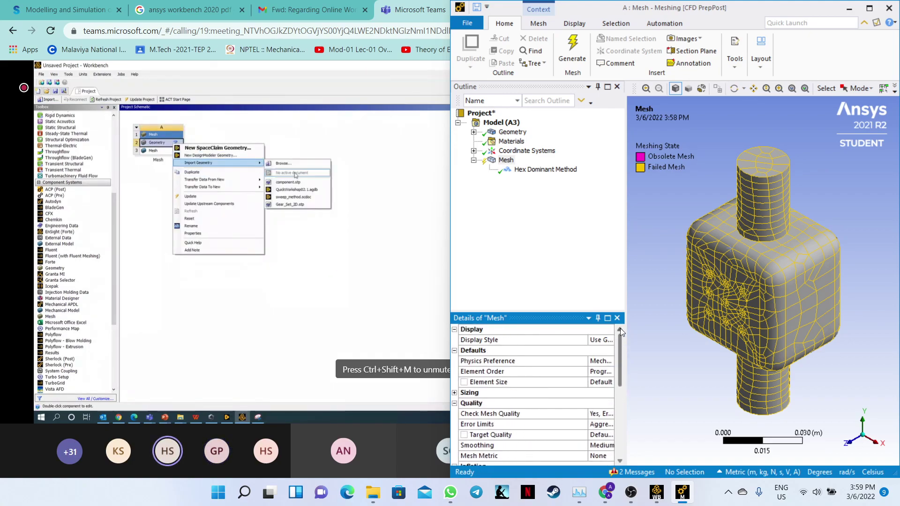
left_click(516, 171)
right_click(516, 172)
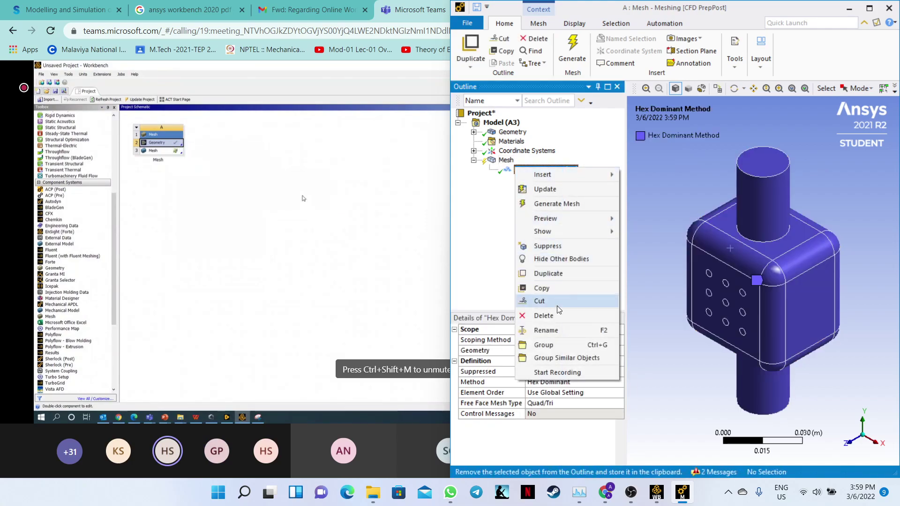
left_click(557, 316)
left_click(452, 287)
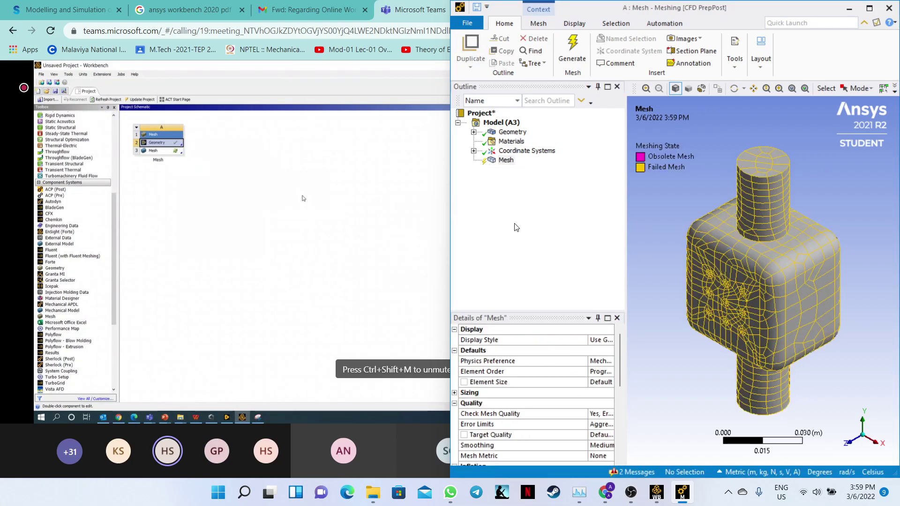
- Insert a Method control under Mesh and scope it to the component's single body
left_click(506, 161)
right_click(507, 161)
mouse_move(528, 173)
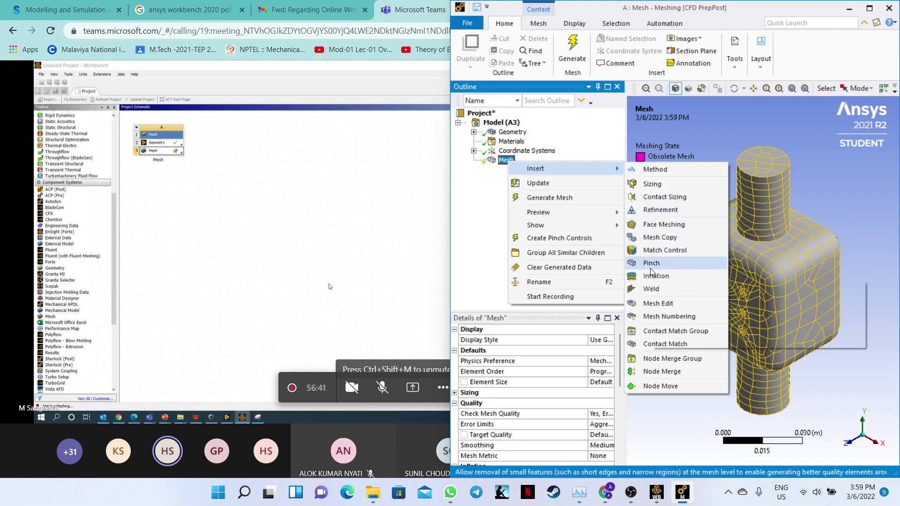
left_click(660, 169)
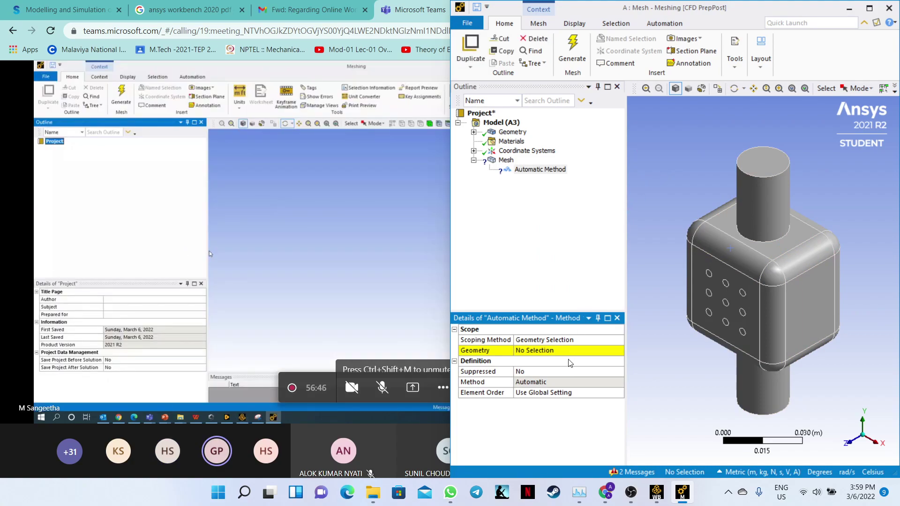
left_click(540, 350)
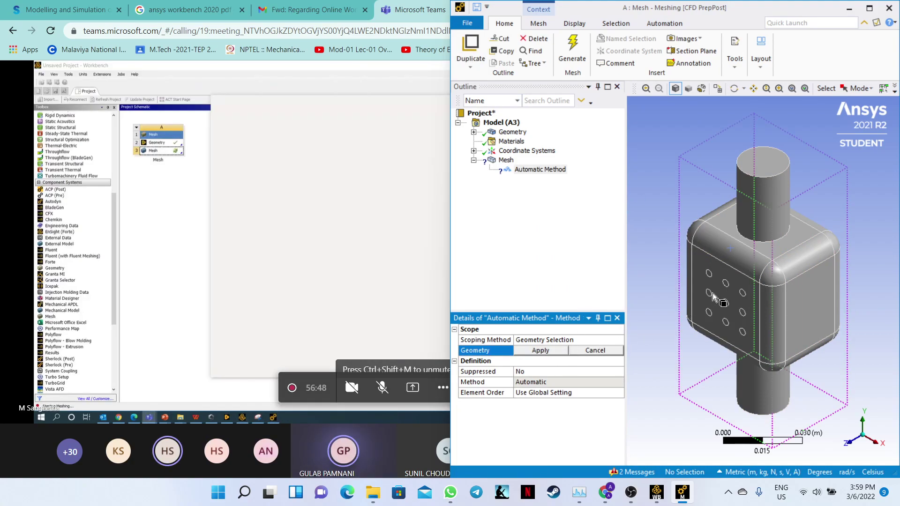
left_click(712, 293)
left_click(556, 352)
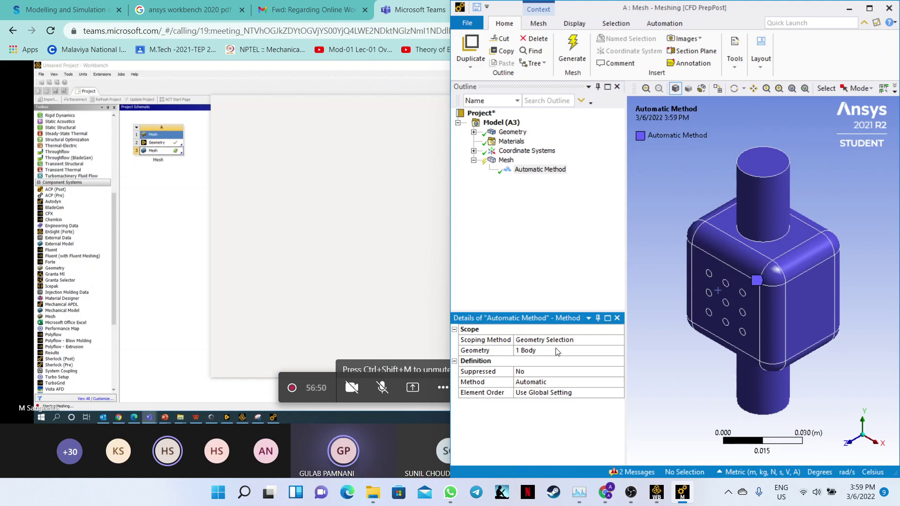
- Set the mesh method to Tetrahedrons with the Patch Independent algorithm and generate the mesh
left_click(547, 385)
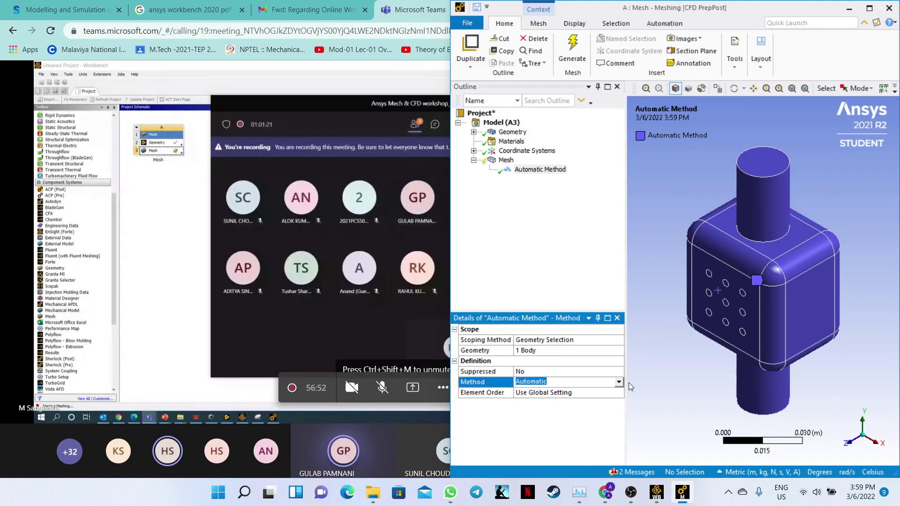
left_click(619, 382)
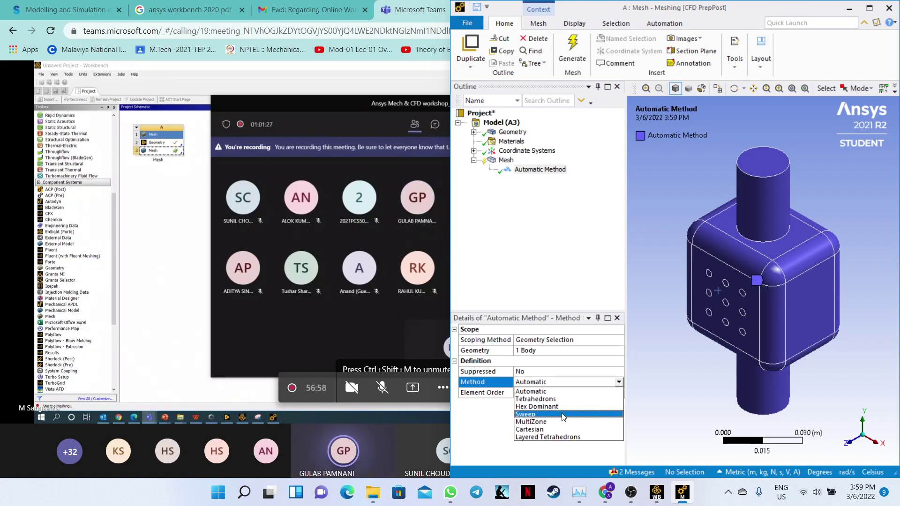
left_click(556, 400)
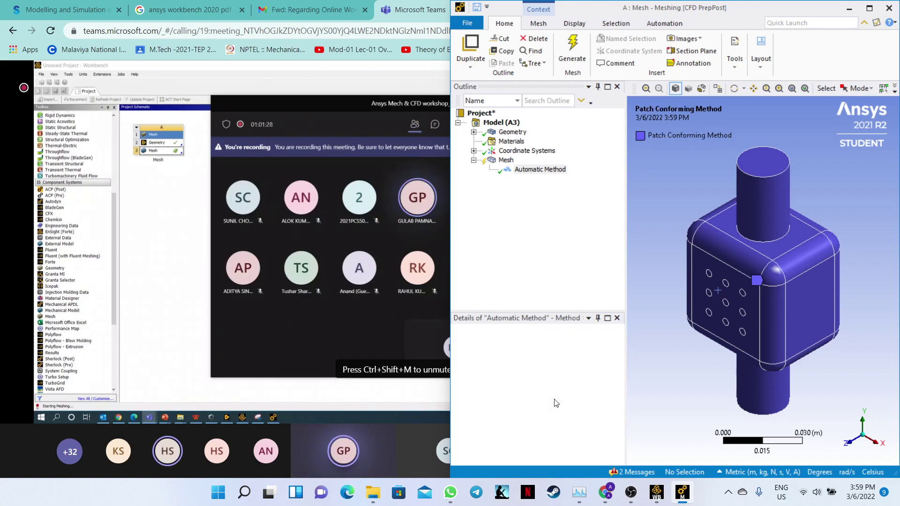
left_click(559, 392)
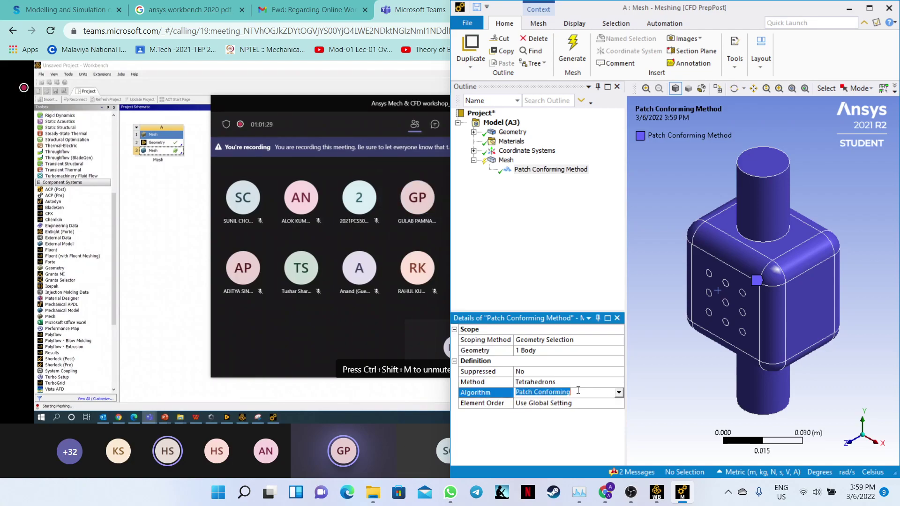
left_click(619, 394)
left_click(582, 412)
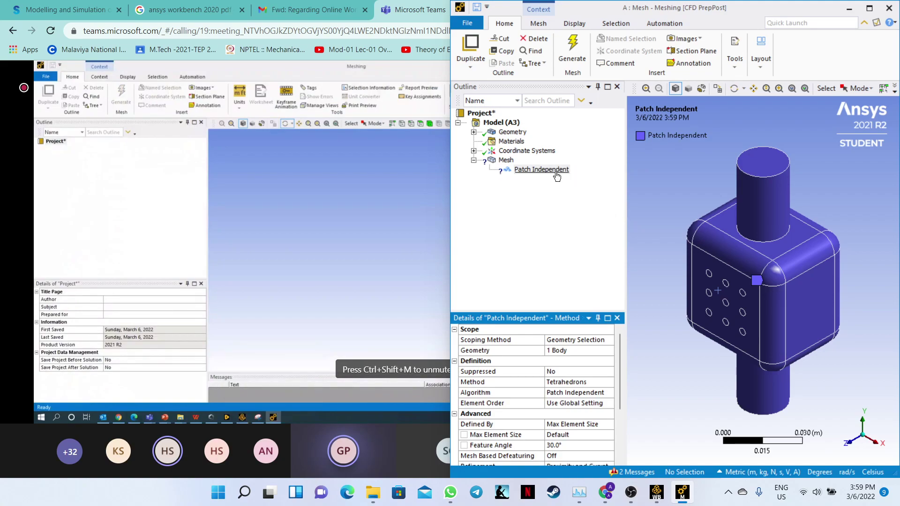
left_click(572, 51)
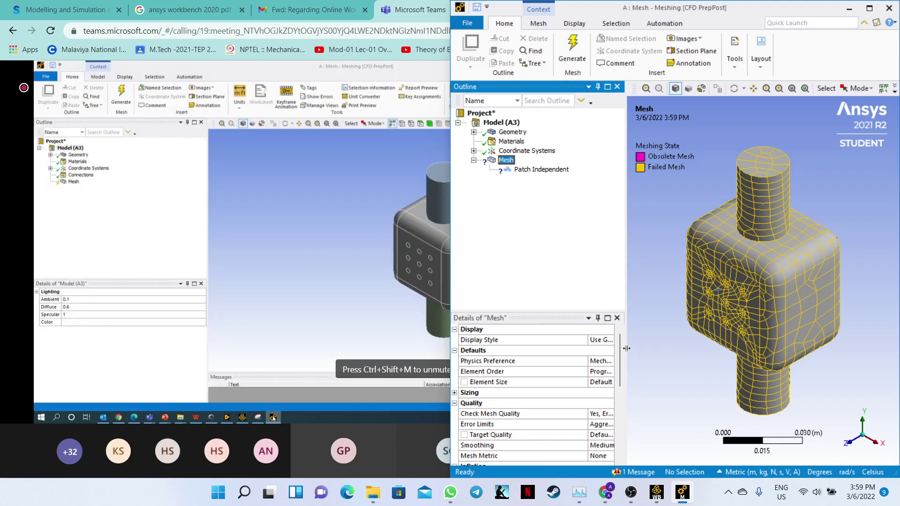
mouse_move(652, 344)
left_mouse_down()
mouse_move(646, 360)
mouse_move(649, 344)
left_mouse_up()
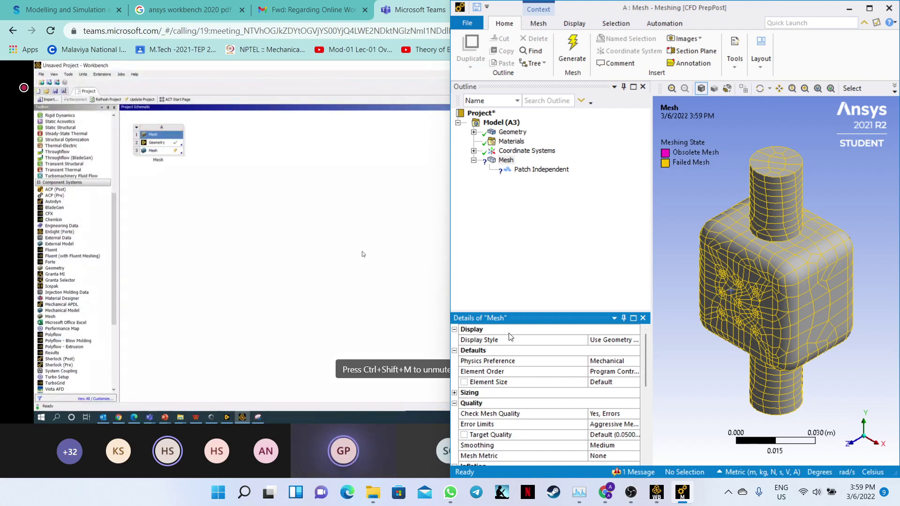
- Delete the Patch Independent method control from under Mesh
left_click(531, 170)
right_click(530, 170)
left_click(573, 334)
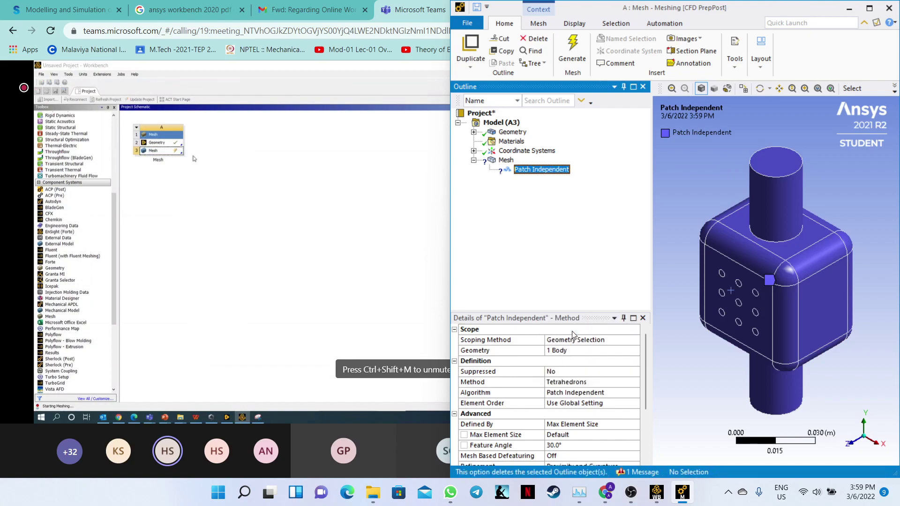
left_click(467, 286)
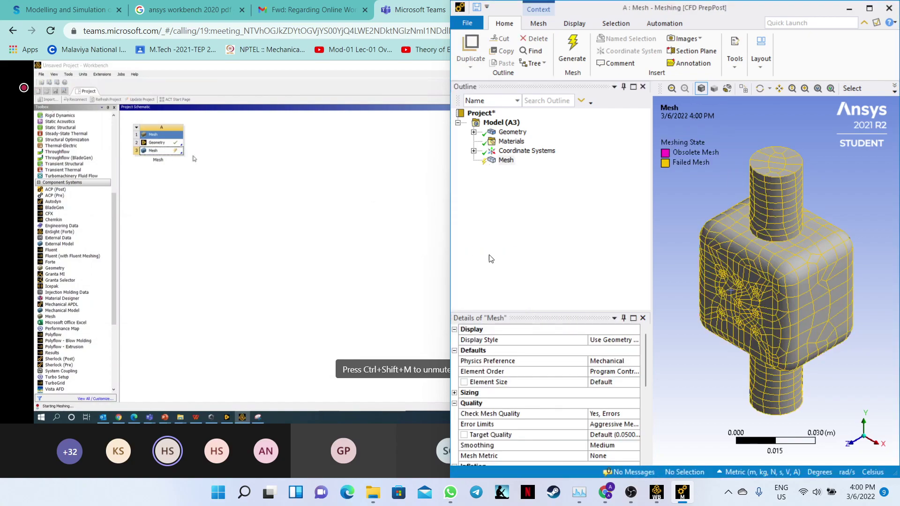
right_click(511, 164)
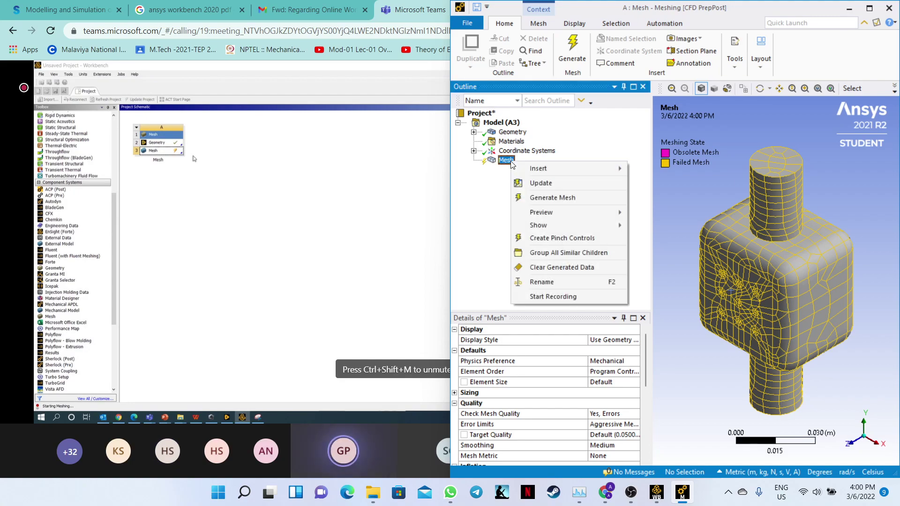
key("Escape")
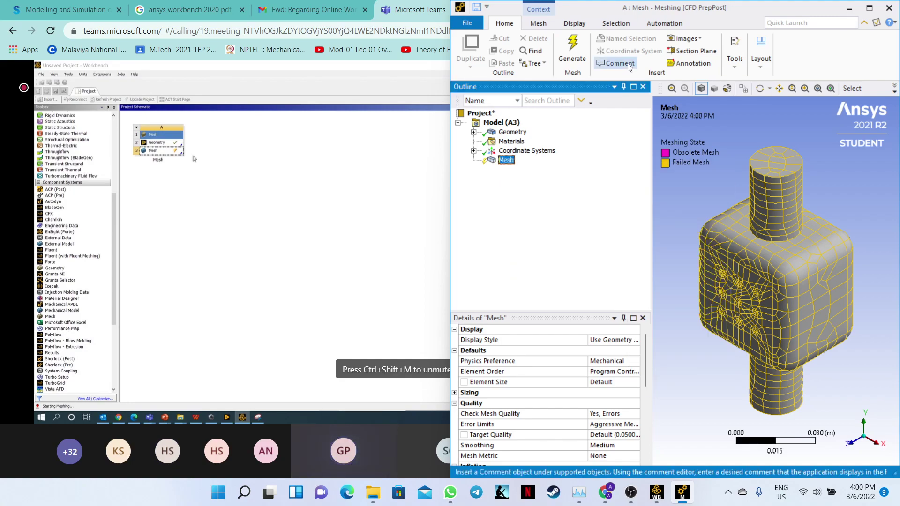
left_click(659, 491)
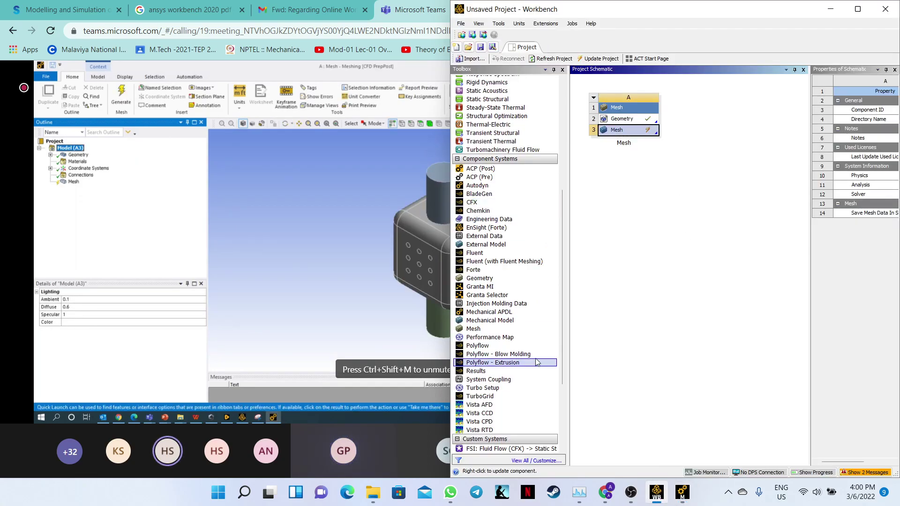
left_click_drag(563, 328, 556, 229)
scroll(566, 390, "down", 3)
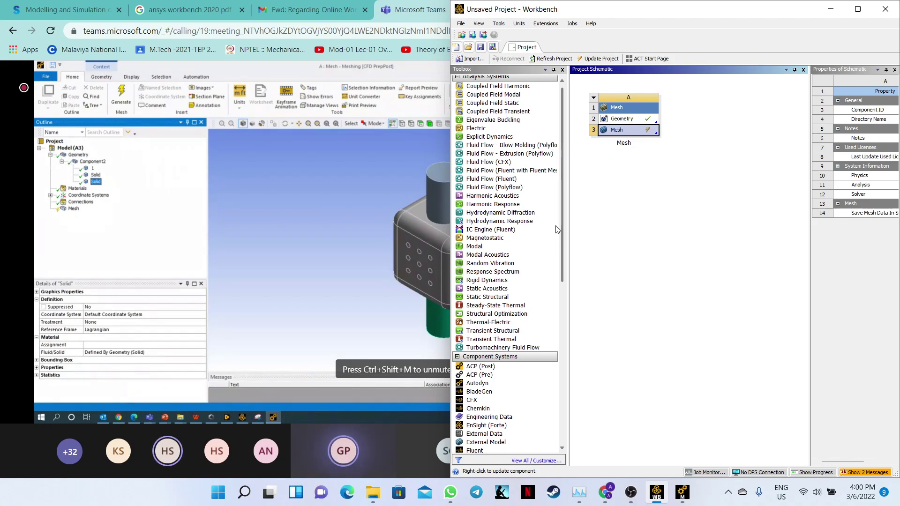
left_click_drag(556, 230, 558, 240)
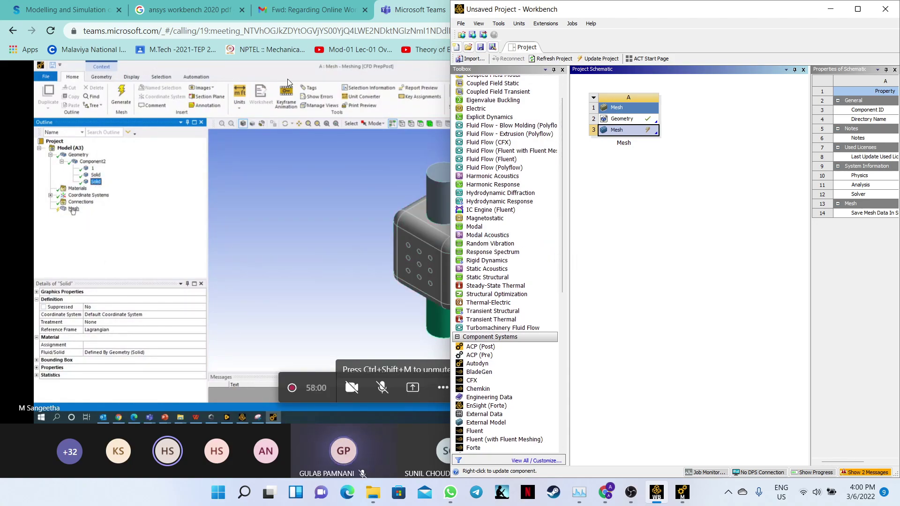
- Switch to the browser, check the SCDM & Meshing OneDrive folder, and view the instructor's shared screen in the Teams meeting
left_click(406, 16)
left_click(538, 12)
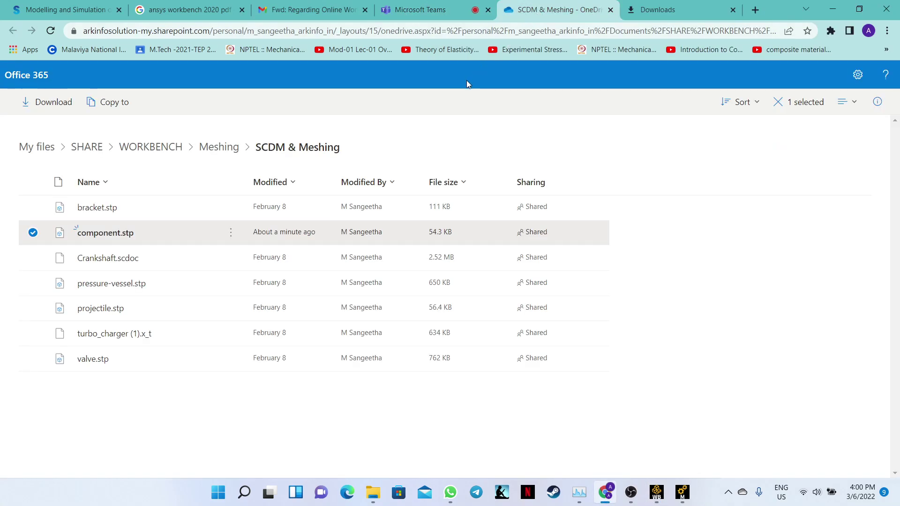
left_click(447, 9)
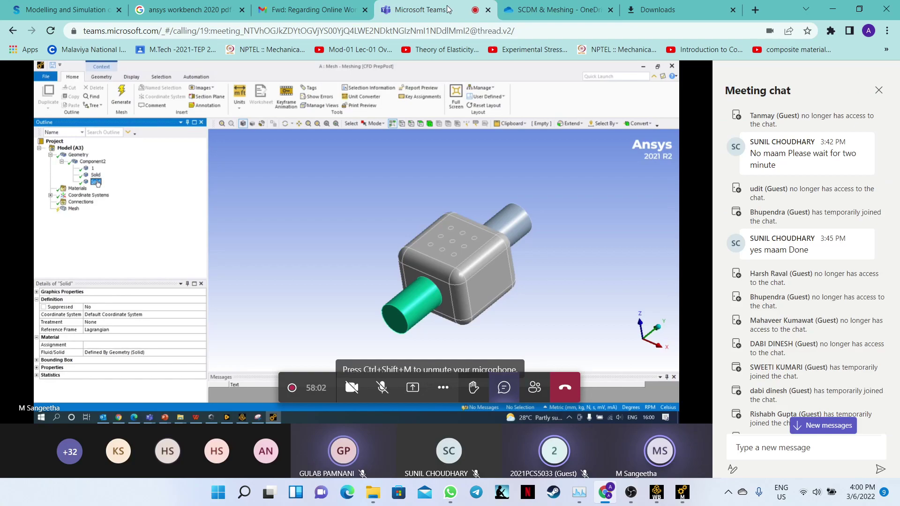
left_click(74, 209)
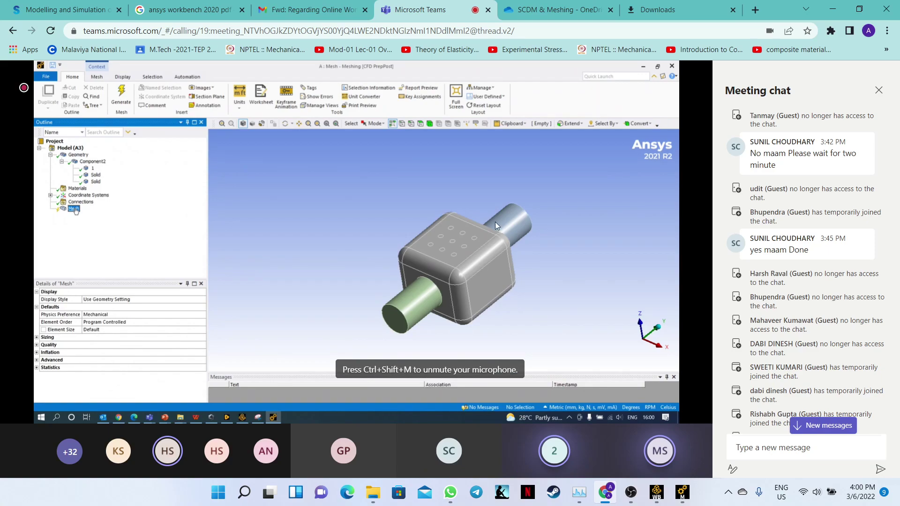
- Return to Ansys Meshing and expand Geometry and Coordinate Systems in the model tree to inspect their contents
left_click(684, 494)
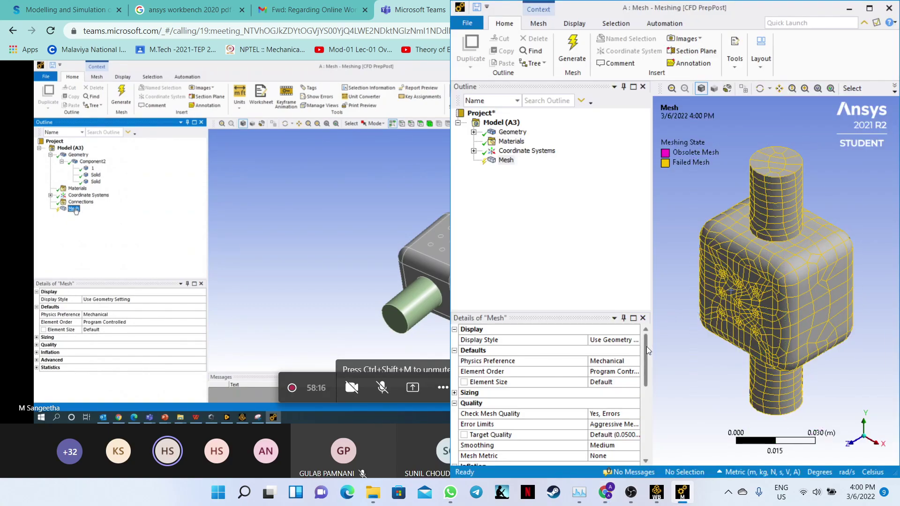
mouse_move(647, 347)
left_mouse_down()
mouse_move(646, 420)
mouse_move(643, 336)
left_mouse_up()
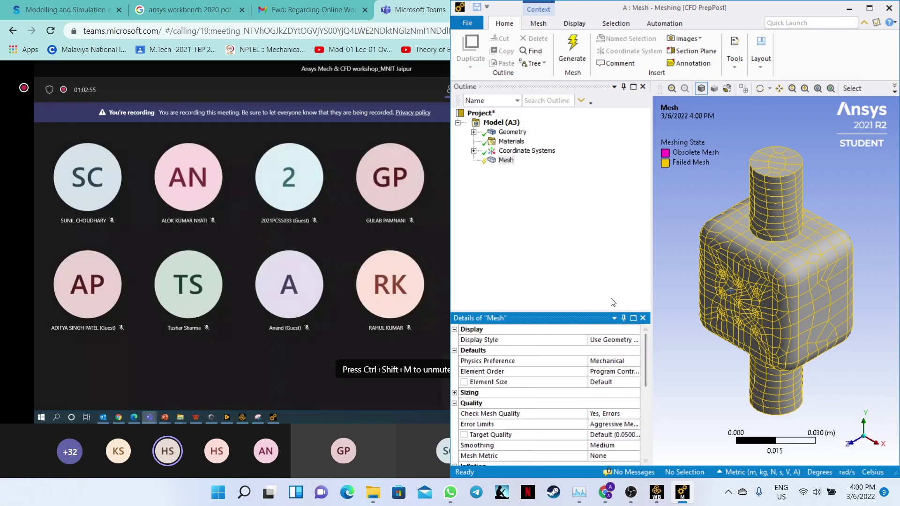
left_click(473, 133)
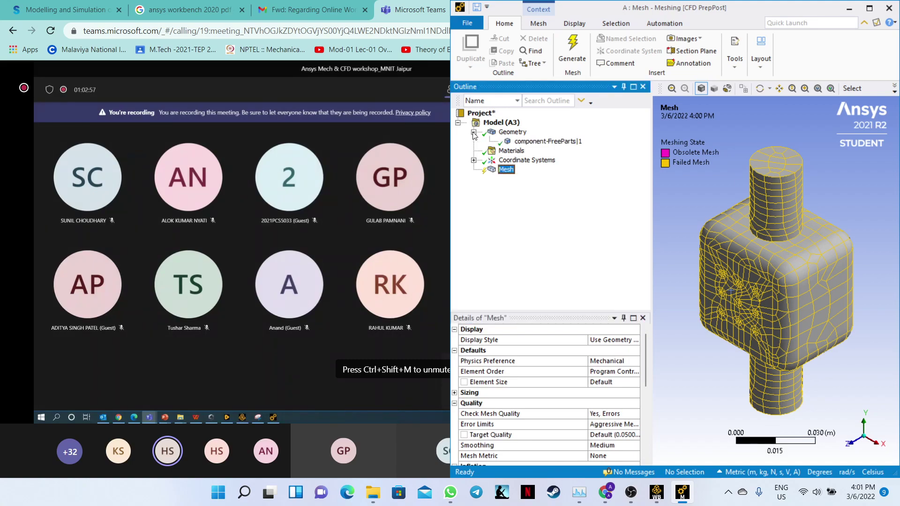
left_click(474, 160)
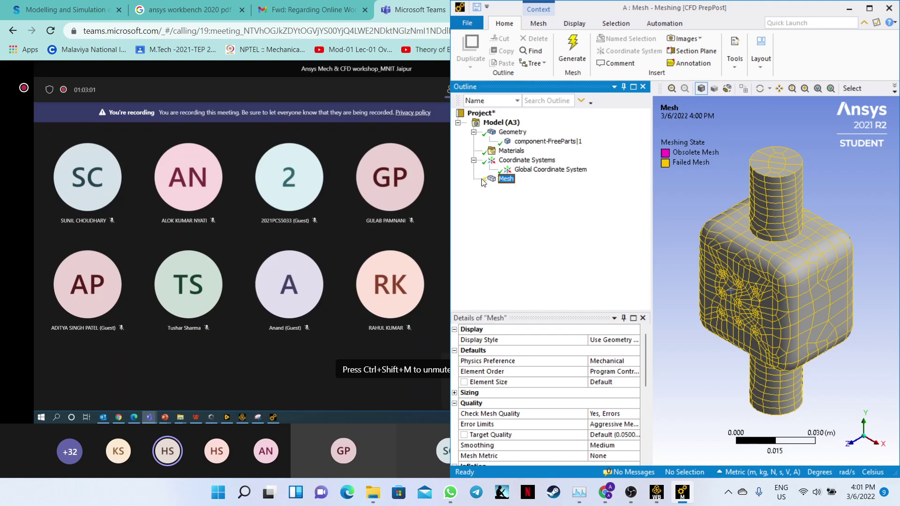
mouse_move(646, 353)
left_mouse_down()
mouse_move(646, 418)
mouse_move(651, 350)
left_mouse_up()
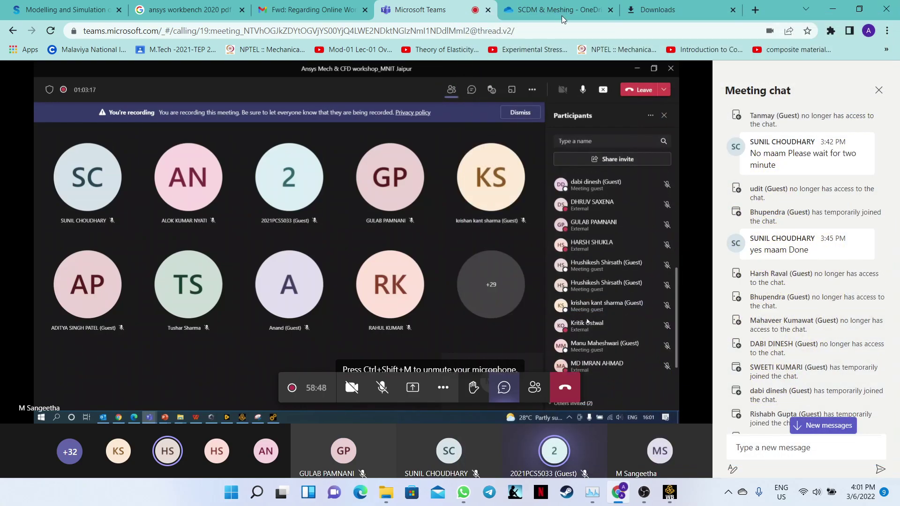
- Switch to Workbench, delete the existing Mesh system from the Project Schematic and add a fresh Mesh component system
left_click(670, 492)
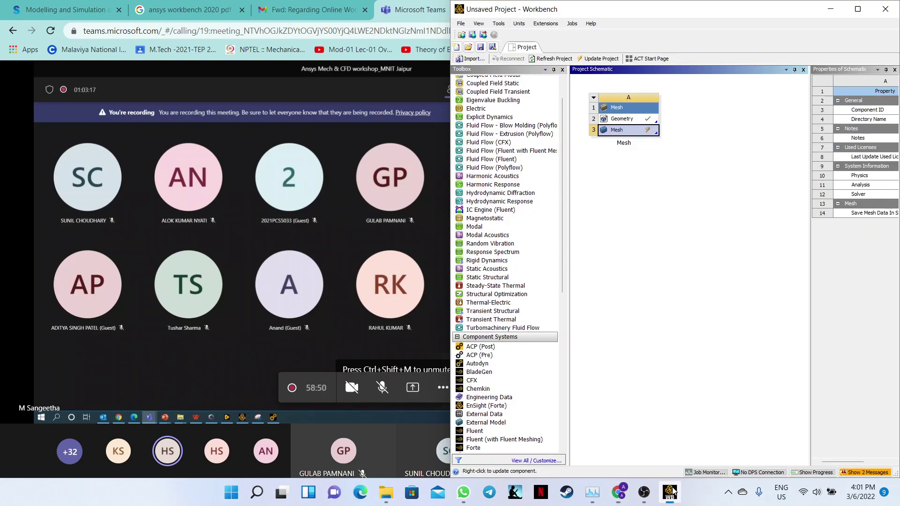
left_click(594, 97)
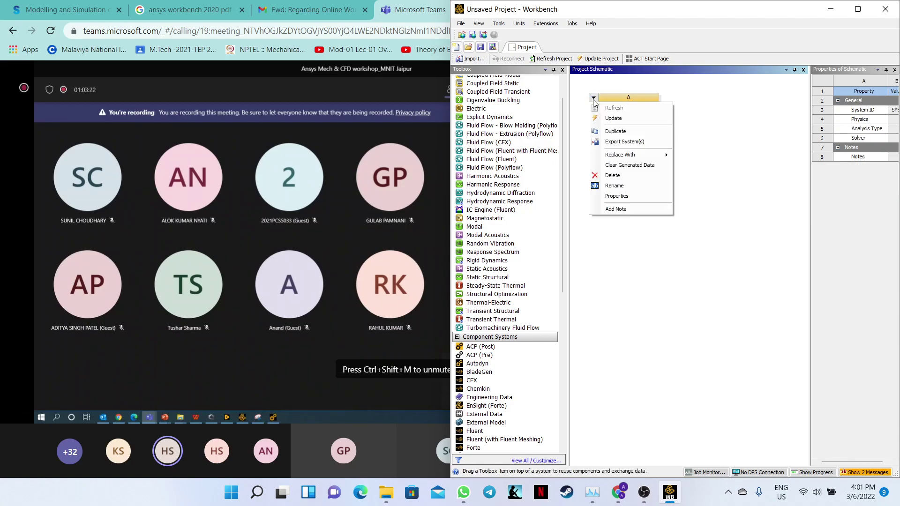
left_click(614, 167)
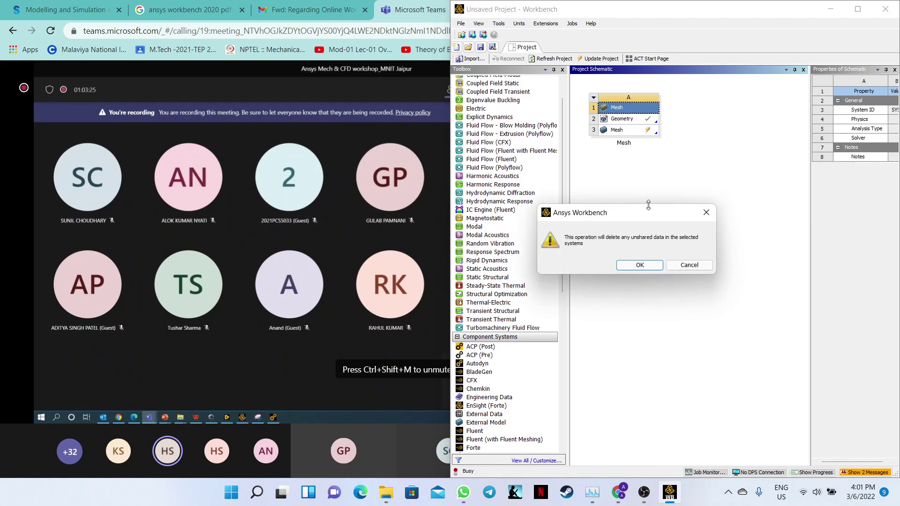
left_click(649, 267)
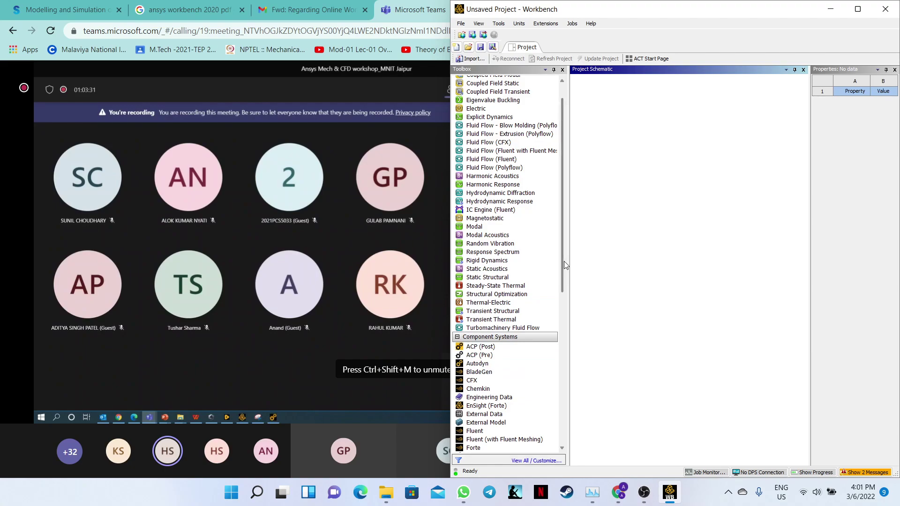
left_click_drag(563, 262, 561, 331)
left_click_drag(485, 378, 647, 137)
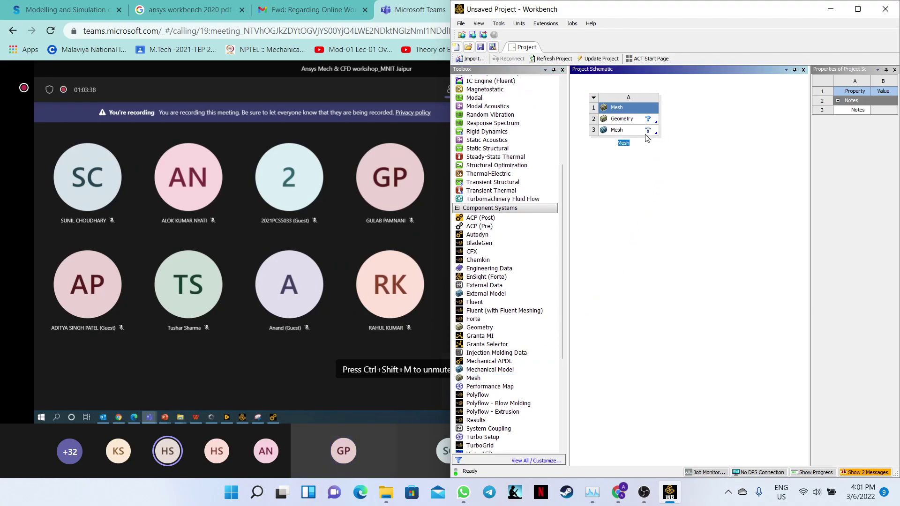
- Switch to the Teams meeting in the browser and look through the meeting chat and the SCDM & Meshing OneDrive folder
left_click(423, 18)
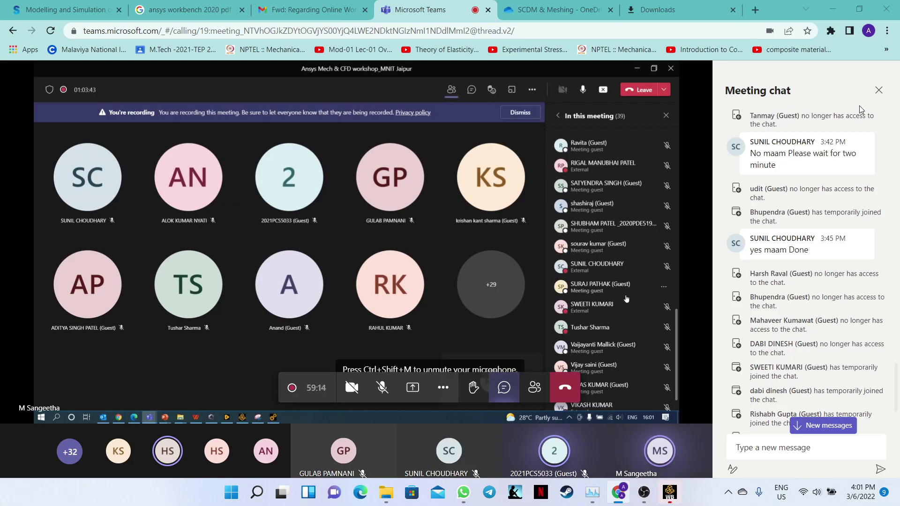
left_click(879, 90)
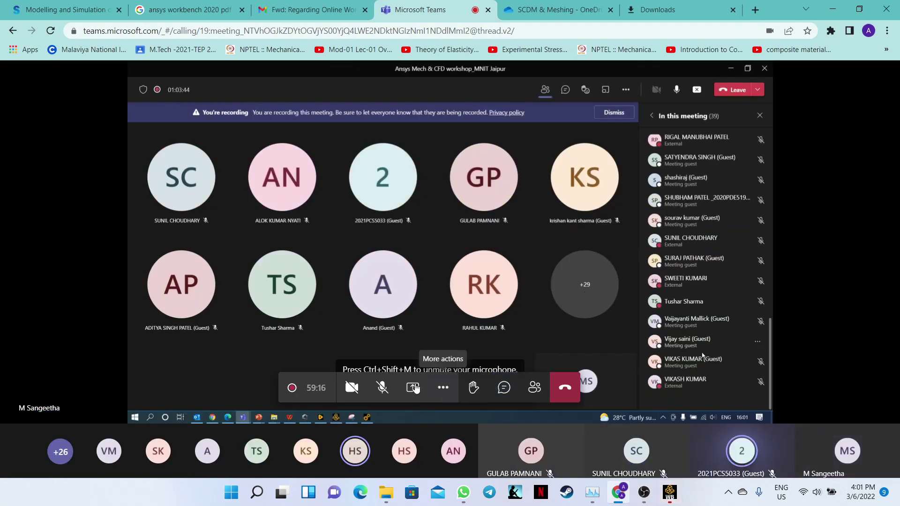
left_click(504, 388)
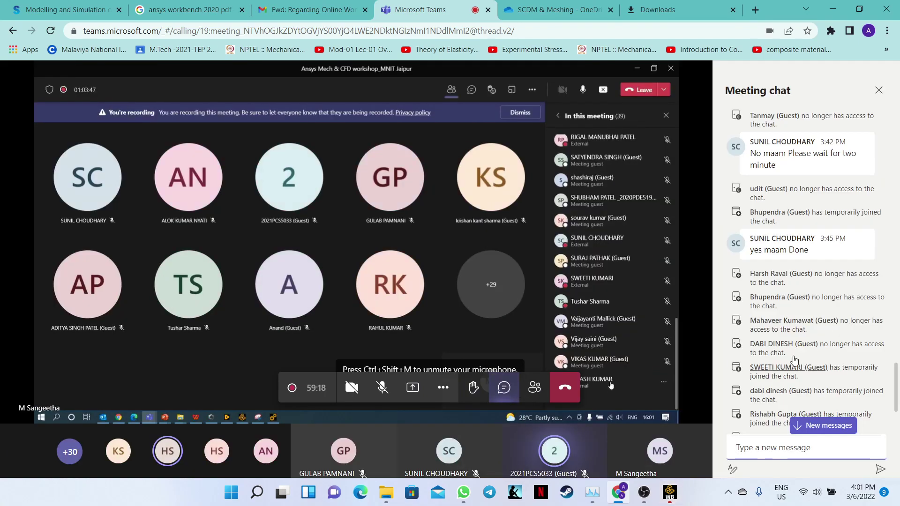
scroll(896, 411, "down", 5)
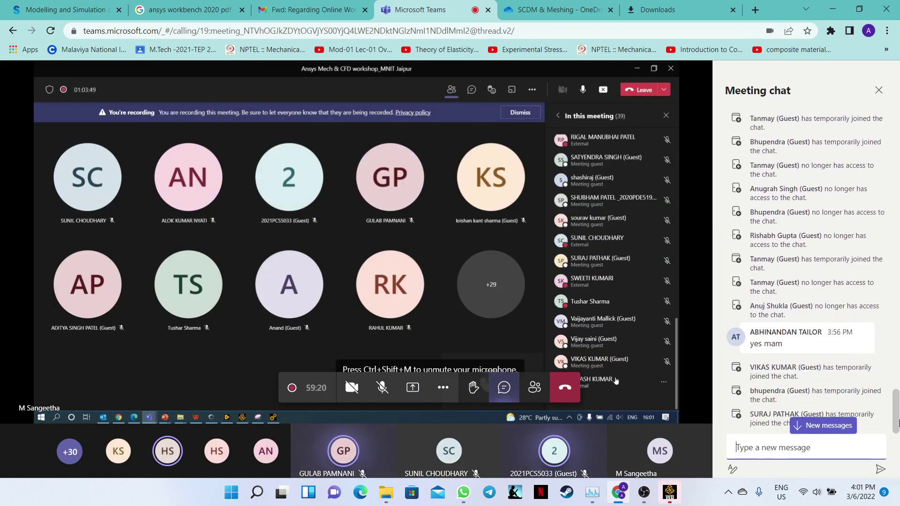
left_click_drag(898, 411, 897, 331)
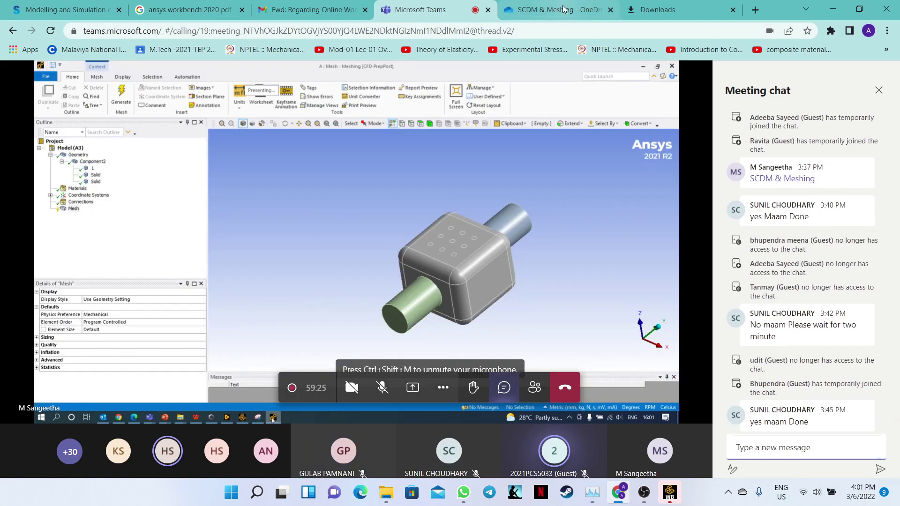
left_click(558, 9)
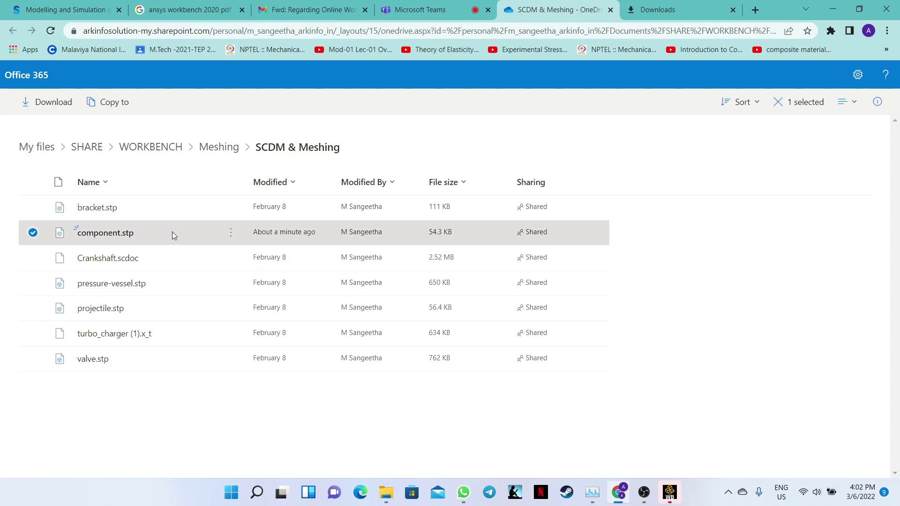
left_click(413, 9)
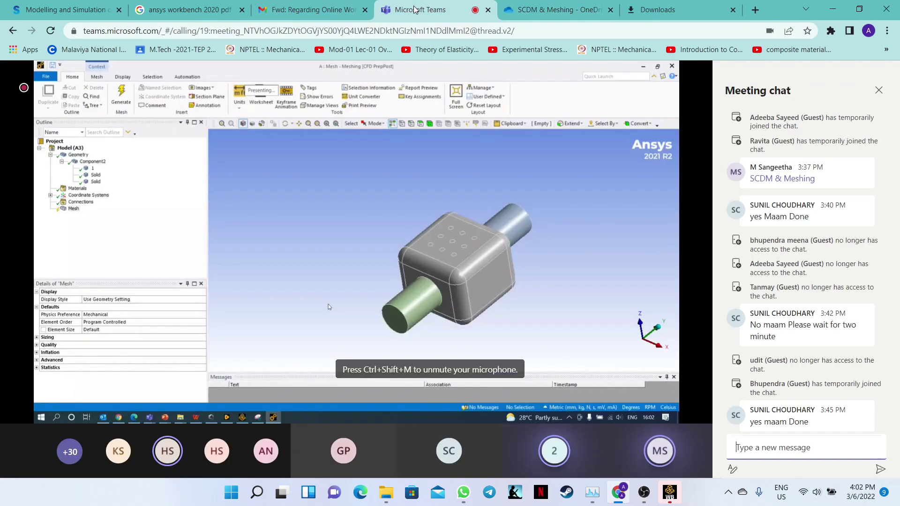
- Switch to Workbench and arrange its window side by side with the Teams meeting
mouse_move(673, 502)
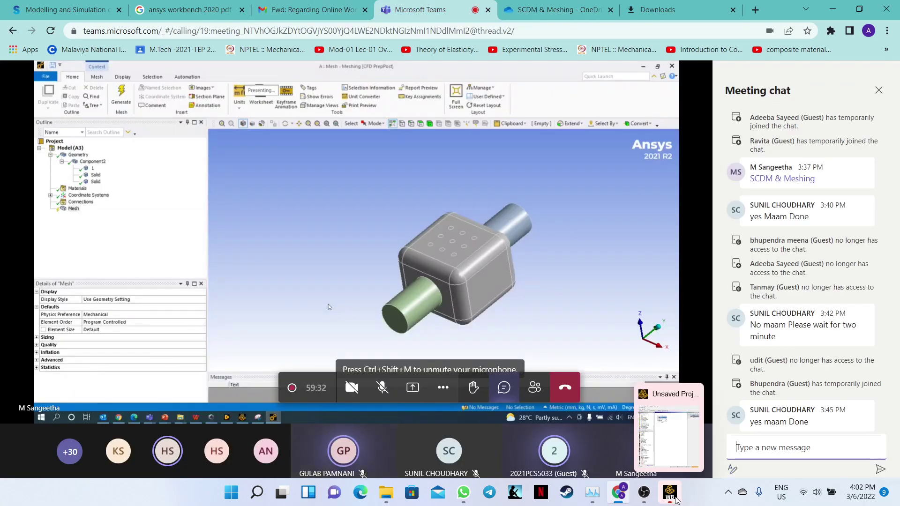
left_click(667, 422)
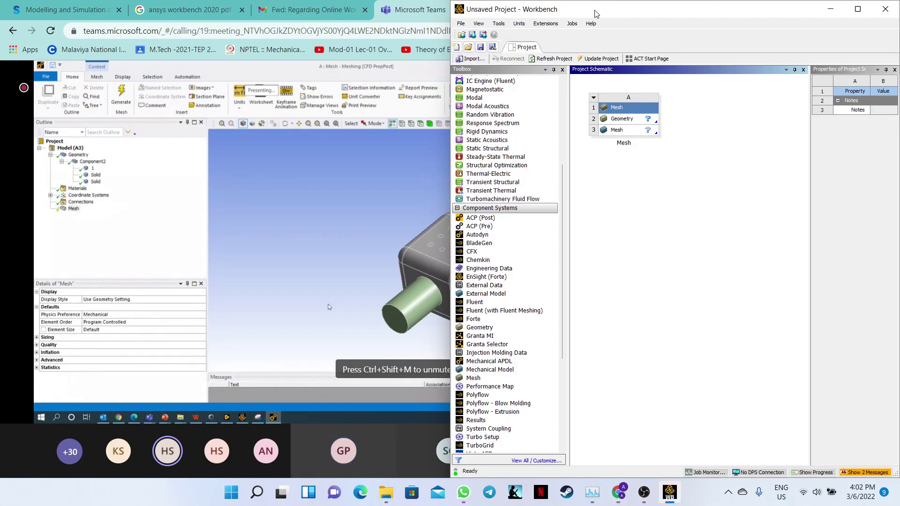
left_click_drag(596, 13, 898, 38)
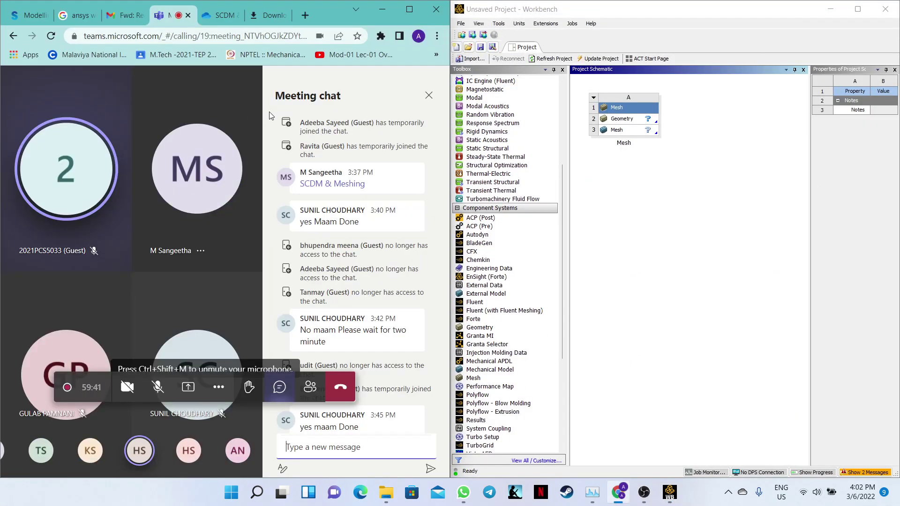
left_click(243, 112)
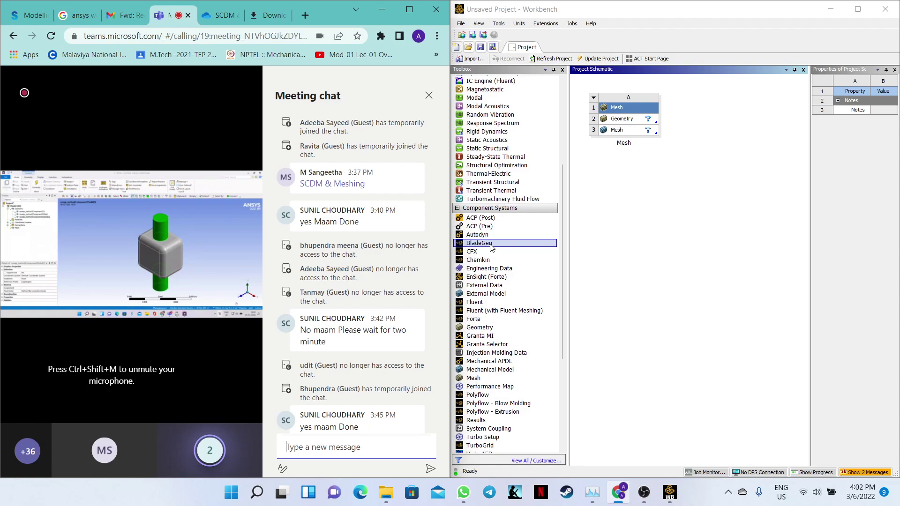
right_click(607, 121)
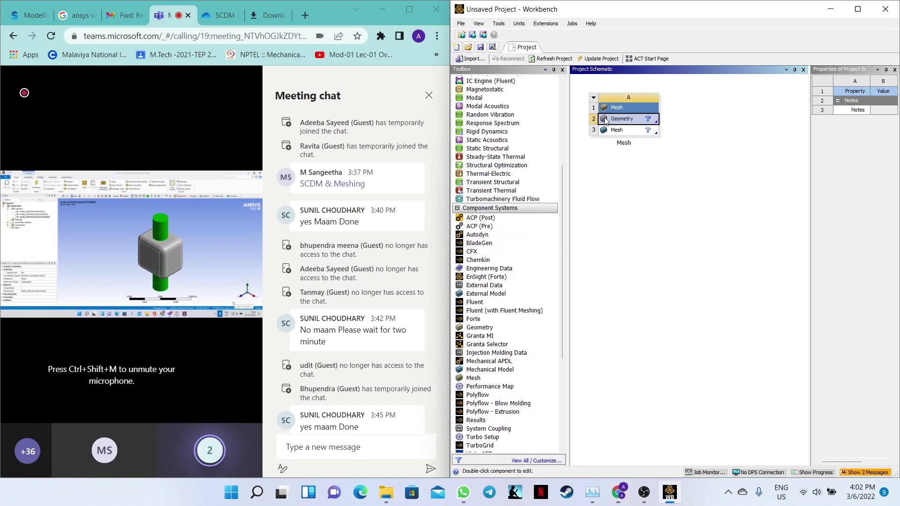
mouse_move(641, 145)
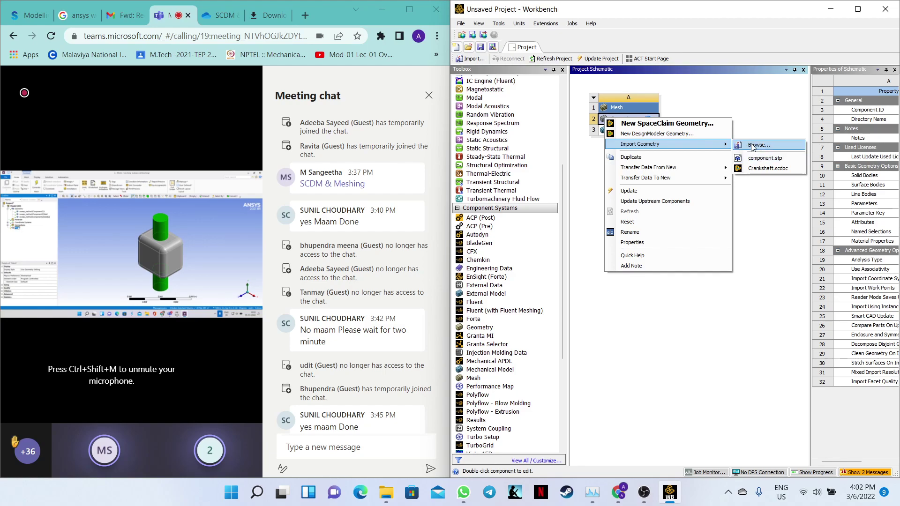
left_click(637, 313)
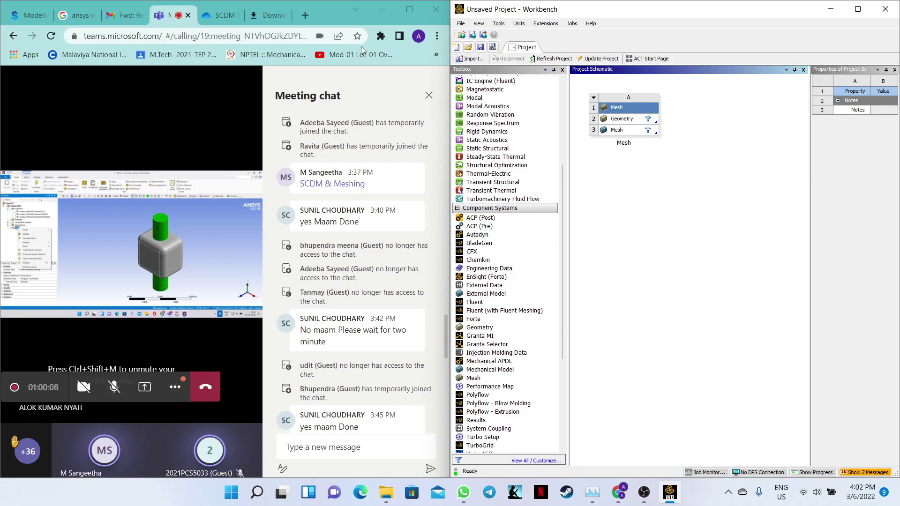
- Rearrange Workbench and the Teams browser side by side and enlarge the browser to watch the Sweep method demonstration
left_click(406, 14)
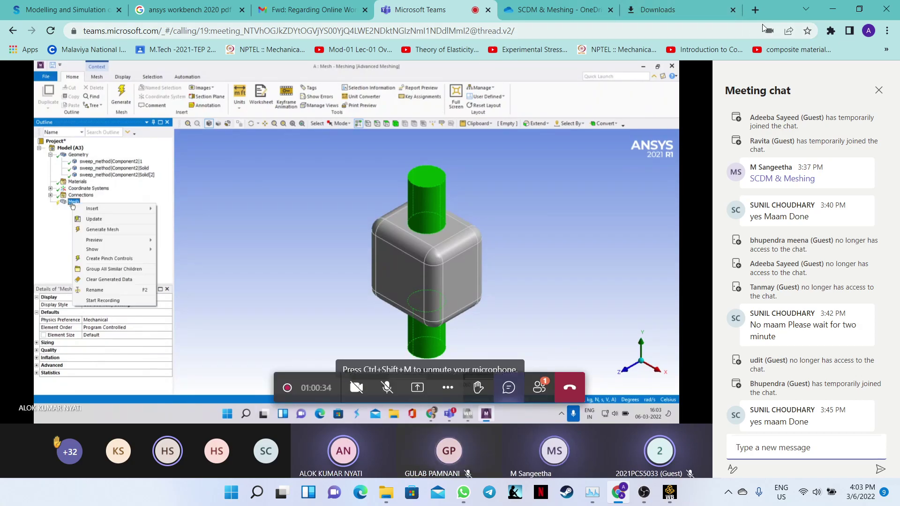
double_click(770, 13)
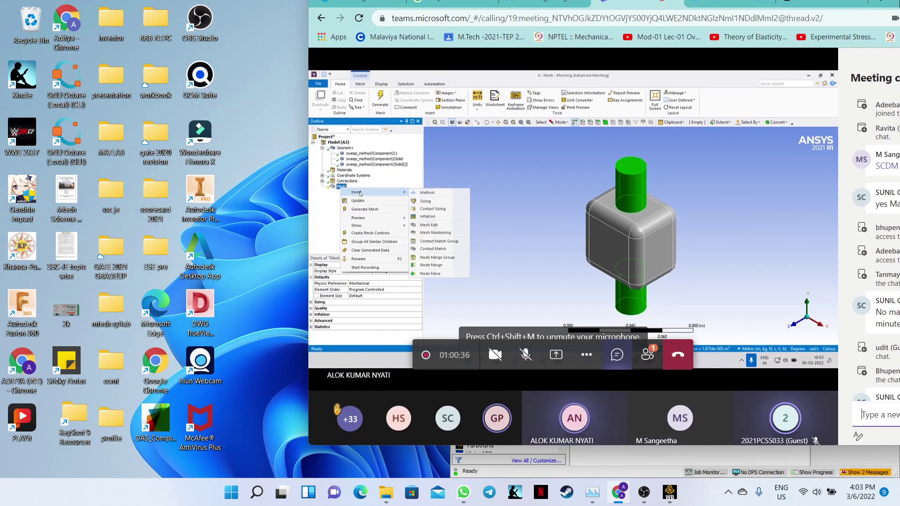
left_click_drag(899, 4, 899, 40)
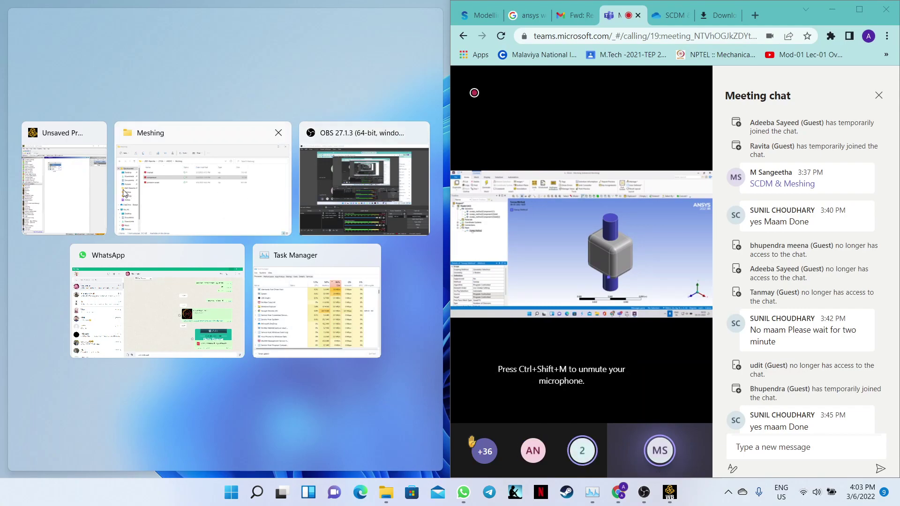
left_click(85, 196)
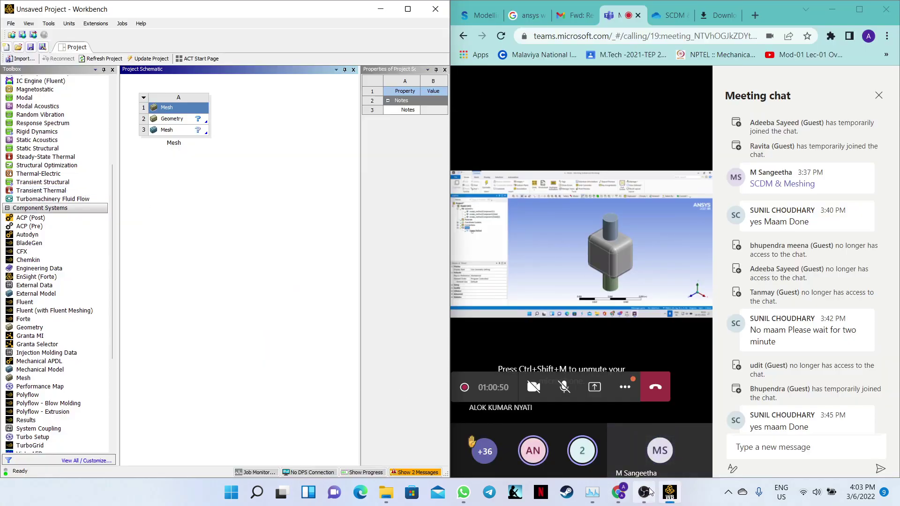
mouse_move(675, 500)
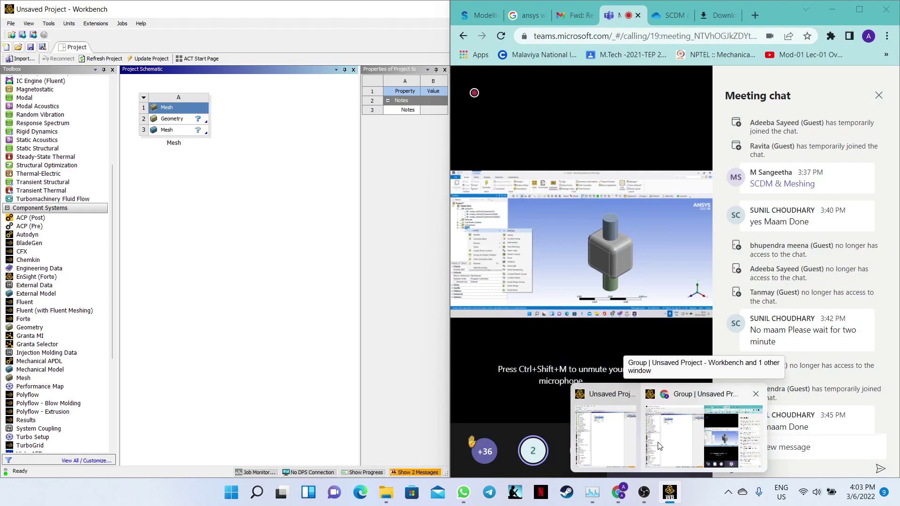
left_click(656, 445)
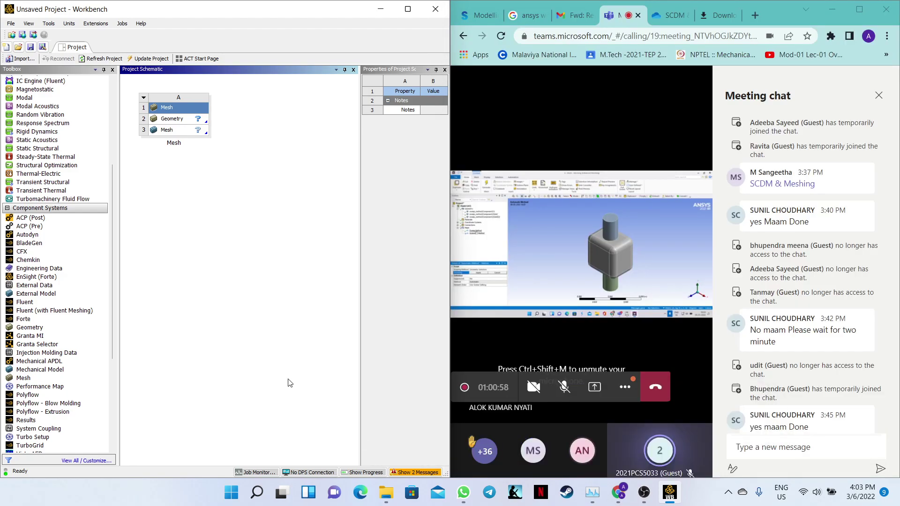
left_click(859, 9)
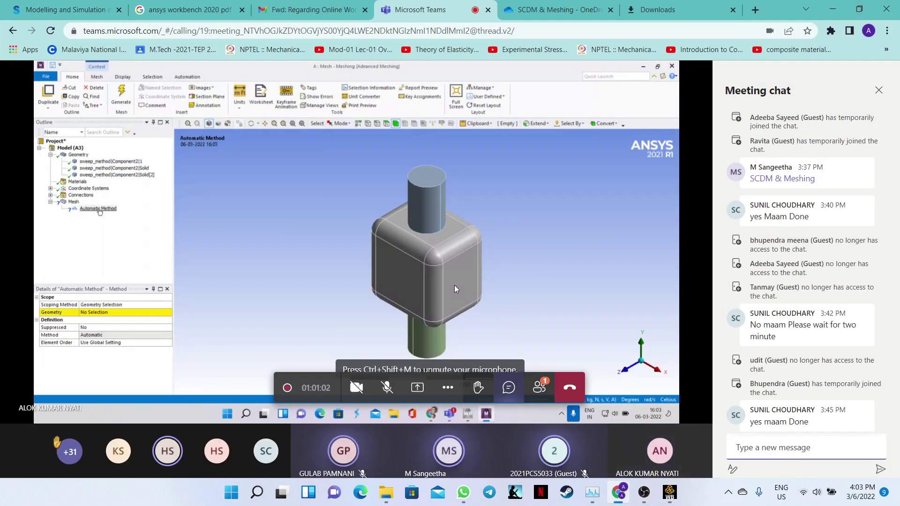
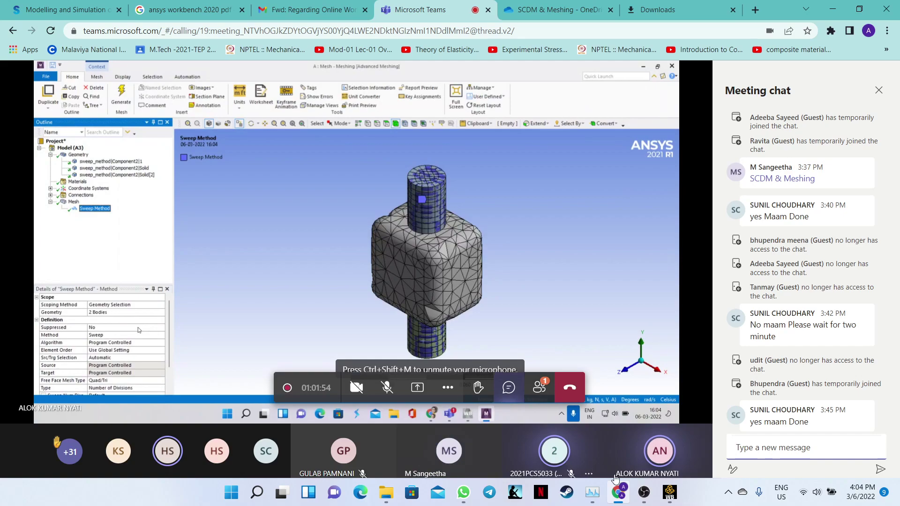
- Switch to Workbench and import the component.stp file from the Meshing folder into the Mesh system's Geometry cell
mouse_move(667, 494)
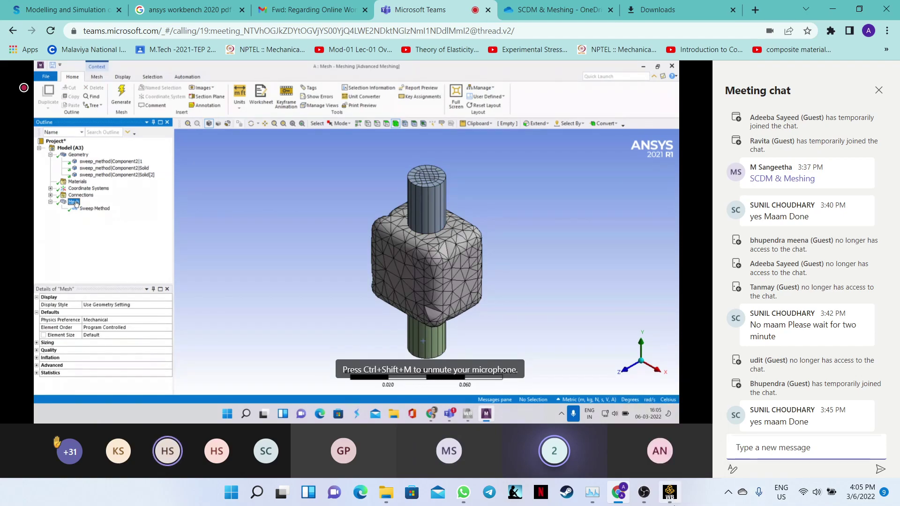
left_click(669, 492)
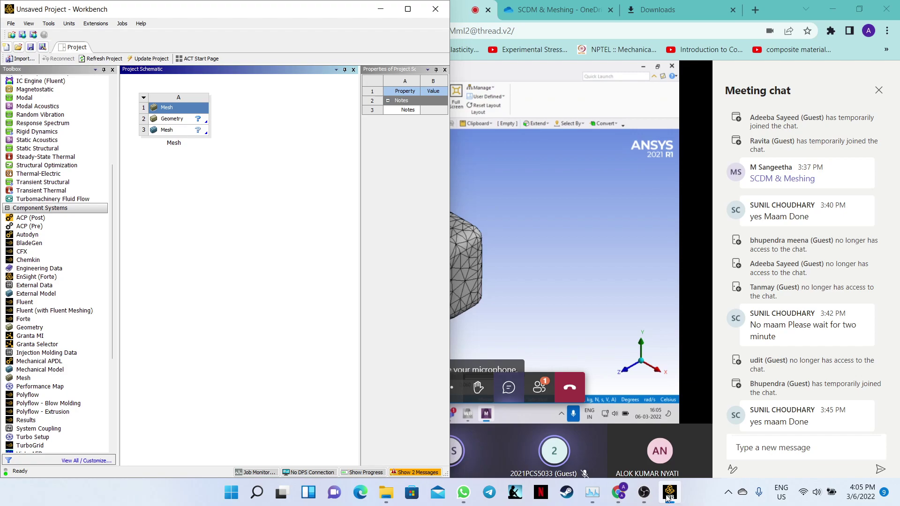
right_click(190, 124)
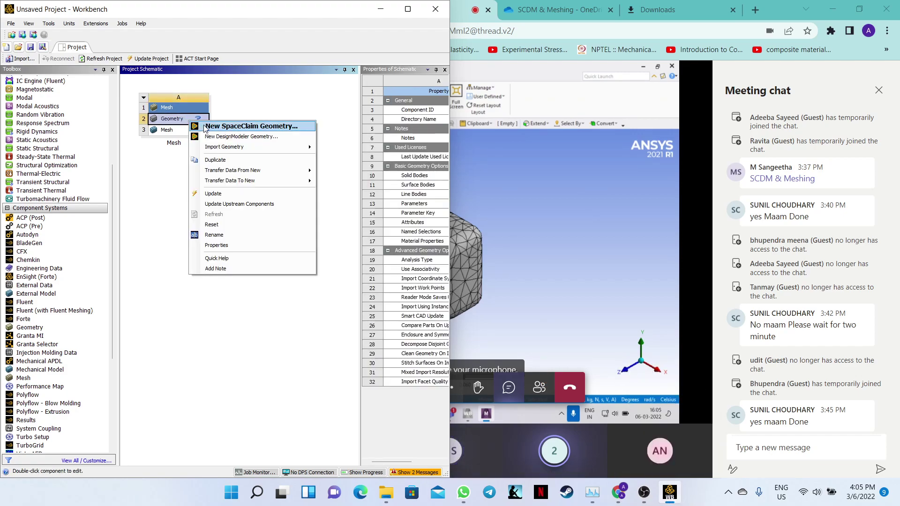
mouse_move(263, 147)
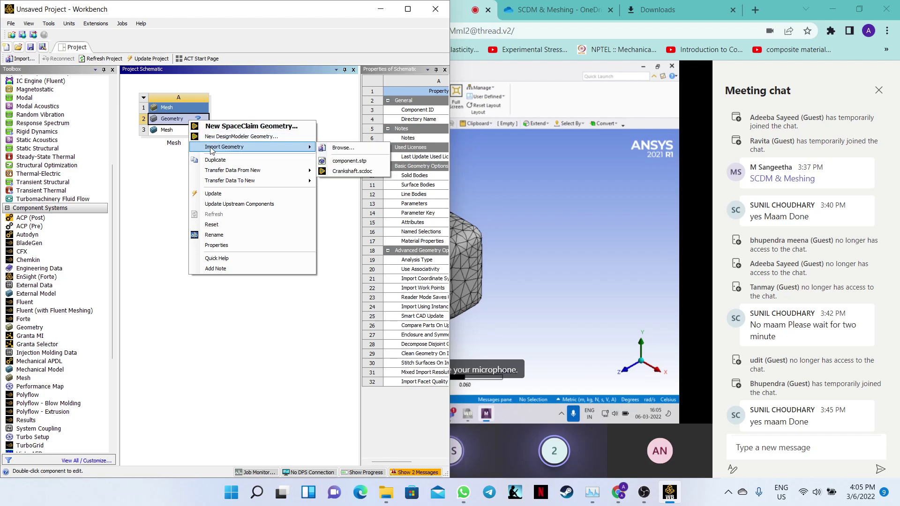
left_click(343, 149)
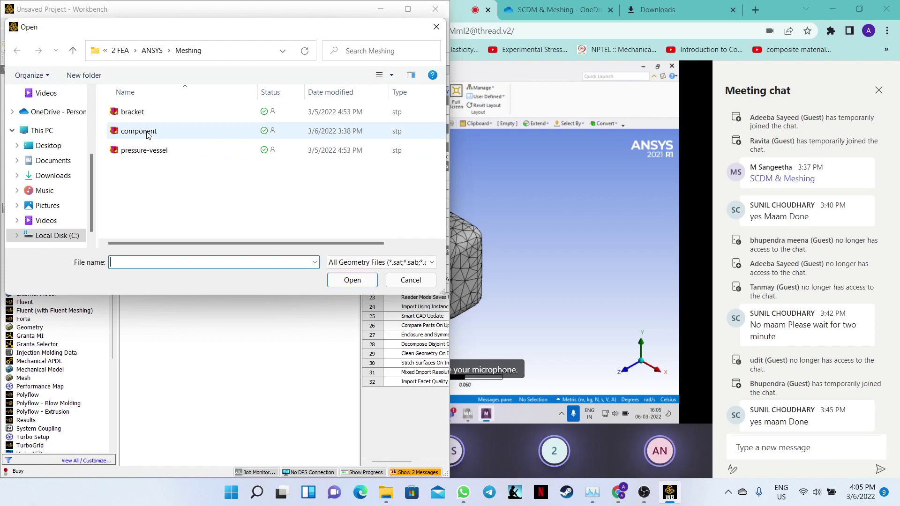
left_click(146, 133)
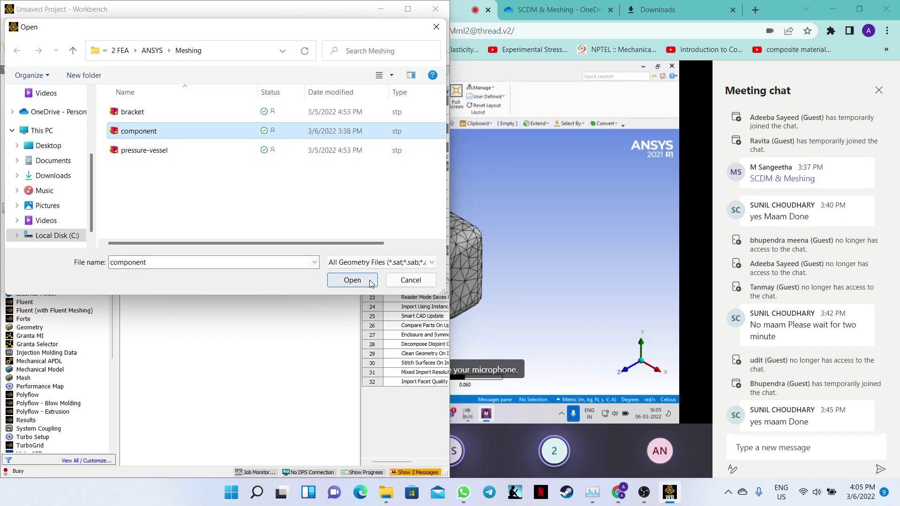
left_click(353, 280)
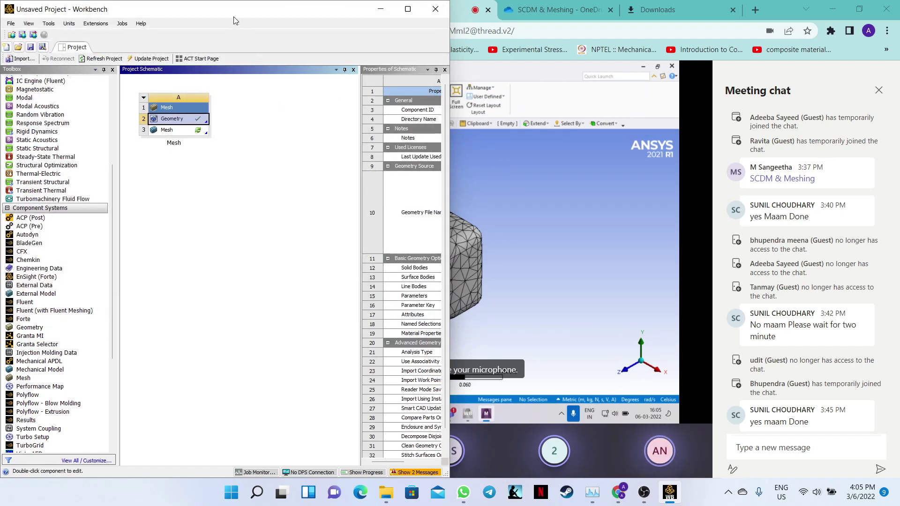
- Move the Workbench window clear of the shared screen, open the Mesh cell in Ansys Meshing, and dismiss the WhatsApp notification
left_click_drag(229, 12, 778, 60)
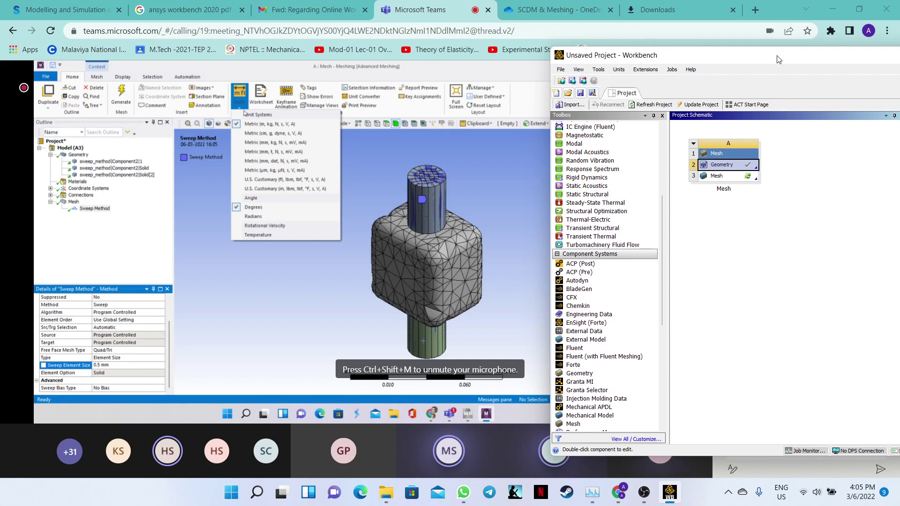
left_click_drag(778, 60, 843, 88)
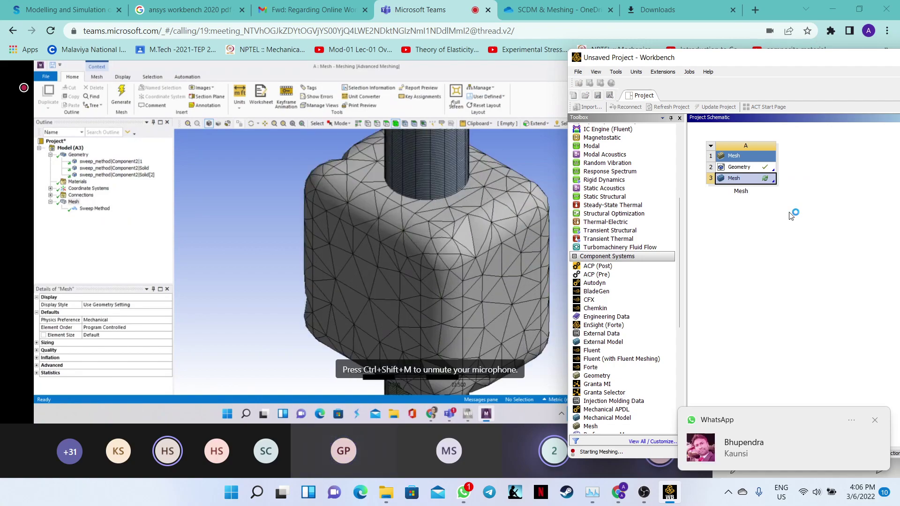
left_click(874, 420)
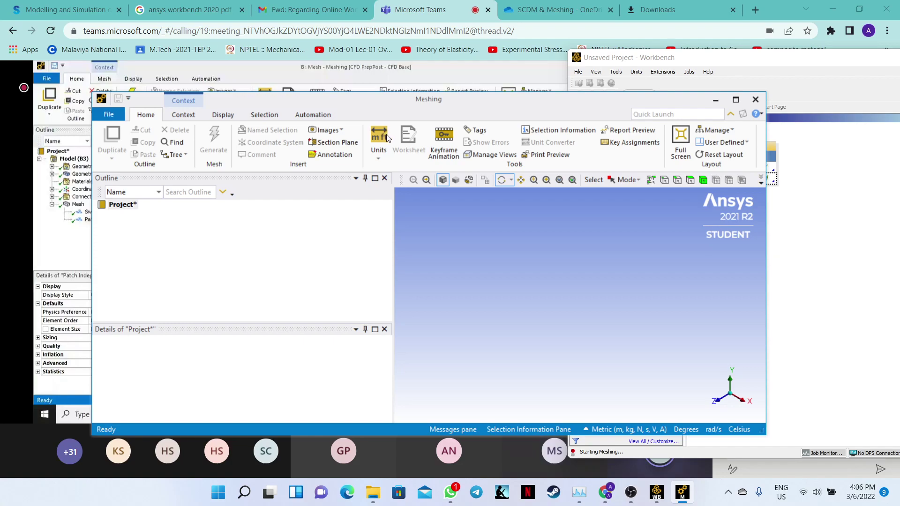
- View the shared mesh in the Teams meeting and switch back to the Ansys Meshing window
left_click(418, 67)
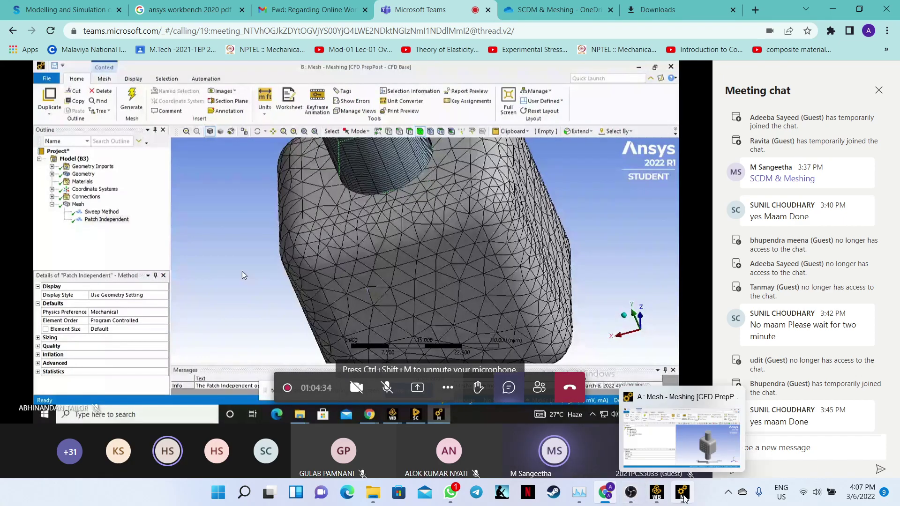
mouse_move(682, 493)
left_click(692, 456)
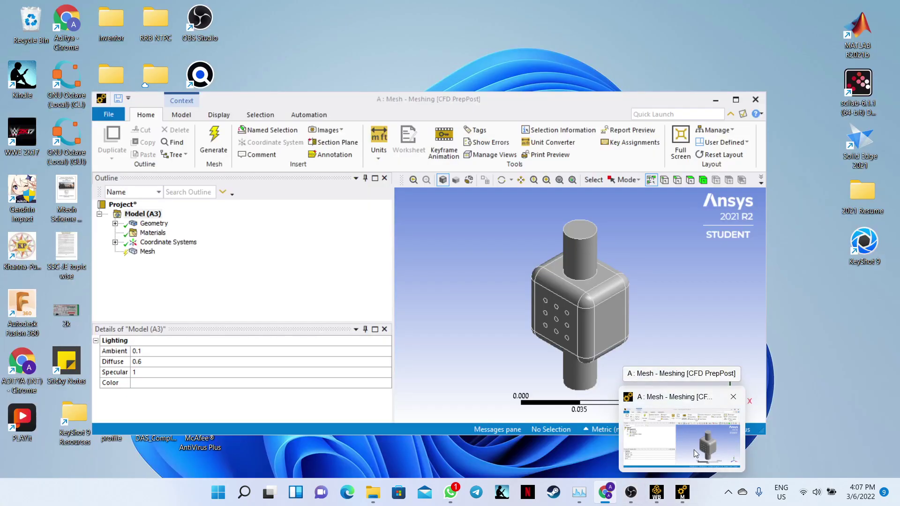
- Switch to the Meshing window, place it beside the Teams meeting and insert a method under Mesh
left_click(693, 449)
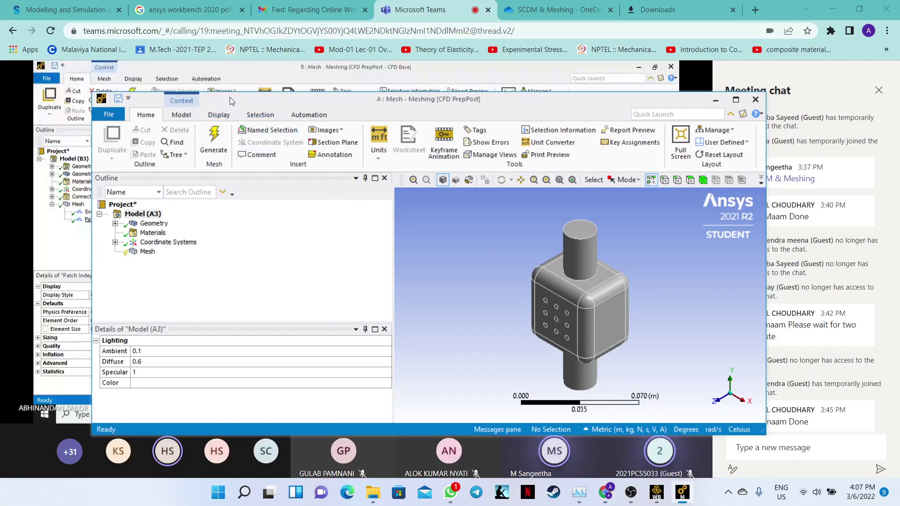
left_click_drag(230, 97, 582, 106)
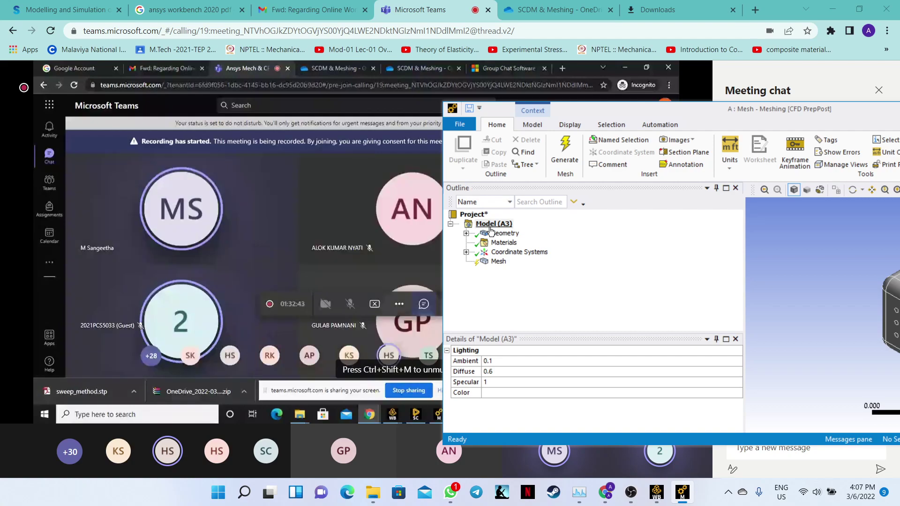
left_click(493, 263)
right_click(493, 263)
mouse_move(508, 268)
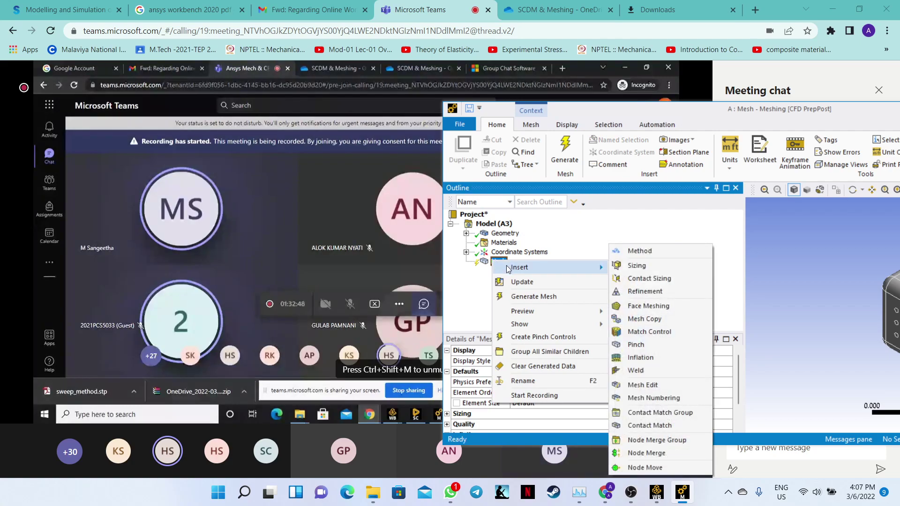
left_click(640, 250)
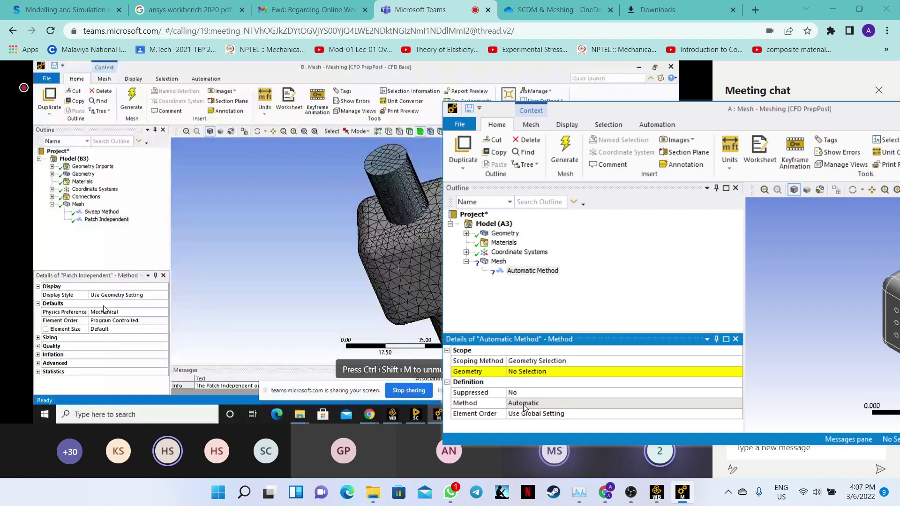
- Try to scope the Automatic Method to the component body by geometry selection
left_click(524, 406)
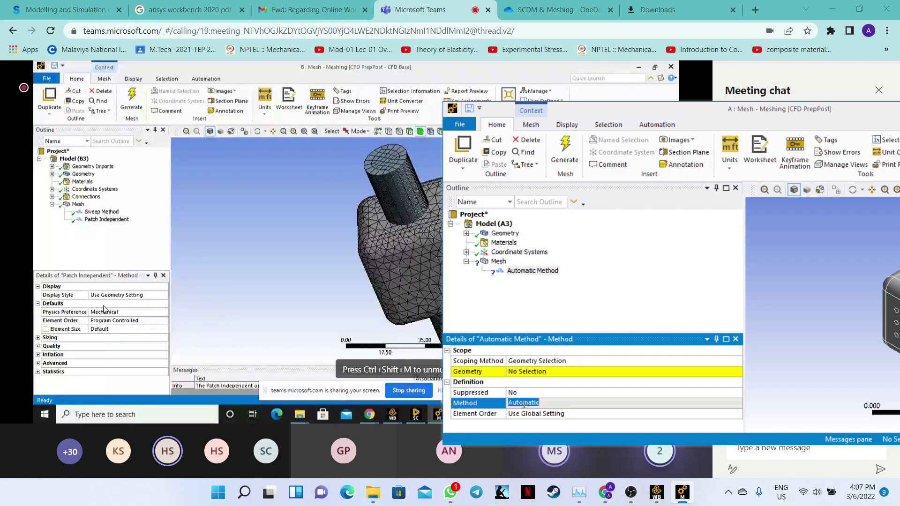
left_click(547, 361)
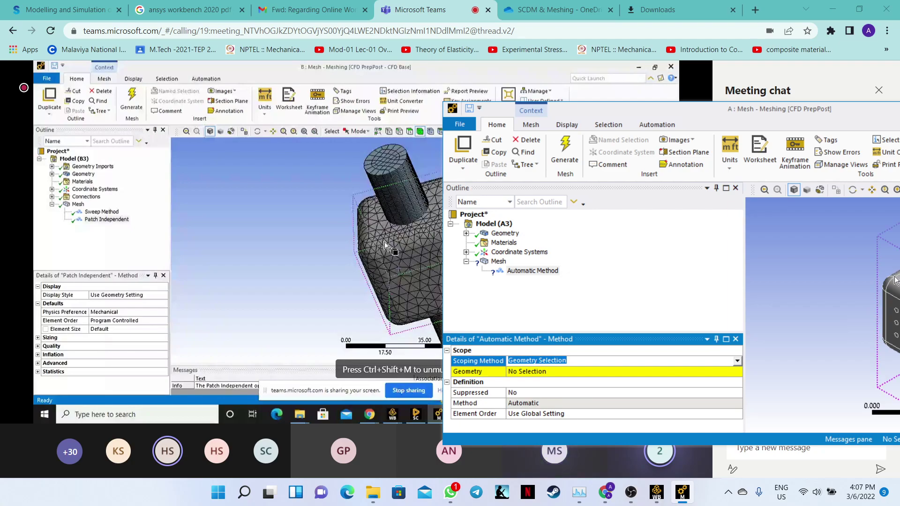
left_click(894, 280)
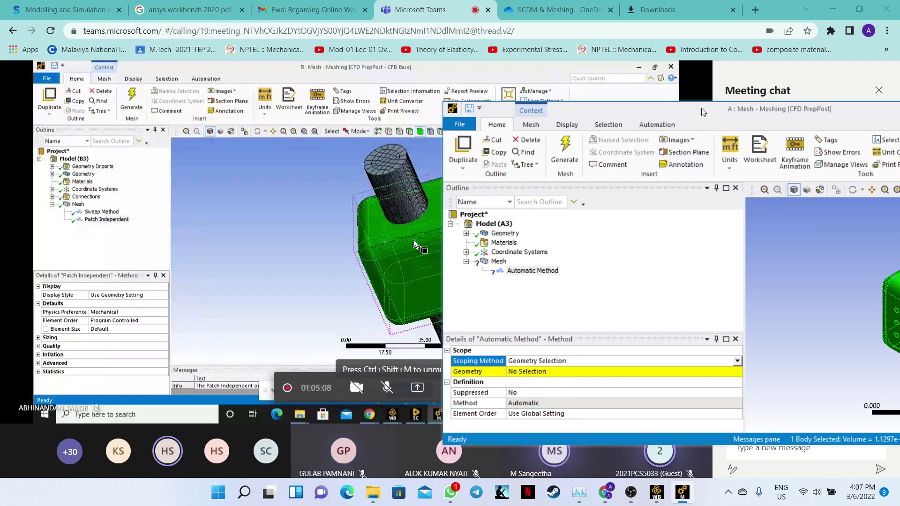
mouse_move(703, 111)
left_mouse_down()
mouse_move(637, 112)
mouse_move(694, 111)
left_mouse_up()
- Check which bodies are listed under Geometry and bring the Teams meeting back into full view
left_click(458, 237)
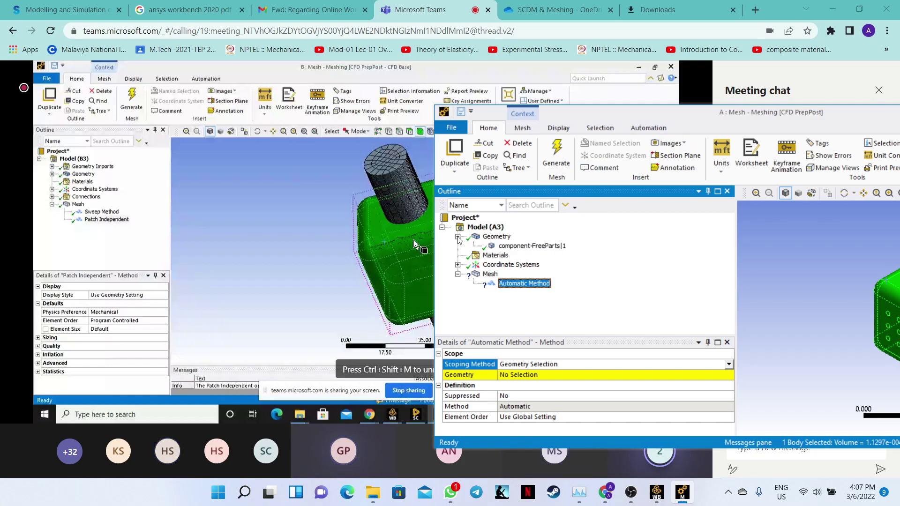
left_click(457, 237)
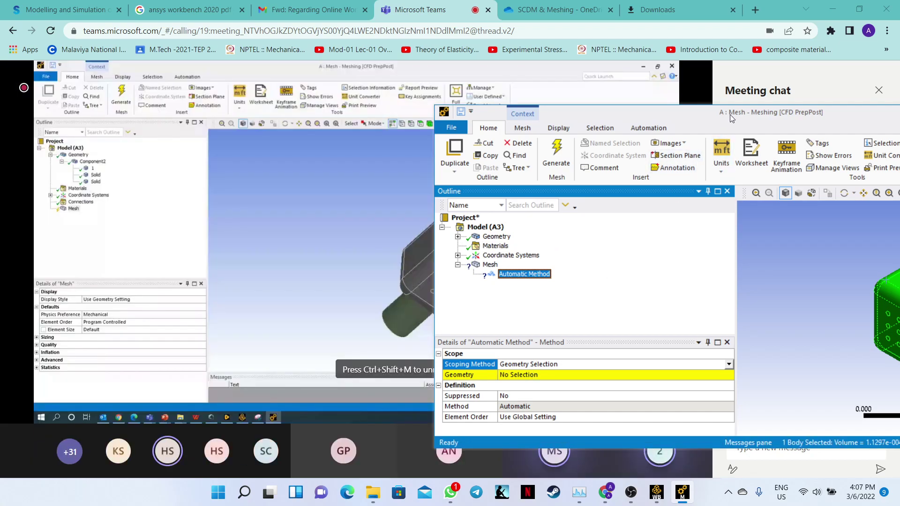
left_click_drag(732, 120, 768, 190)
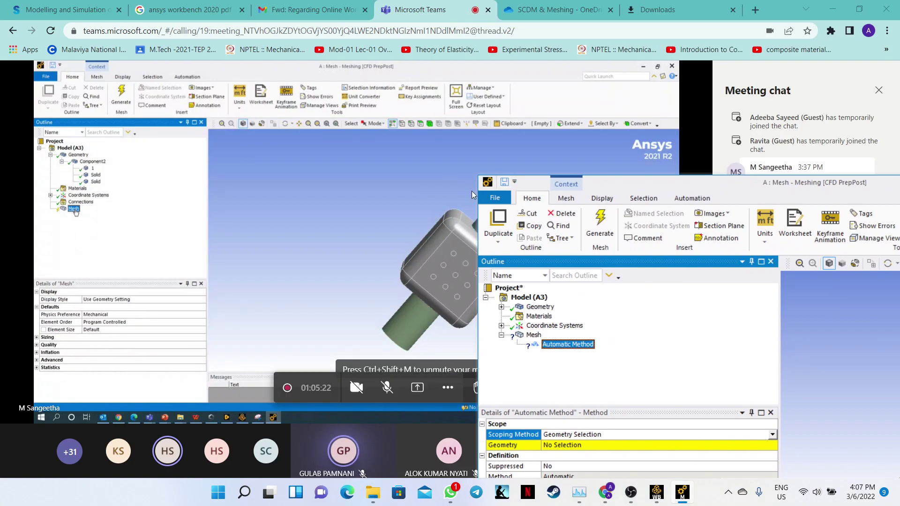
left_click(388, 206)
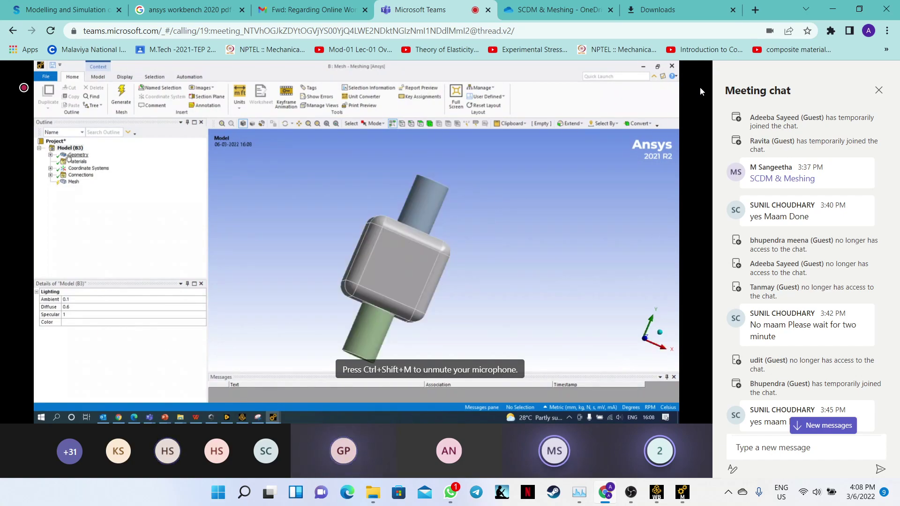
- Return to the Meshing window, expand Geometry in the model tree and clear the body selection
mouse_move(681, 492)
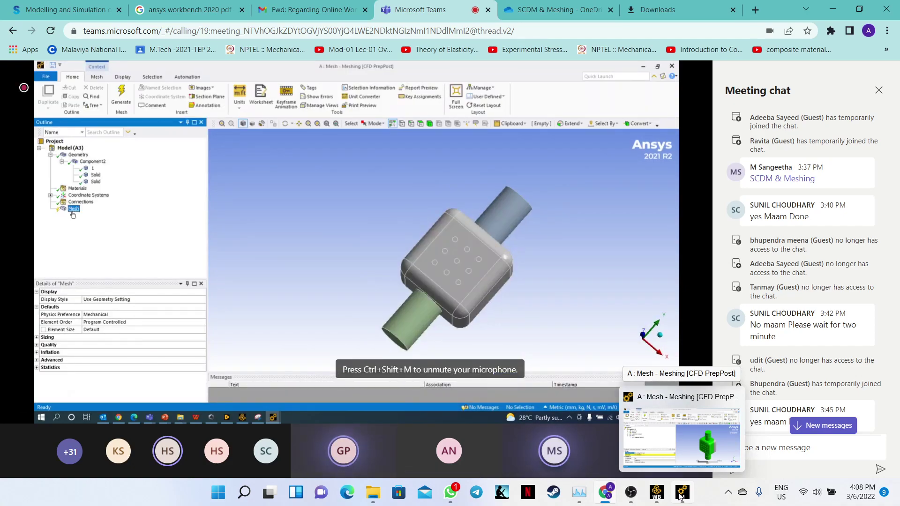
left_click(681, 493)
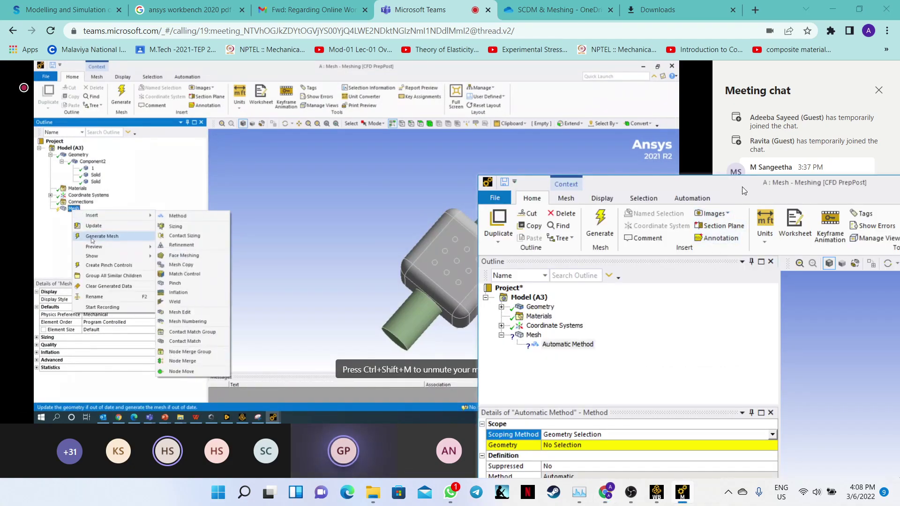
left_click_drag(742, 186, 807, 119)
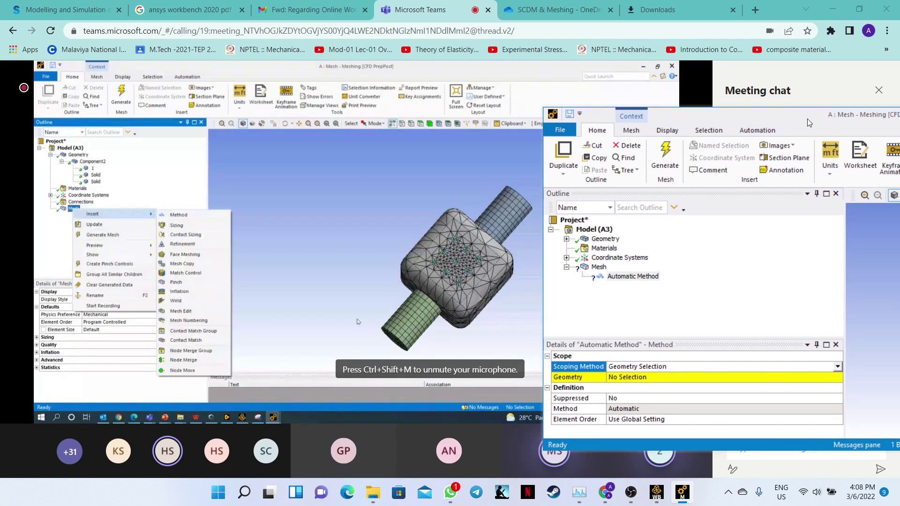
left_click(566, 239)
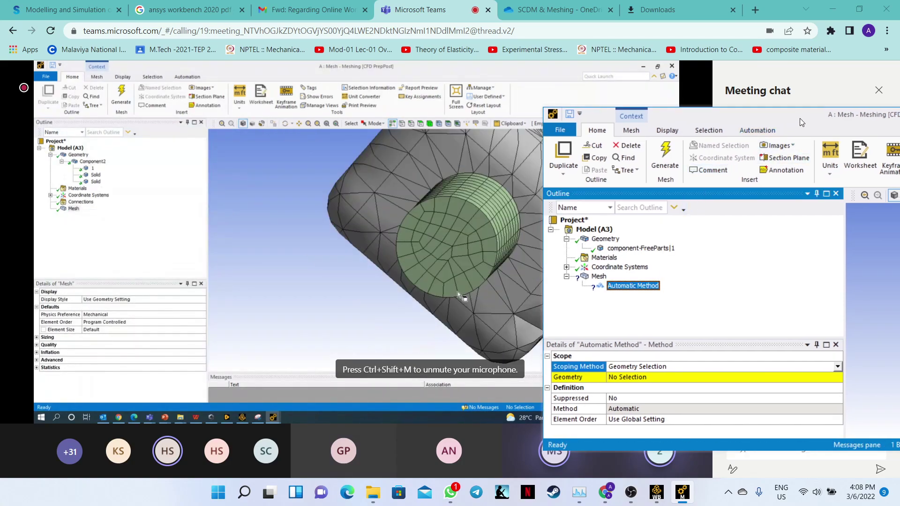
left_click_drag(800, 118, 505, 220)
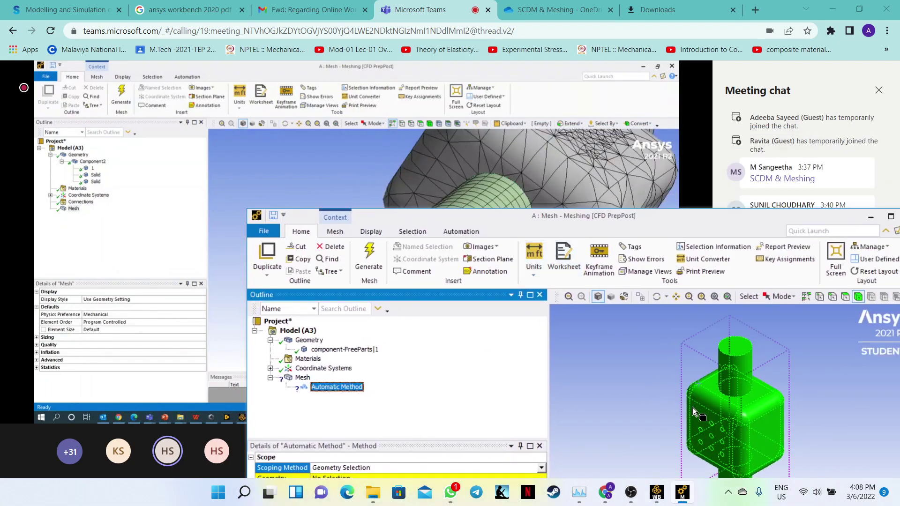
left_click(653, 392)
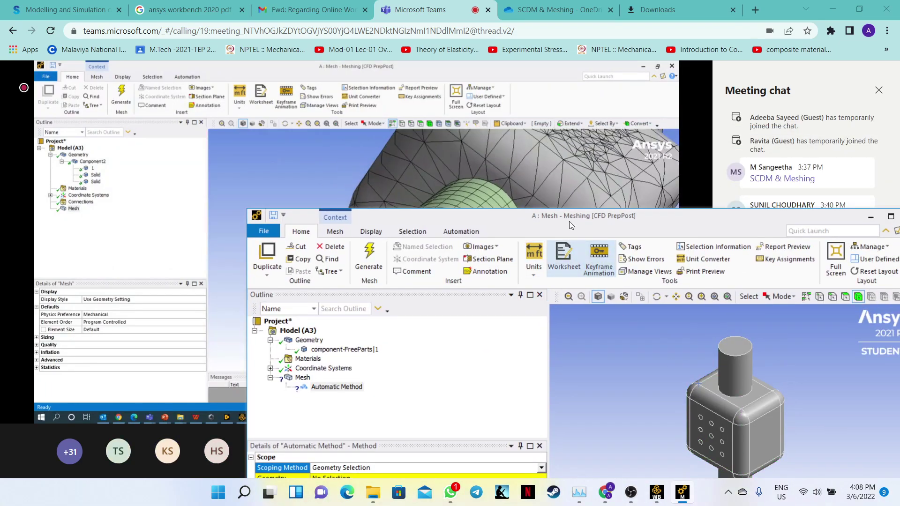
- Move the Meshing window out of the way to uncover the presenter's shared screen
left_click_drag(565, 218, 784, 341)
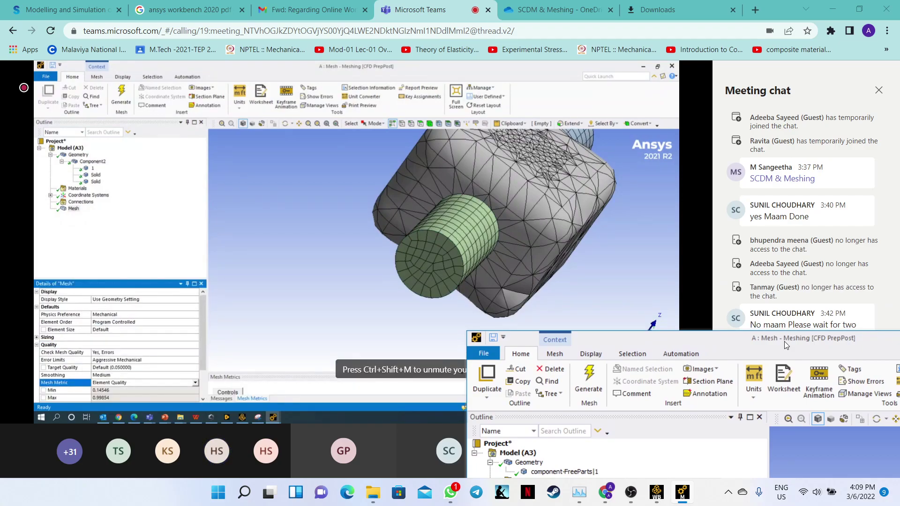
left_click_drag(783, 341, 797, 412)
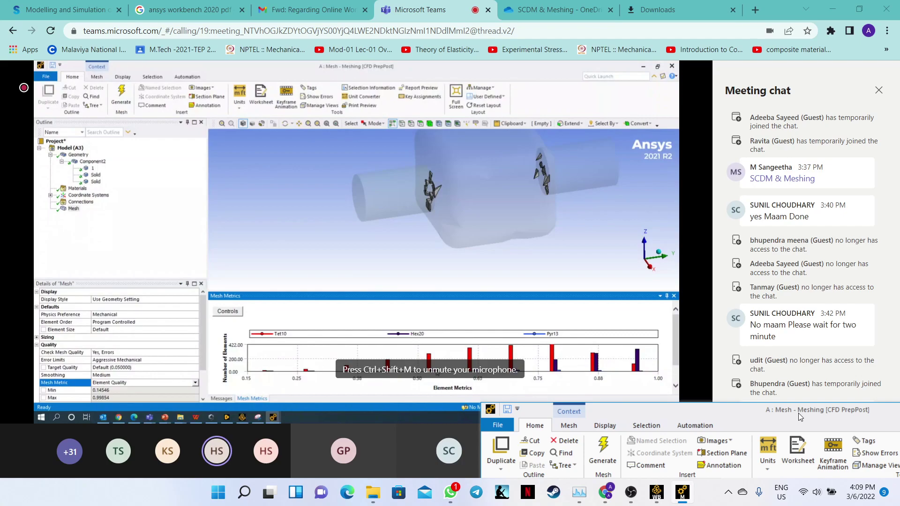
left_click_drag(798, 413, 808, 437)
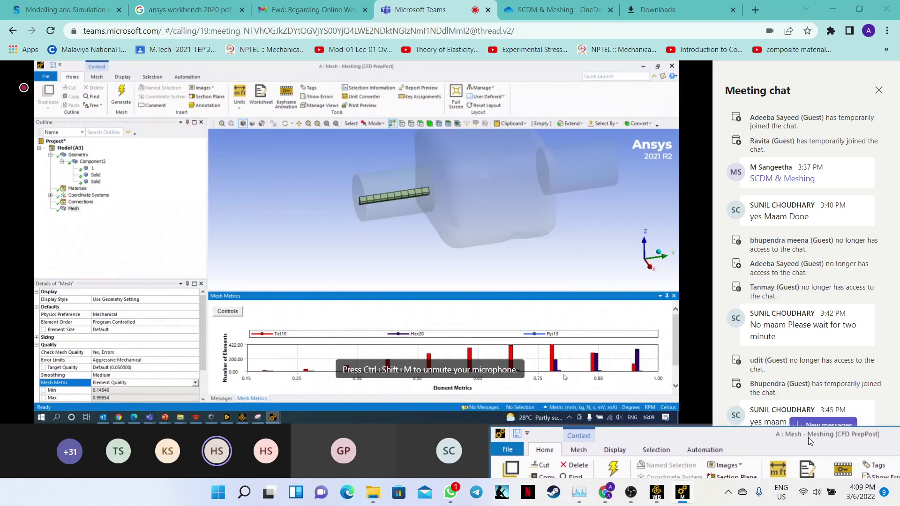
left_click_drag(808, 437, 807, 438)
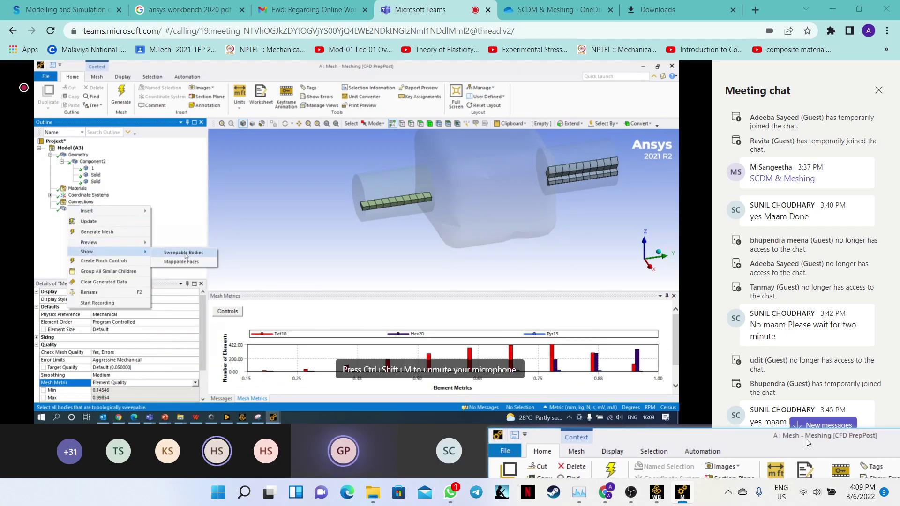
- Bring the Meshing window back into view and show the sweepable bodies for the mesh
left_click_drag(806, 438, 788, 175)
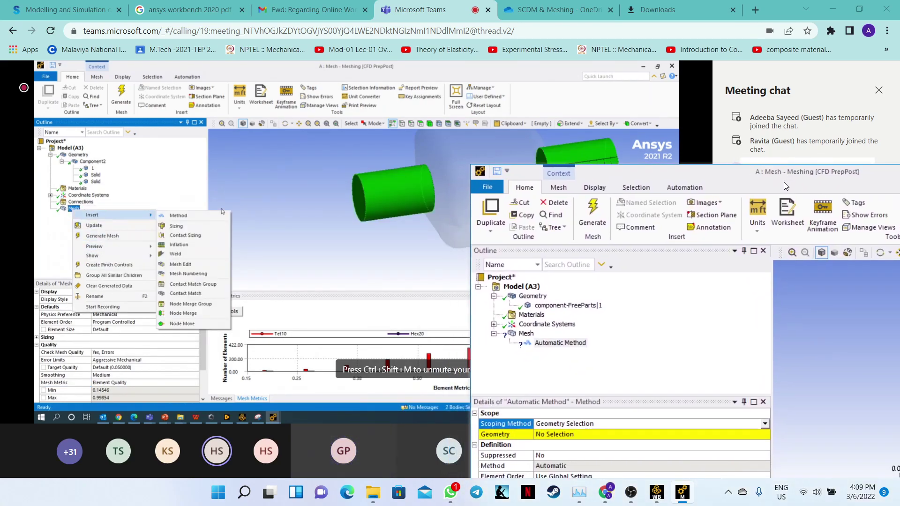
left_click(702, 330)
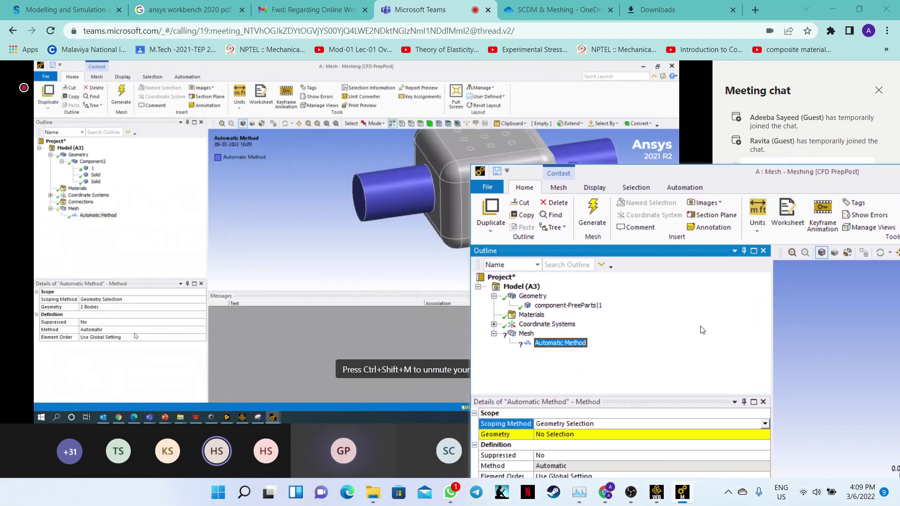
right_click(523, 335)
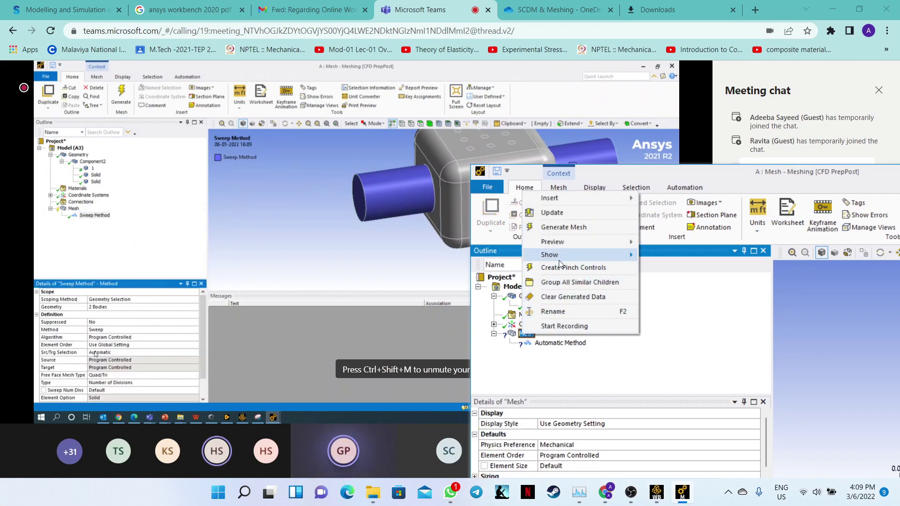
left_click(659, 254)
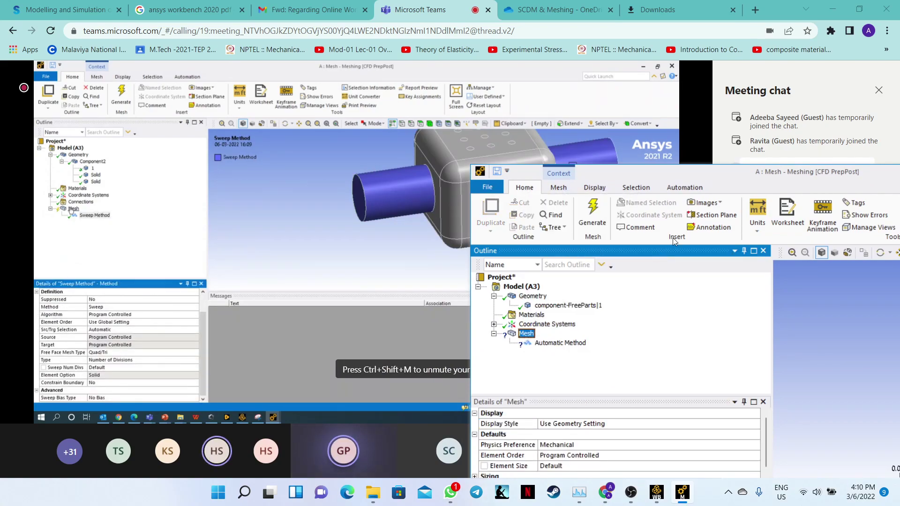
left_click_drag(710, 172, 686, 280)
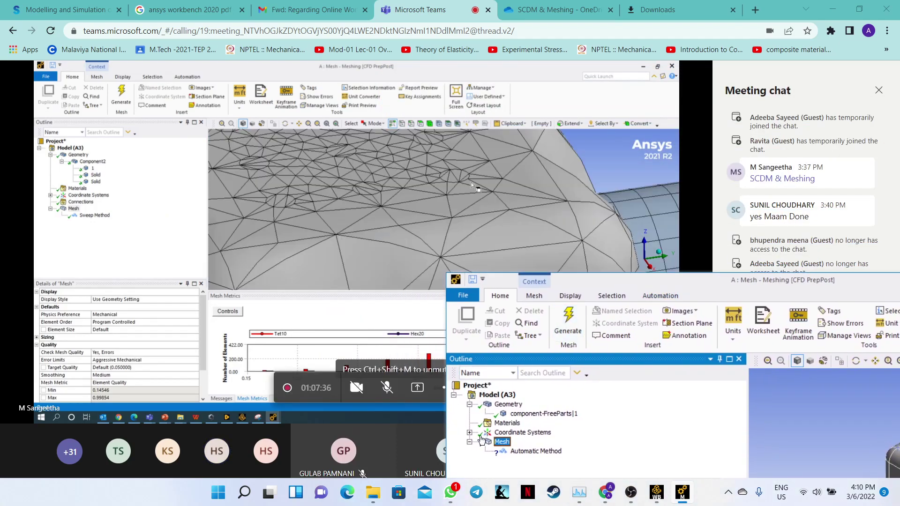
right_click(497, 442)
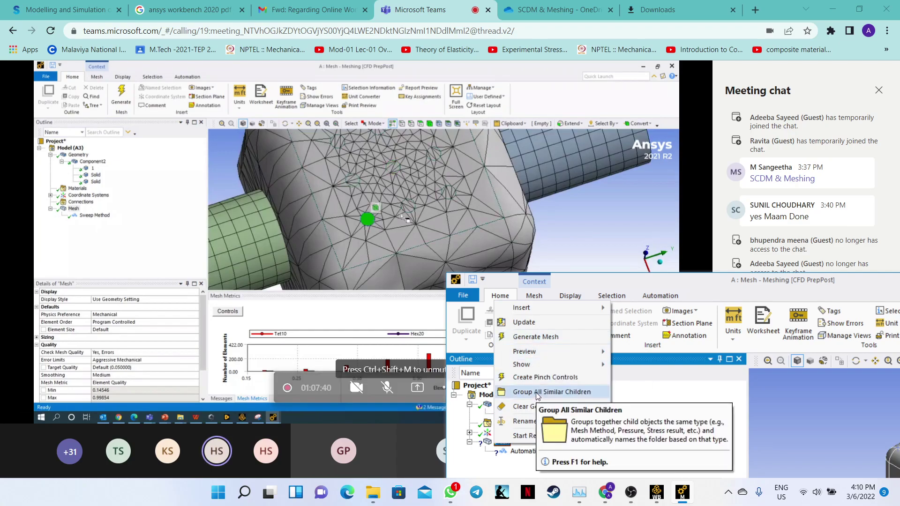
left_click(696, 394)
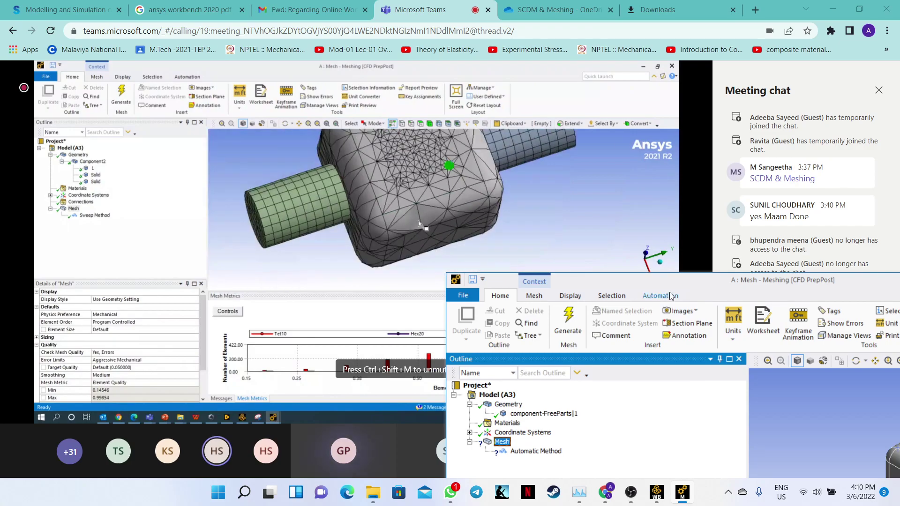
left_click_drag(675, 288, 451, 361)
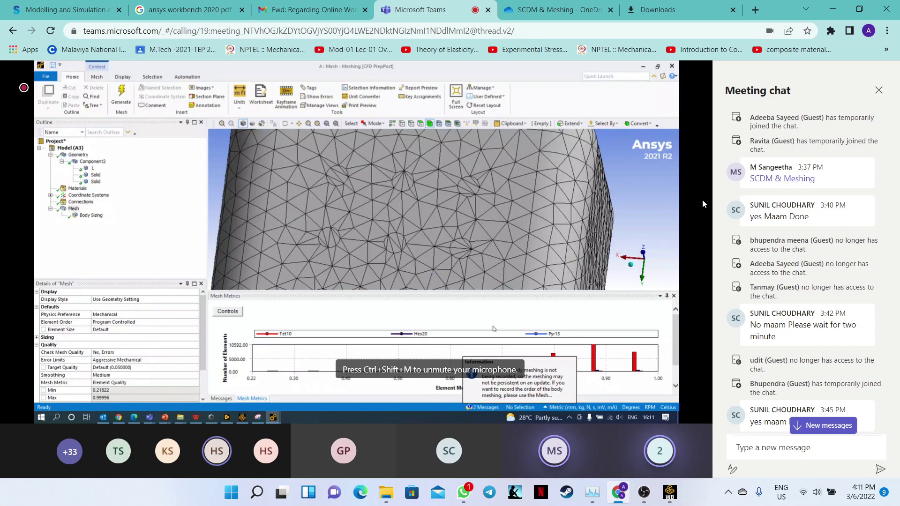
- Open the SCDM & Meshing OneDrive page and reload its file list
left_click(583, 10)
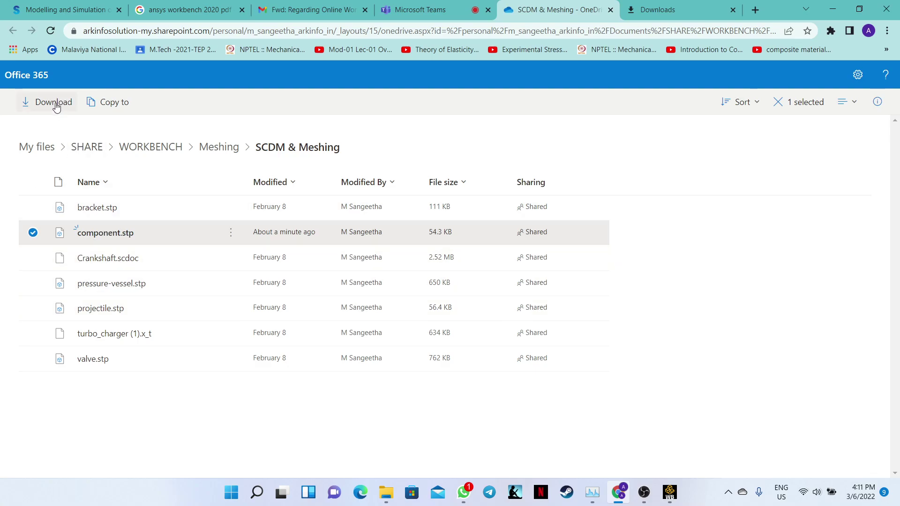
left_click(138, 31)
key("Return")
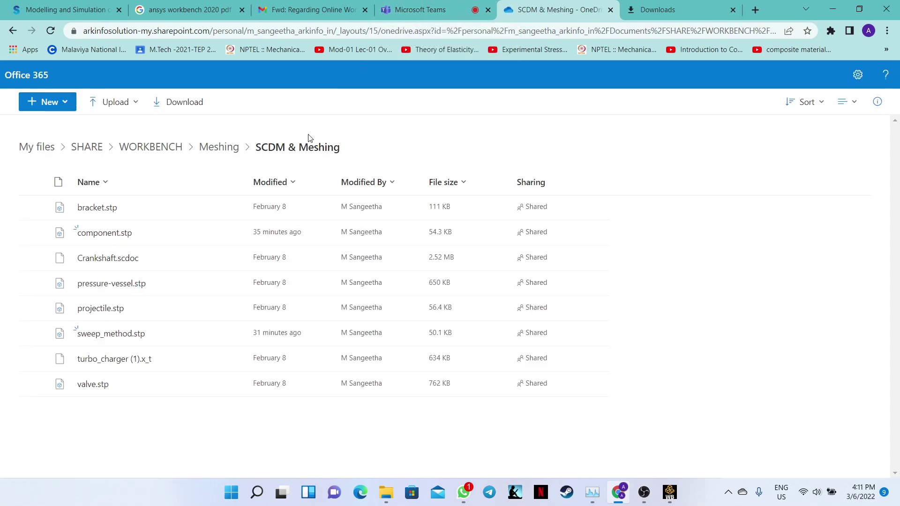
- Return to the Teams meeting and jump to the newest chat messages
left_click(416, 8)
mouse_move(428, 144)
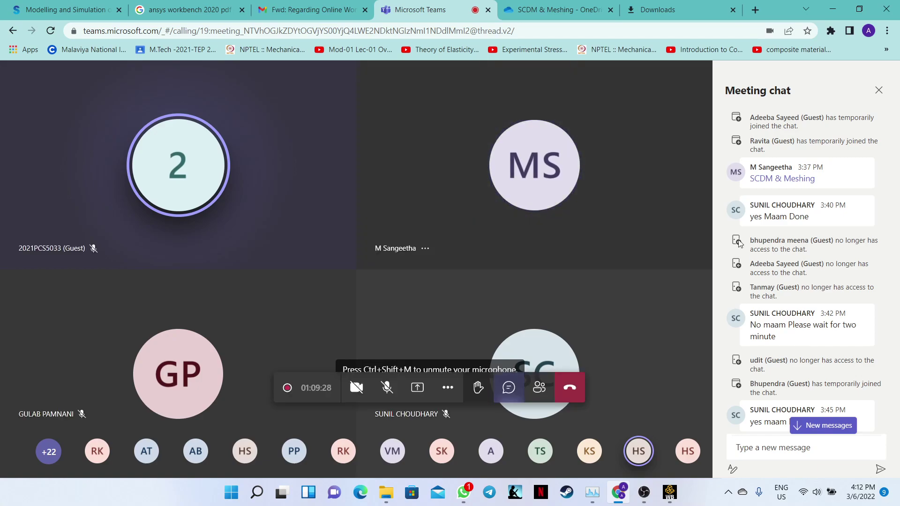
left_click(818, 433)
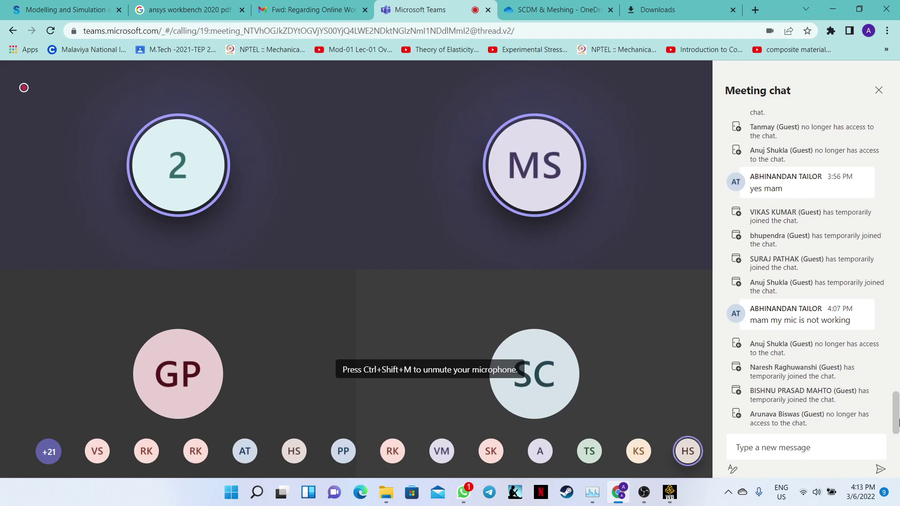
- Switch back to the OneDrive page and open the parent SHARE folder
left_click(564, 10)
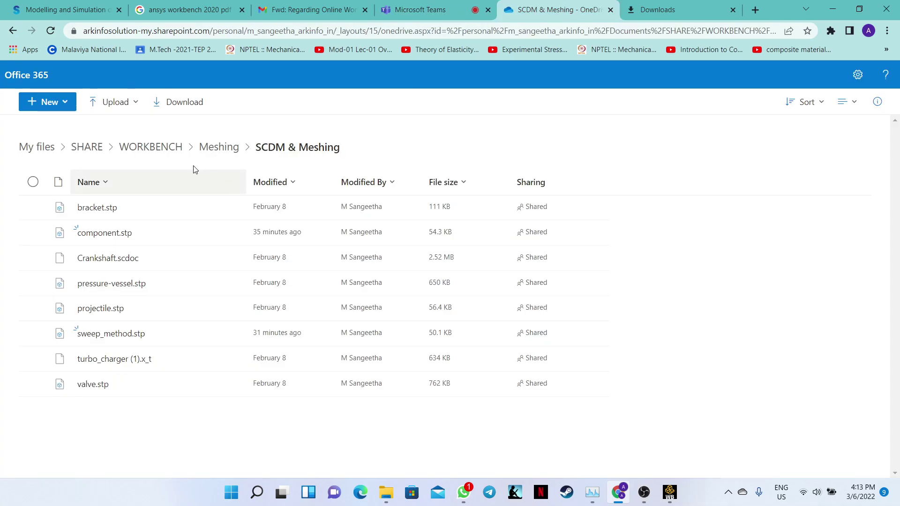
left_click(90, 152)
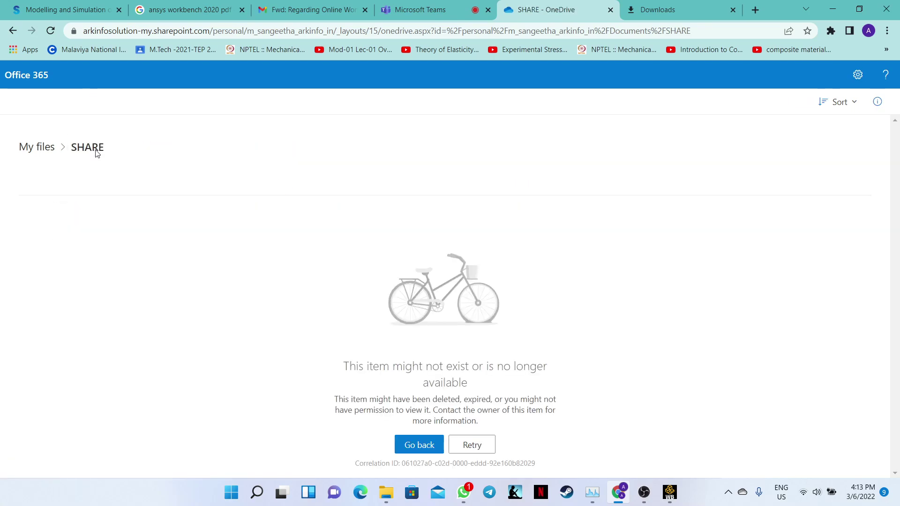
- Reload the SHARE folder page from its address and close it to return to the Teams meeting
left_click(228, 32)
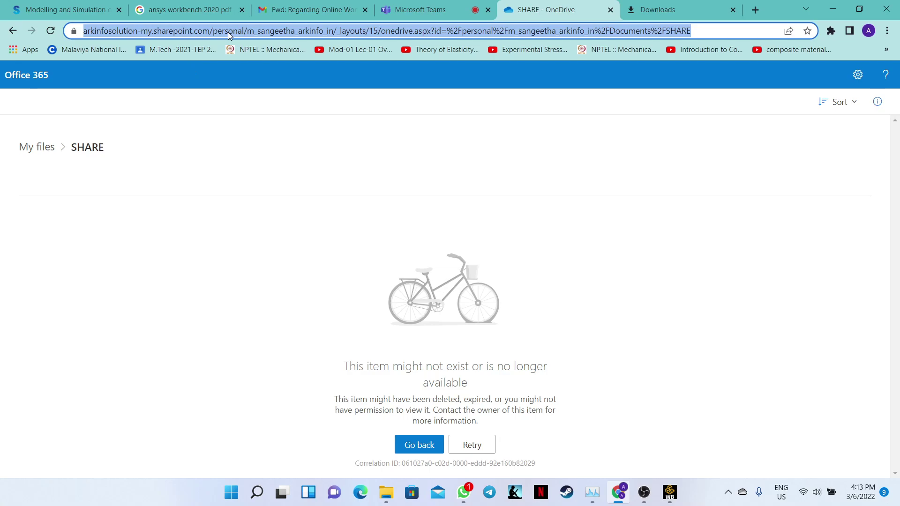
key("Return")
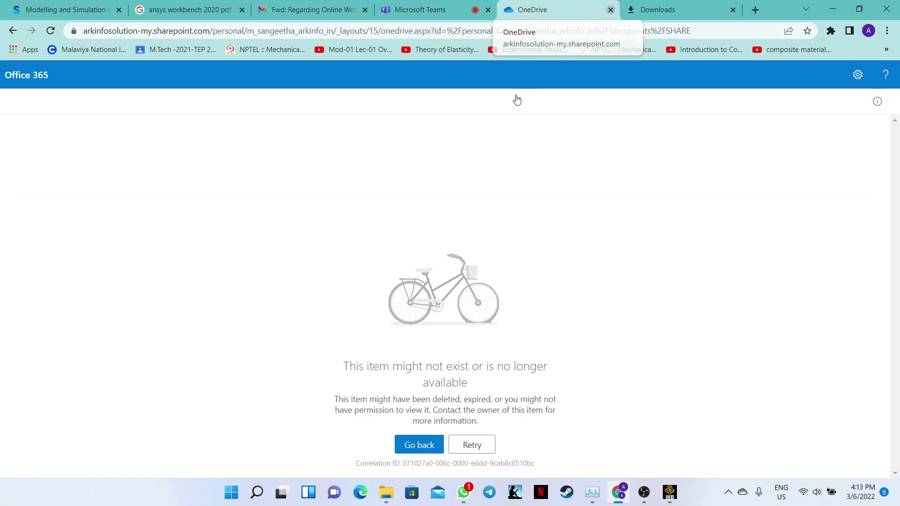
key("ctrl+w")
left_click(511, 4)
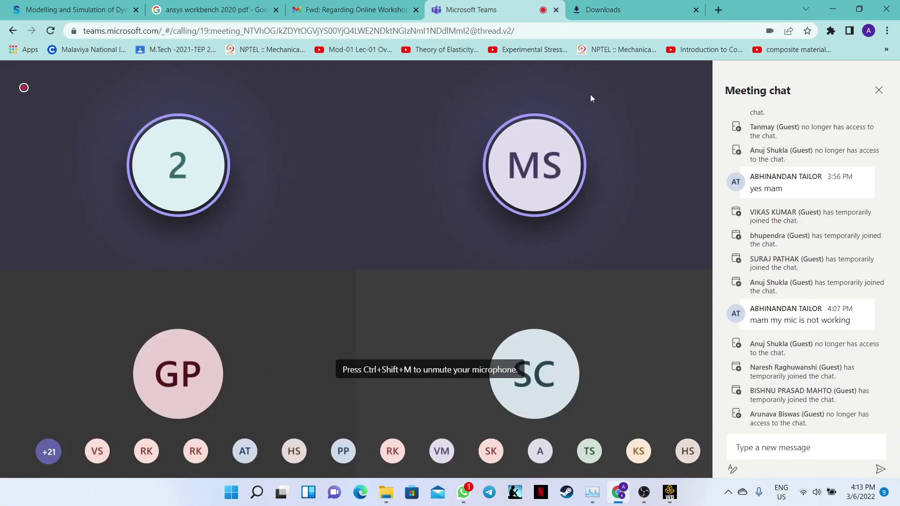
- Find the SCDM & Meshing link in the earlier meeting chat, open it in a new tab and view its files
left_click_drag(898, 422, 897, 318)
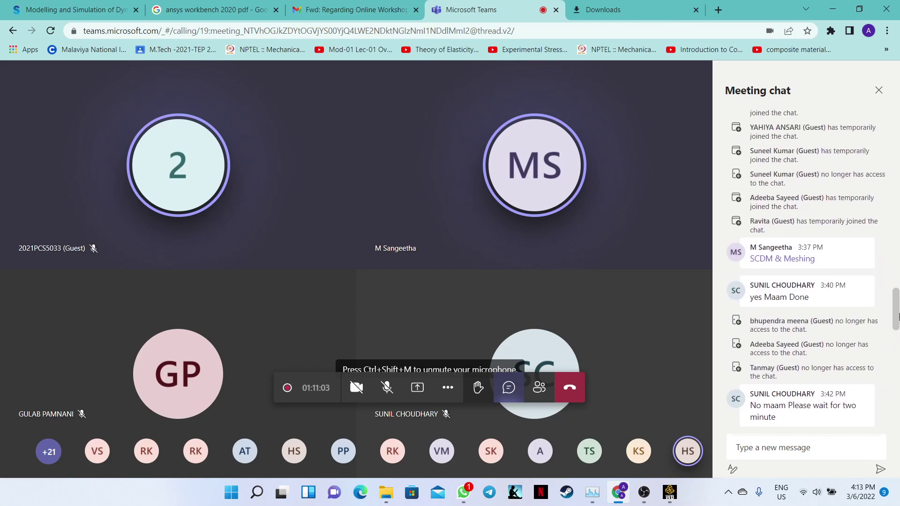
right_click(789, 264)
left_click(773, 265)
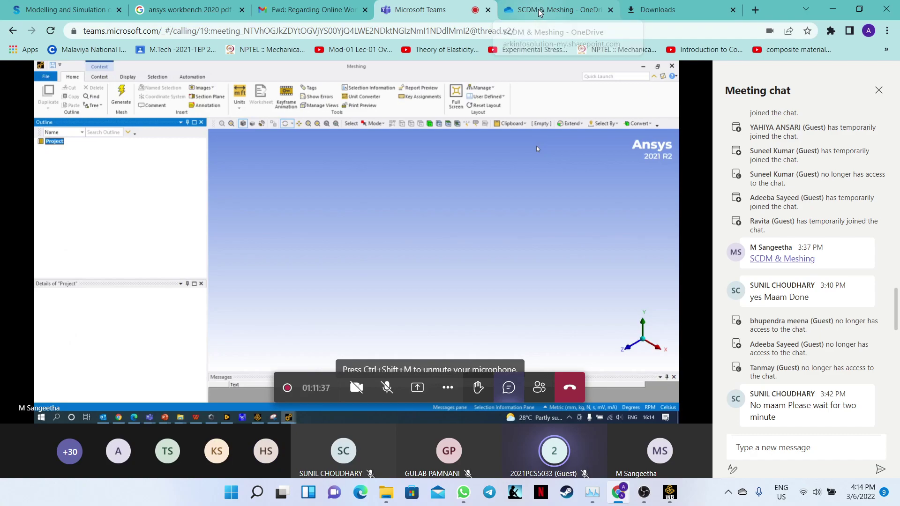
left_click(539, 13)
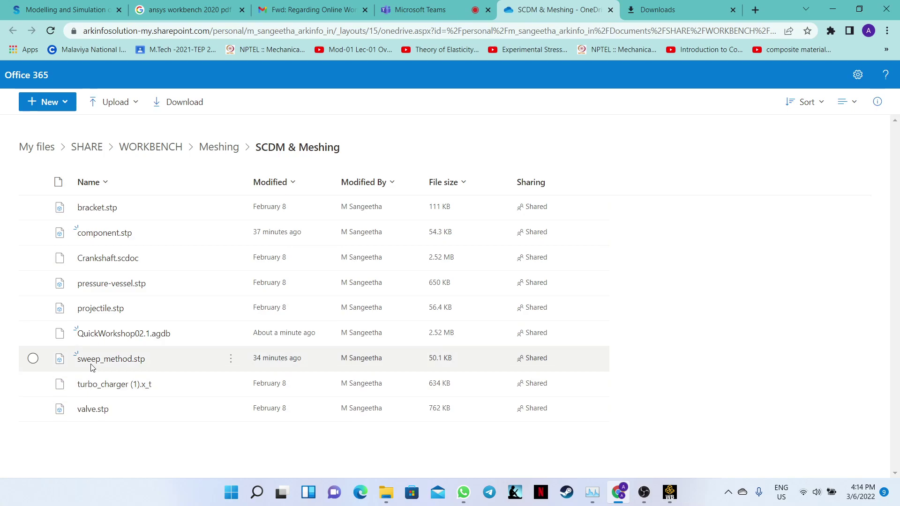
- Try to open the parent WORKBENCH and SHARE folders, retry loading SHARE, and close the OneDrive page
left_click(154, 147)
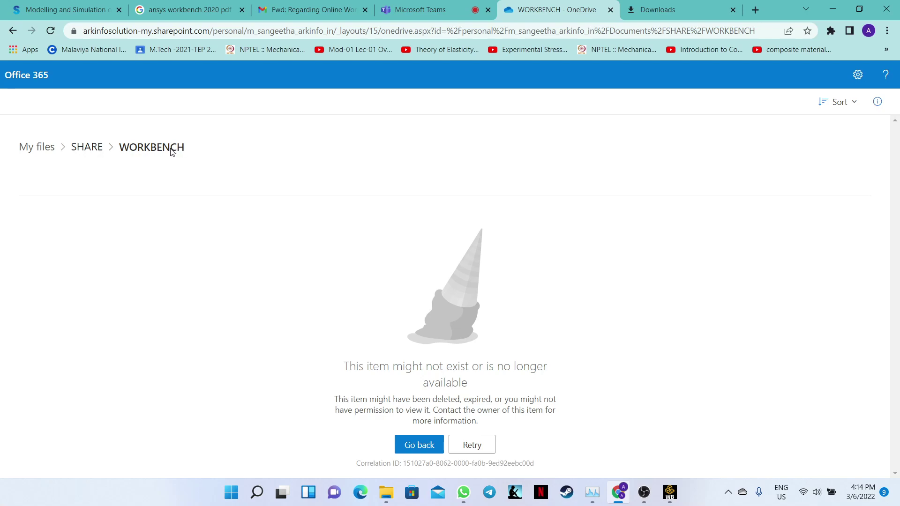
left_click(79, 154)
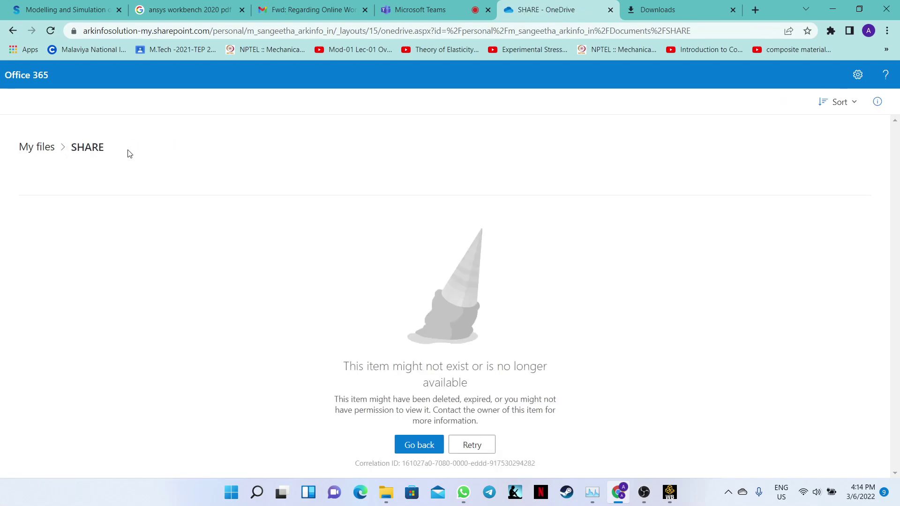
left_click(471, 443)
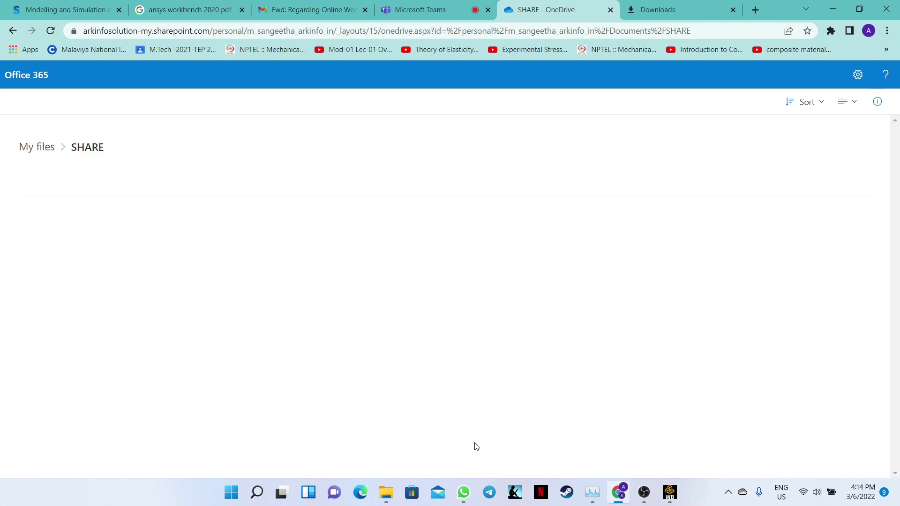
left_click(611, 10)
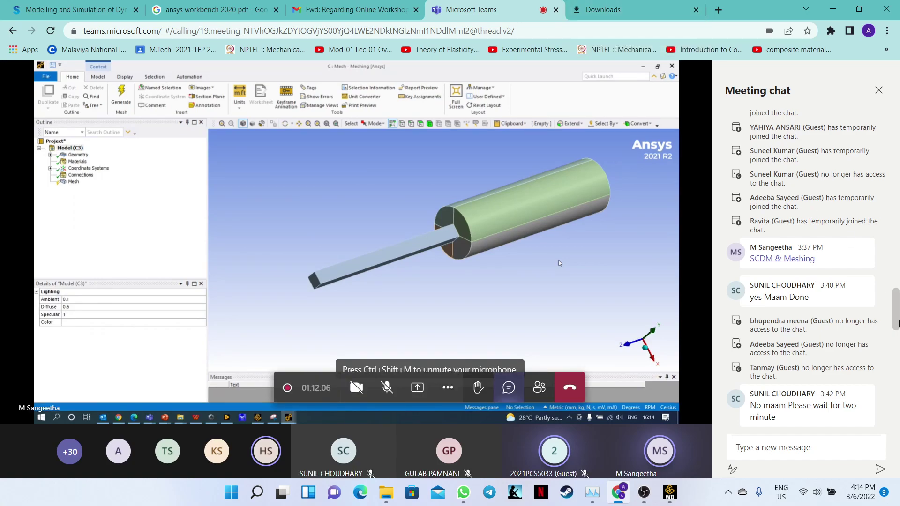
- Check the newest meeting chat messages and look through the list of meeting participants
left_click_drag(898, 323, 897, 428)
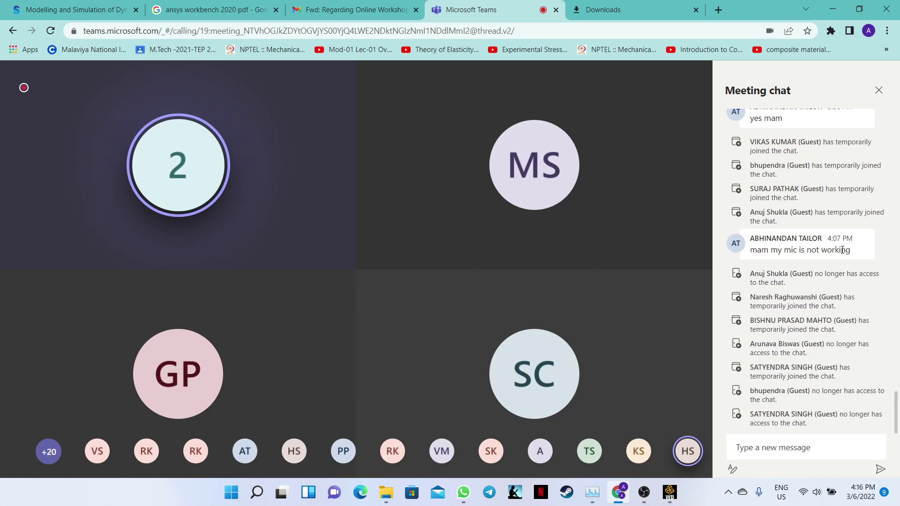
mouse_move(507, 257)
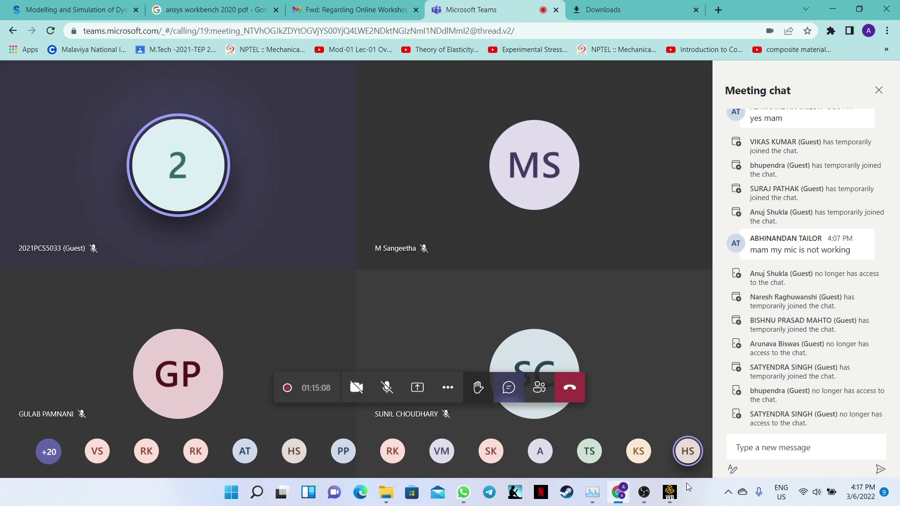
left_click(539, 388)
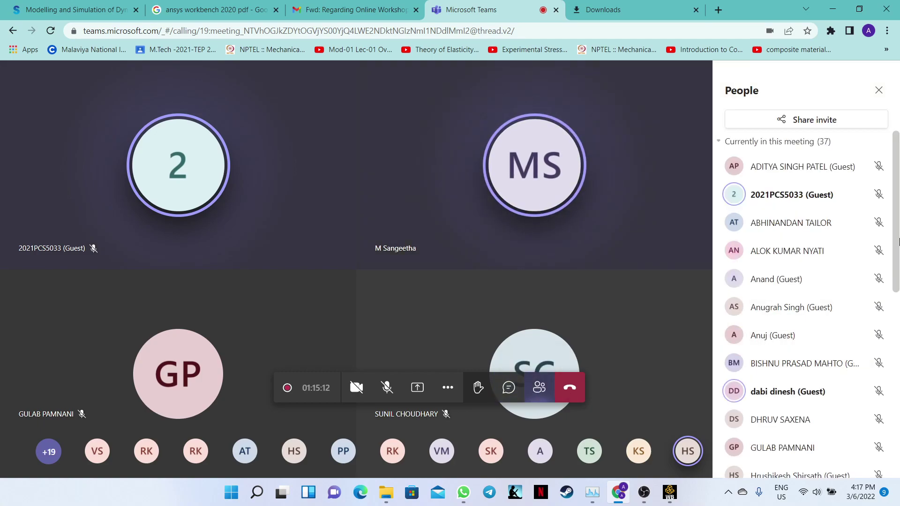
left_click_drag(899, 242, 899, 429)
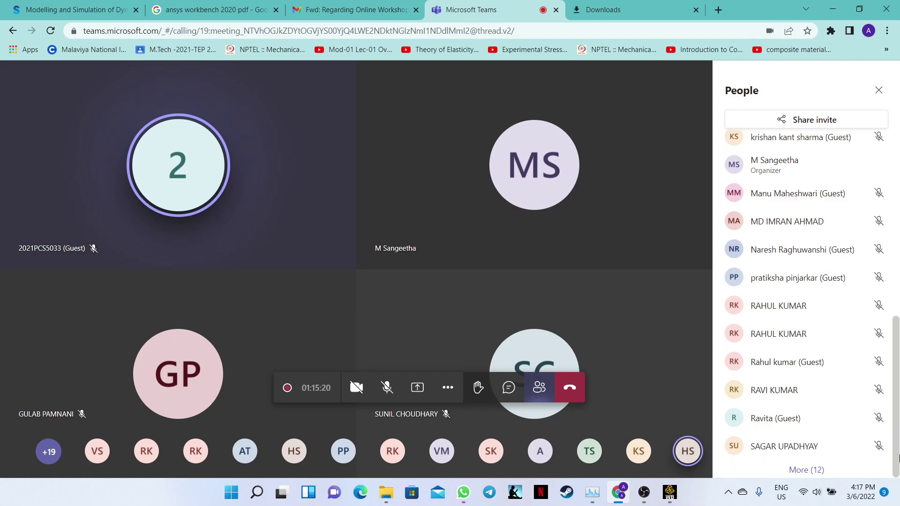
left_click_drag(899, 437, 899, 163)
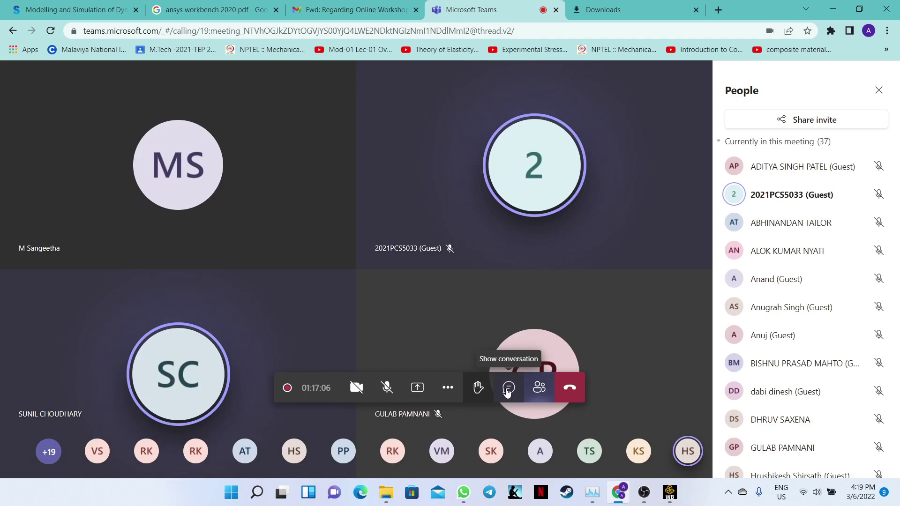
- Show the meeting chat again and look through it from the oldest to the newest messages
left_click(507, 389)
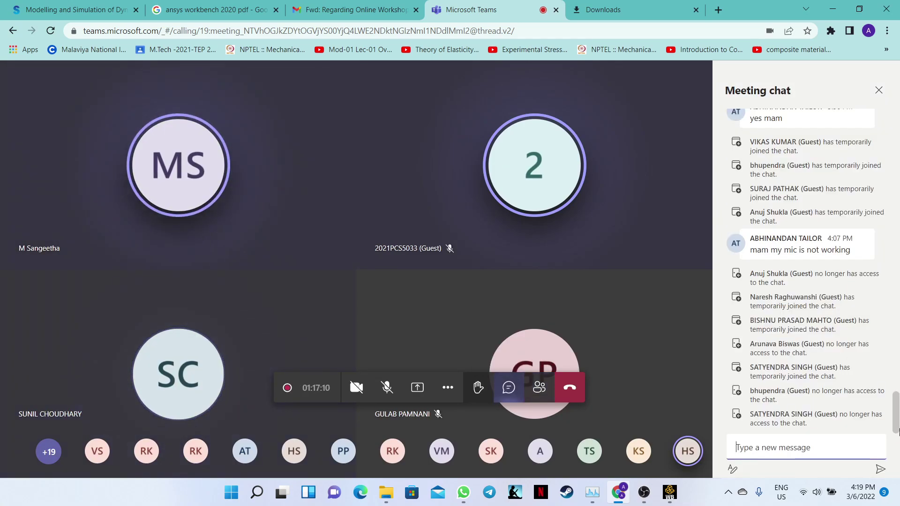
left_click_drag(897, 431, 896, 124)
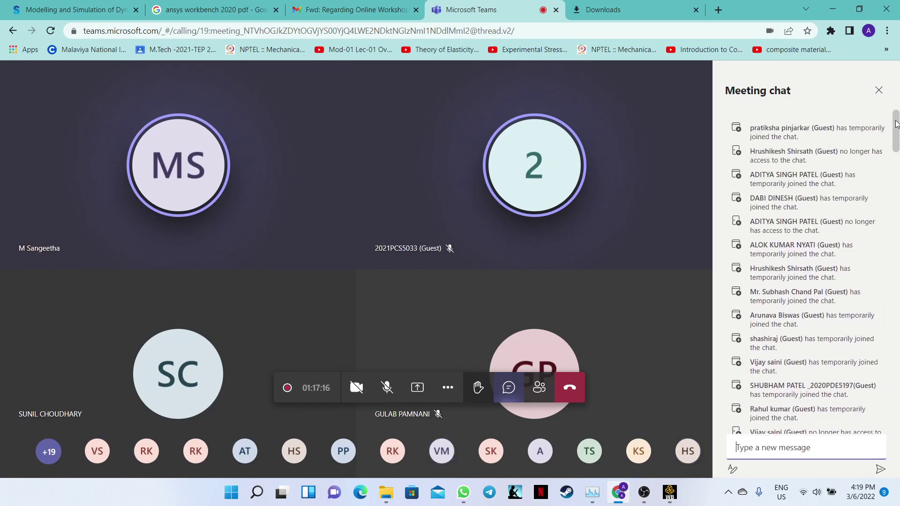
left_click_drag(897, 155, 899, 437)
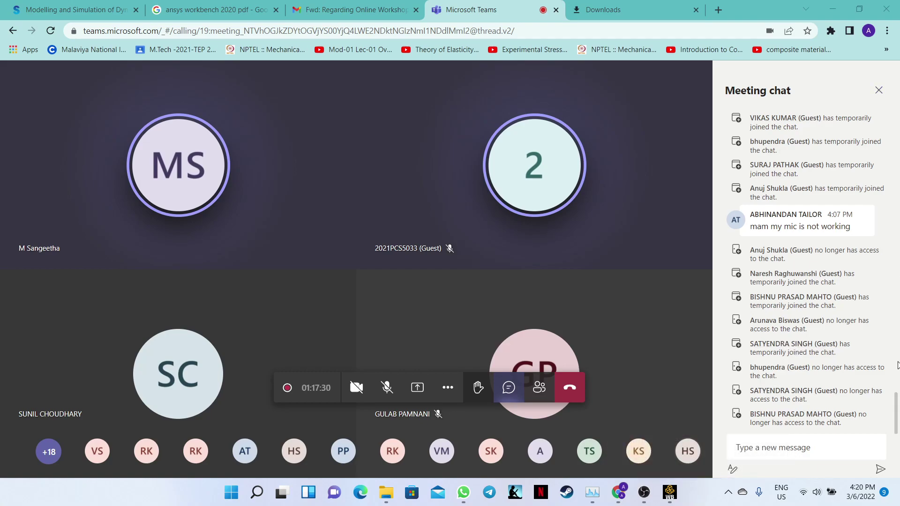
- Open the SCDM & Meshing link from the 3:37 PM chat message in a new tab and switch to it
left_click_drag(898, 400, 894, 294)
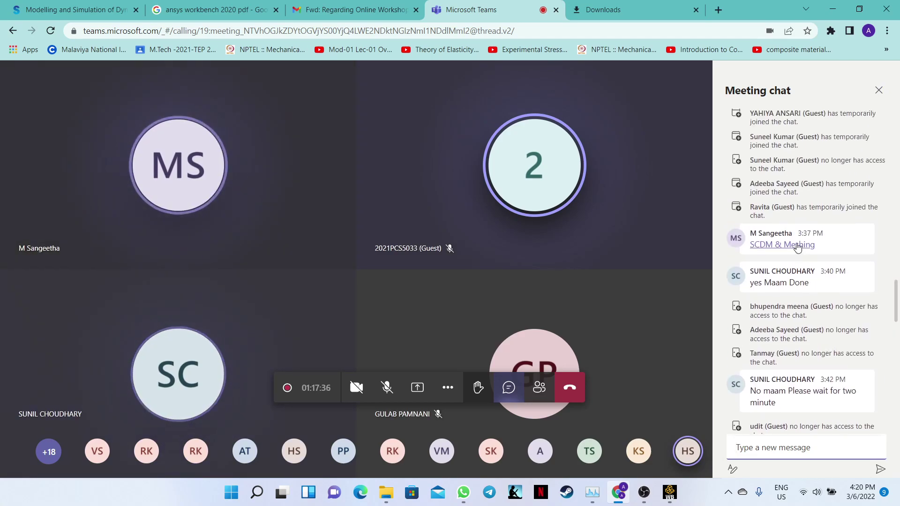
right_click(798, 249)
left_click(764, 252)
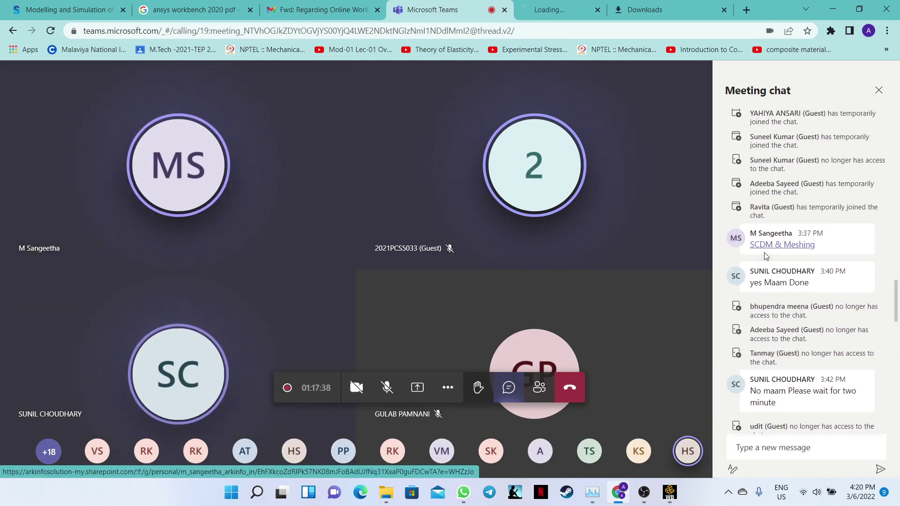
left_click(528, 8)
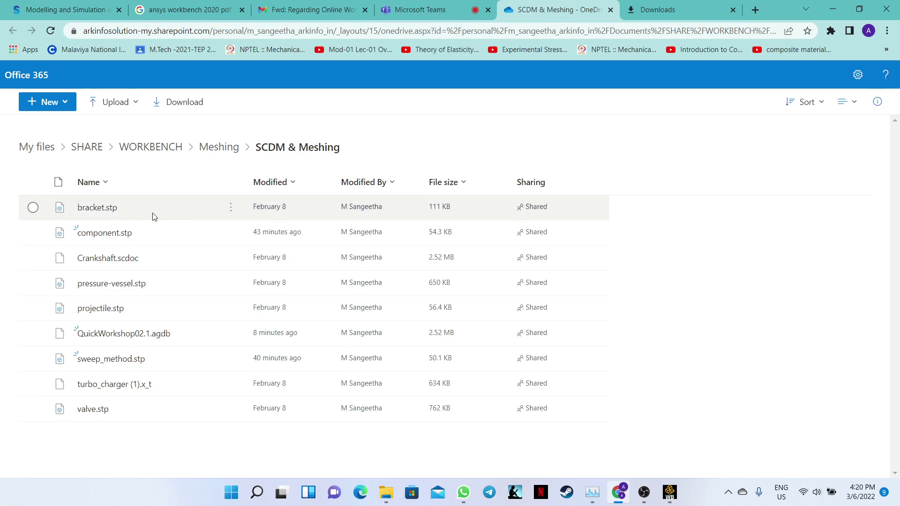
- Download the QuickWorkshop02.1.agdb file from the SCDM & Meshing folder
left_click(33, 334)
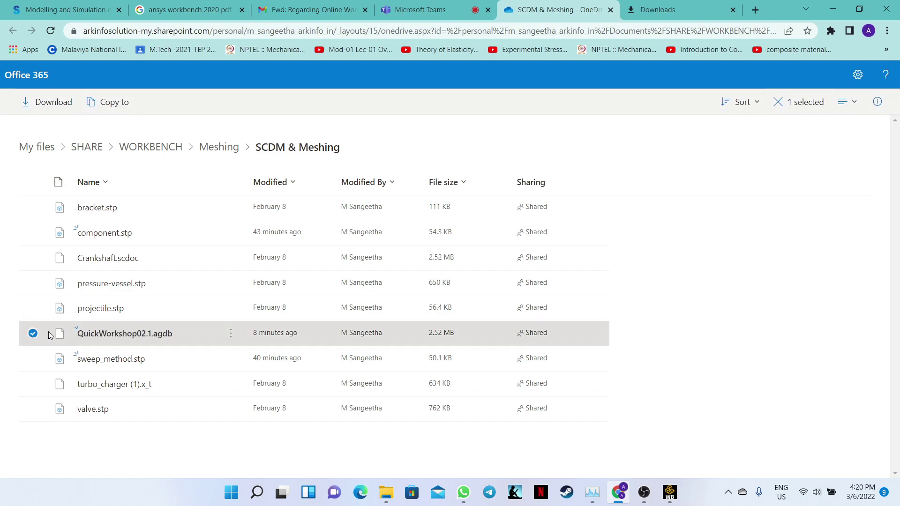
right_click(116, 338)
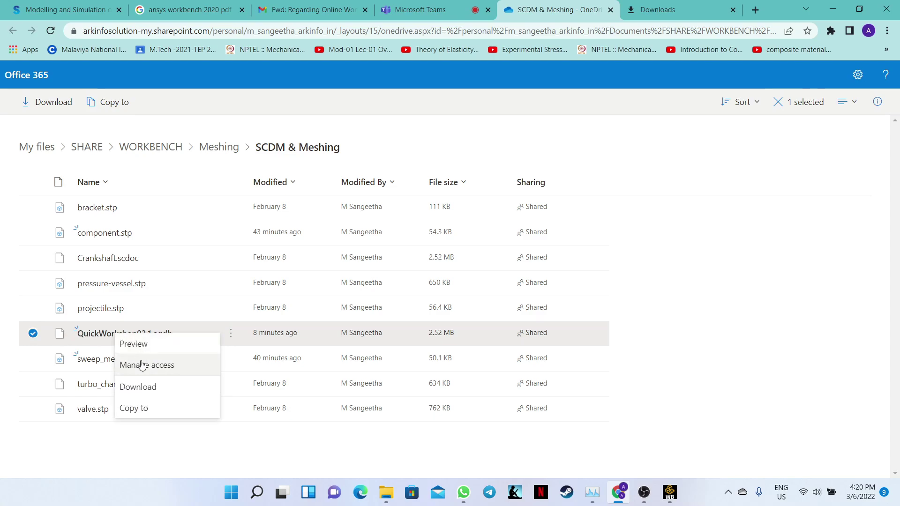
left_click(143, 392)
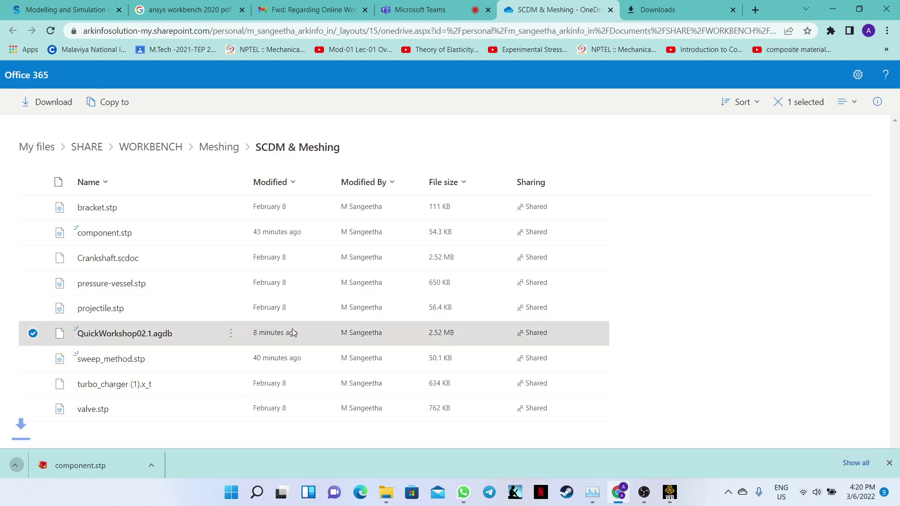
- Show the browser's Downloads page and arrange its window beside the Meshing folder in File Explorer
left_click(401, 10)
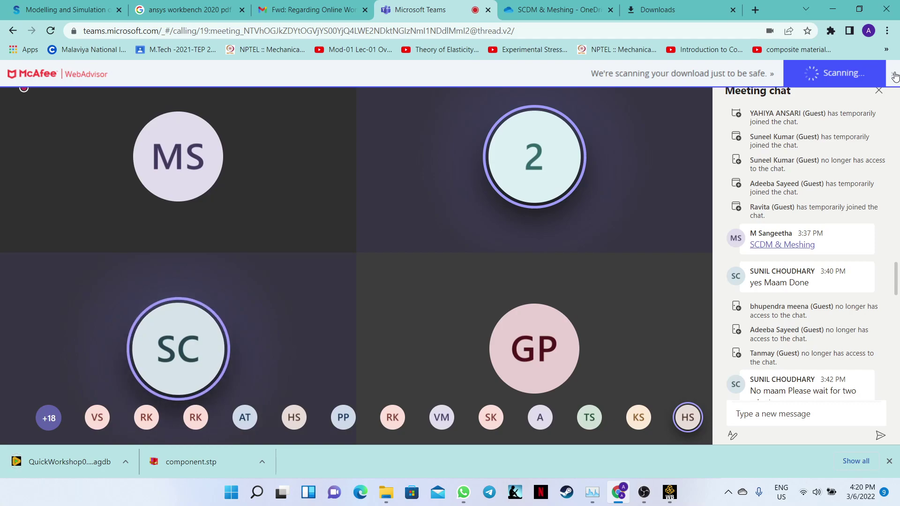
left_click(671, 5)
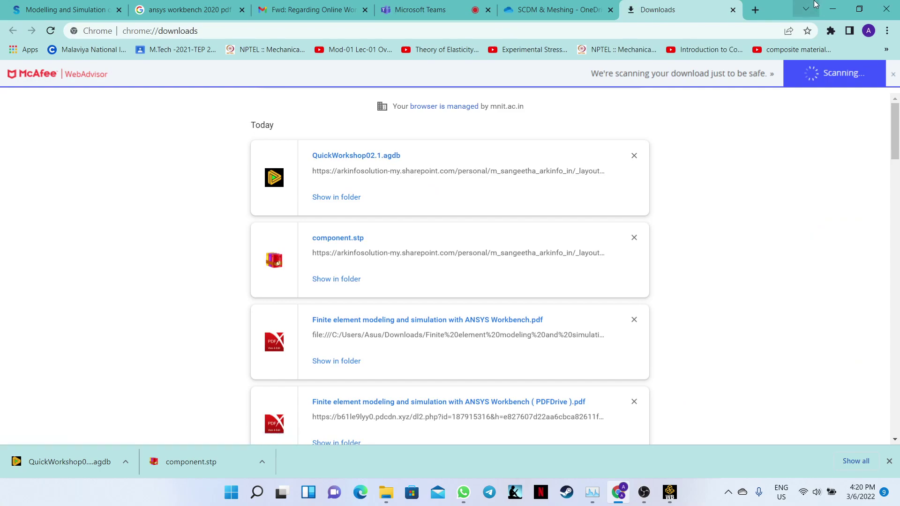
left_click_drag(771, 10, 532, 91)
left_click(799, 47)
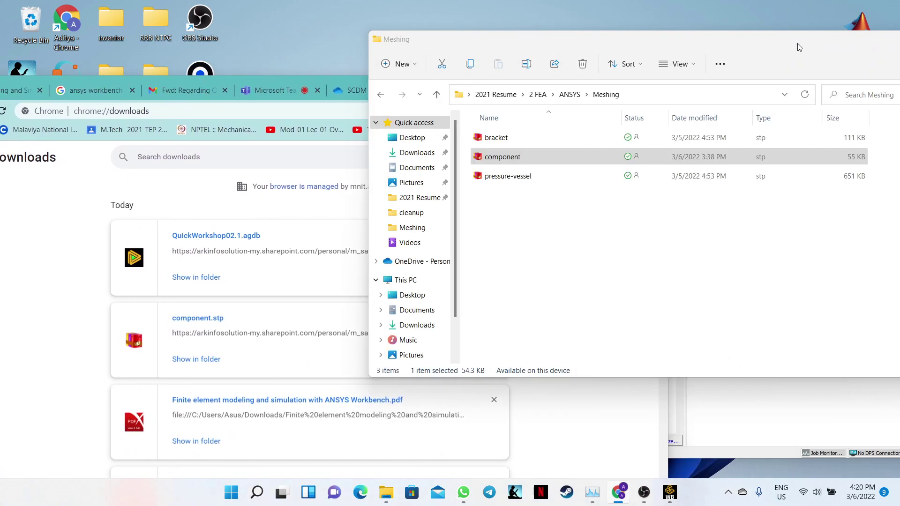
left_click_drag(797, 43, 726, 47)
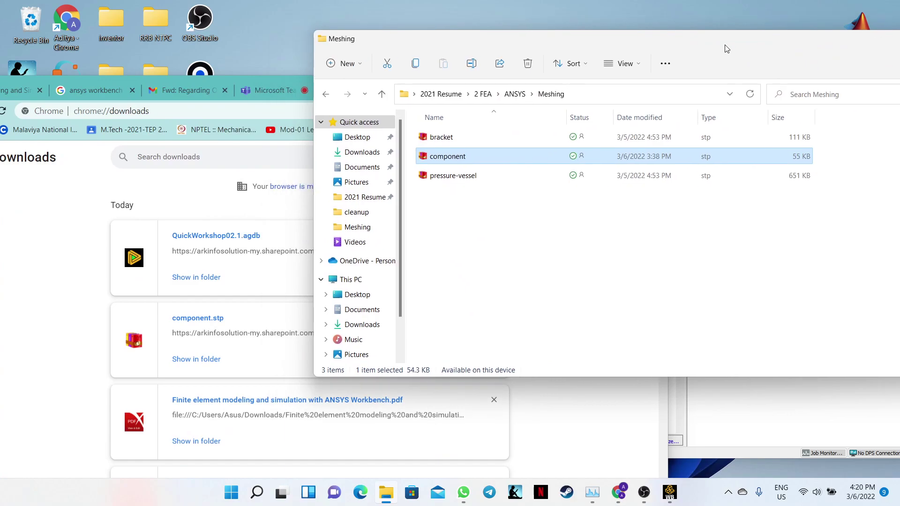
- Copy QuickWorkshop02.1.agdb from the downloads list into the ANSYS > Meshing folder
left_click(215, 234)
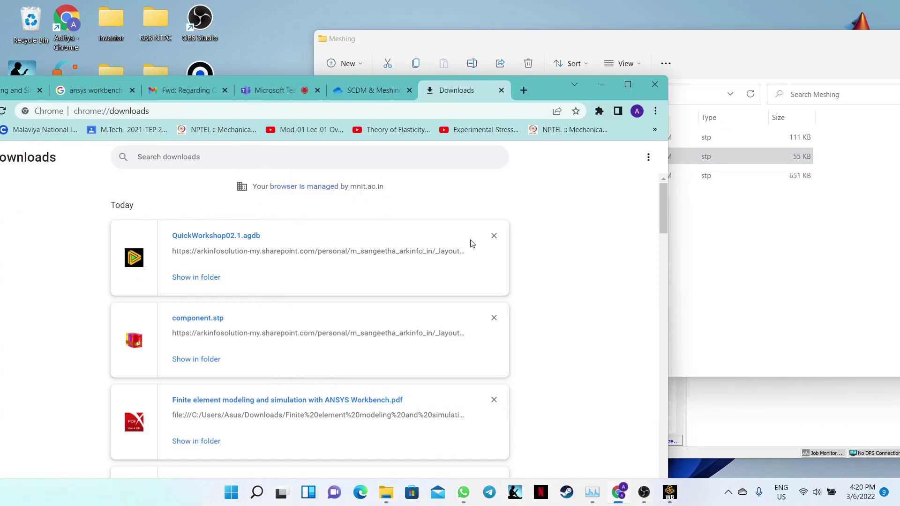
left_click_drag(471, 243, 761, 269)
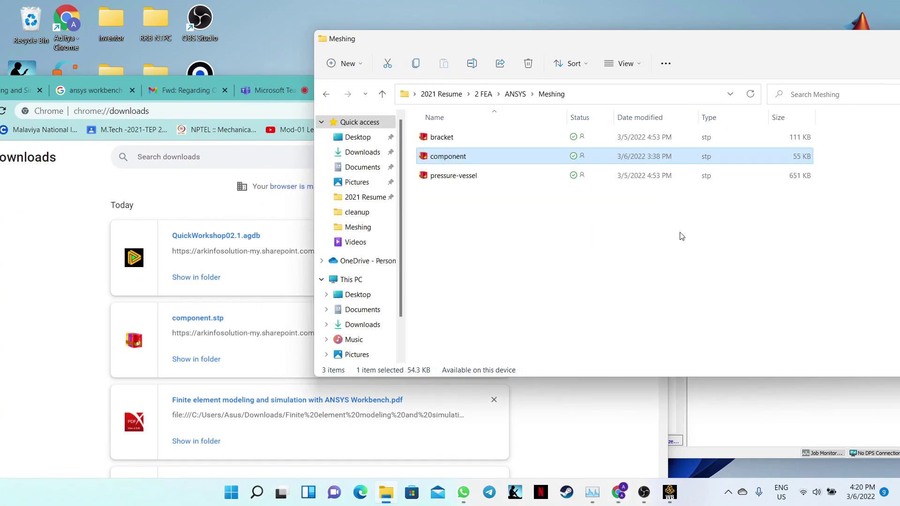
left_click(80, 188)
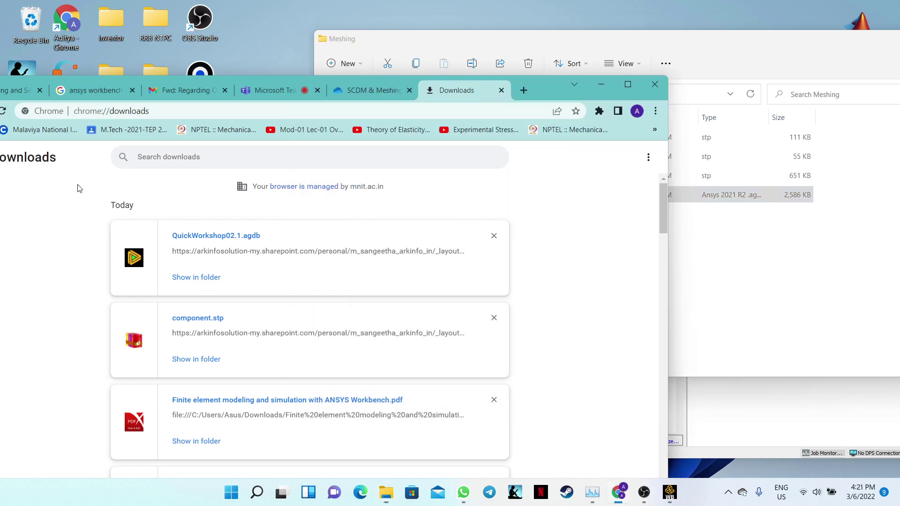
- Maximize the browser, return to the Teams meeting and dismiss the download bar
left_click(616, 87)
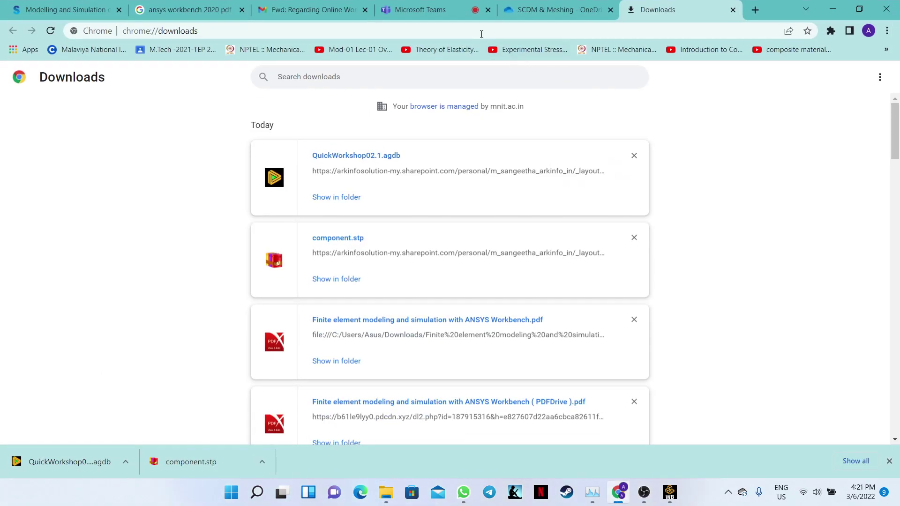
left_click(451, 8)
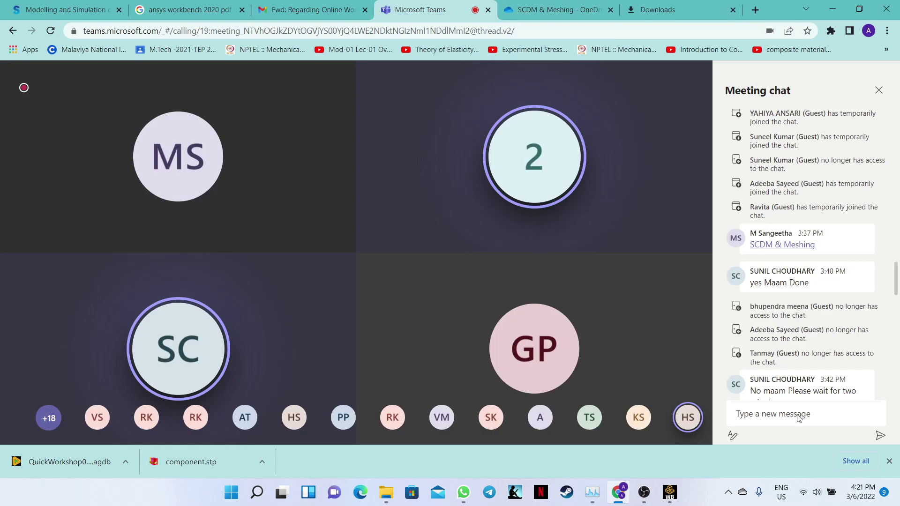
left_click(890, 462)
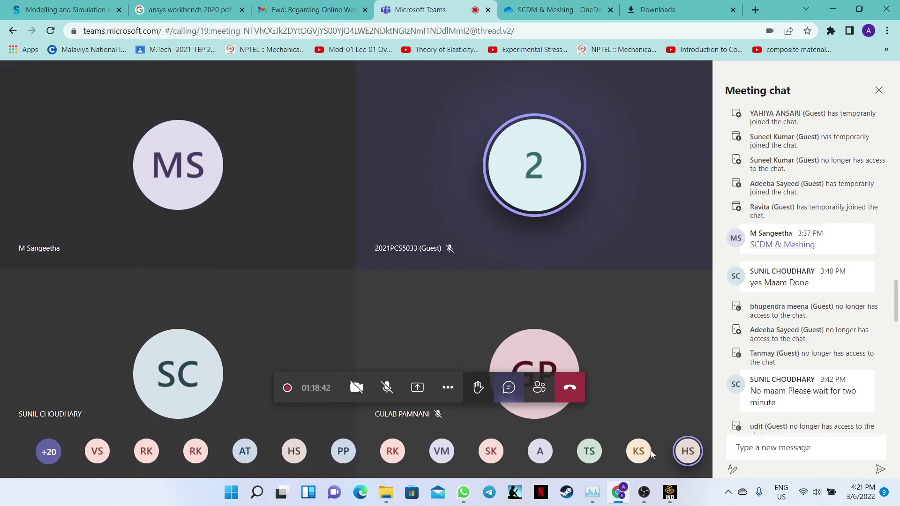
- Switch to Ansys Workbench and delete the existing Mesh system from the Project Schematic
left_click(667, 500)
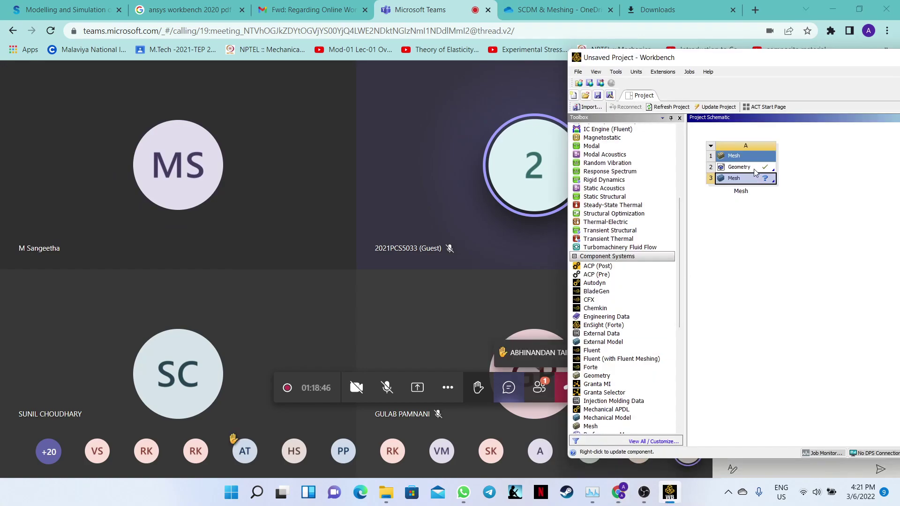
left_click(712, 146)
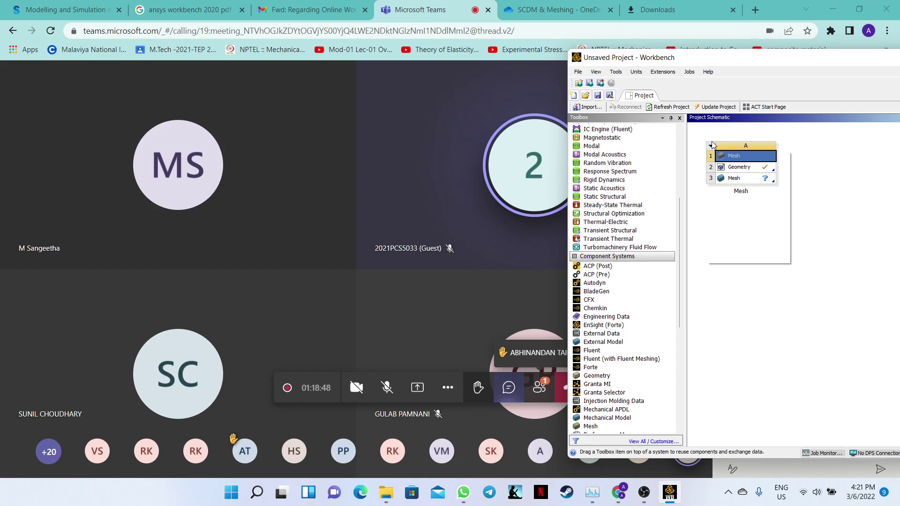
left_click(733, 217)
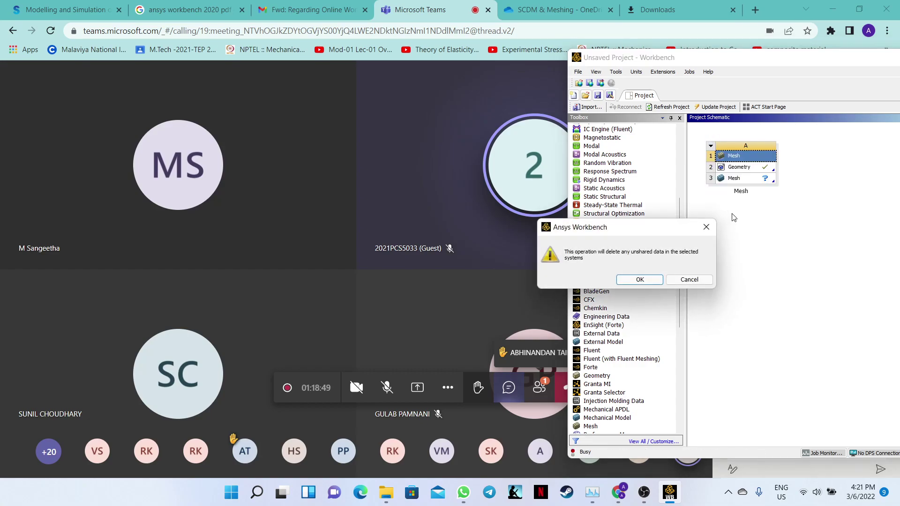
left_click(662, 279)
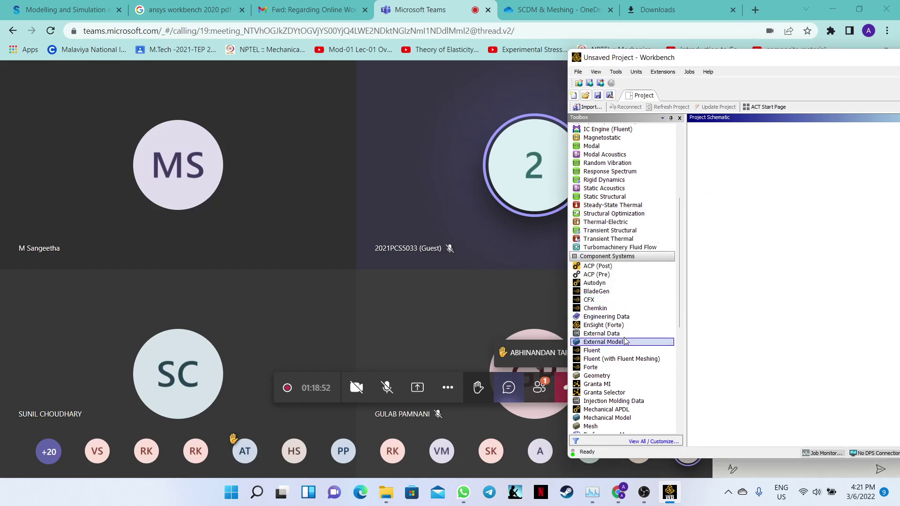
- Add a new Mesh component system to the empty Project Schematic
left_click_drag(680, 247, 682, 266)
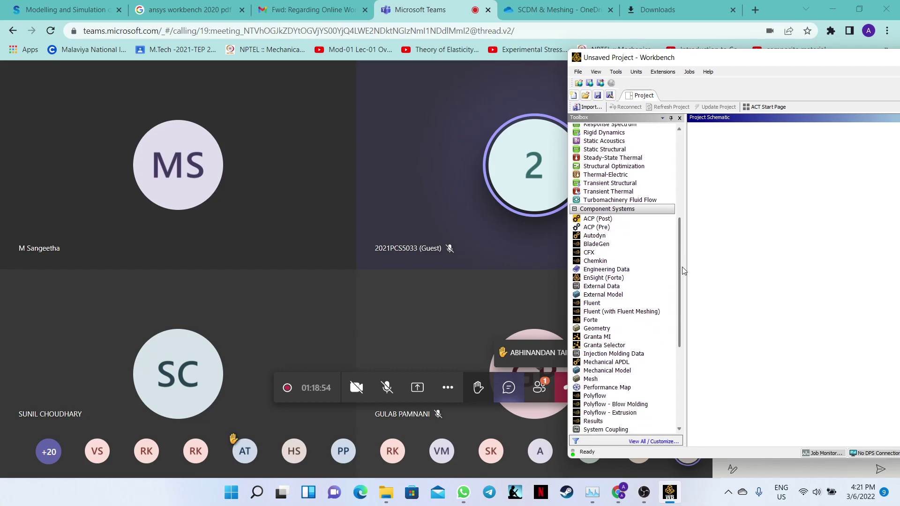
left_click_drag(591, 379, 593, 380)
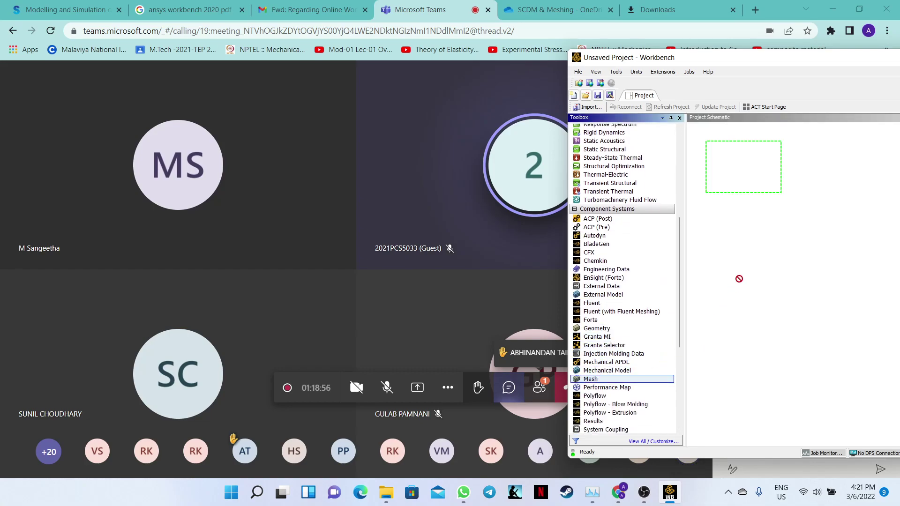
left_click_drag(739, 278, 757, 172)
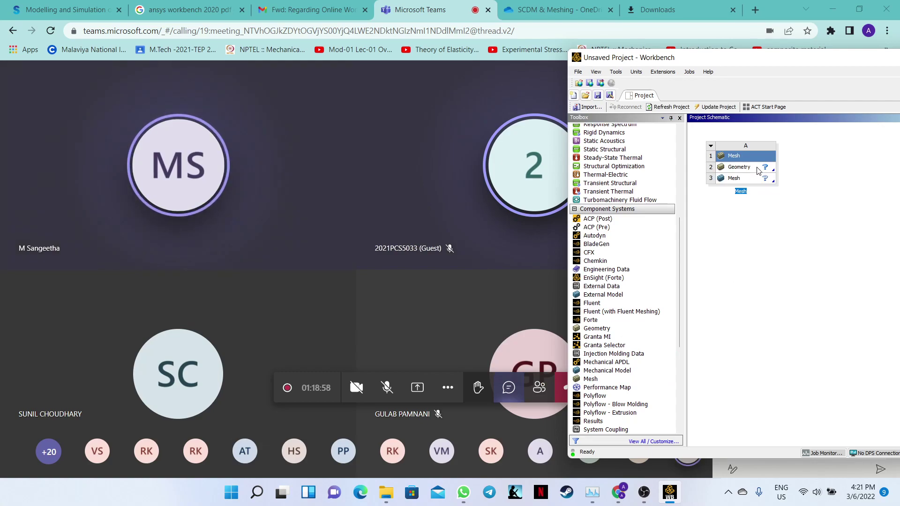
- Import QuickWorkshop02.1 from the ANSYS > Meshing folder as the Mesh system's geometry and open its Mesh cell for editing
left_click(758, 169)
right_click(758, 170)
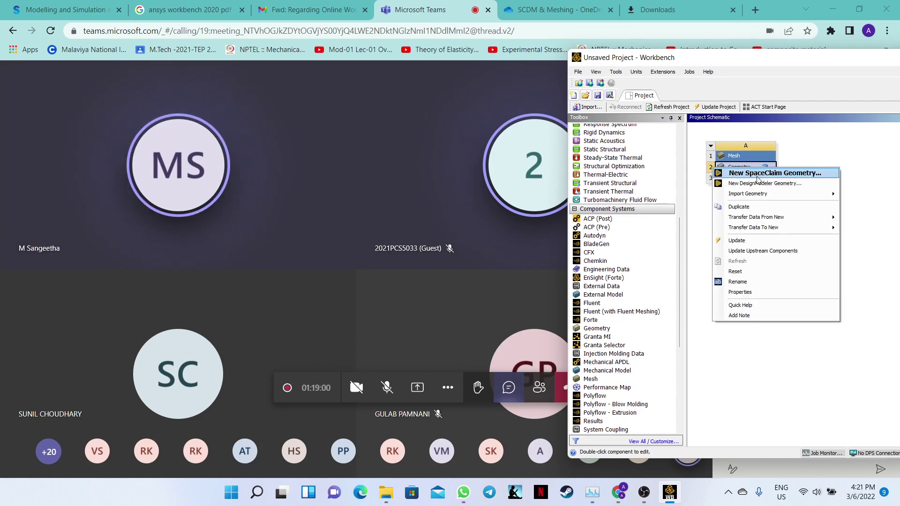
mouse_move(759, 197)
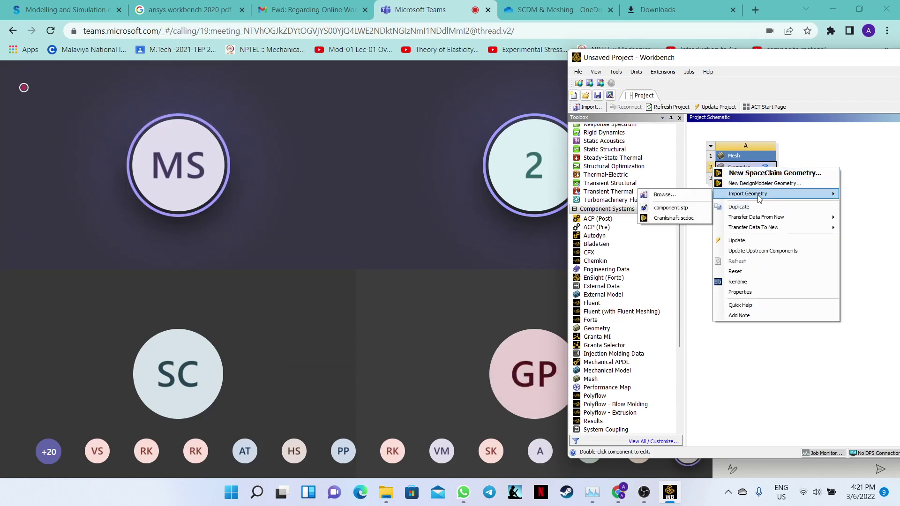
left_click(677, 197)
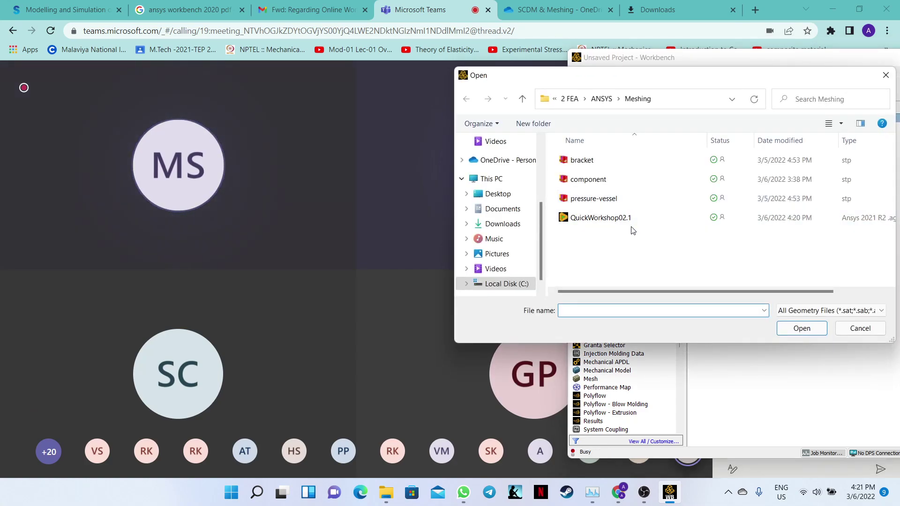
left_click(632, 219)
left_click(802, 328)
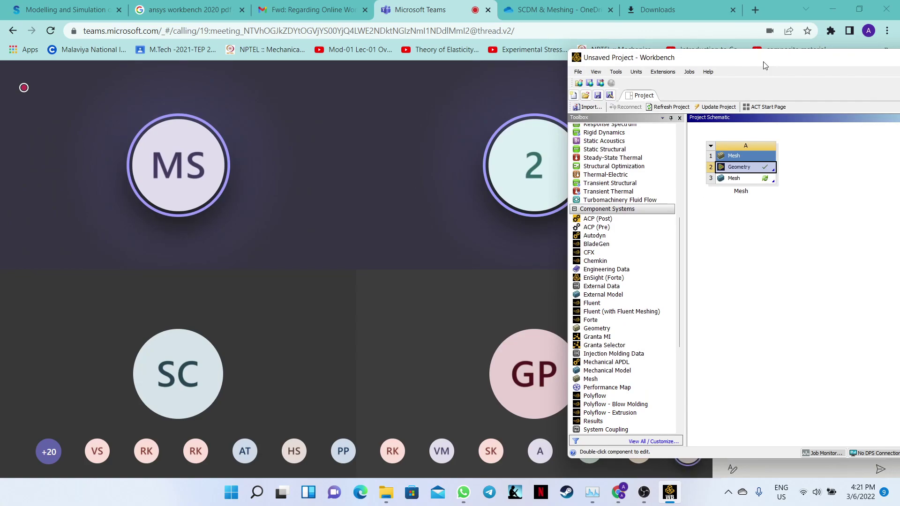
right_click(748, 178)
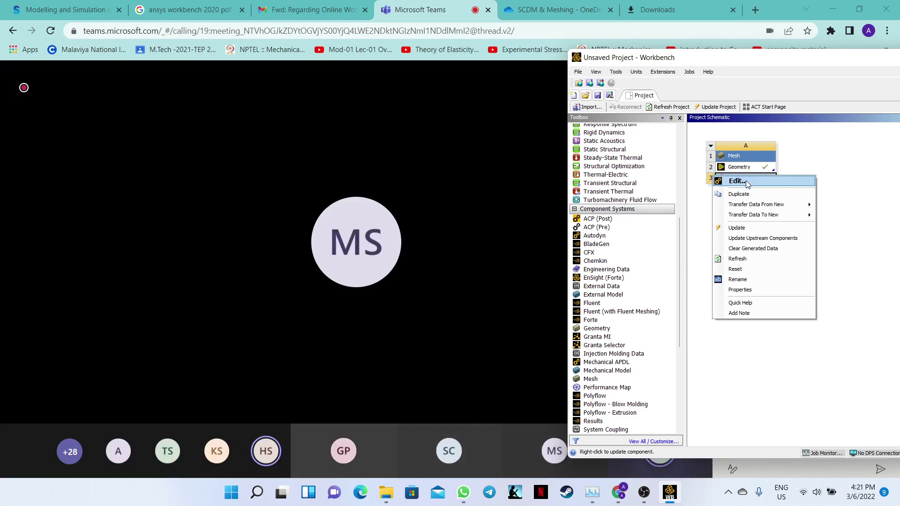
left_click(737, 181)
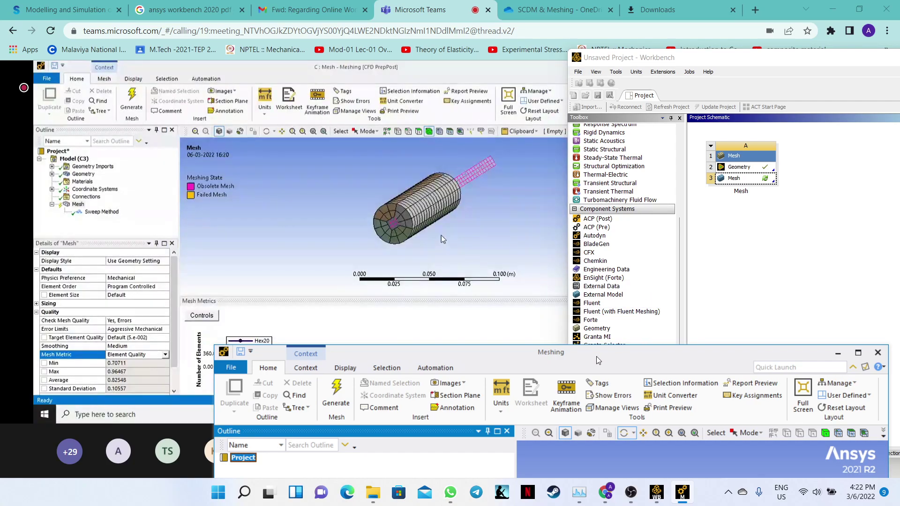
- Return to the Teams meeting and snap its browser window to the left half of the screen
left_click(498, 262)
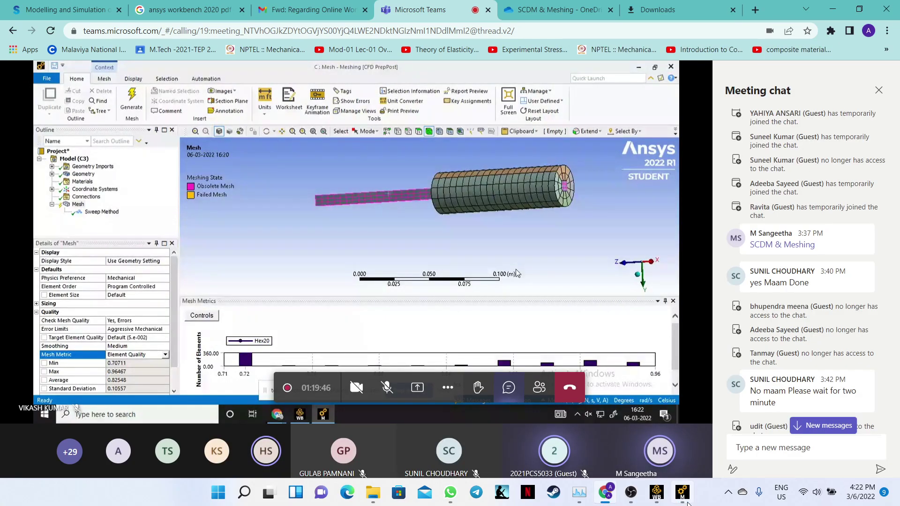
mouse_move(687, 504)
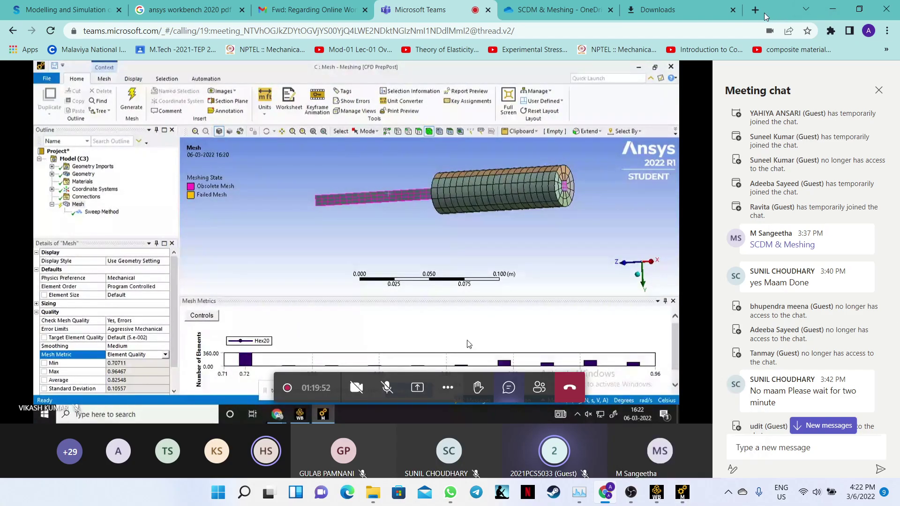
left_click_drag(772, 14, 1, 60)
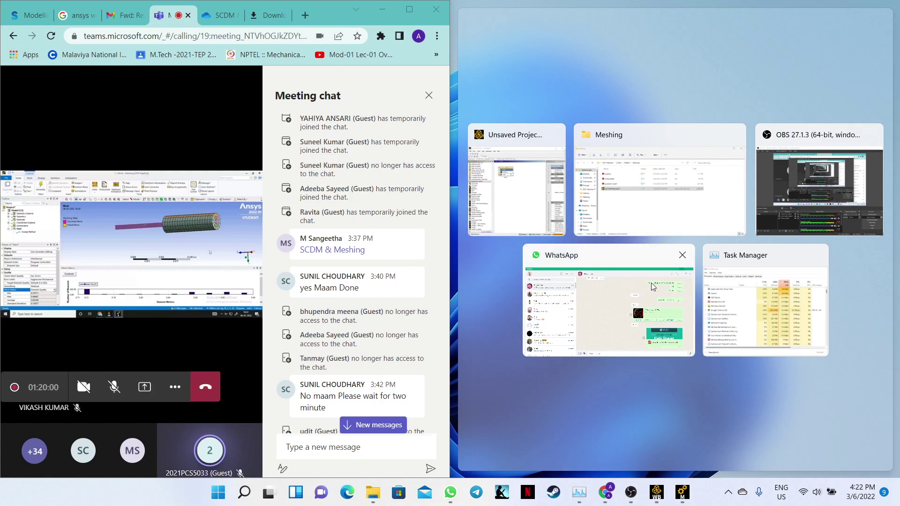
left_click(680, 493)
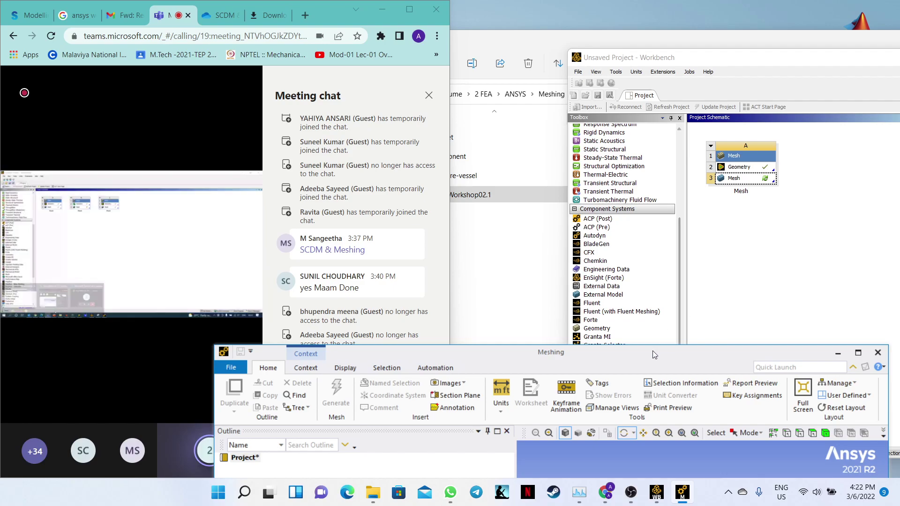
left_click(722, 273)
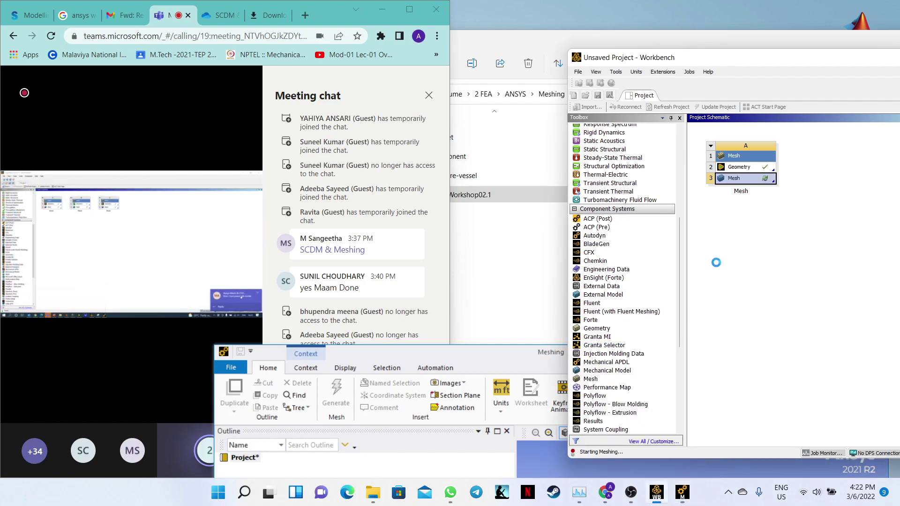
left_click(535, 41)
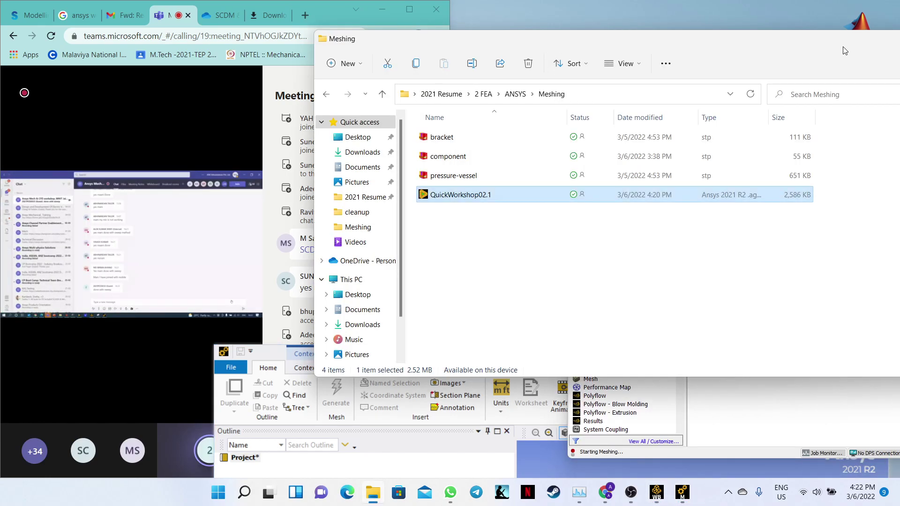
left_click(763, 439)
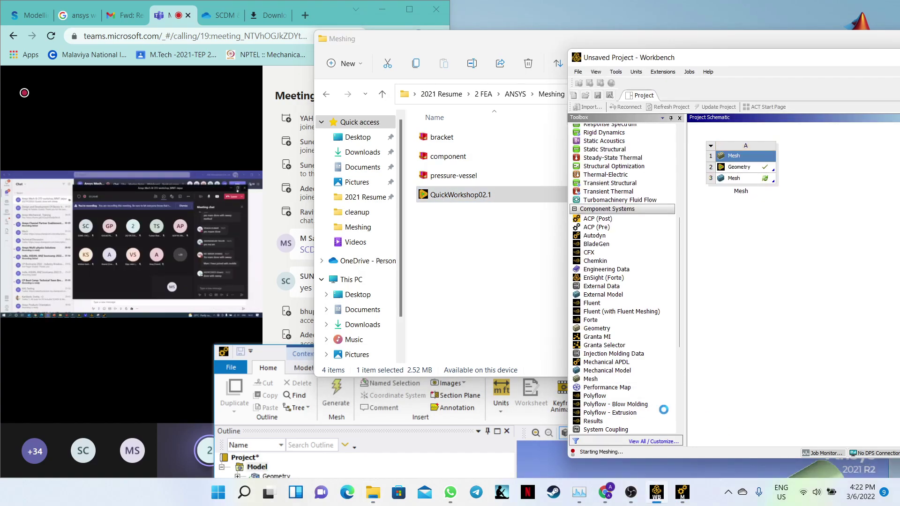
left_click(467, 421)
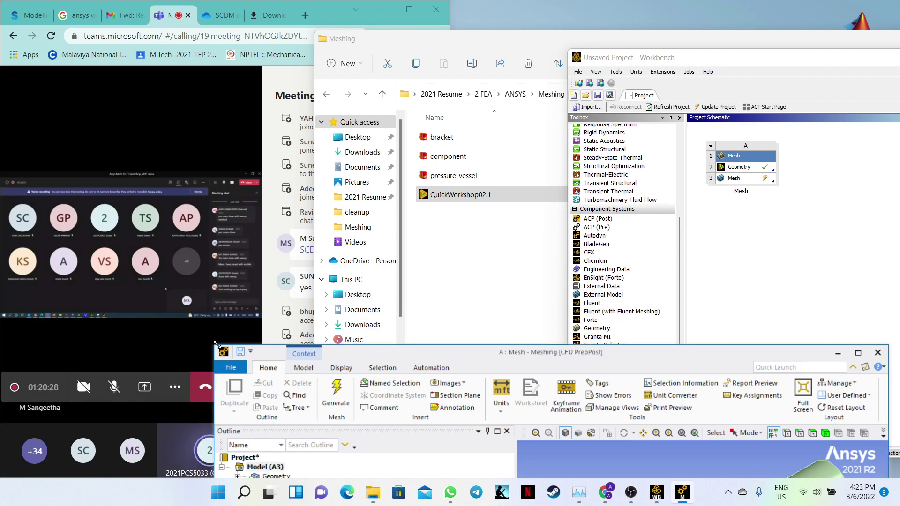
- Clear away the File Explorer window and snap the Meshing window beside the Teams meeting, filling the other half of the screen
left_click_drag(215, 344, 93, 170)
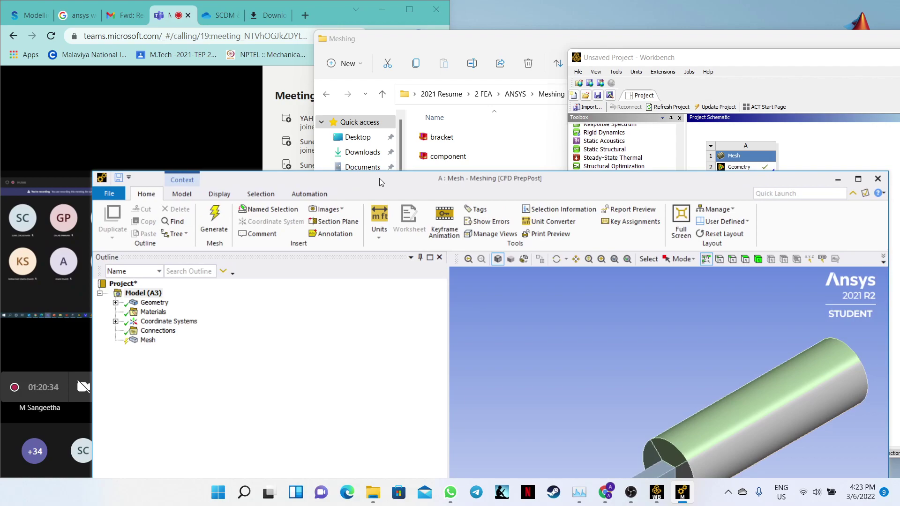
left_click_drag(378, 178, 635, 155)
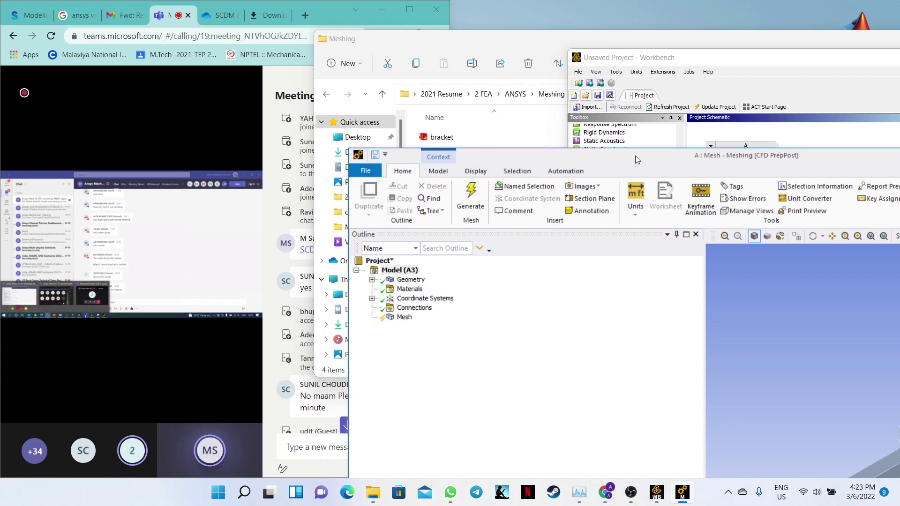
left_click(641, 36)
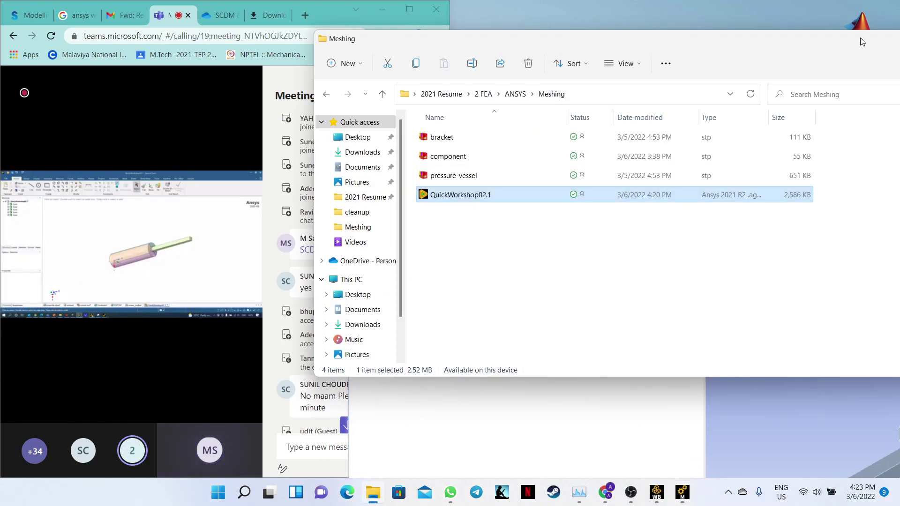
left_click_drag(861, 42, 754, 51)
left_click(801, 54)
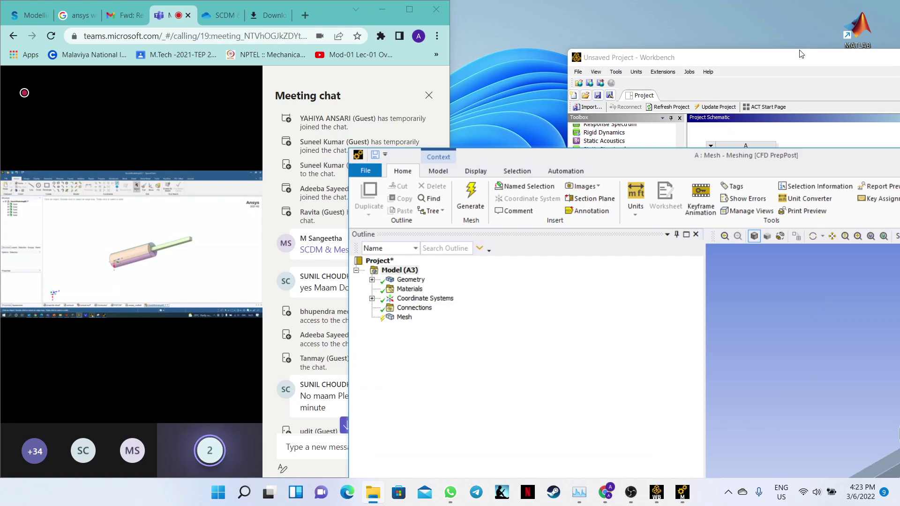
left_click_drag(614, 156, 899, 39)
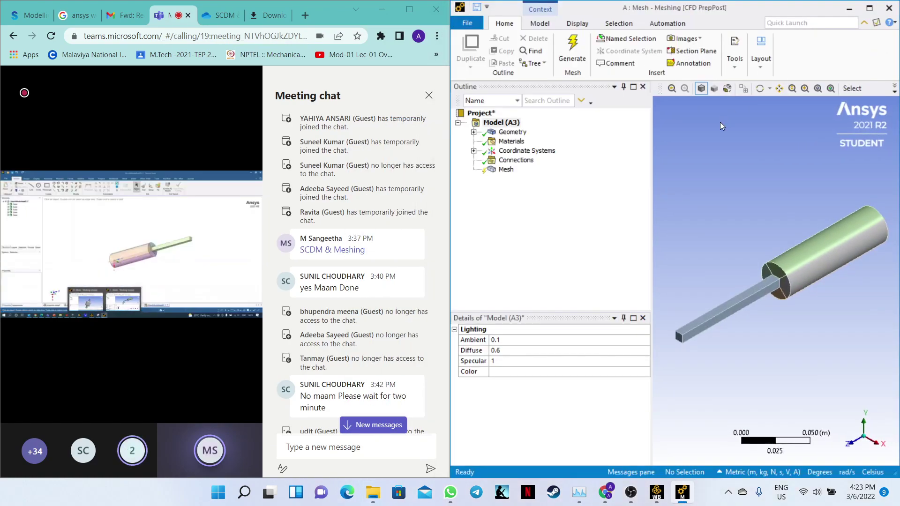
- Insert a Method control under Mesh in the model outline
left_click(505, 170)
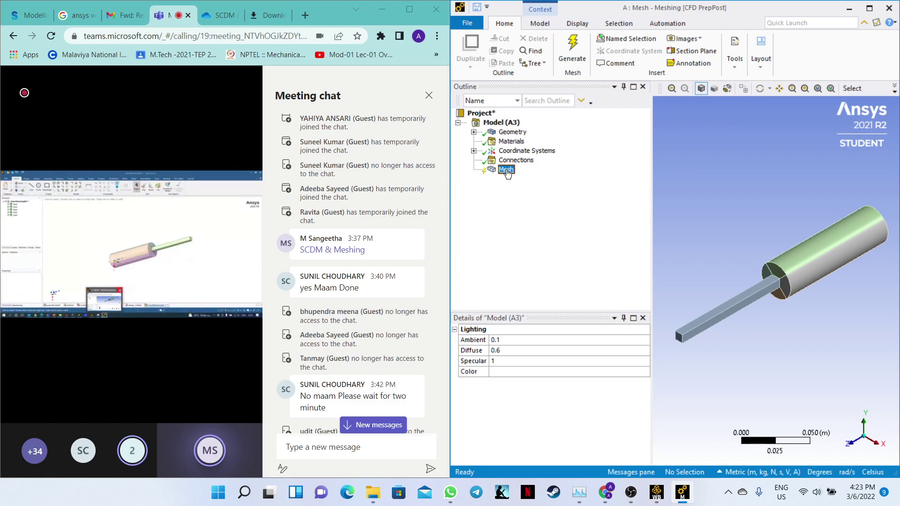
right_click(506, 170)
mouse_move(525, 179)
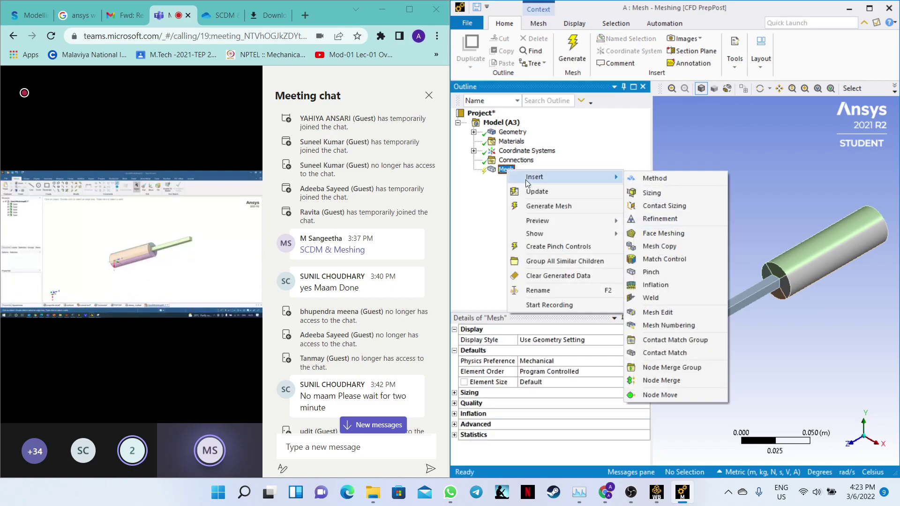
left_click(638, 179)
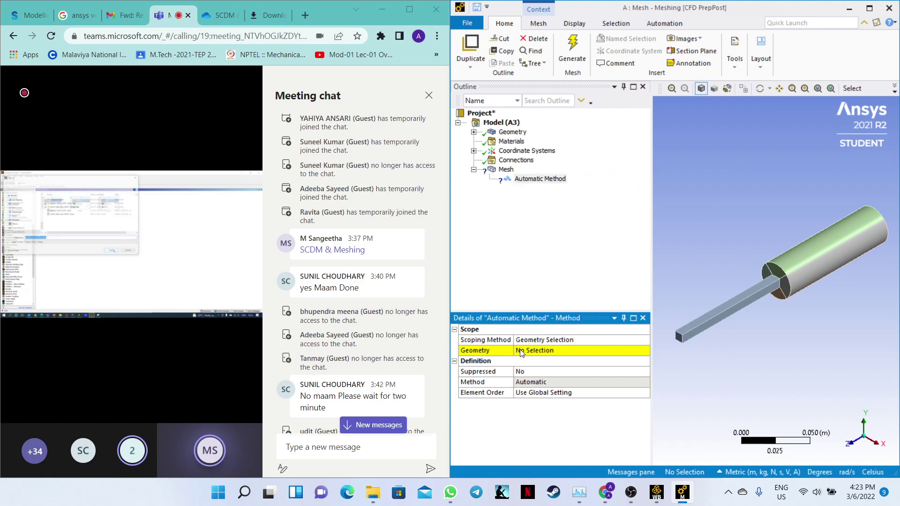
left_click(525, 382)
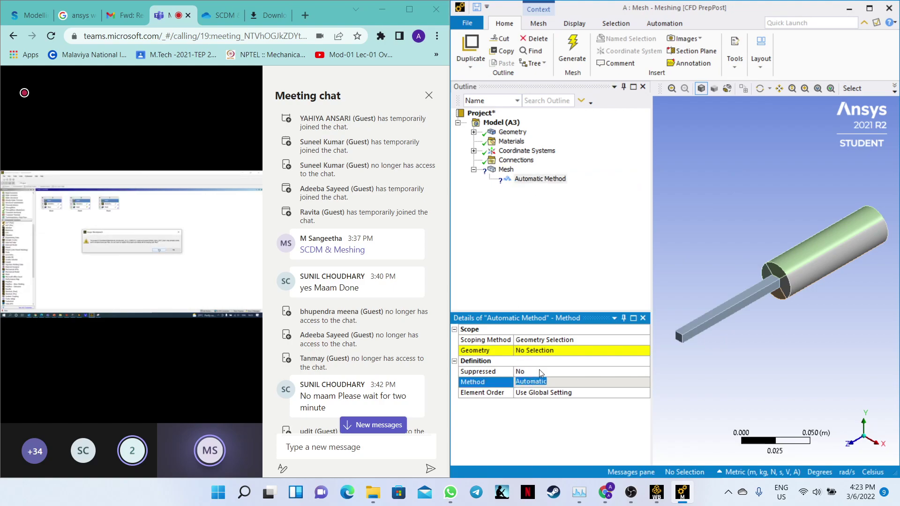
left_click(542, 351)
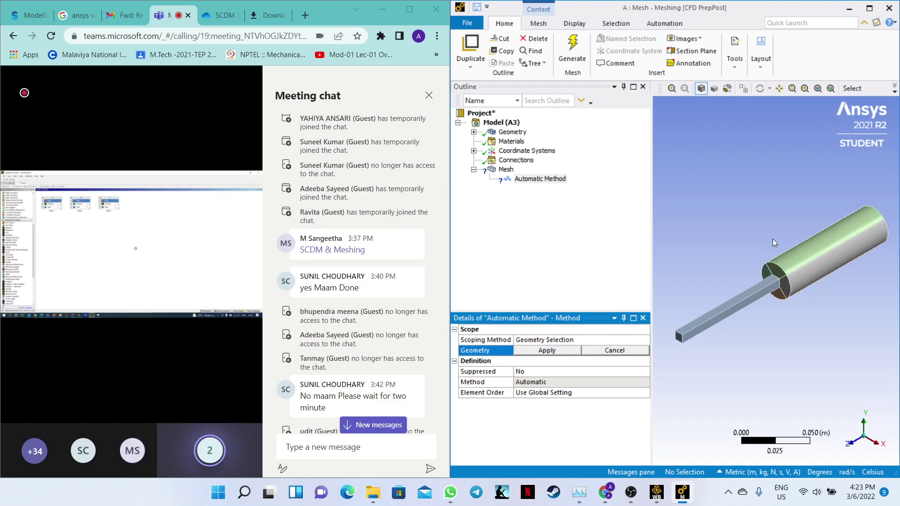
left_click(502, 133)
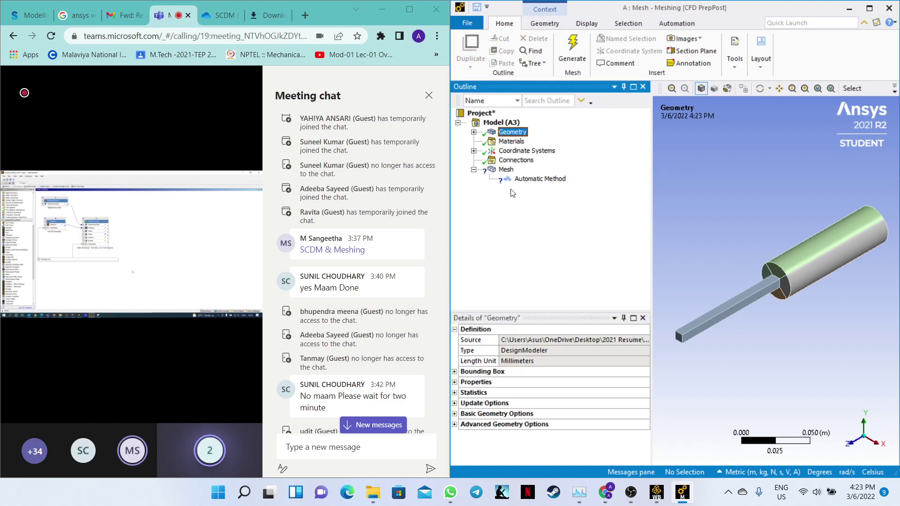
left_click(523, 180)
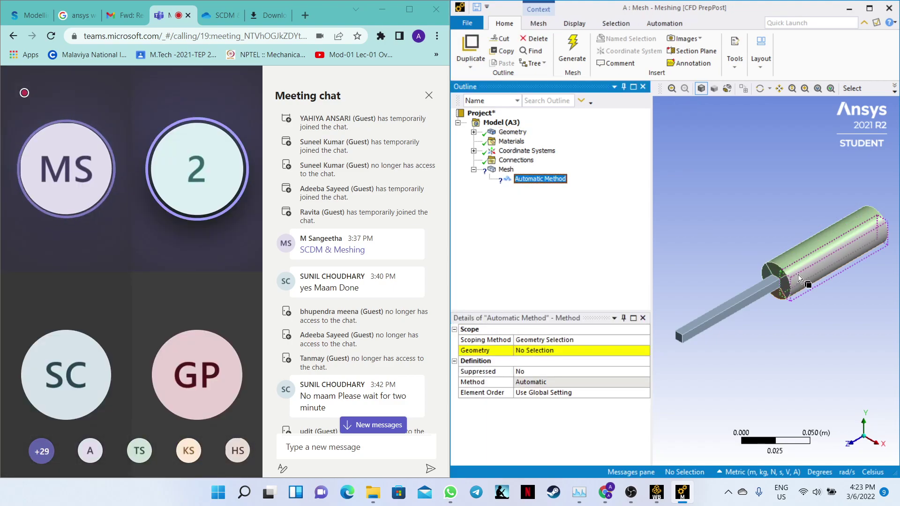
left_click(797, 273)
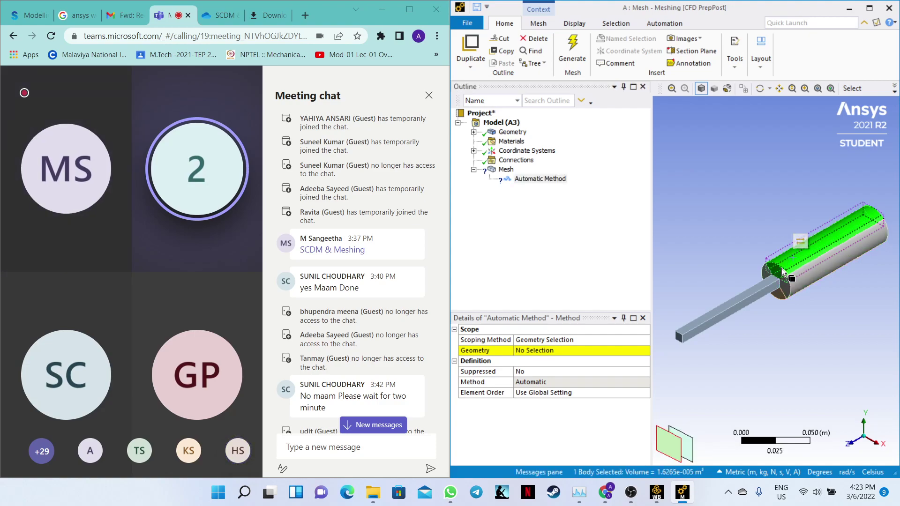
left_click(474, 132)
left_click(520, 142)
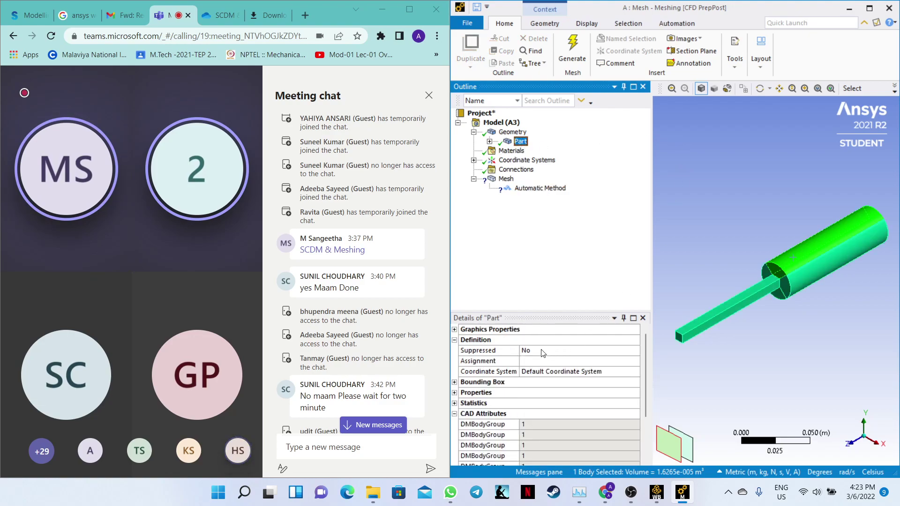
left_click(537, 188)
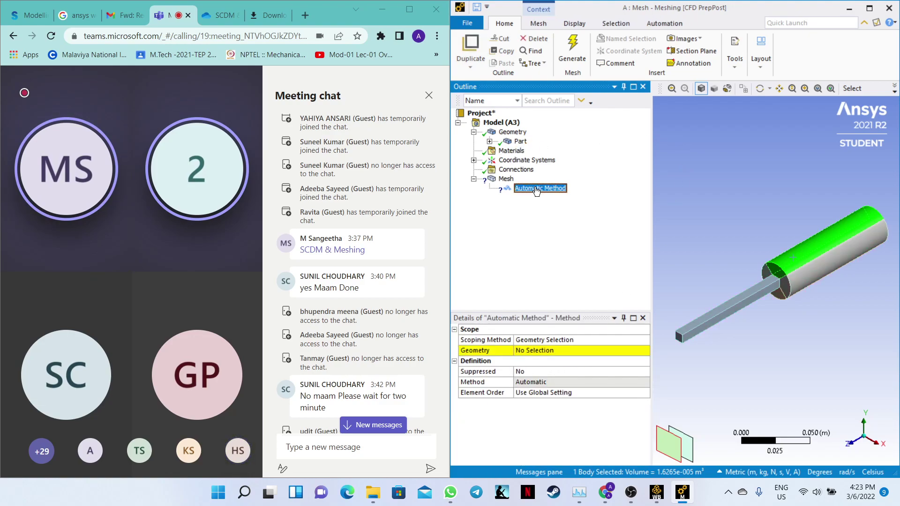
- Scope the Automatic Method to all five bodies of the handle and shaft, with the model shown without edges
left_click(546, 351)
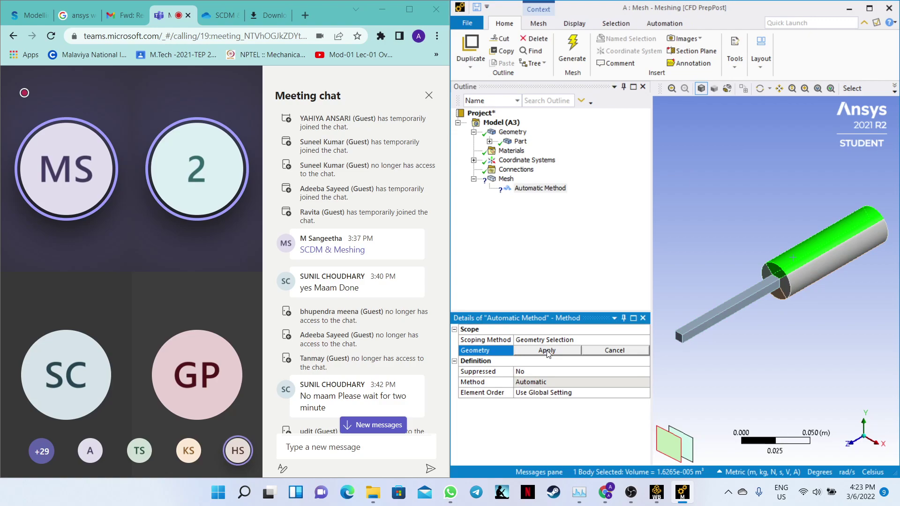
left_click(714, 89)
left_click(809, 269)
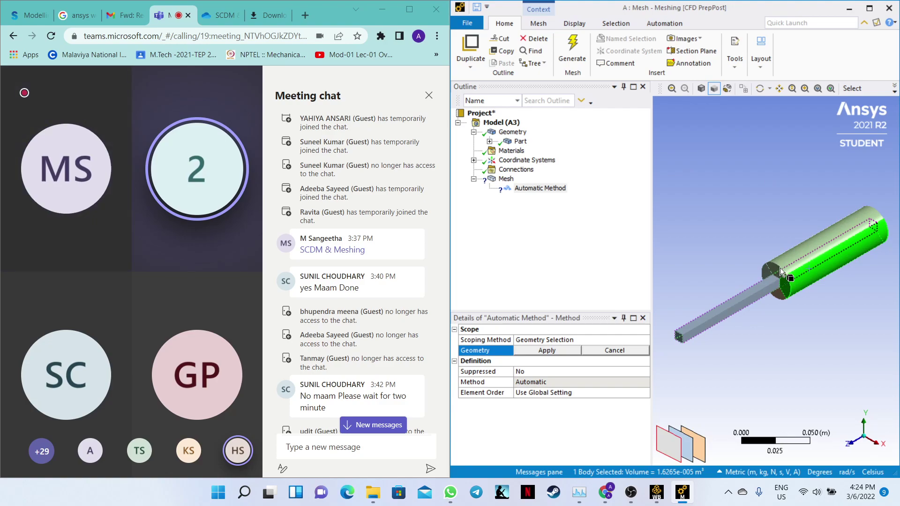
left_click(782, 266, "ctrl")
left_click(773, 283, "ctrl")
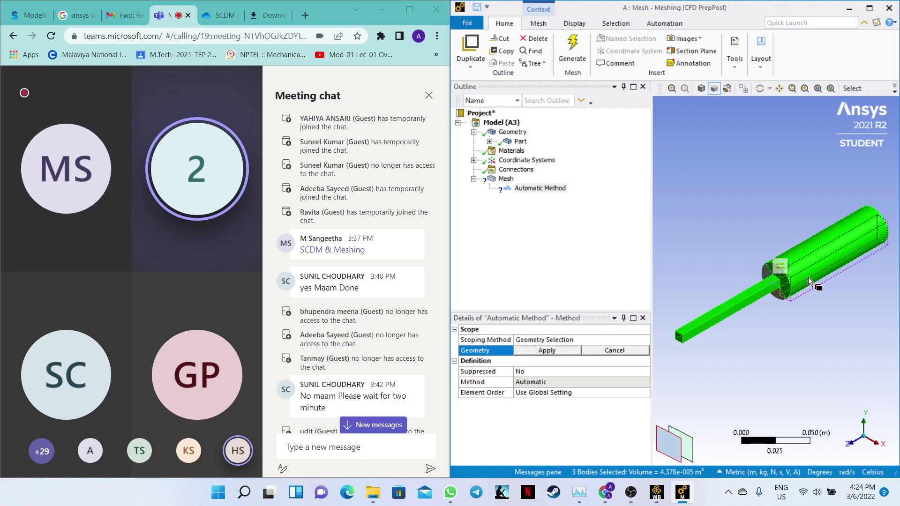
left_click(769, 279, "ctrl")
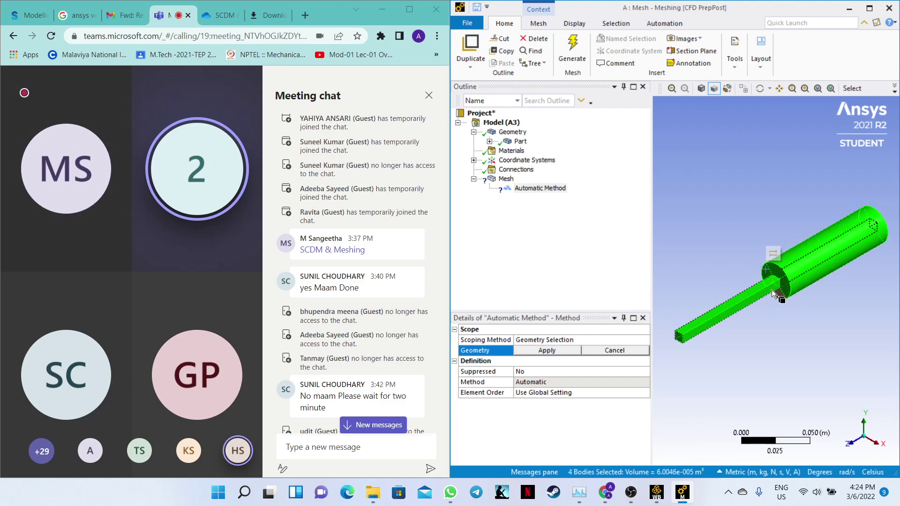
left_click(780, 297, "ctrl")
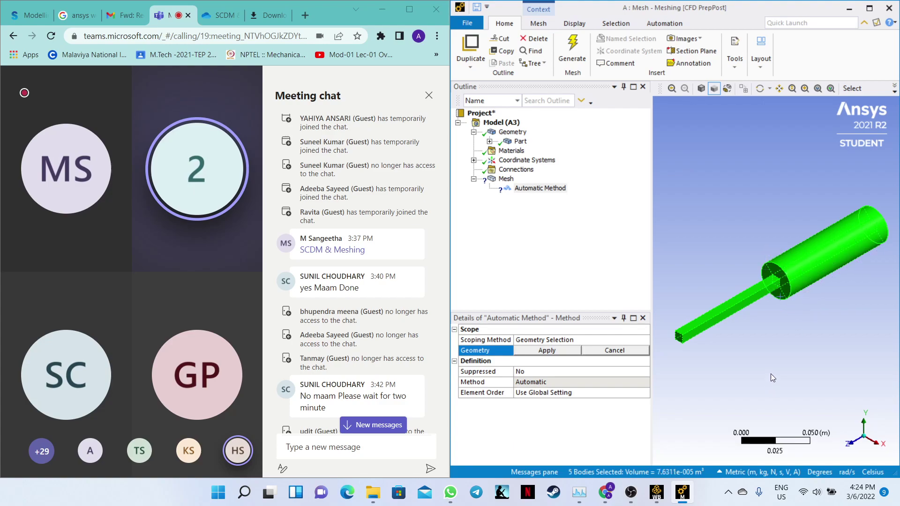
left_click(556, 352)
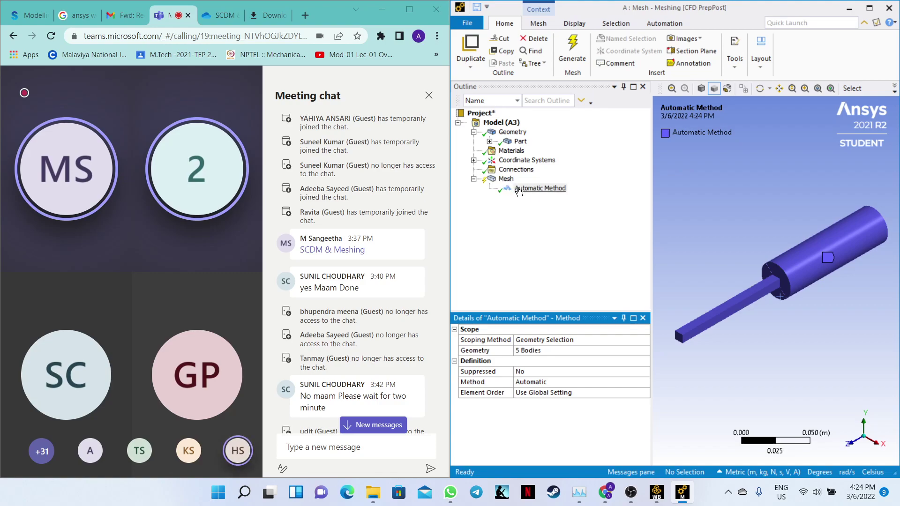
- Set the mesh method to Sweep and generate the mesh
left_click(539, 188)
left_click(533, 382)
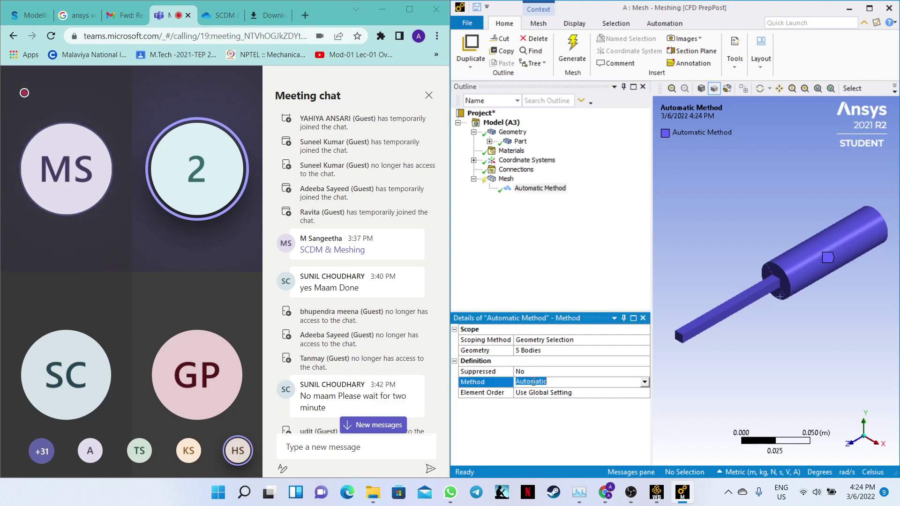
left_click(645, 381)
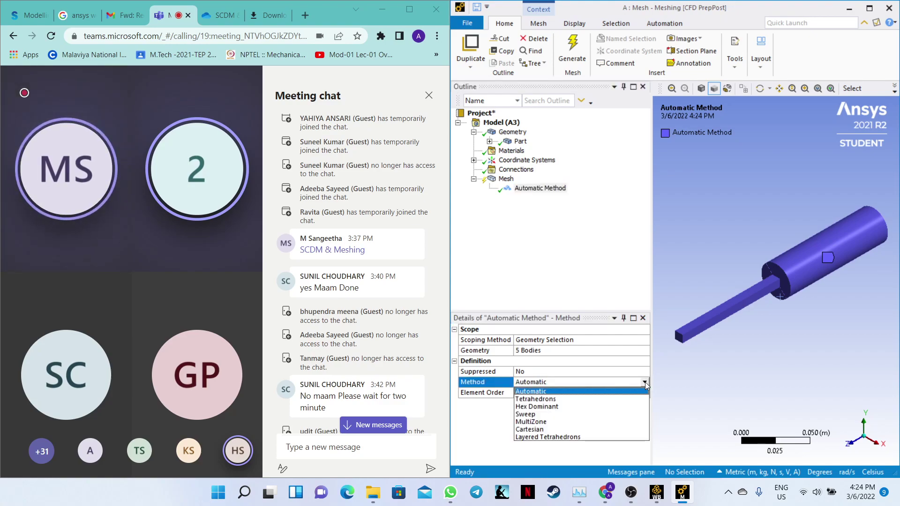
left_click(560, 414)
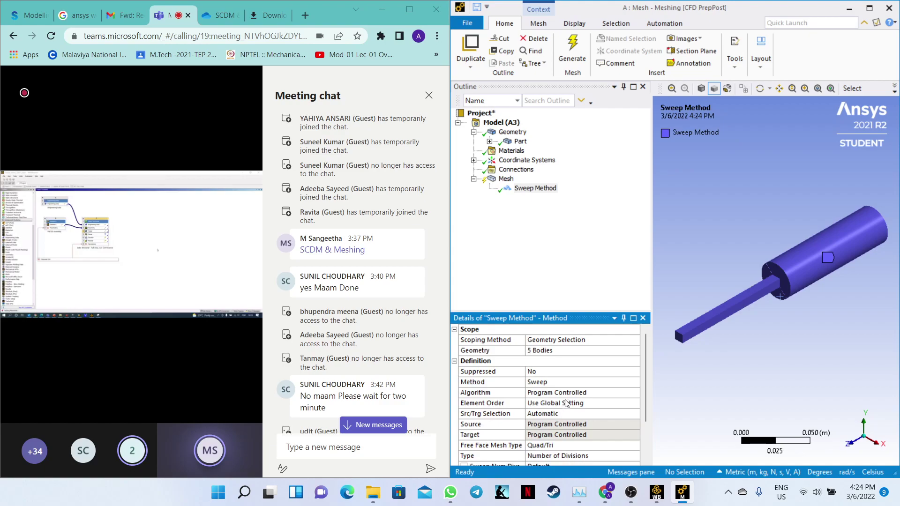
left_click_drag(649, 362, 646, 335)
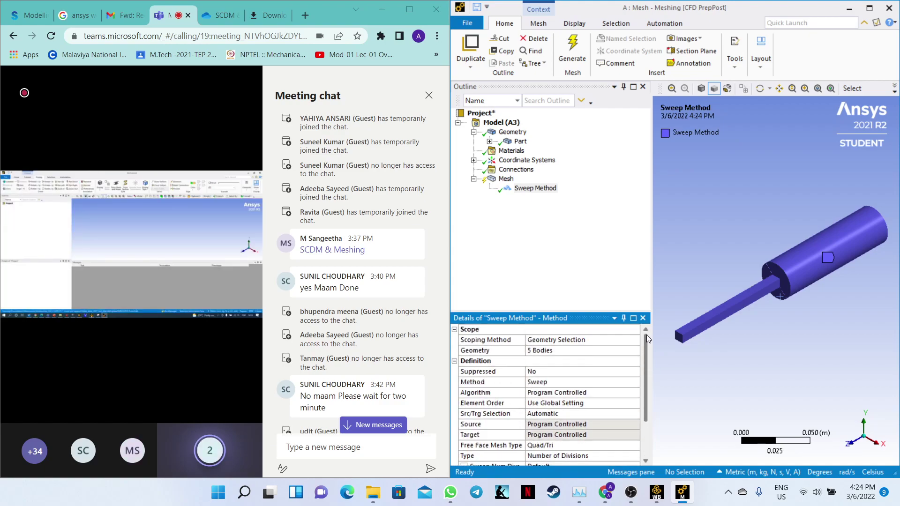
left_click(580, 49)
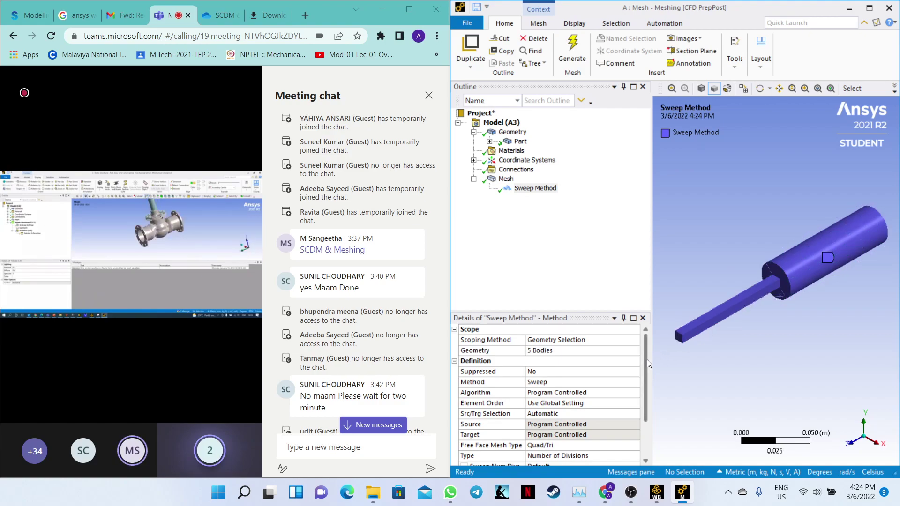
mouse_move(646, 359)
left_mouse_down()
mouse_move(642, 401)
mouse_move(643, 358)
left_mouse_up()
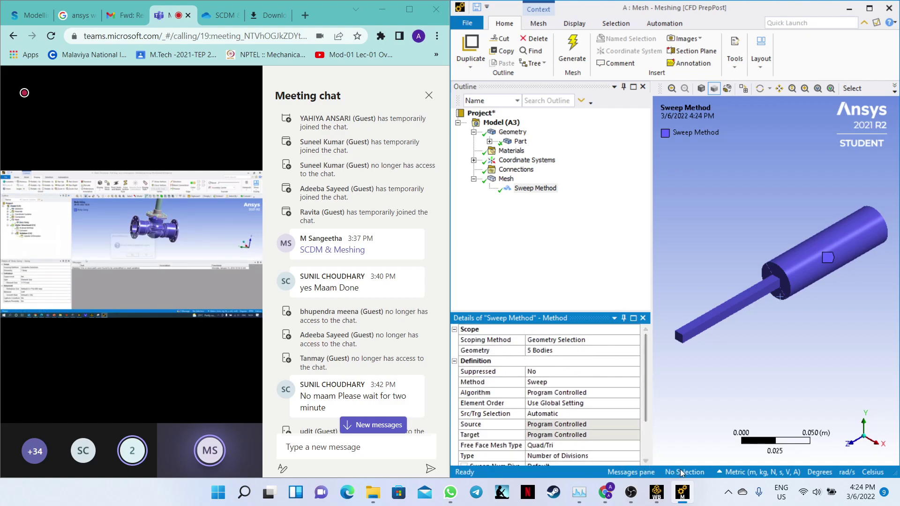
left_click(720, 472)
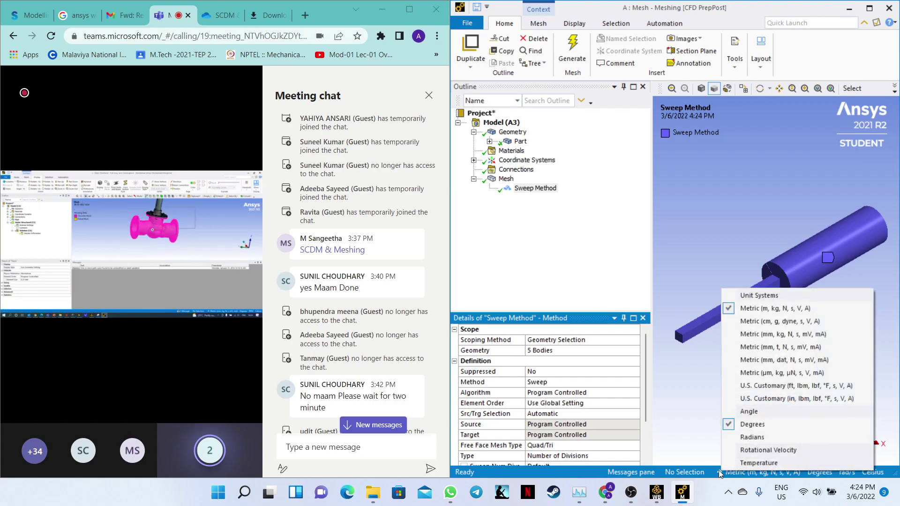
left_click(683, 414)
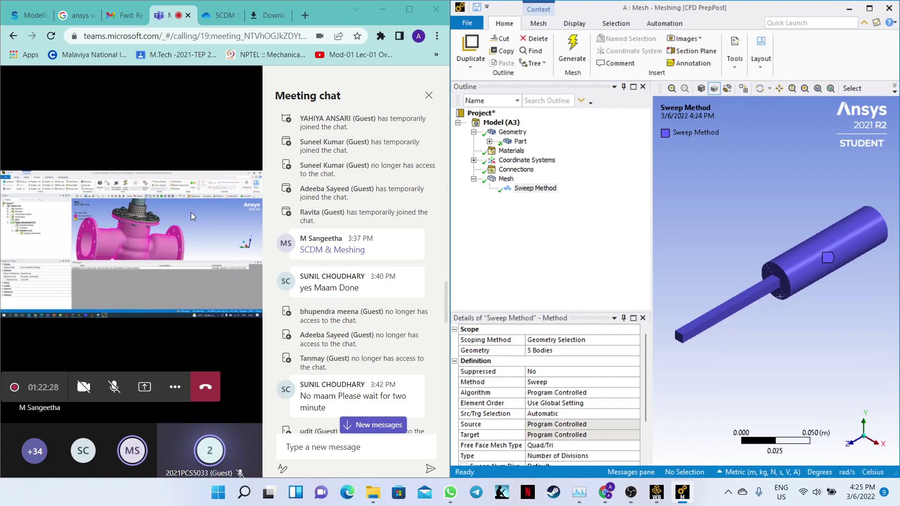
- Maximize the Teams meeting's browser window and show the newest chat messages, dismissing the WhatsApp notification
left_click(409, 9)
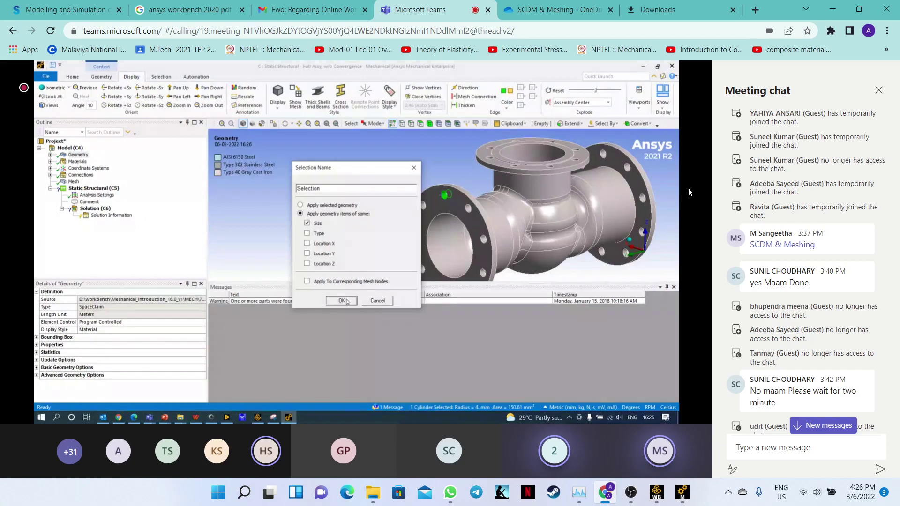
left_click(826, 428)
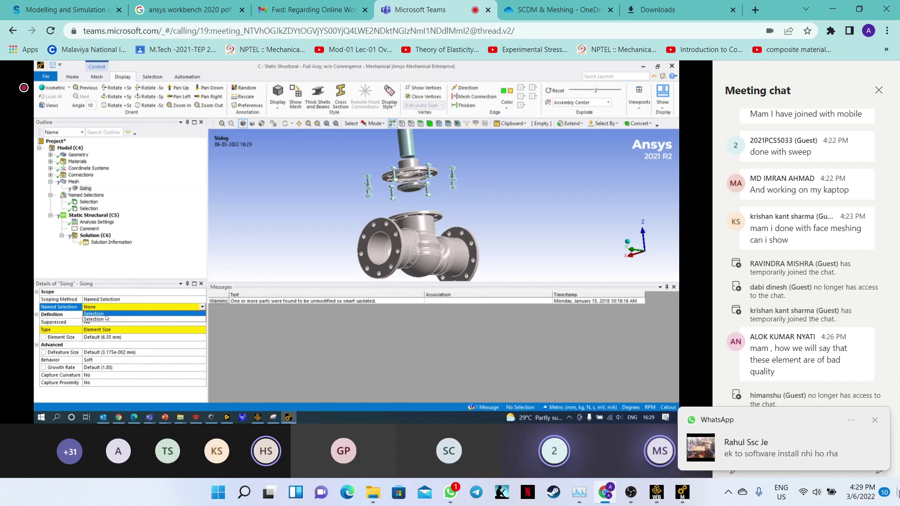
left_click(879, 421)
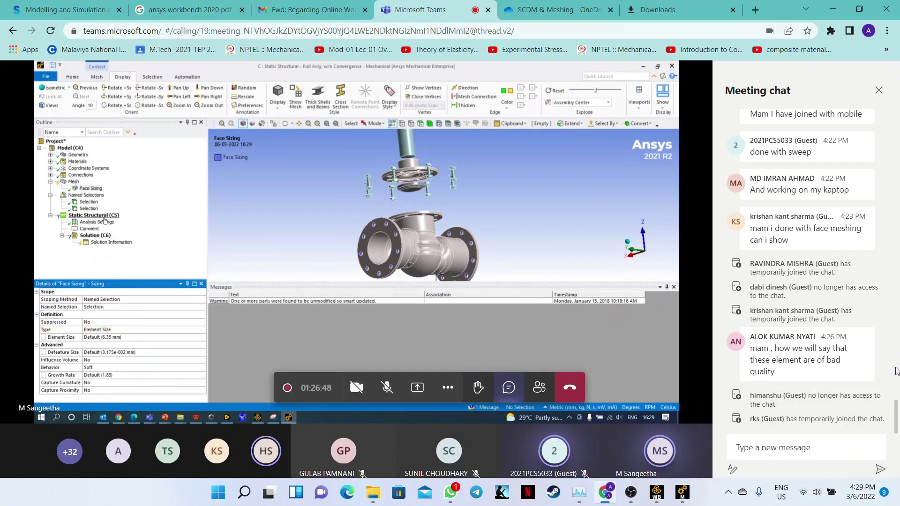
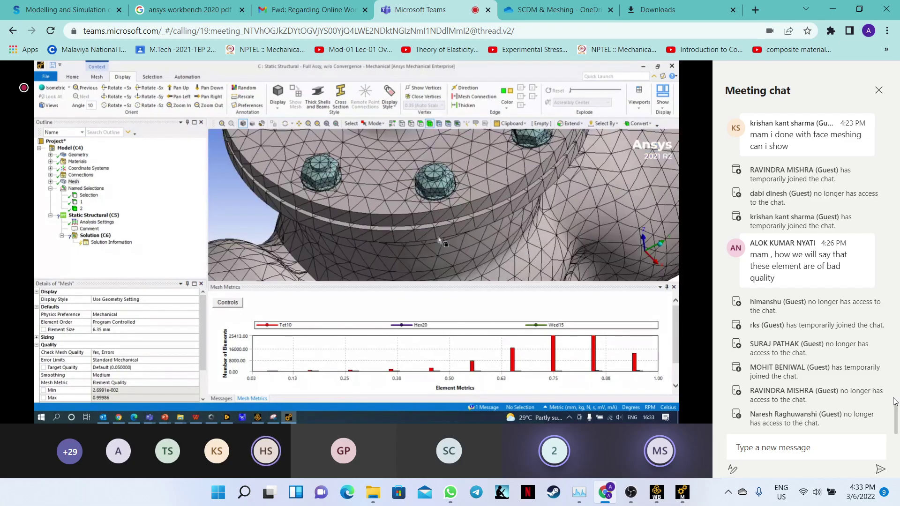
left_click(472, 370)
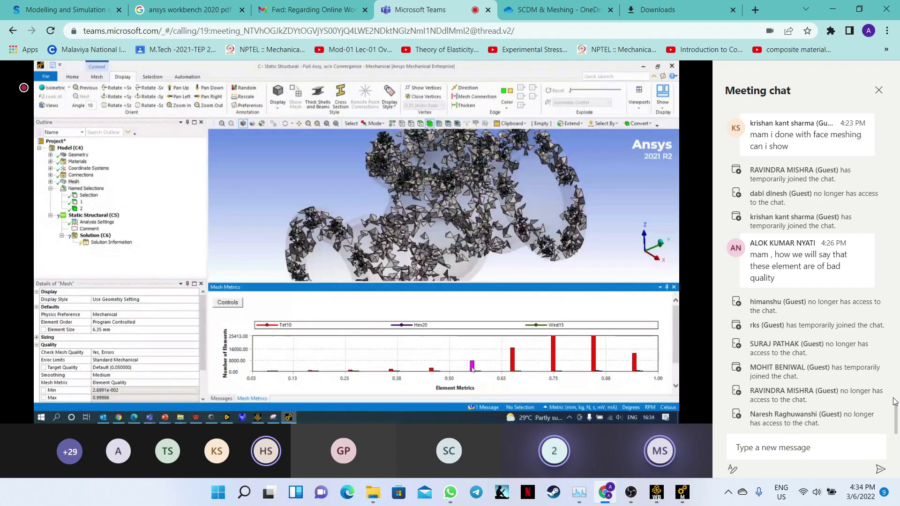
left_click(431, 371)
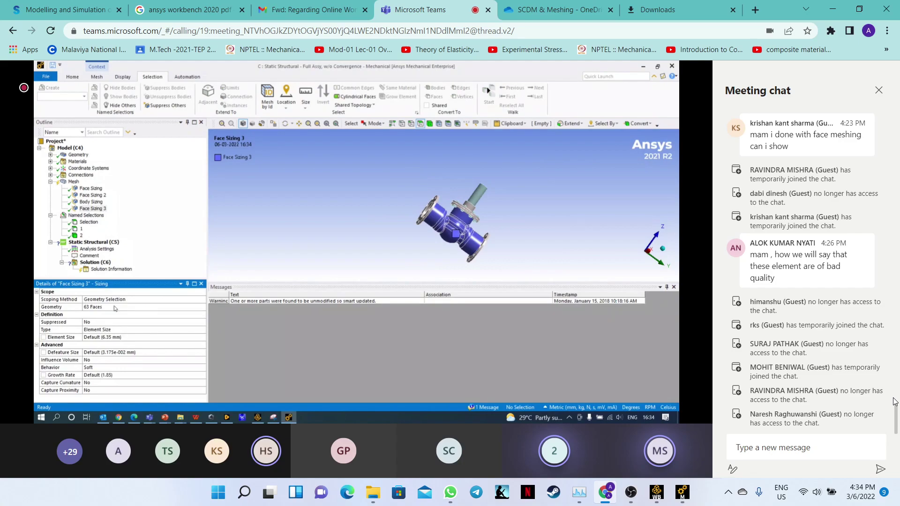
- Close the meeting chat and check the SCDM & Meshing folder in OneDrive, returning to the Teams meeting
left_click(879, 90)
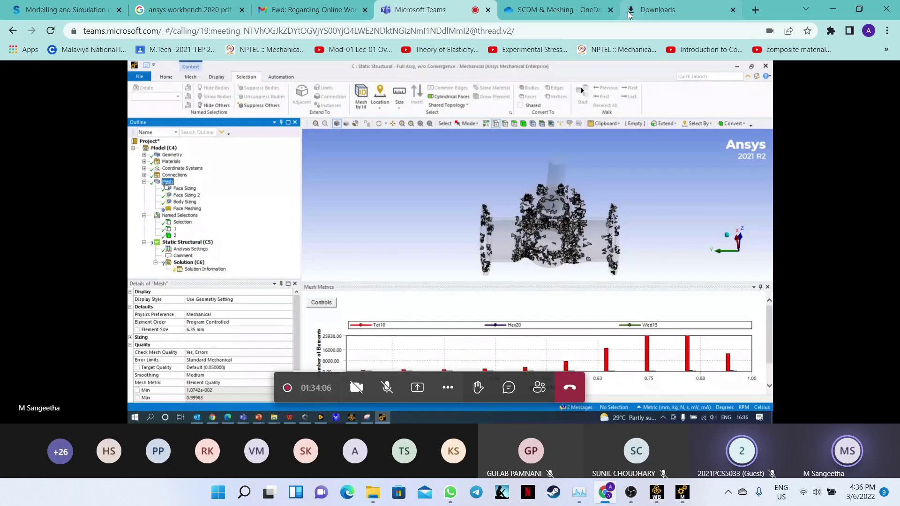
left_click(560, 10)
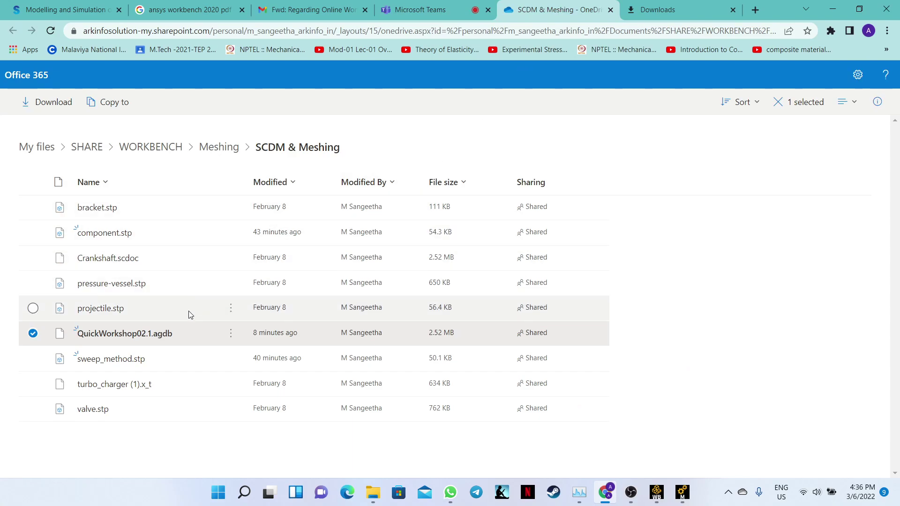
left_click(420, 10)
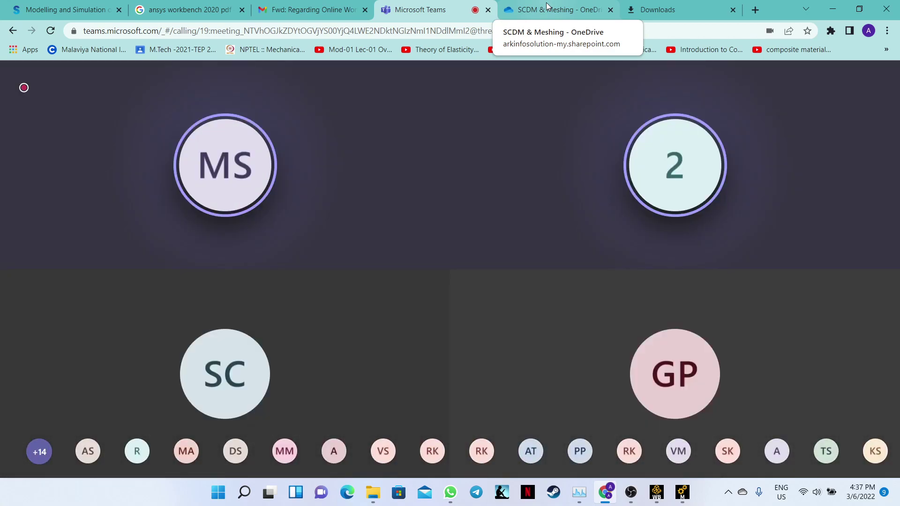
- Download valve.stp, sweep_method.stp, projectile.stp, pressure-vessel.stp and QuickWorkshop02.1.agdb together from the SCDM & Meshing folder in OneDrive
left_click(546, 5)
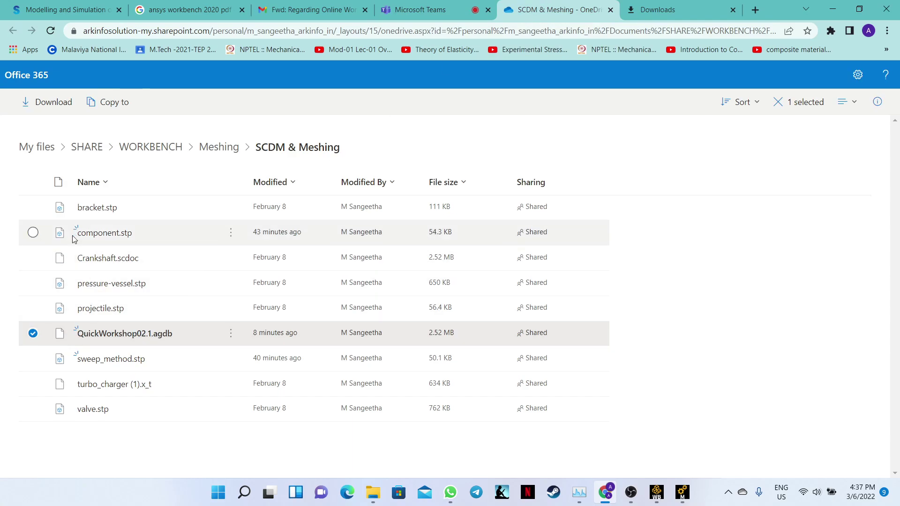
left_click(31, 410)
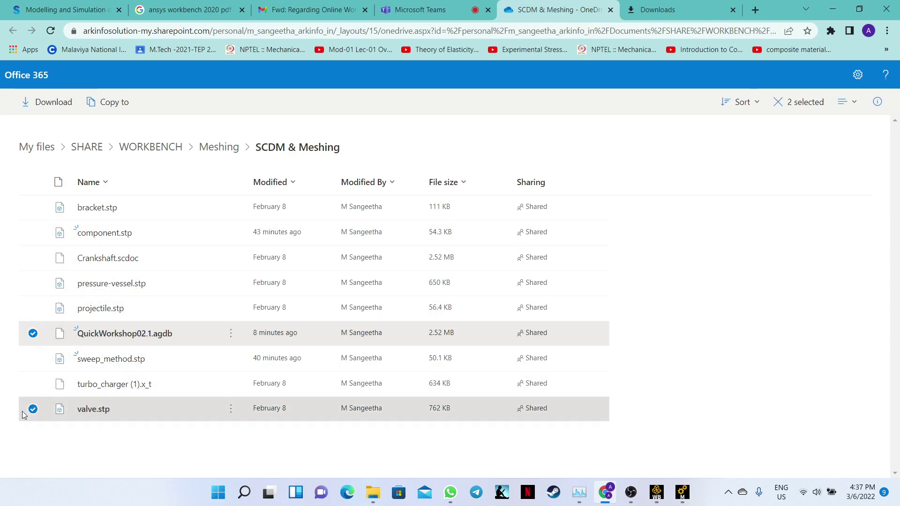
left_click(32, 359)
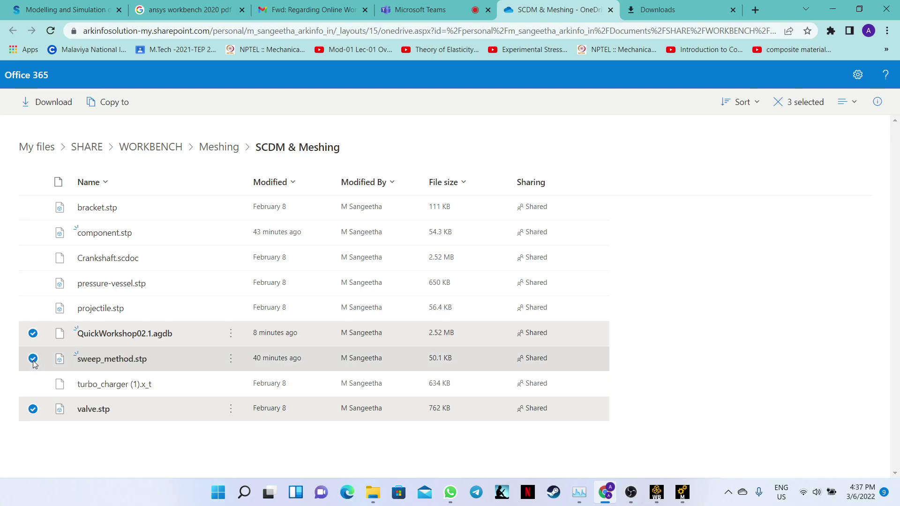
left_click(33, 309)
left_click(32, 283)
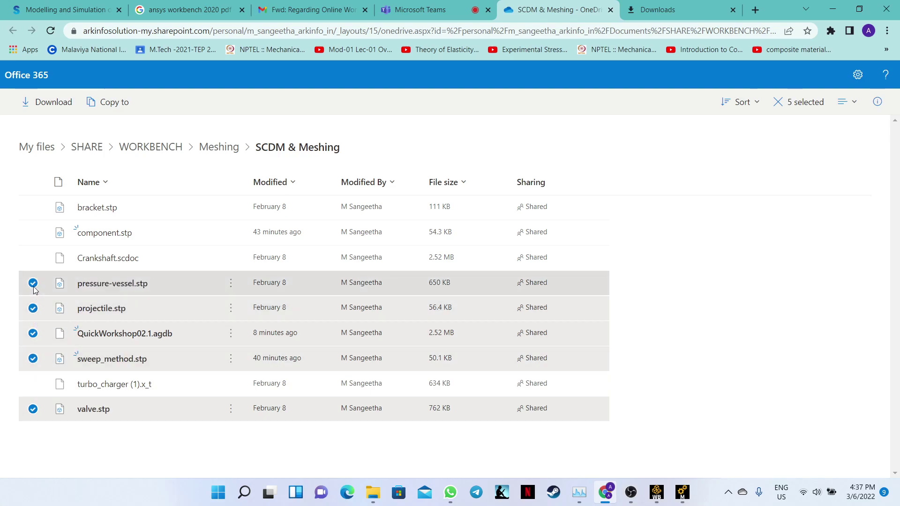
left_click(33, 259)
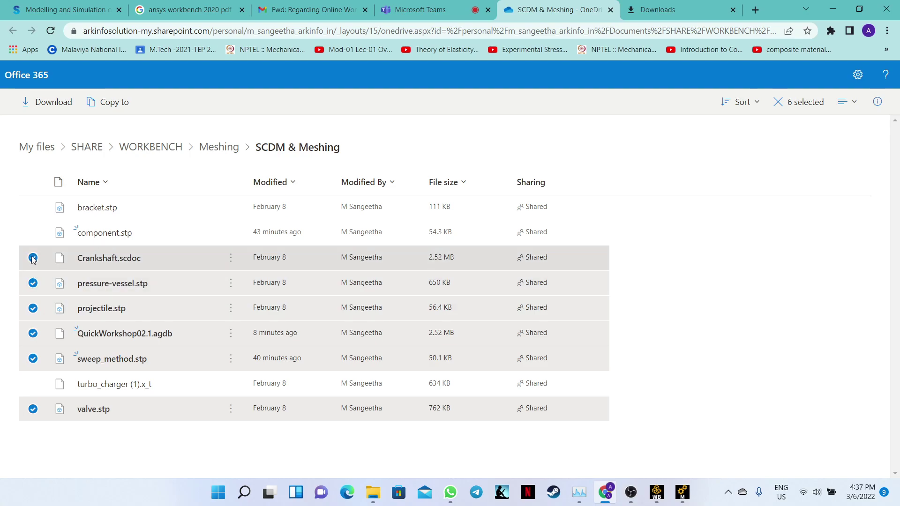
left_click(33, 258)
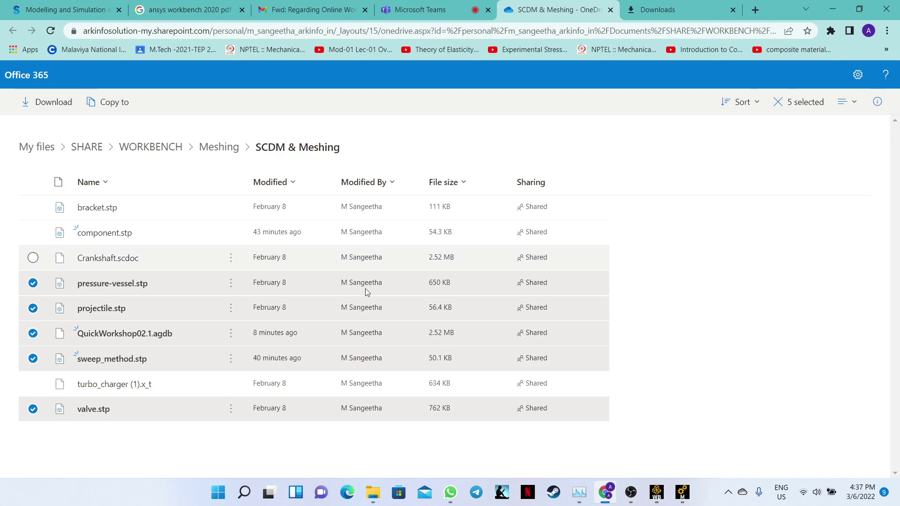
right_click(187, 283)
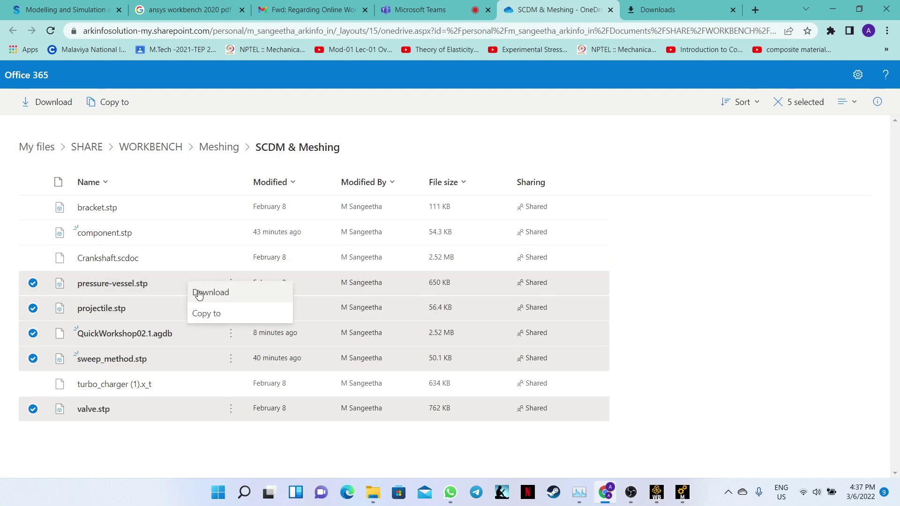
left_click(197, 291)
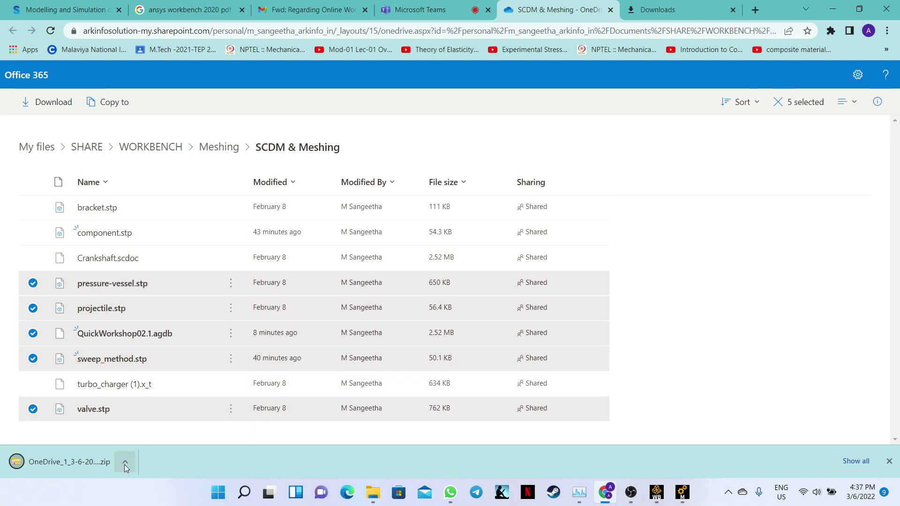
- Check the zip file's download and the local Meshing folder, then return to the Teams meeting in a maximized browser window
left_click(670, 3)
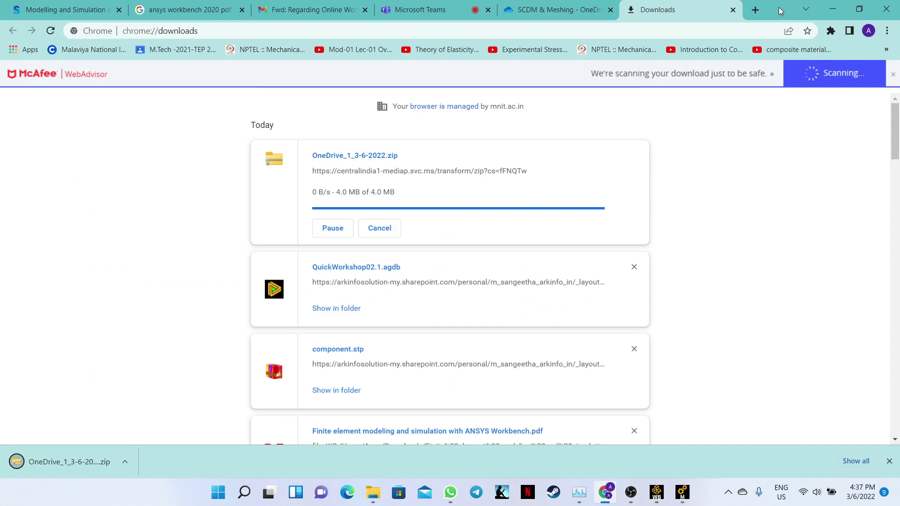
left_click_drag(778, 7, 500, 64)
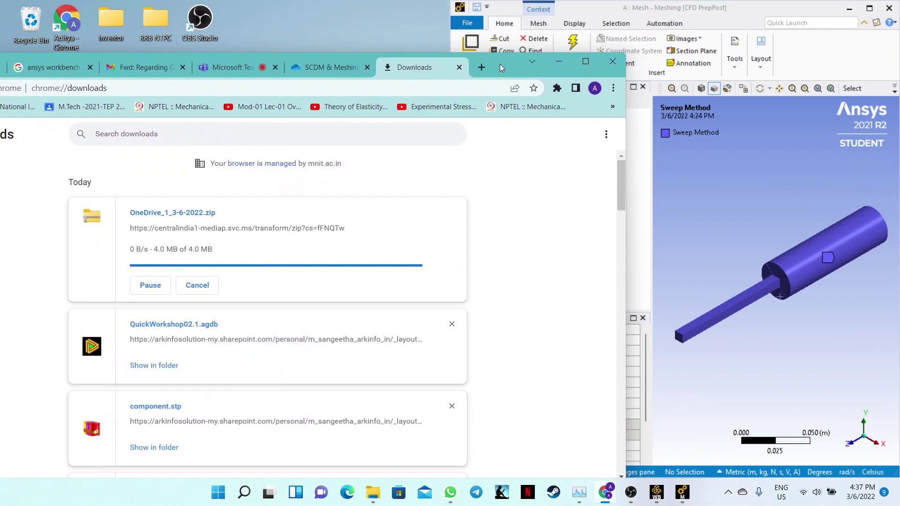
left_click(373, 492)
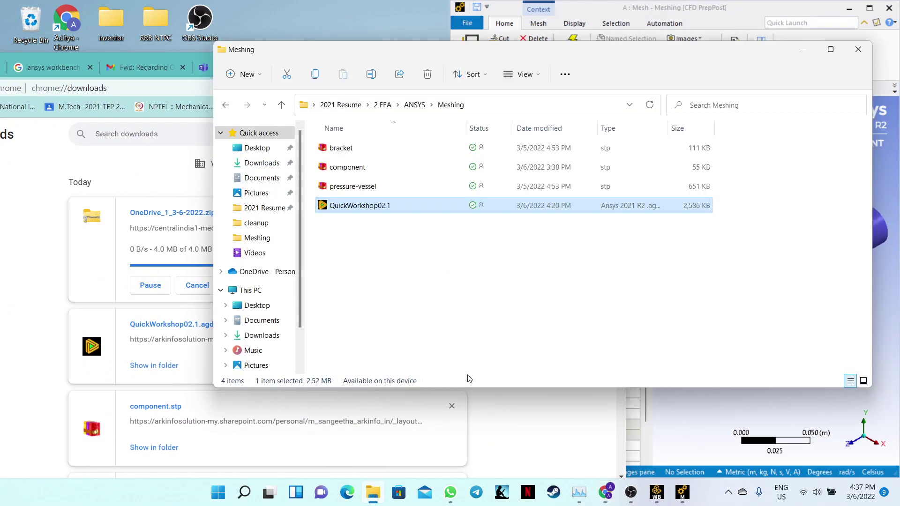
left_click(61, 156)
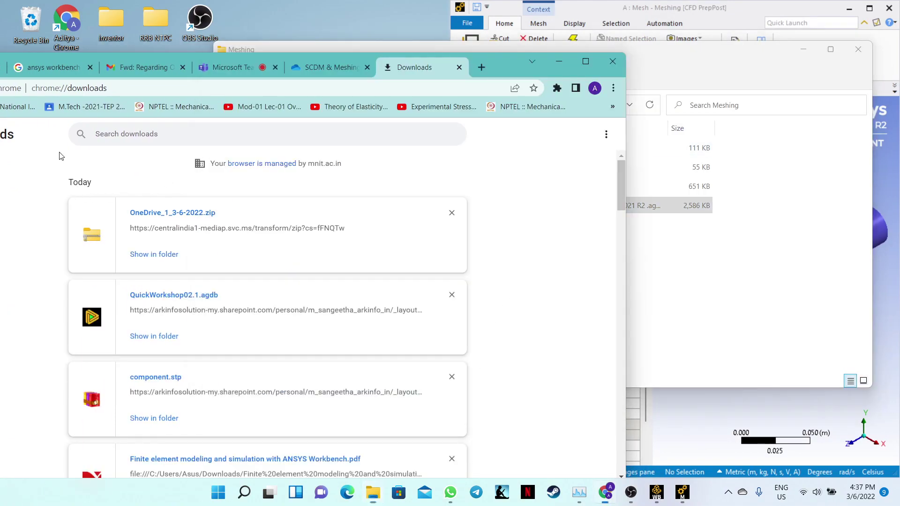
left_click(227, 67)
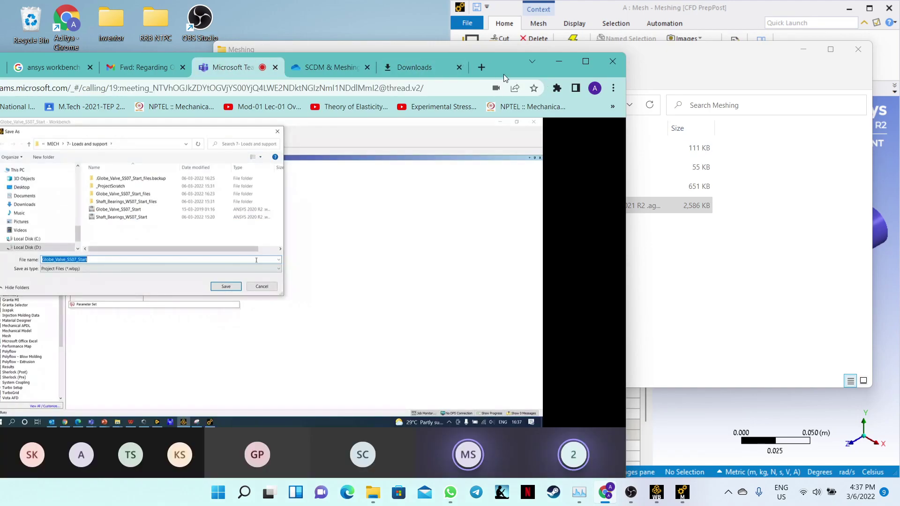
left_click(588, 62)
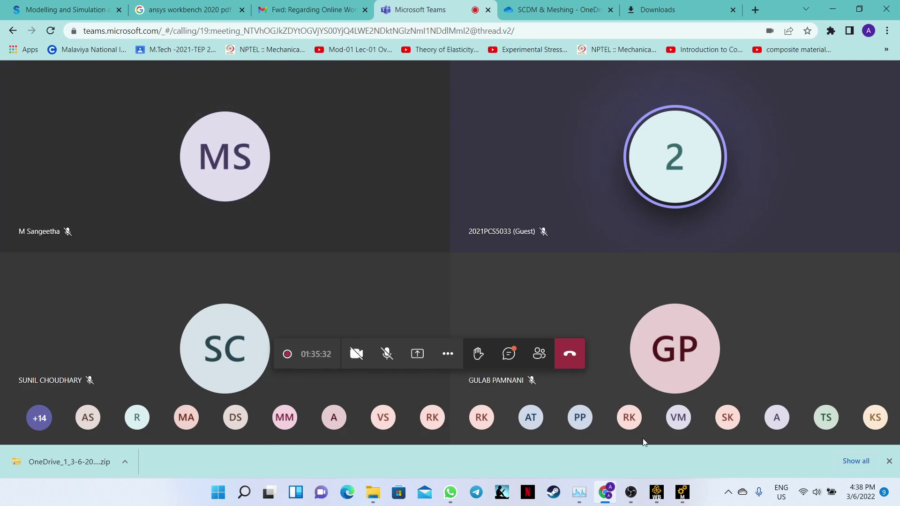
- Show the meeting chat and reload the SCDM & Meshing folder in OneDrive
left_click(509, 359)
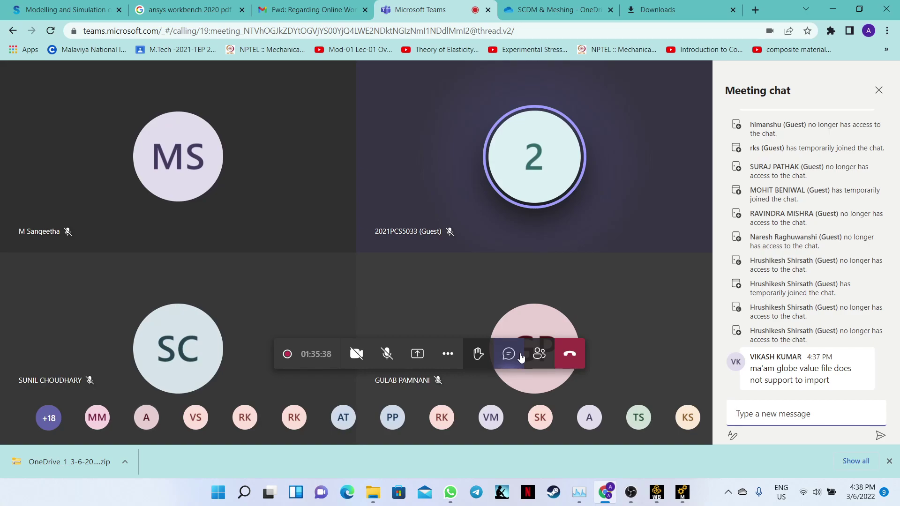
left_click(560, 10)
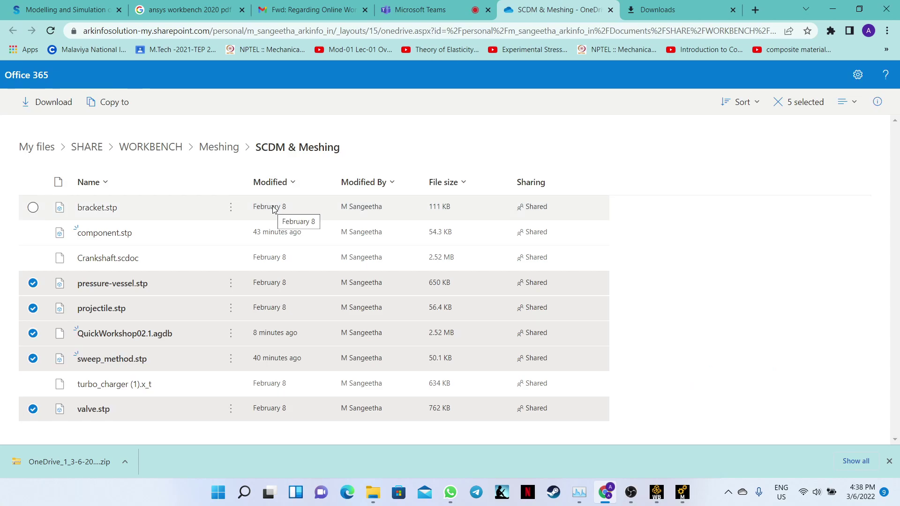
left_click(318, 31)
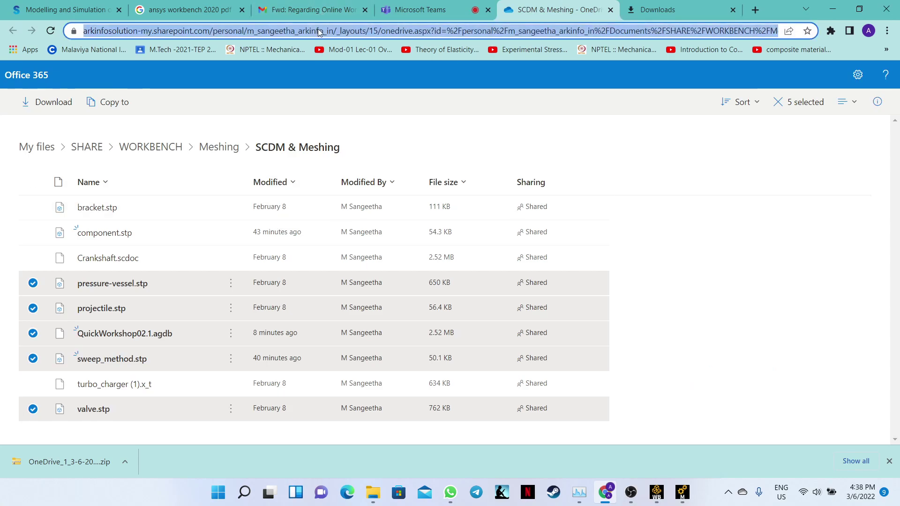
key("Return")
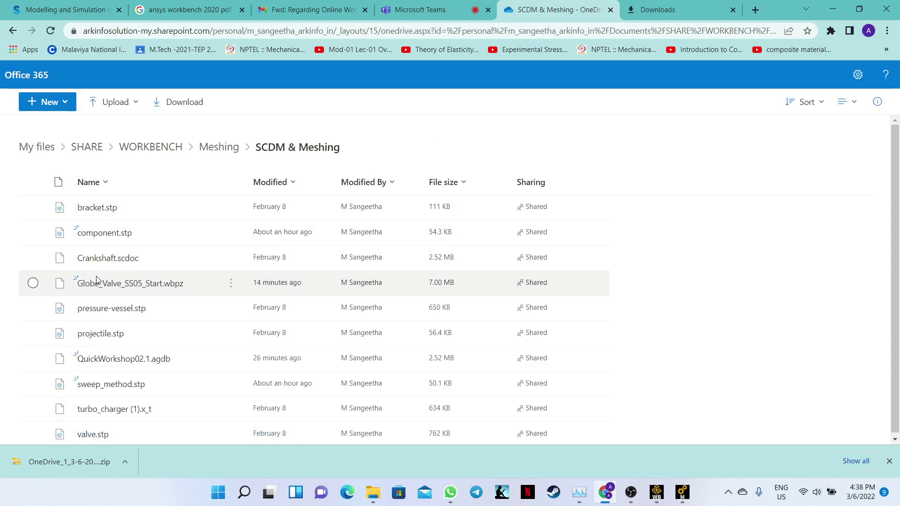
- Download Globe_Valve_SS05_Start.wbpz from OneDrive and copy it into the local Meshing folder
left_click(33, 284)
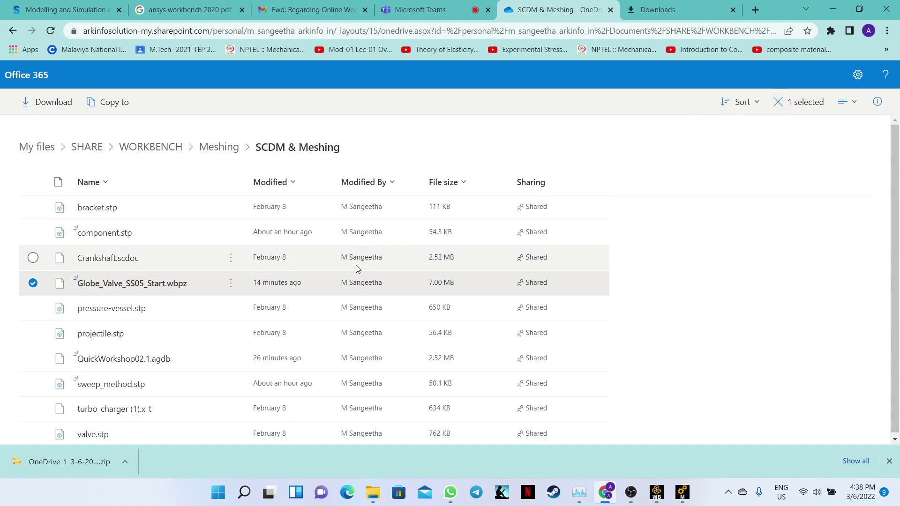
right_click(291, 289)
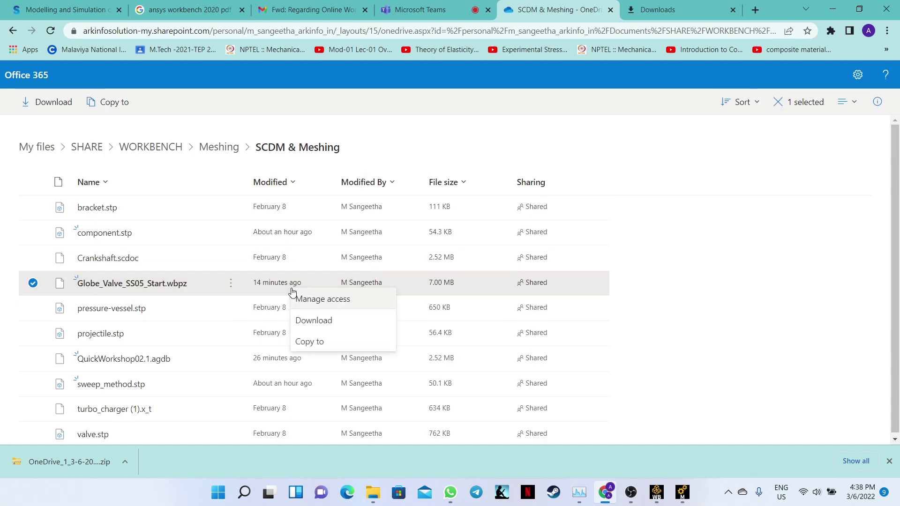
left_click(323, 344)
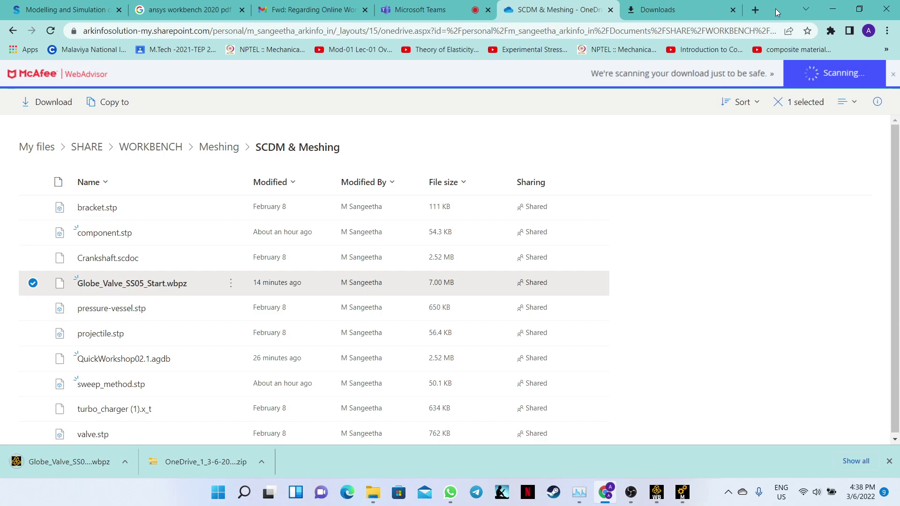
left_click_drag(775, 8, 563, 19)
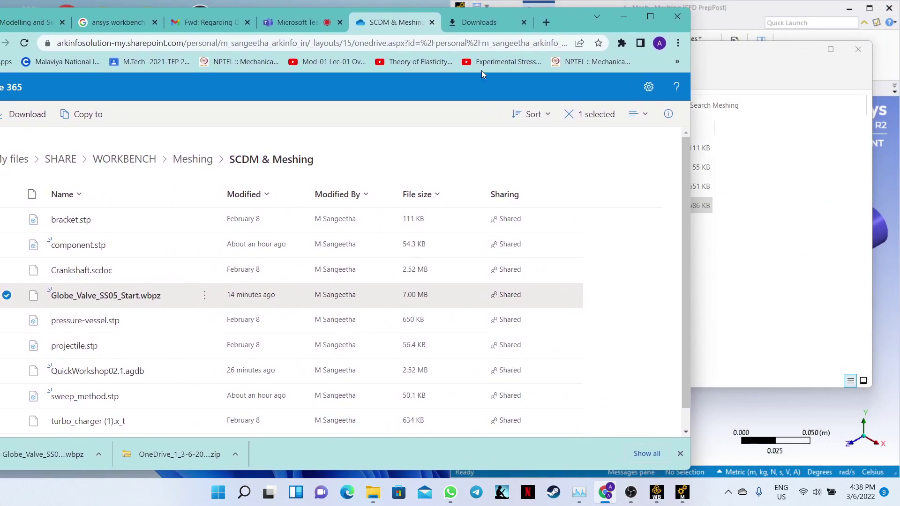
left_click_drag(33, 465, 771, 249)
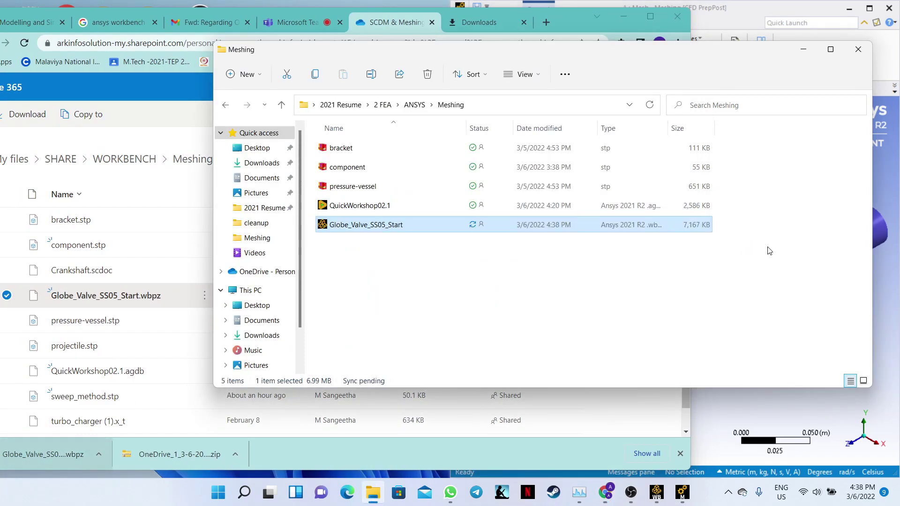
- Return to the Teams meeting and snap its browser window to half of the screen
left_click(566, 21)
left_click_drag(566, 22, 670, 17)
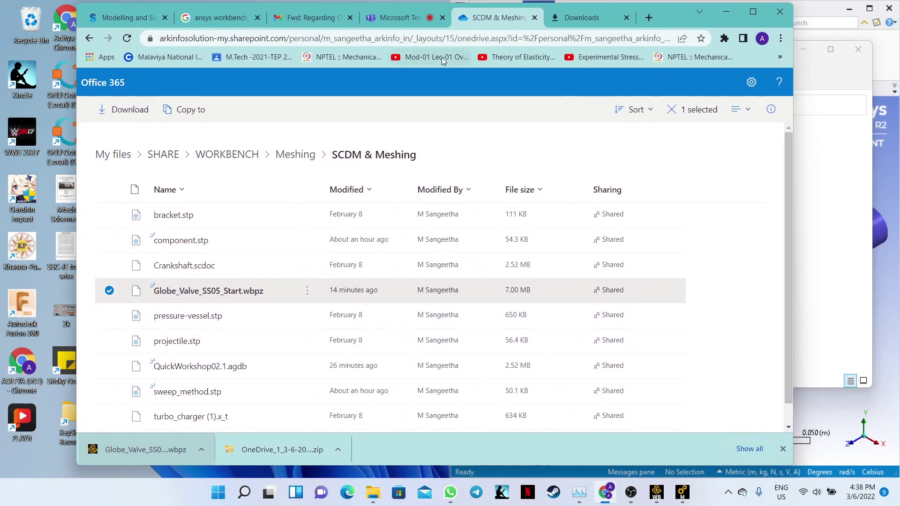
left_click(399, 18)
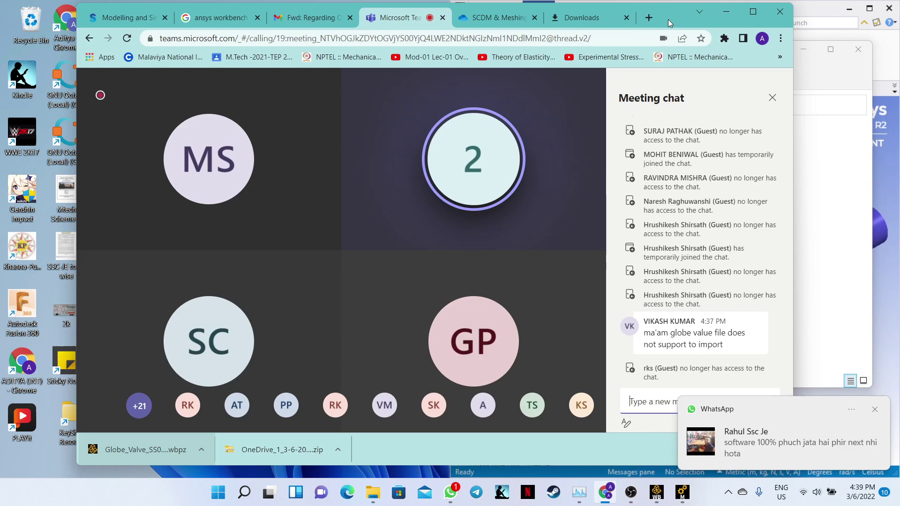
left_click_drag(668, 18, 1, 33)
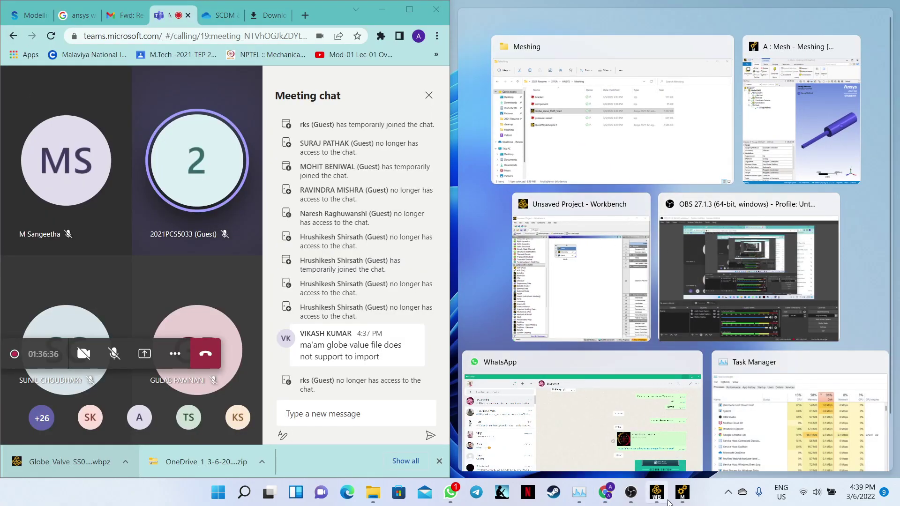
- Switch to Workbench, delete the existing Mesh system and snap the Workbench window beside the meeting
left_click(656, 492)
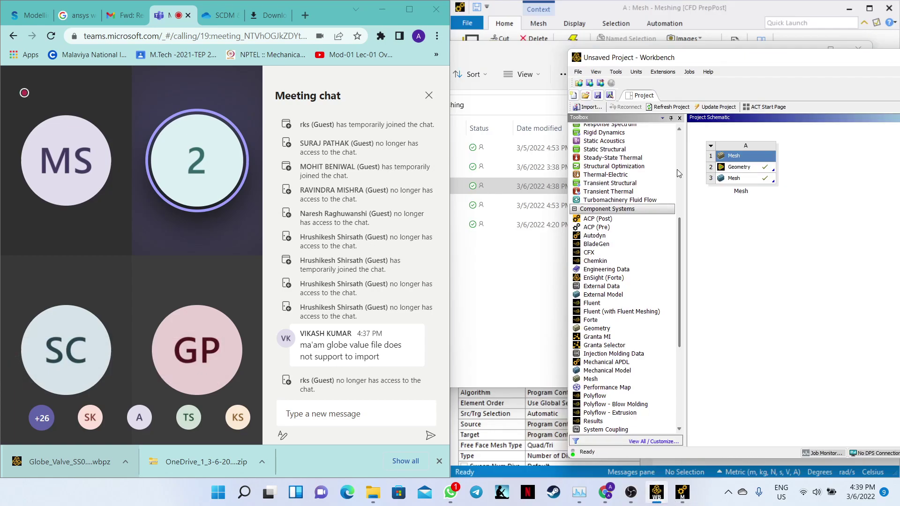
left_click(711, 147)
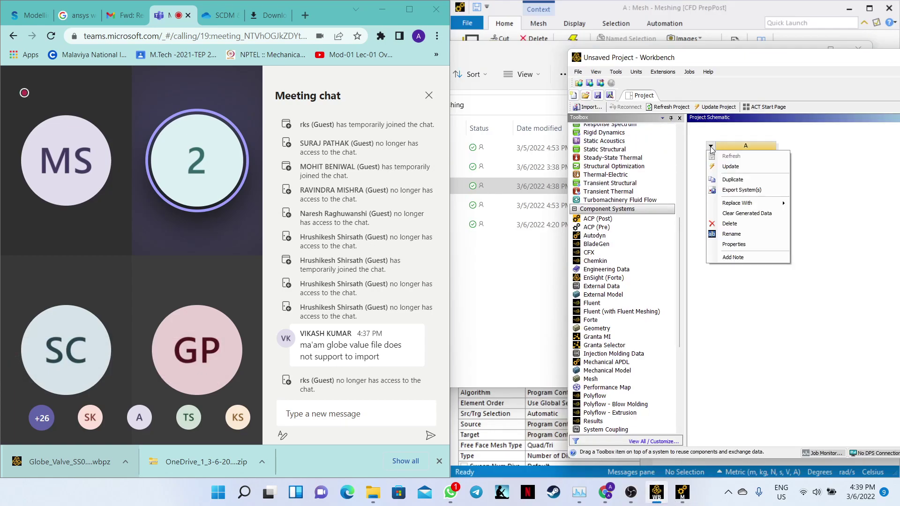
left_click(728, 224)
left_click(650, 282)
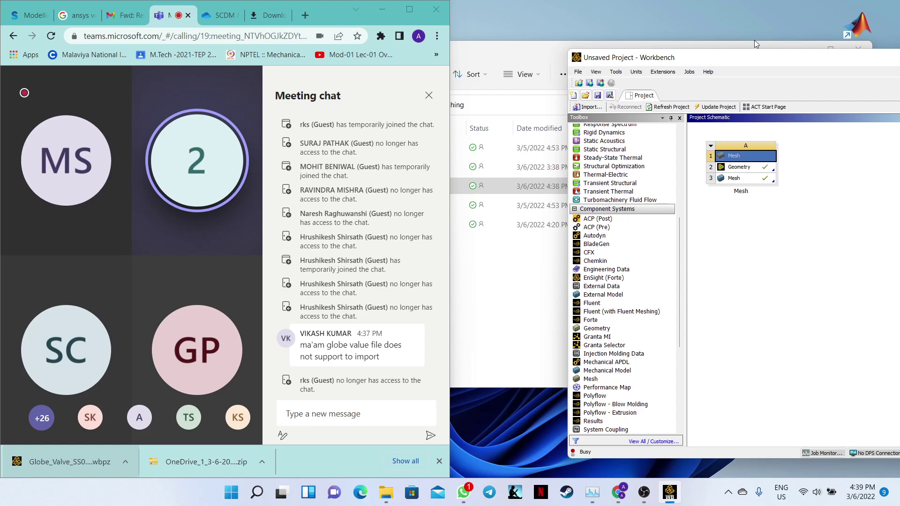
left_click_drag(744, 63, 899, 53)
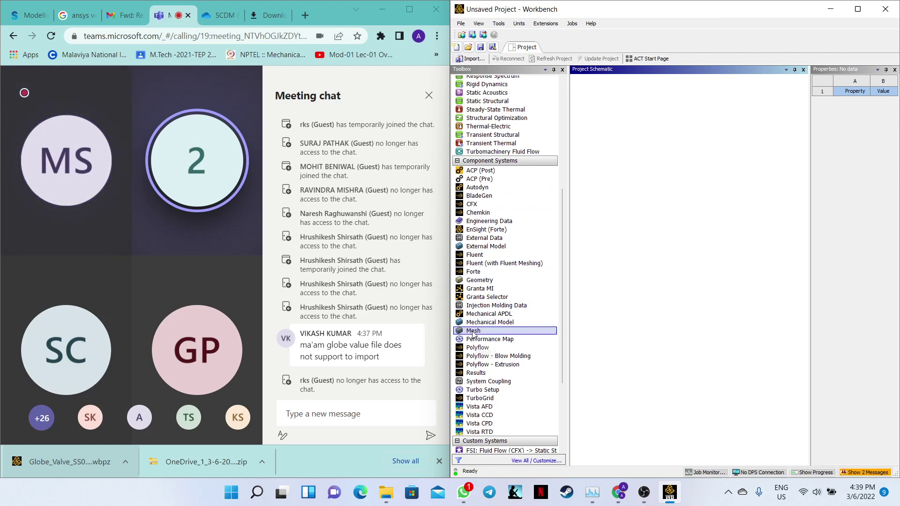
- Add a Mesh component system to the project schematic and start browsing for a geometry file to import into its Geometry cell
left_click_drag(473, 332, 642, 106)
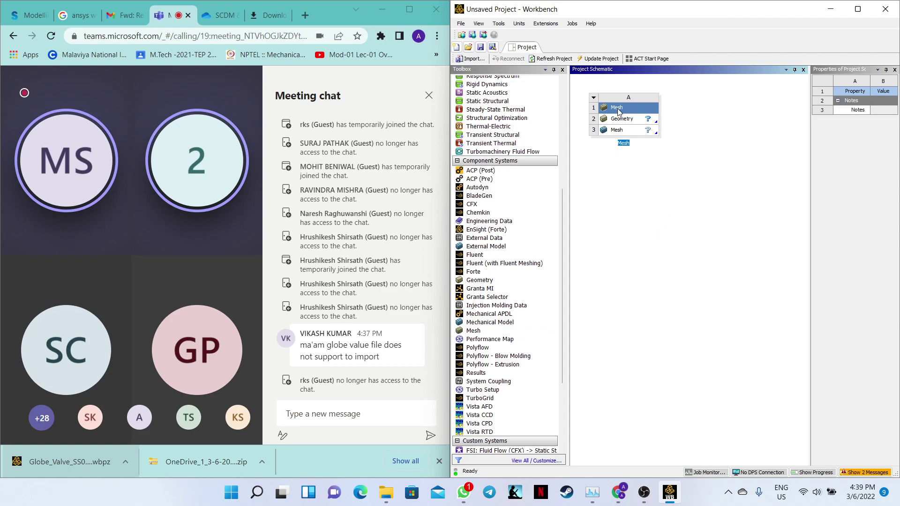
right_click(628, 120)
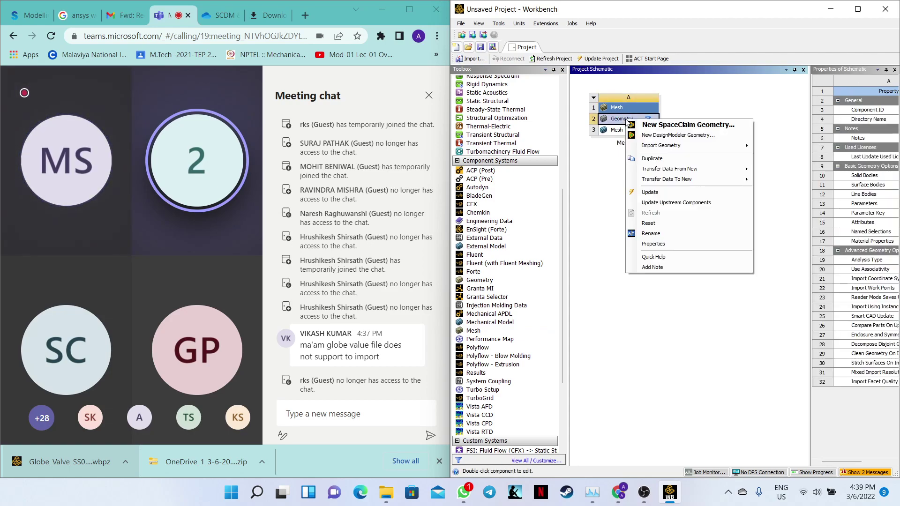
mouse_move(657, 148)
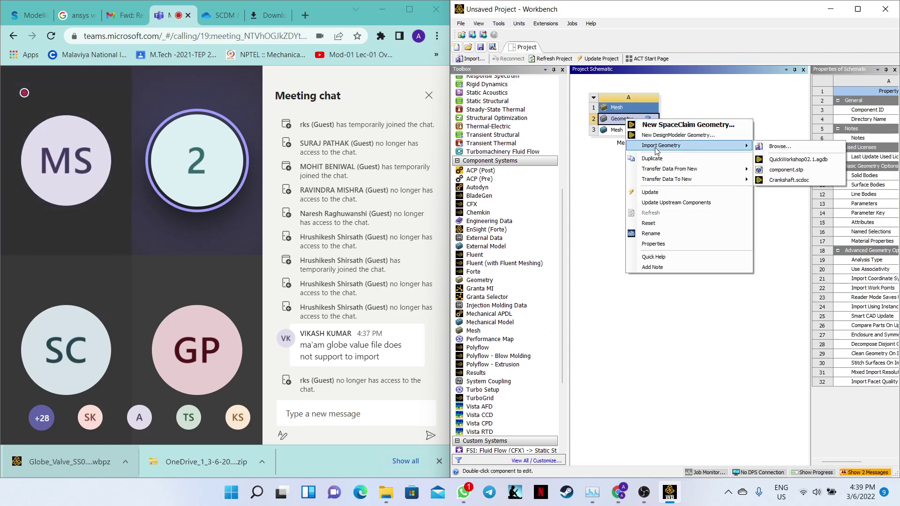
left_click(778, 146)
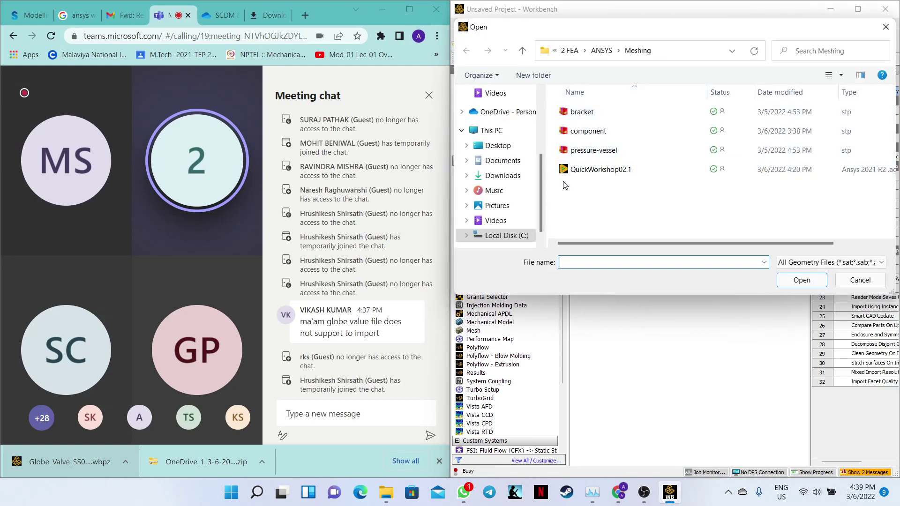
- Look through the 2 FEA, ANSYS and Meshing folders for the globe valve geometry file
left_click(825, 263)
left_click(704, 235)
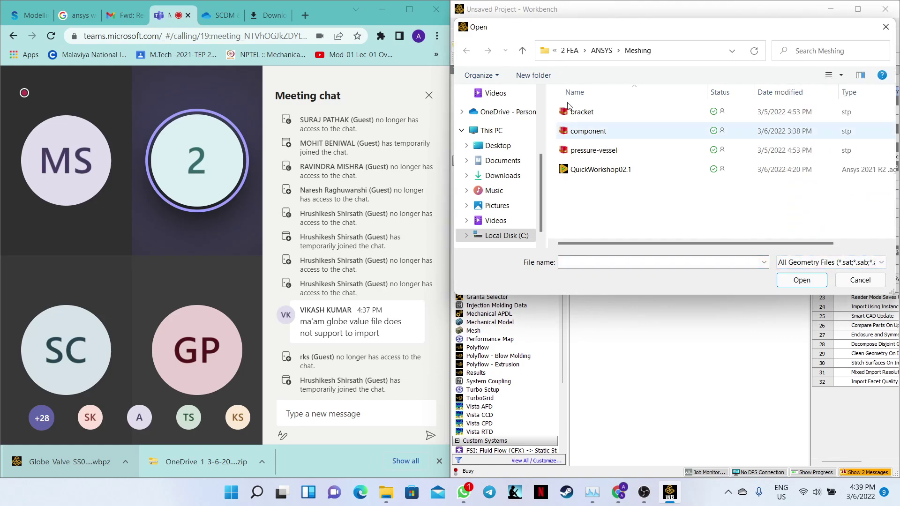
left_click(522, 50)
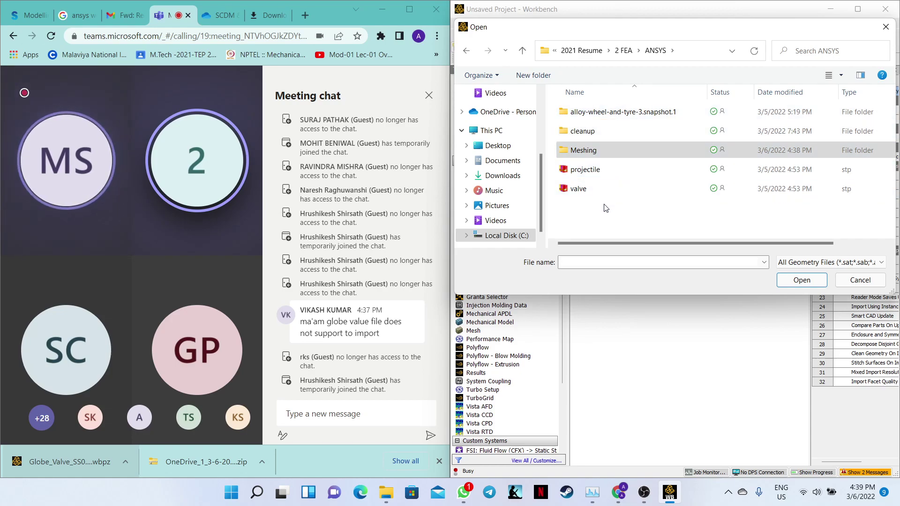
left_click(522, 50)
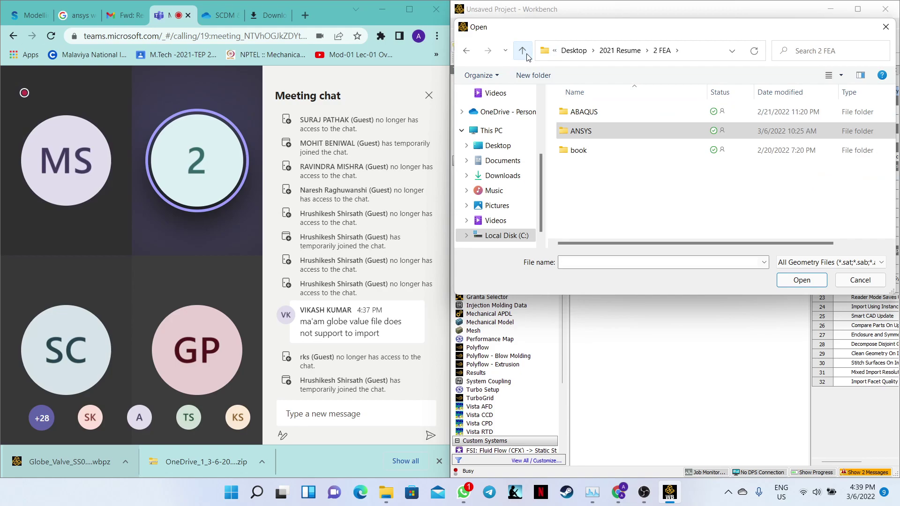
double_click(592, 132)
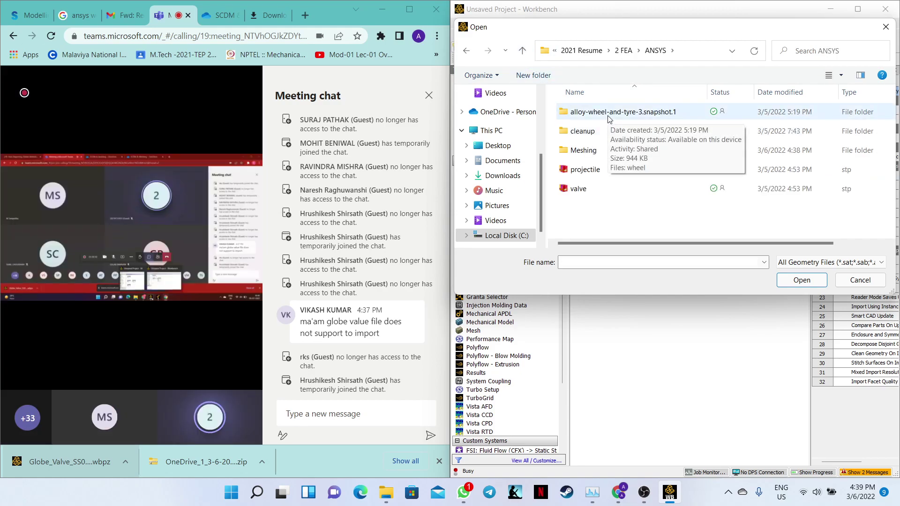
double_click(583, 150)
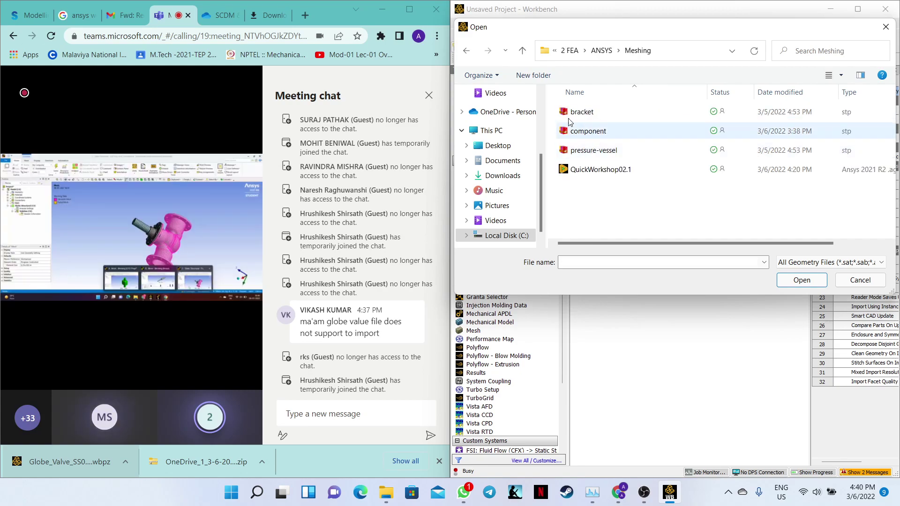
- Copy Globe_Valve_SS05_Start.wbpz from the browser's downloads into the Meshing folder, replacing the existing file
left_click(265, 16)
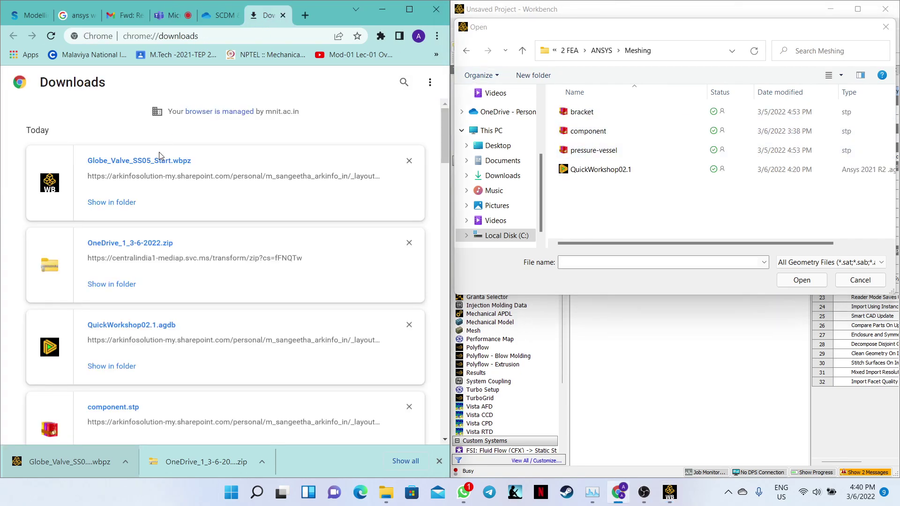
left_click_drag(159, 160, 646, 206)
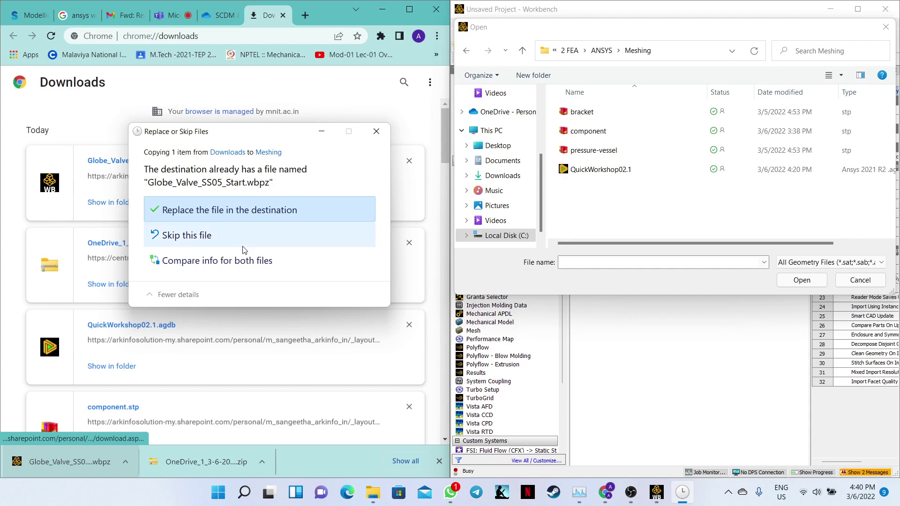
left_click(196, 210)
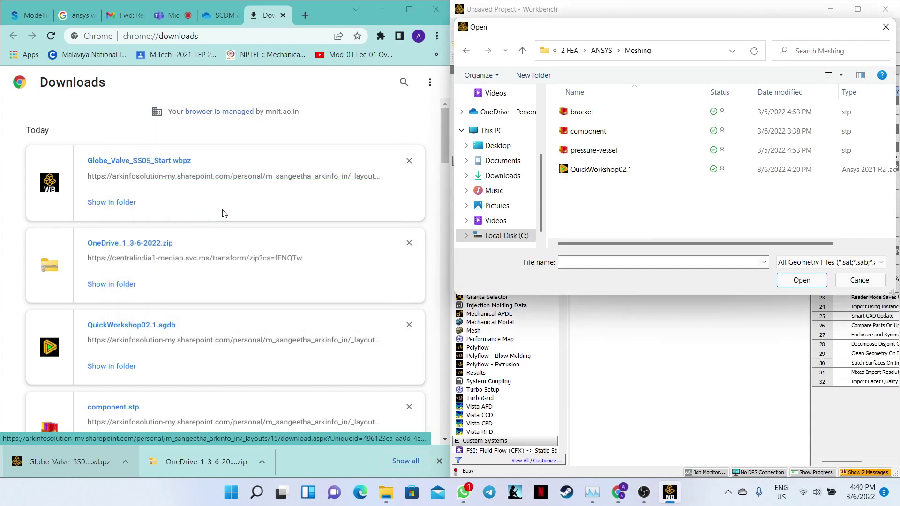
- List all file types and try to import Globe_Valve_SS05_Start as the Mesh system's geometry
left_click(815, 263)
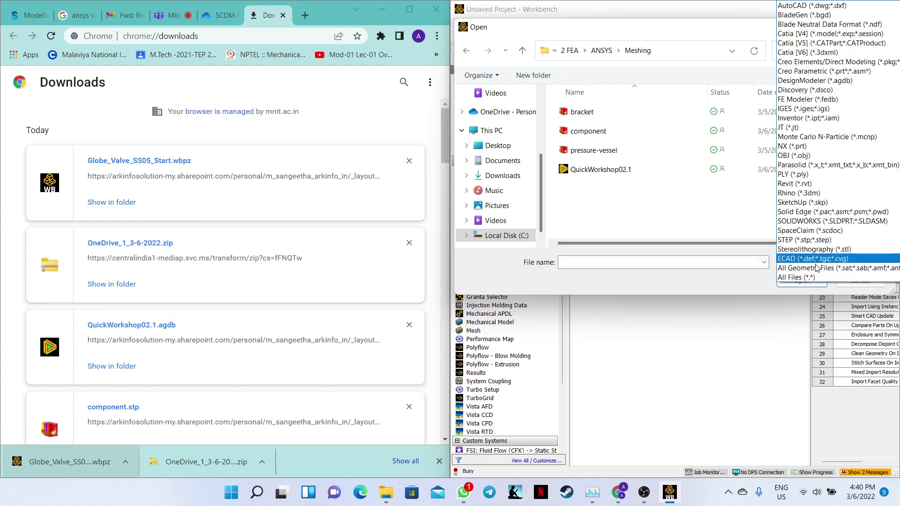
left_click(813, 284)
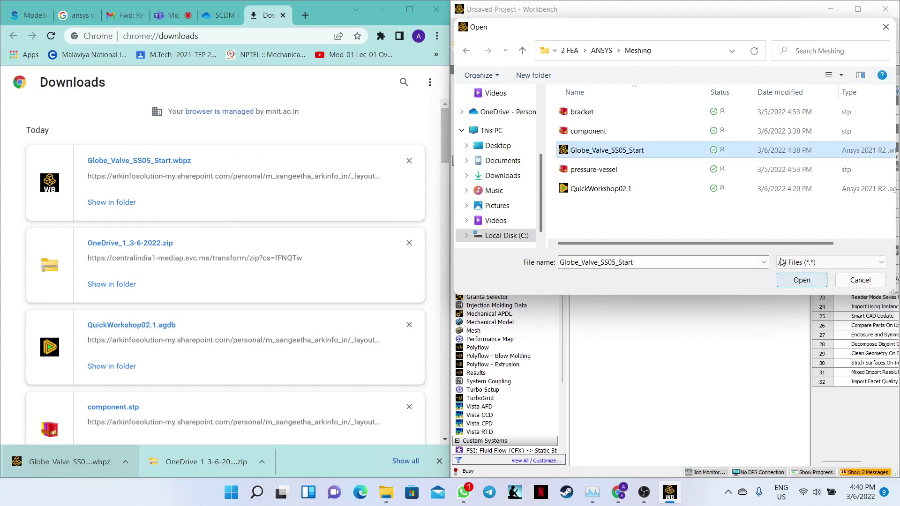
left_click(628, 151)
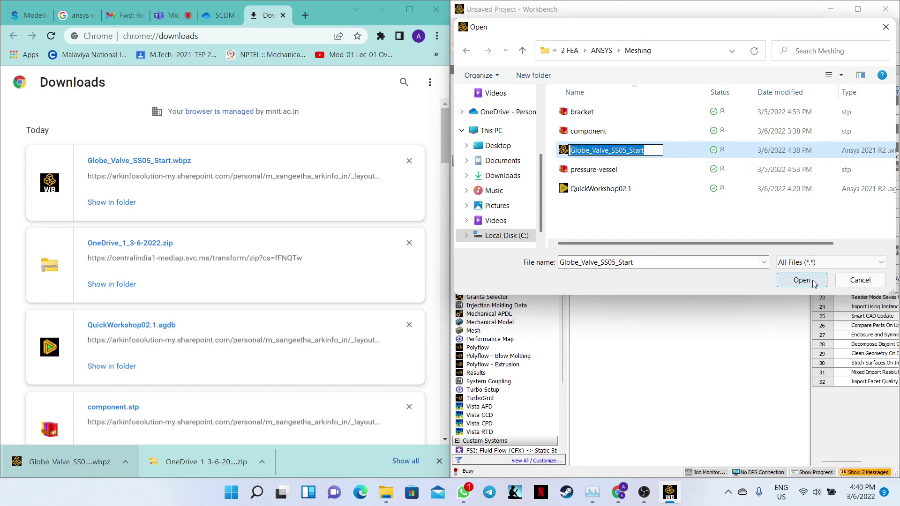
left_click(814, 283)
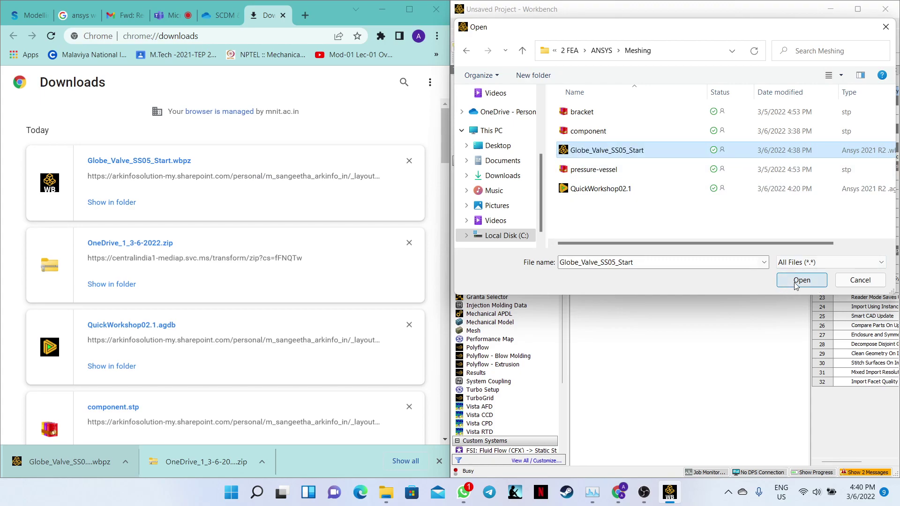
left_click(795, 284)
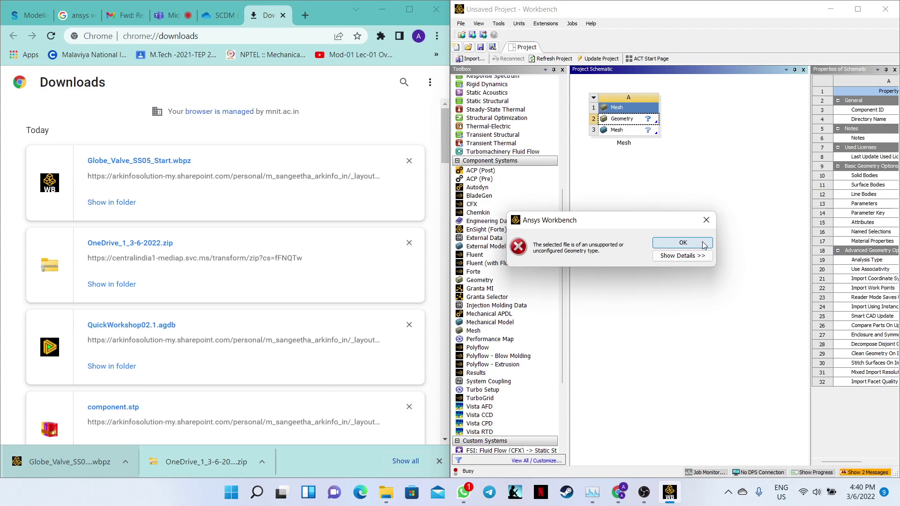
left_click(703, 245)
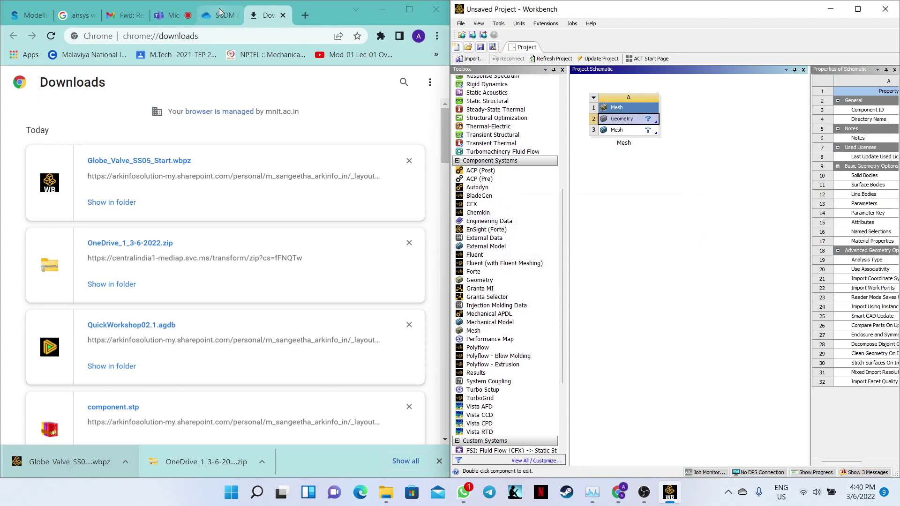
- Return to the Teams meeting, maximize its window and watch the shared face meshing demonstration on the globe valve
left_click(177, 15)
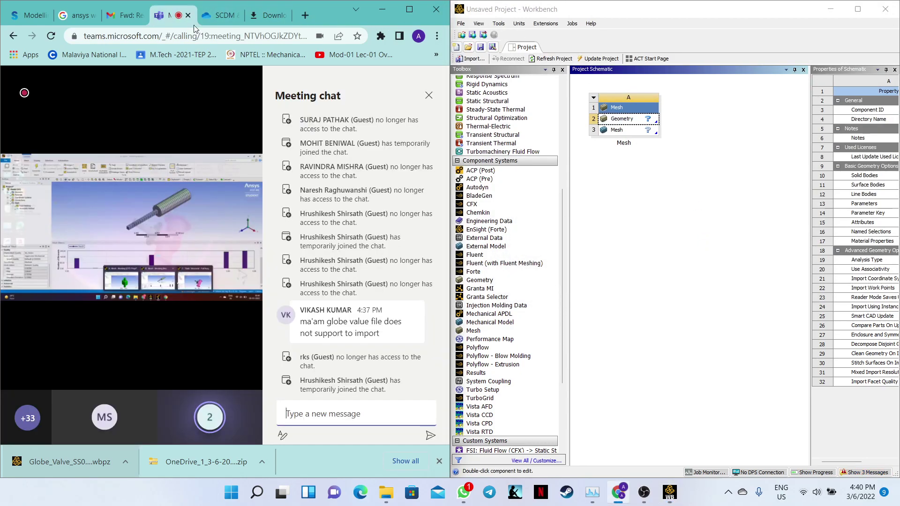
left_click(411, 13)
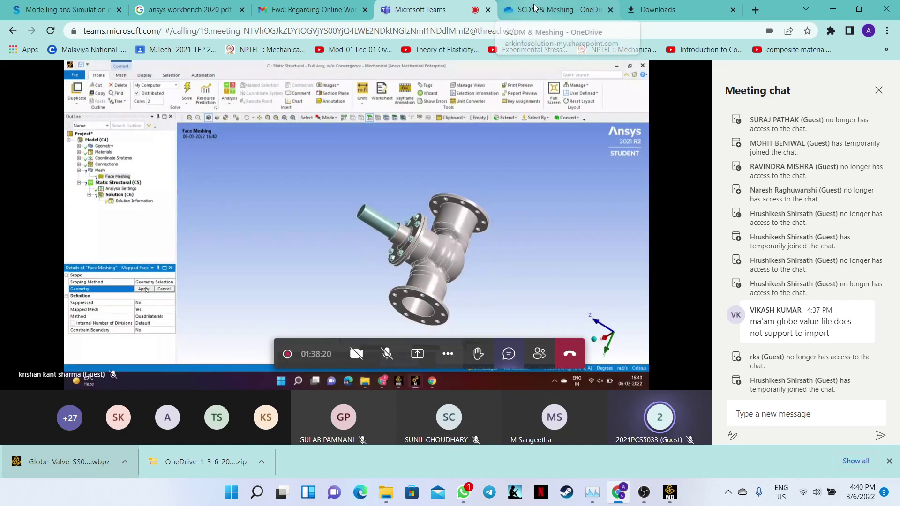
mouse_move(669, 502)
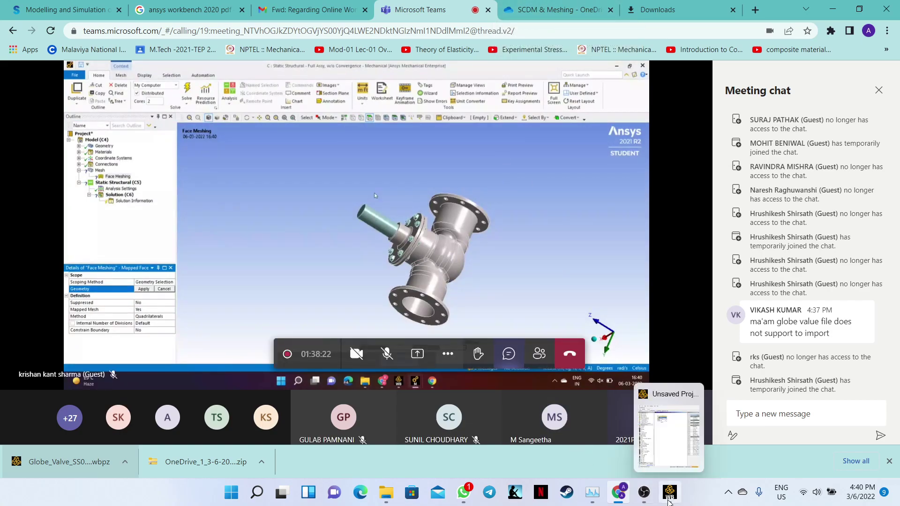
mouse_move(675, 454)
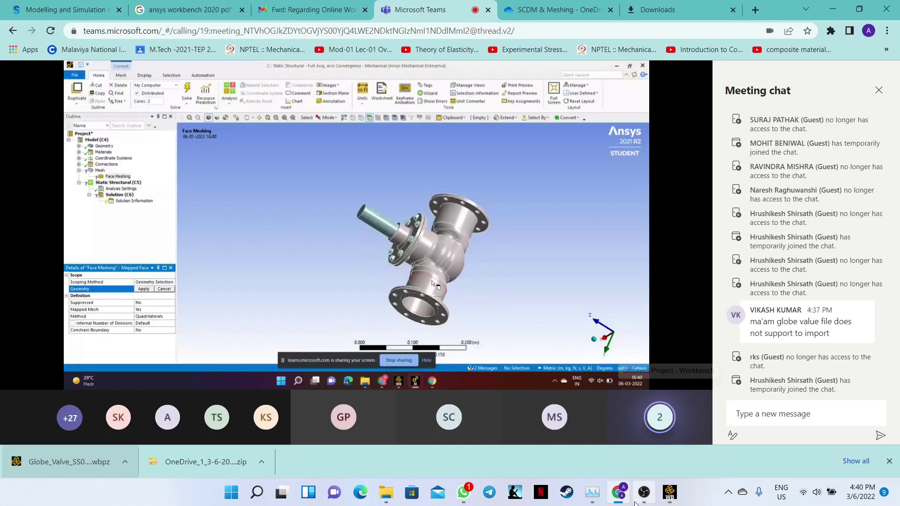
mouse_move(621, 497)
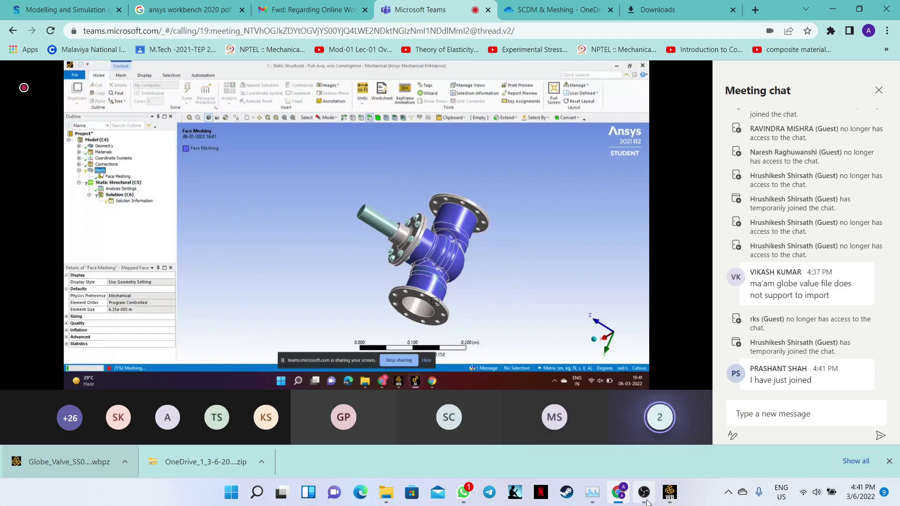
- Switch to Workbench and snap it side by side with the Teams meeting window
left_click(669, 492)
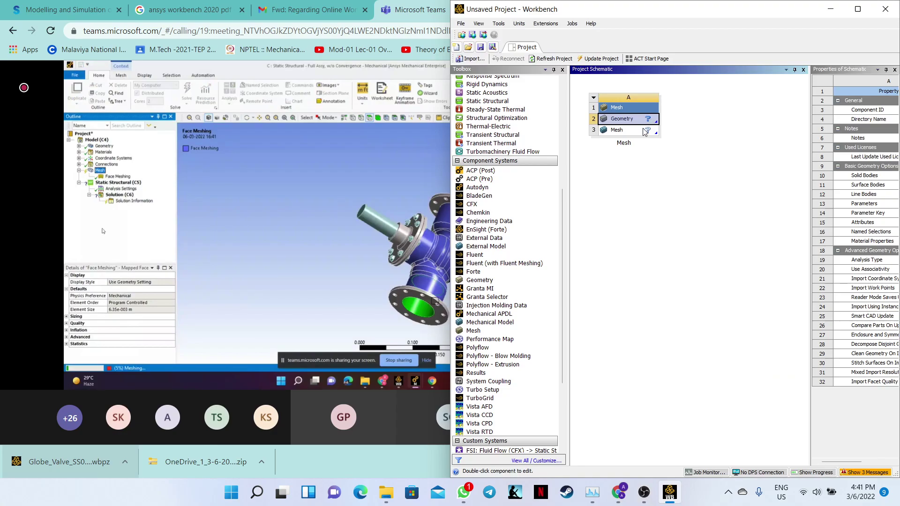
left_click_drag(647, 9, 898, 29)
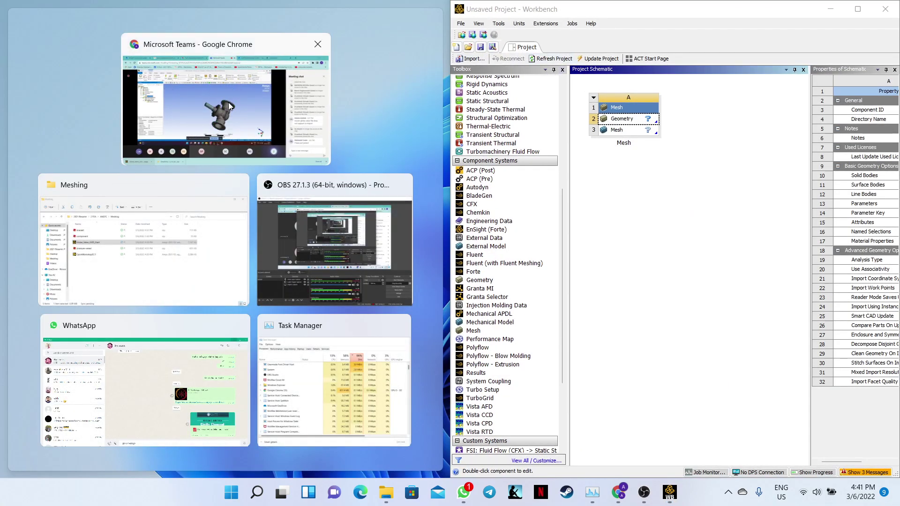
left_click(229, 106)
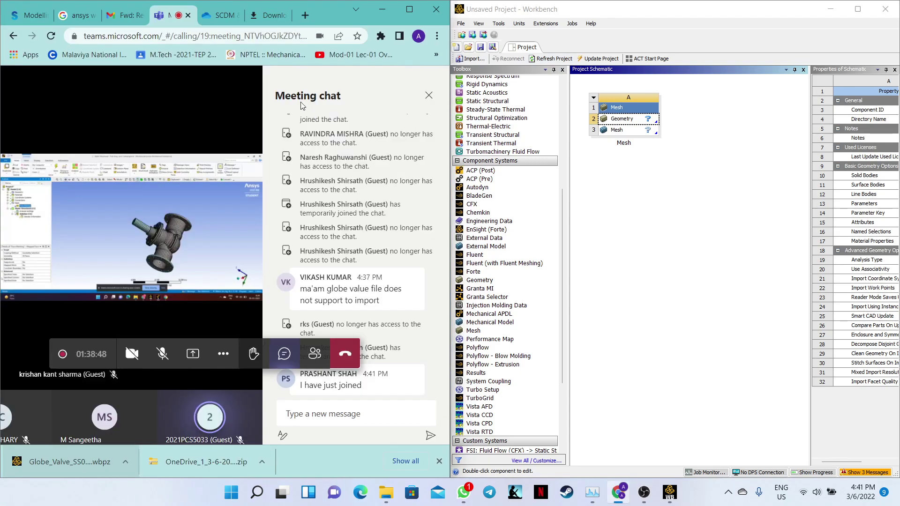
- Import QuickWorkshop02.1 from the Meshing folder into the Mesh system's Geometry cell
right_click(622, 123)
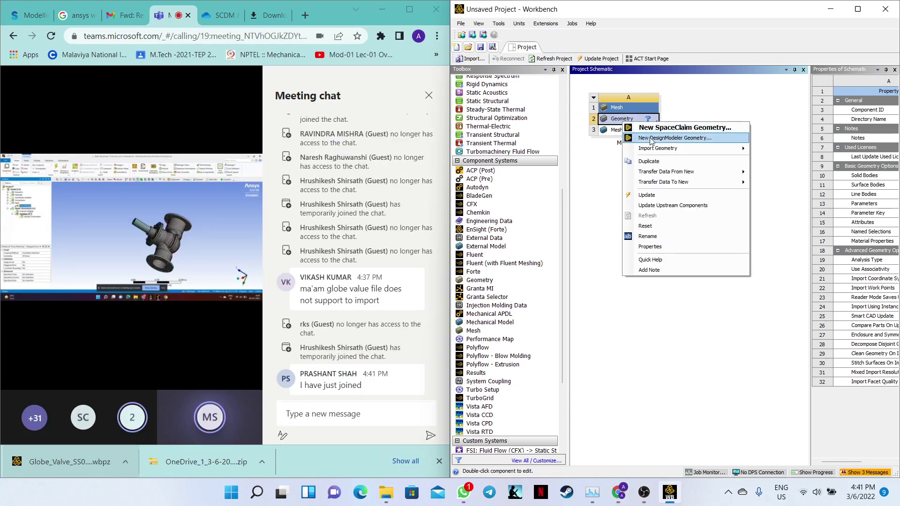
mouse_move(652, 150)
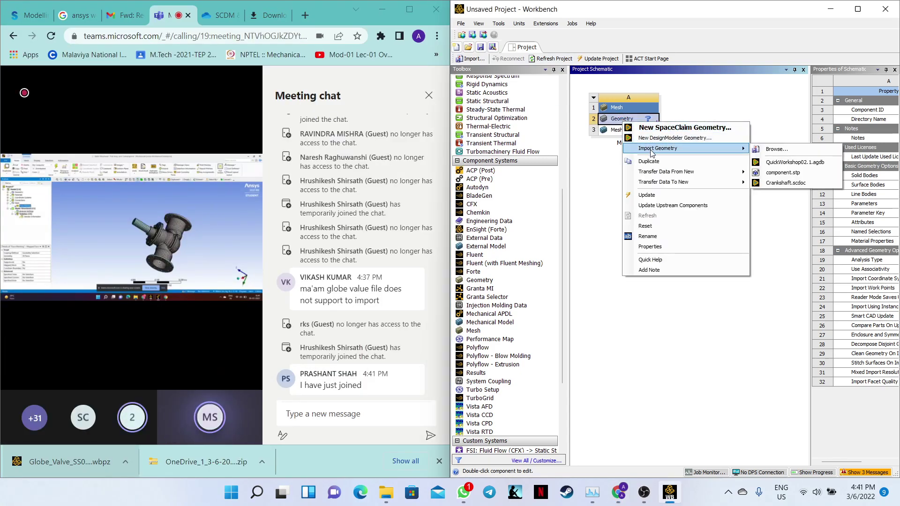
left_click(771, 150)
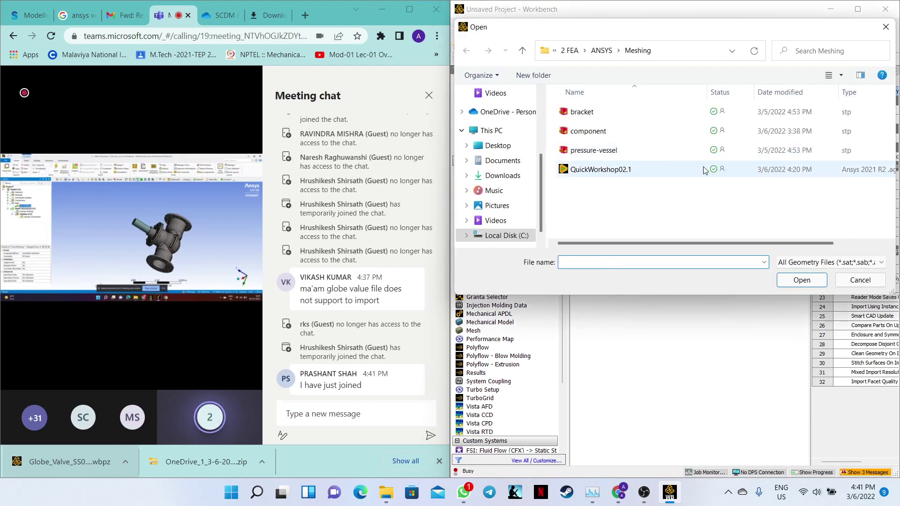
left_click(641, 172)
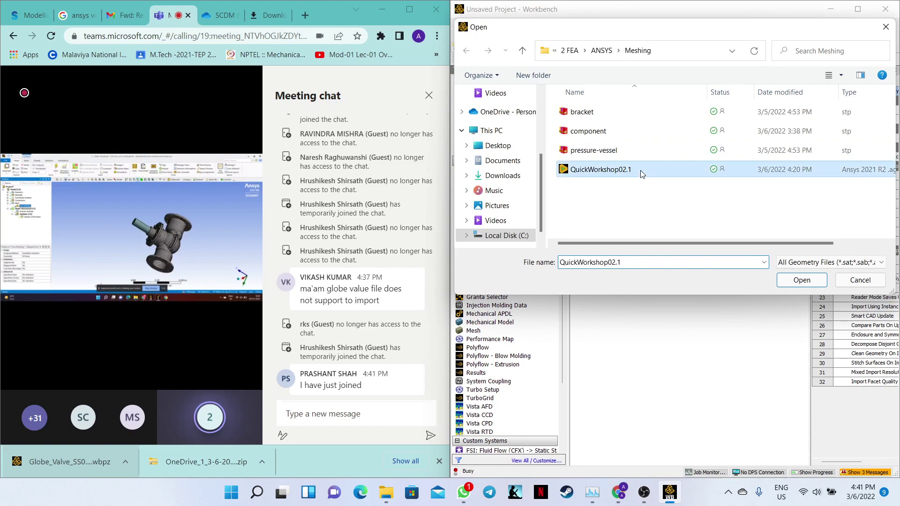
left_click(801, 280)
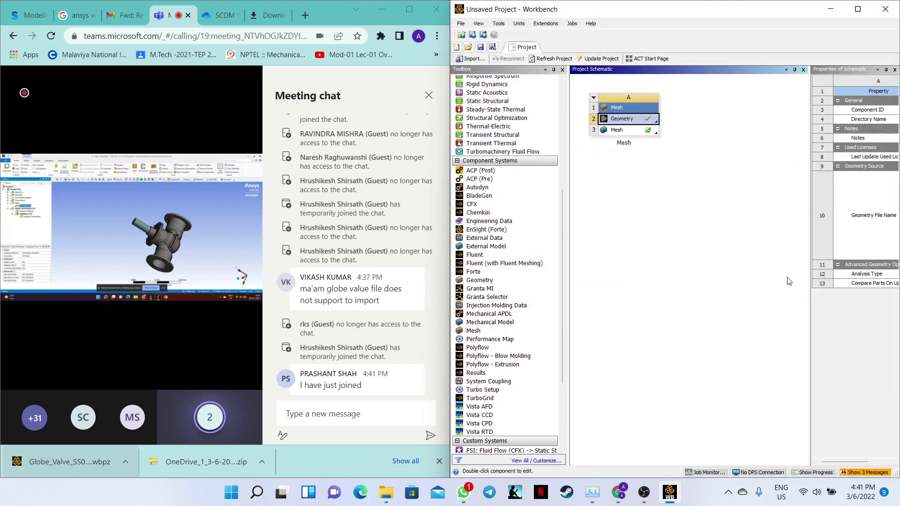
- Open the system's Mesh cell for editing in Ansys Meshing and dismiss the browser's download bar
right_click(643, 134)
left_click(669, 137)
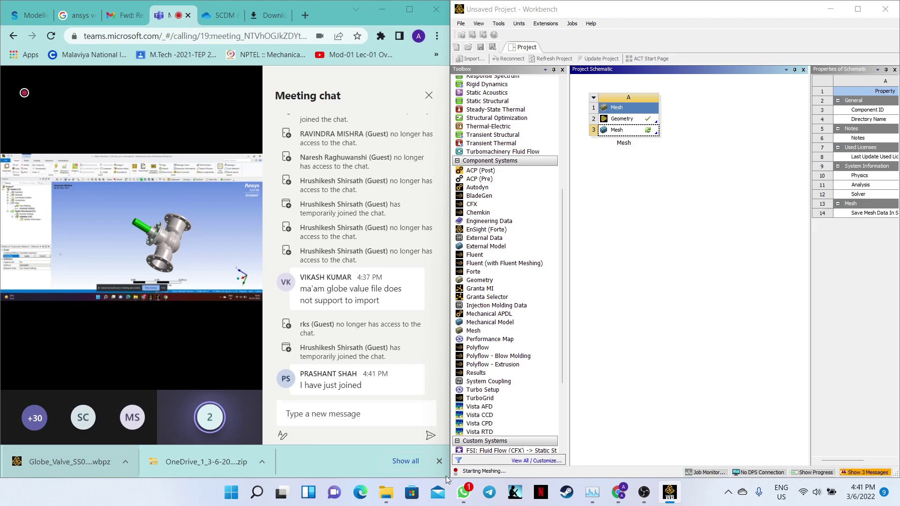
left_click(440, 461)
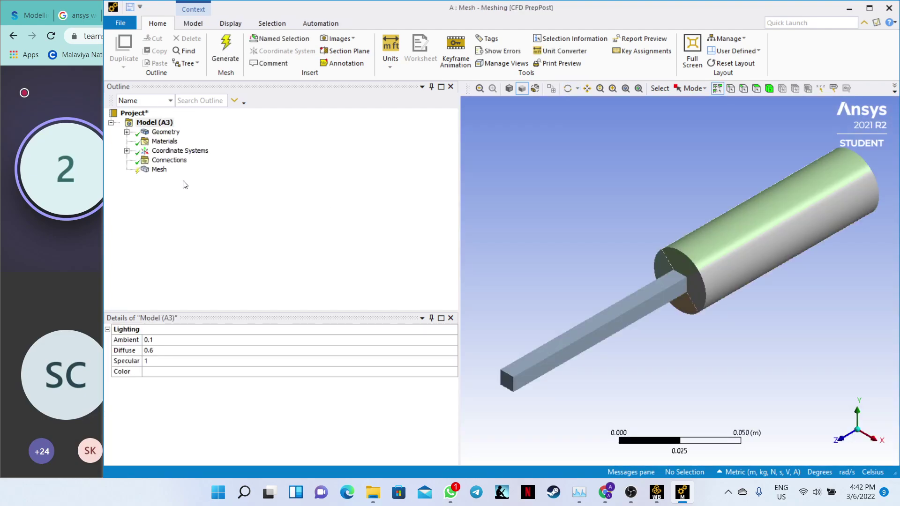
- Show the model's sweepable bodies and generate the mesh with default settings
right_click(159, 170)
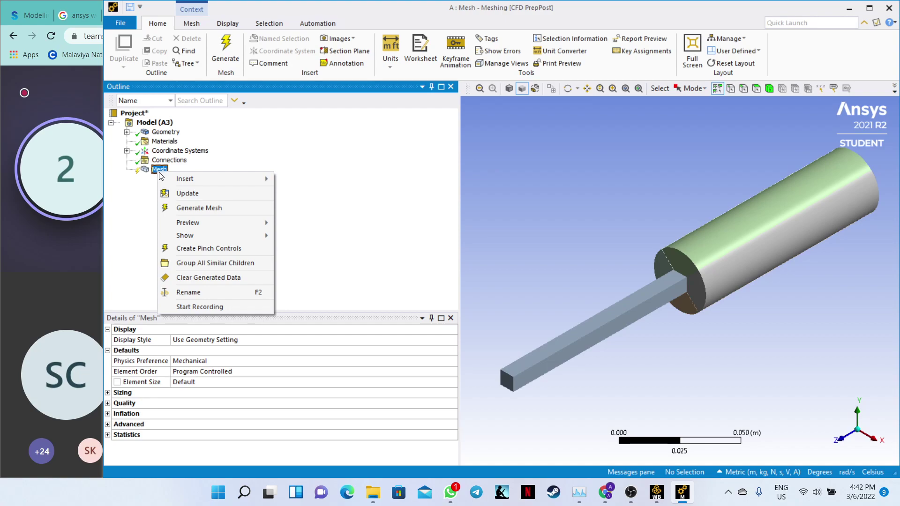
mouse_move(195, 182)
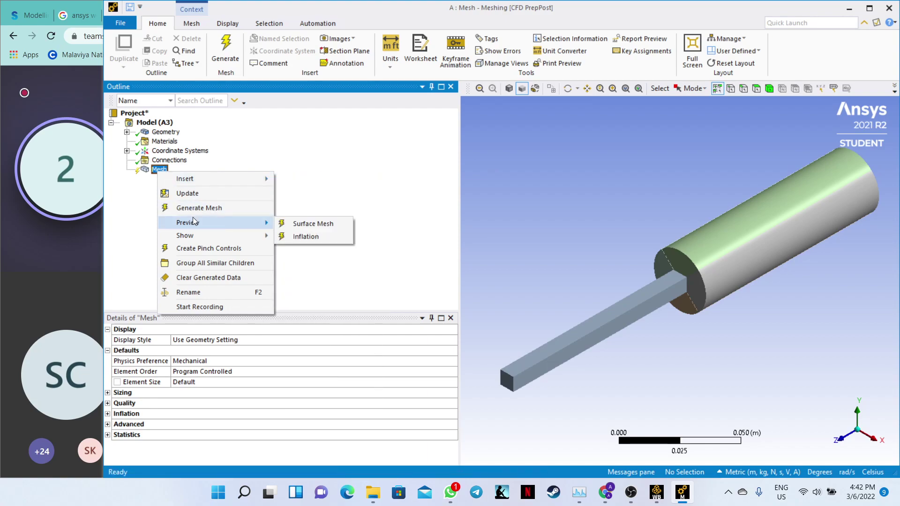
mouse_move(191, 236)
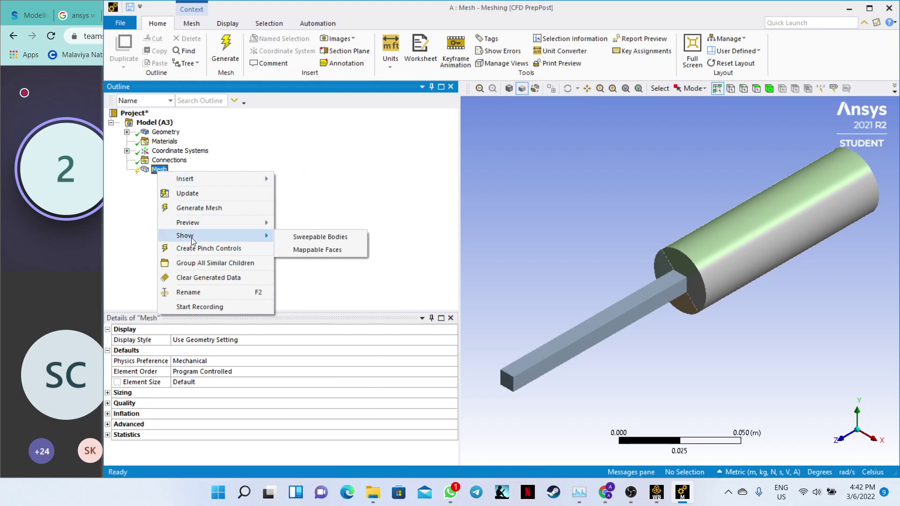
left_click(303, 237)
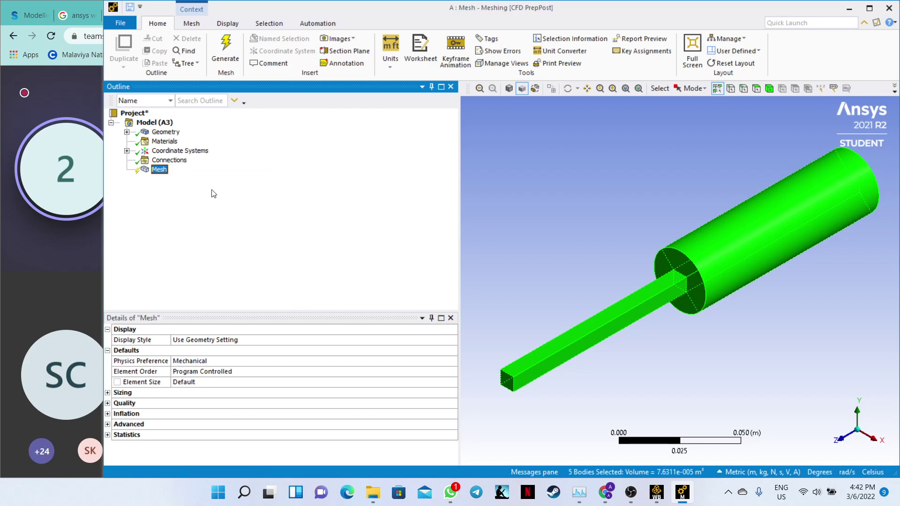
right_click(160, 172)
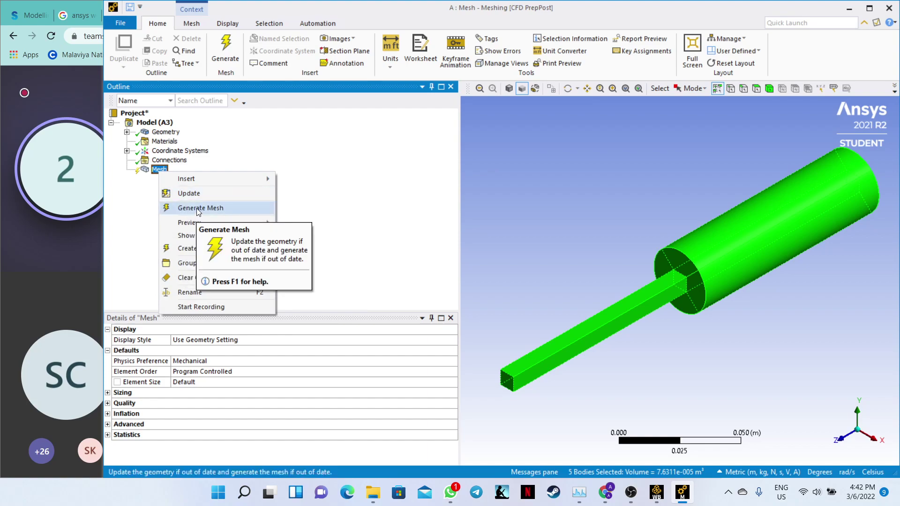
left_click(197, 208)
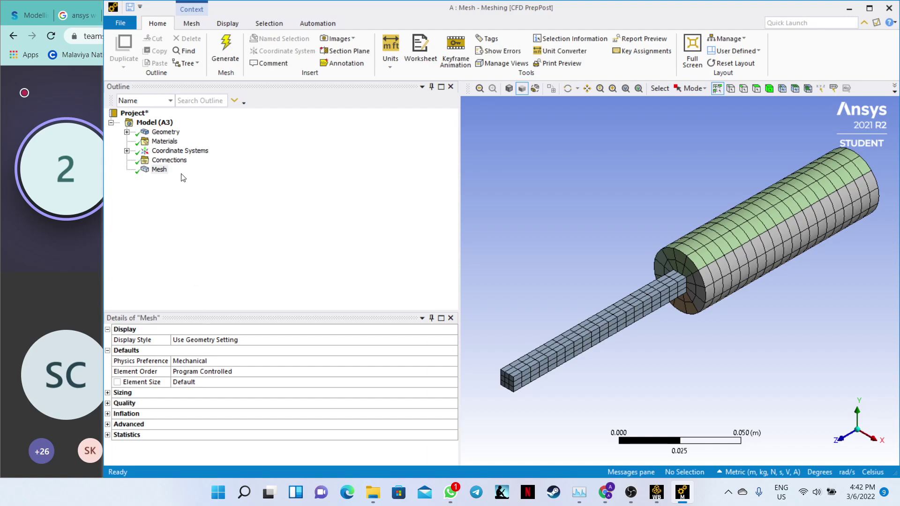
- Insert a Method control under Mesh
left_click(159, 169)
right_click(160, 173)
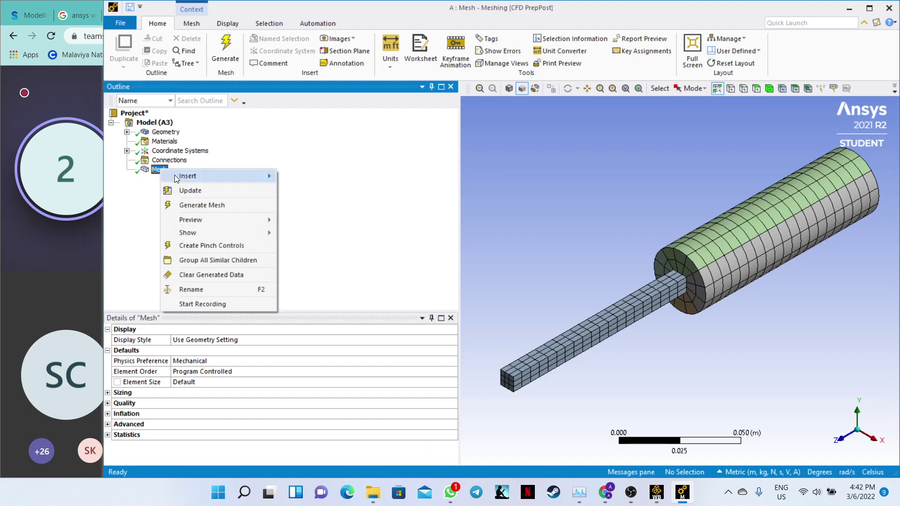
mouse_move(178, 176)
left_click(309, 183)
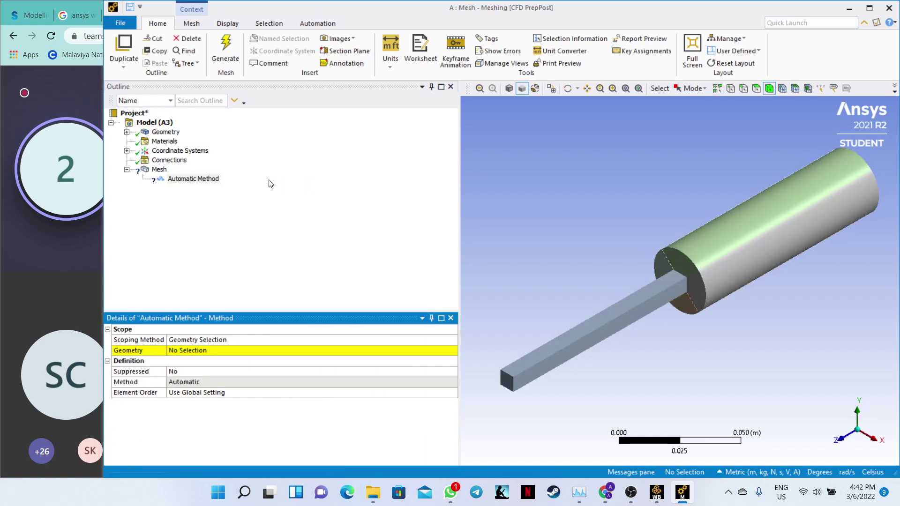
right_click(199, 179)
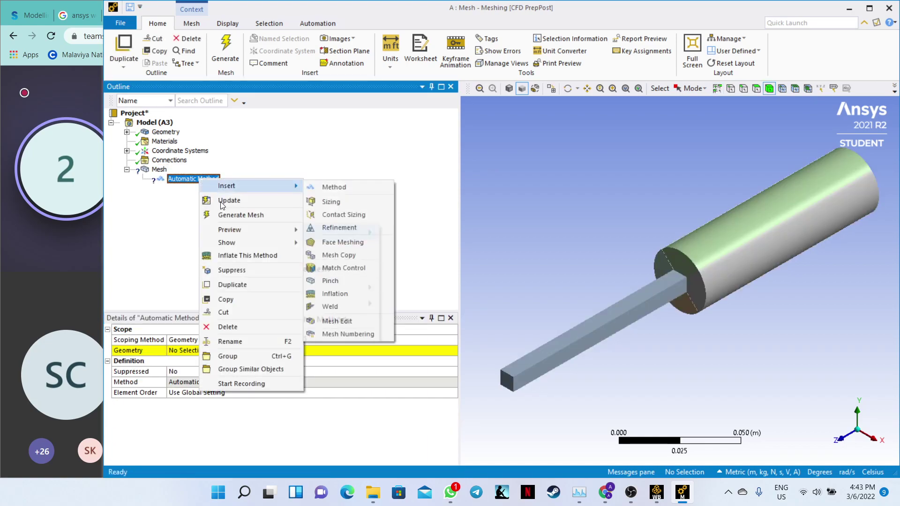
left_click(158, 210)
- Scope the Automatic Method to all five bodies: the four cylinder segments and the square bar
left_click(202, 351)
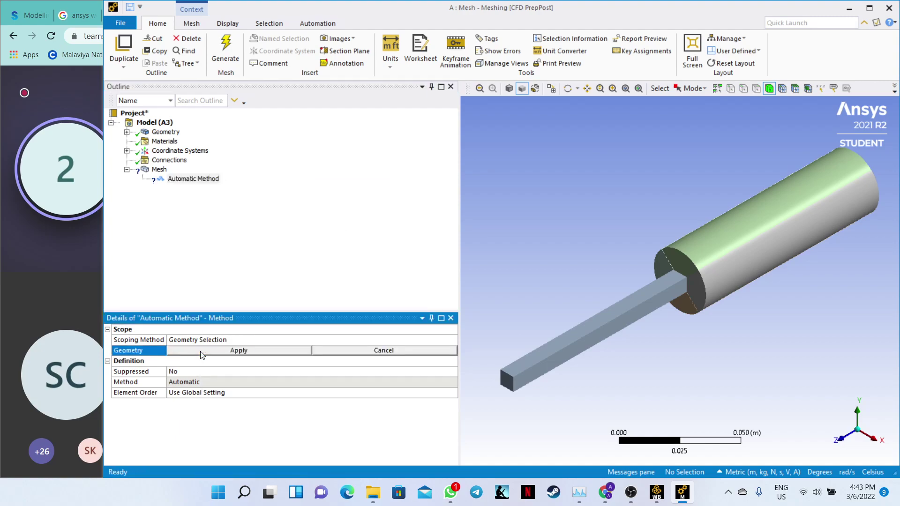
left_click(643, 291)
left_click(714, 246)
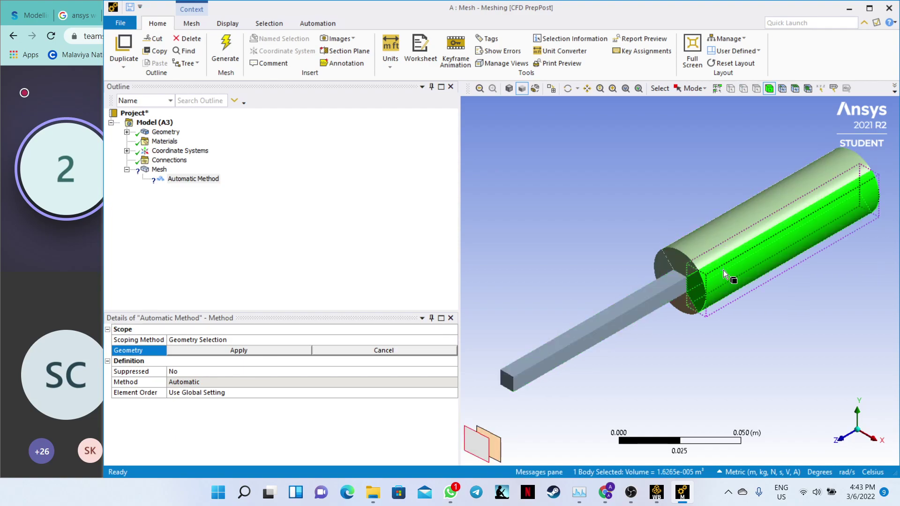
left_click(716, 254, "ctrl")
left_click(660, 266, "ctrl")
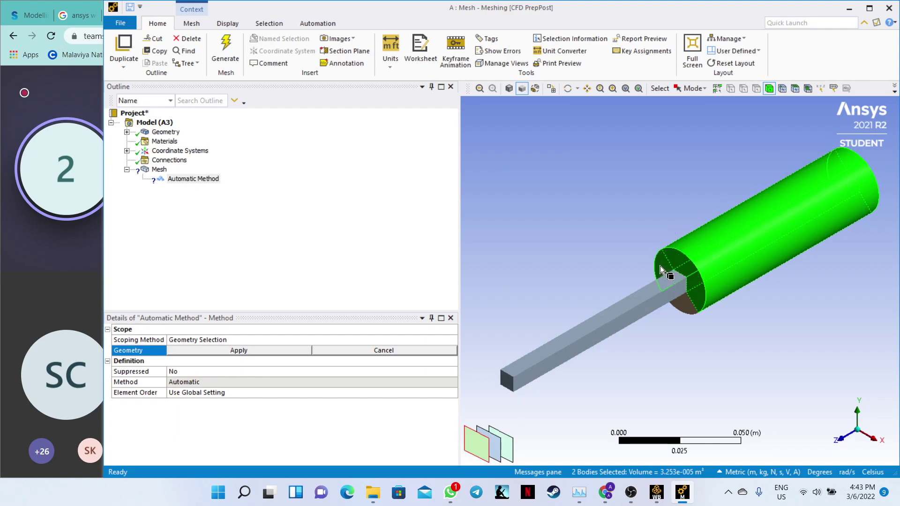
left_click(678, 304, "ctrl")
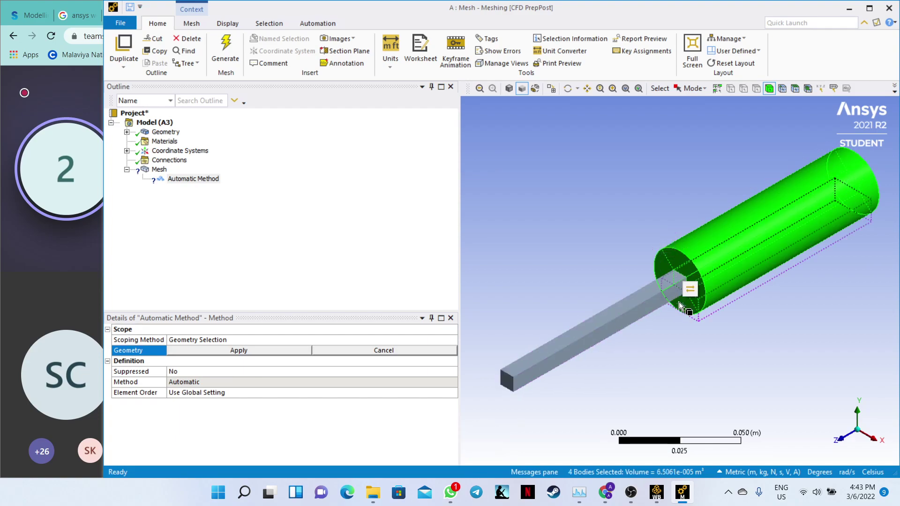
left_click(647, 304, "ctrl")
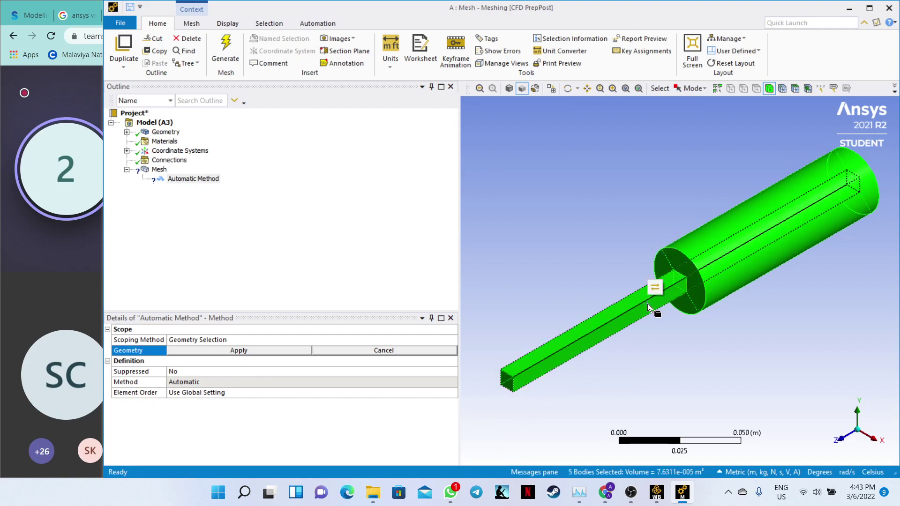
left_click(223, 354)
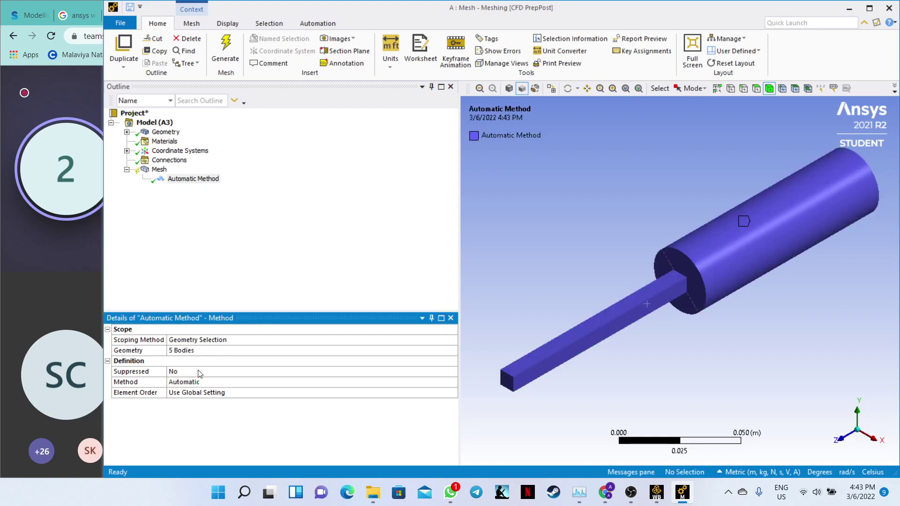
- Set the method to Tetrahedrons with the Patch Independent algorithm and try to generate the mesh
left_click(198, 382)
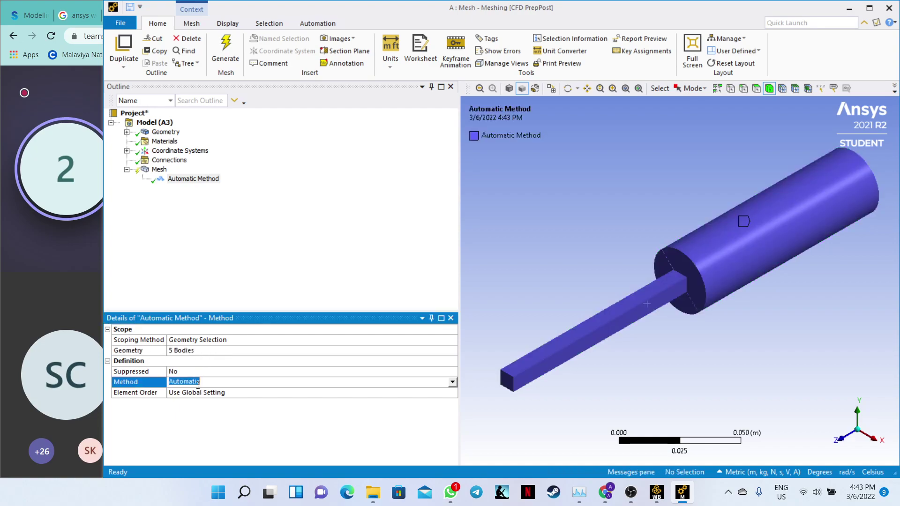
left_click(453, 382)
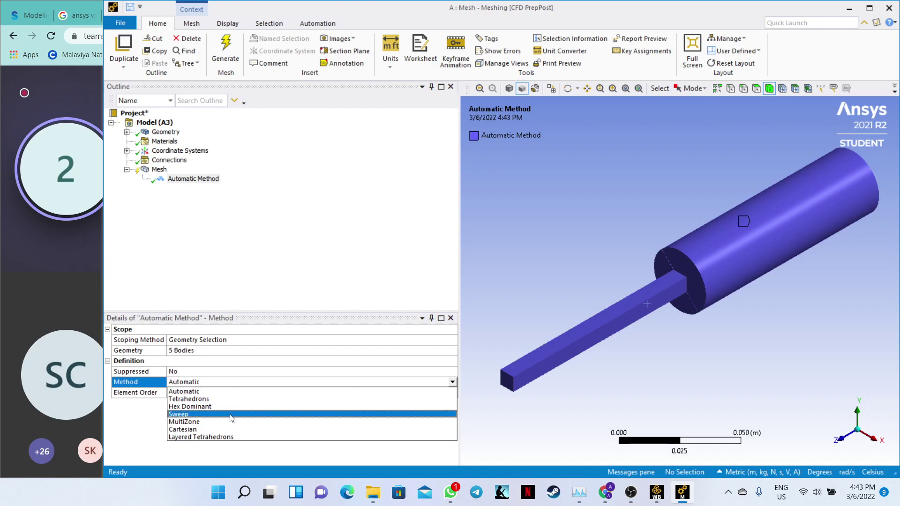
left_click(207, 399)
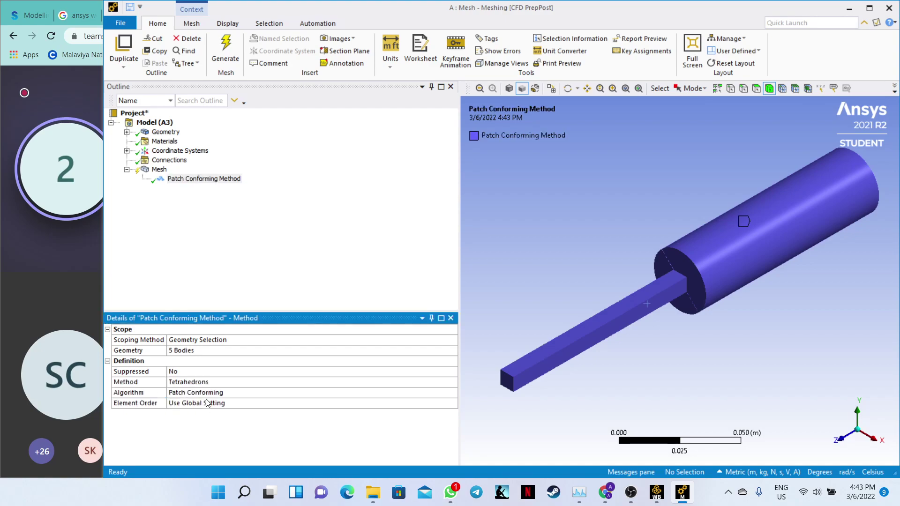
left_click(208, 392)
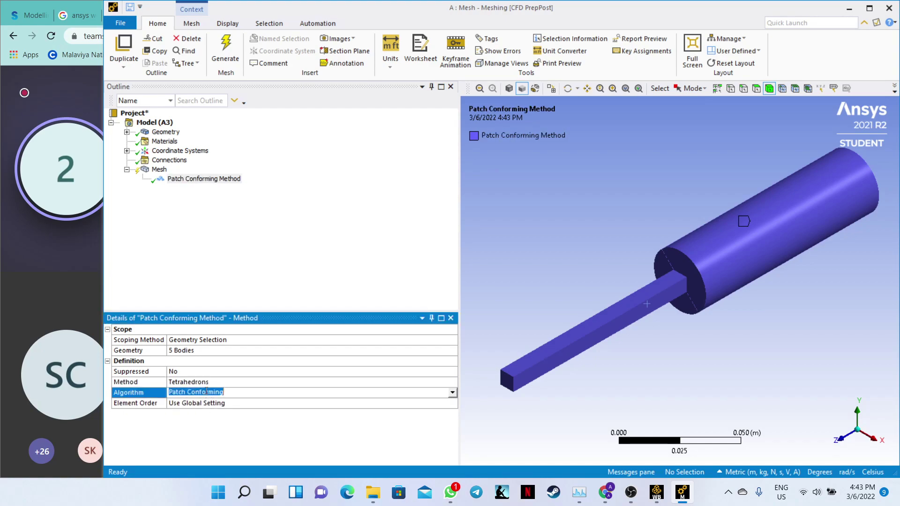
left_click(453, 392)
left_click(249, 410)
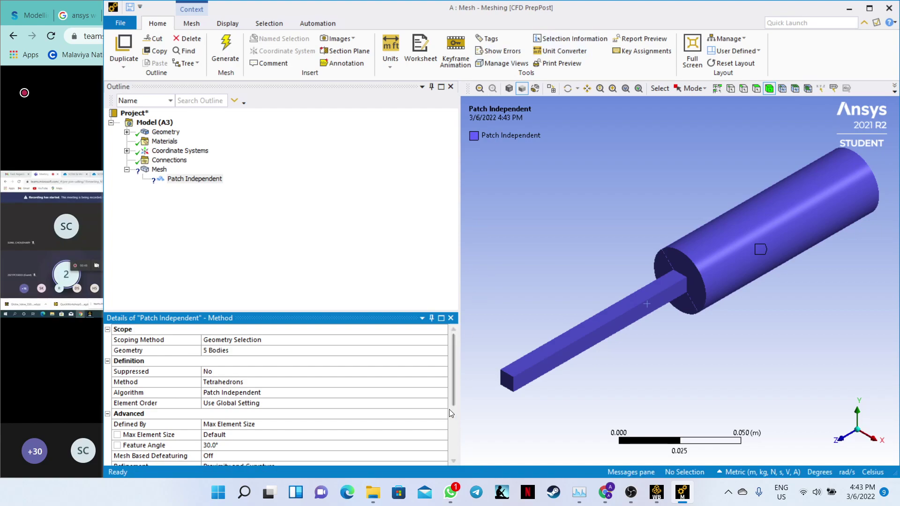
left_click_drag(455, 378, 445, 356)
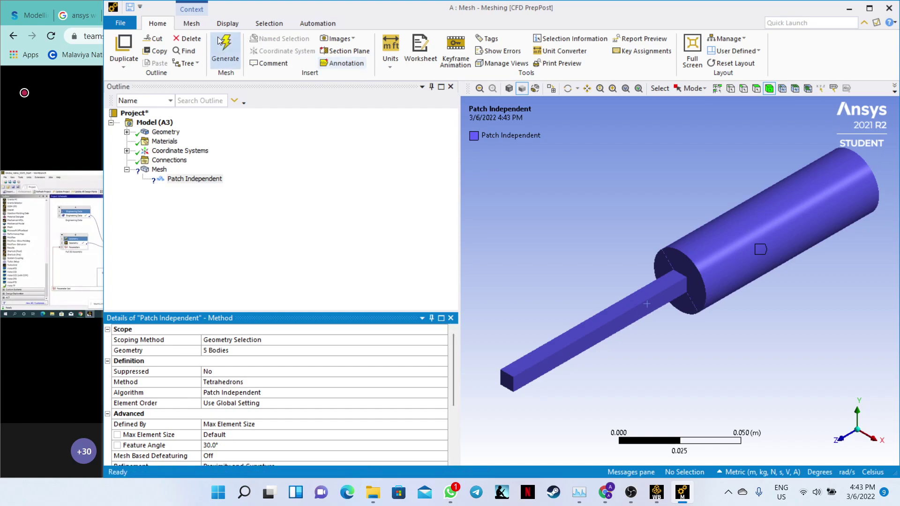
left_click(225, 51)
- Watch the shared face meshing demonstration in the maximized Teams meeting, and snap the Meshing window side by side with it
left_click(71, 117)
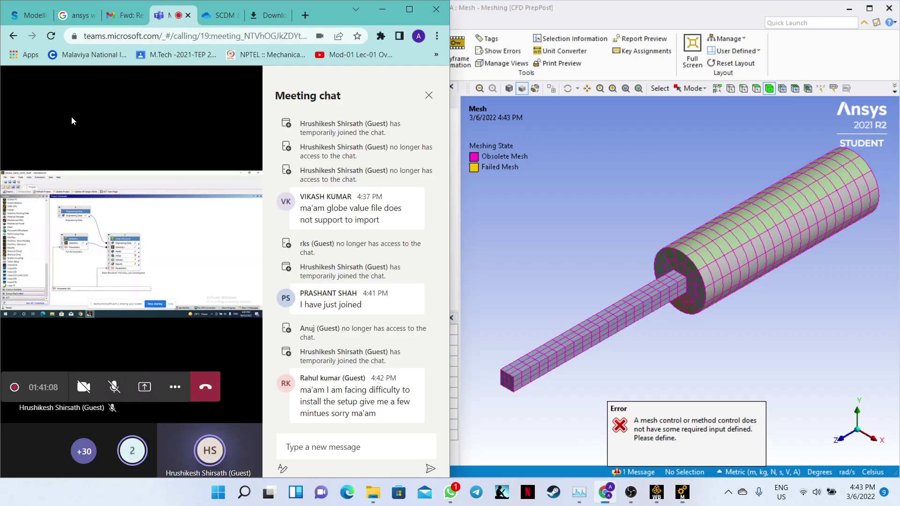
left_click(408, 10)
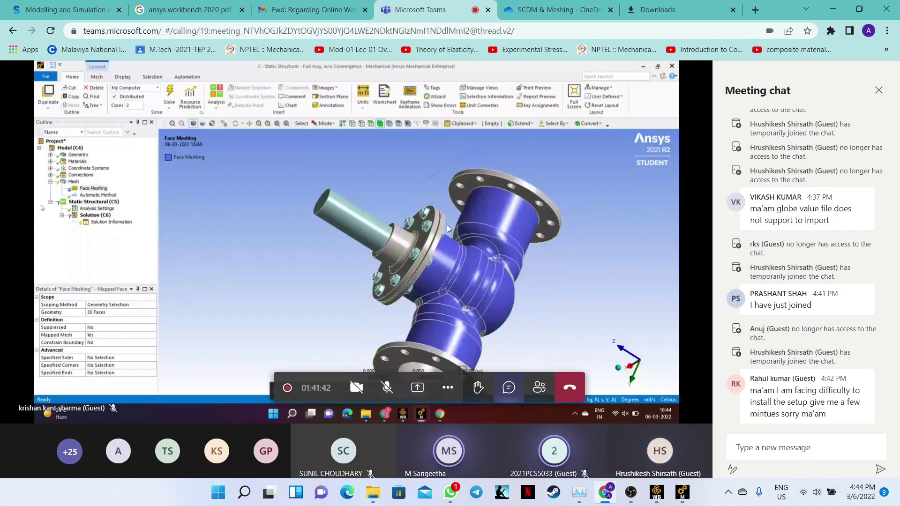
mouse_move(685, 494)
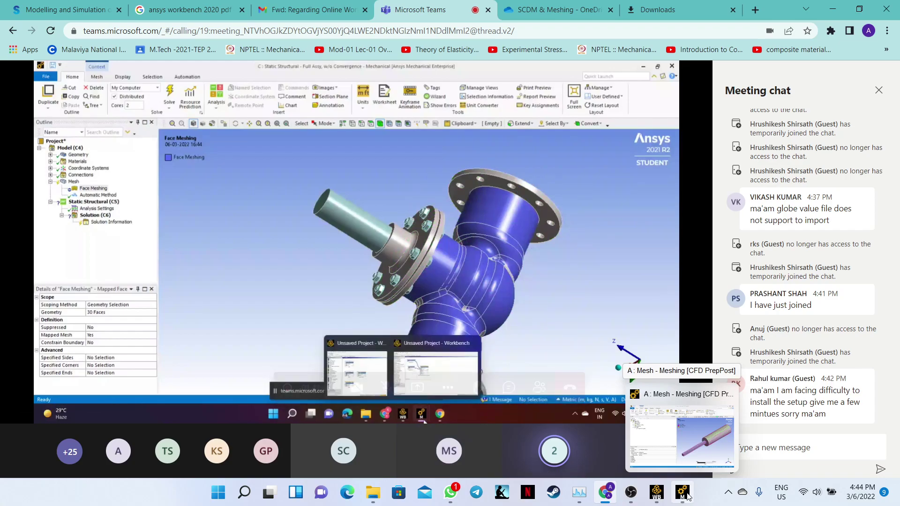
left_click(685, 494)
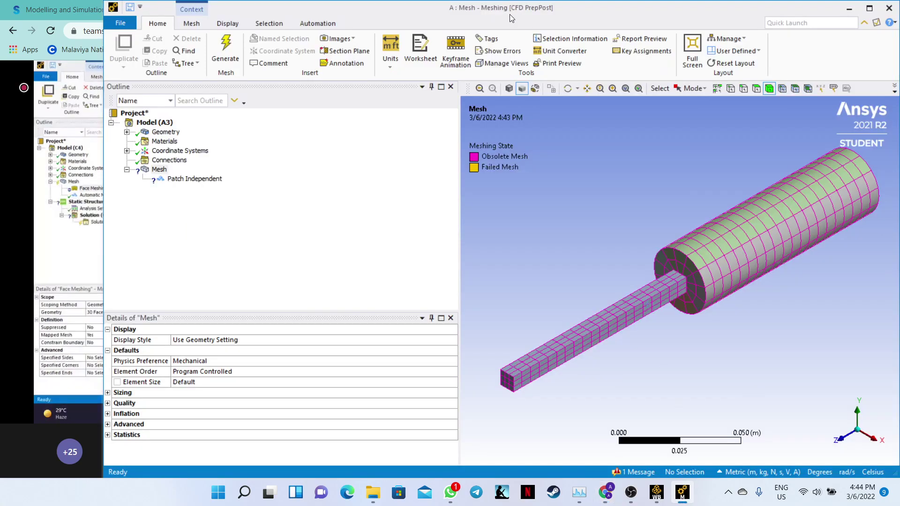
left_click_drag(510, 15, 897, 16)
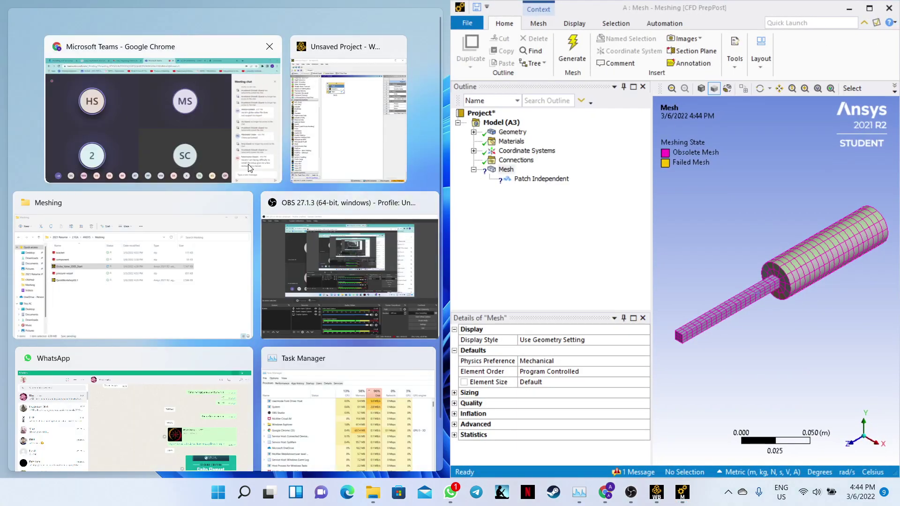
left_click(210, 144)
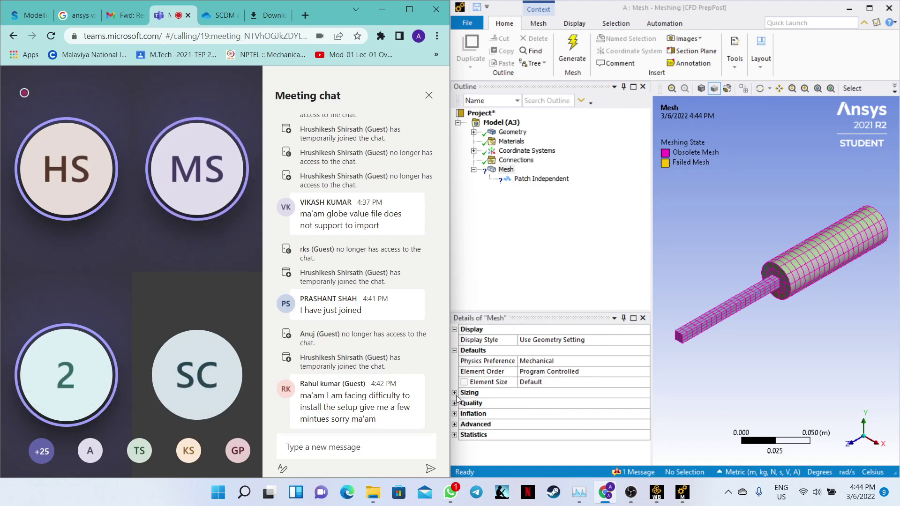
- Insert a second Method control alongside the Patch Independent method
right_click(545, 181)
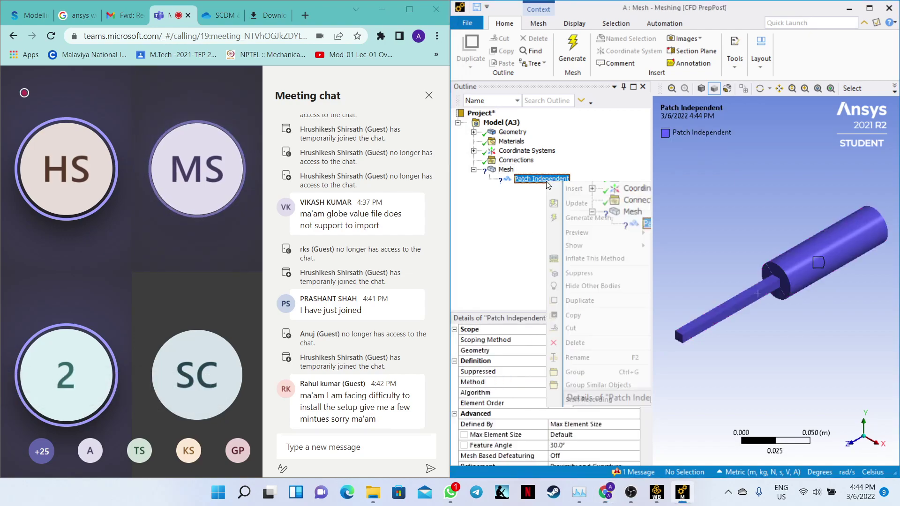
left_click(523, 207)
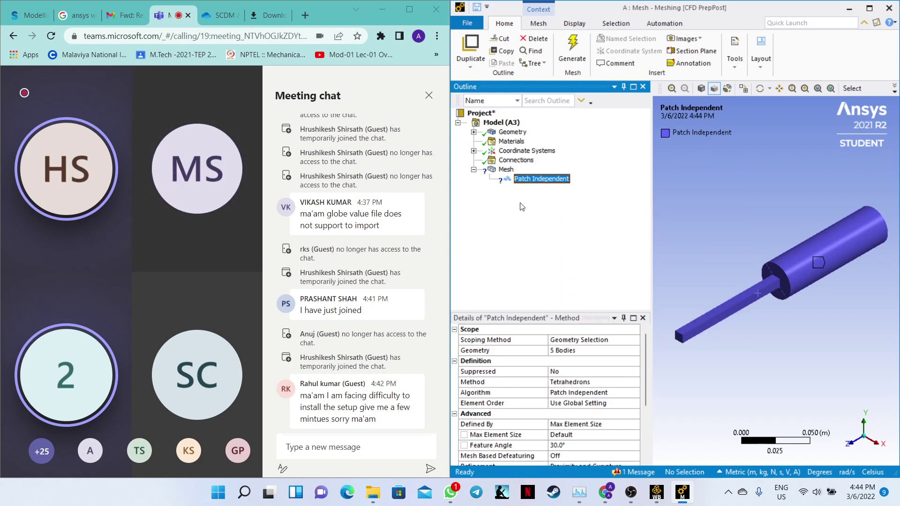
right_click(532, 182)
mouse_move(552, 187)
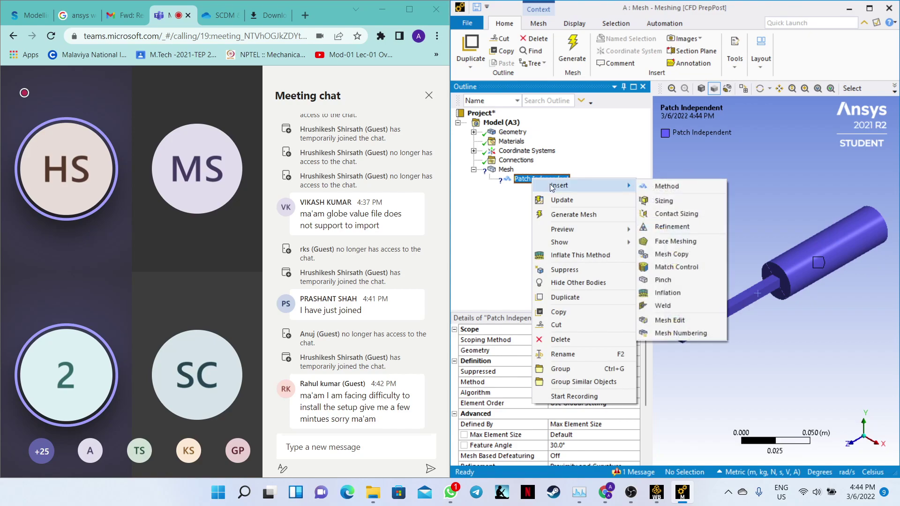
left_click(665, 185)
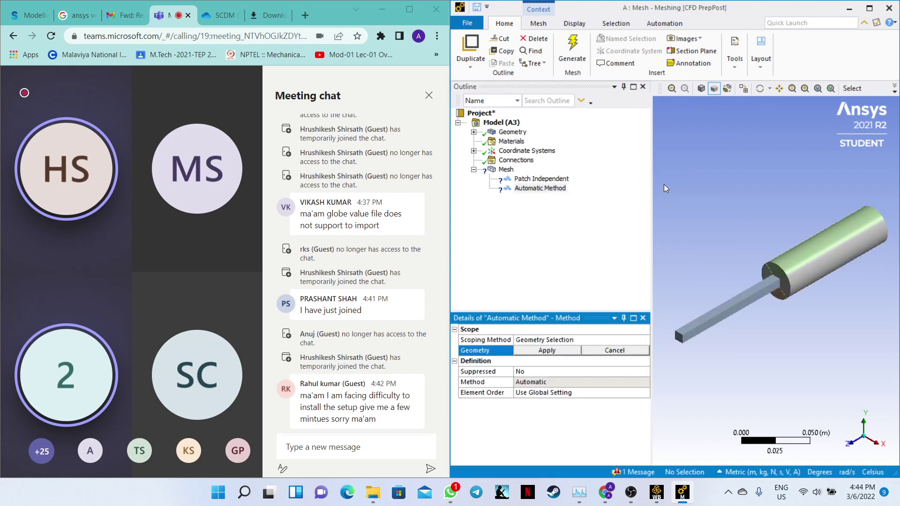
- Scope the second Automatic Method to all five bodies: the four cylinder segments and the square bar
left_click(549, 351)
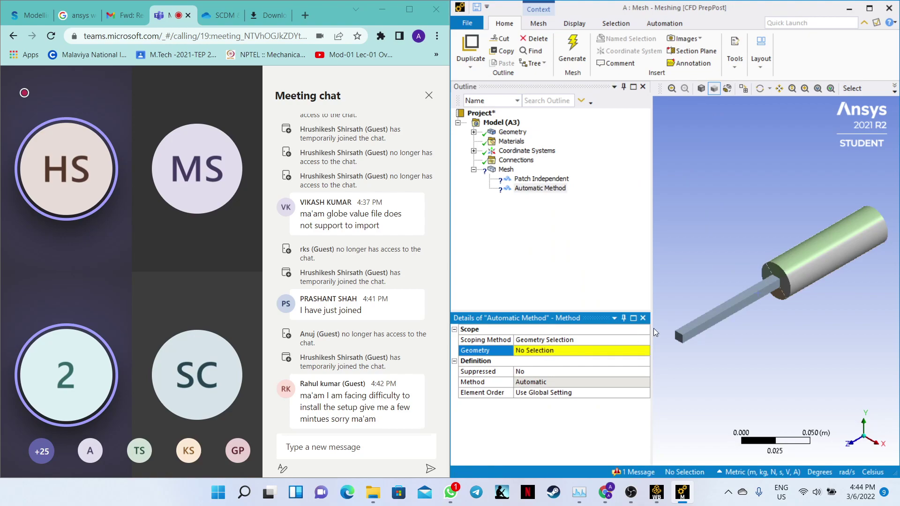
left_click(811, 271)
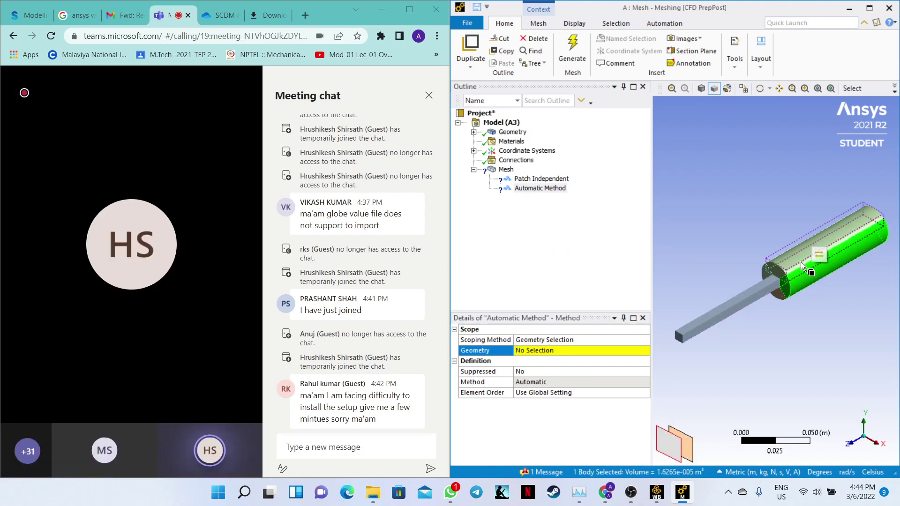
left_click(800, 263, "ctrl")
left_click(763, 275, "ctrl")
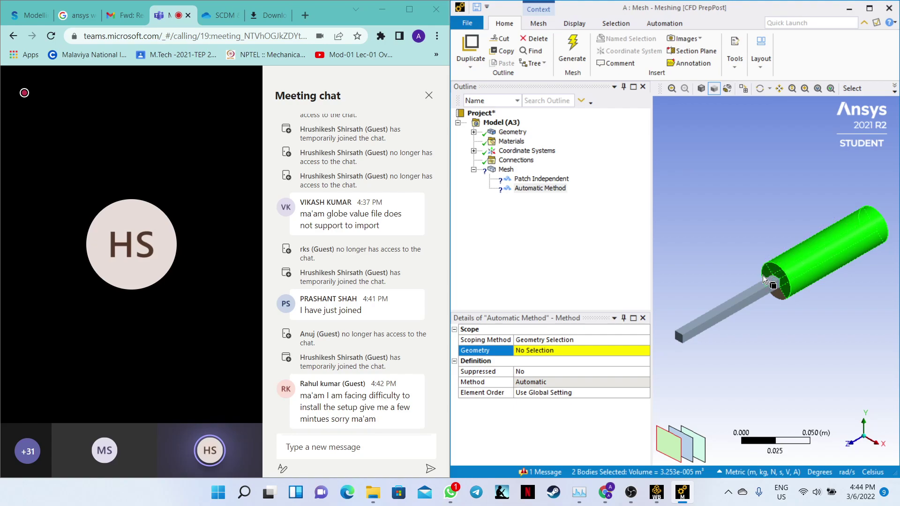
left_click(776, 294, "ctrl")
left_click(754, 291, "ctrl")
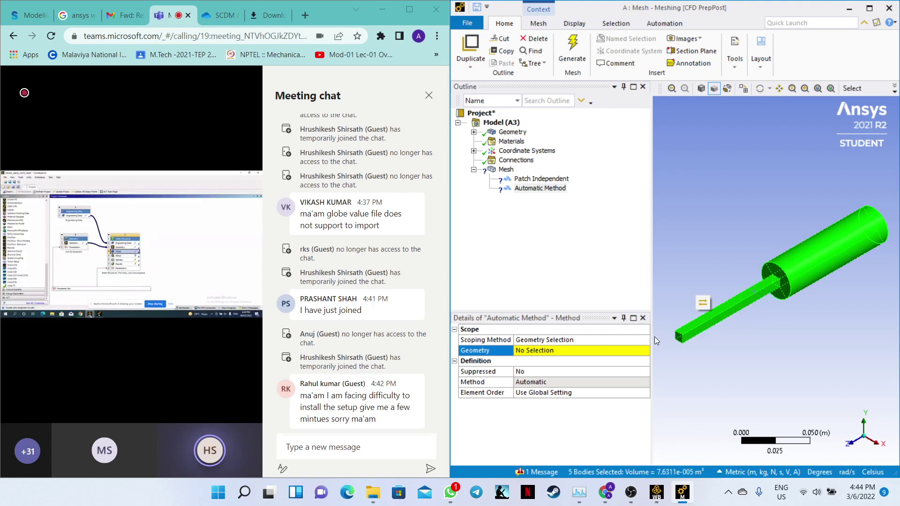
left_click(545, 339)
left_click(542, 350)
left_click(543, 352)
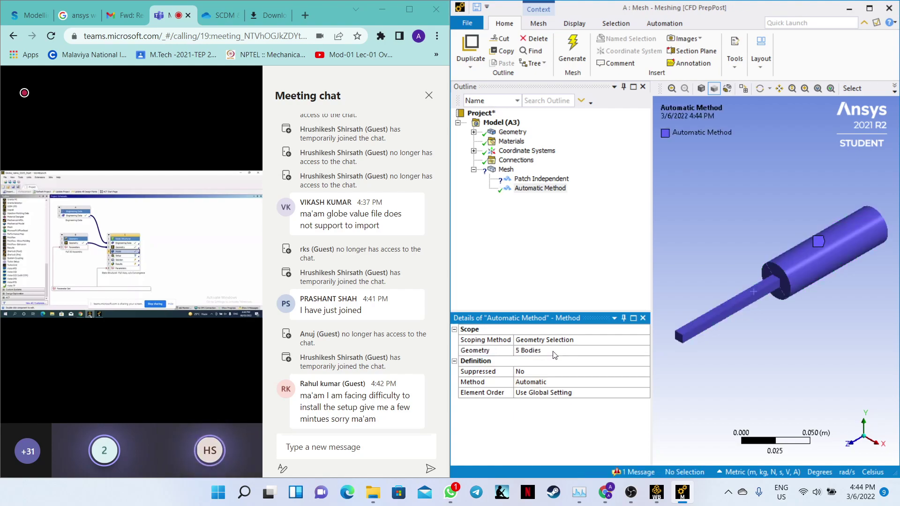
- Set the second method to Tetrahedrons with the Patch Independent algorithm
left_click(541, 382)
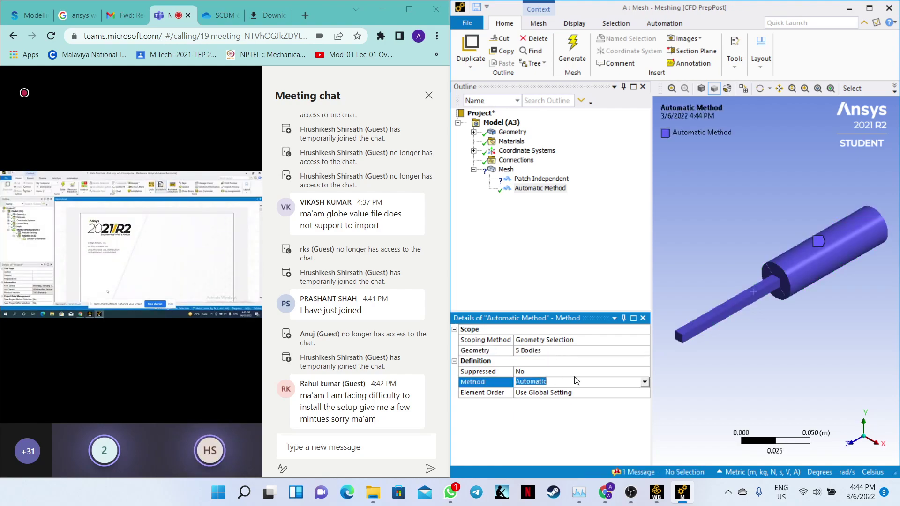
left_click(645, 382)
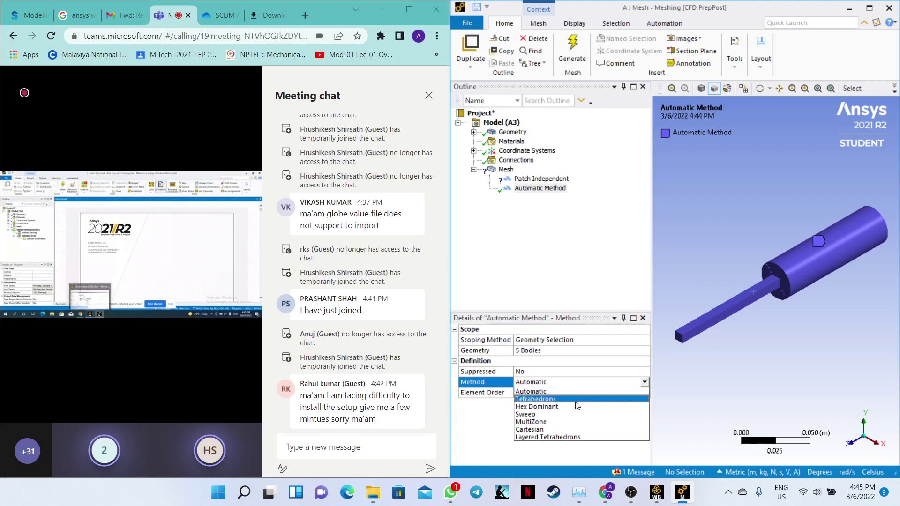
left_click(545, 399)
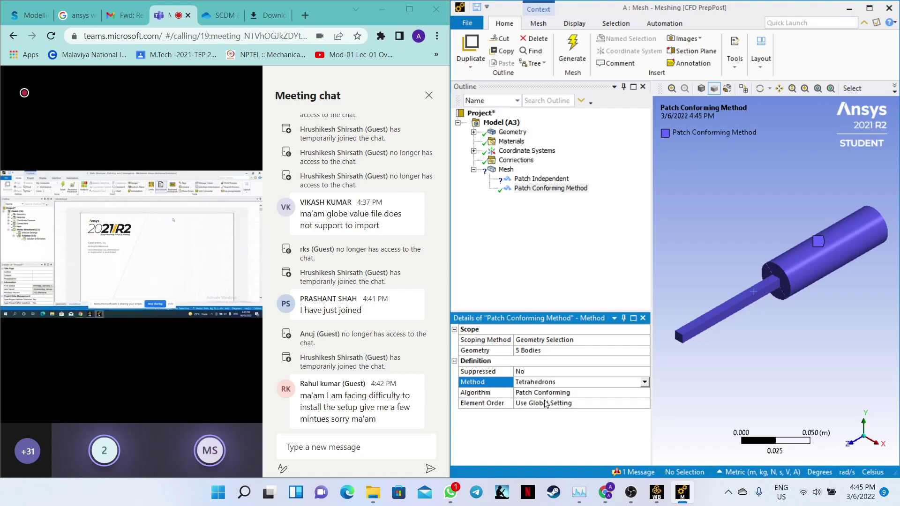
left_click(642, 381)
left_click(619, 385)
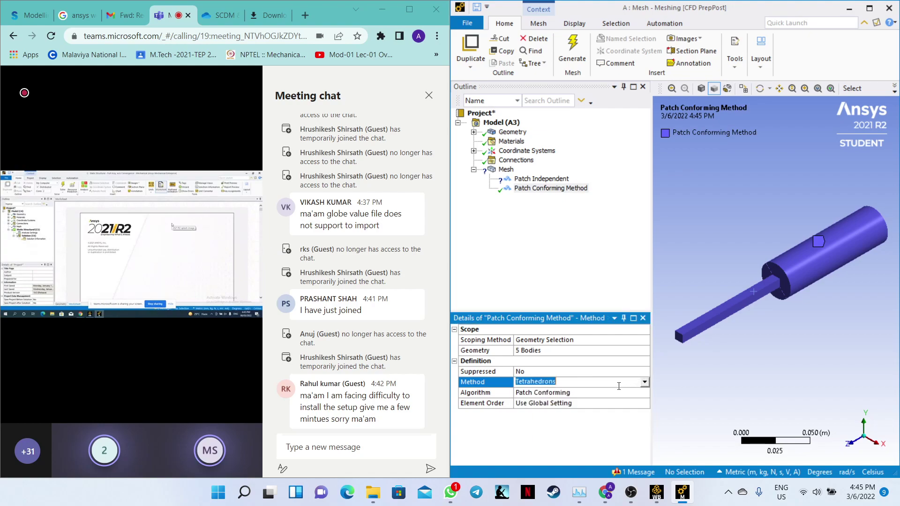
left_click(601, 393)
left_click(645, 392)
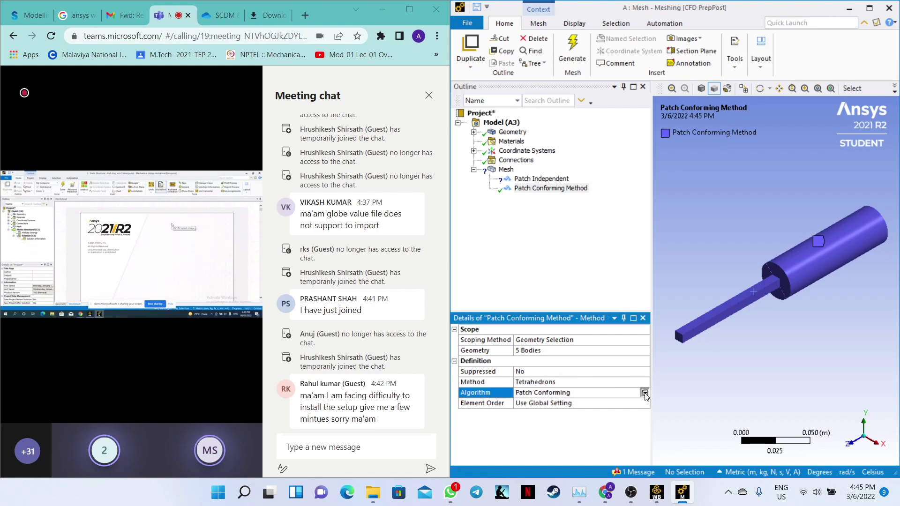
left_click(572, 411)
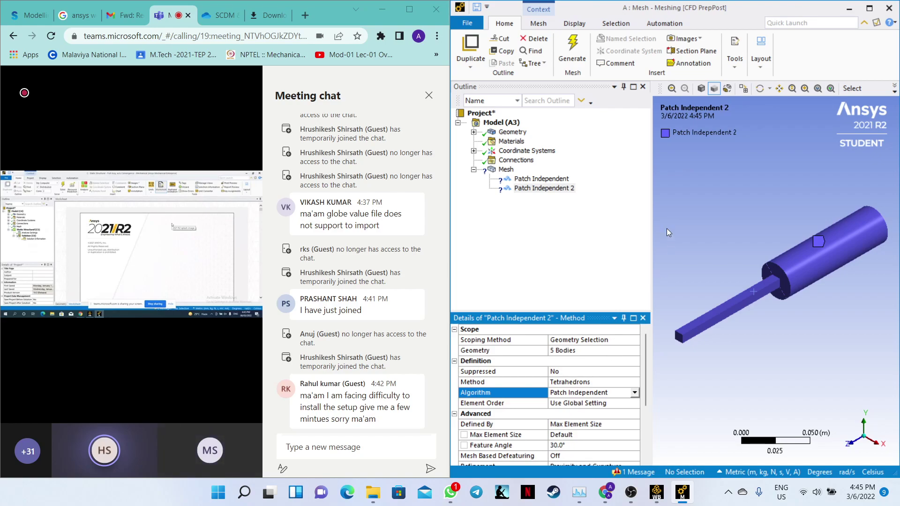
- Try to generate the mesh with both Patch Independent methods, reviewing the second method's advanced settings
left_click(573, 47)
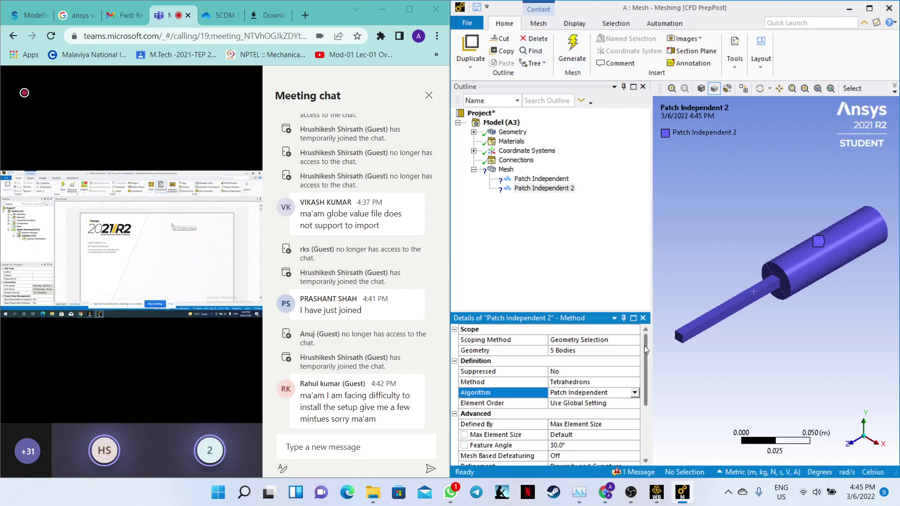
left_click_drag(644, 345, 647, 401)
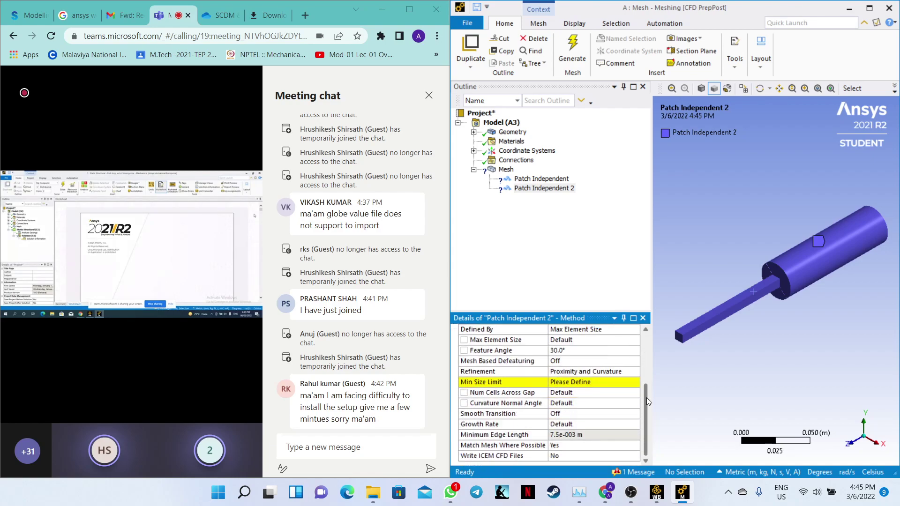
left_click(576, 55)
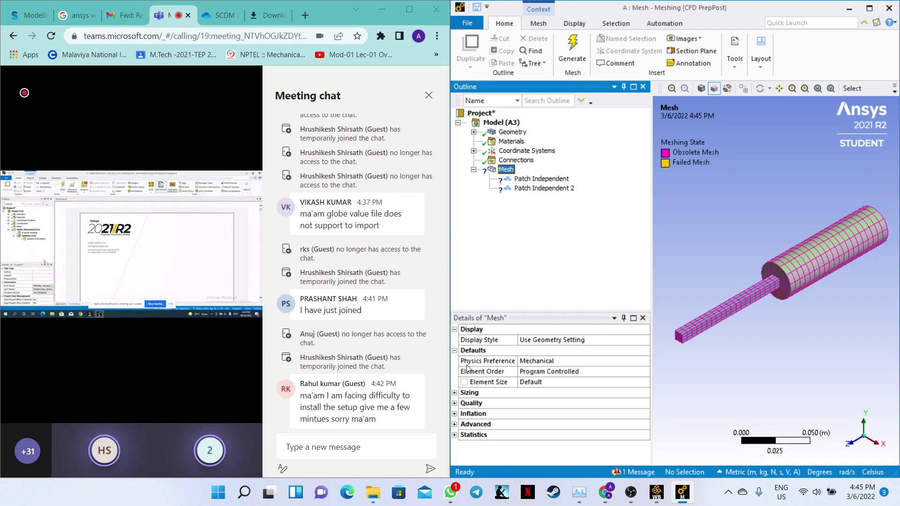
- Examine the global mesh settings for Sizing, Quality, Inflation and Advanced
left_click(454, 393)
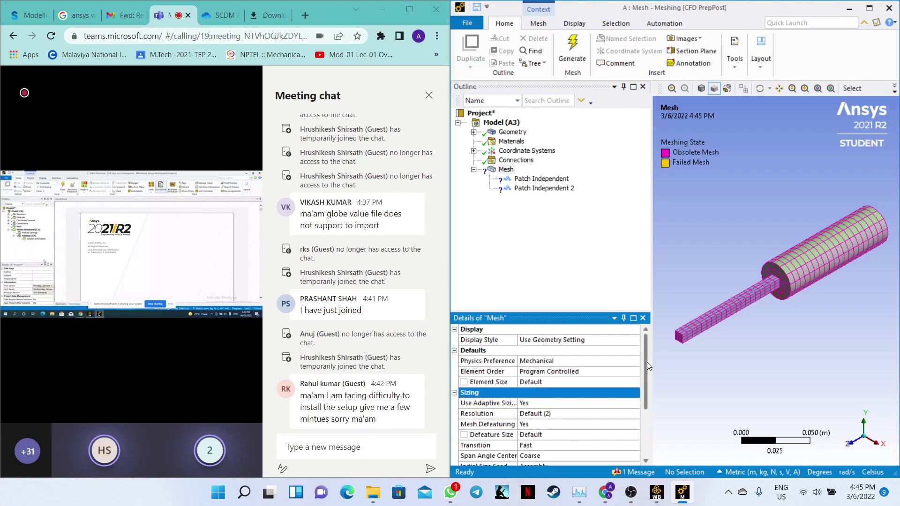
left_click_drag(646, 362, 648, 409)
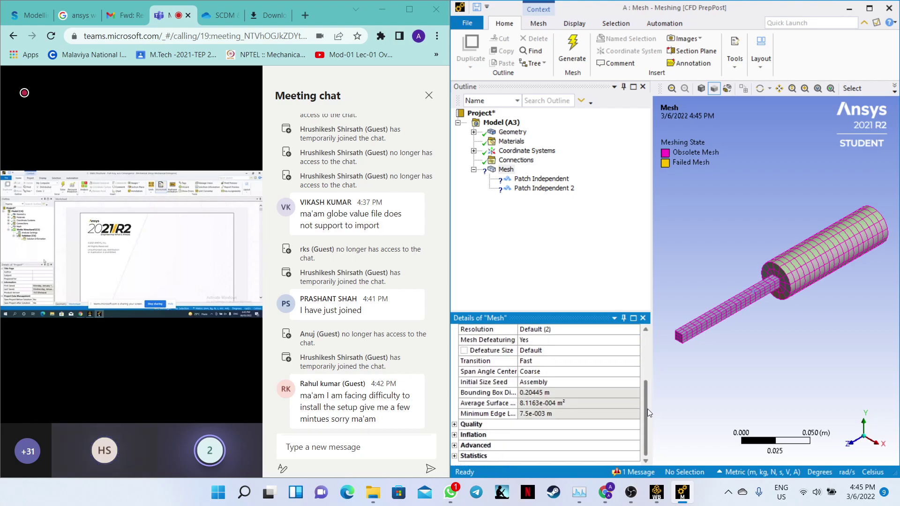
left_click(454, 425)
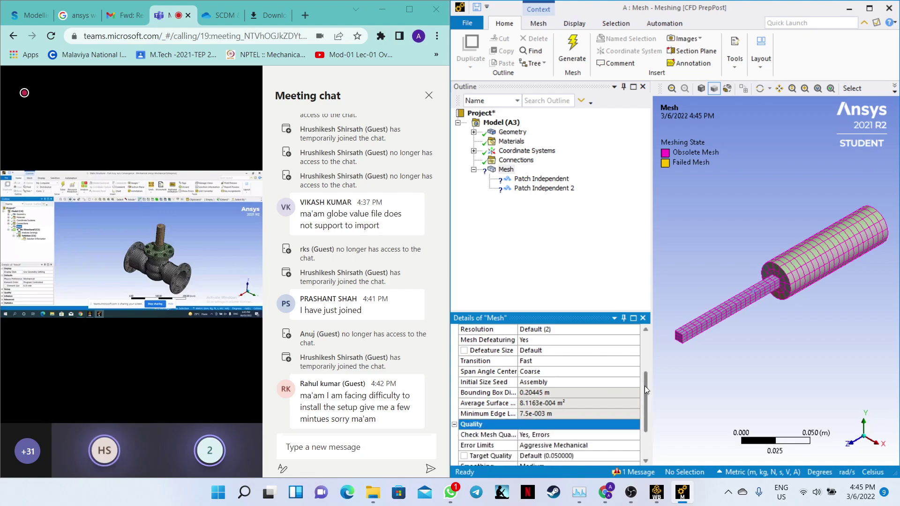
left_click_drag(647, 390, 649, 420)
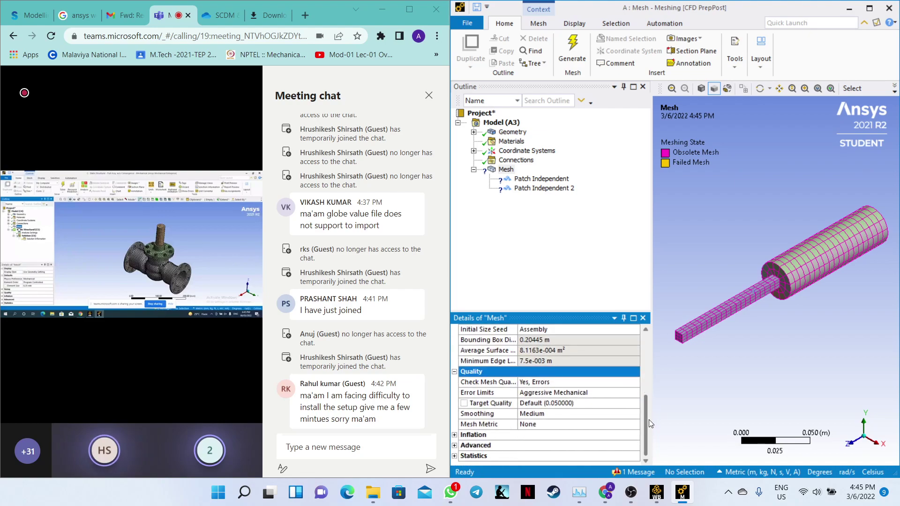
left_click(454, 435)
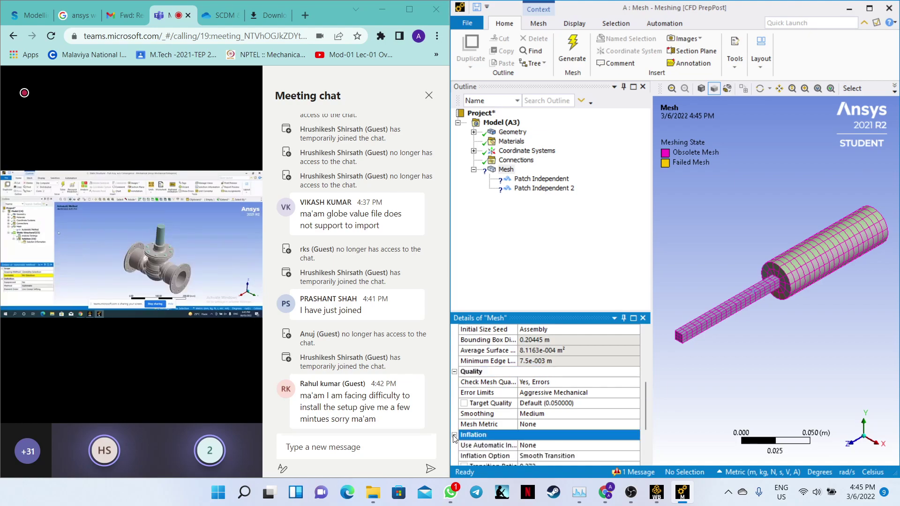
left_click_drag(645, 398, 648, 446)
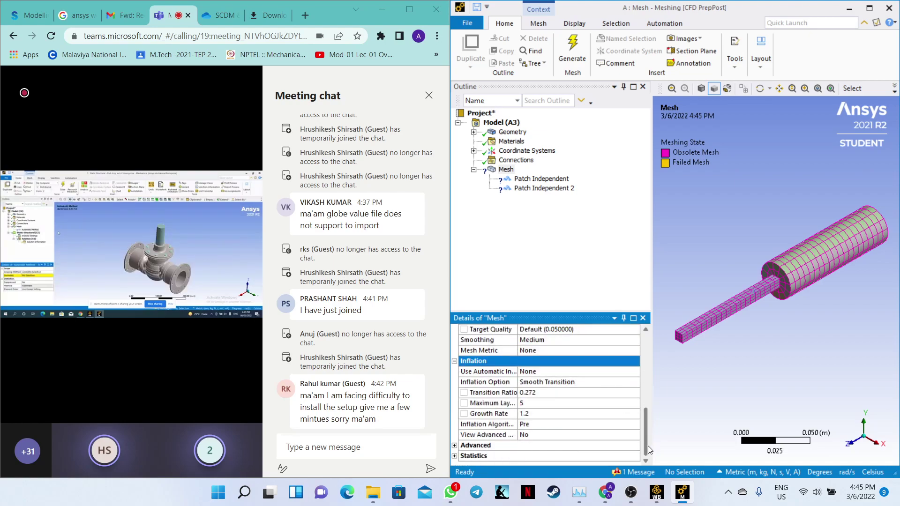
left_click(454, 445)
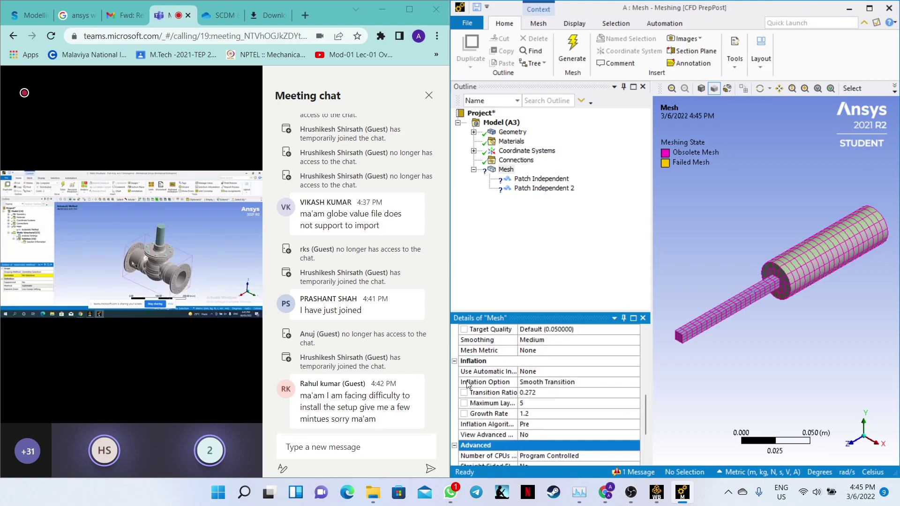
- Maximize the Teams meeting and unmute the microphone, with the Meshing window placed over part of the shared screen
left_click(410, 9)
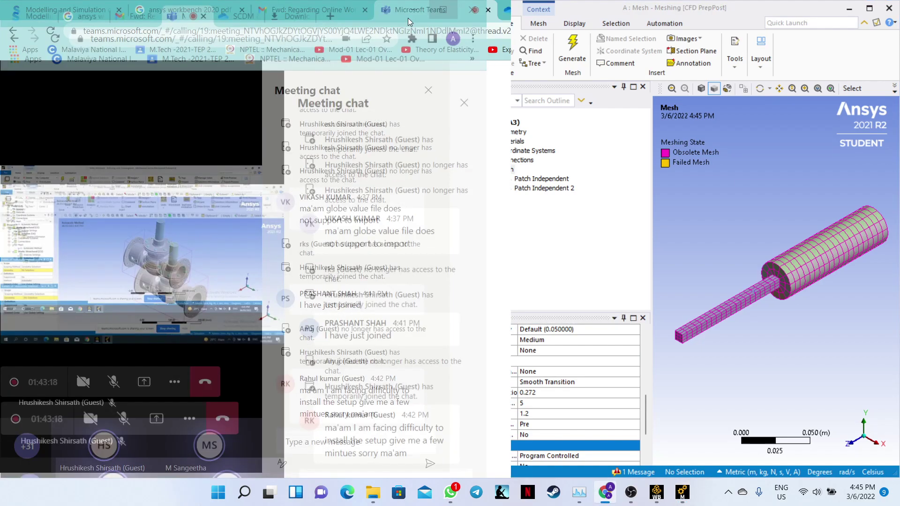
left_click(387, 388)
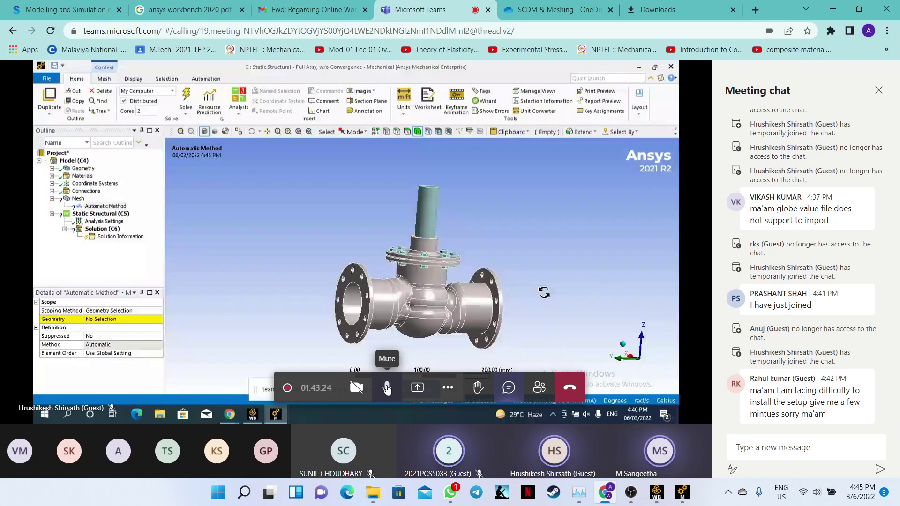
left_click(682, 493)
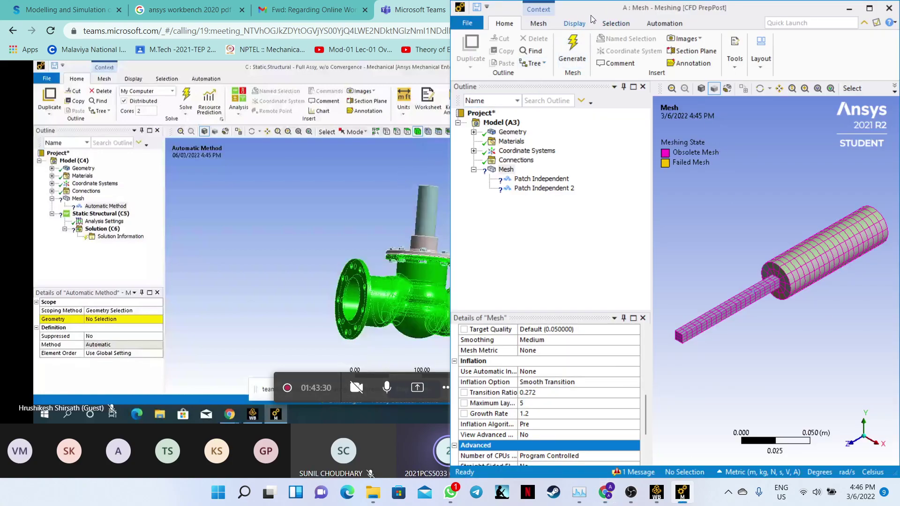
left_click_drag(591, 10, 495, 35)
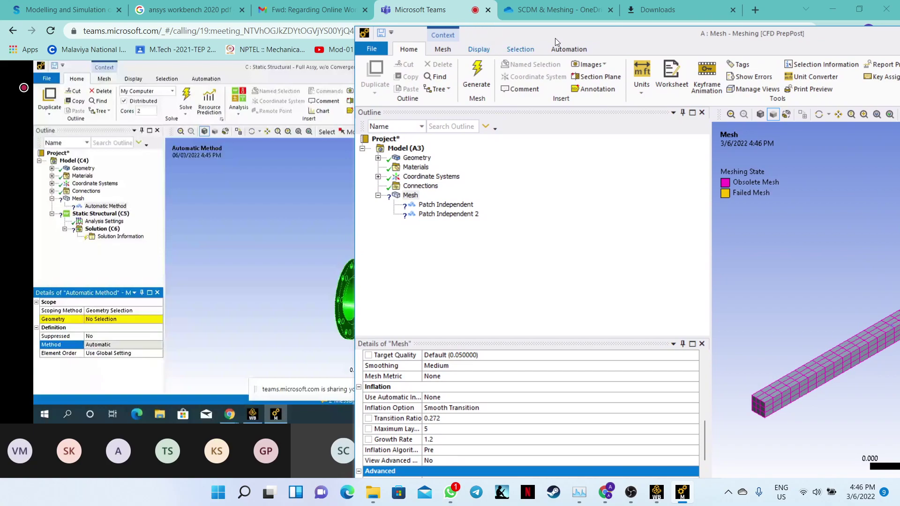
left_click_drag(608, 32, 703, 53)
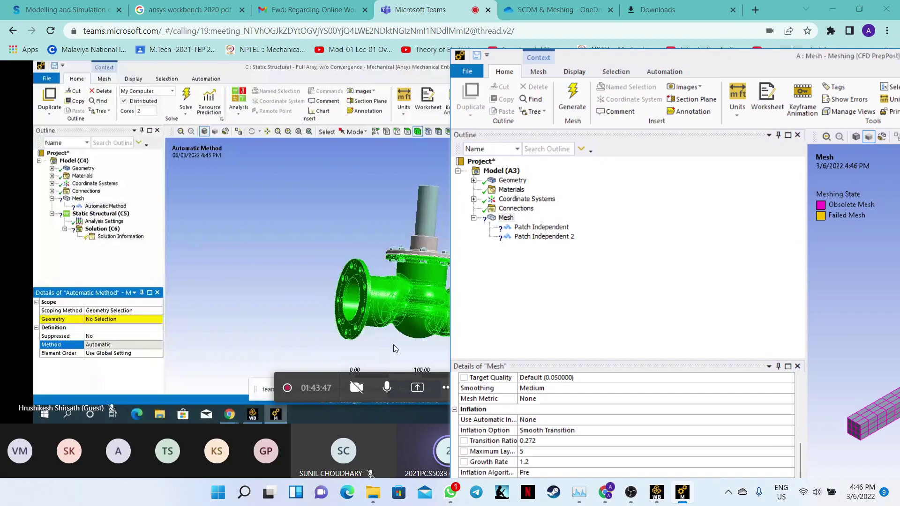
- Mute the meeting microphone and move the Meshing window aside to uncover more of the shared screen
left_click(387, 387)
left_click(682, 492)
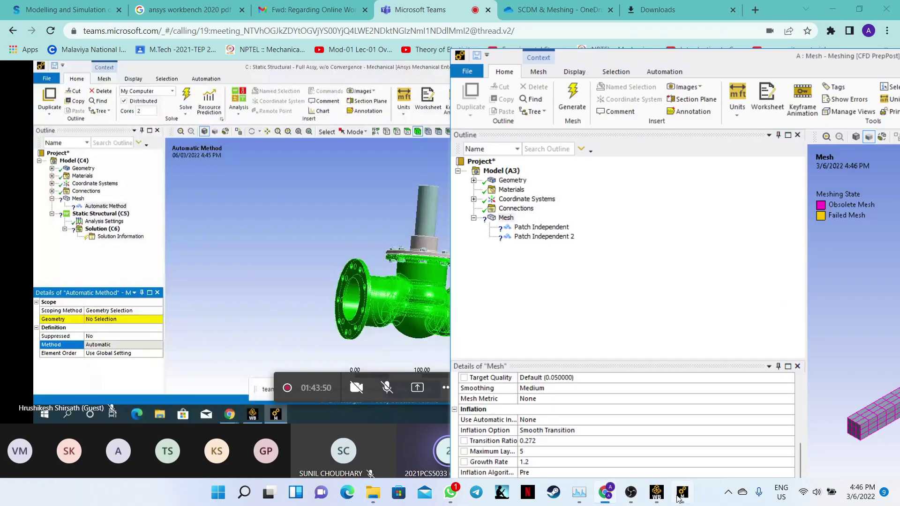
left_click_drag(688, 56, 758, 119)
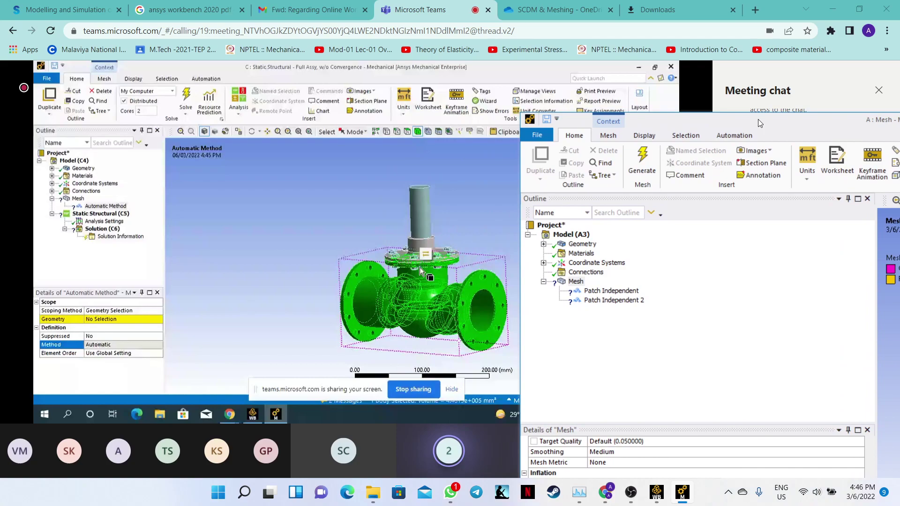
- Delete both Patch Independent methods from the Mesh branch
right_click(615, 304)
left_click(651, 239)
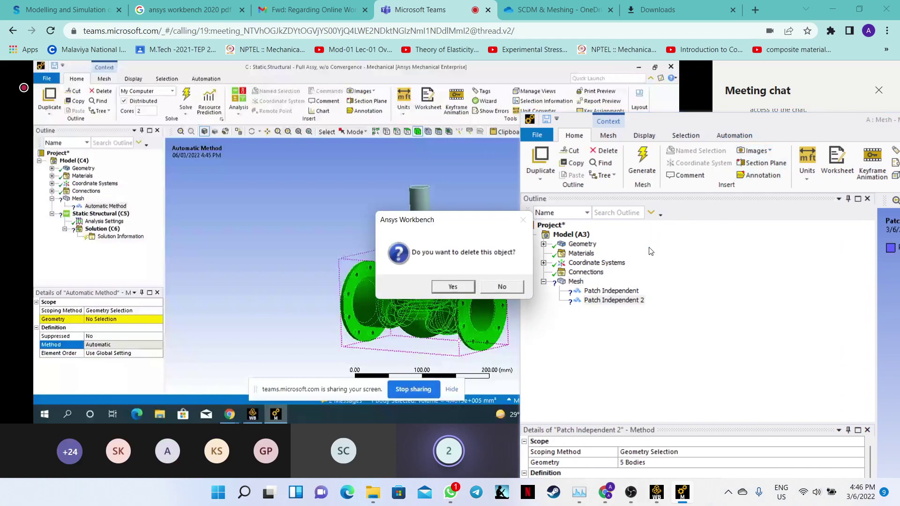
left_click(466, 288)
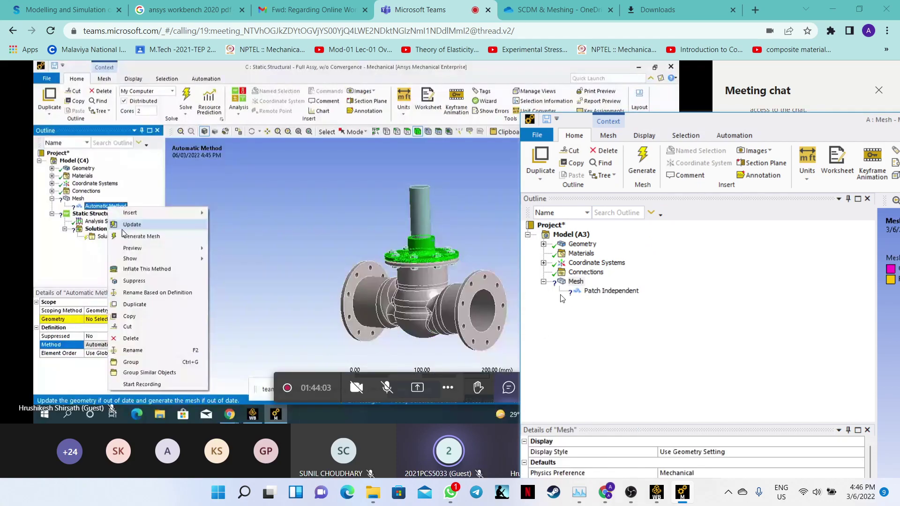
right_click(614, 296)
left_click(650, 239)
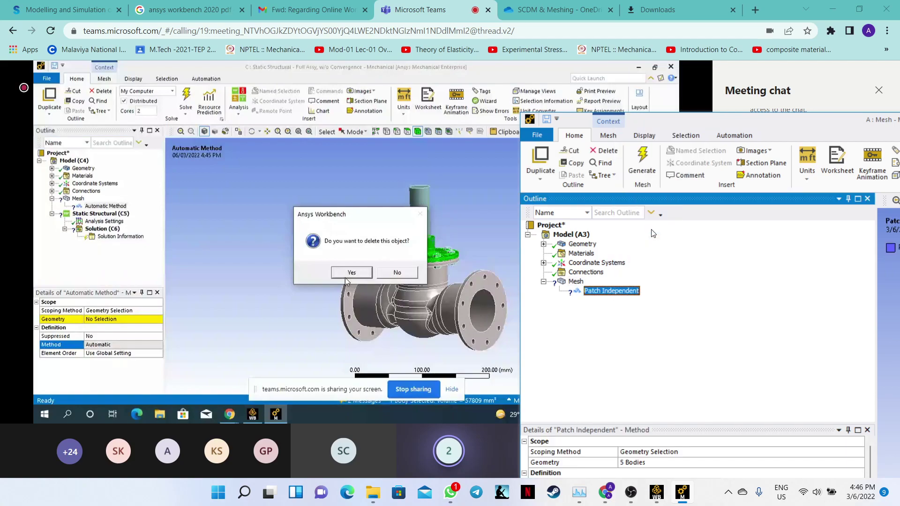
left_click(464, 286)
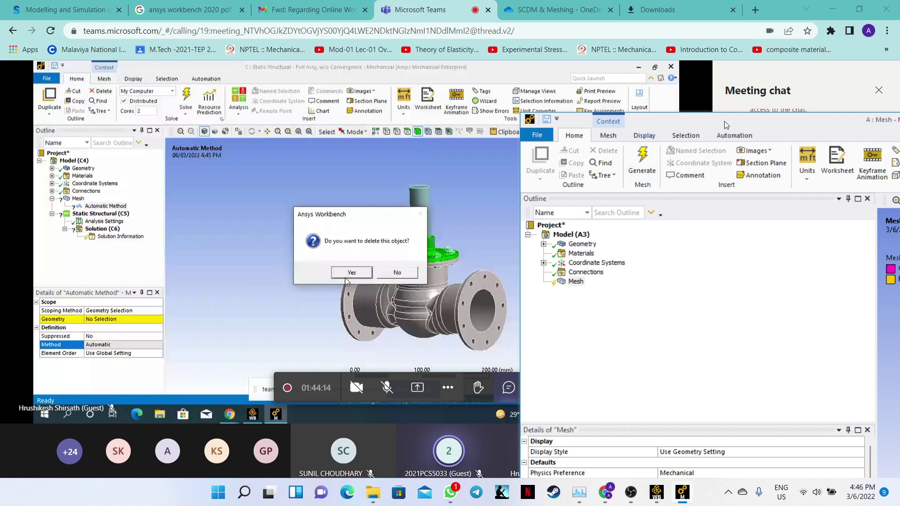
- Close the Meshing window and return to the shared valve mesh demonstration in the Teams meeting
left_click_drag(725, 122, 215, 333)
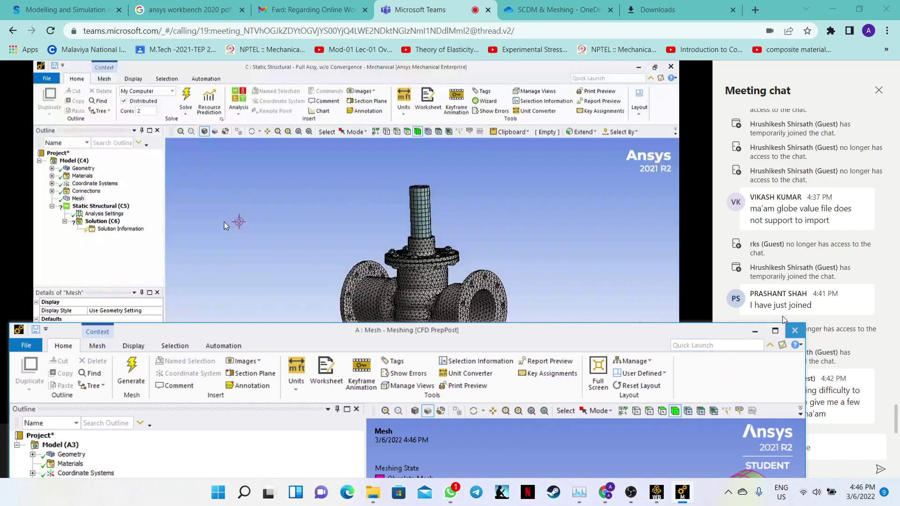
left_click(795, 330)
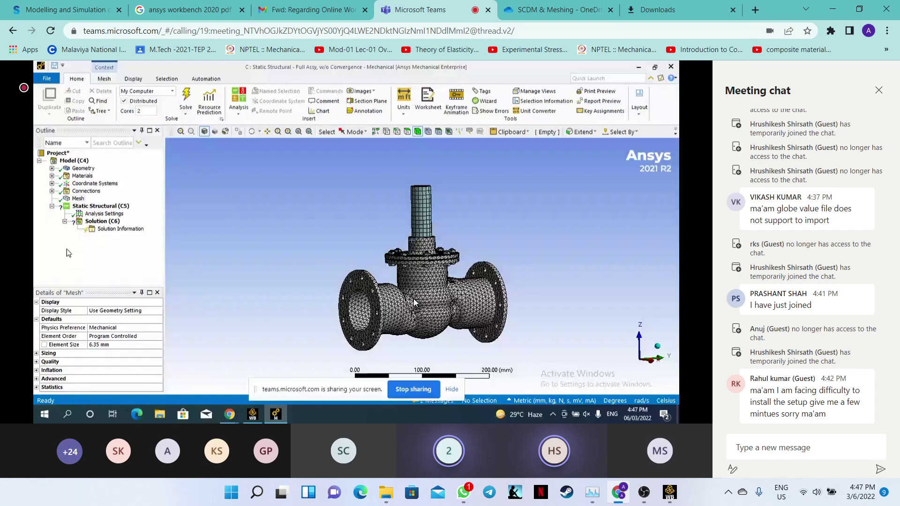
middle_click_drag(338, 325, 324, 329)
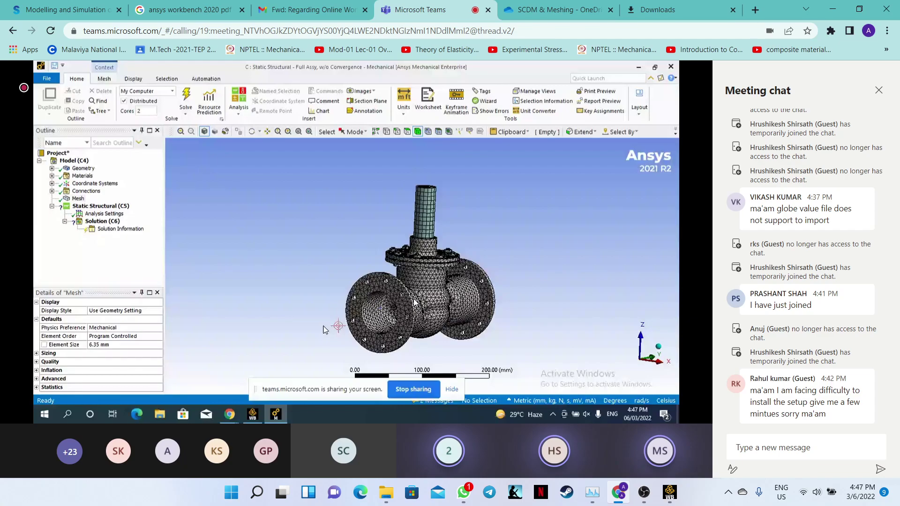
scroll(323, 330, "up", 4)
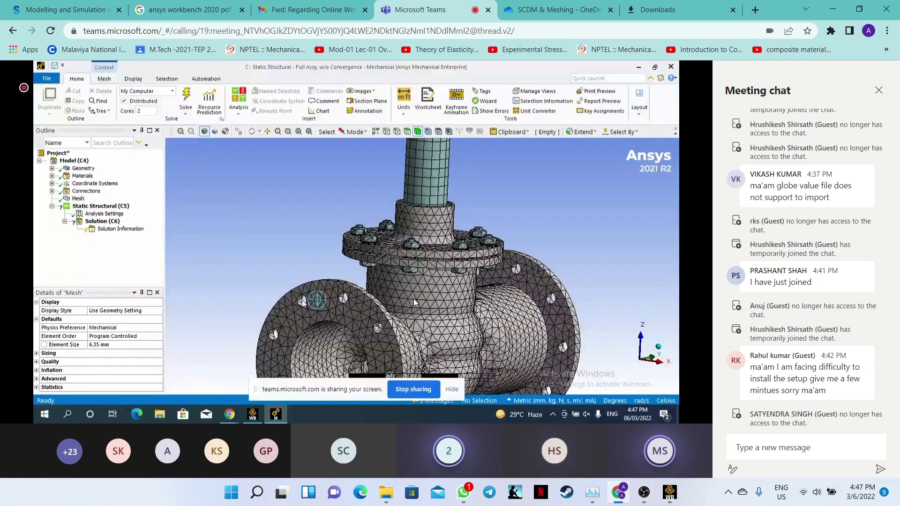
scroll(304, 303, "up", 2)
right_click(295, 325)
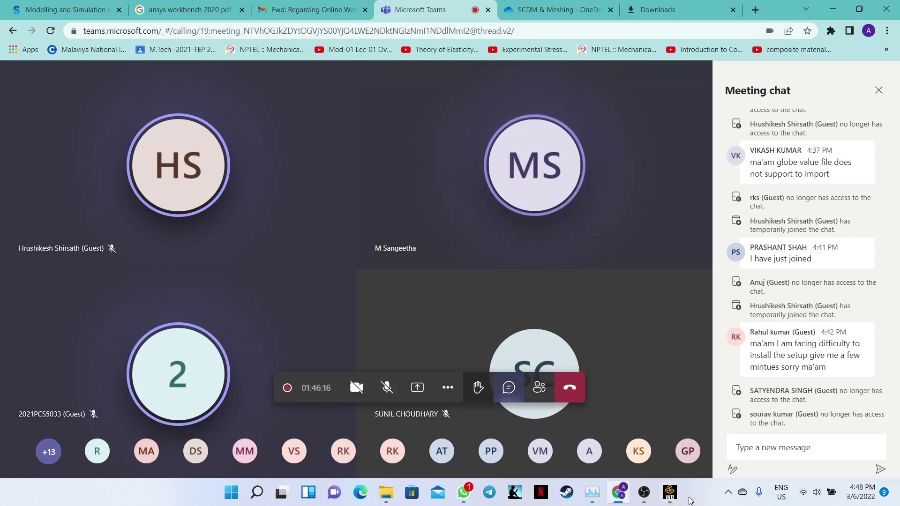
- Switch to the Workbench project, look over the files in the Meshing folder, and return to the Teams meeting
mouse_move(674, 499)
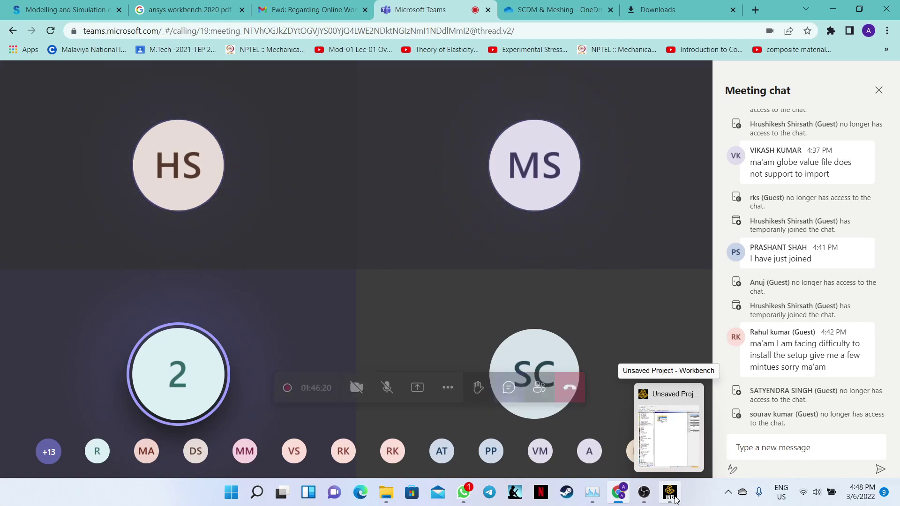
left_click(675, 499)
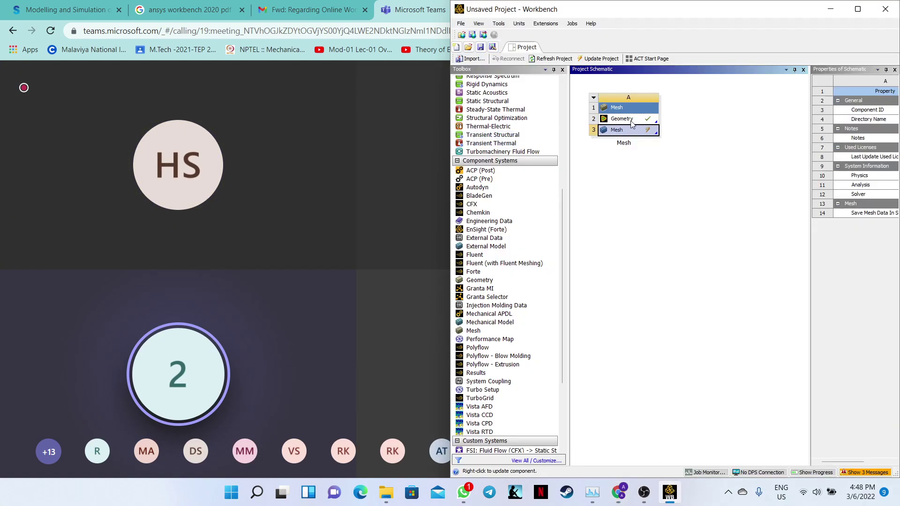
left_click_drag(490, 205, 519, 177)
left_click(387, 492)
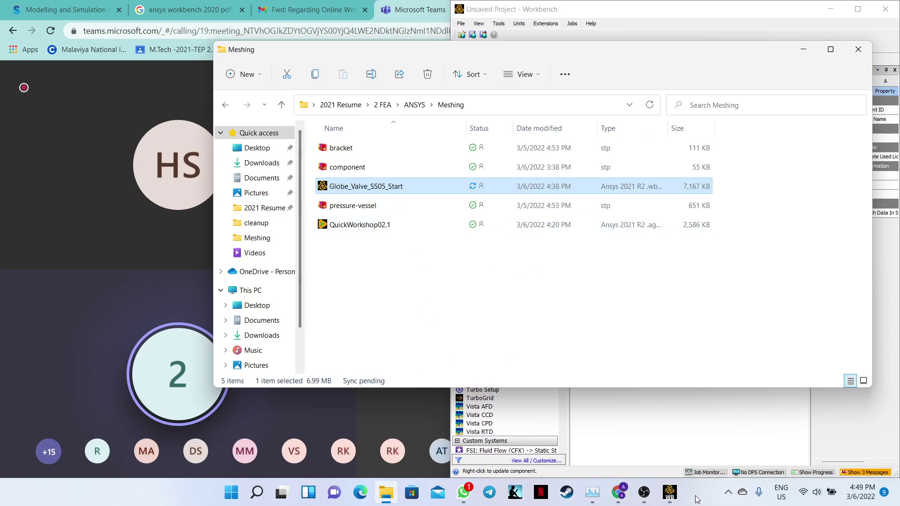
left_click(708, 411)
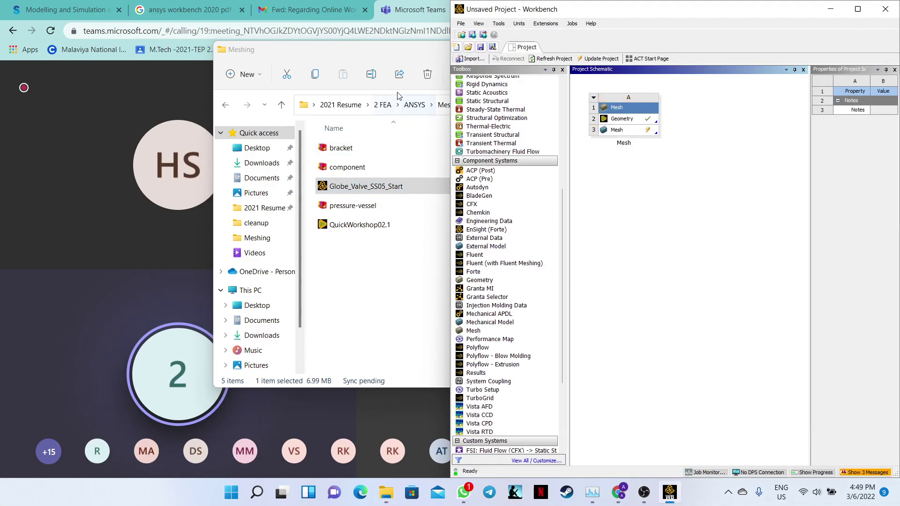
left_click(392, 59)
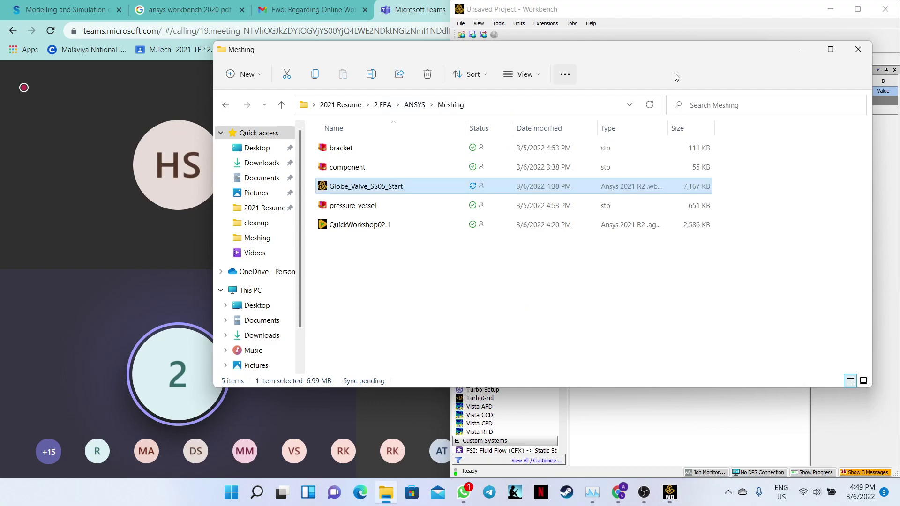
left_click(811, 55)
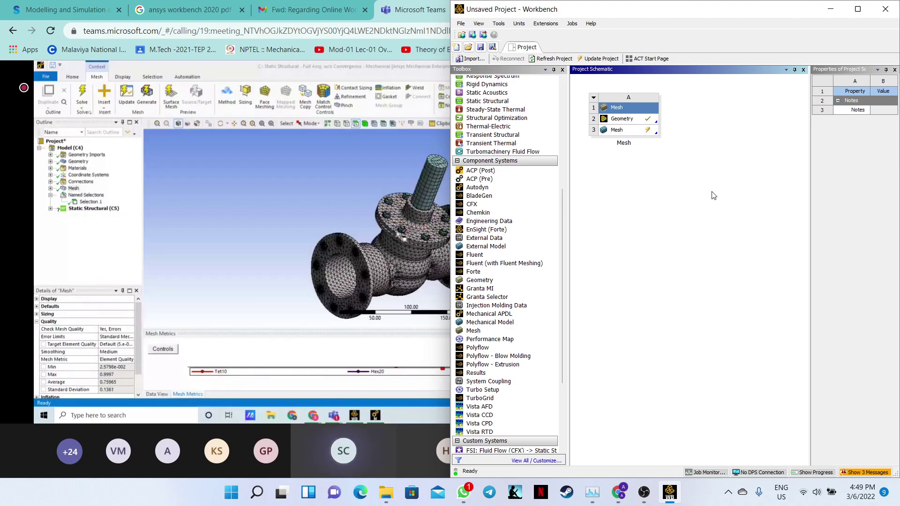
left_click(302, 205)
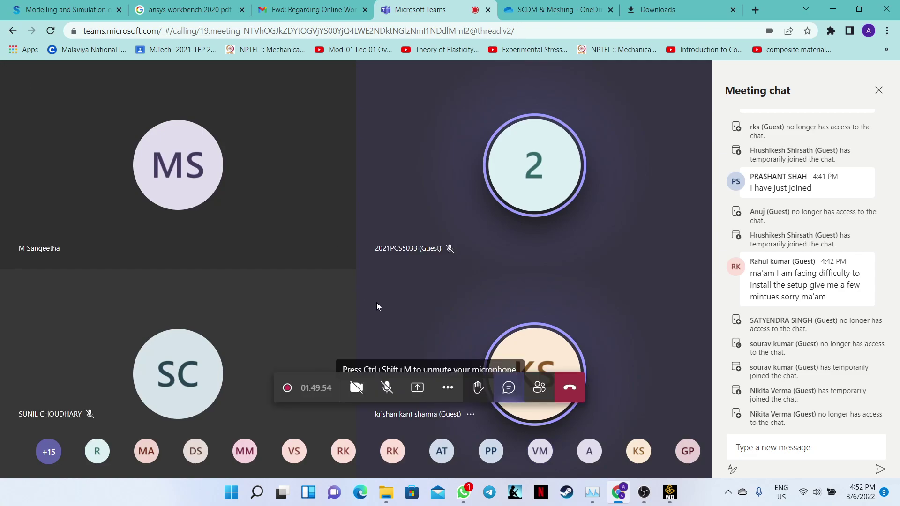
- Show the Teams meeting in full screen during the Face Sizing demonstration and return it to the normal window
mouse_move(670, 492)
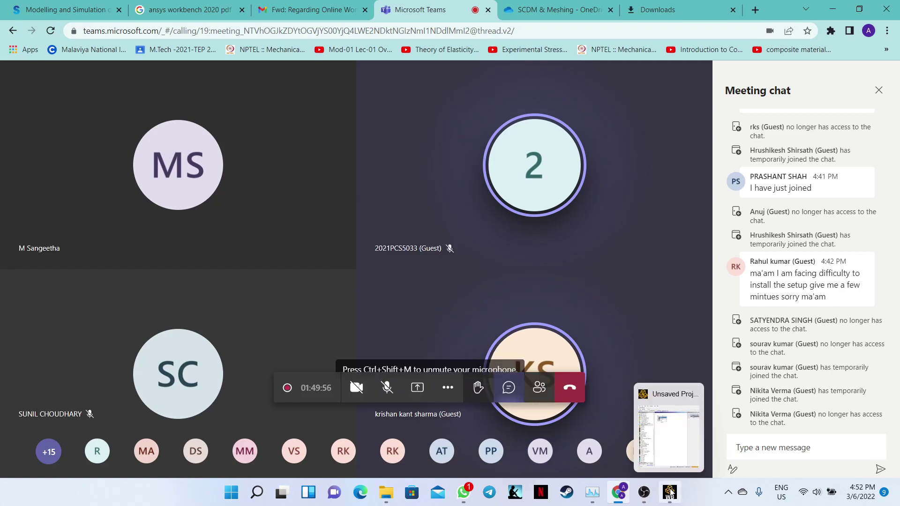
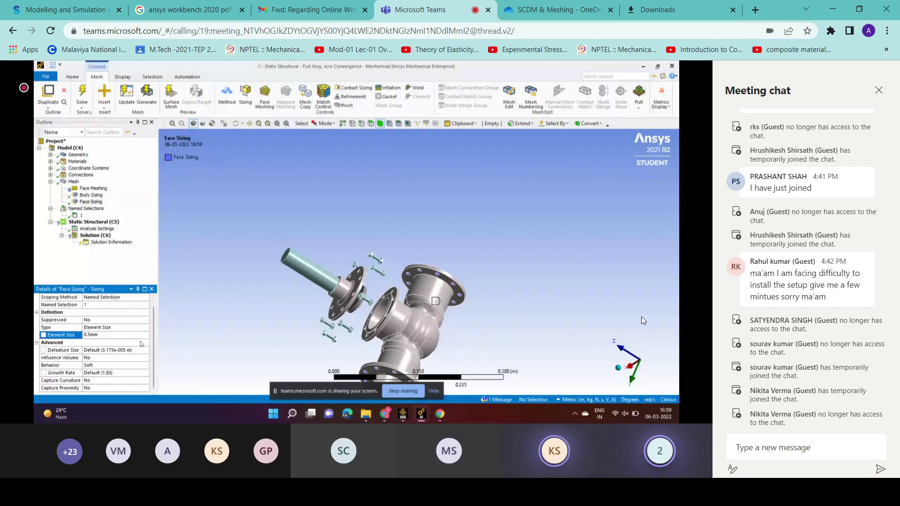
key("F11")
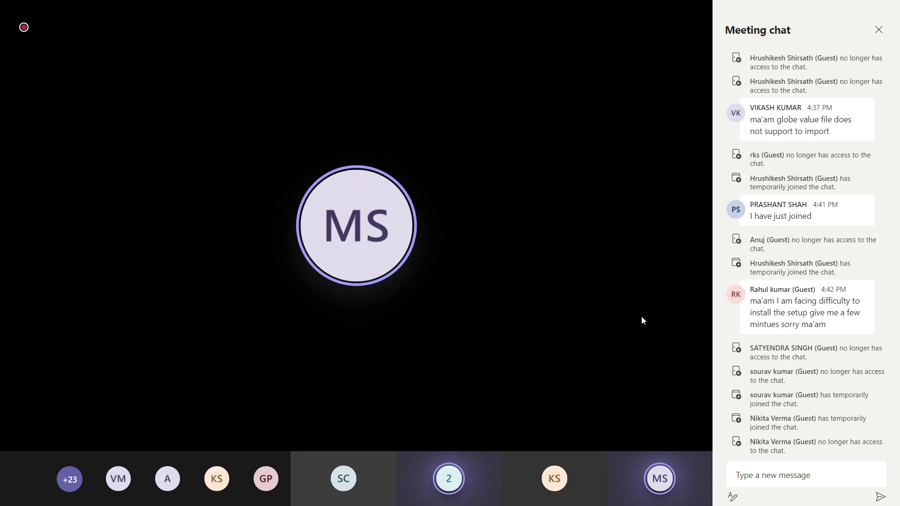
key("Escape")
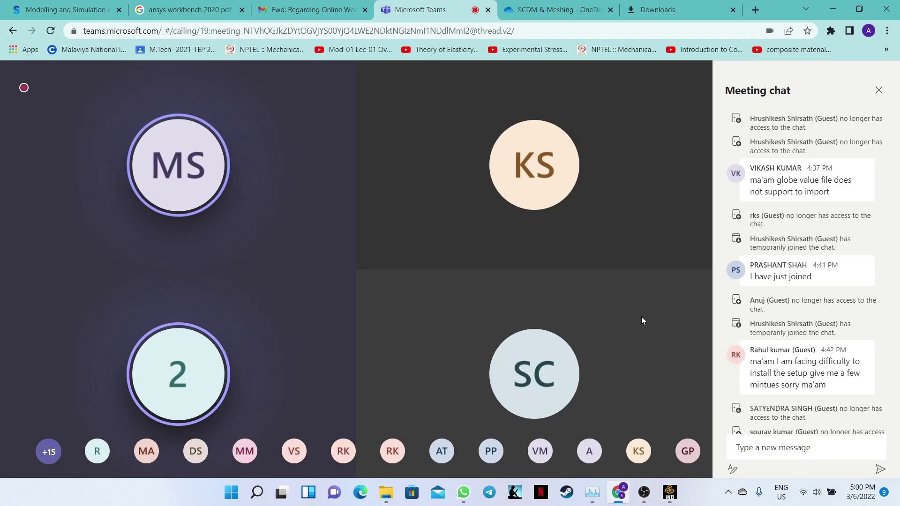
- Switch to the shared OneDrive folder SCDM & Meshing and download pressure-vessel.stp
mouse_move(672, 496)
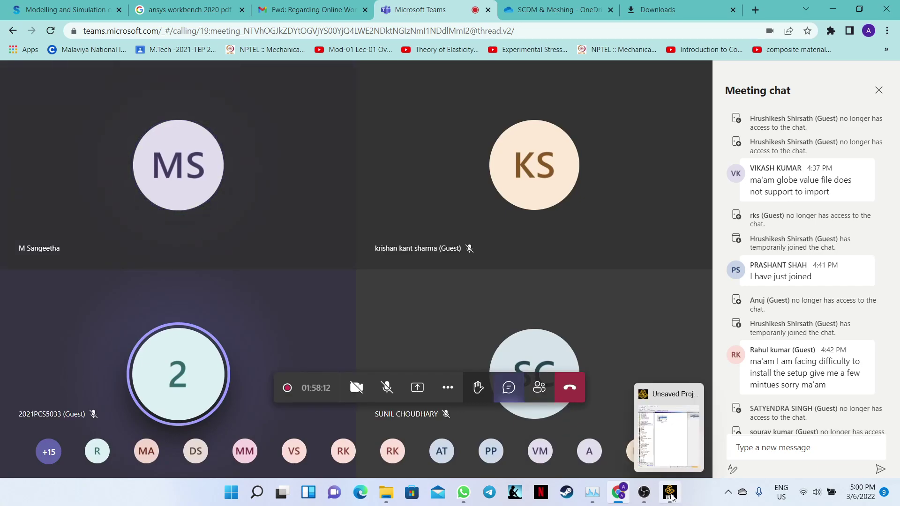
left_click(558, 11)
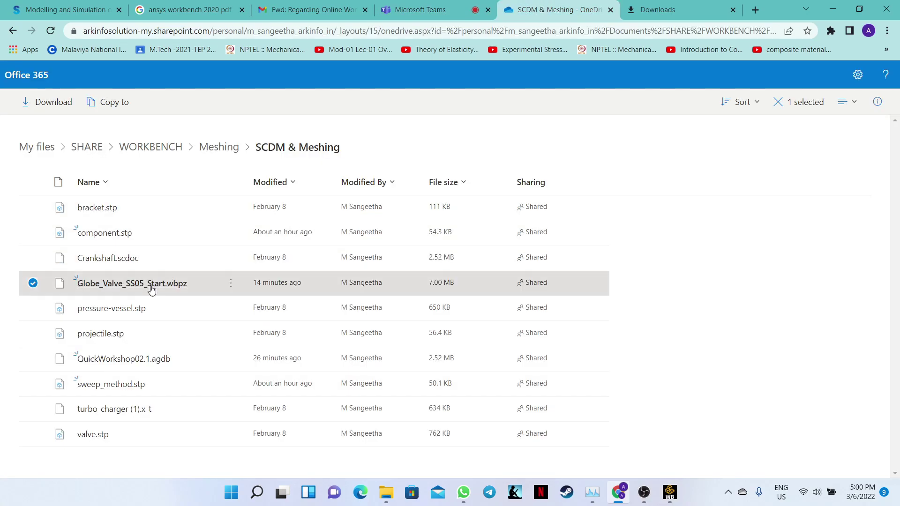
left_click(36, 310)
left_click(32, 285)
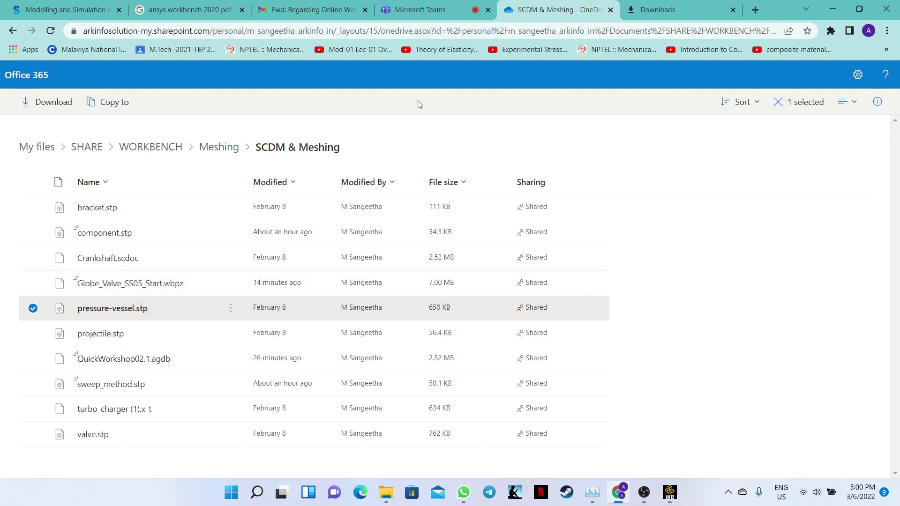
right_click(297, 312)
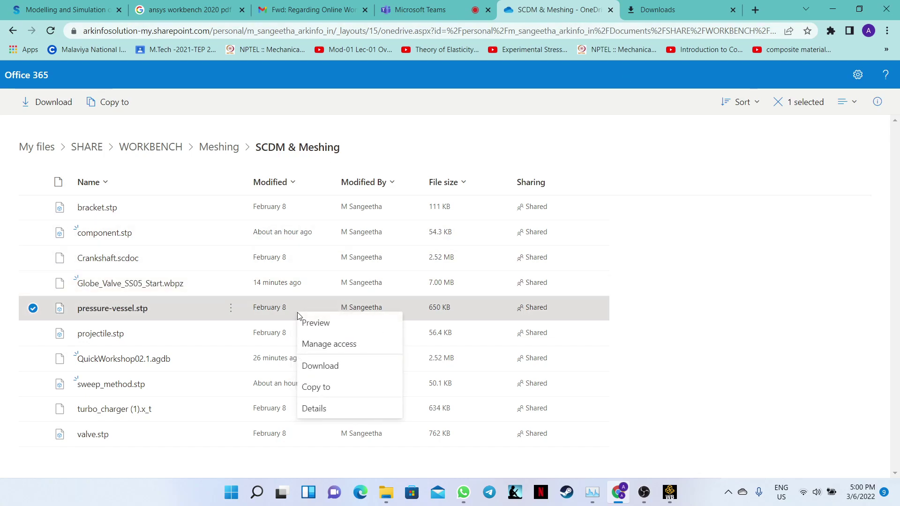
left_click(309, 365)
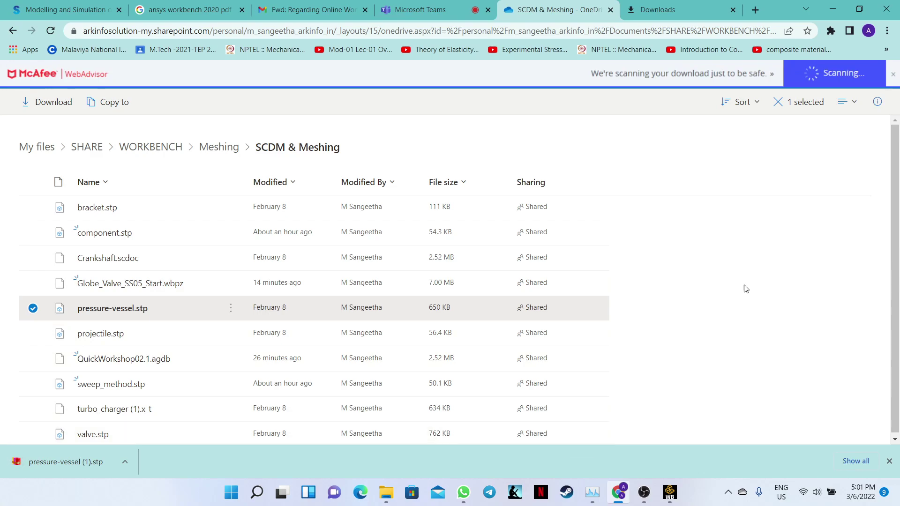
- Copy the downloaded pressure-vessel (1).stp into the local Meshing folder and return to the Teams meeting in the maximized browser
left_click(668, 9)
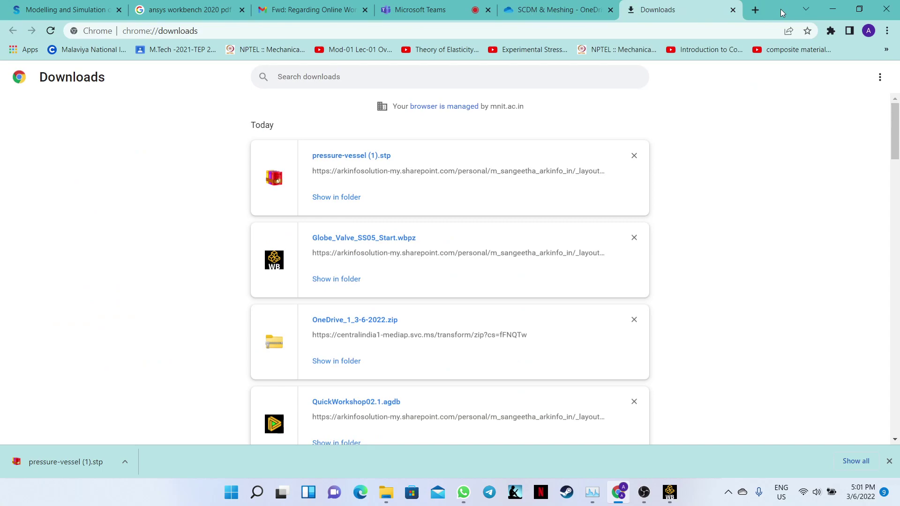
left_click_drag(780, 9, 451, 116)
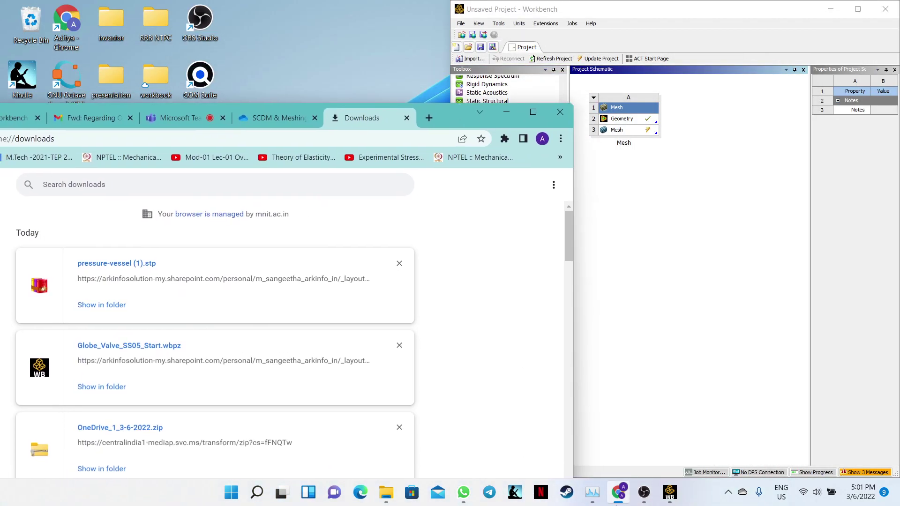
left_click(386, 493)
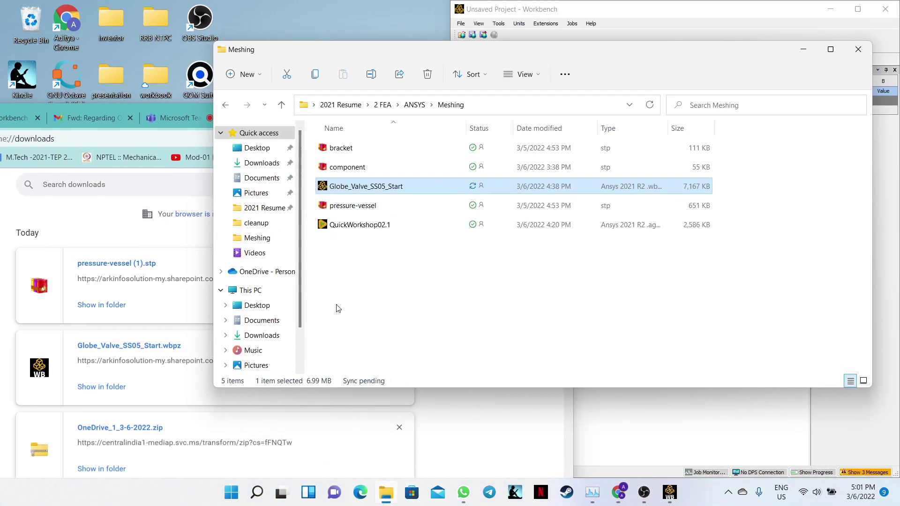
left_click_drag(121, 266, 710, 277)
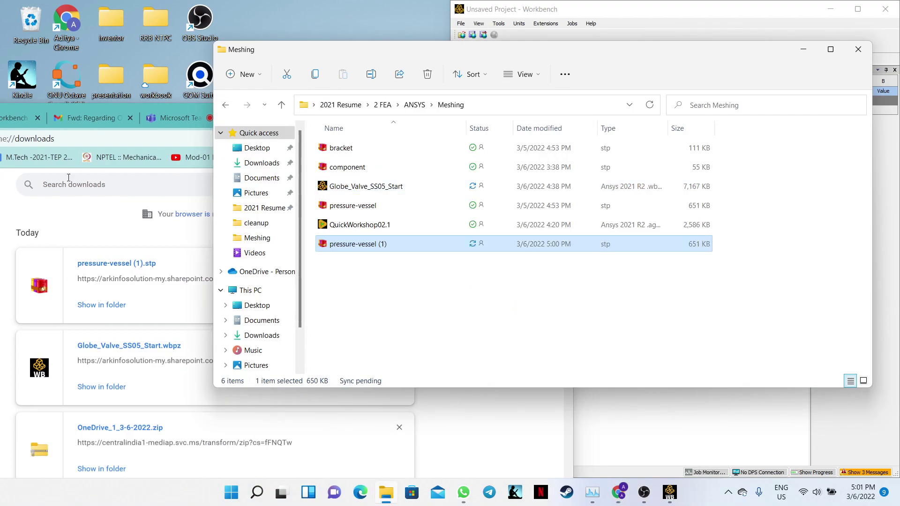
left_click(81, 224)
left_click(533, 112)
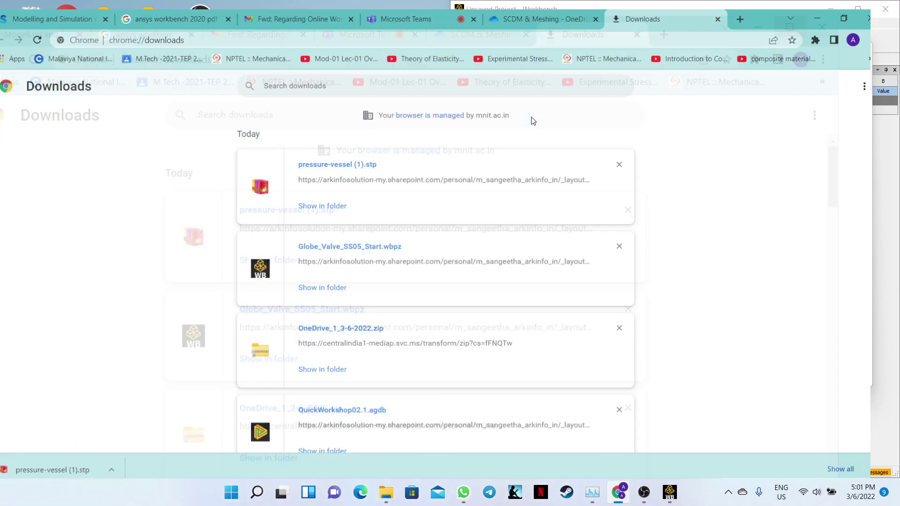
left_click(420, 10)
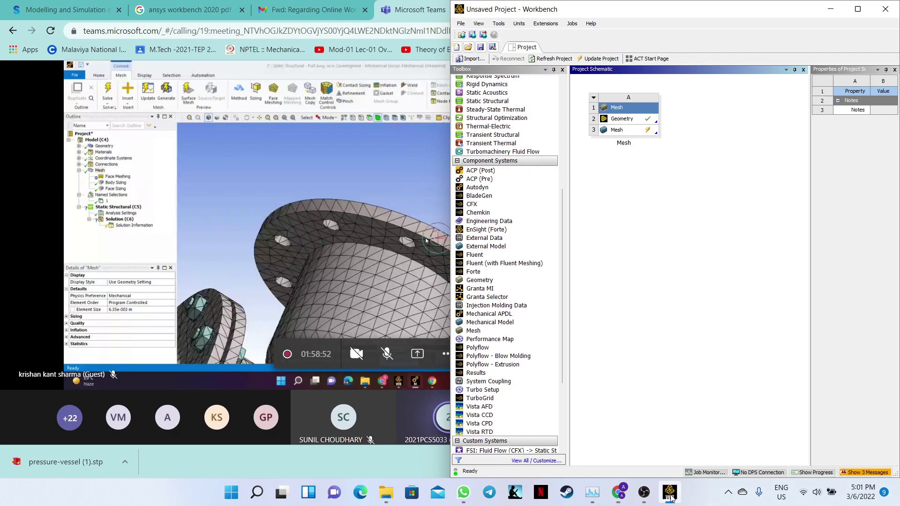
- Switch to Workbench and replace the geometry of the Mesh system with the pressure-vessel file from the Meshing folder
left_click(669, 492)
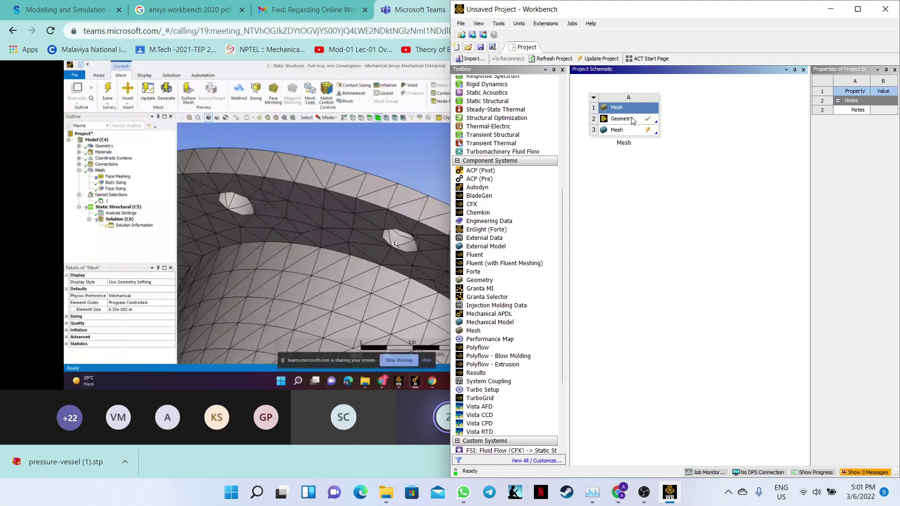
left_click(631, 120)
right_click(632, 121)
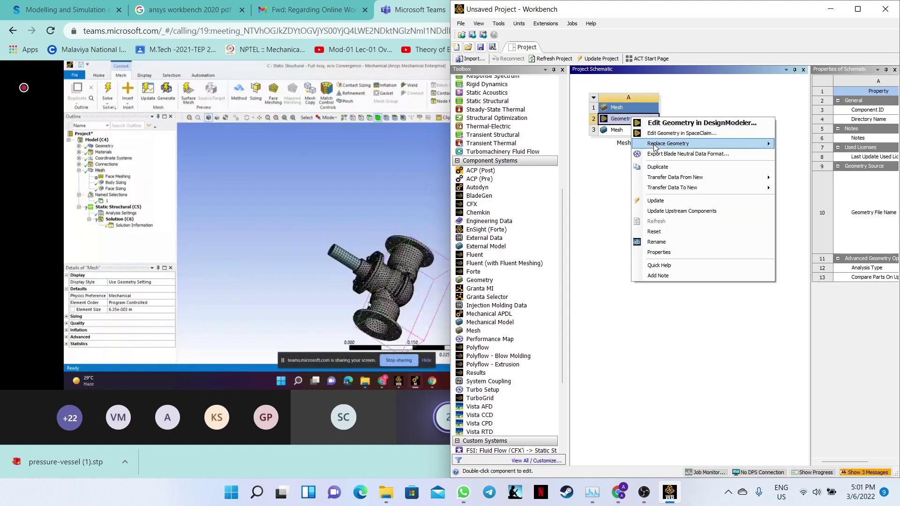
mouse_move(655, 144)
left_click(791, 145)
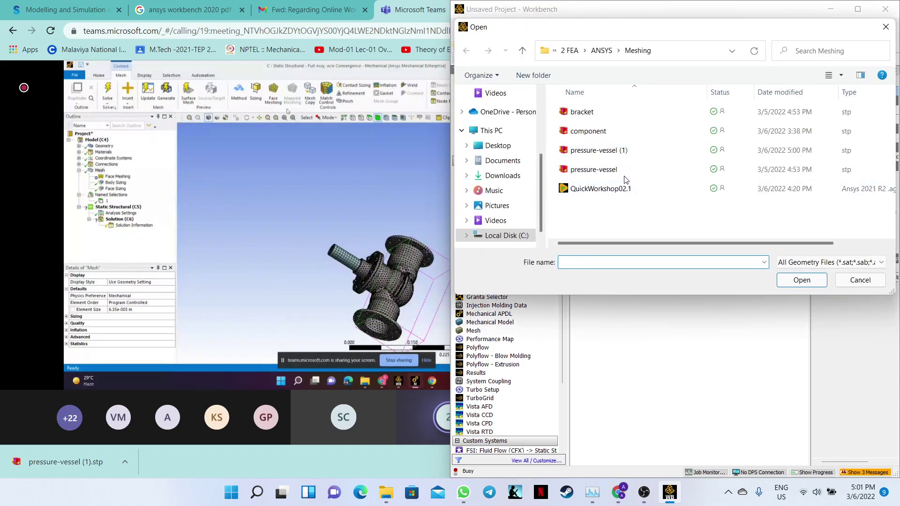
left_click(618, 169)
left_click(815, 281)
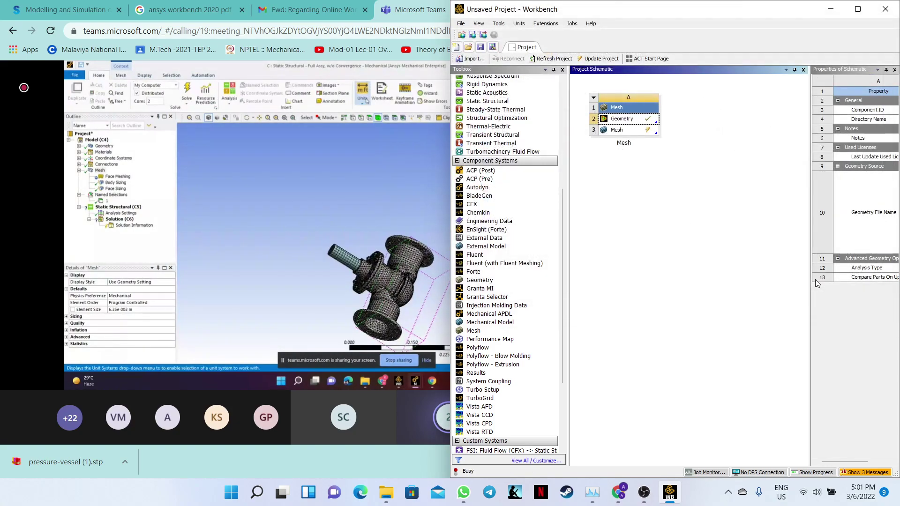
- Open the Mesh cell for editing in Meshing and agree to read the upstream data
right_click(634, 133)
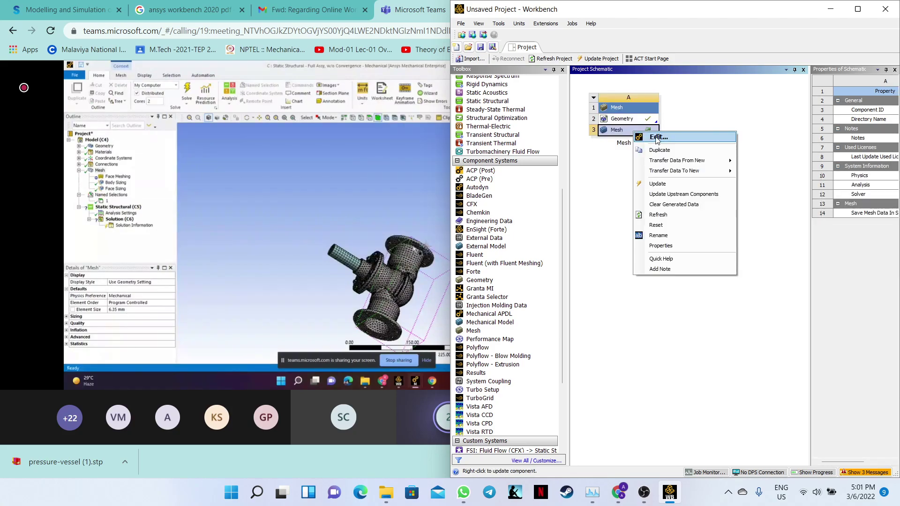
left_click(657, 137)
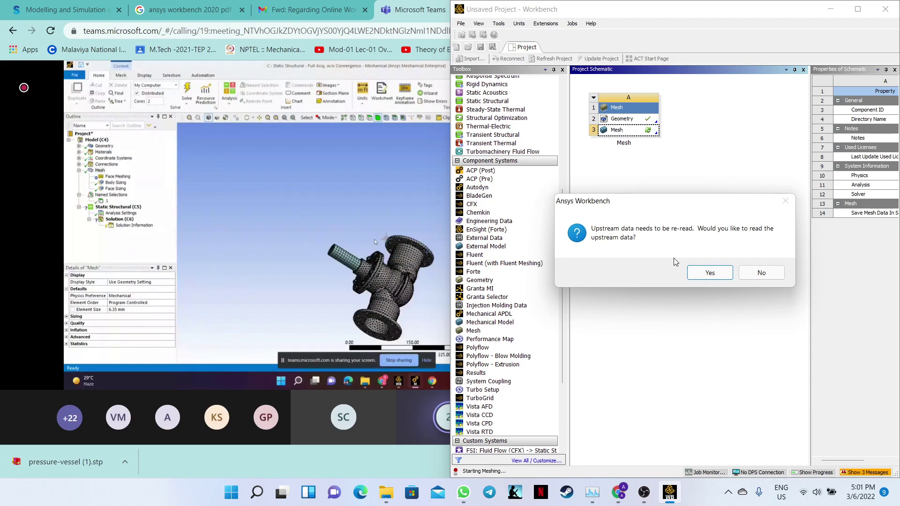
left_click(709, 276)
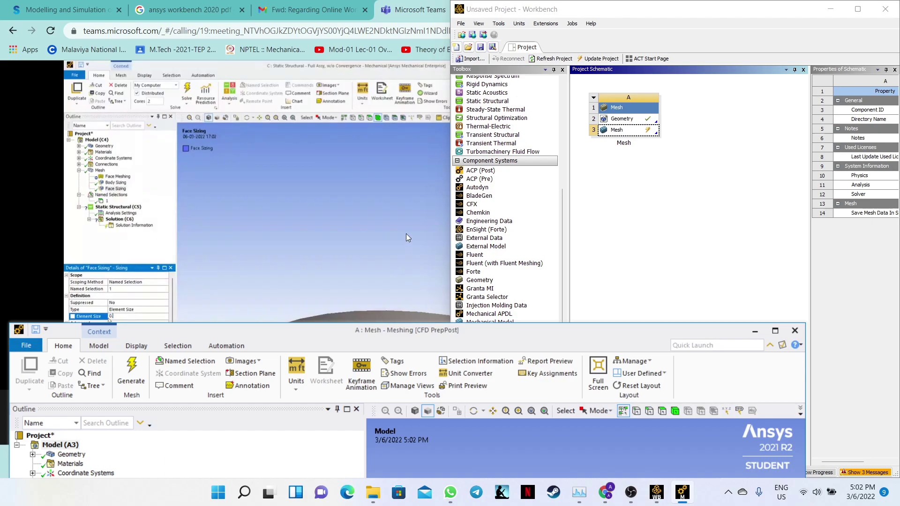
- Dismiss the browser's download bar in the Teams meeting and place the Meshing window over part of the shared screen
left_click(406, 234)
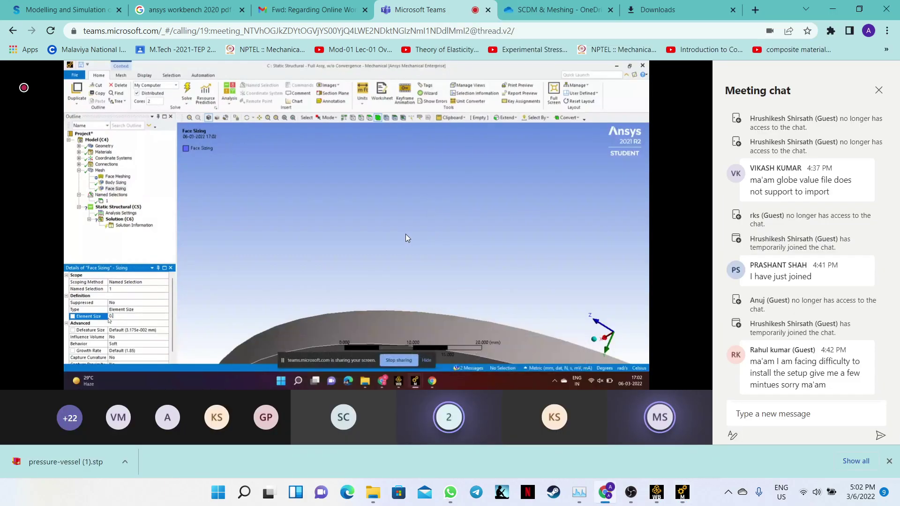
left_click(889, 461)
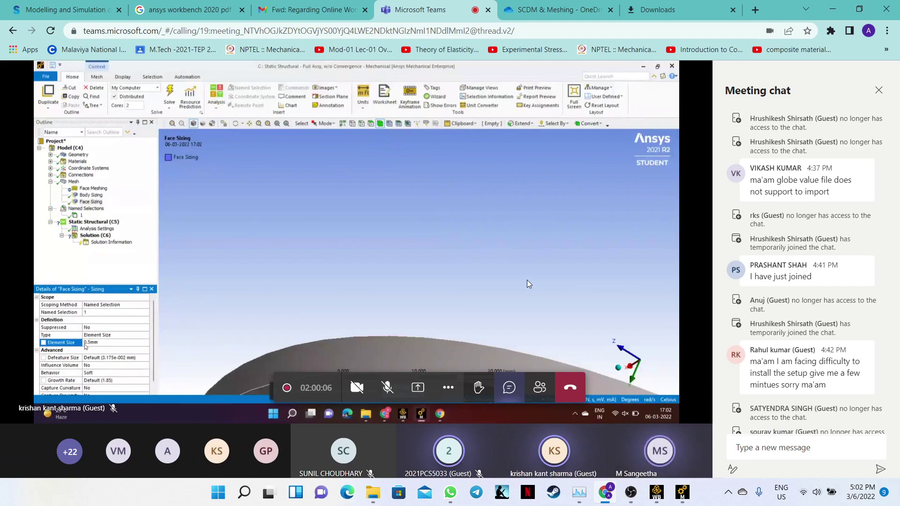
mouse_move(681, 495)
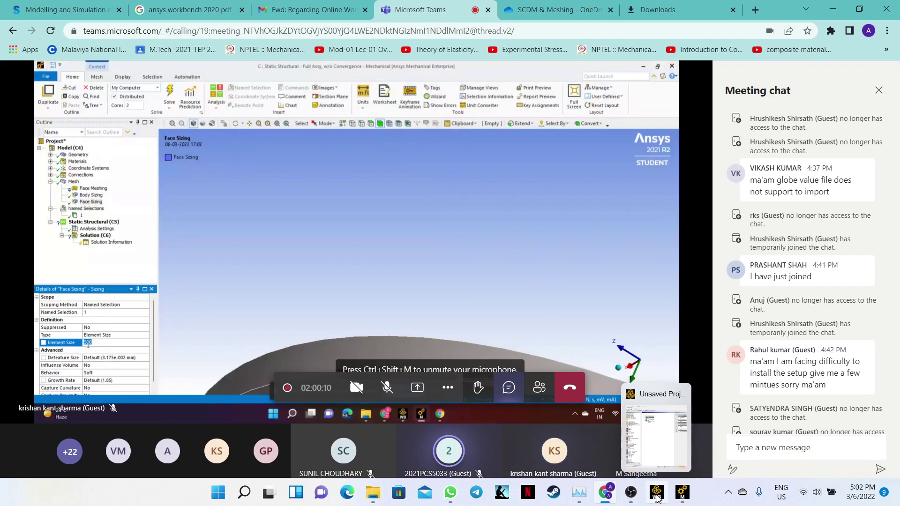
left_click(681, 495)
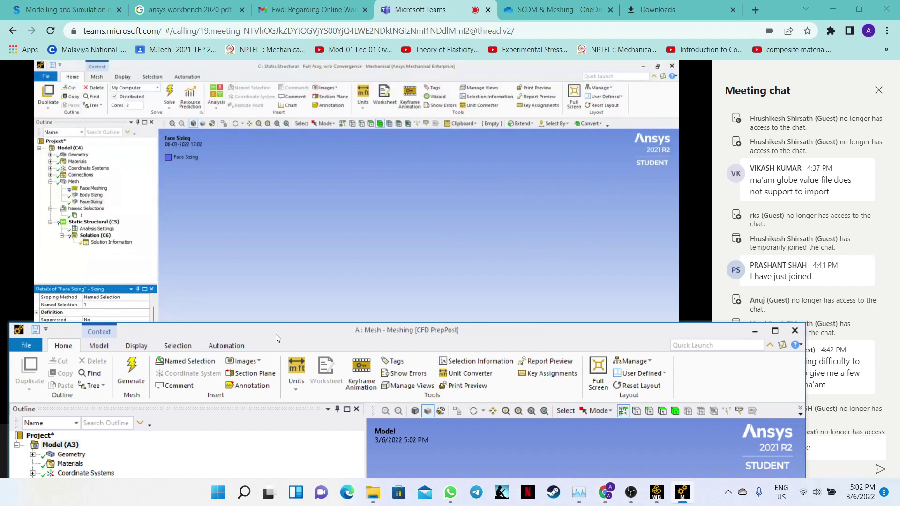
left_click_drag(278, 338, 545, 76)
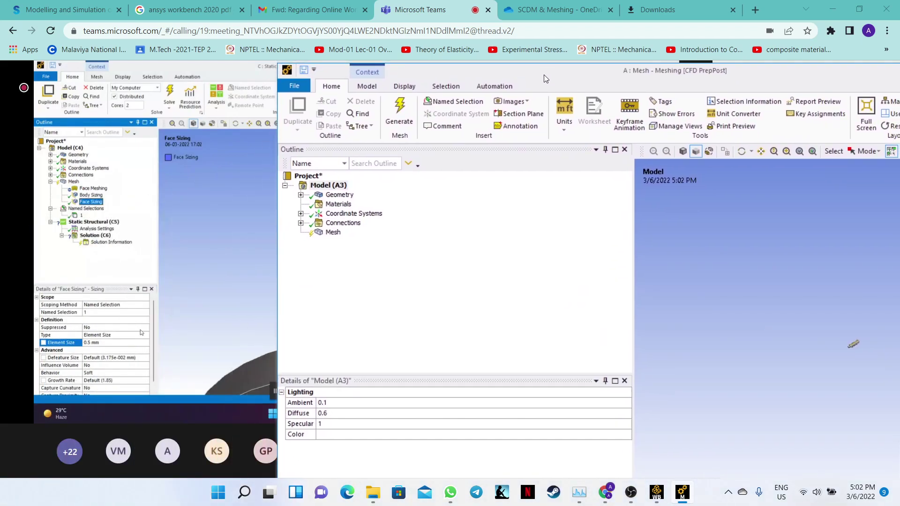
- Insert a Face Meshing control and a Sizing control under Mesh in the model tree
left_click(300, 215)
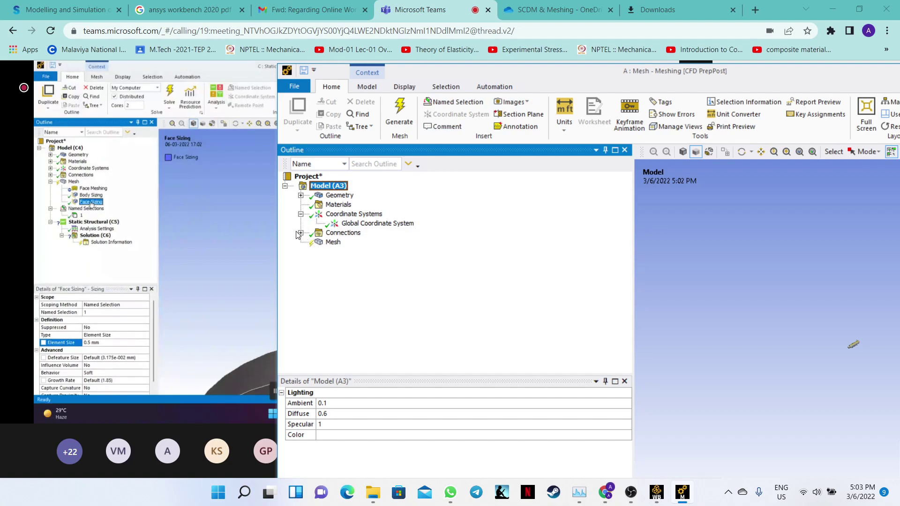
left_click(301, 234)
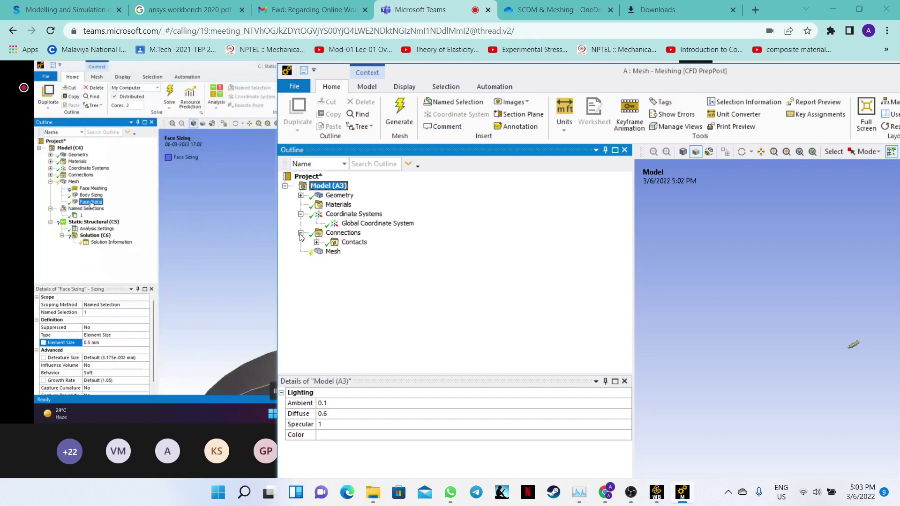
left_click(333, 251)
right_click(336, 257)
mouse_move(356, 260)
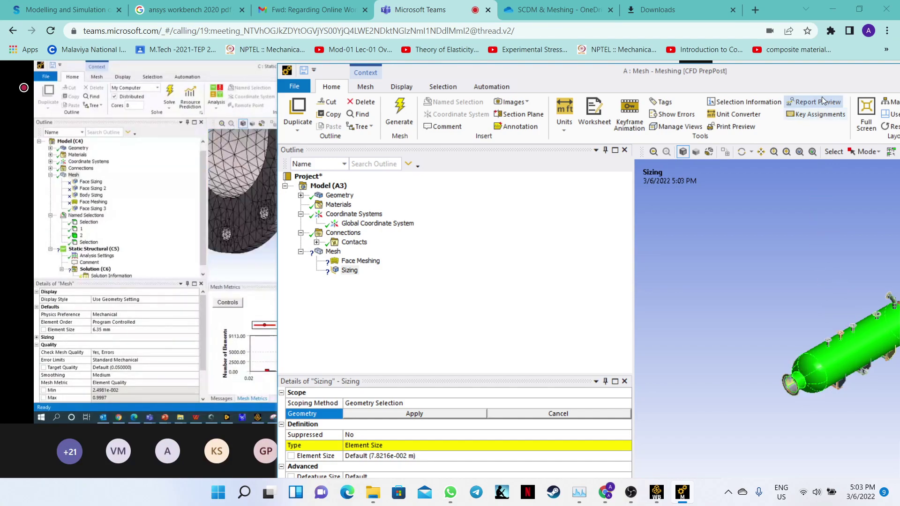
- Select the pressure vessel's cylindrical shell, domed heads and end nozzle as candidate geometry for the Sizing control
left_click_drag(783, 75, 565, 56)
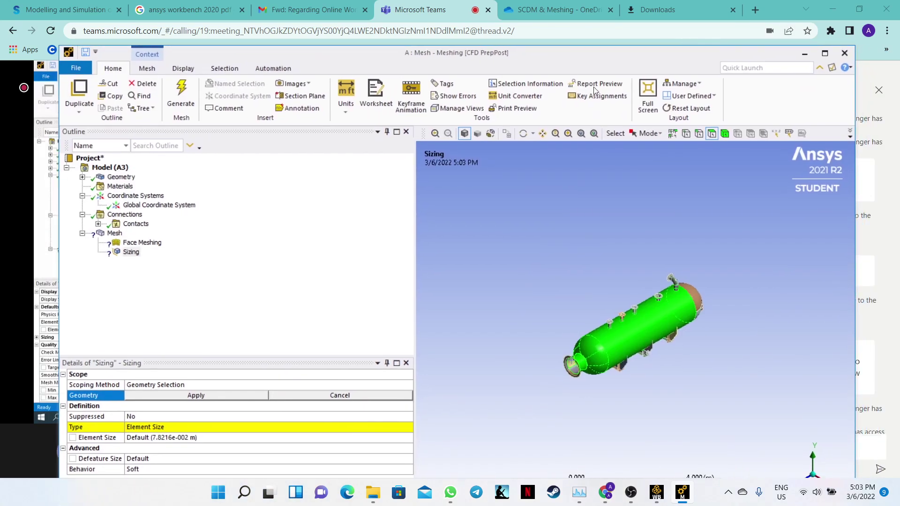
left_click(699, 308, "ctrl")
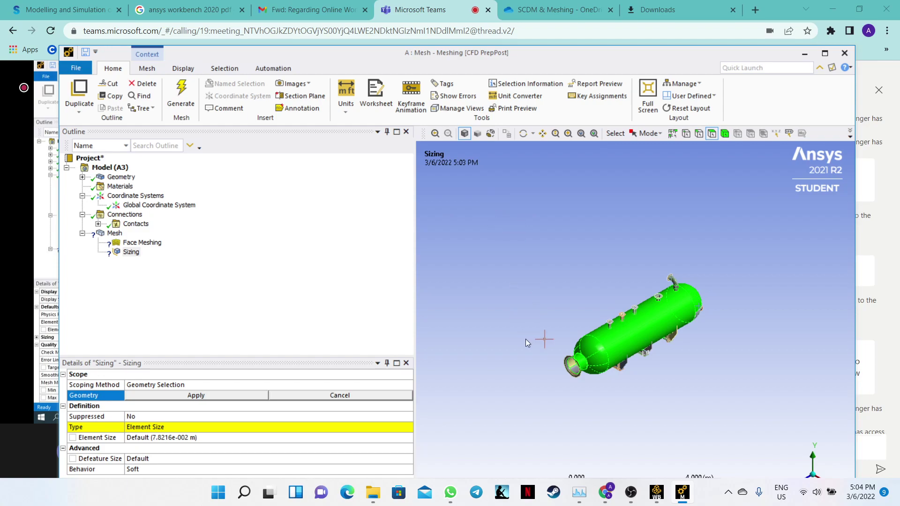
middle_click_drag(525, 339, 628, 284)
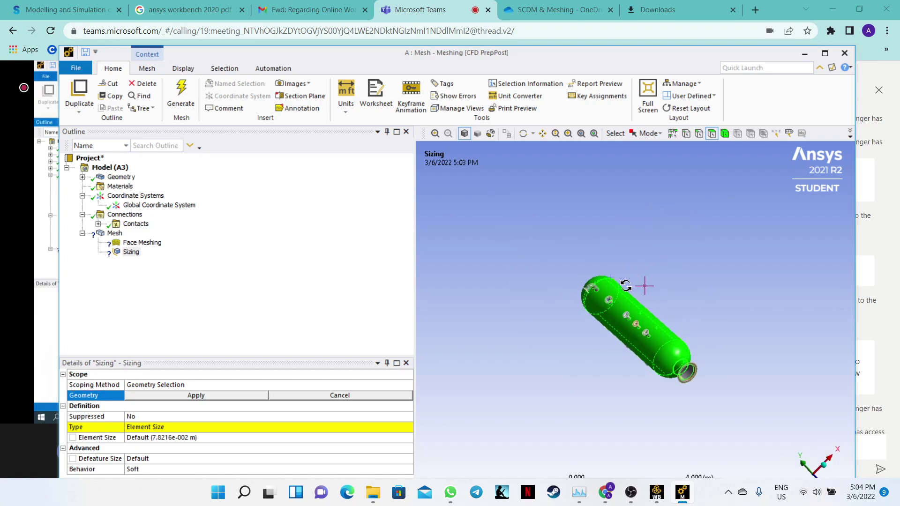
left_click(642, 326)
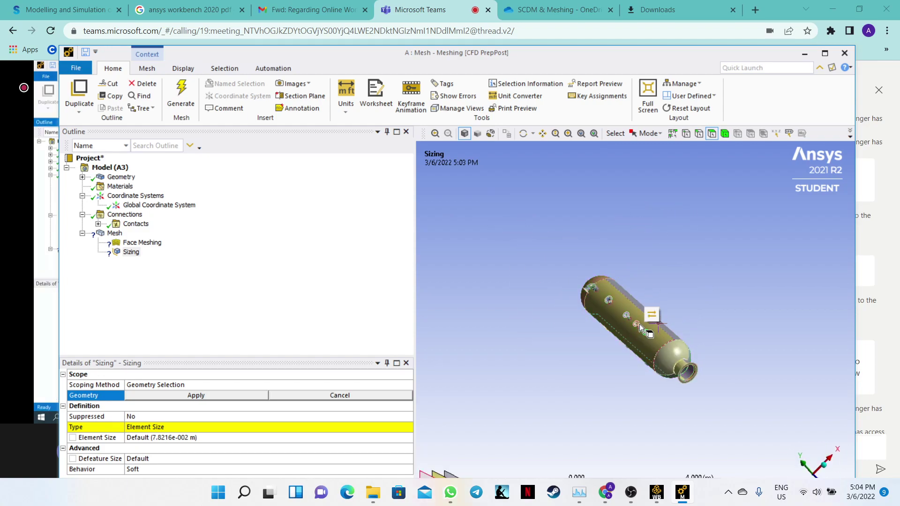
left_click(582, 245)
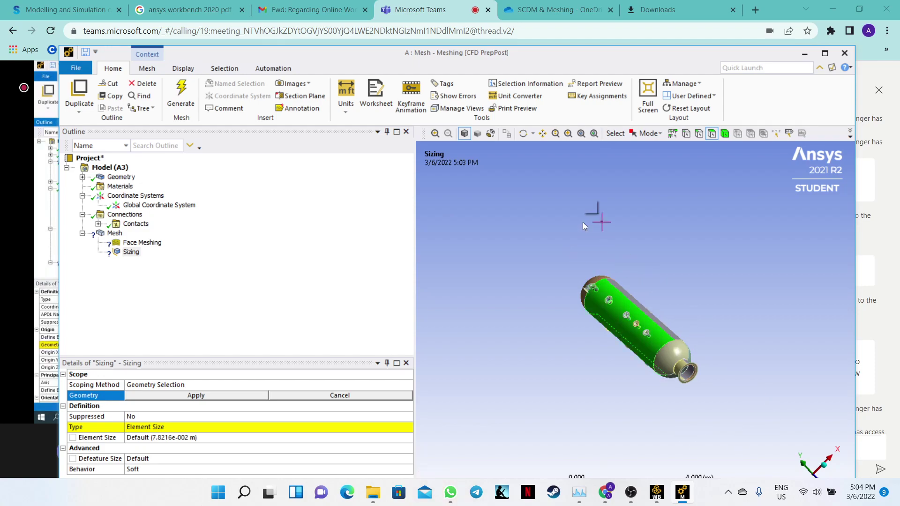
left_click(592, 279, "ctrl")
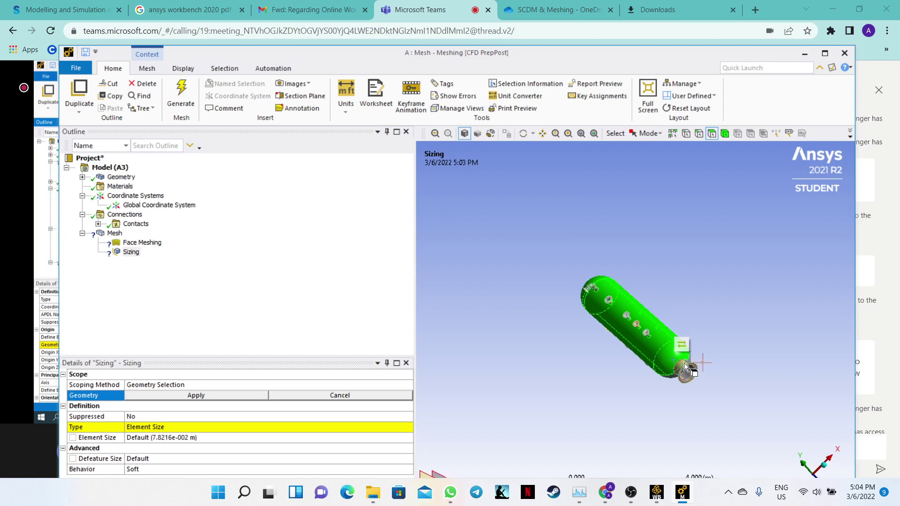
left_click(692, 374, "ctrl")
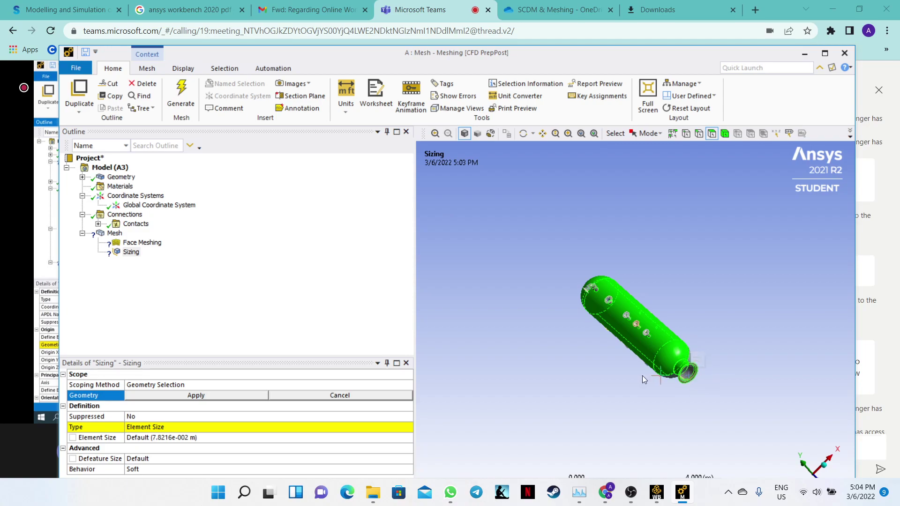
middle_click_drag(731, 288, 644, 247)
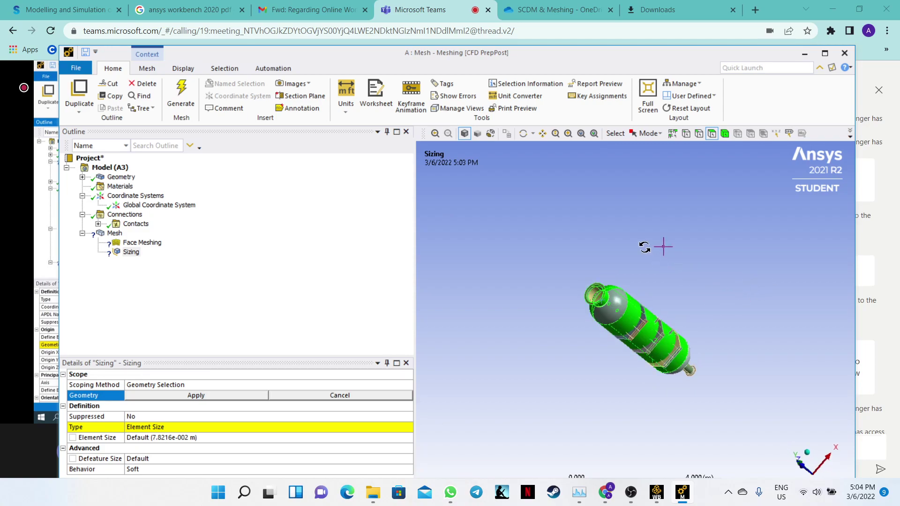
left_click(596, 305)
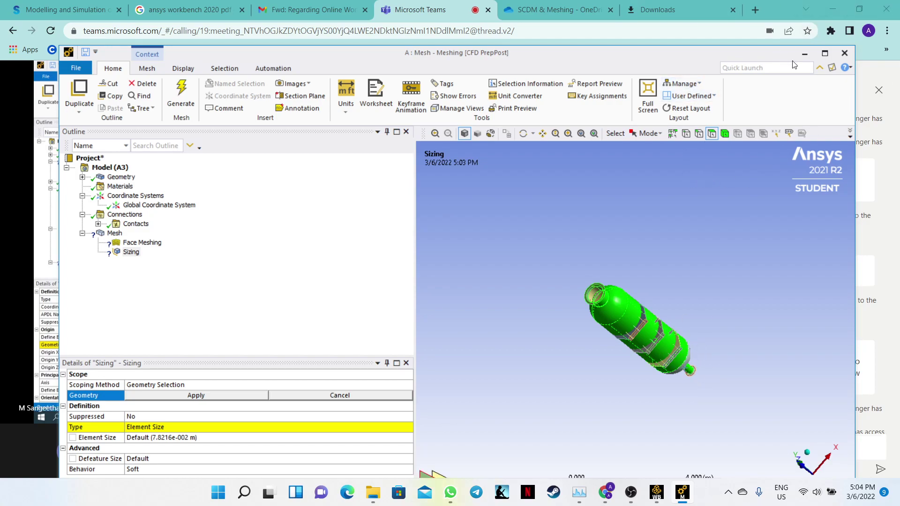
- Switch to the shared OneDrive page in the browser and reload the SCDM & Meshing folder
left_click(804, 53)
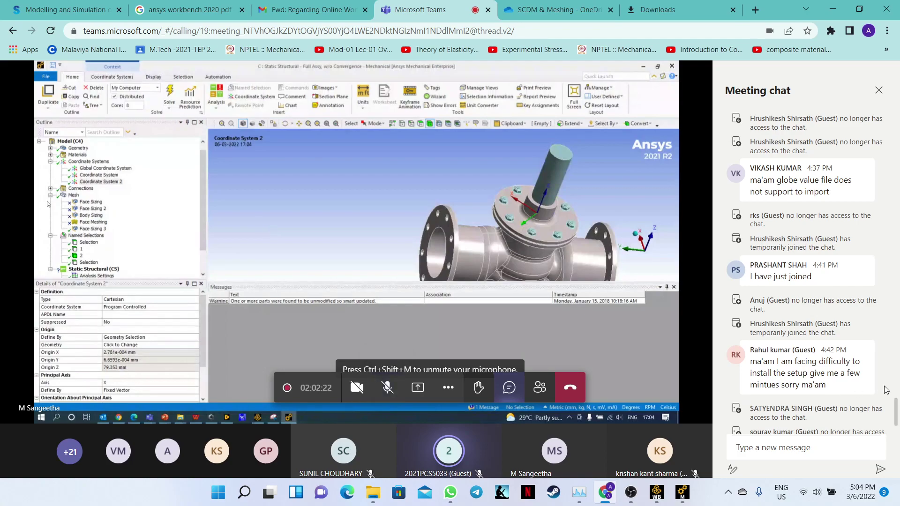
scroll(895, 403, "down", 2)
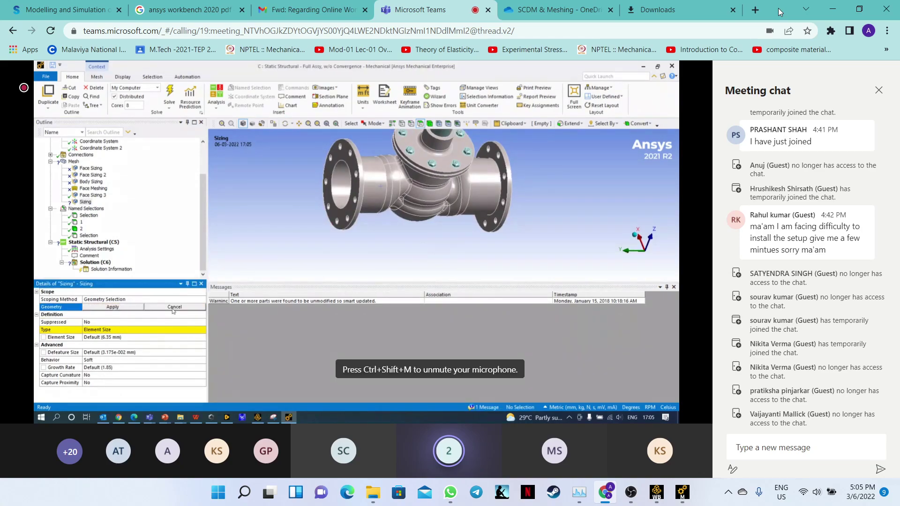
left_click(571, 5)
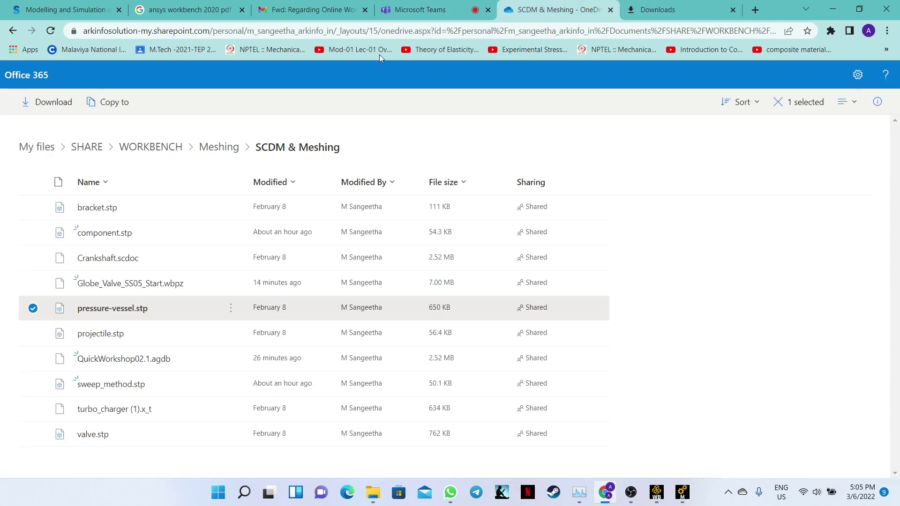
left_click(369, 33)
key("Return")
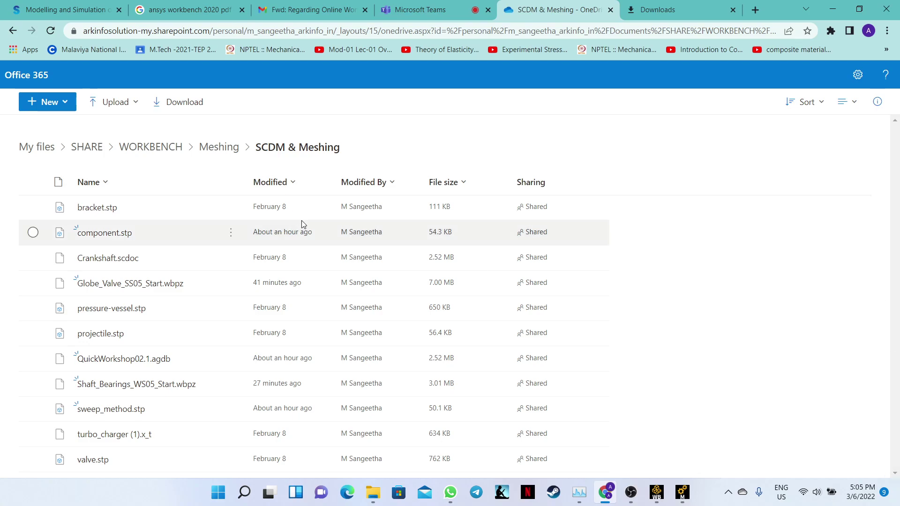
left_click(33, 182)
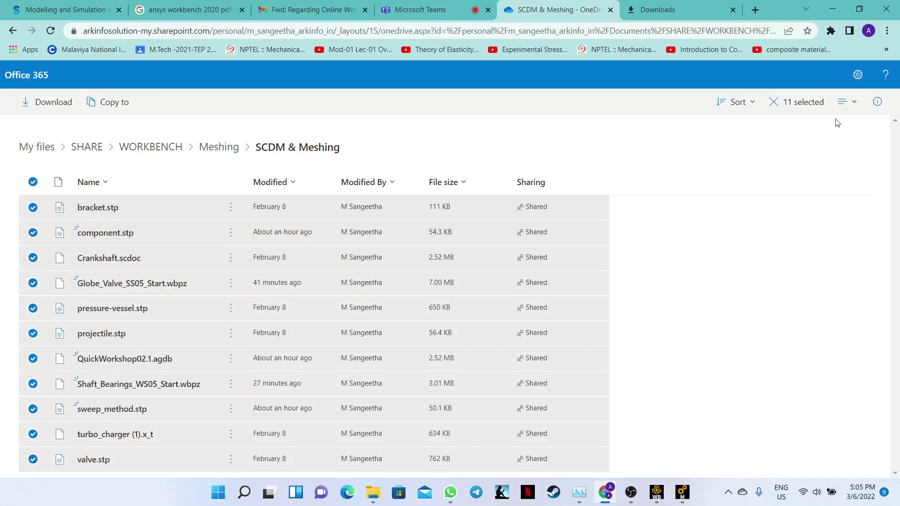
right_click(283, 212)
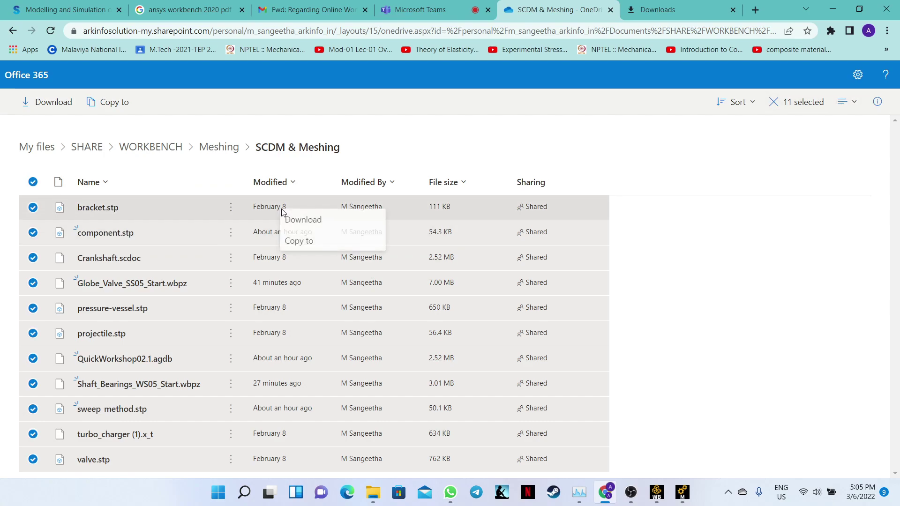
left_click(308, 245)
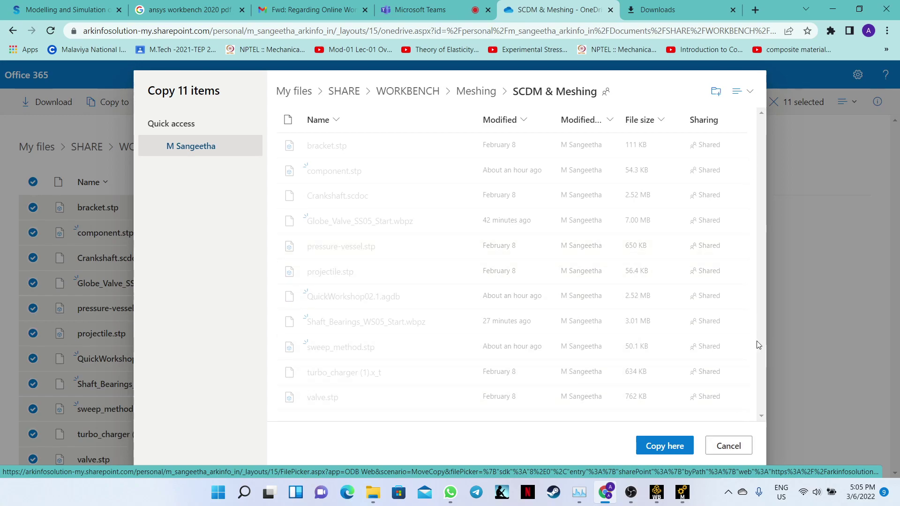
left_click(740, 446)
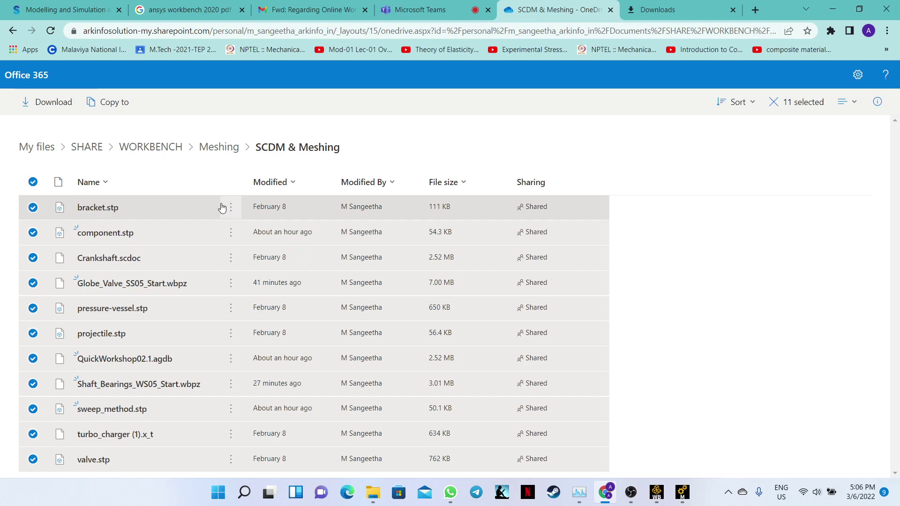
right_click(205, 189)
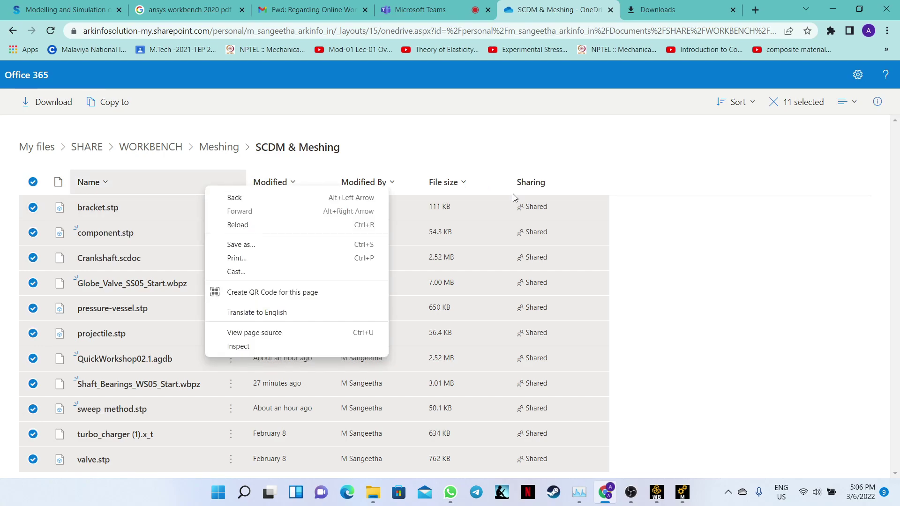
left_click(686, 256)
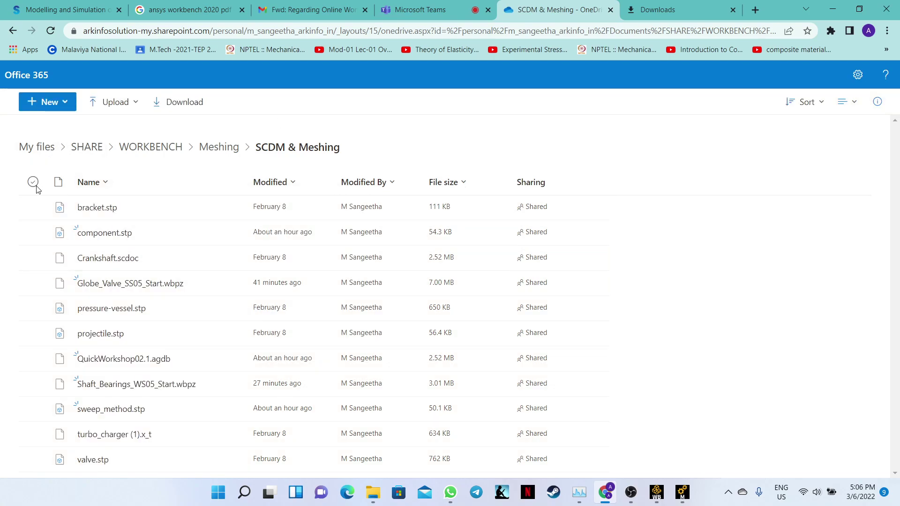
- Download all files in the SCDM & Meshing folder as one archive
left_click(33, 182)
right_click(37, 207)
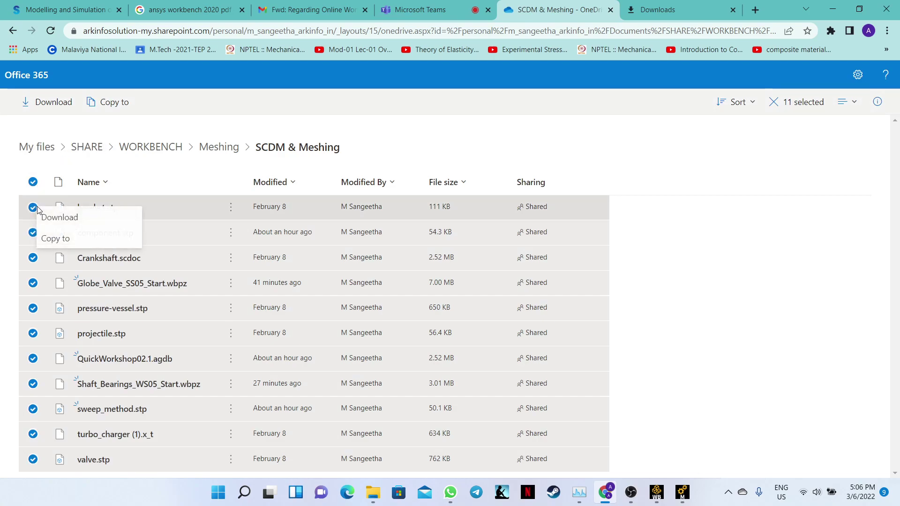
left_click(60, 217)
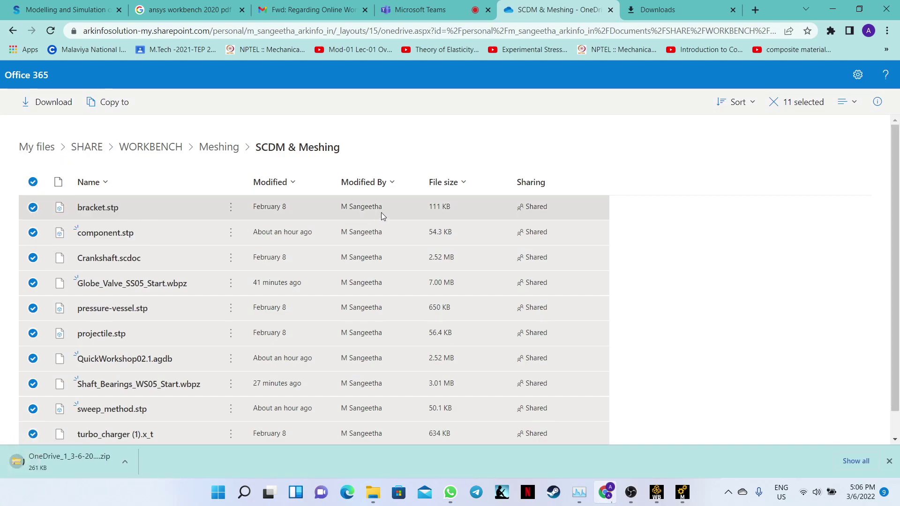
- Copy the downloaded OneDrive_1_3-6-2022 (1).zip from the browser's download list into the local Meshing folder
left_click(428, 10)
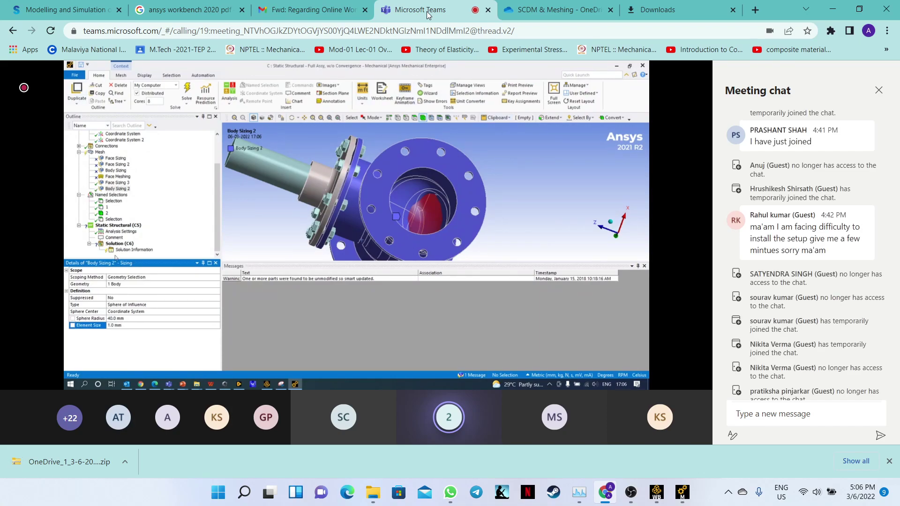
left_click(691, 6)
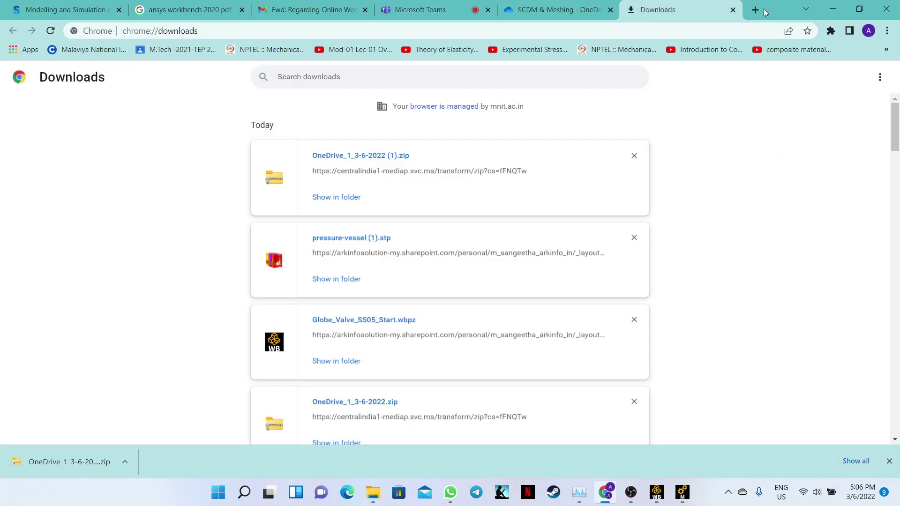
left_click_drag(788, 13, 633, 228)
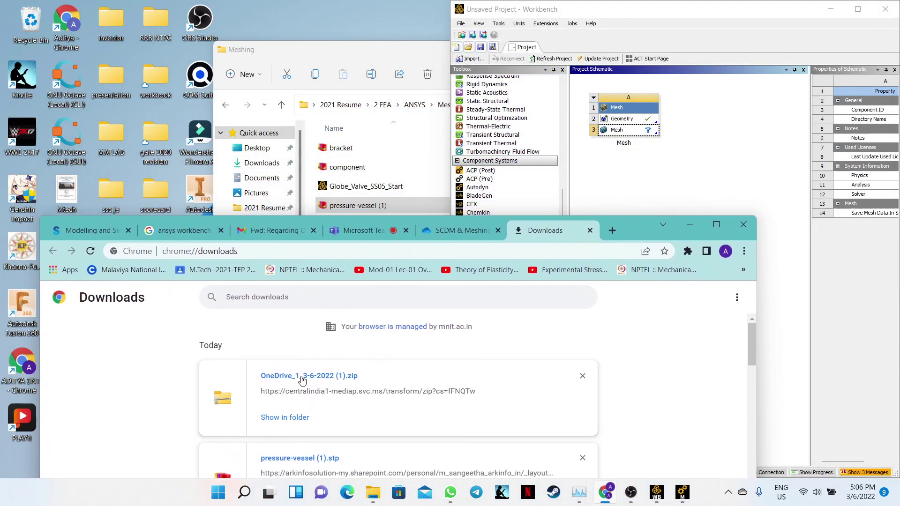
left_click_drag(302, 379, 315, 165)
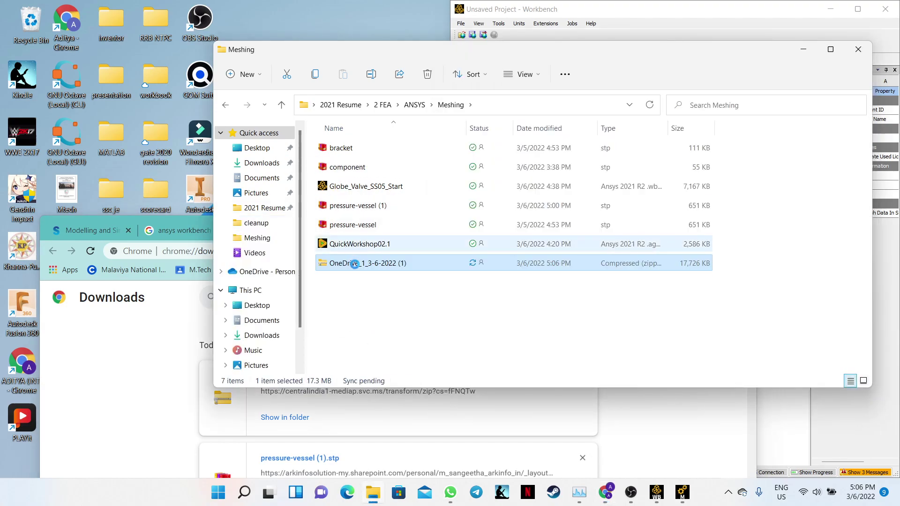
double_click(355, 268)
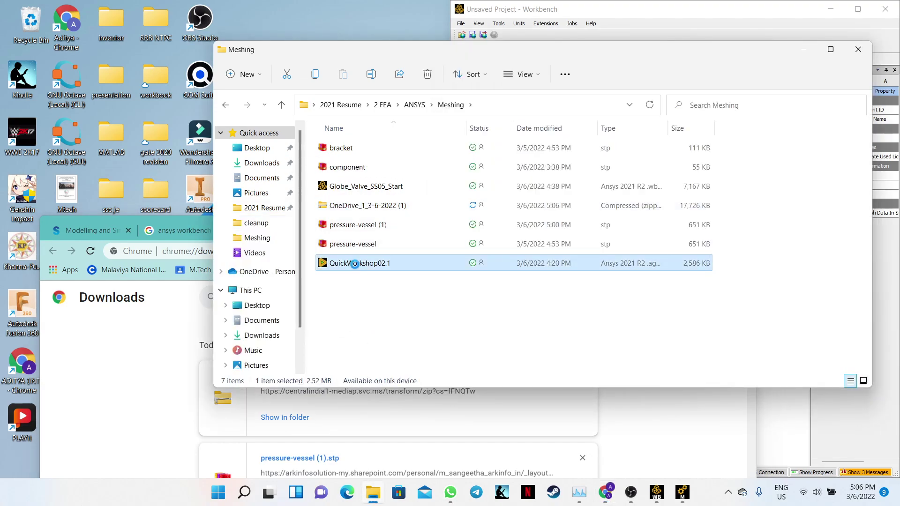
left_click(365, 206)
left_click(341, 288)
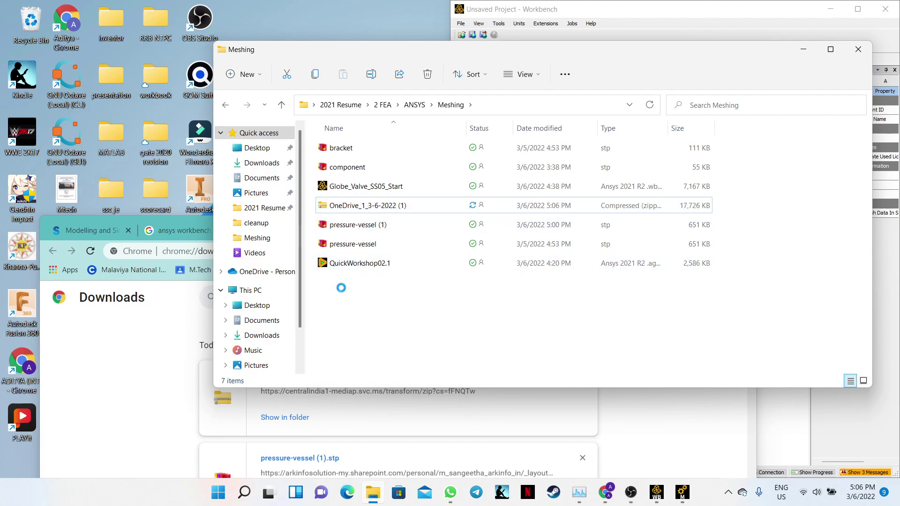
- Create a new folder with the default name inside Meshing and move the OneDrive_1_3-6-2022 (1) archive into it
right_click(341, 288)
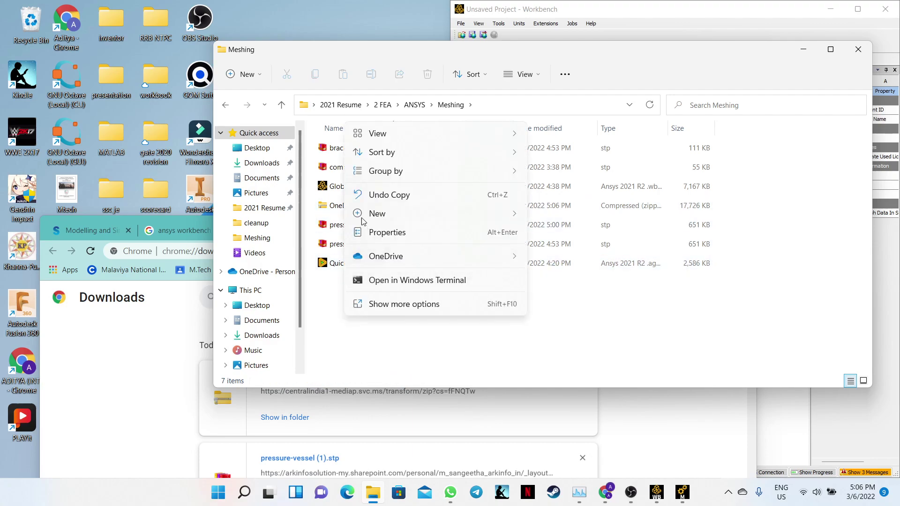
mouse_move(364, 214)
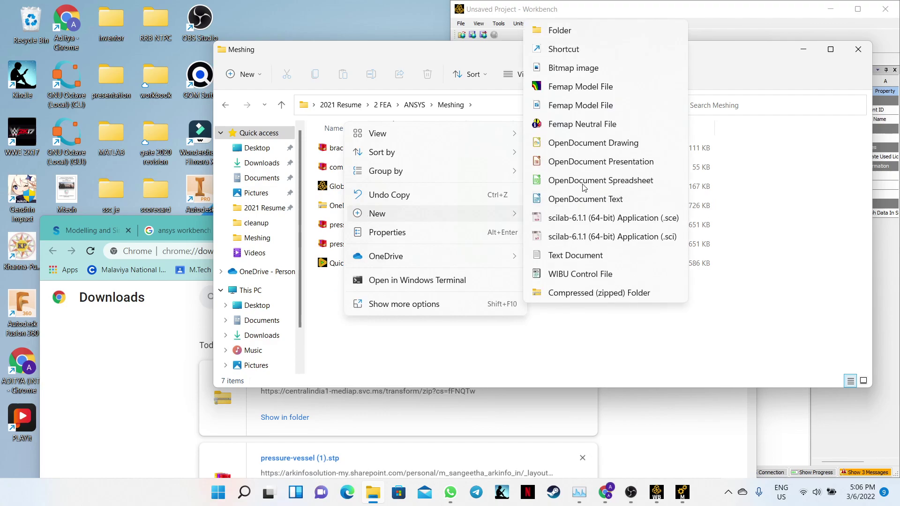
left_click(558, 31)
left_click(408, 298)
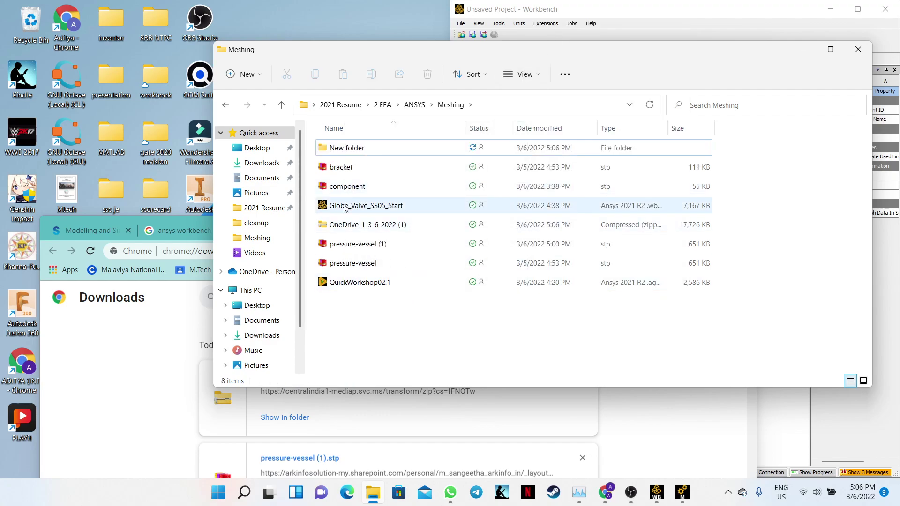
left_click_drag(342, 226, 345, 288)
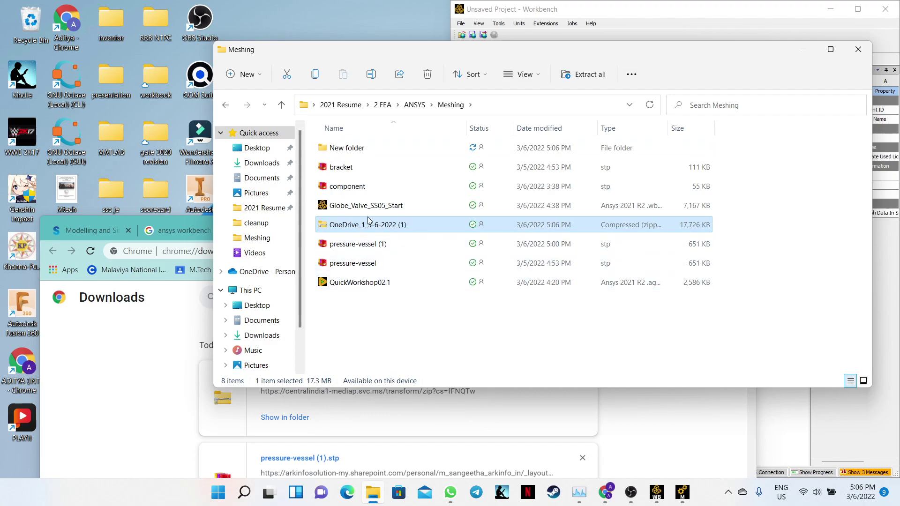
left_click_drag(358, 143, 348, 150)
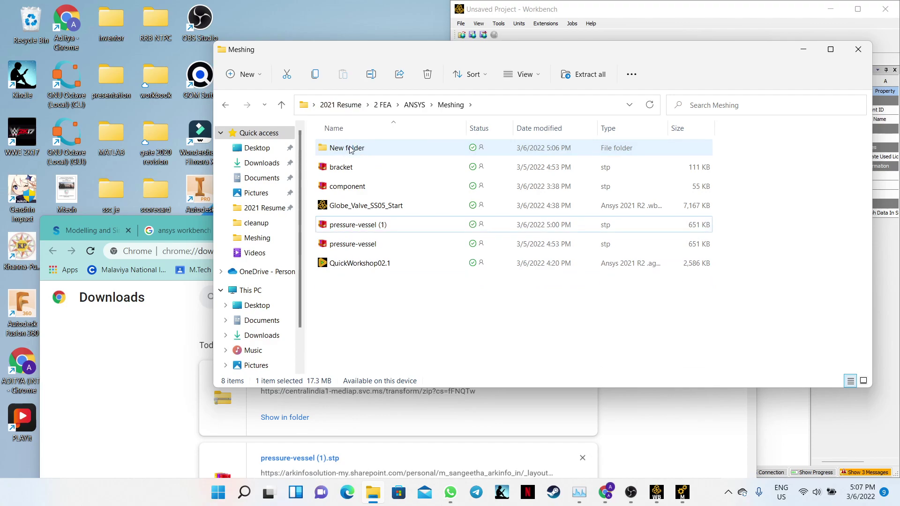
- Extract the OneDrive_1_3-6-2022 (1) archive inside New folder, keeping the proposed destination
double_click(349, 148)
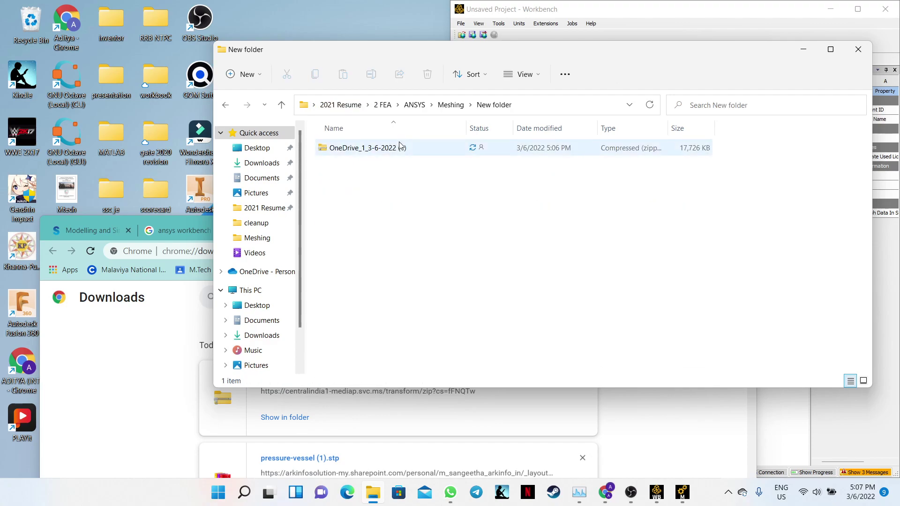
left_click(398, 148)
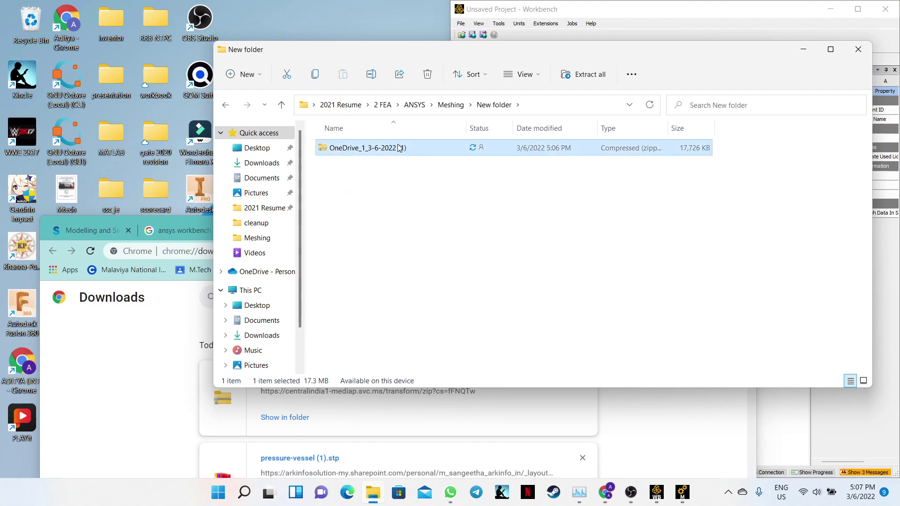
left_click(594, 80)
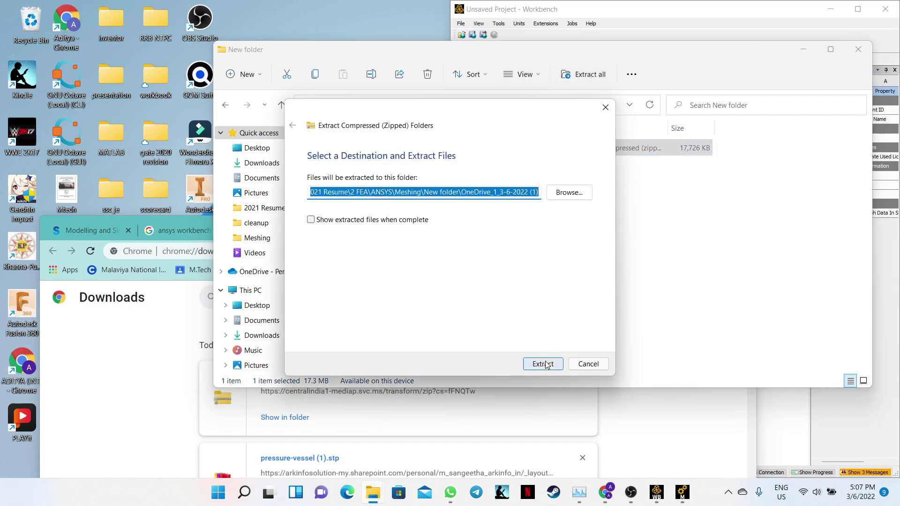
left_click(543, 365)
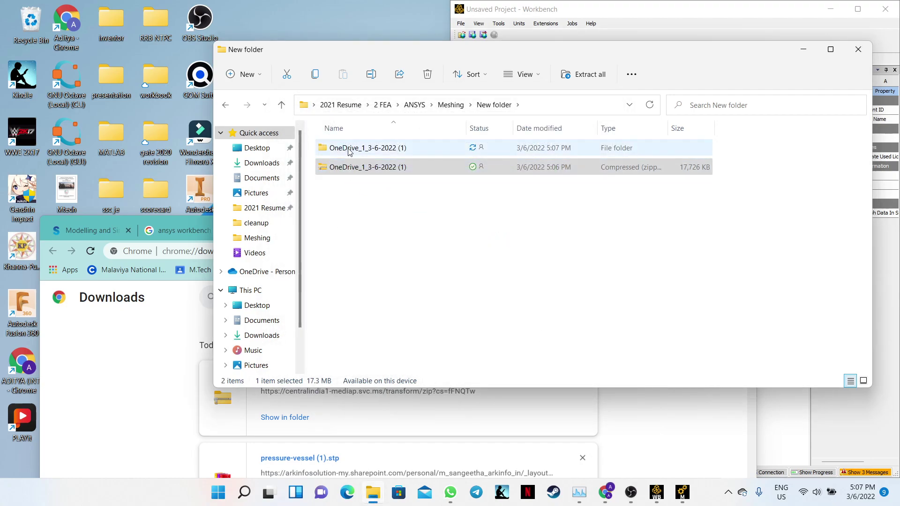
- Open the extracted OneDrive_1_3-6-2022 (1) folder and look through the workshop files it contains
double_click(348, 150)
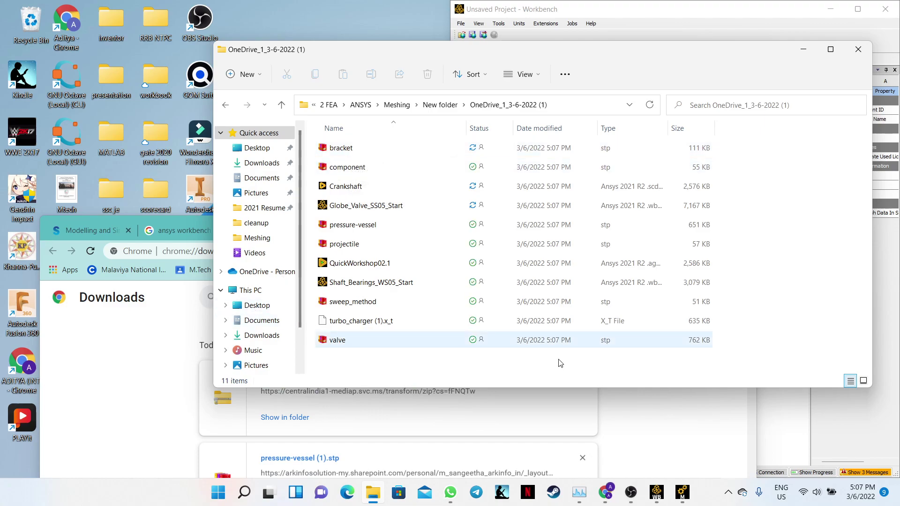
left_click(683, 207)
key("Down")
key("Down")
key("Down")
key("Down")
key("Down")
key("Down")
key("Down")
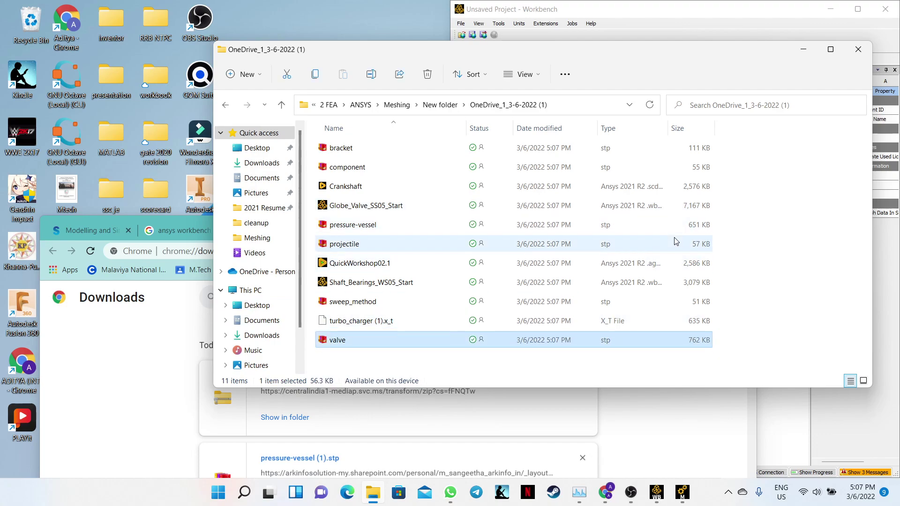
key("Up")
key("Up")
key("Up")
key("Up")
key("Up")
key("Up")
key("Up")
key("Up")
key("Up")
key("Up")
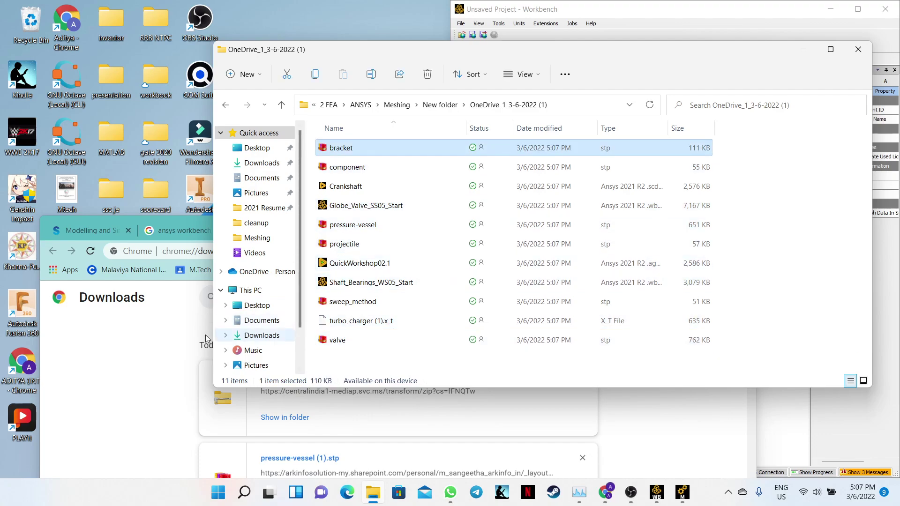
- Return to the Teams meeting in a maximized browser window and bring the meeting chat to its new messages
left_click(141, 355)
left_click(382, 234)
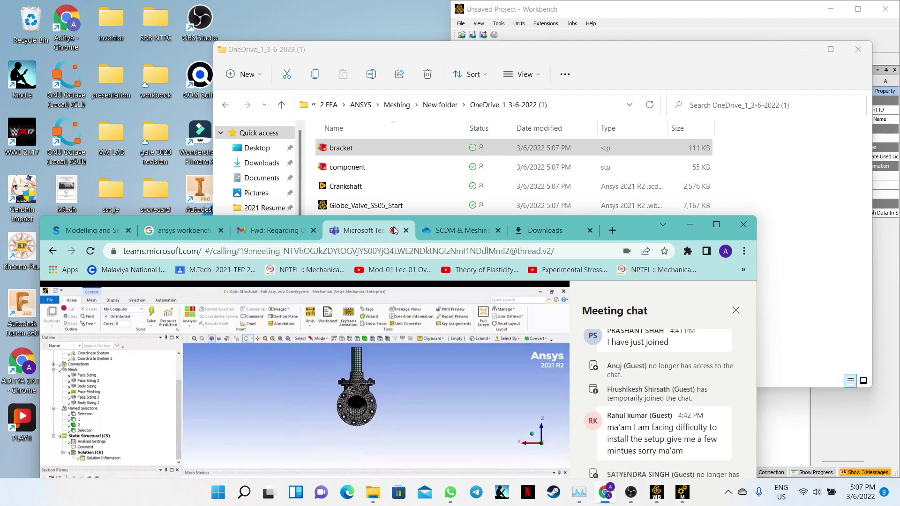
left_click(714, 226)
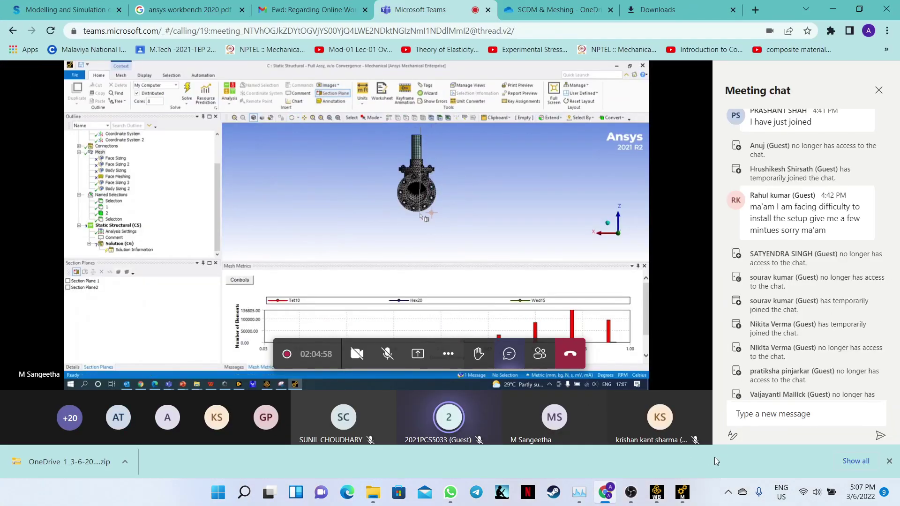
left_click(890, 460)
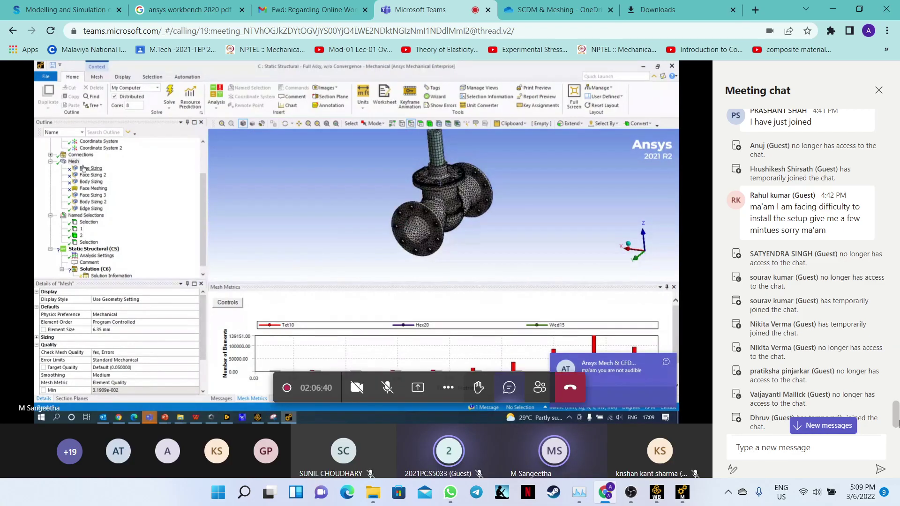
left_click(836, 427)
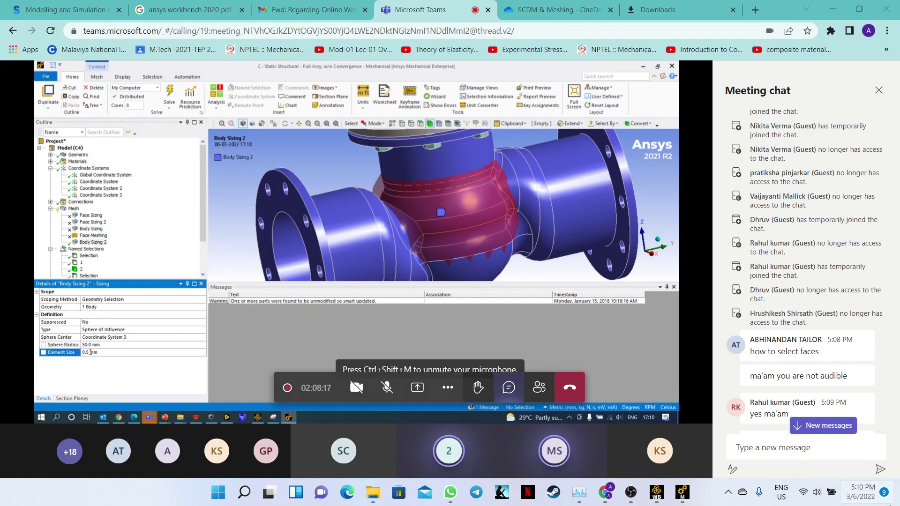
- Clear all Windows notifications and close the calendar flyout
left_click(889, 504)
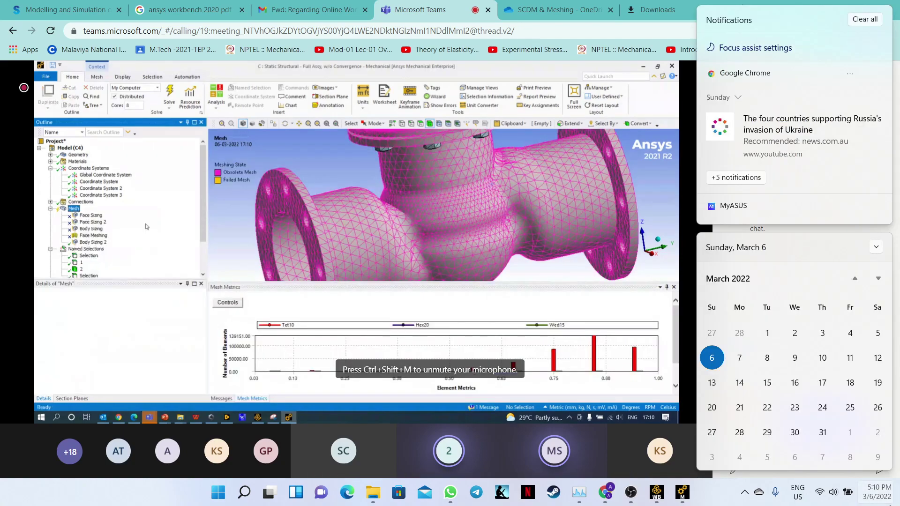
left_click(877, 504)
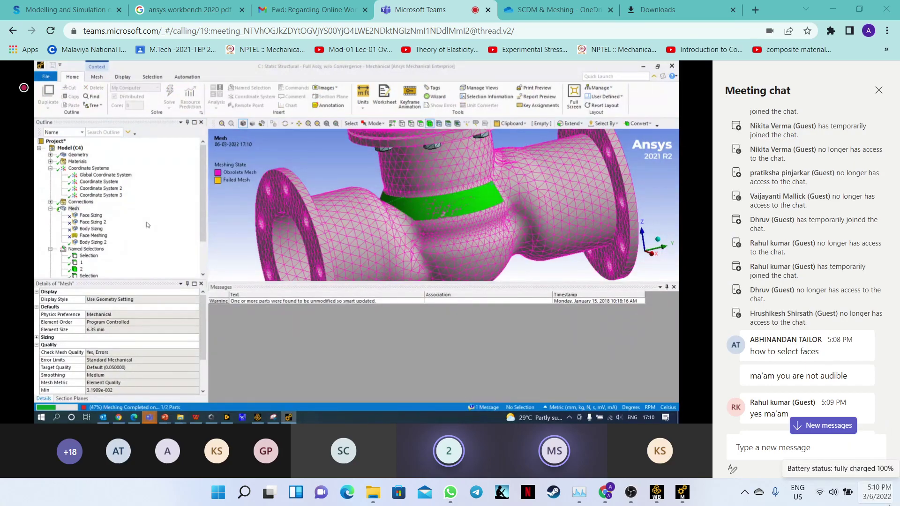
left_click(876, 492)
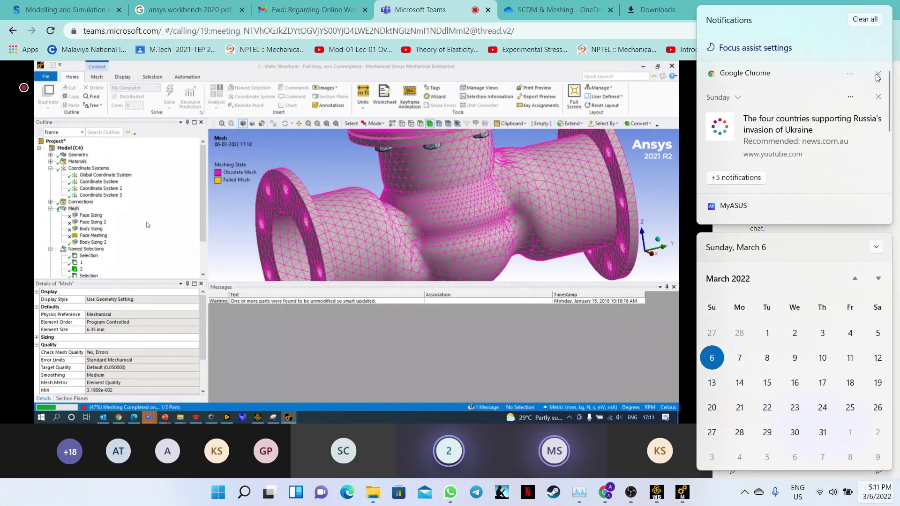
left_click(865, 18)
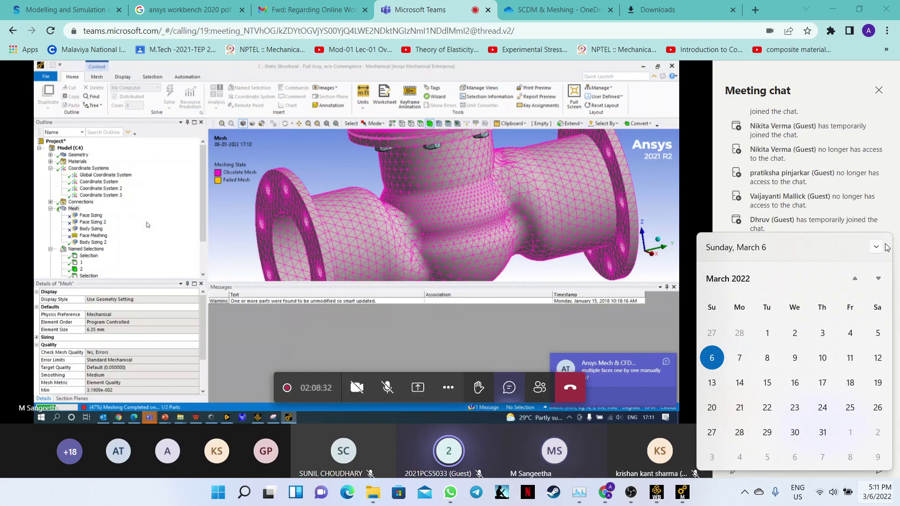
left_click(851, 55)
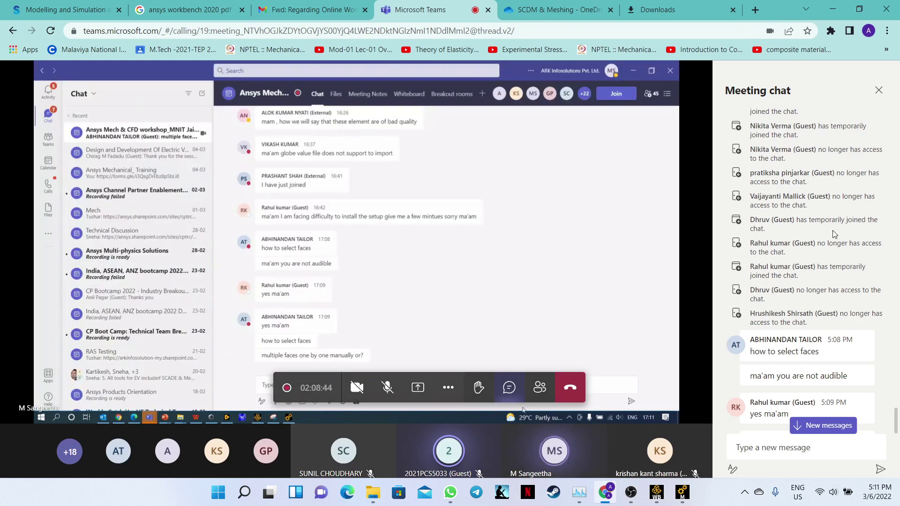
- Jump to the newest messages in the meeting chat and read them
left_click(825, 426)
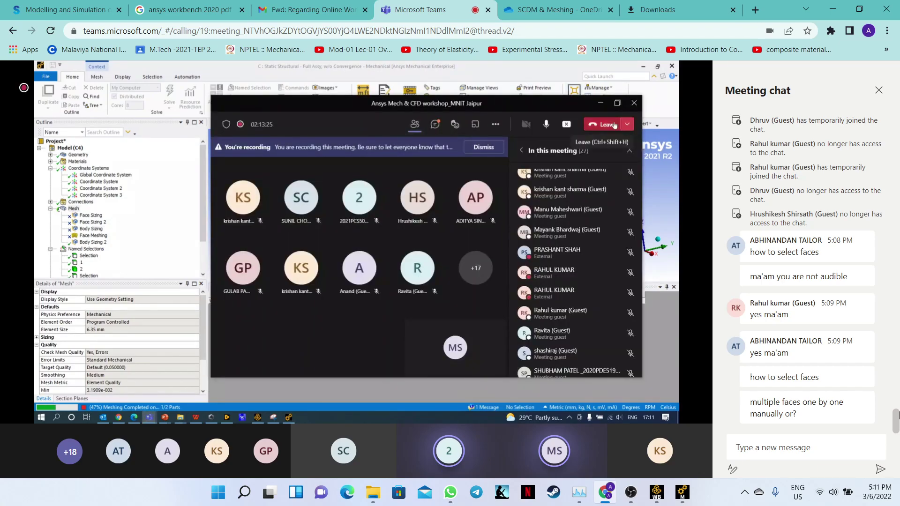
right_click(898, 414)
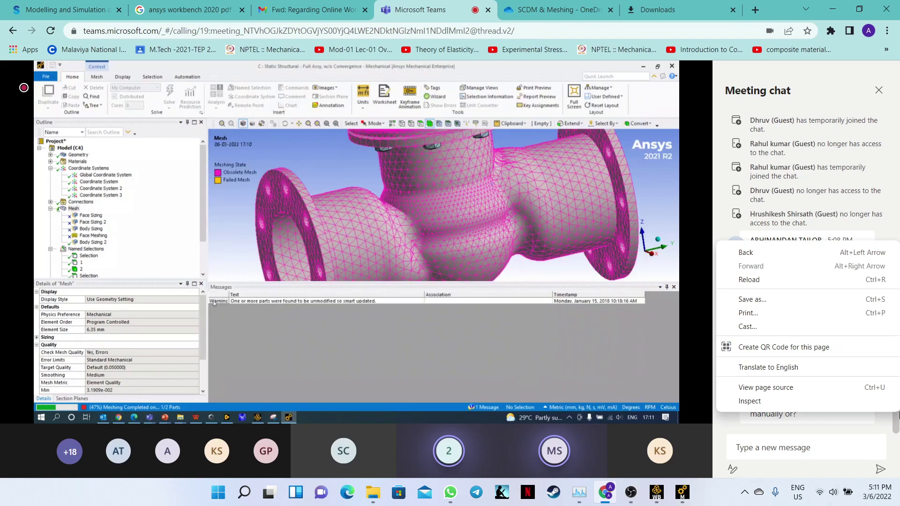
left_click(898, 415)
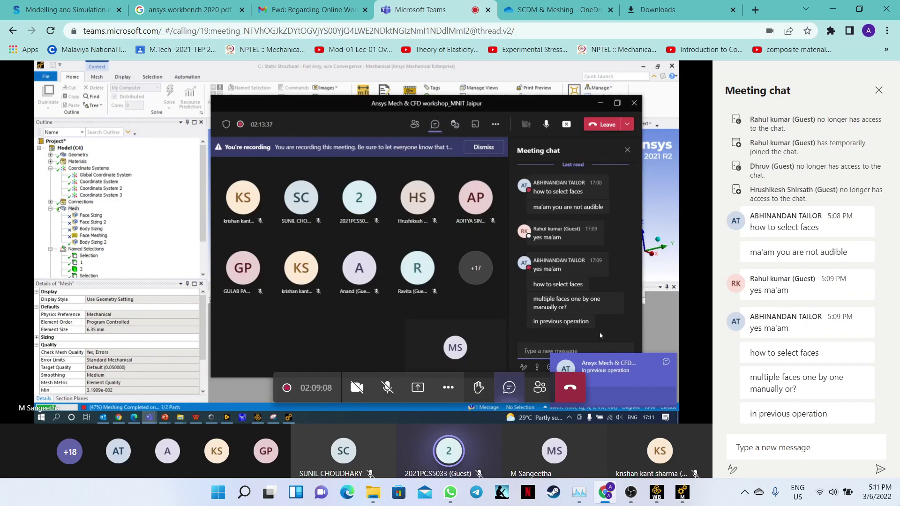
key("super+d")
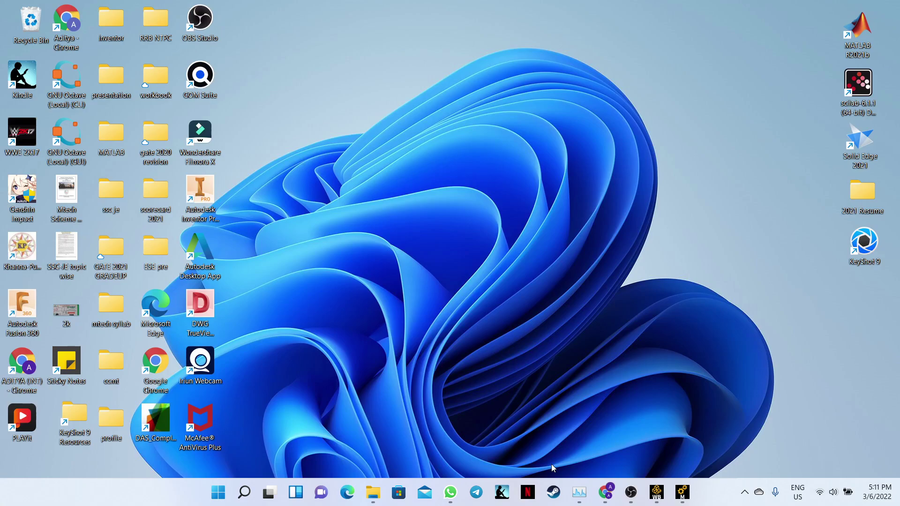
left_click(607, 496)
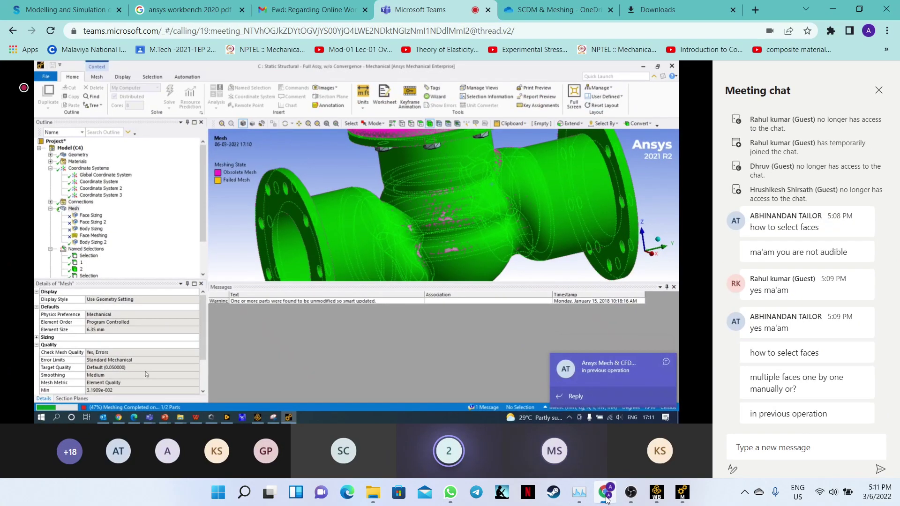
right_click(445, 251)
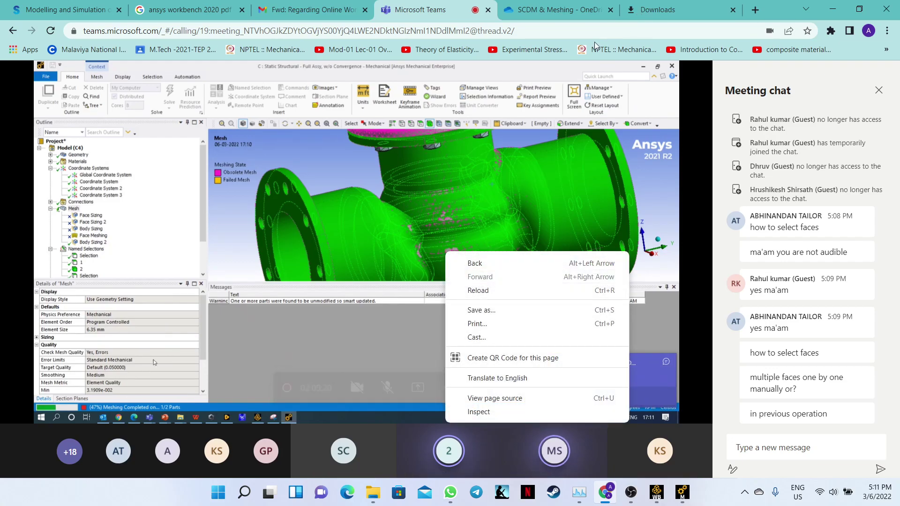
left_click(570, 26)
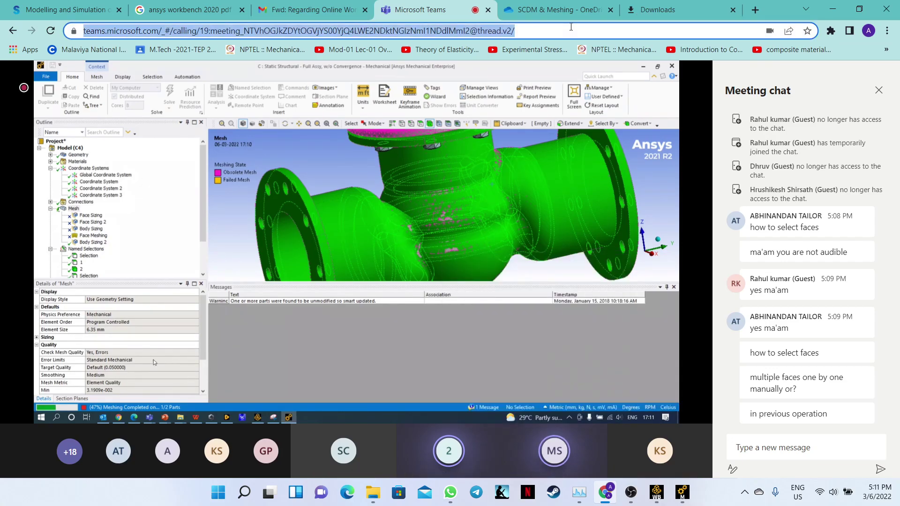
left_click(530, 194)
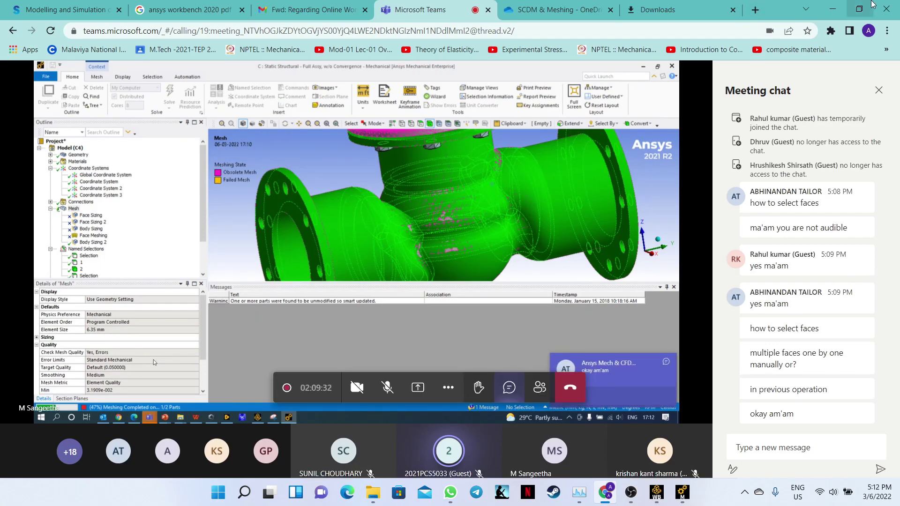
mouse_move(873, 5)
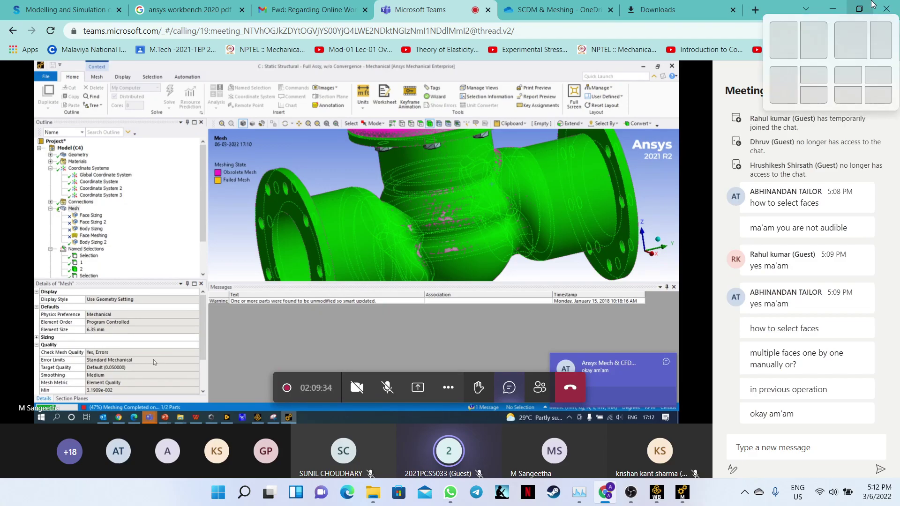
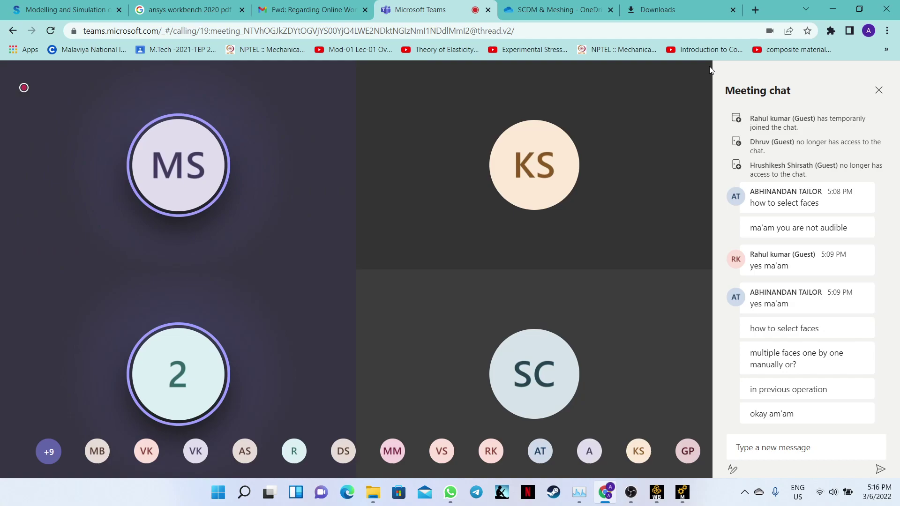
- Review the list of participants currently in the meeting and close it
mouse_move(631, 187)
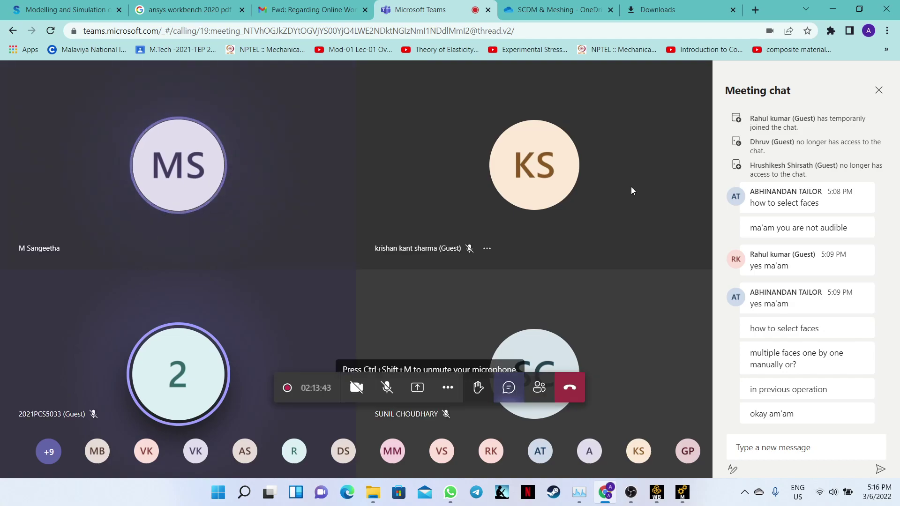
left_click(539, 389)
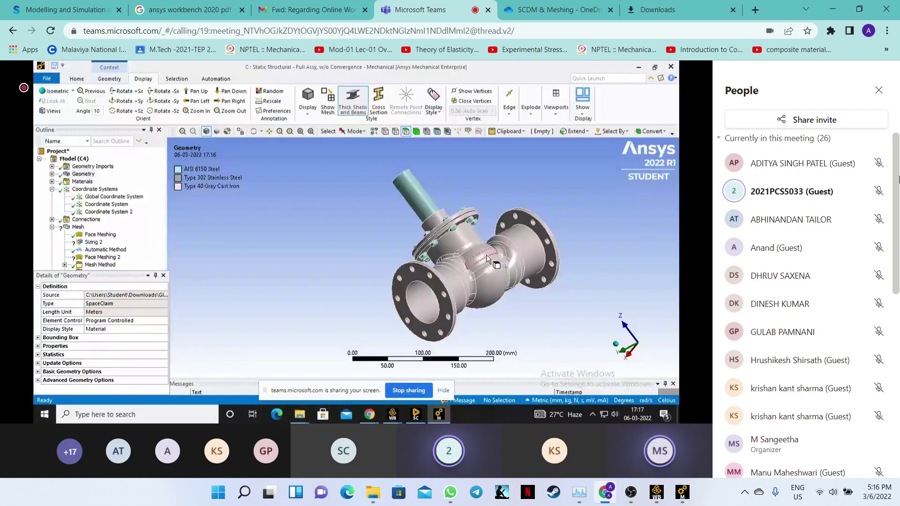
scroll(899, 180, "down", 1)
left_click_drag(899, 183, 897, 204)
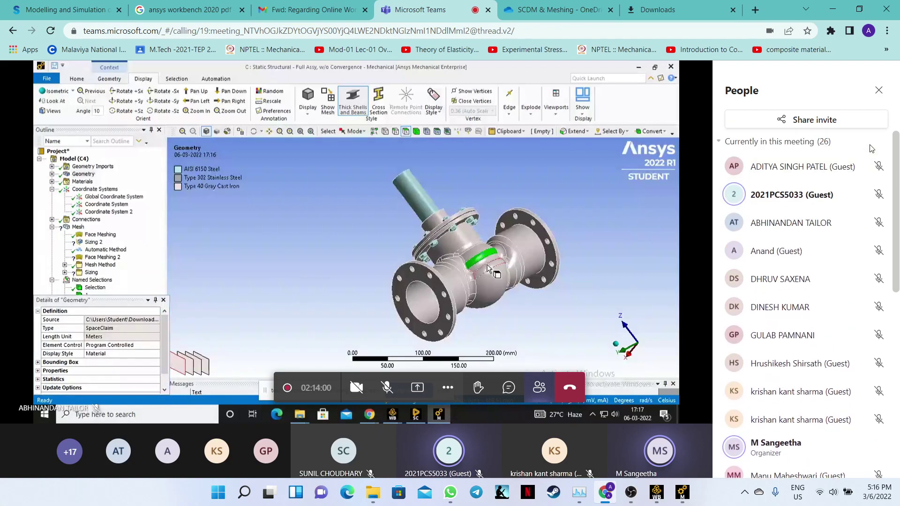
left_click(879, 90)
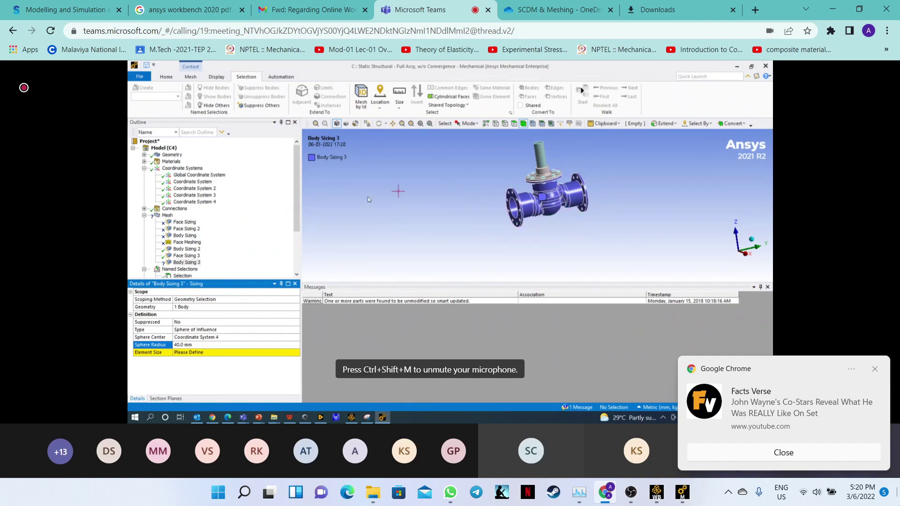
left_click(194, 352)
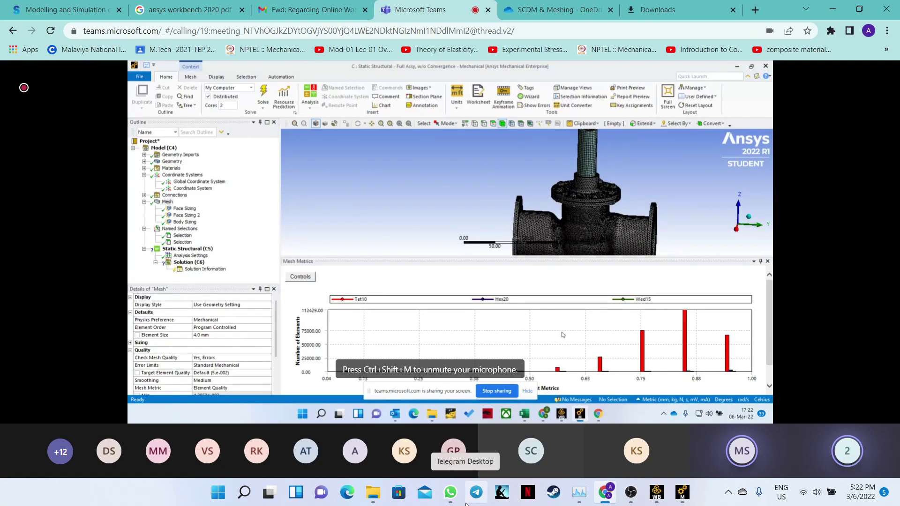
- Reopen the meeting chat to check its unread messages, and close it again
mouse_move(759, 253)
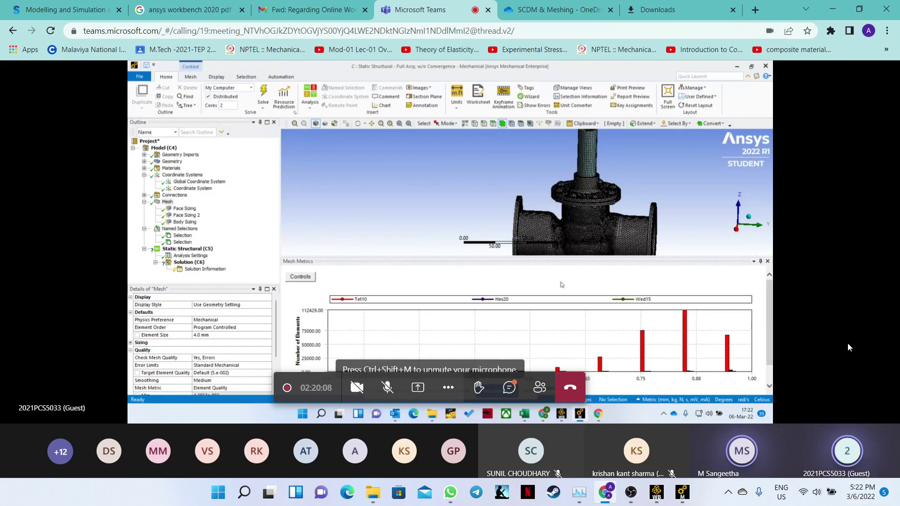
left_click(509, 389)
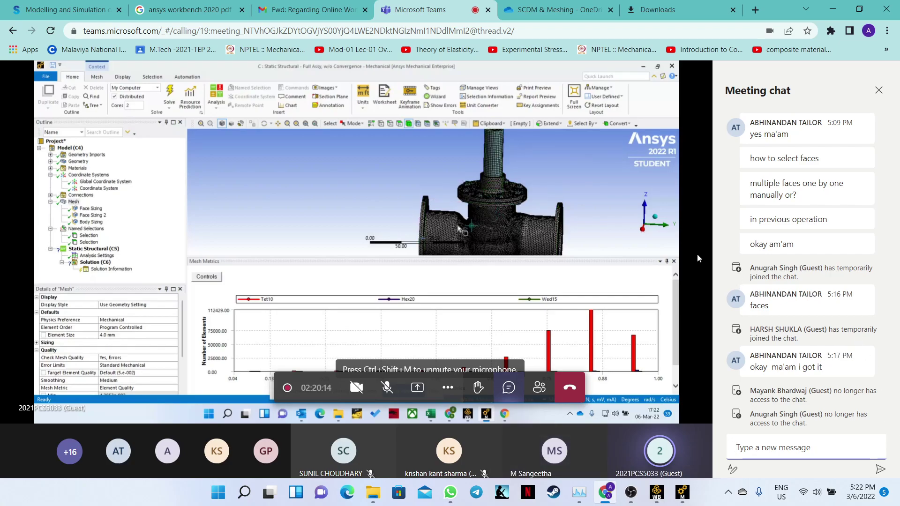
left_click(878, 91)
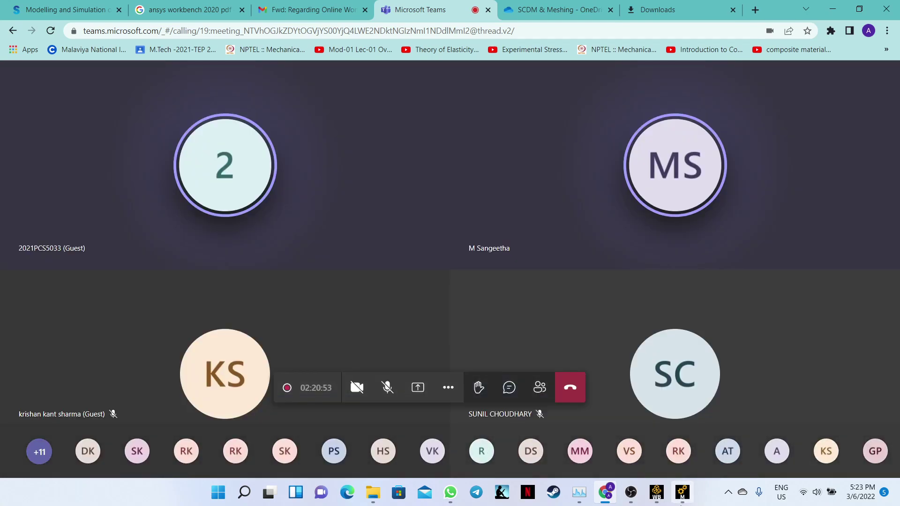
mouse_move(682, 492)
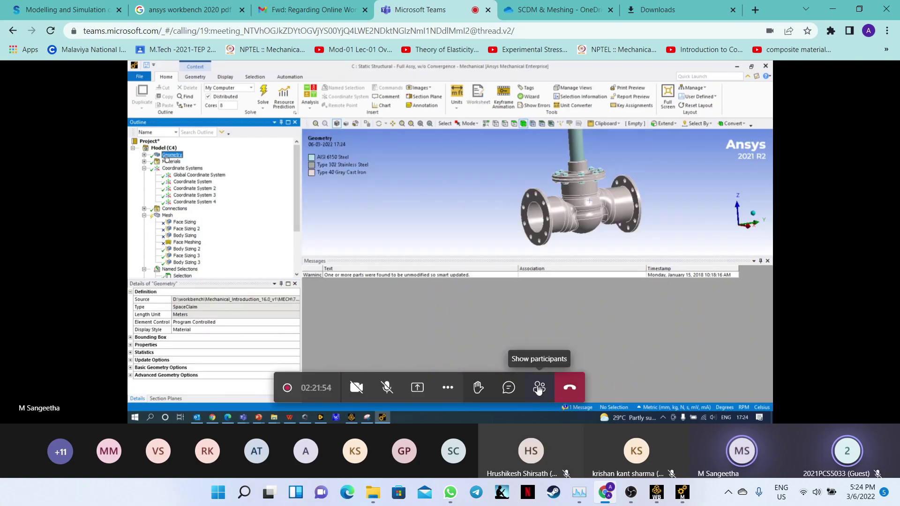
- Review the list of people currently in the meeting and close it
left_click(539, 387)
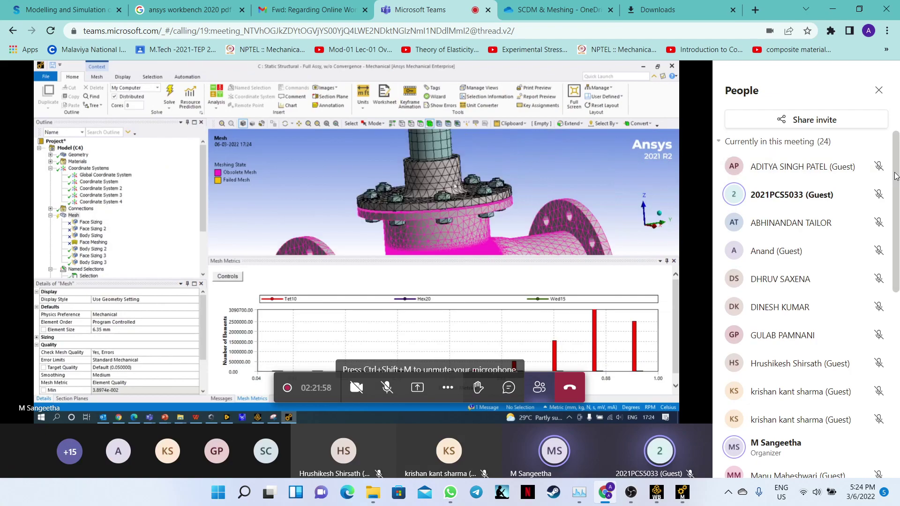
left_click_drag(895, 174, 892, 128)
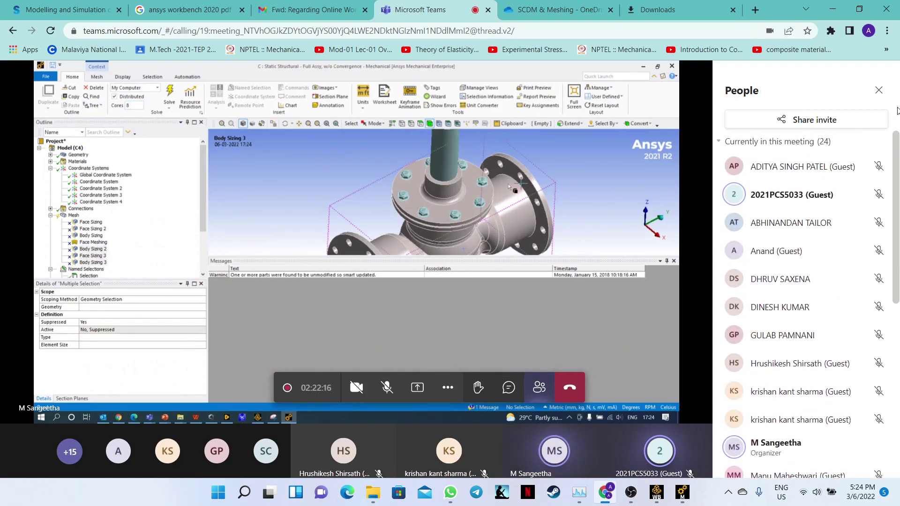
left_click(878, 92)
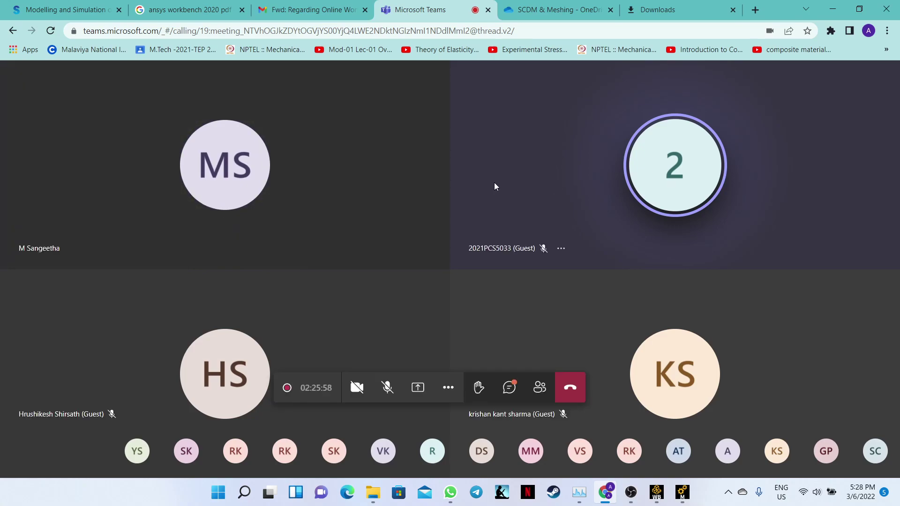
- Read the new meeting chat messages, close the chat, and check the additional call options
left_click(509, 387)
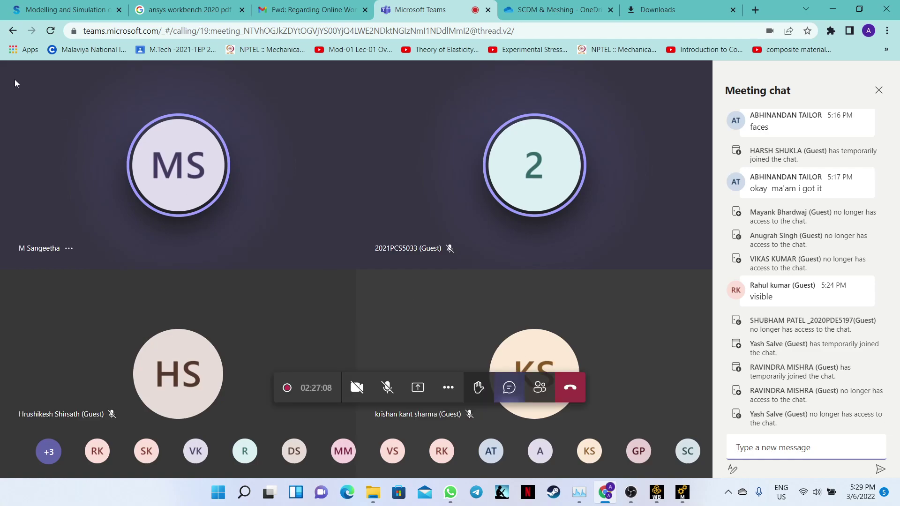
left_click(879, 91)
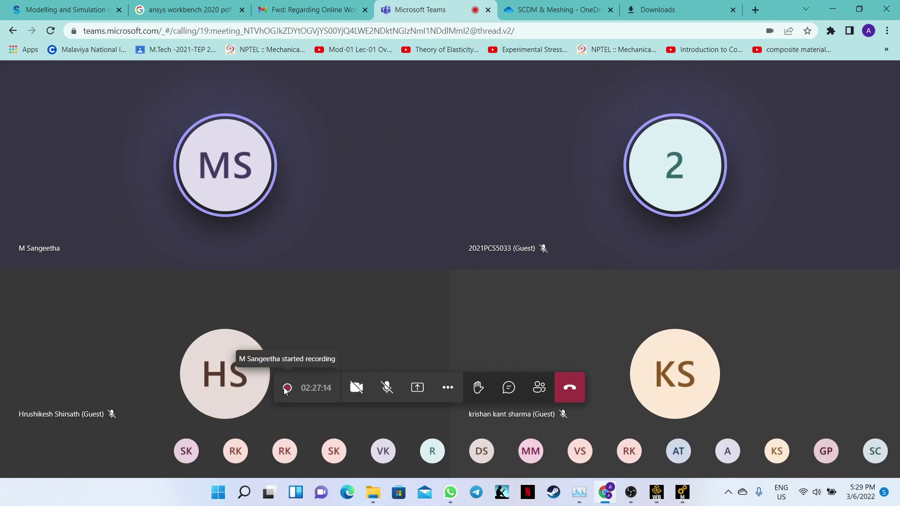
left_click(447, 388)
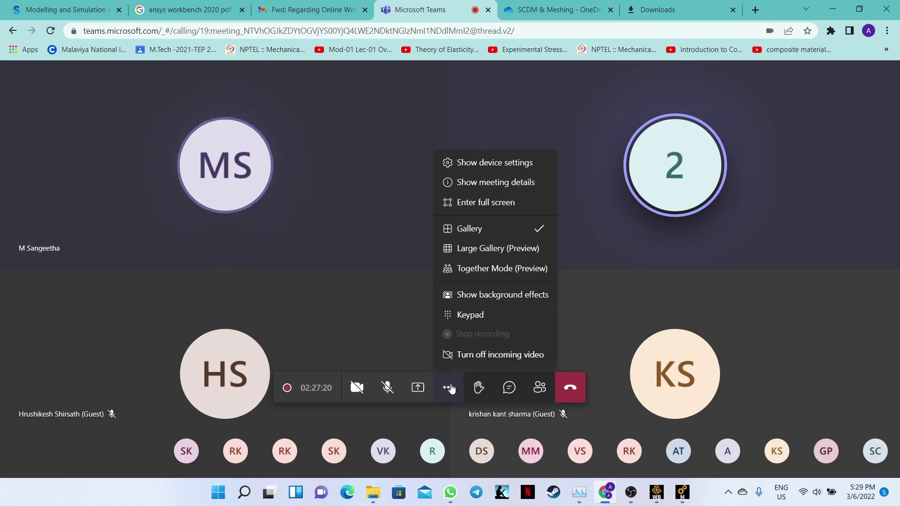
left_click(449, 388)
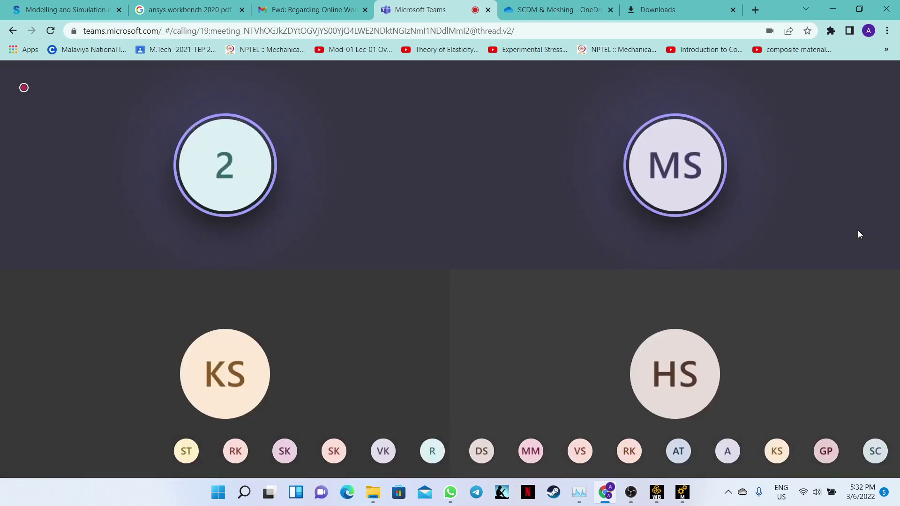
- Switch to the shared SCDM & Meshing folder on OneDrive and reload its file list
mouse_move(682, 497)
left_click(558, 9)
left_click(555, 31)
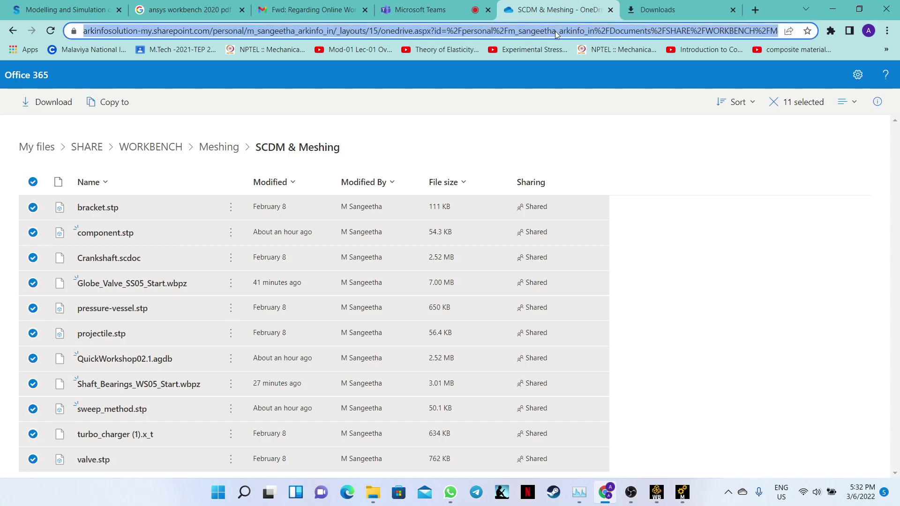
key("Return")
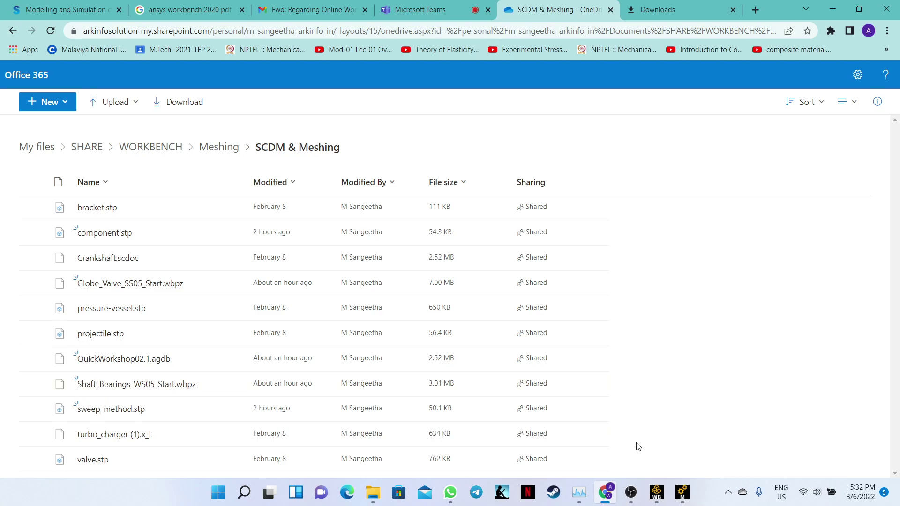
- Switch to Ansys Workbench, delete the existing Mesh system from the project schematic, and add a new Mesh system
left_click(664, 495)
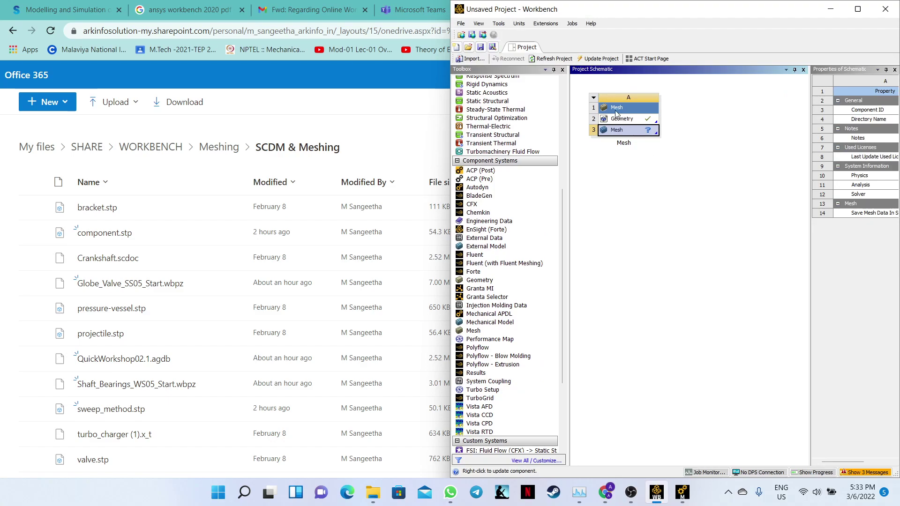
left_click(593, 98)
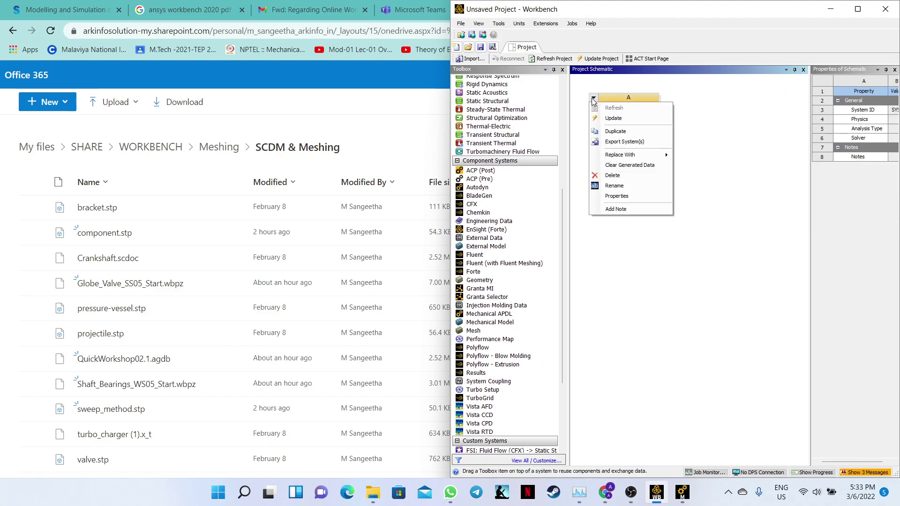
left_click(621, 176)
left_click(639, 265)
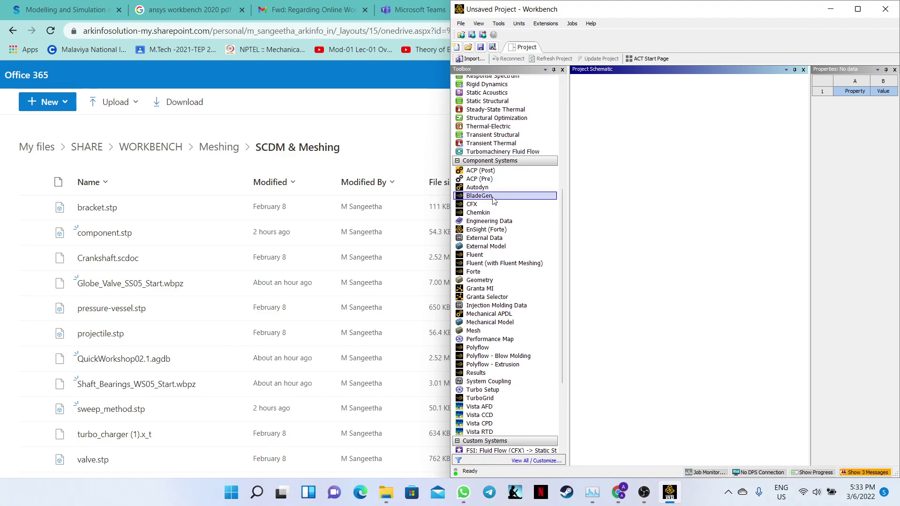
left_click_drag(500, 333, 639, 121)
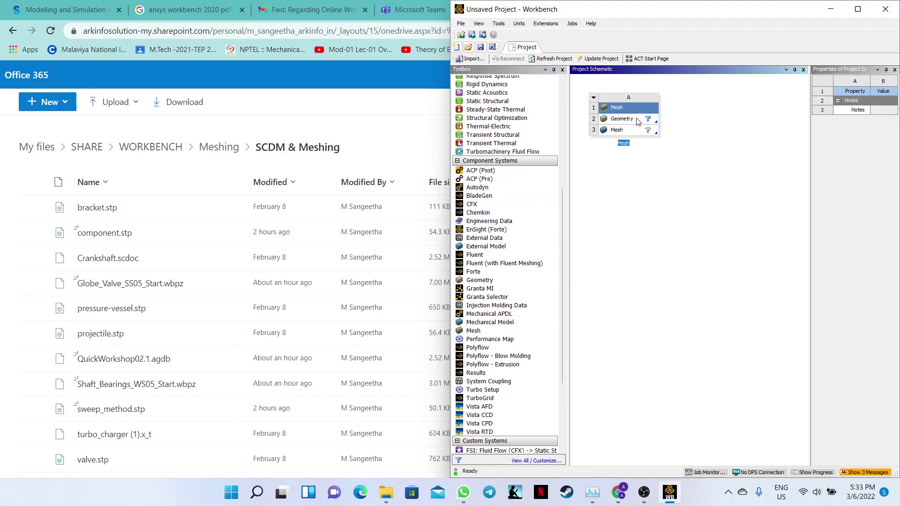
- Start importing geometry into the new Mesh system and browse to the OneDrive_1_3-6-2022 (1) folder inside New folder
left_click(638, 121)
right_click(638, 121)
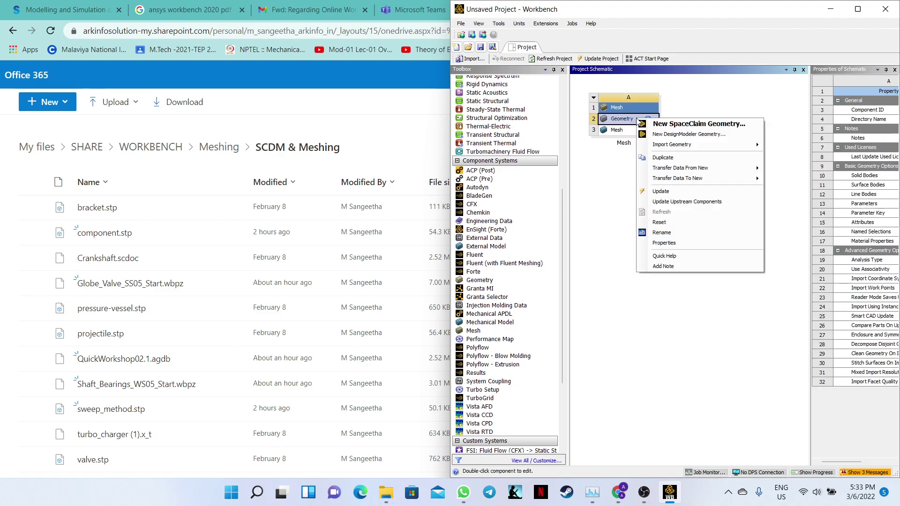
mouse_move(671, 146)
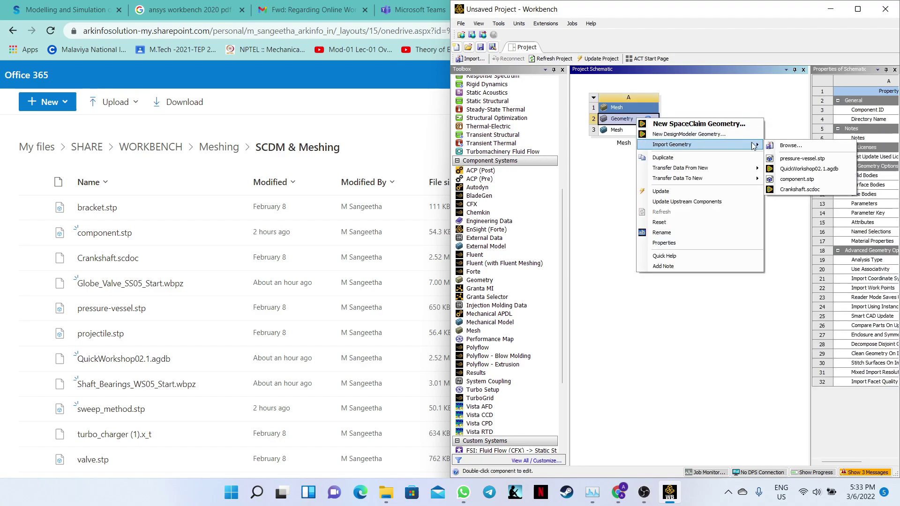
left_click(790, 145)
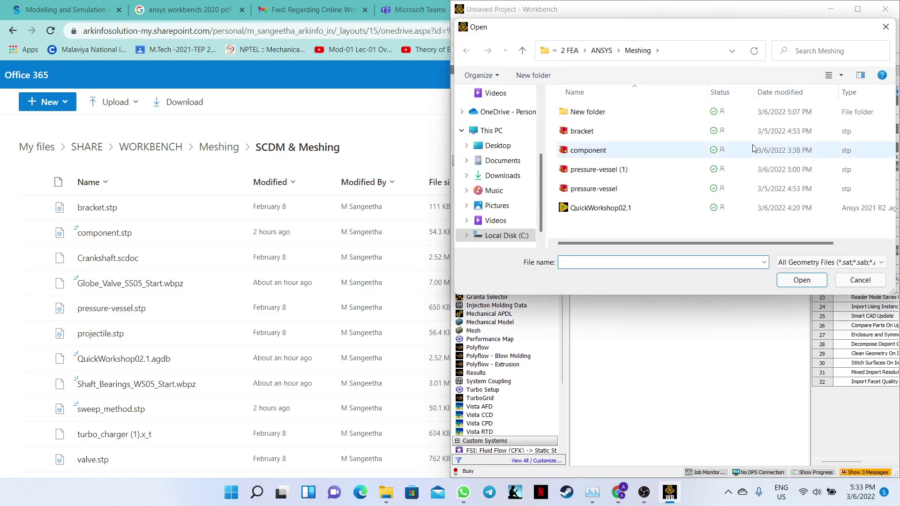
left_click(581, 113)
double_click(582, 112)
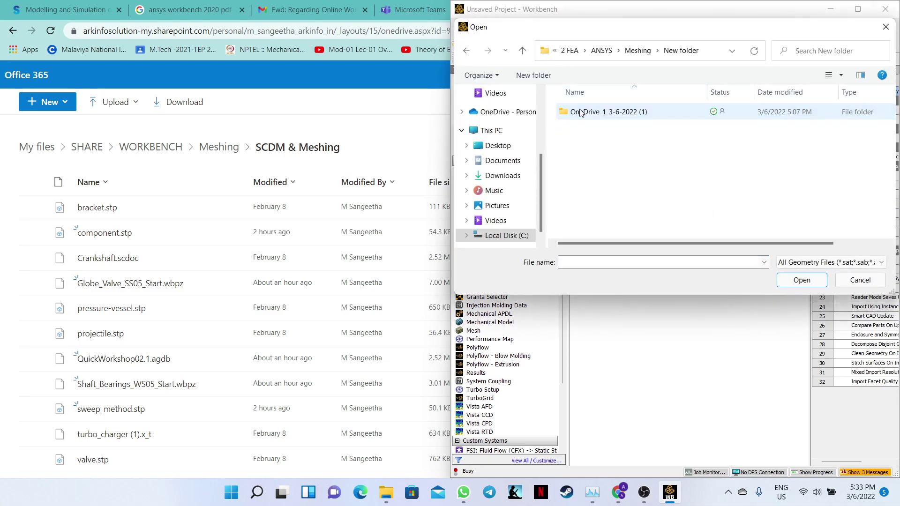
double_click(584, 114)
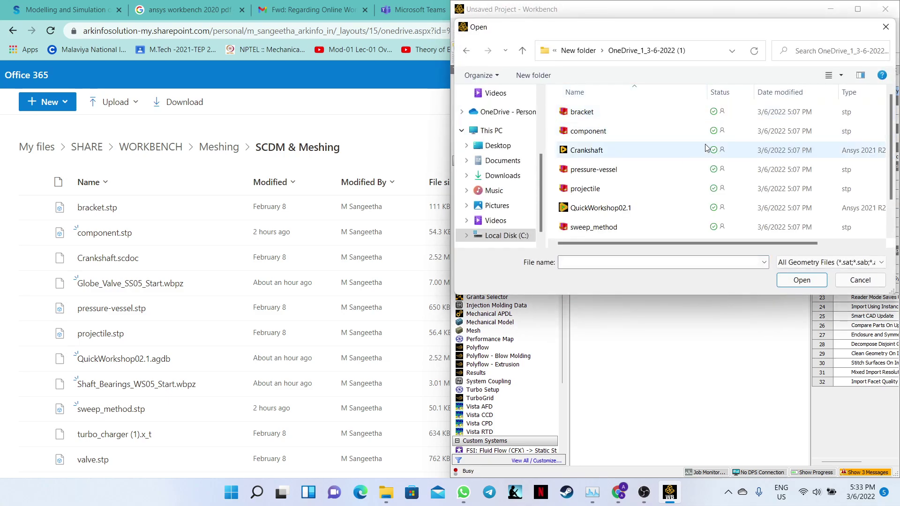
- List all file types and try to import Shaft_Bearings_WS05_Start as the Mesh system's geometry
left_click_drag(708, 29, 637, 34)
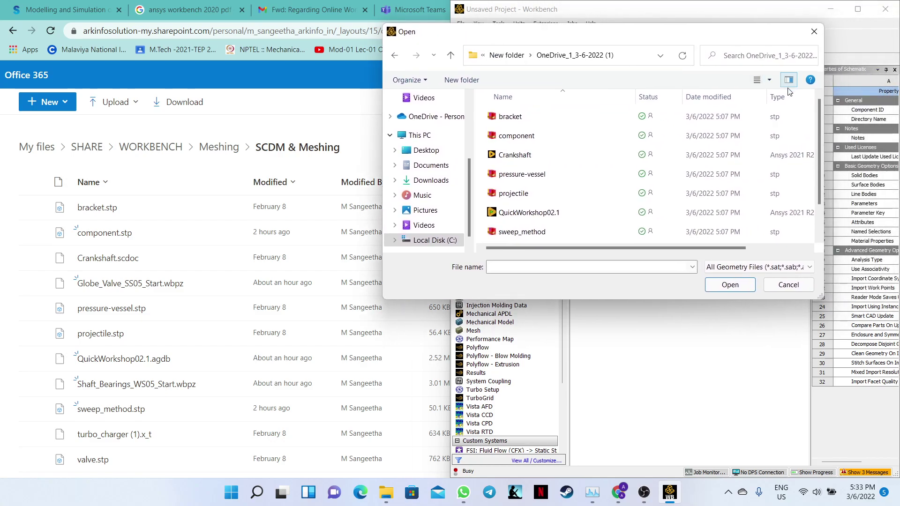
mouse_move(817, 109)
left_mouse_down()
mouse_move(820, 139)
mouse_move(812, 101)
left_mouse_up()
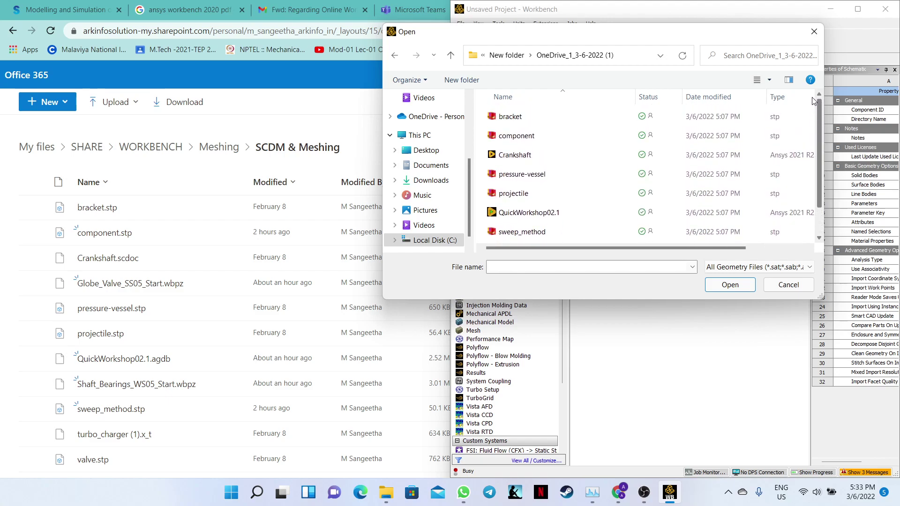
left_click(752, 267)
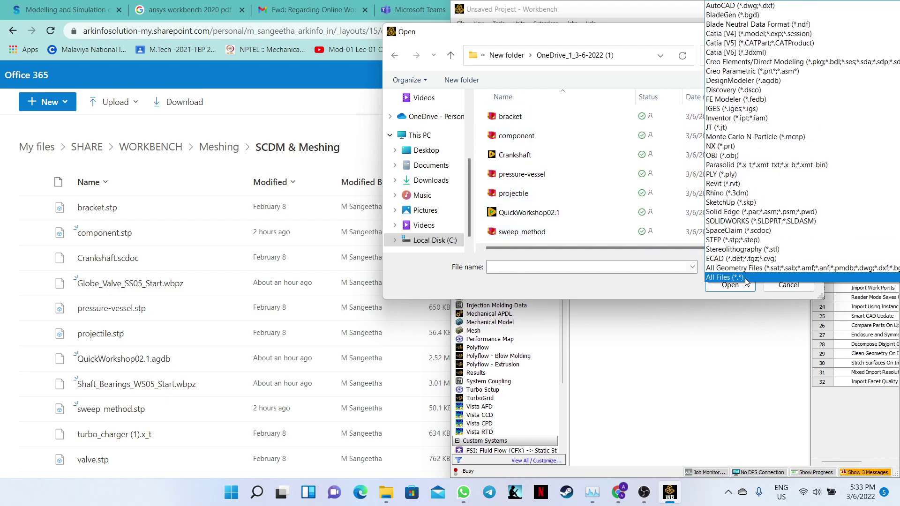
left_click(747, 278)
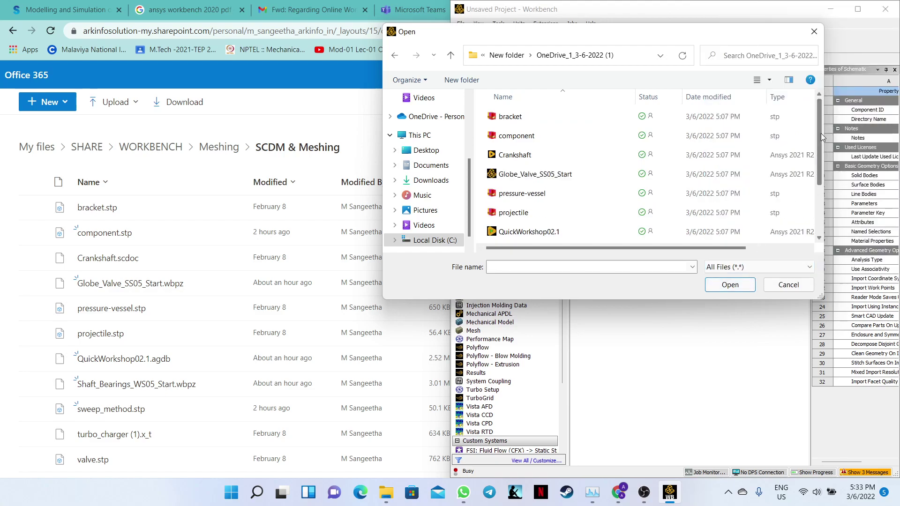
left_click_drag(819, 134, 818, 176)
left_click(552, 187)
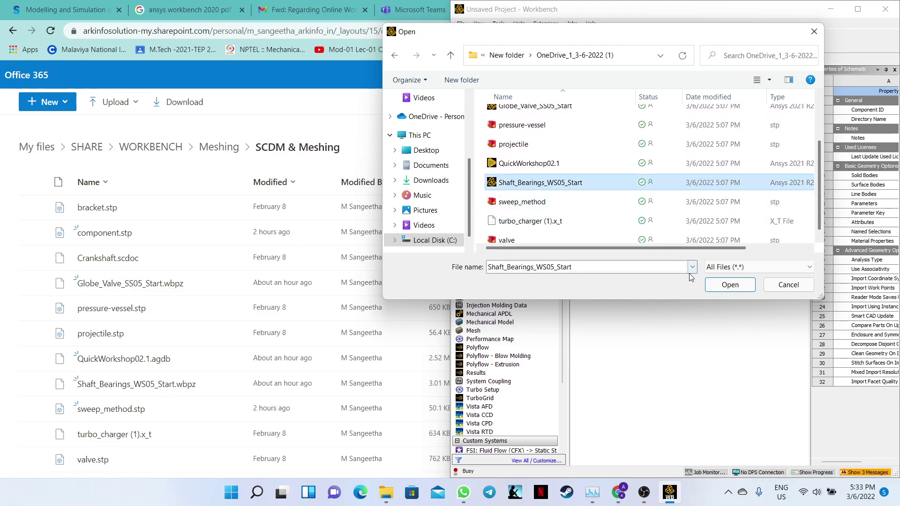
left_click(724, 285)
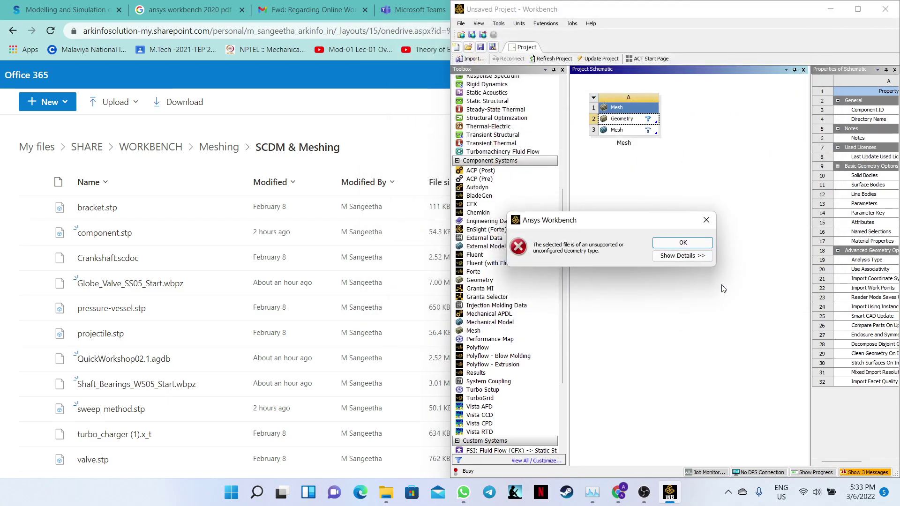
left_click(691, 243)
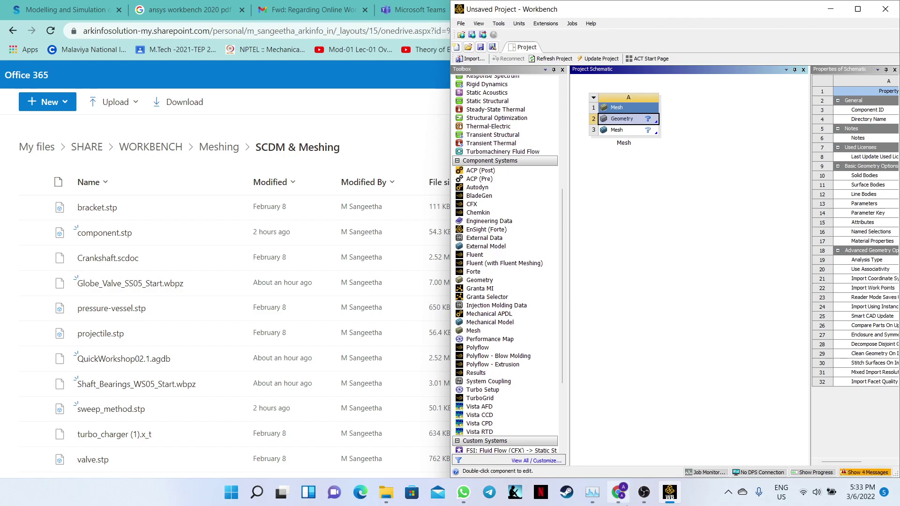
- Switch to File Explorer, open the Shaft_Bearings_WS05_Start project archive in Workbench, and minimize the folder window
left_click(393, 496)
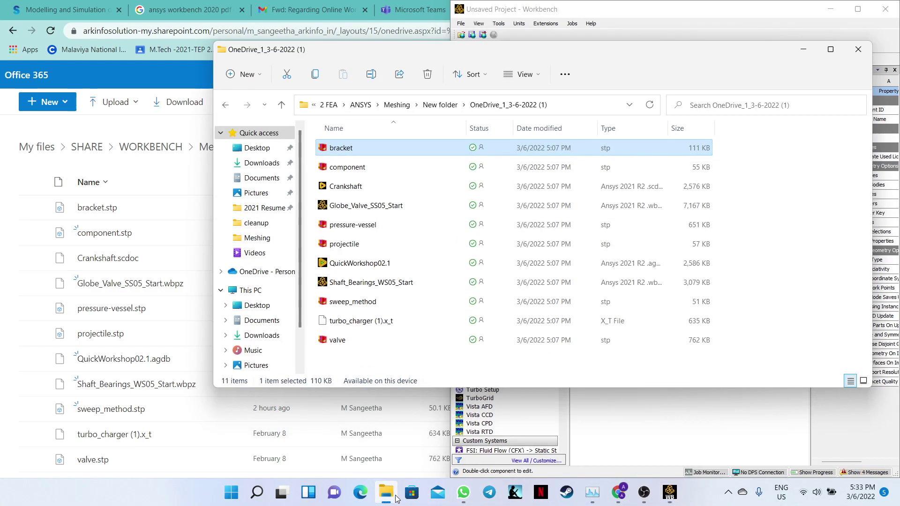
double_click(368, 287)
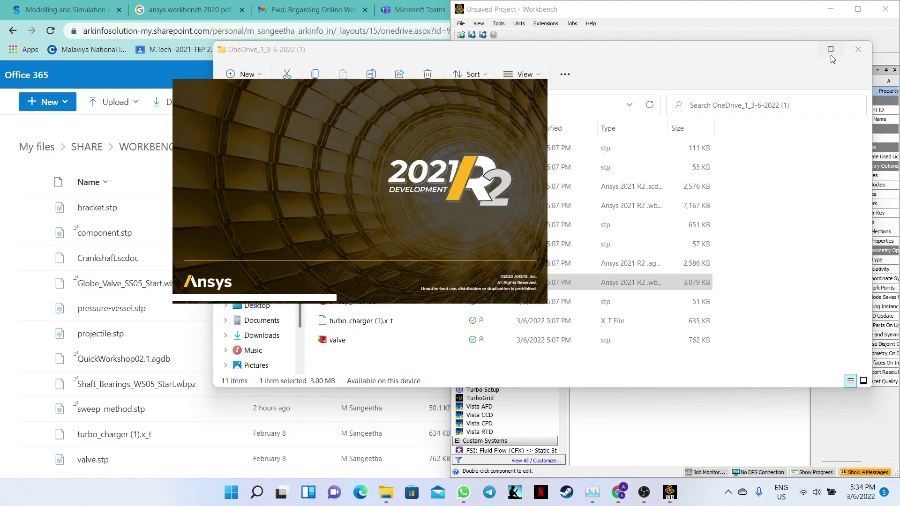
left_click(811, 51)
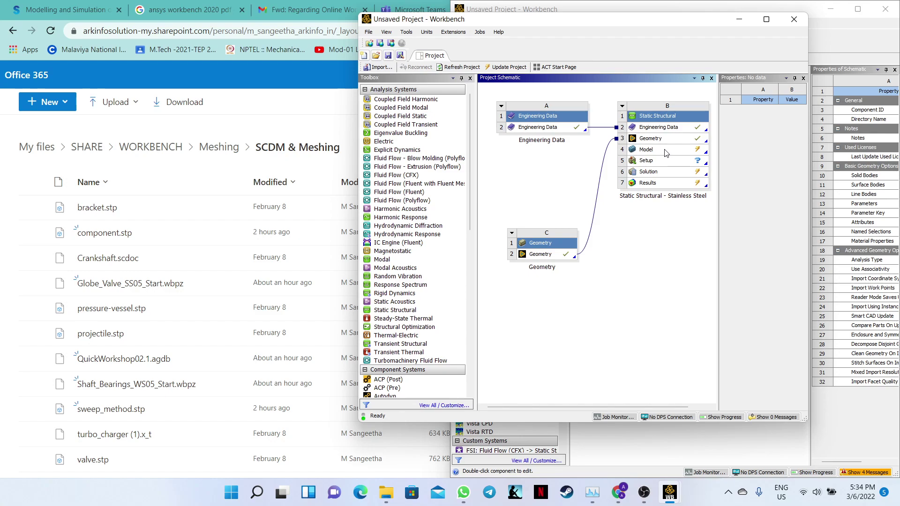
- Start editing the Model component of the Static Structural - Stainless Steel system and dismiss the license dialog
left_click(693, 153)
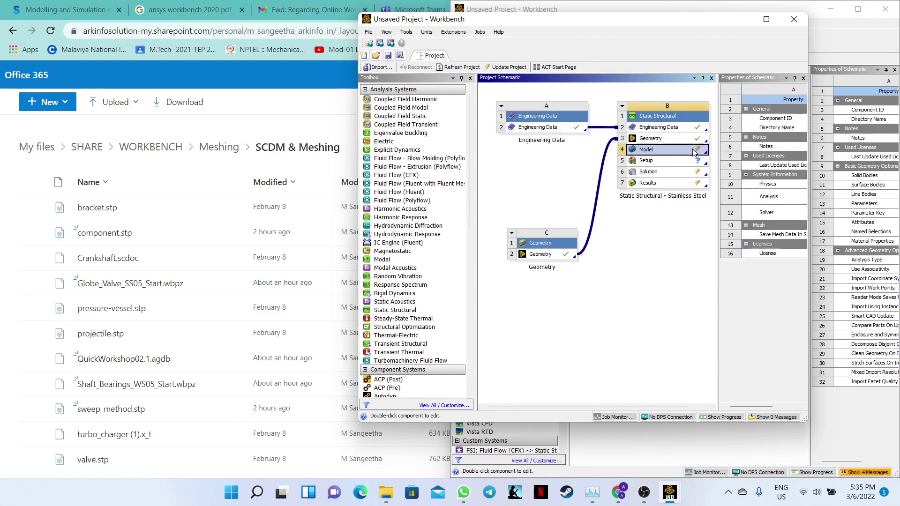
right_click(693, 150)
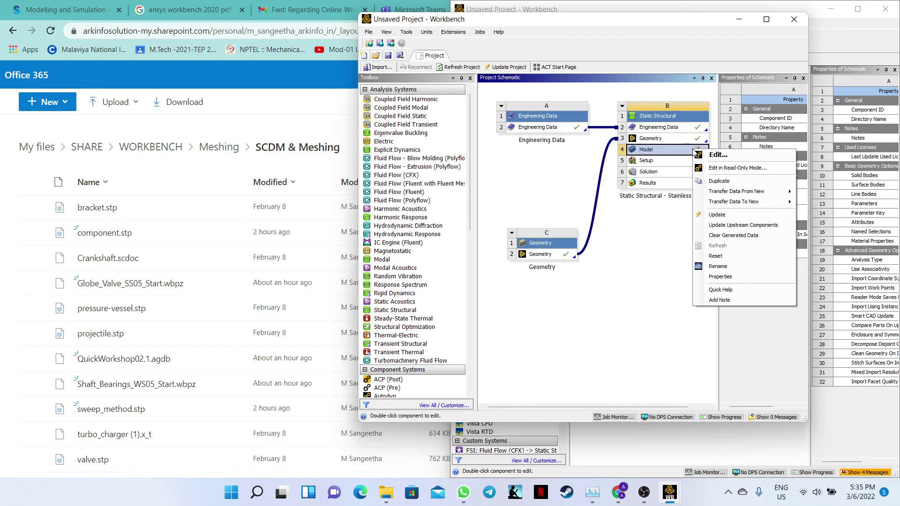
left_click(718, 155)
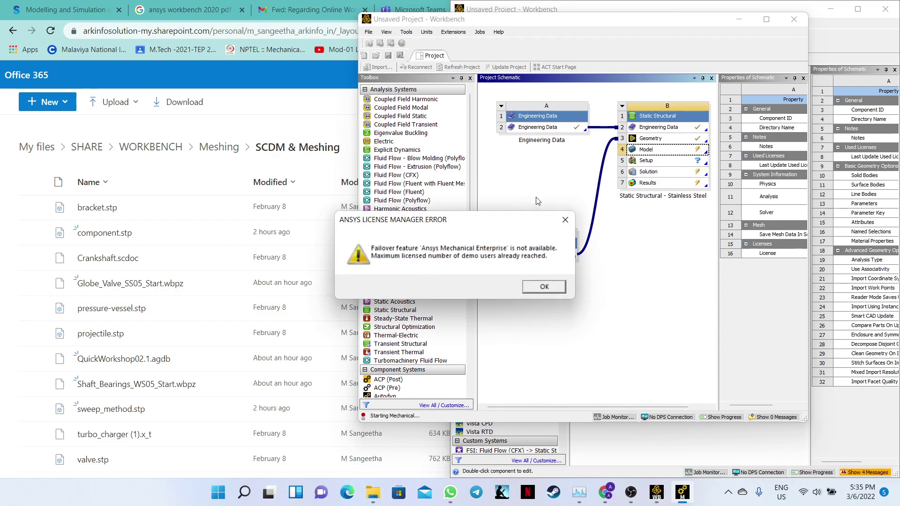
left_click(544, 287)
- Close the other Workbench project containing only the Mesh system without saving it
left_click(842, 27)
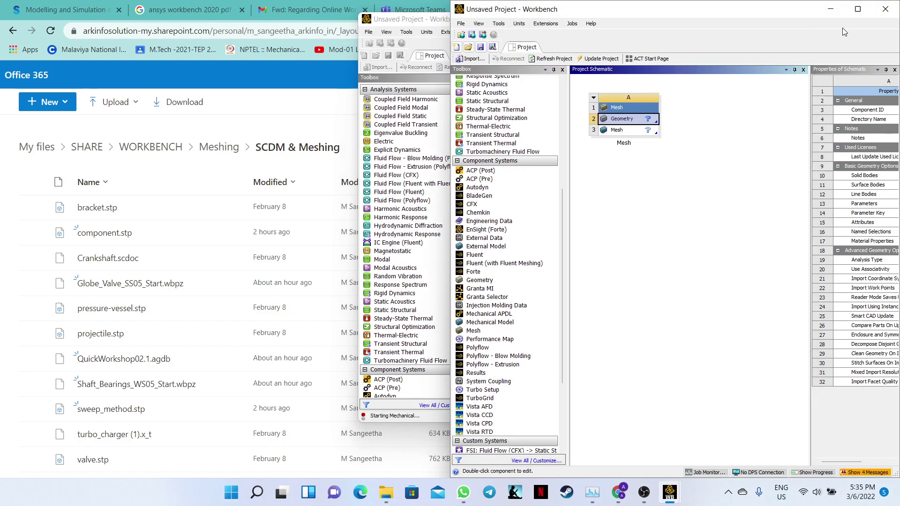
left_click(886, 9)
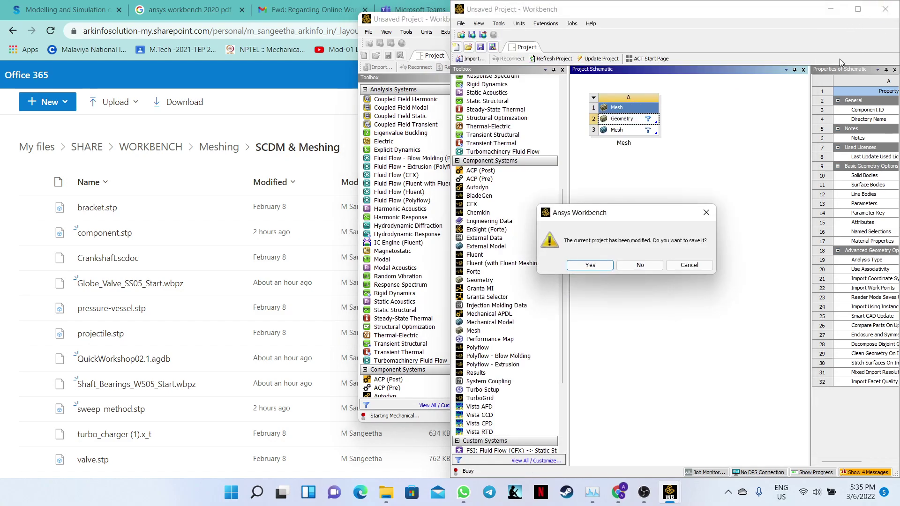
left_click(640, 266)
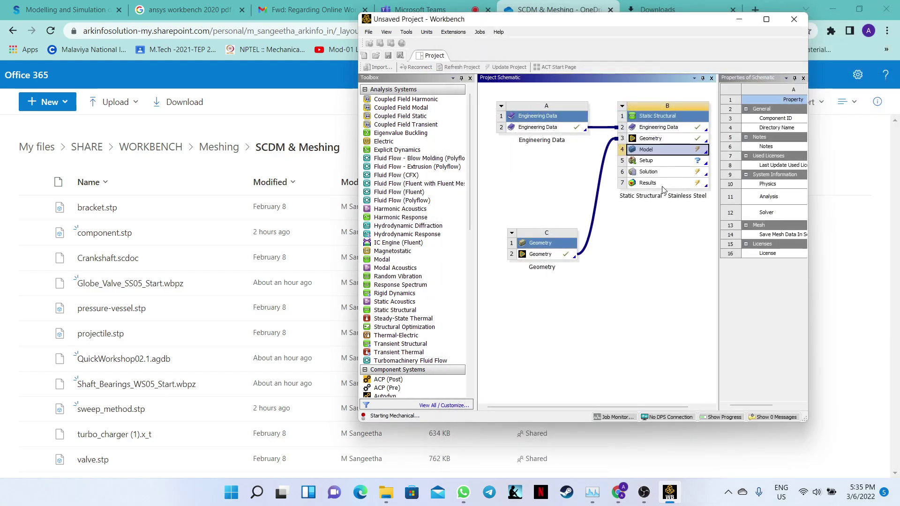
- Request editing of the stainless steel Static Structural system's Model component again to bring it up in Mechanical
right_click(663, 149)
left_click(676, 153)
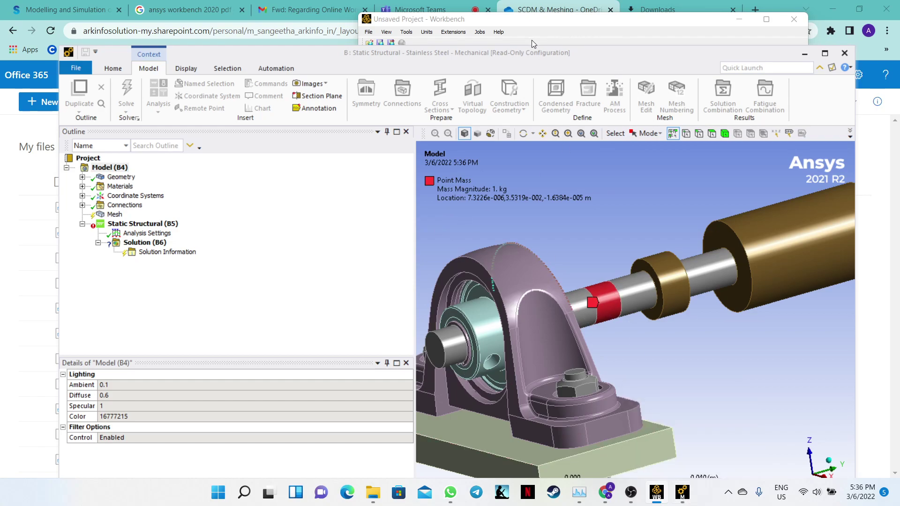
- Check the Teams meeting in the browser, switch back to the Mechanical window, and maximize it
mouse_move(467, 52)
left_mouse_down()
mouse_move(370, 137)
mouse_move(396, 320)
mouse_move(474, 458)
mouse_move(487, 175)
mouse_move(473, 91)
mouse_move(482, 60)
left_mouse_up()
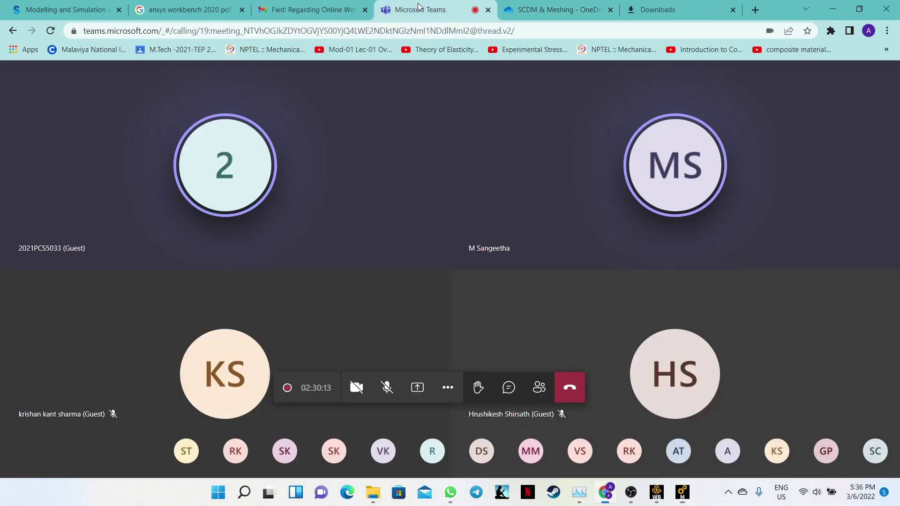
left_click(419, 9)
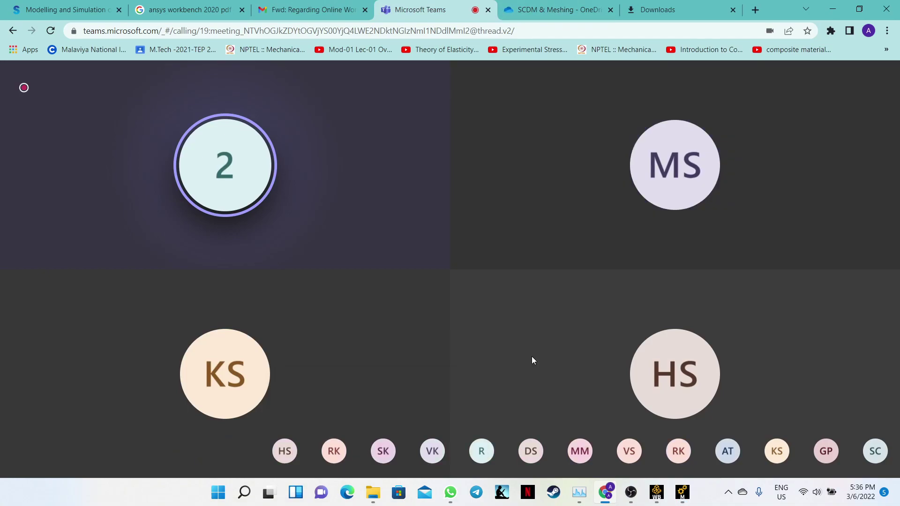
mouse_move(683, 500)
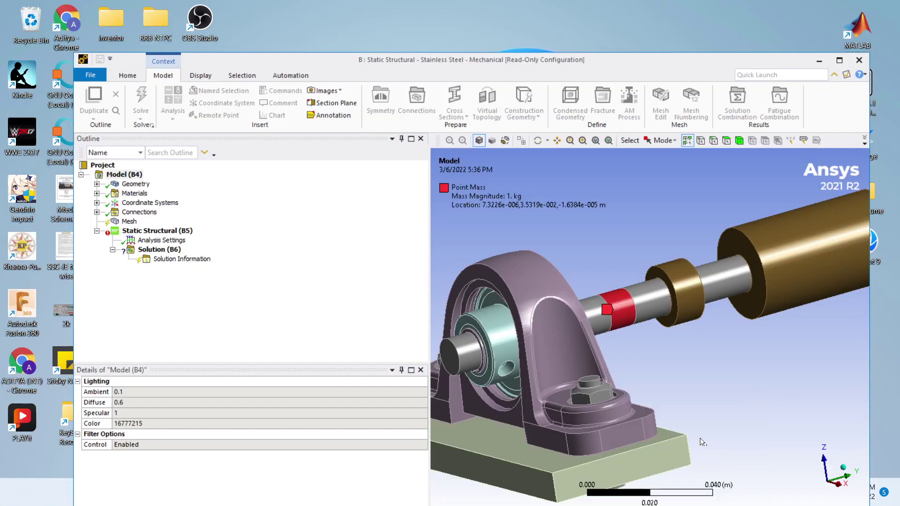
left_click(700, 437)
left_click(839, 60)
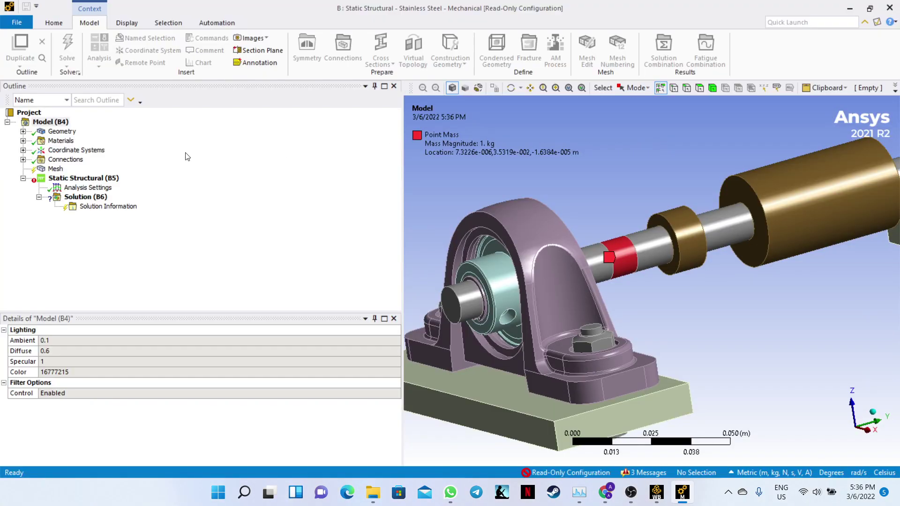
- Show the Mesh object's details and narrow the side panes so the whole shaft and bearing assembly fits the graphics area
left_click(54, 170)
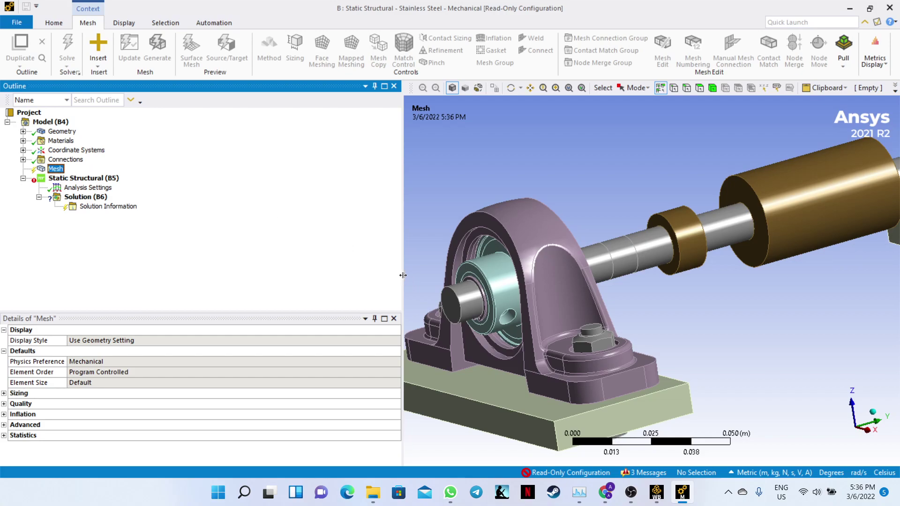
left_click_drag(403, 275, 185, 254)
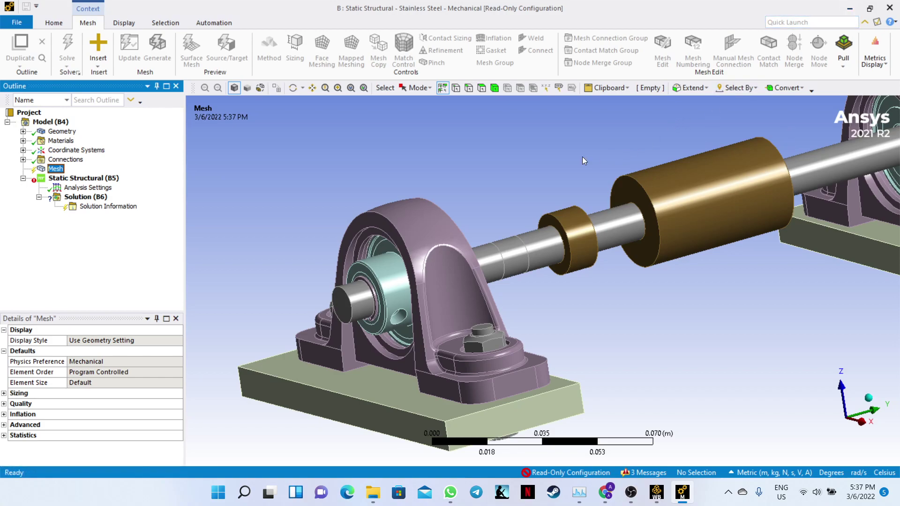
scroll(582, 156, "down", 1)
scroll(582, 157, "down", 2)
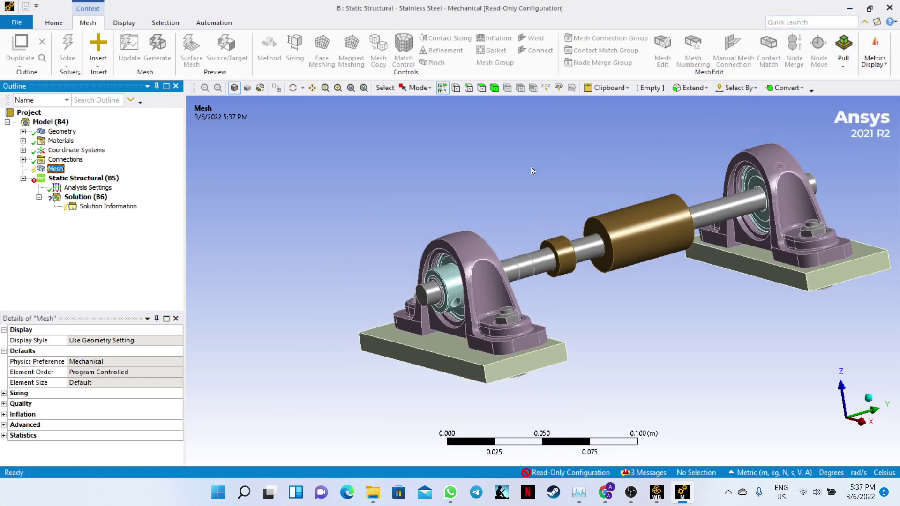
left_click(54, 170)
- Restore the Mechanical window to a smaller size, view the Connections and Mesh details, and dismiss the pop-up notifications
double_click(675, 16)
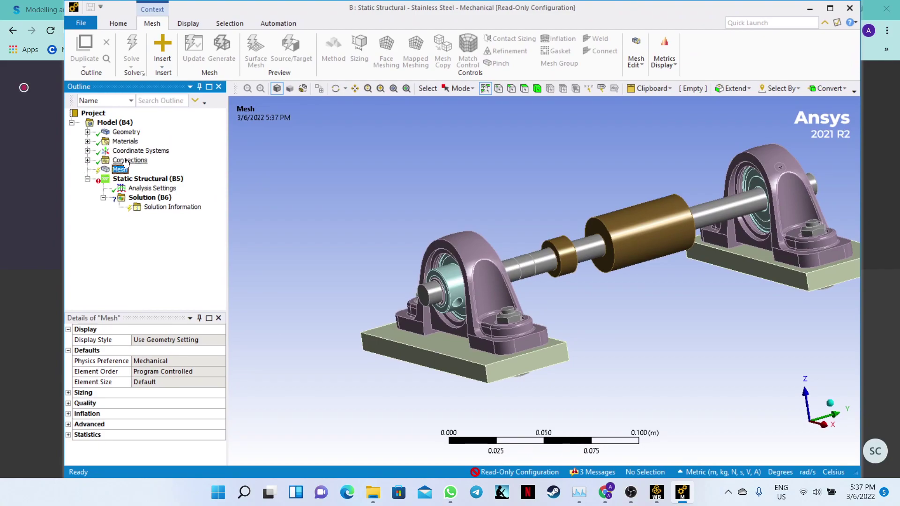
left_click_drag(120, 160, 79, 197)
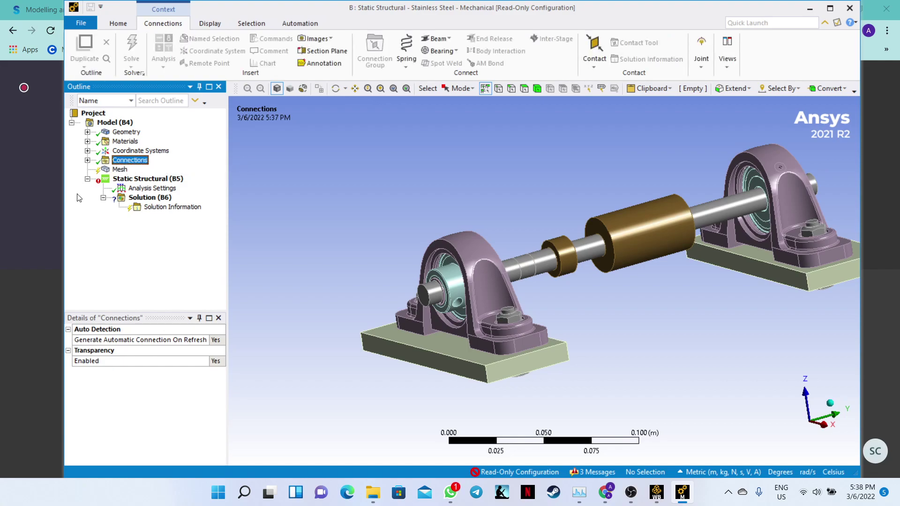
left_click(120, 171)
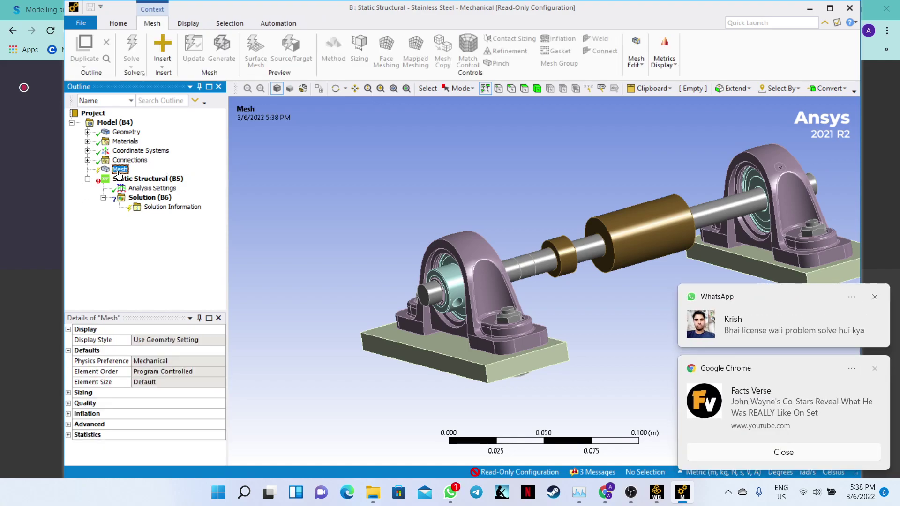
left_click(874, 296)
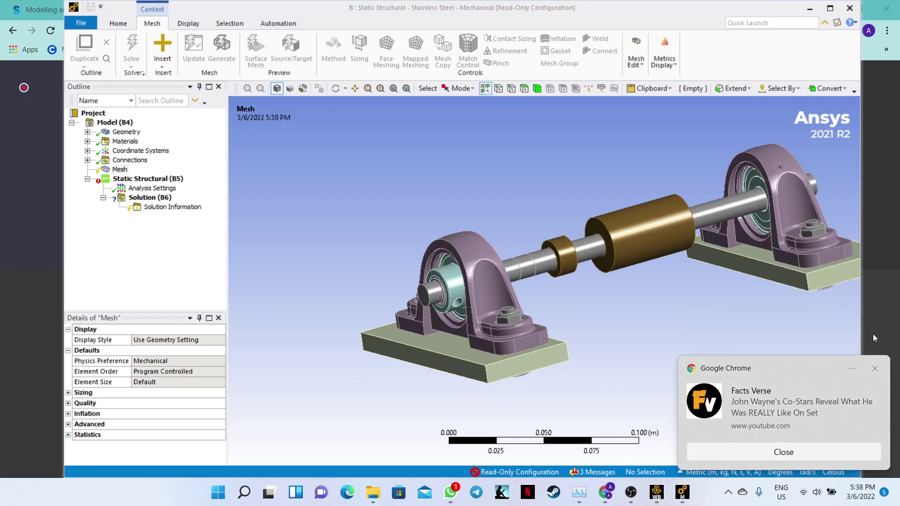
left_click(875, 368)
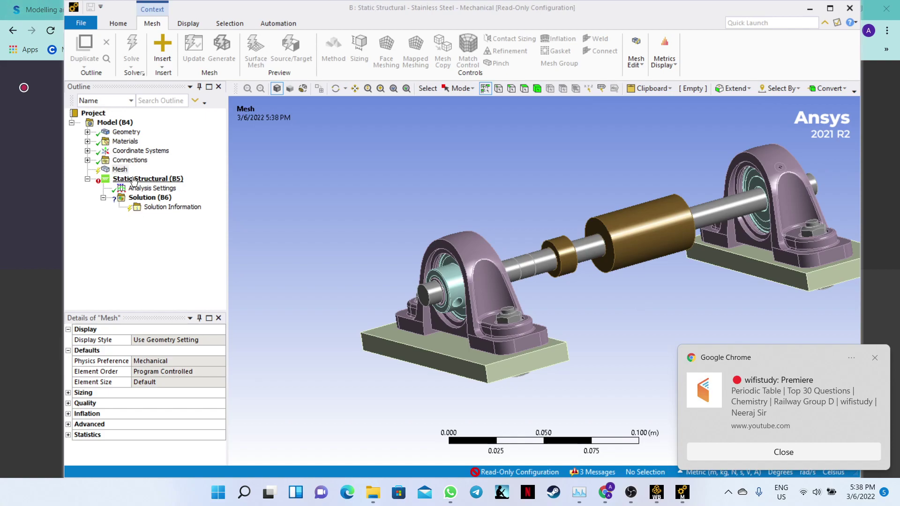
left_click(124, 170)
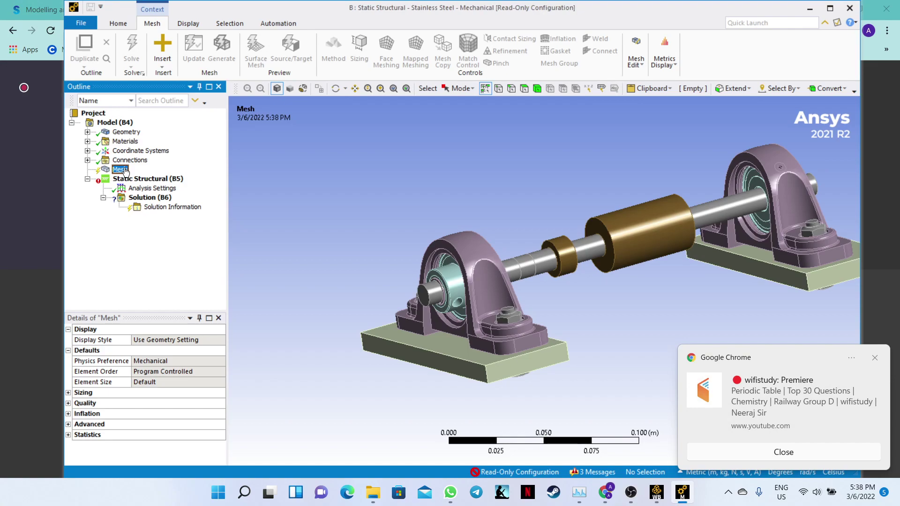
- Close the read-only Mechanical session and dismiss the Chrome notifications over the Teams meeting
left_click(851, 10)
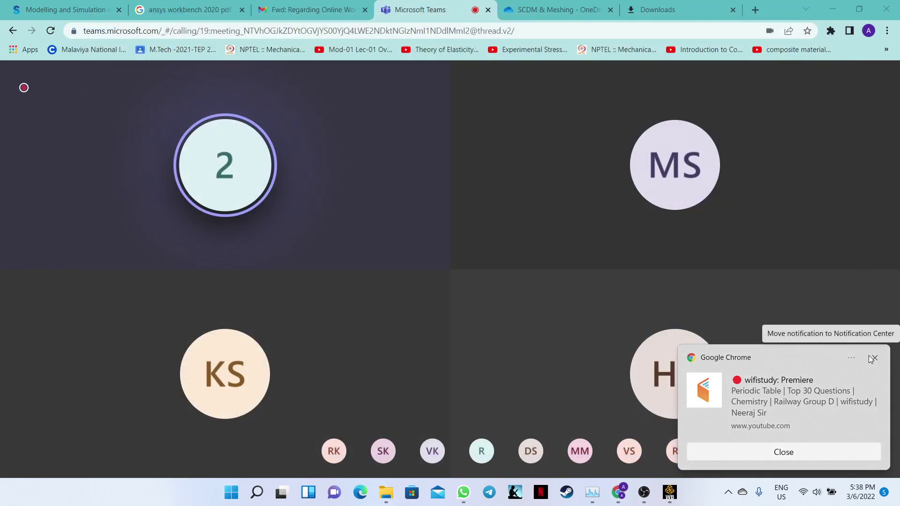
left_click(871, 359)
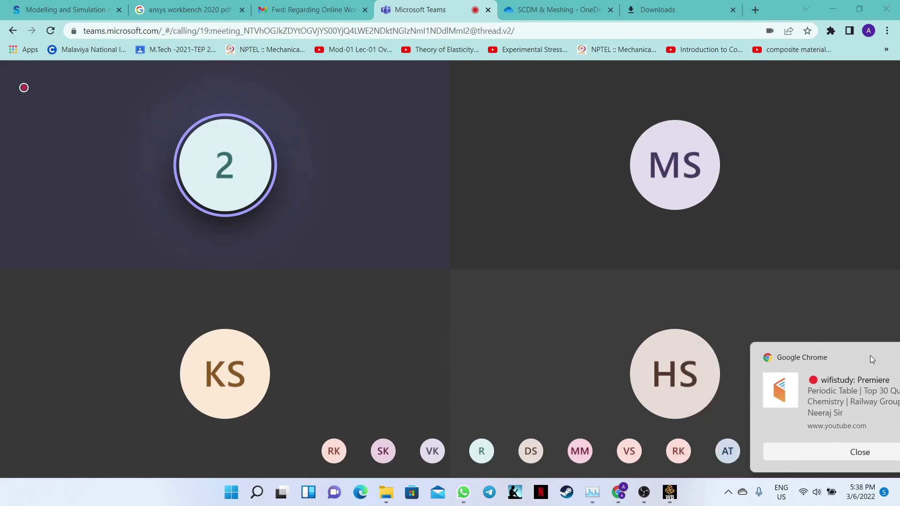
mouse_move(593, 493)
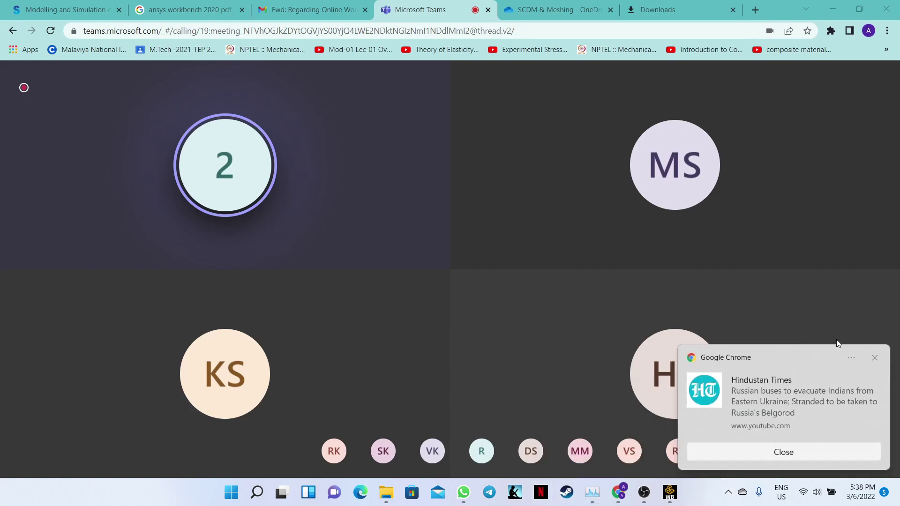
left_click(874, 358)
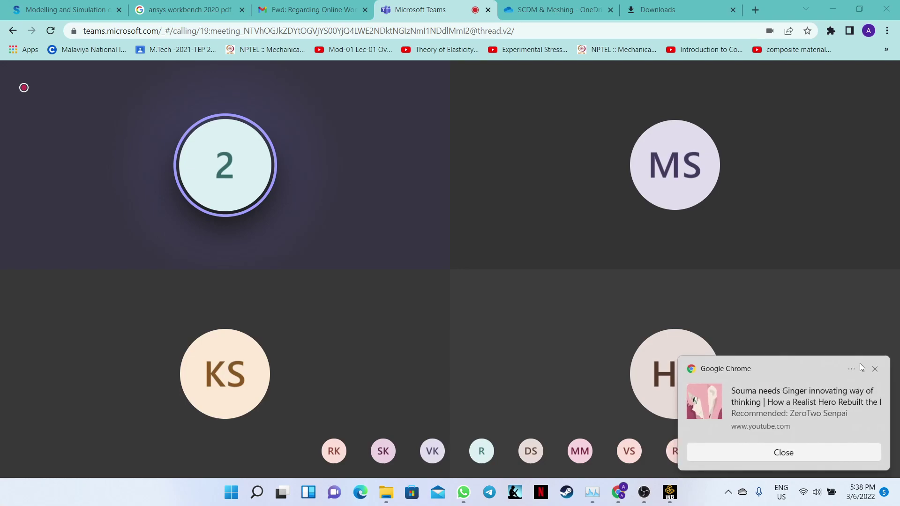
left_click(859, 364)
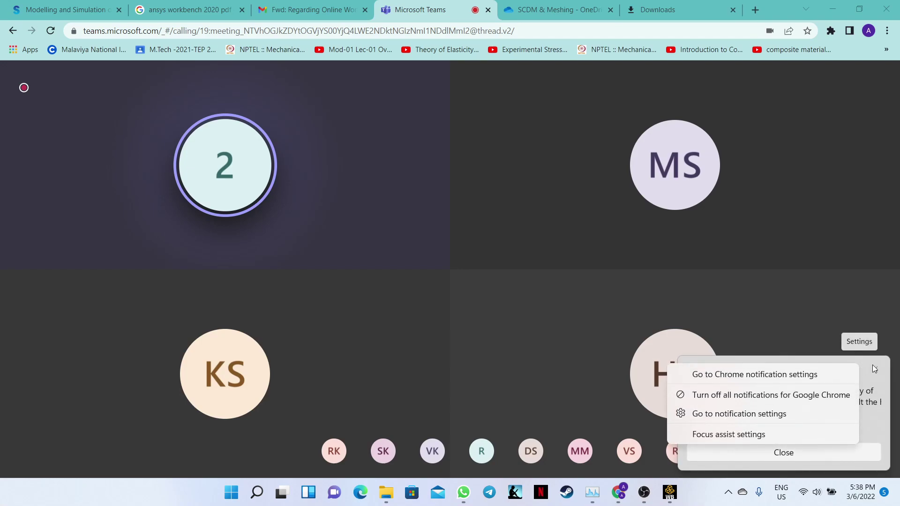
left_click(874, 369)
left_click(876, 370)
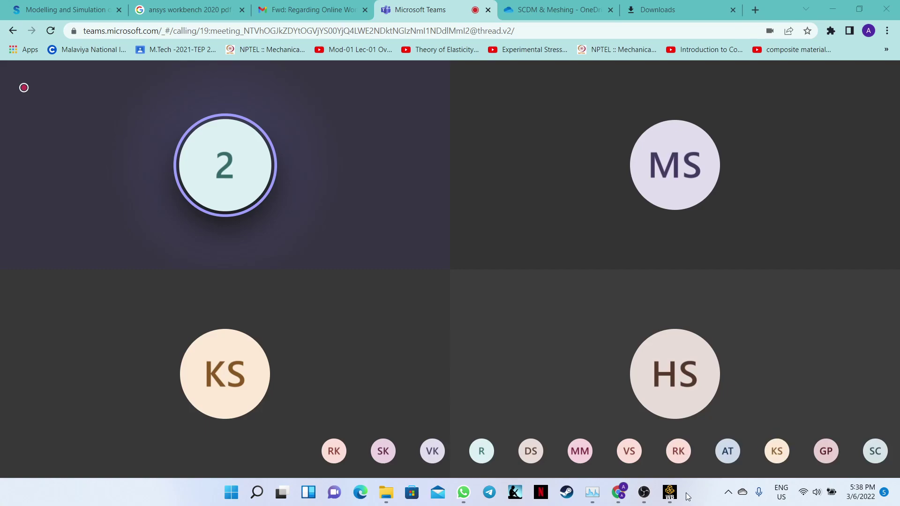
- Switch to Workbench, clear all Windows notifications, and leave the notification center
left_click(670, 492)
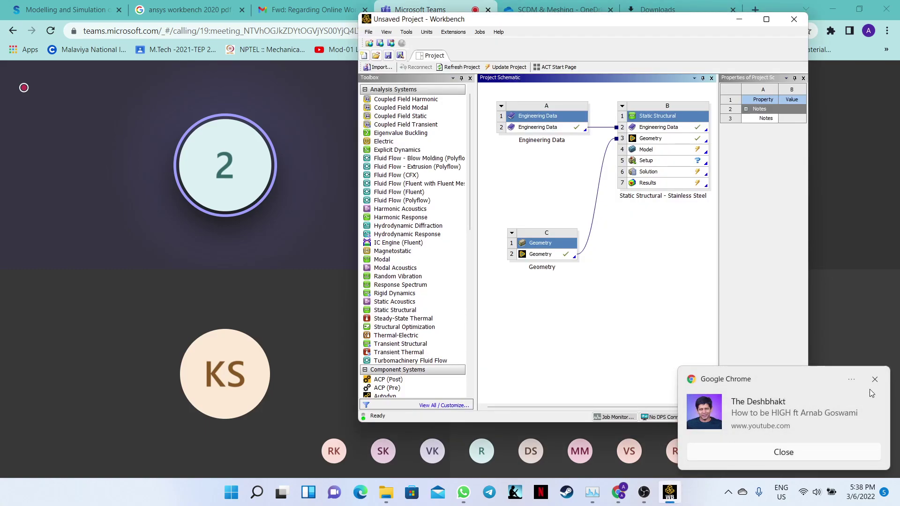
left_click(885, 492)
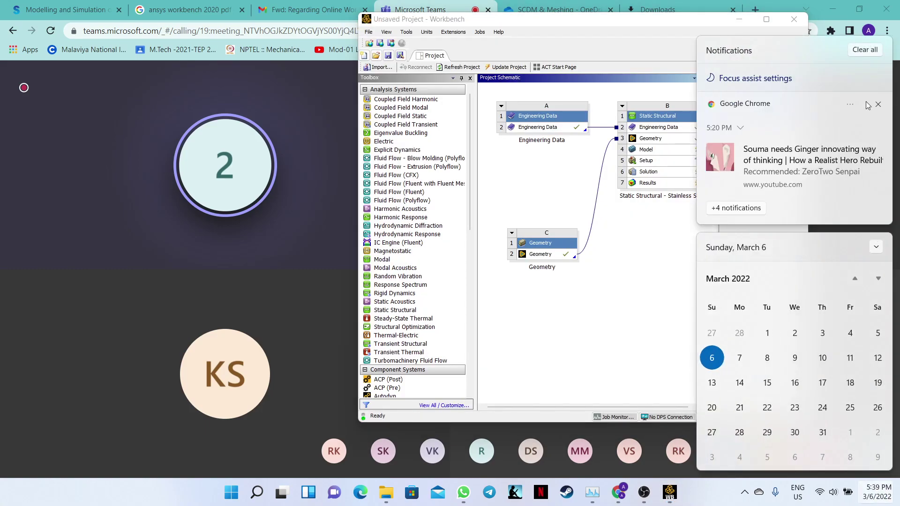
left_click(864, 51)
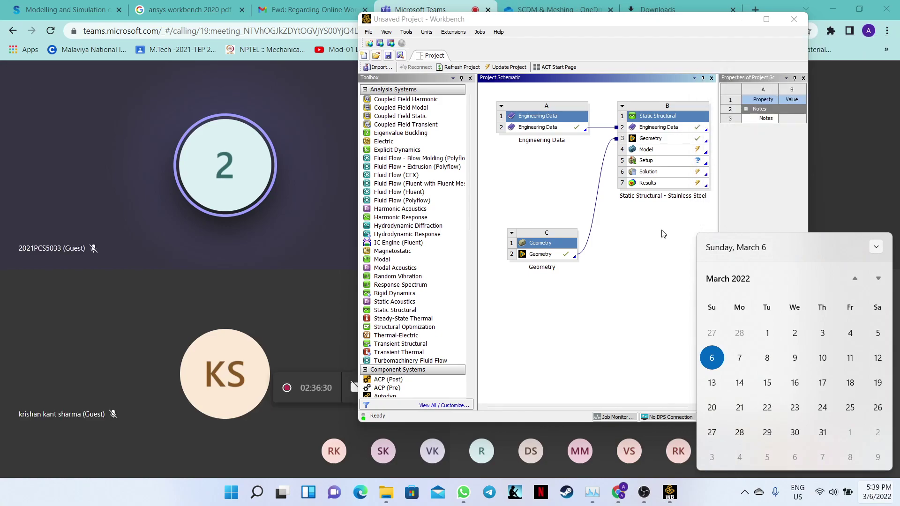
left_click(649, 254)
- Try to edit the Model component of the Static Structural - Stainless Steel system and move the license dialog aside
left_click(654, 150)
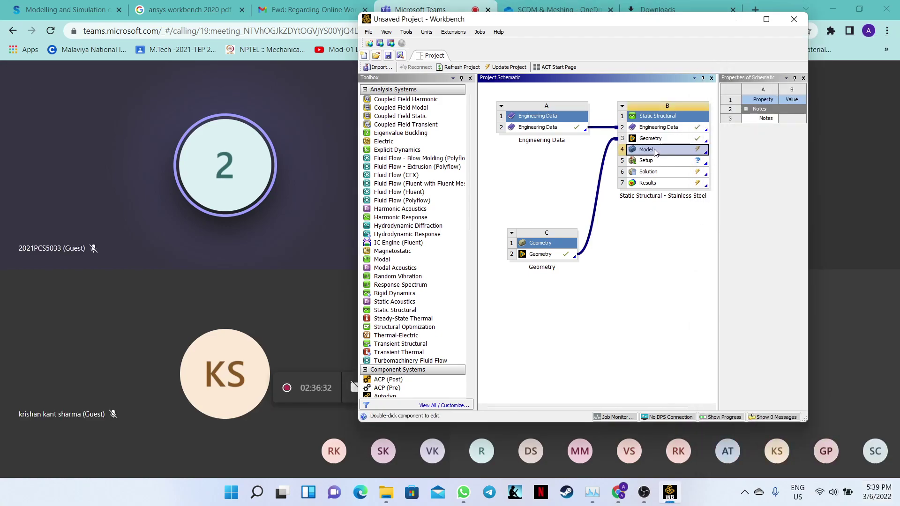
right_click(655, 150)
left_click(672, 155)
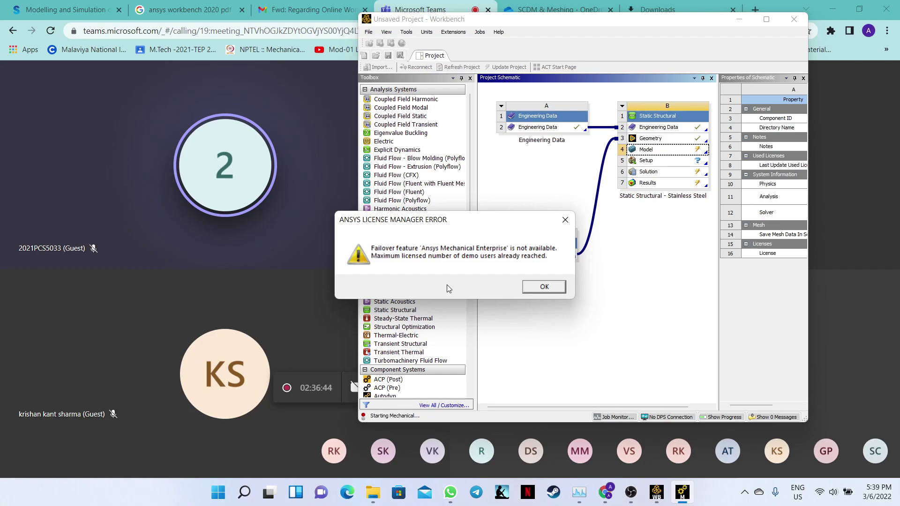
left_click(414, 310)
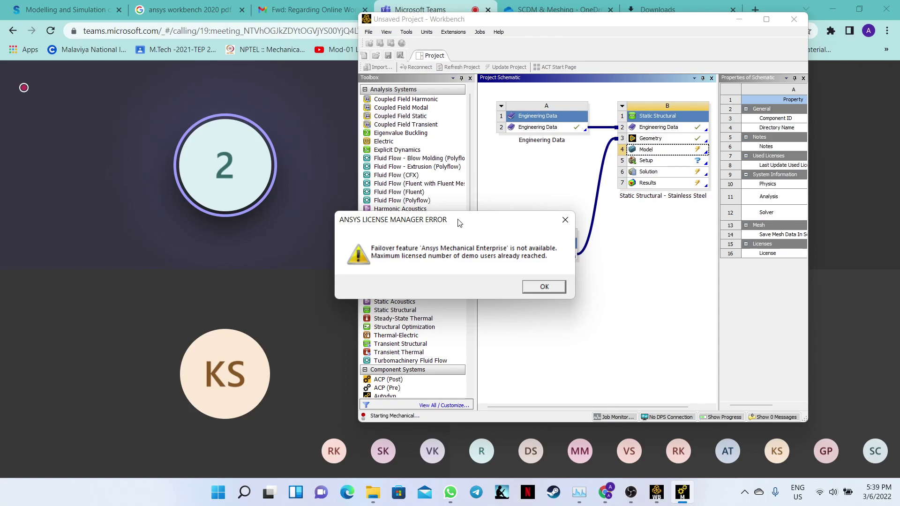
left_click_drag(459, 223, 506, 209)
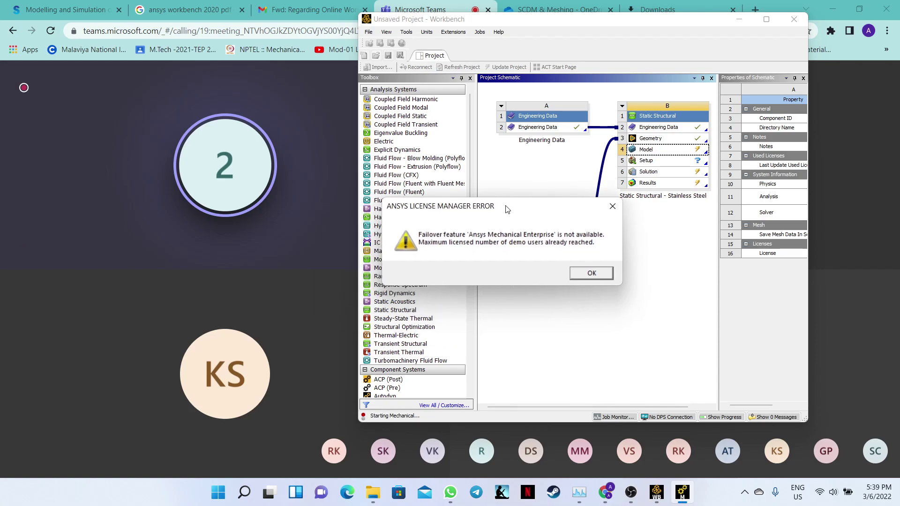
- Return to the Teams meeting, unmute the microphone to speak, and mute it again
left_click(320, 259)
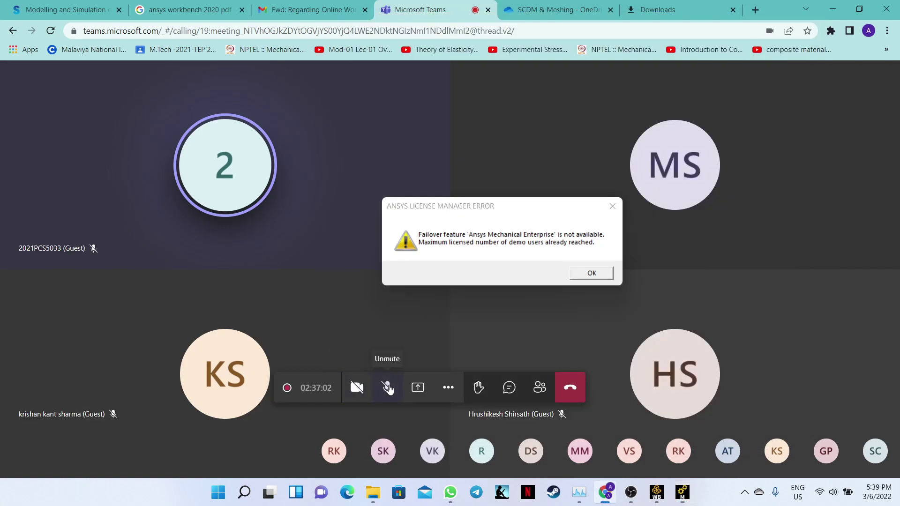
left_click(388, 387)
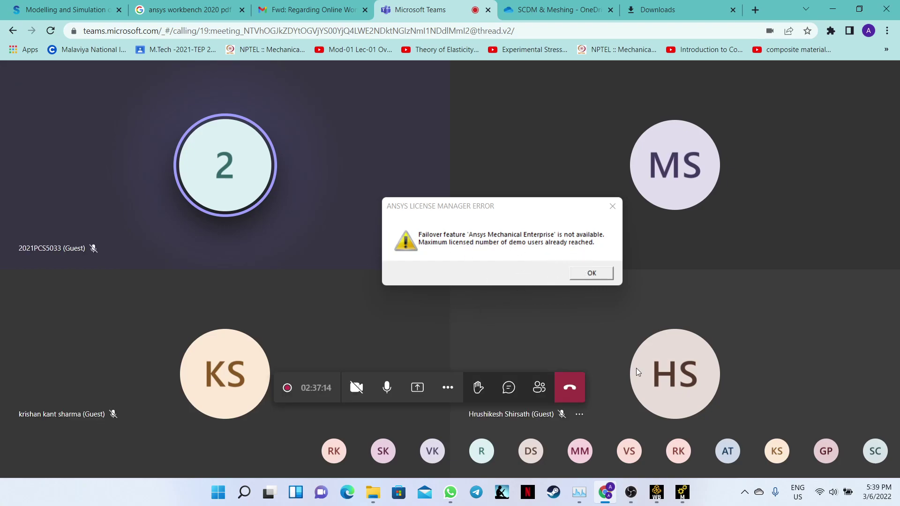
mouse_move(687, 500)
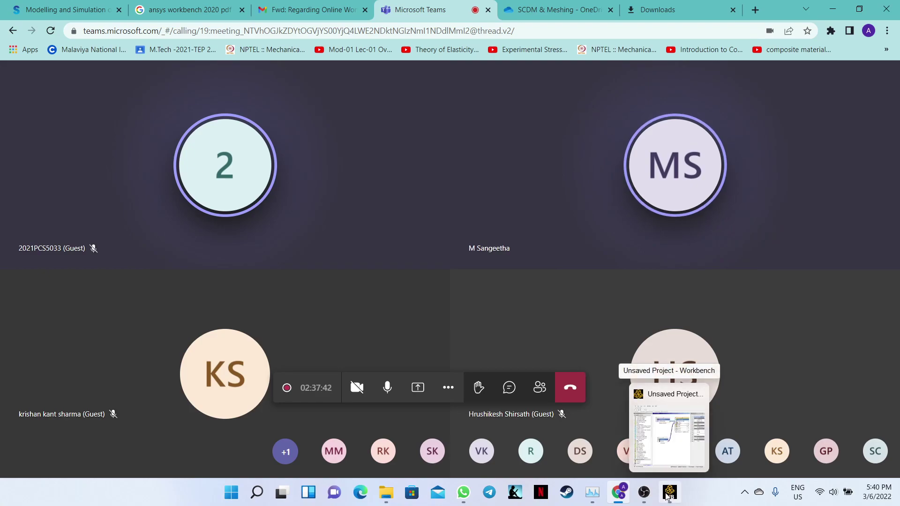
left_click(388, 388)
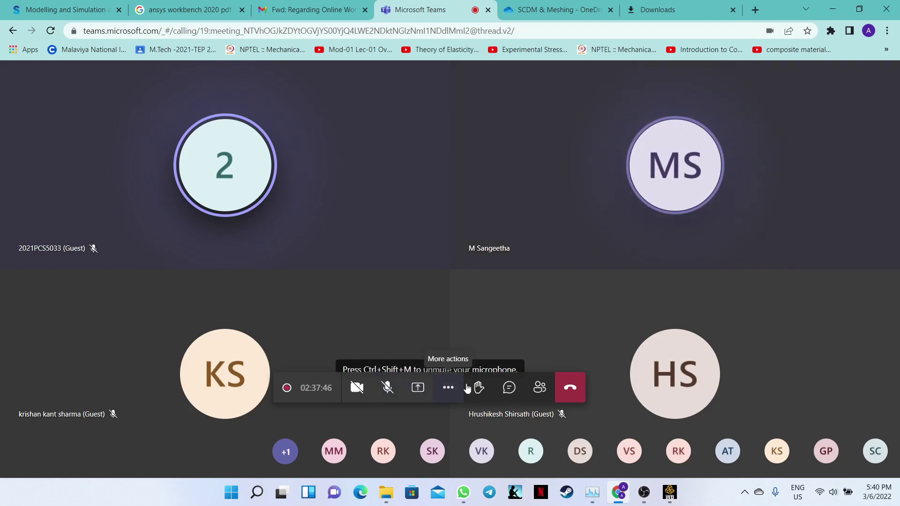
- Open the meeting chat in Teams and dismiss the incoming WhatsApp notifications
left_click(509, 388)
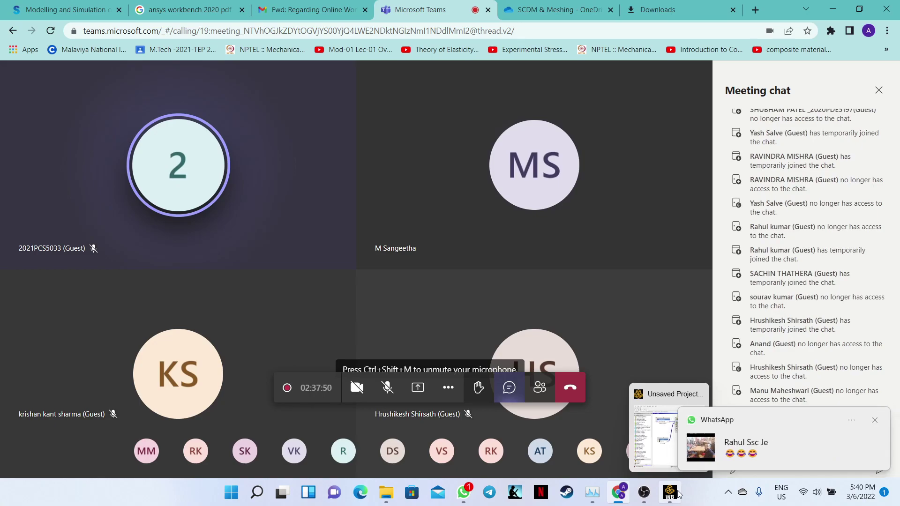
left_click(876, 421)
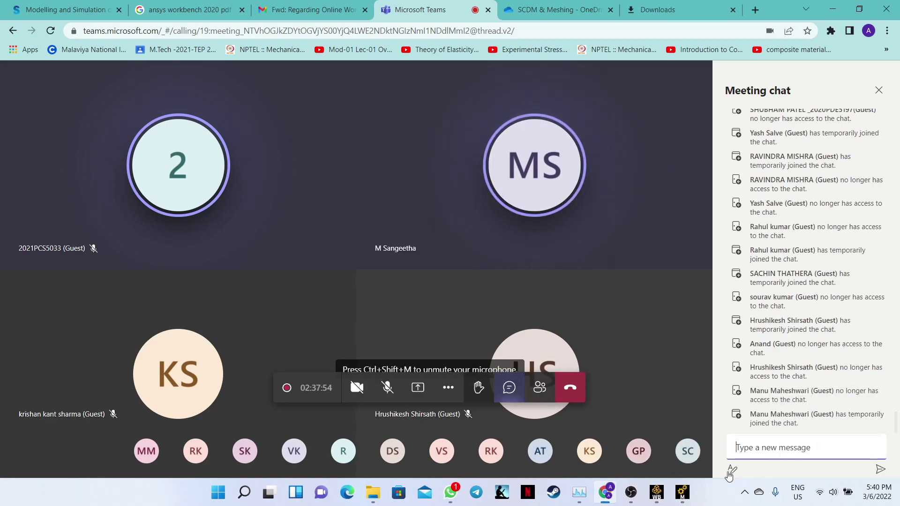
mouse_move(685, 495)
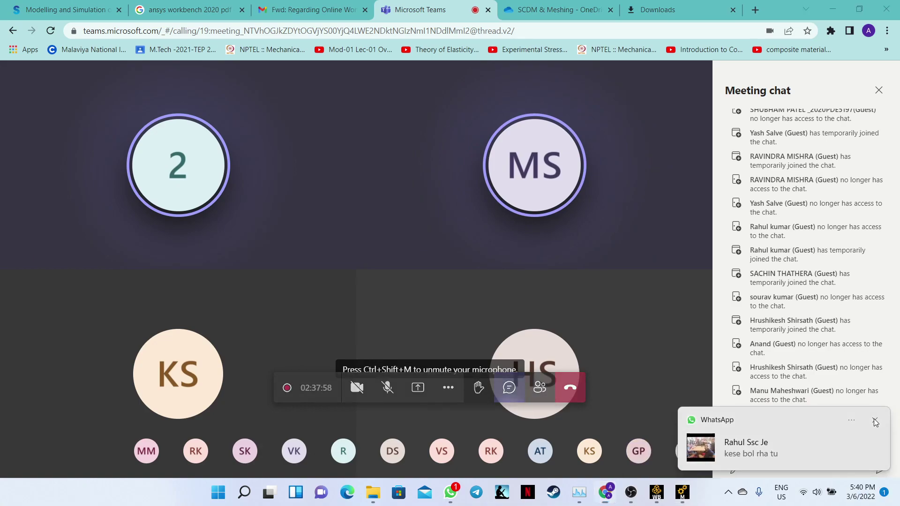
left_click(873, 418)
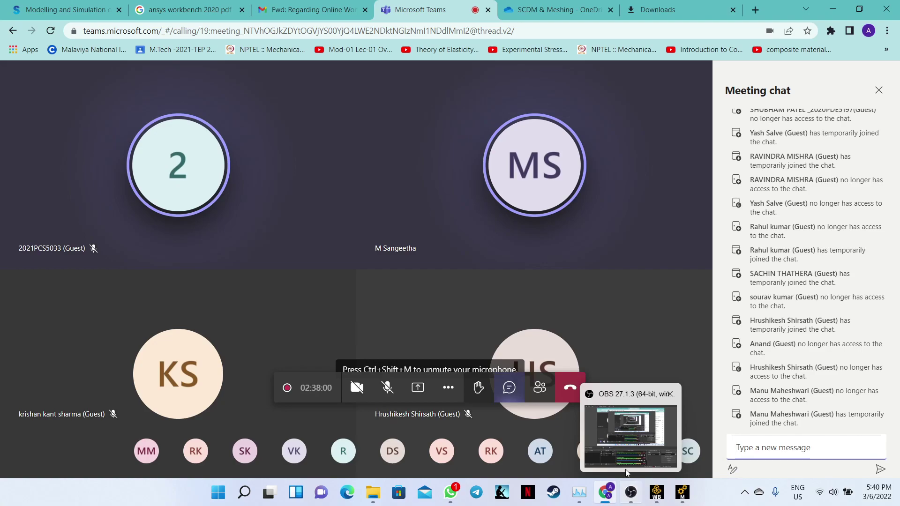
- Send the chat message "sorry but i think there is error in microphone as well as in system" to the meeting
left_click(764, 446)
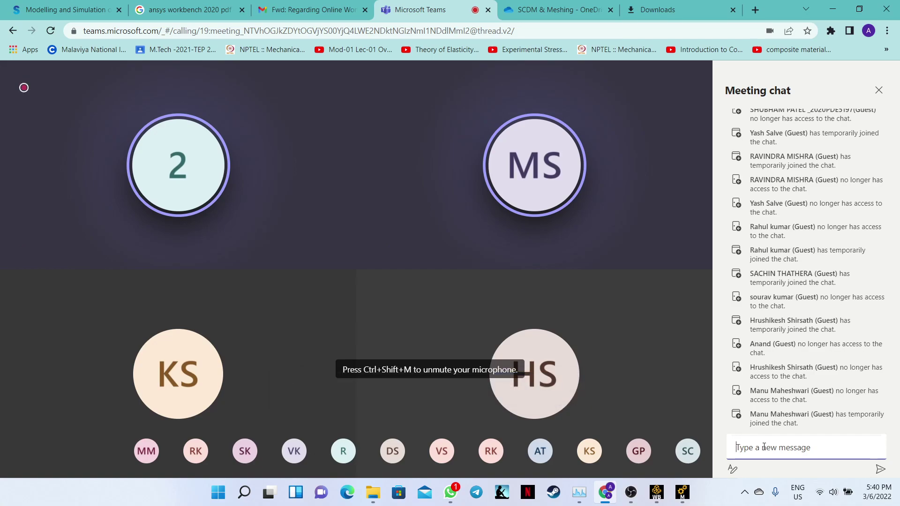
type("sorry")
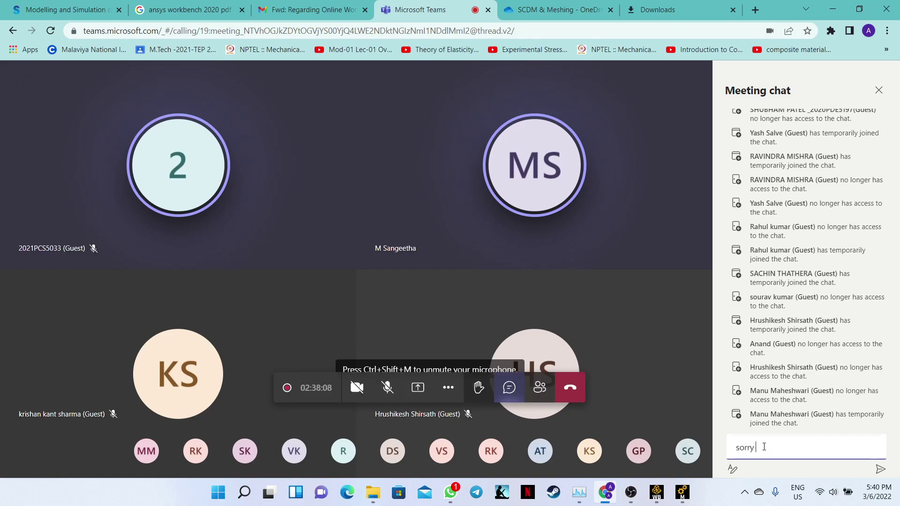
type("but i t")
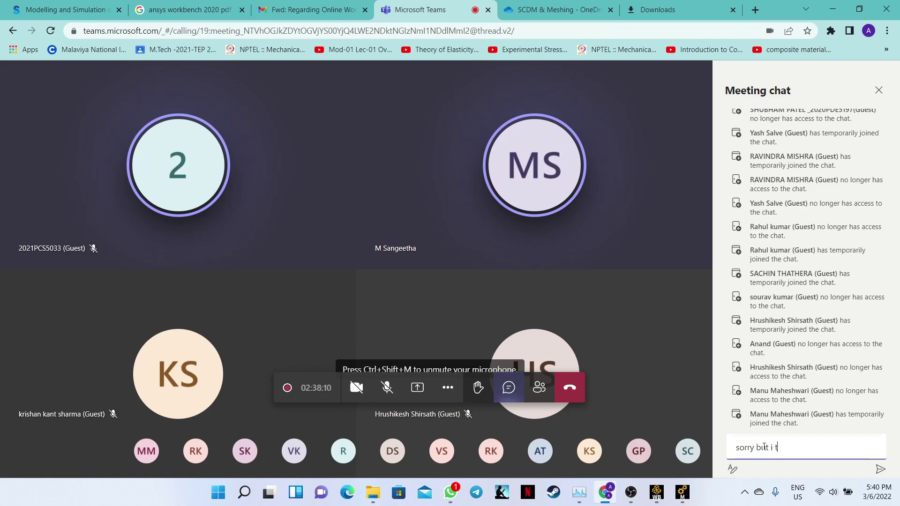
type("hink there")
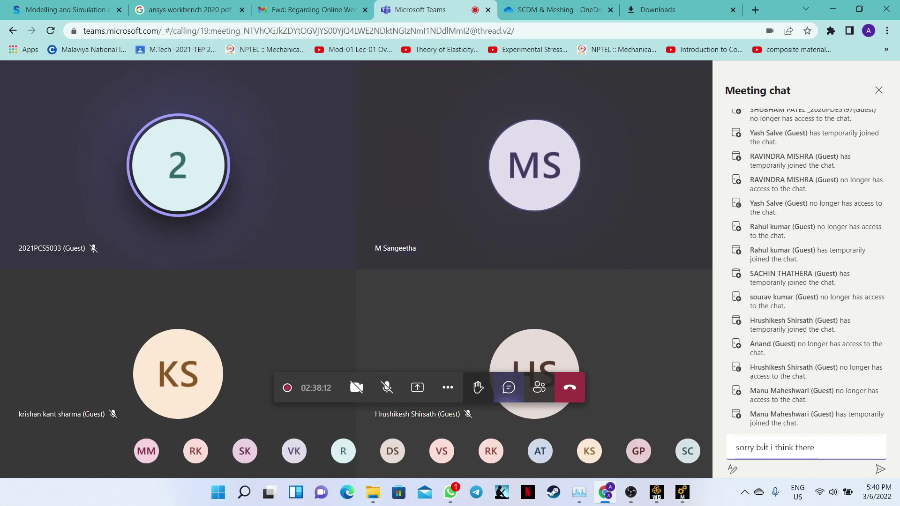
type(" is error ")
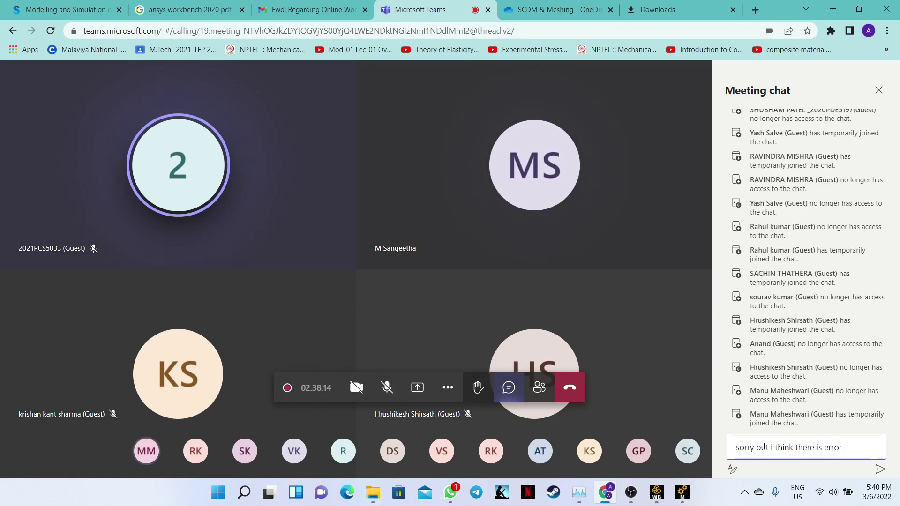
type("in mi")
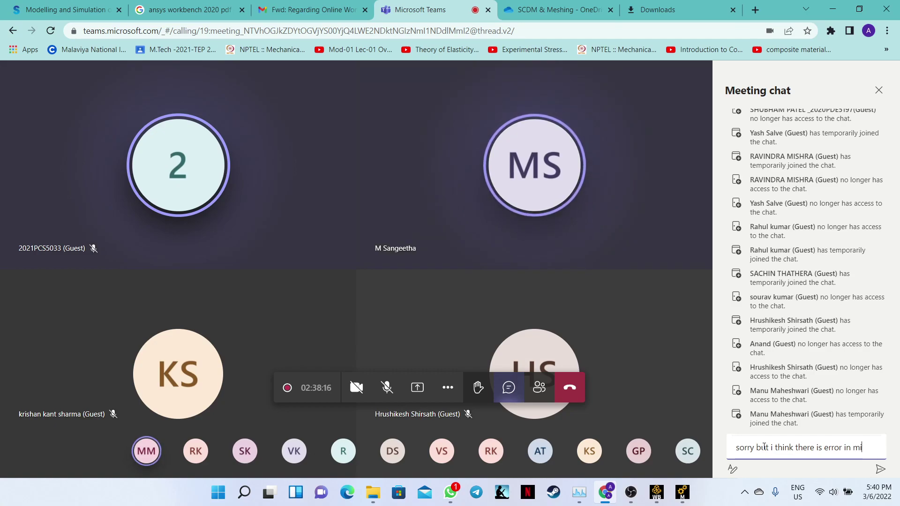
type("croph")
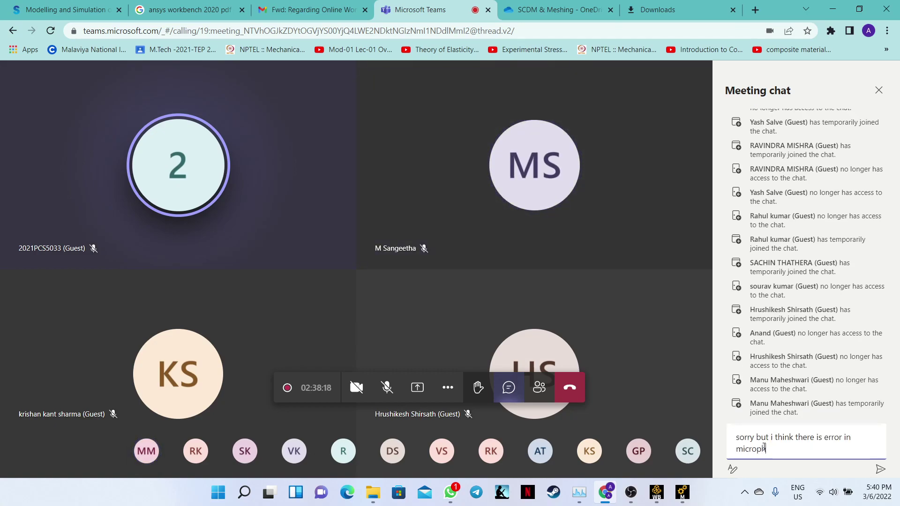
type("one as wel")
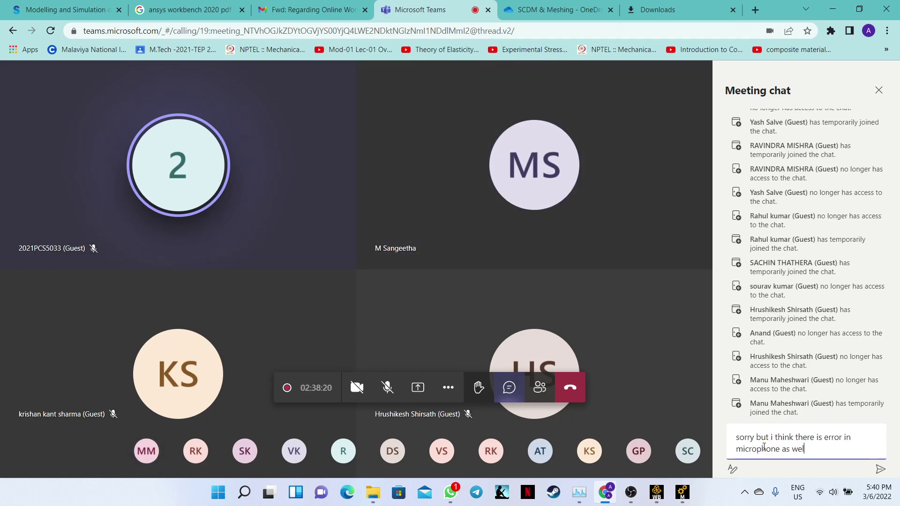
type("l as in system")
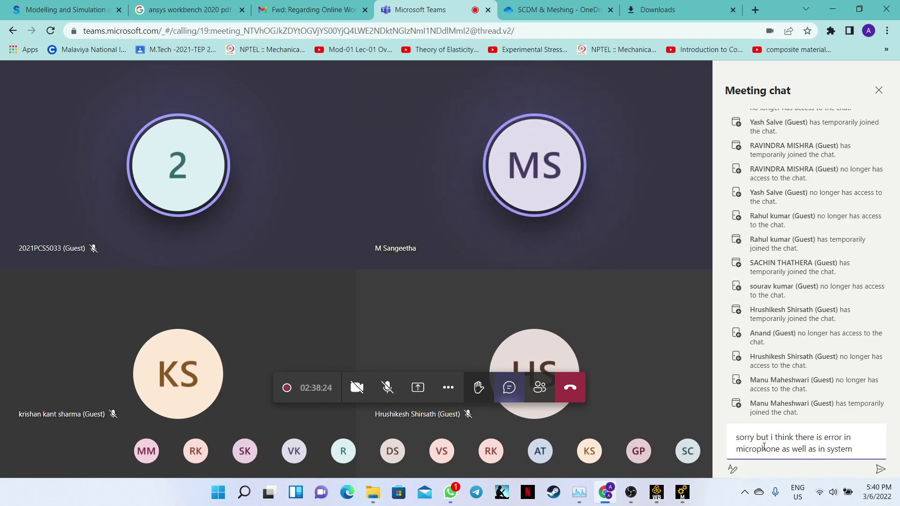
key("Return")
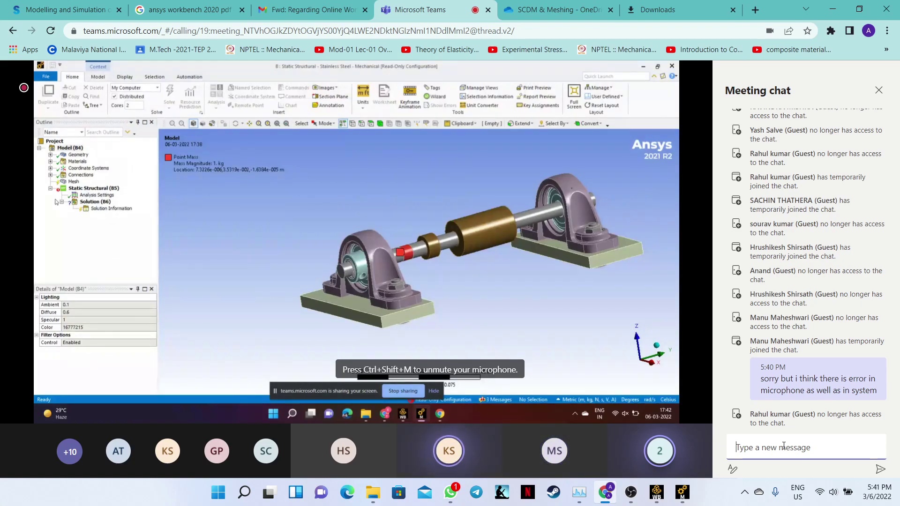
left_click(783, 447)
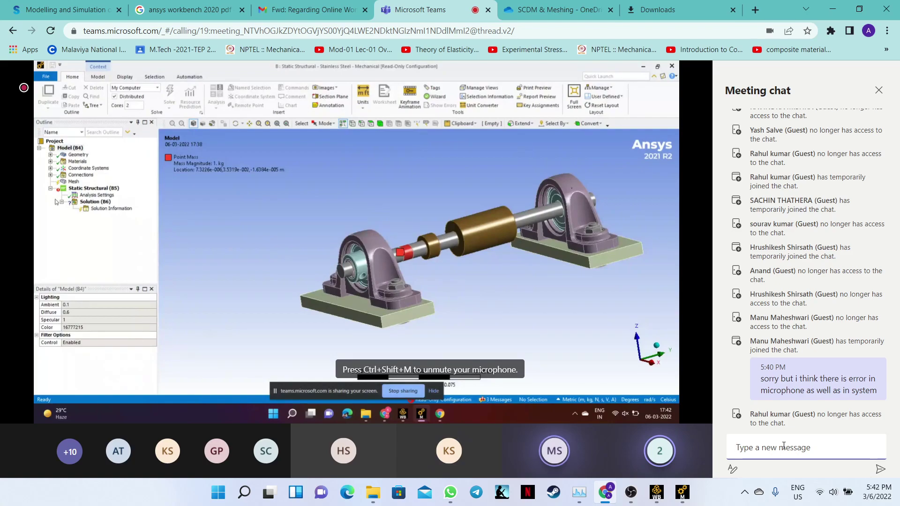
mouse_move(421, 398)
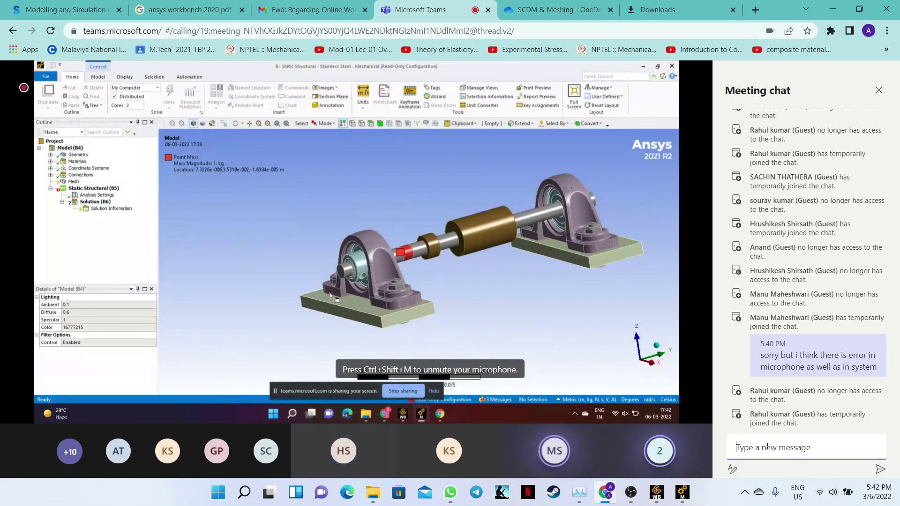
- Switch to Mechanical, select the Mesh object in the model tree, and move the window off the shared meeting screen
left_click(682, 498)
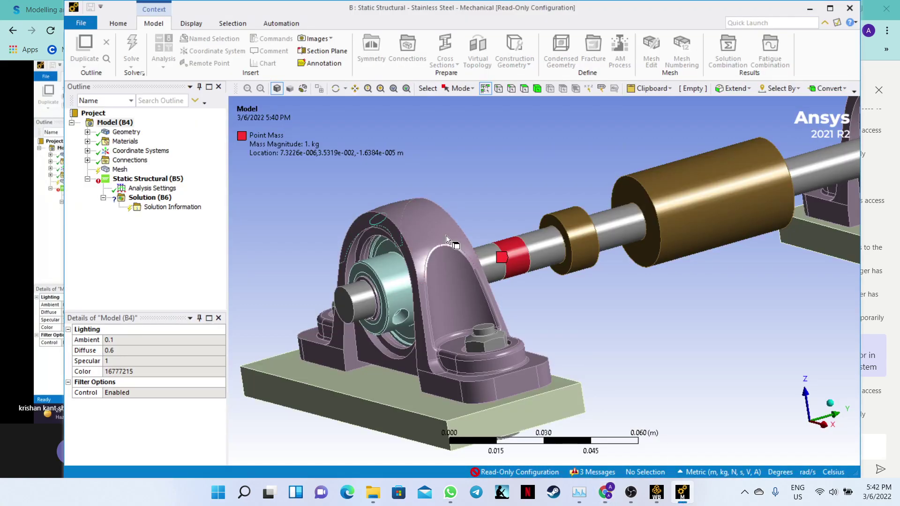
left_click(120, 169)
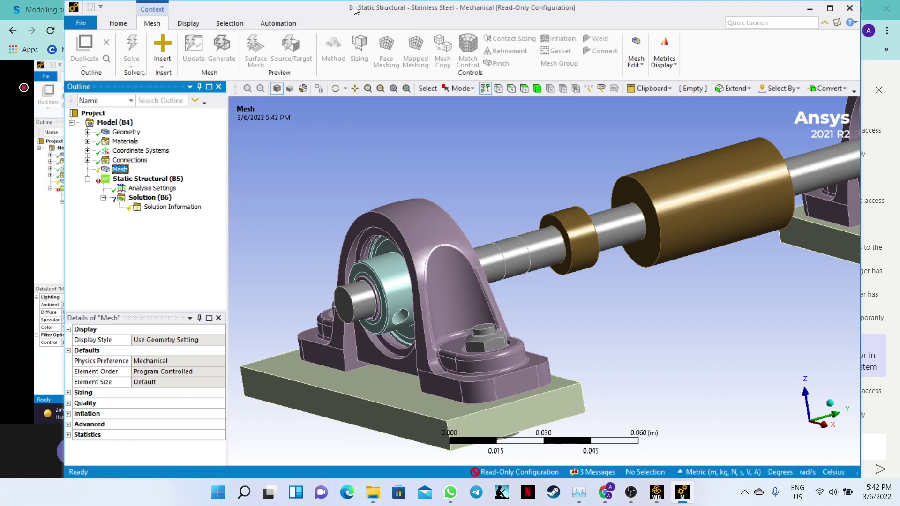
left_click_drag(355, 10, 459, 121)
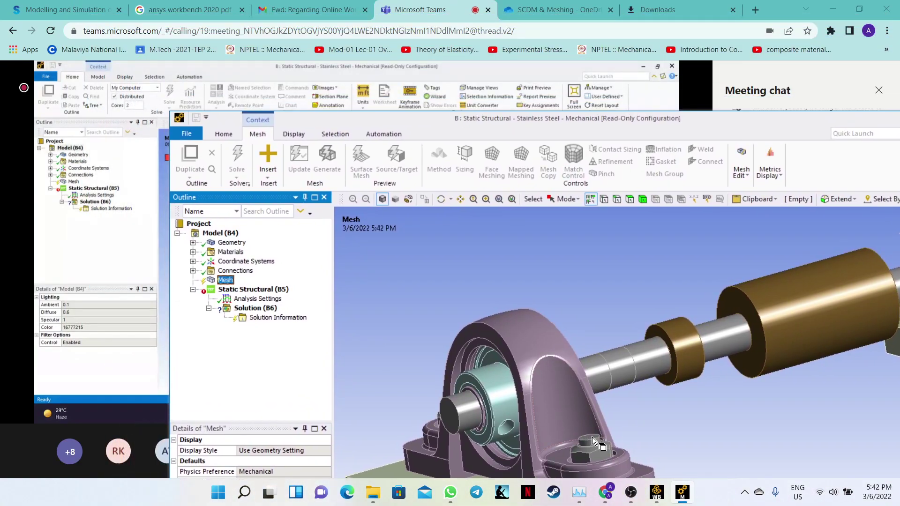
- Switch to Workbench and edit the Model component of the Static Structural - Stainless Steel system again
left_click(656, 492)
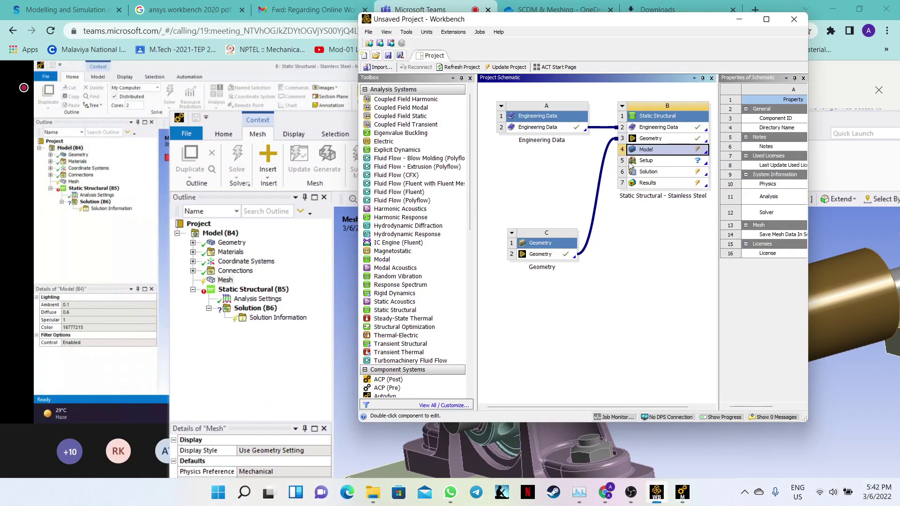
left_click(646, 206)
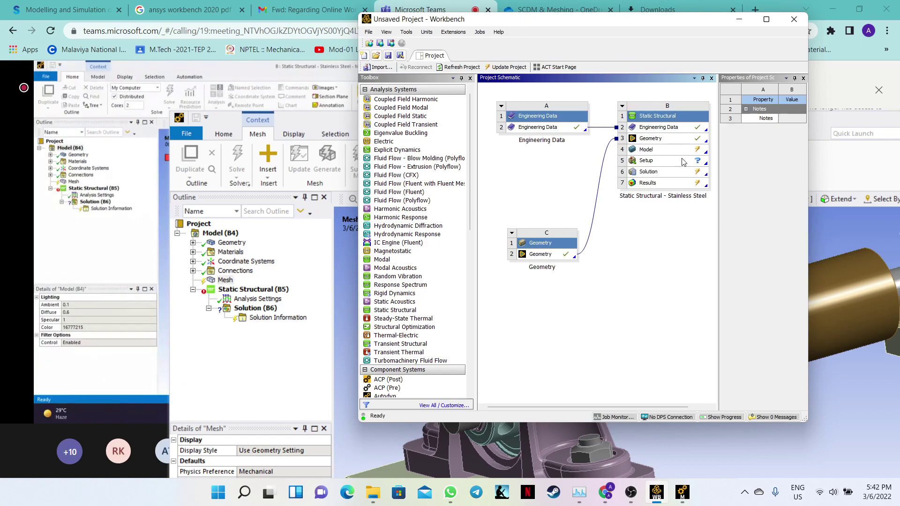
left_click(670, 162)
double_click(670, 162)
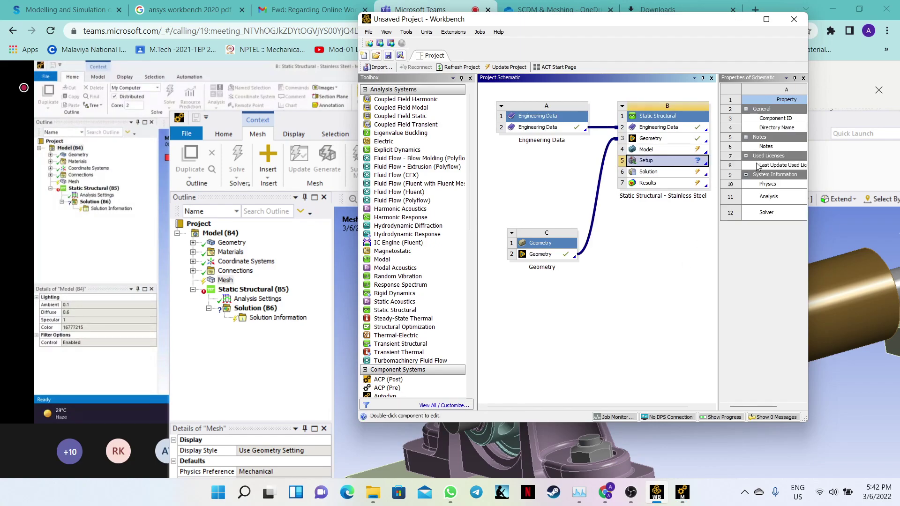
left_click(757, 165)
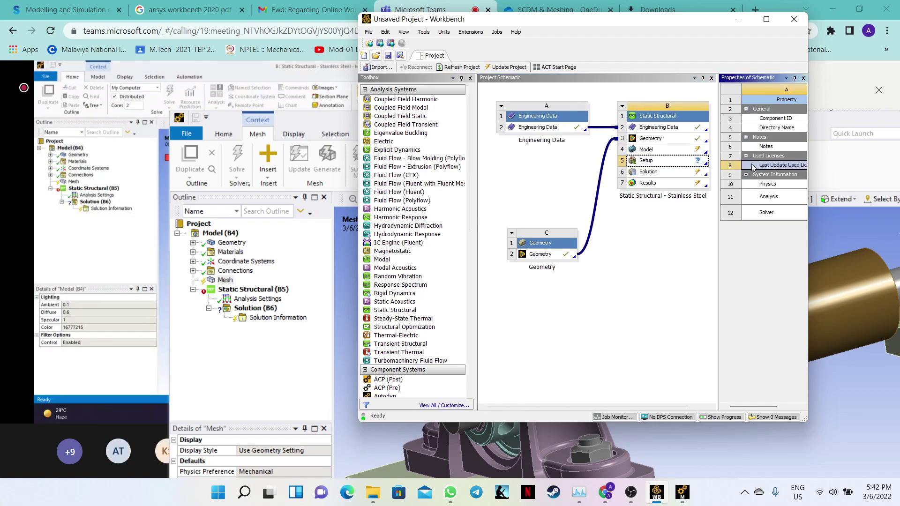
left_click(664, 150)
right_click(663, 150)
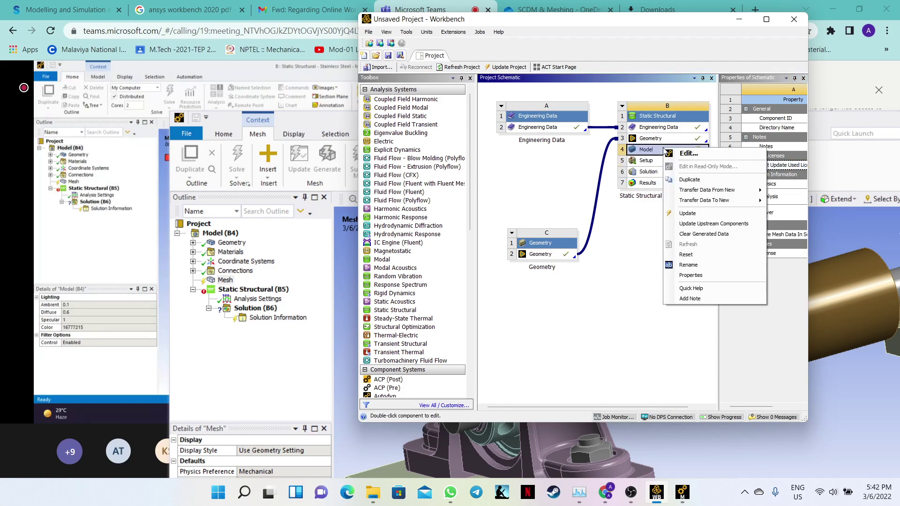
left_click(687, 154)
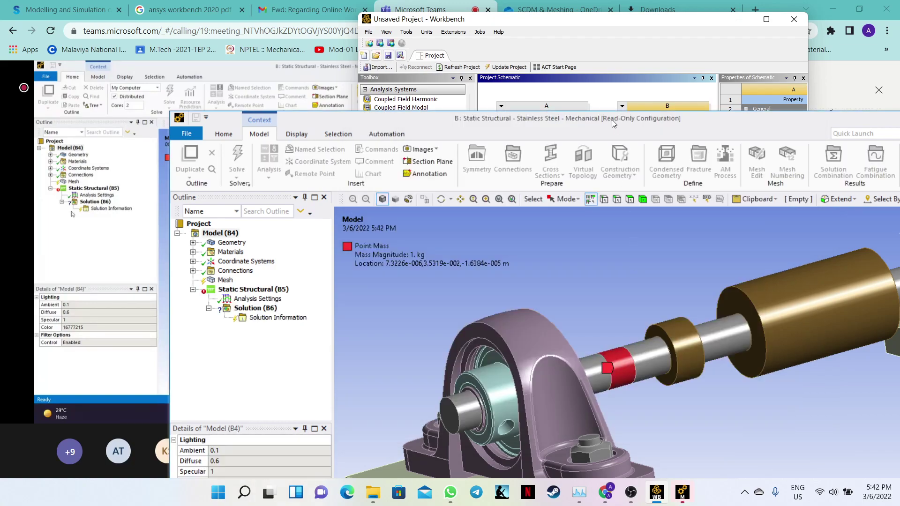
- Move the Mechanical window up beside the shared screen, select the Mesh object, and check which items can be inserted
left_click_drag(610, 120, 585, 20)
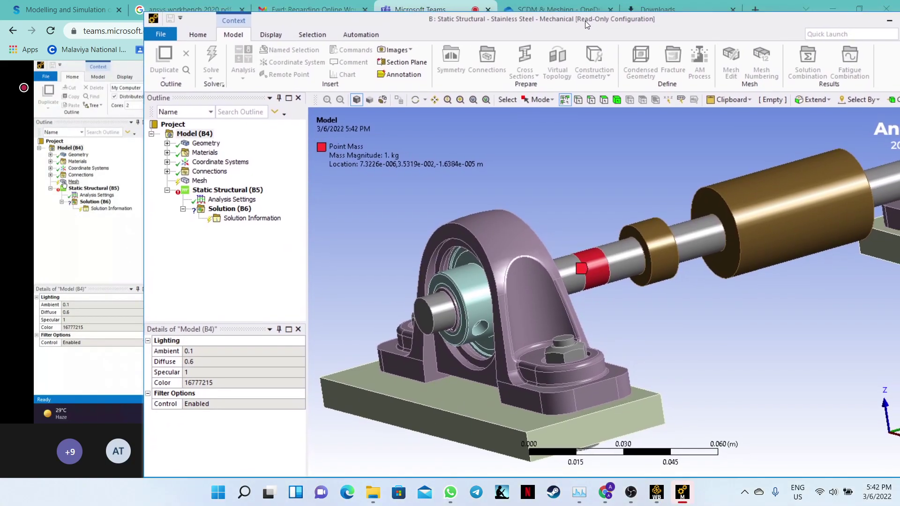
left_click(198, 182)
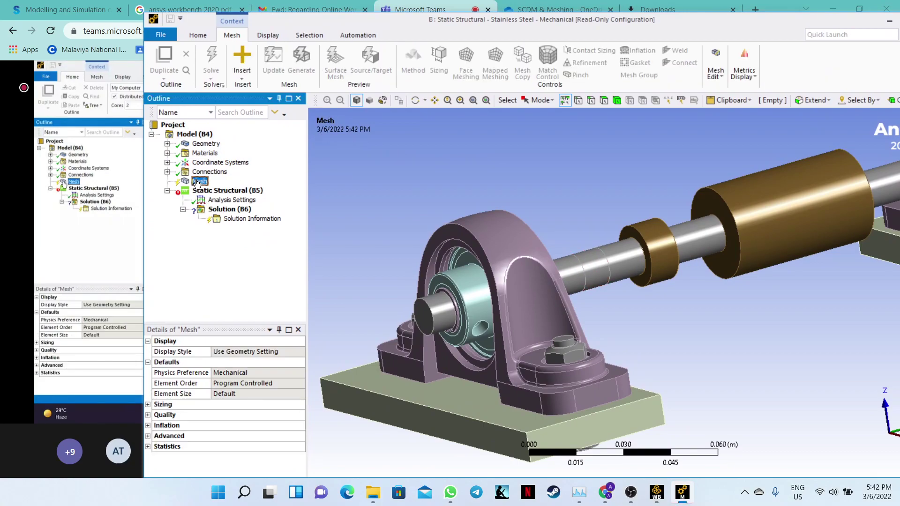
right_click(323, 179)
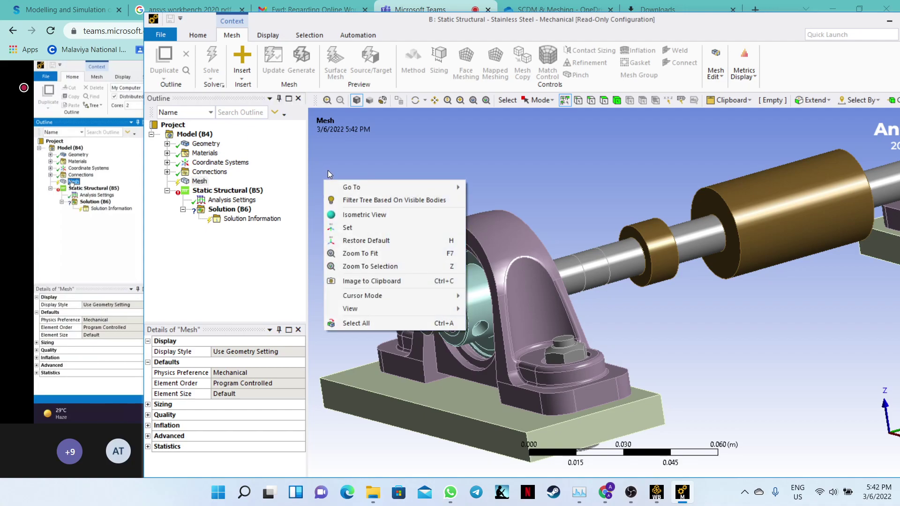
left_click(328, 168)
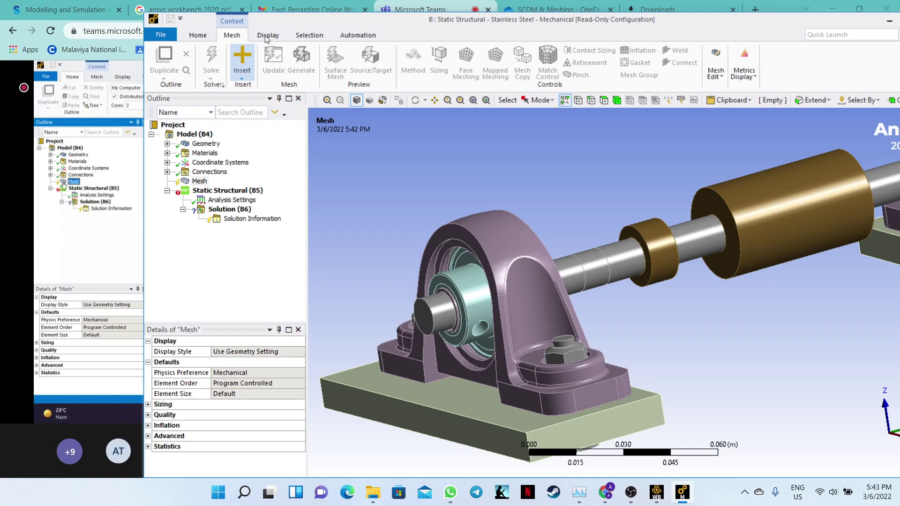
left_click(241, 77)
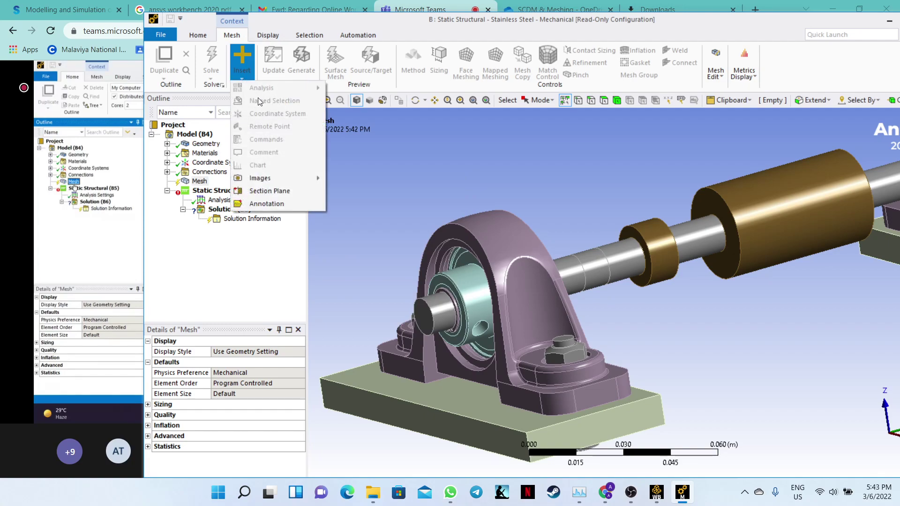
left_click(224, 258)
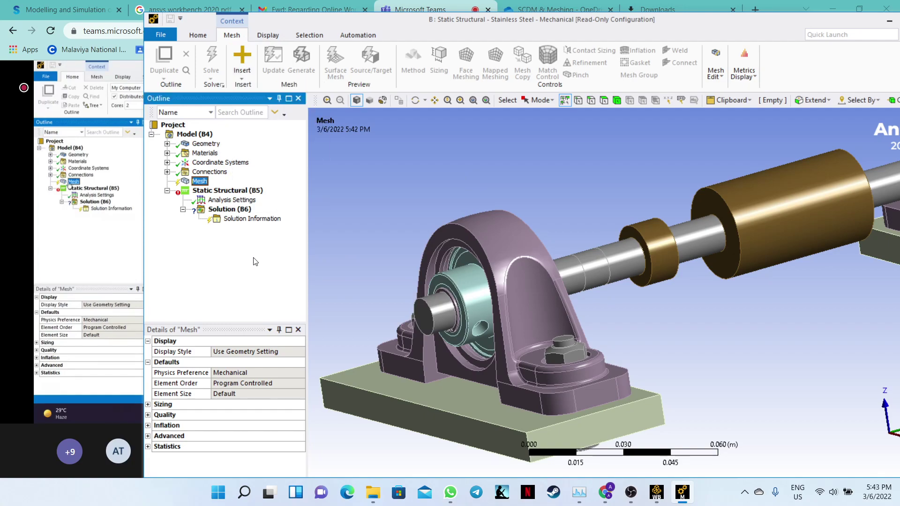
- Select the curved top face of the nearest bearing housing in the model
left_click(496, 251)
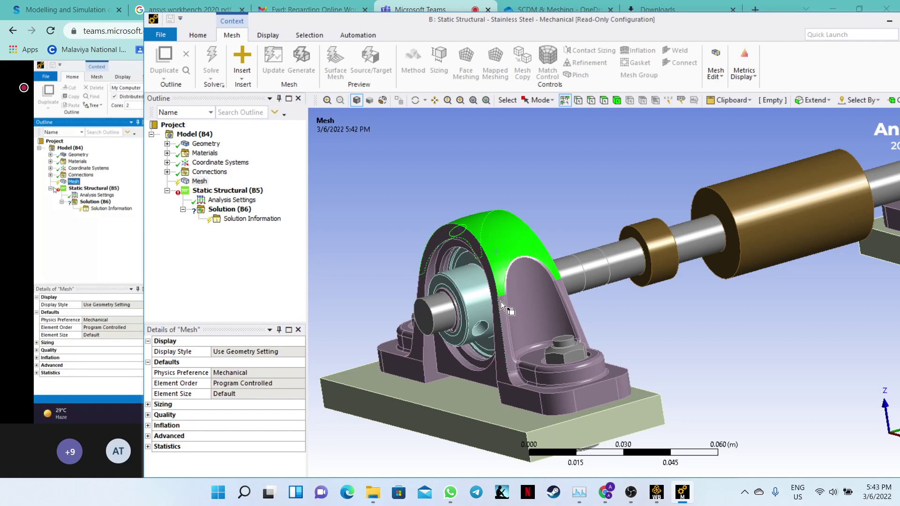
left_click(500, 302)
left_click(499, 260)
- Select the Mesh object again and expand its Sizing settings
left_click(197, 182)
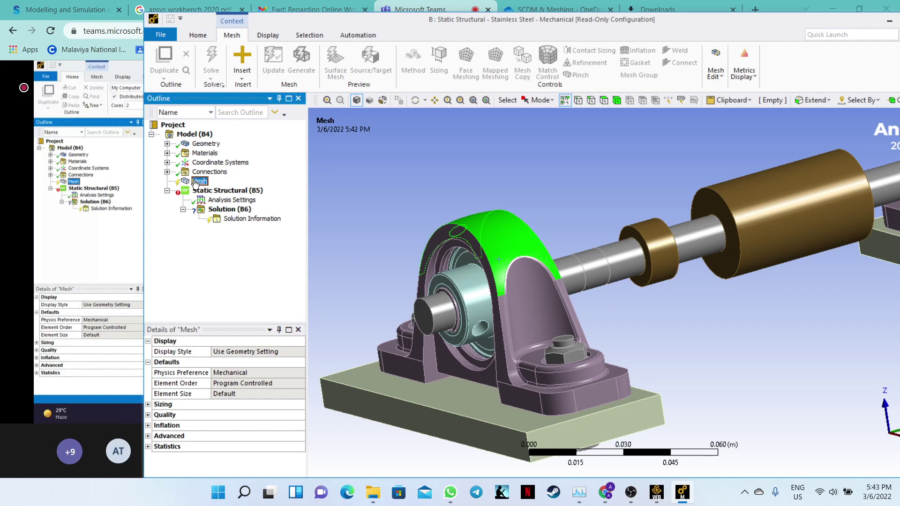
left_click(258, 38)
left_click(197, 39)
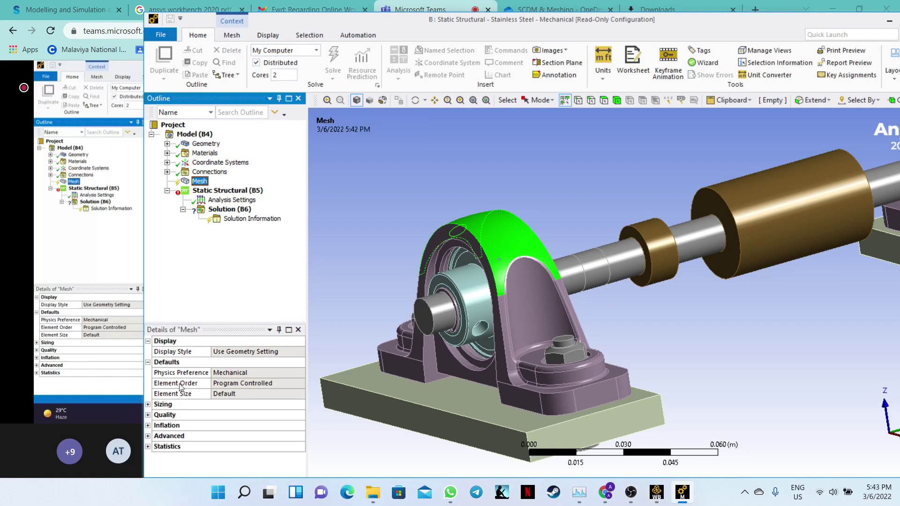
left_click(148, 405)
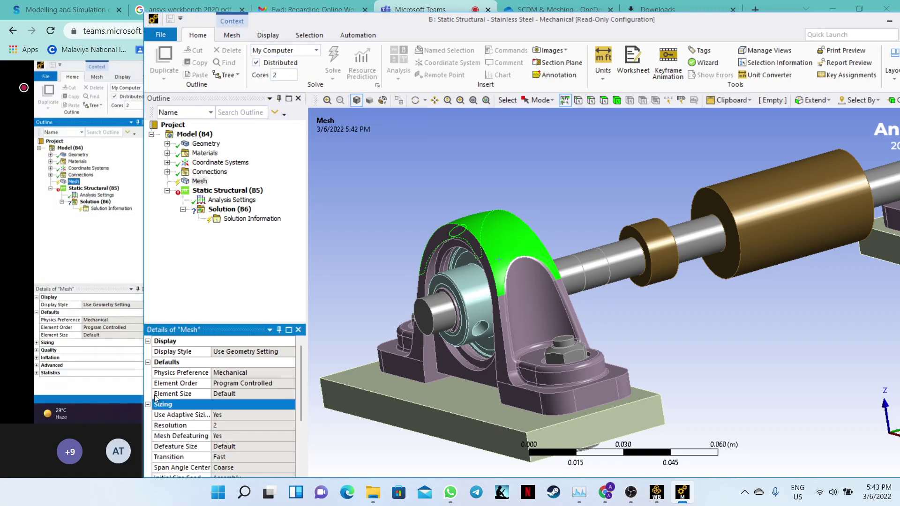
- Switch to body selection and pick the nearest bearing, its housing and the shaft one at a time
left_click(238, 350)
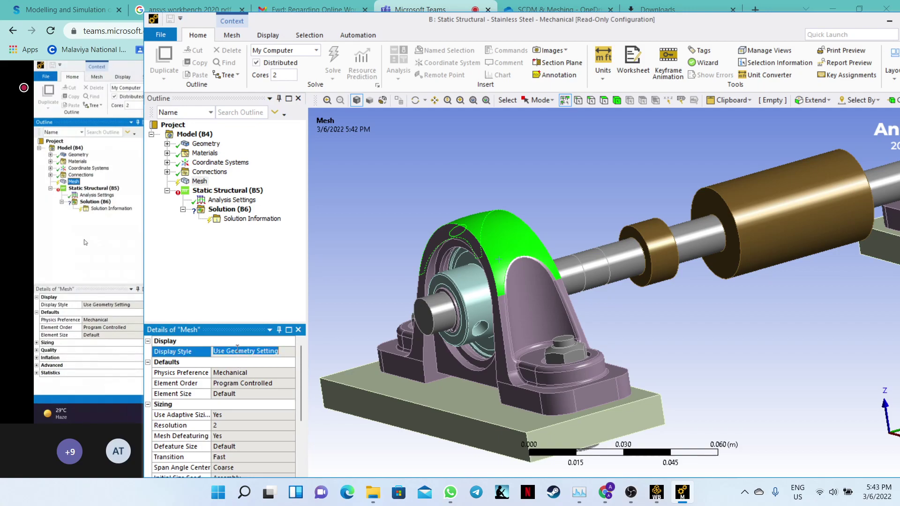
left_click(617, 101)
left_click(524, 249)
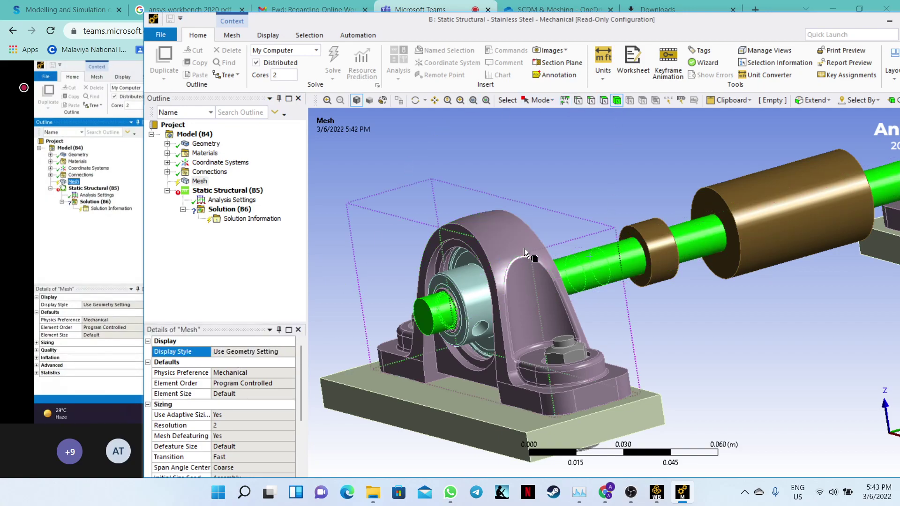
left_click(461, 305)
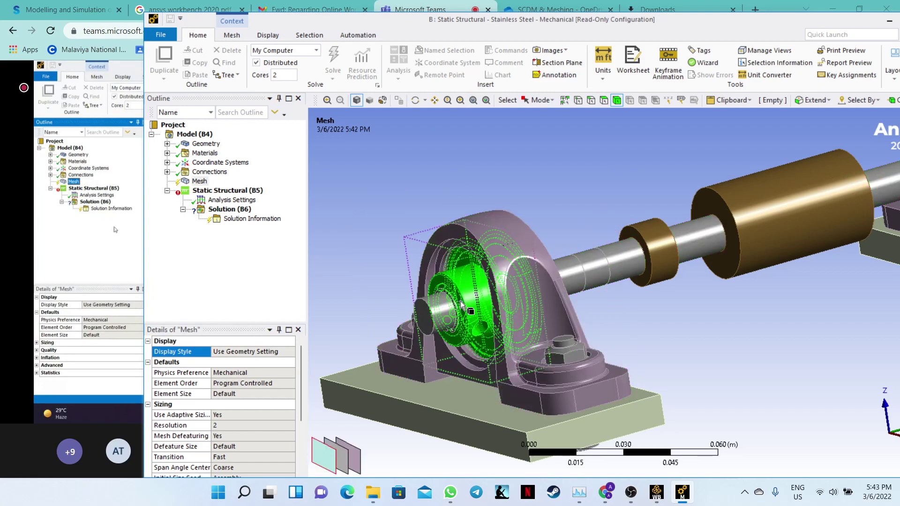
left_click(524, 259)
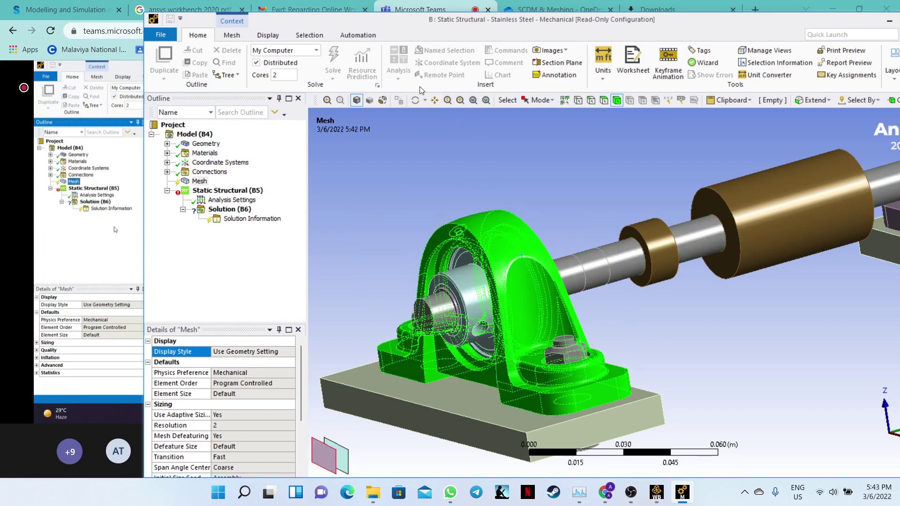
left_click(620, 250)
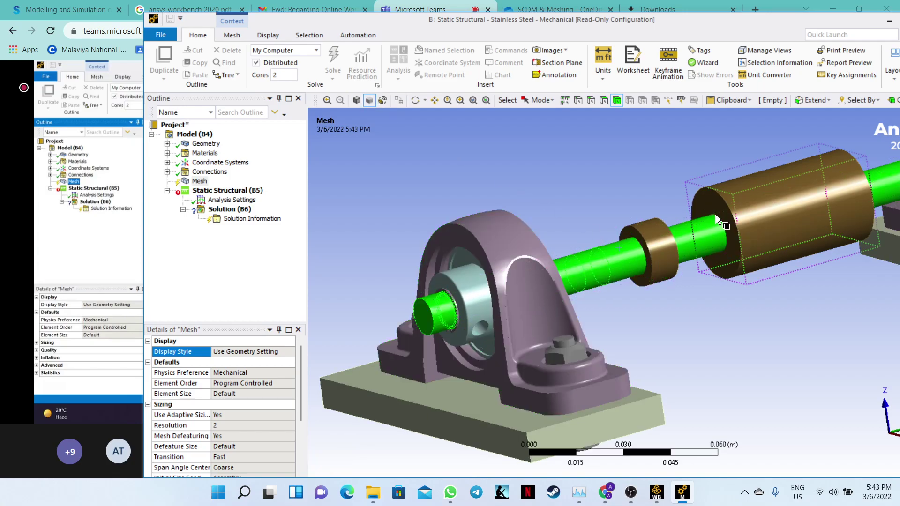
left_click(662, 262)
left_click(689, 237)
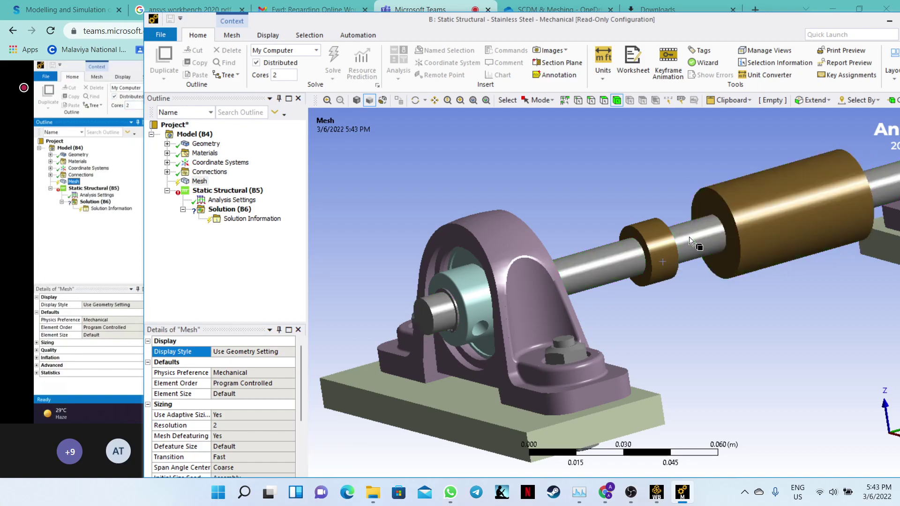
left_click(199, 182)
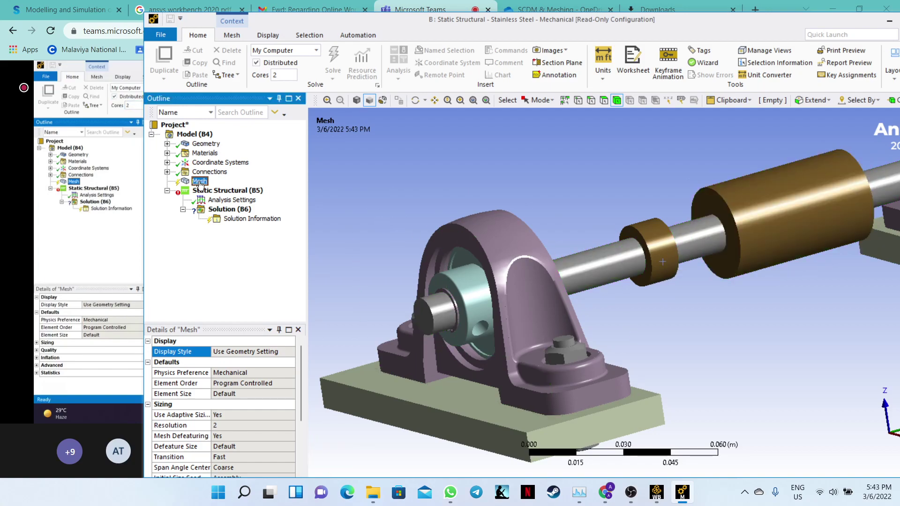
- Move the Mechanical window aside and close it
left_click_drag(834, 21, 665, 30)
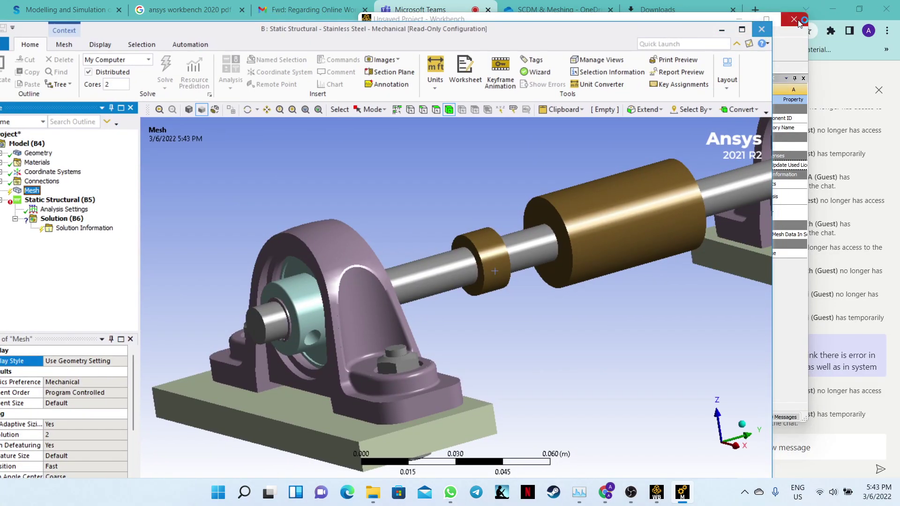
left_click(761, 30)
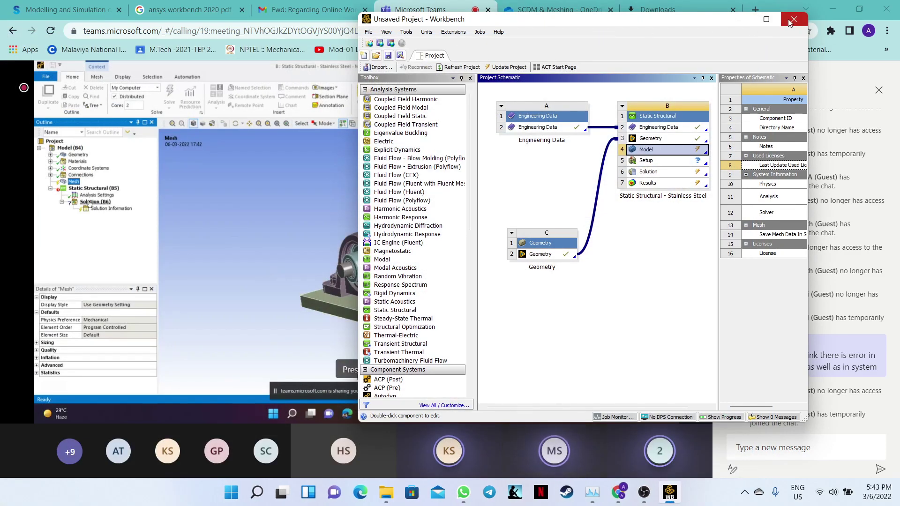
left_click(793, 19)
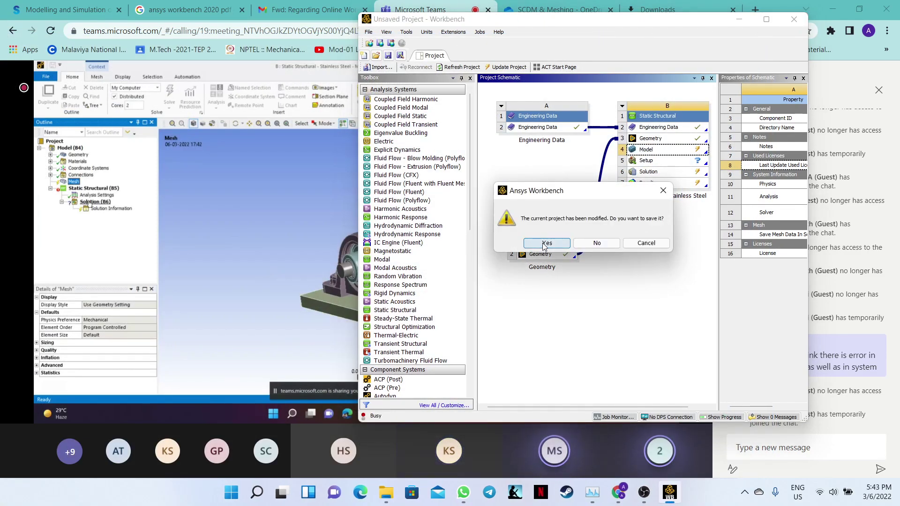
left_click(545, 243)
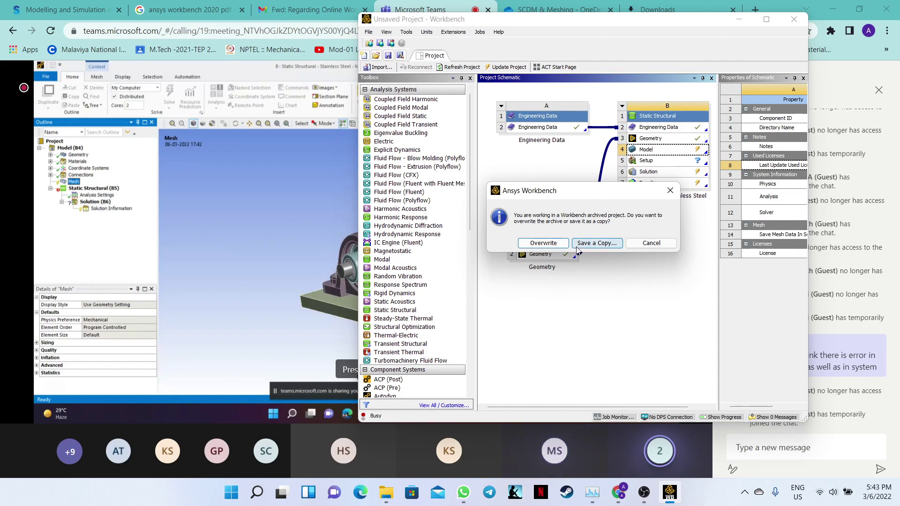
left_click(651, 245)
- Exit Workbench without saving the modified project
left_click(794, 19)
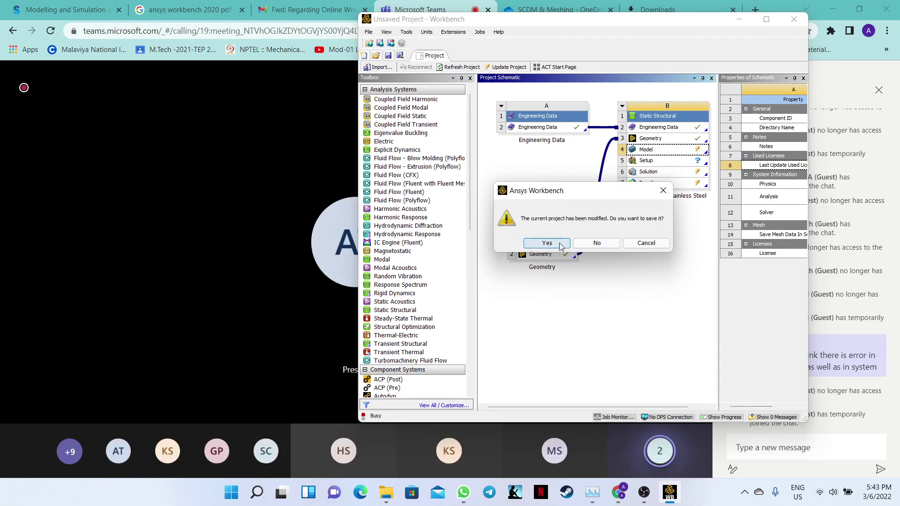
left_click(592, 242)
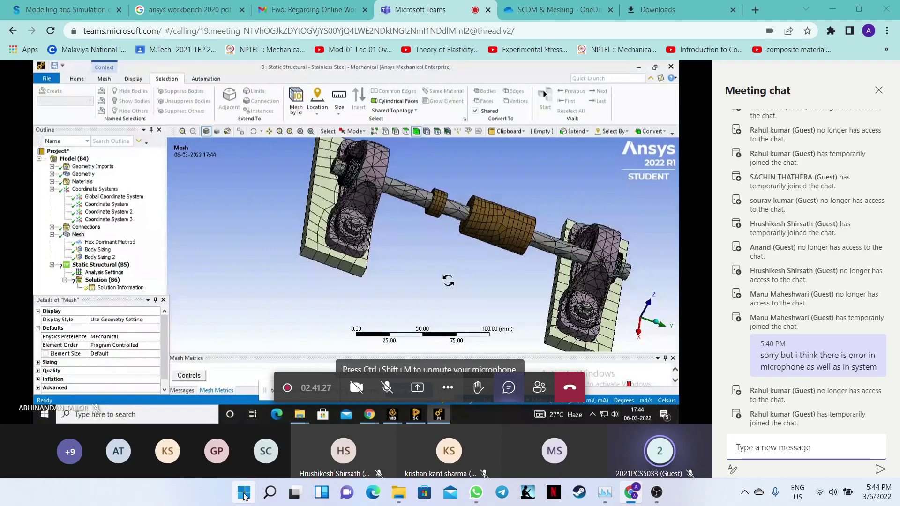
- Find and launch Workbench 2021 R2 and bring its new project window to the front
left_click(244, 493)
type("w")
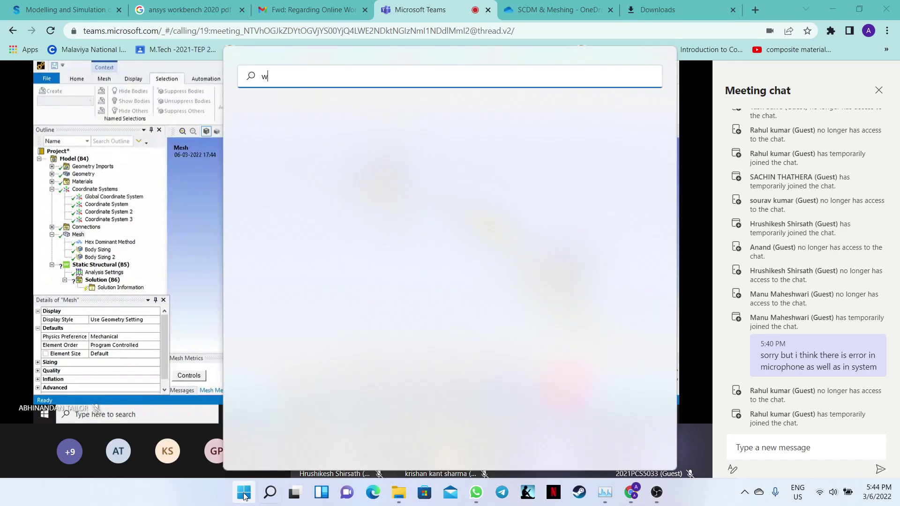
type("ork")
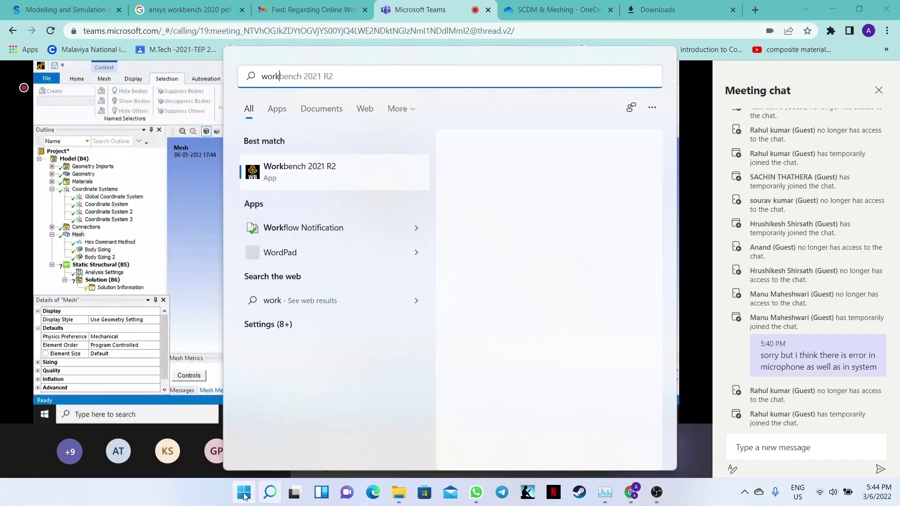
type("ben")
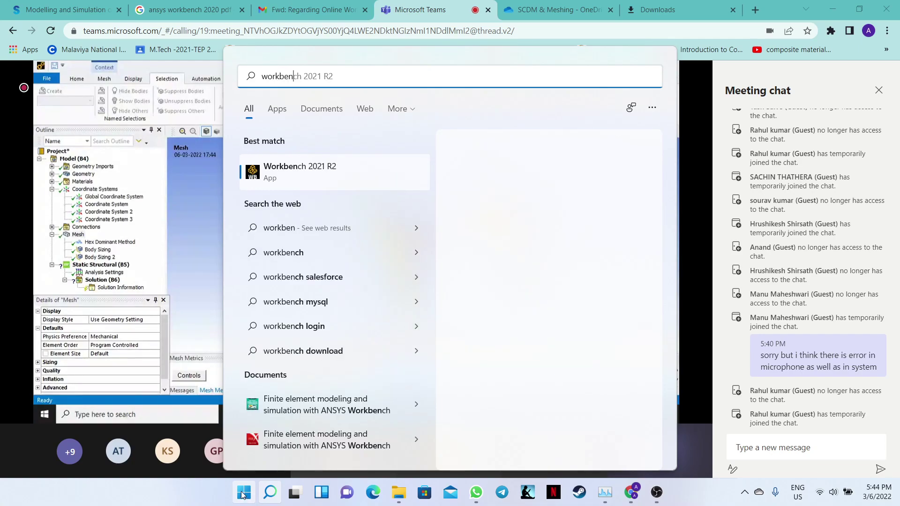
left_click(317, 181)
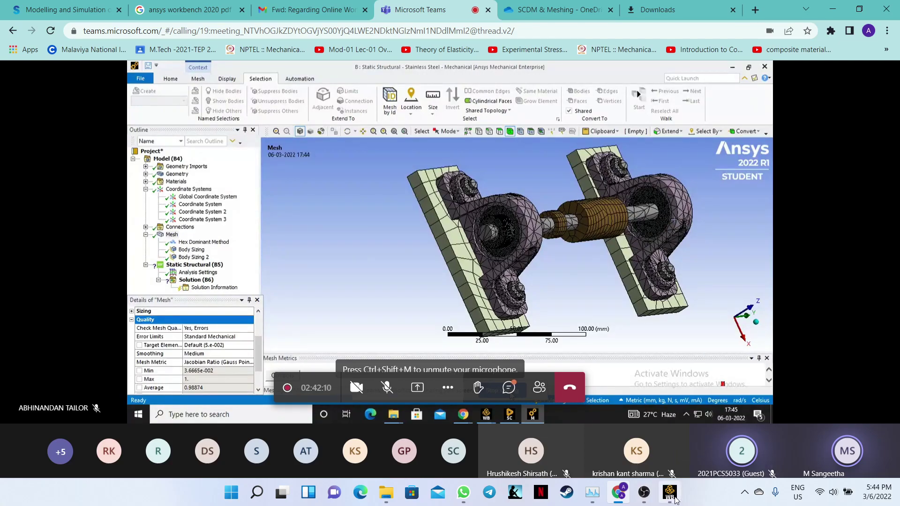
mouse_move(675, 499)
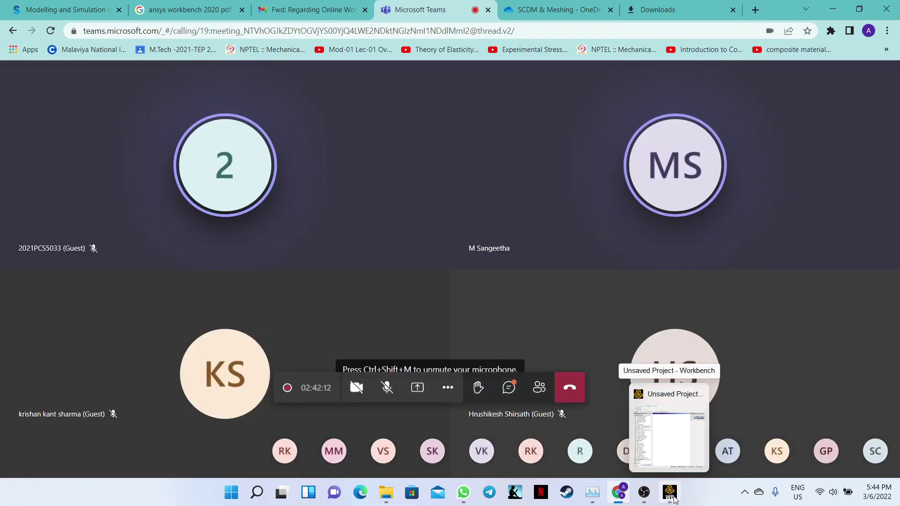
left_click(671, 492)
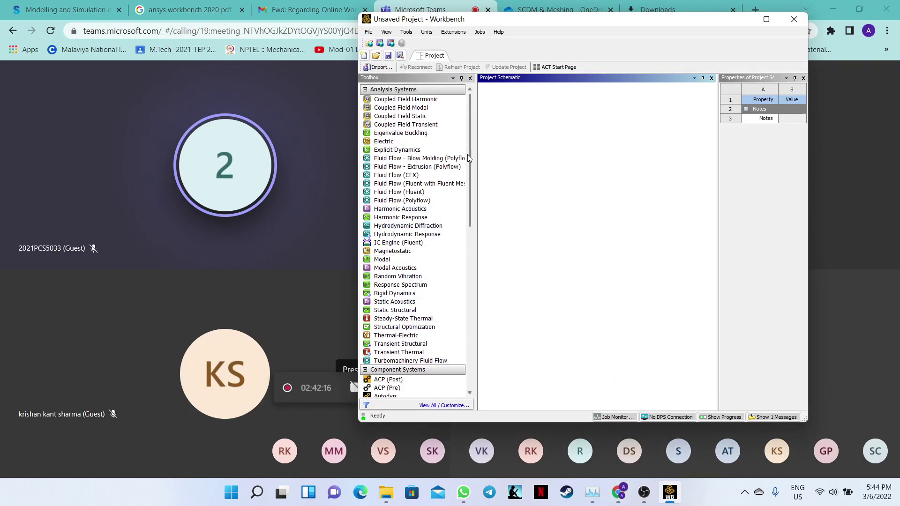
- Start opening a project and browse from Desktop through 2021 Resume, 2 FEA, ANSYS, Meshing and New folder to OneDrive_1_3-6-2022 (1)
left_click(368, 32)
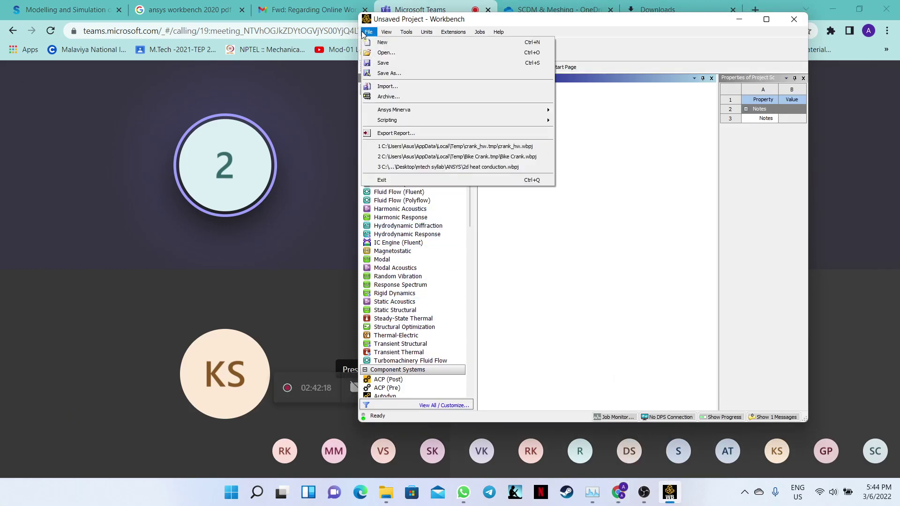
left_click(394, 52)
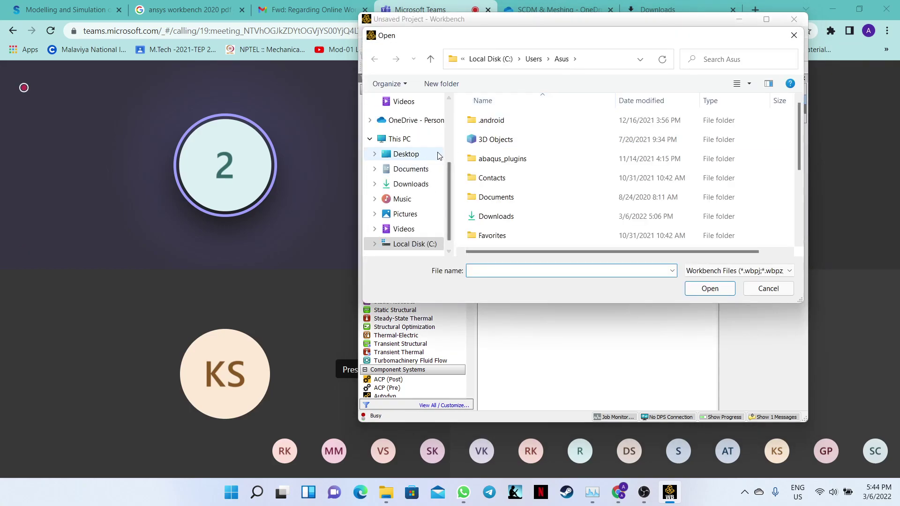
left_click(406, 154)
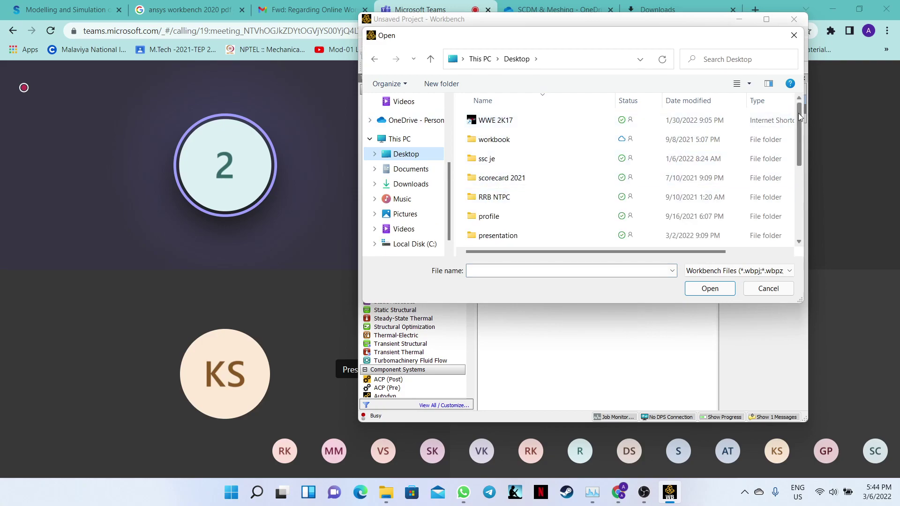
left_click_drag(799, 114, 801, 196)
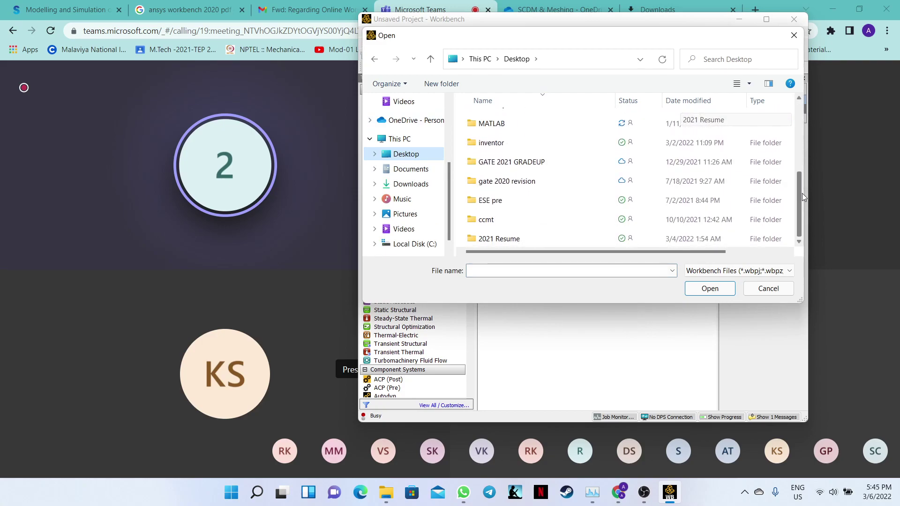
double_click(521, 240)
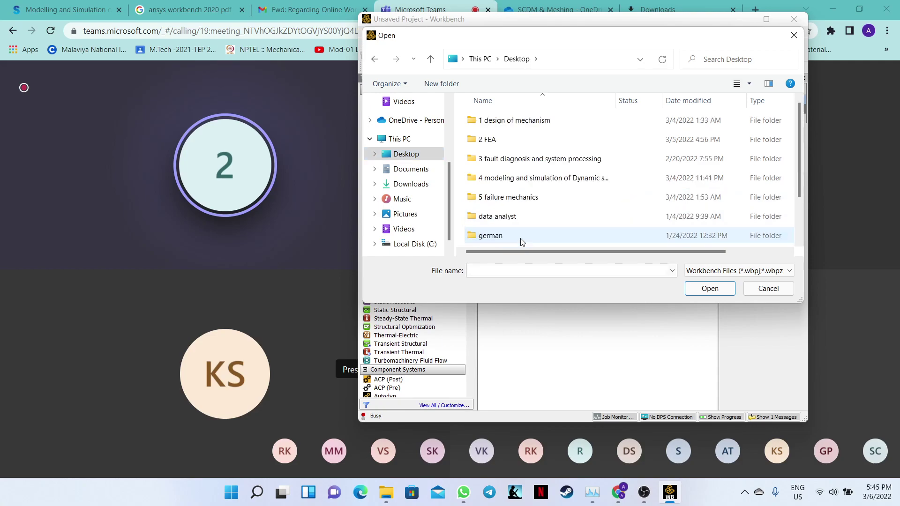
double_click(505, 141)
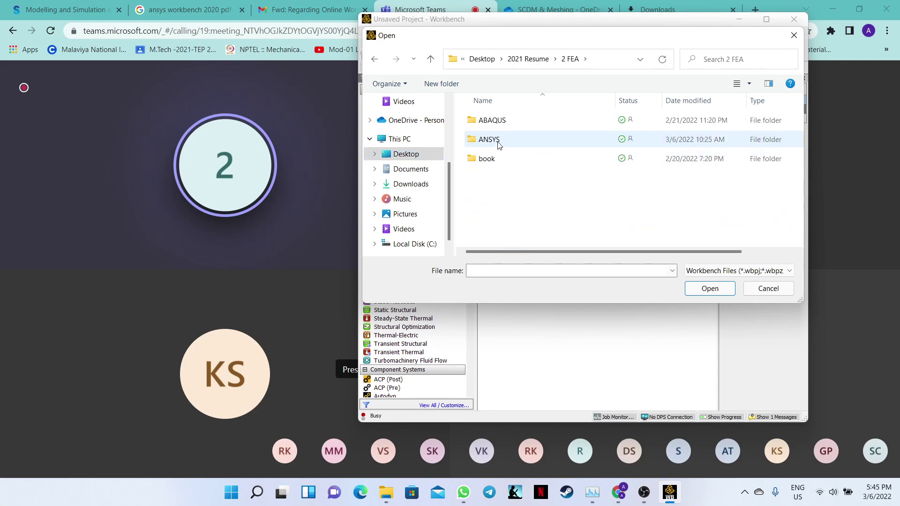
double_click(499, 141)
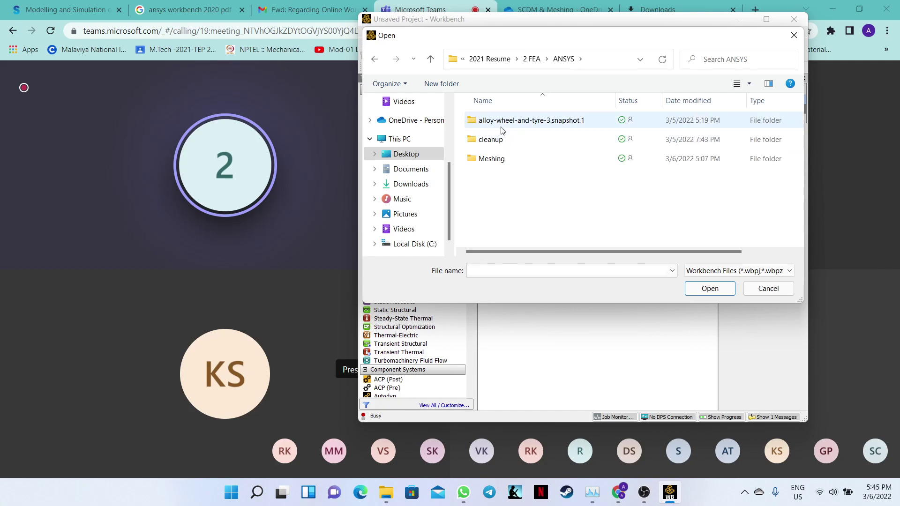
double_click(493, 162)
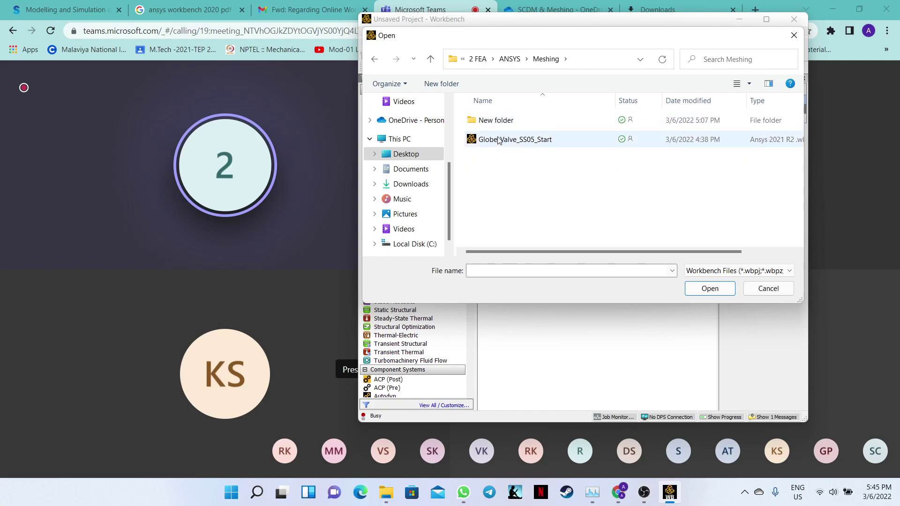
double_click(496, 121)
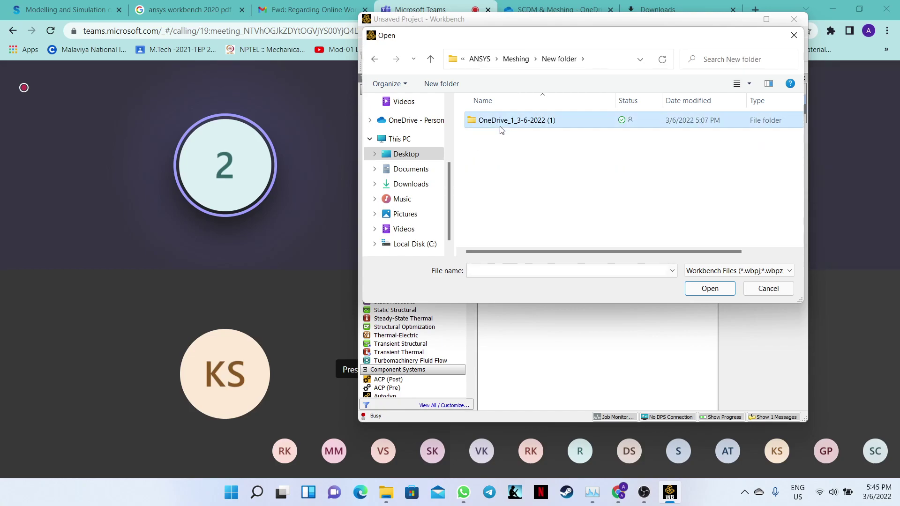
double_click(500, 122)
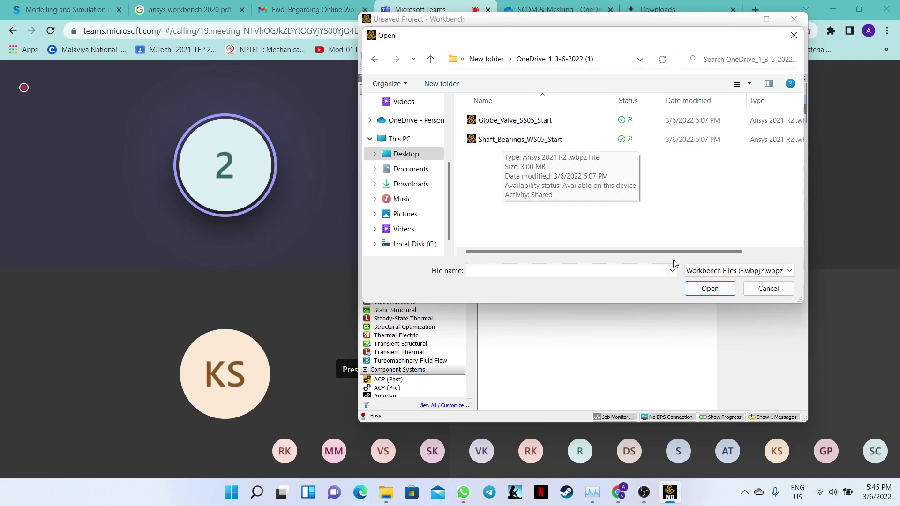
- Set the file filter to All Files (*.*) and look through the folder's contents
left_click(700, 271)
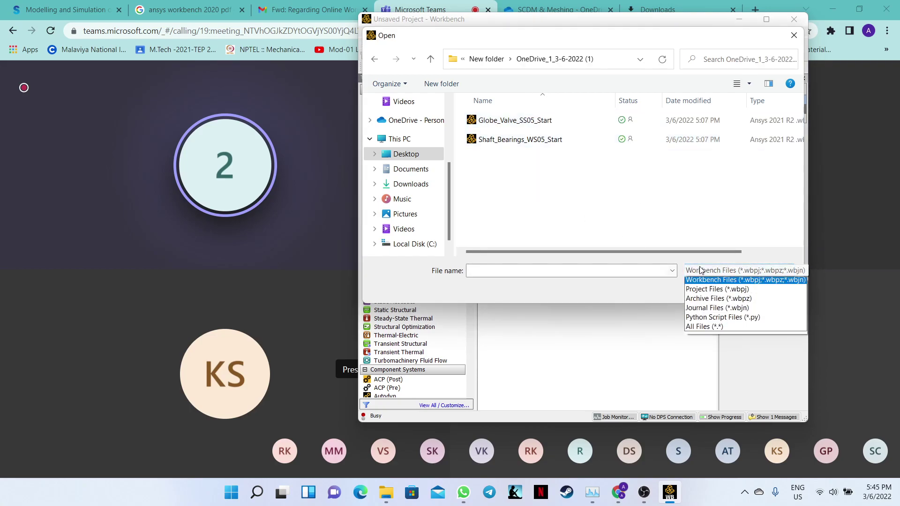
left_click(699, 326)
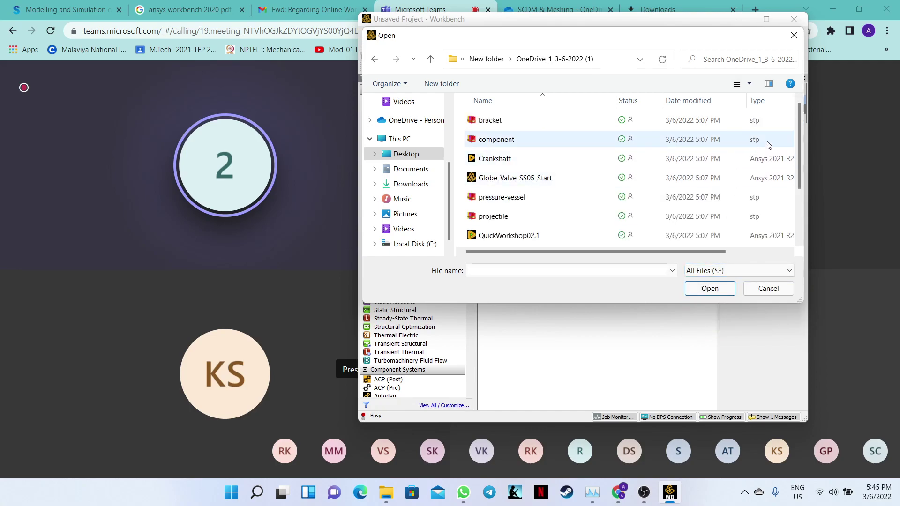
mouse_move(799, 148)
left_mouse_down()
mouse_move(803, 204)
mouse_move(800, 135)
left_mouse_up()
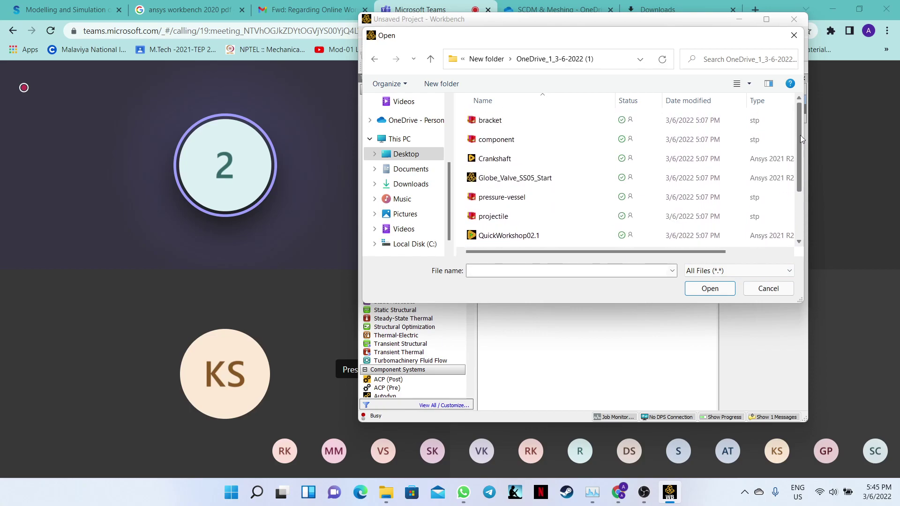
- Check the OneDrive_1_3-6-2022 (1) folder's files in File Explorer and return to the project-opening dialog
left_click(386, 493)
left_click(386, 493)
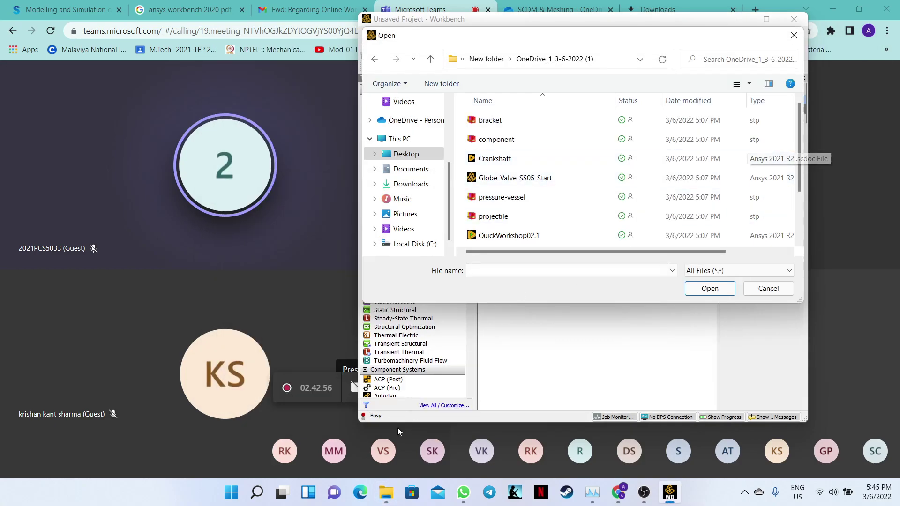
left_click(387, 493)
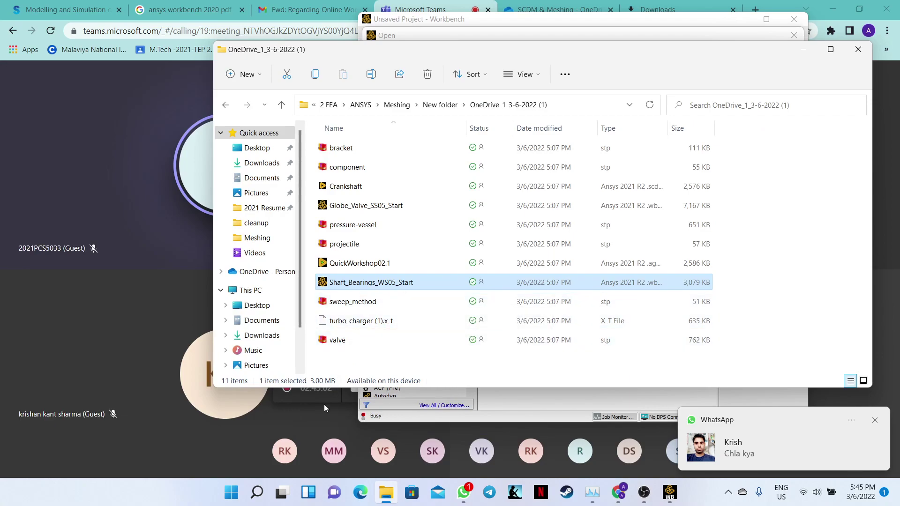
left_click(386, 492)
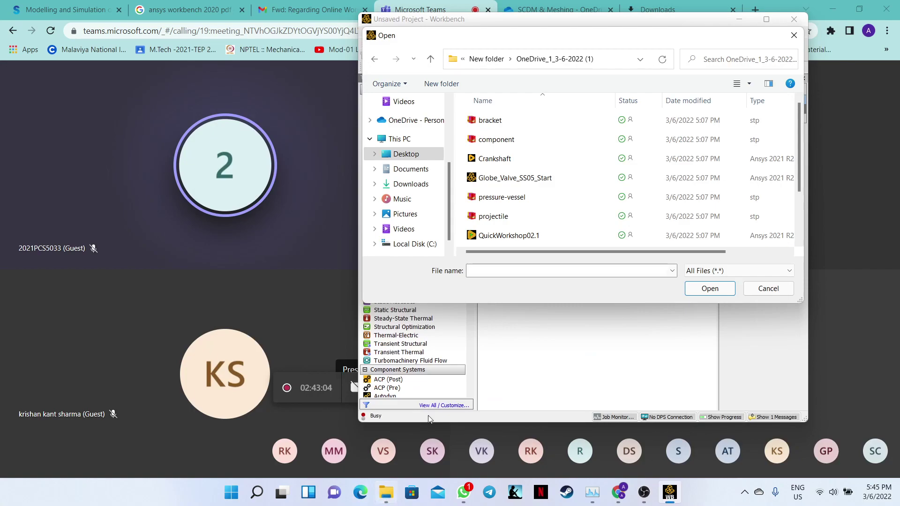
- Open the Shaft_Bearings_WS05_Start archive and save its extracted project under the same name in the OneDrive_1_3-6-2022 (1) folder
left_click_drag(798, 142, 802, 166)
left_click(539, 214)
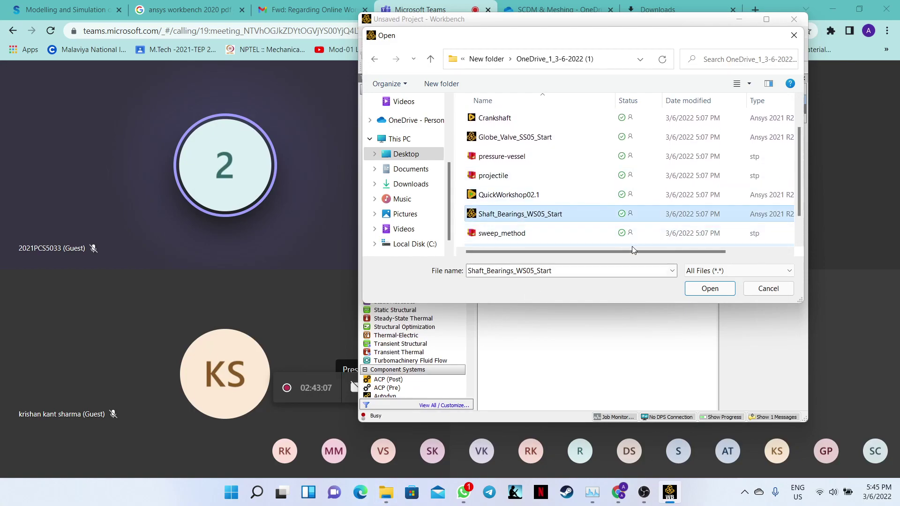
left_click(710, 289)
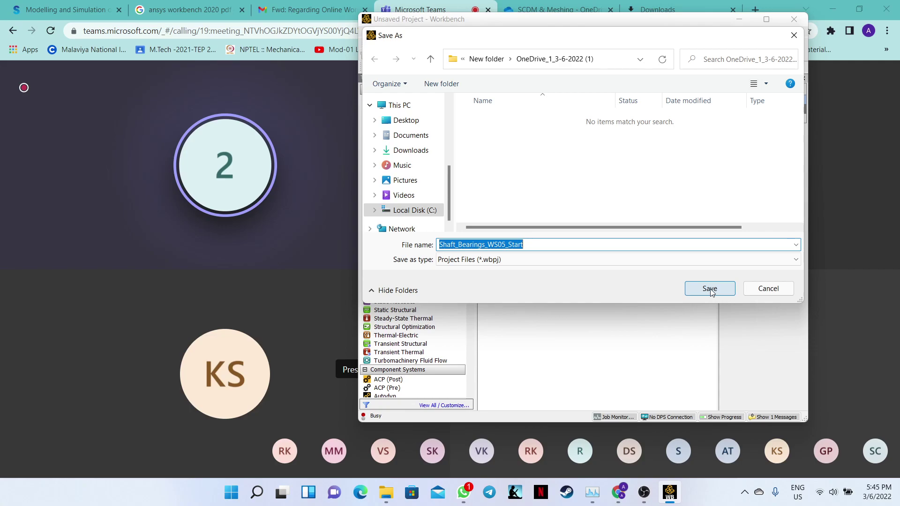
left_click(710, 290)
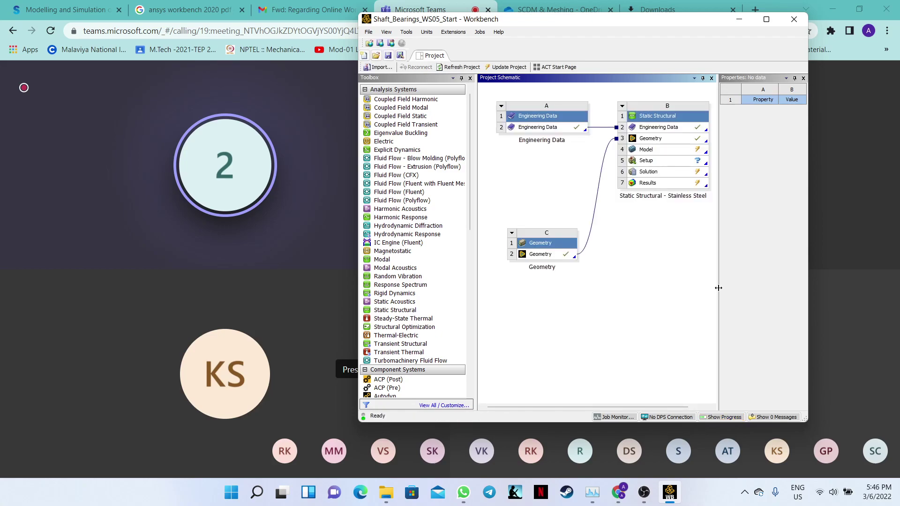
- Open the Model of the Static Structural - Stainless Steel system for editing, dismiss the license error and reposition the Mechanical window
right_click(686, 140)
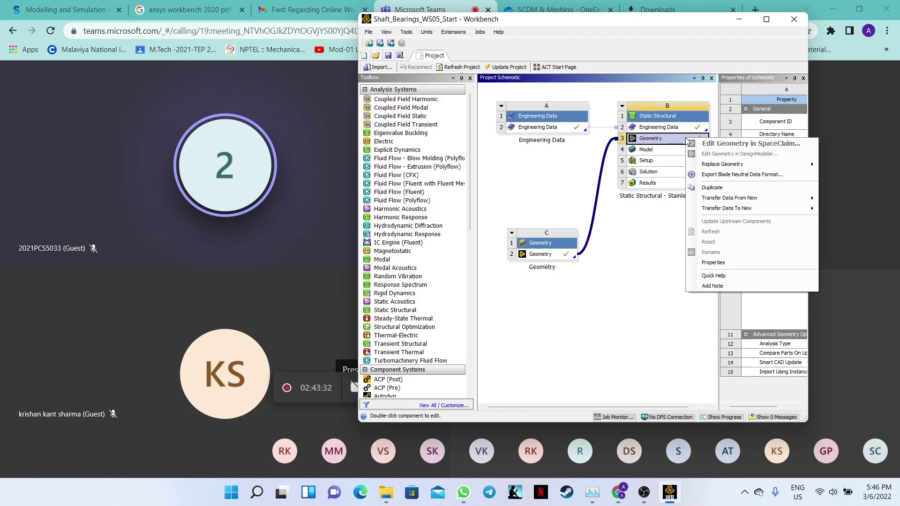
left_click(711, 145)
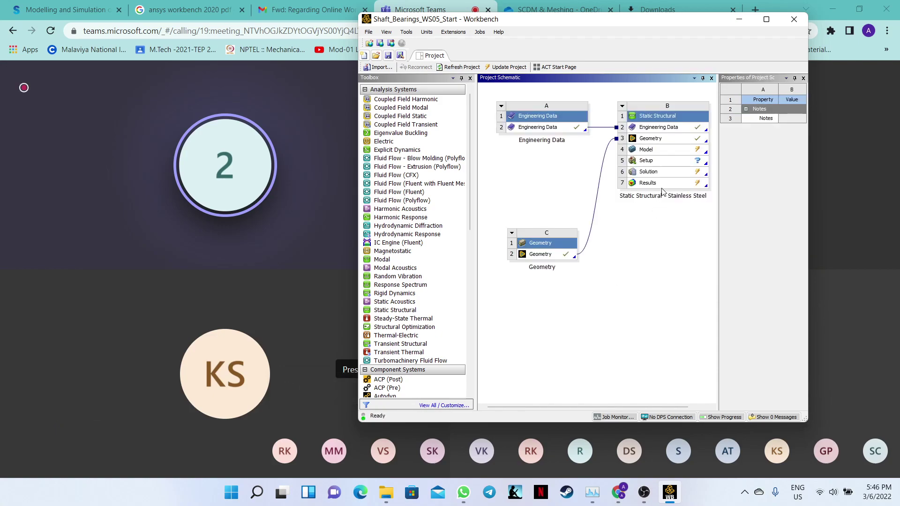
right_click(650, 149)
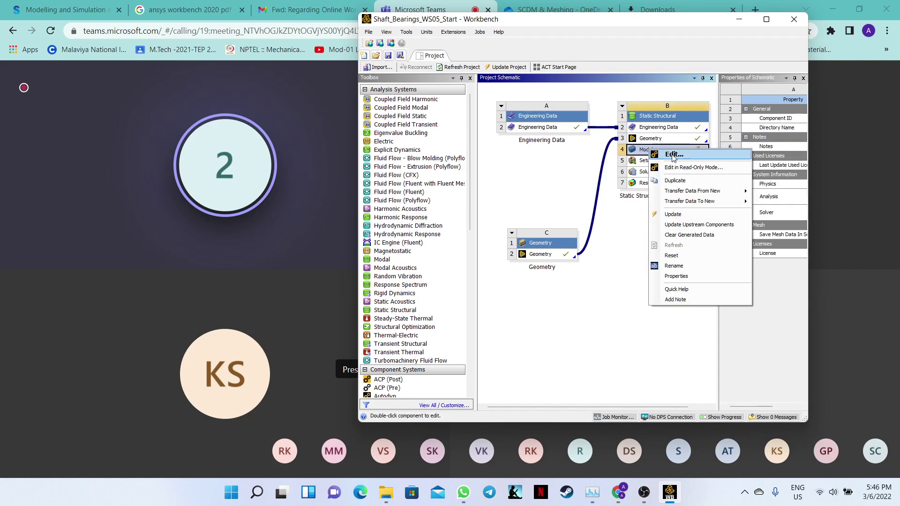
left_click(673, 154)
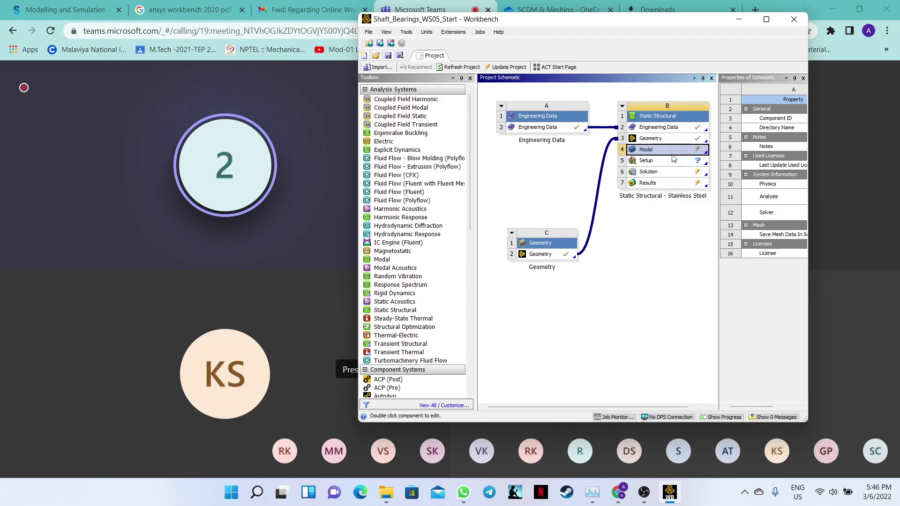
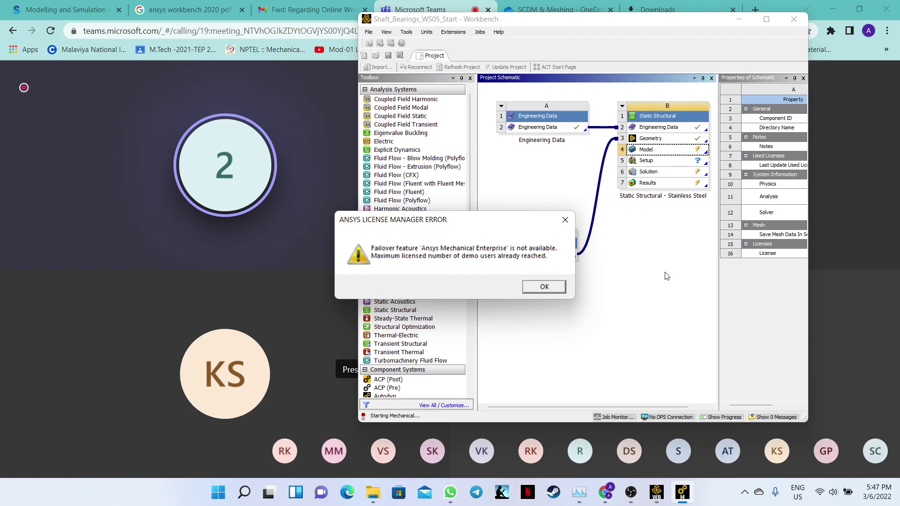
key("Return")
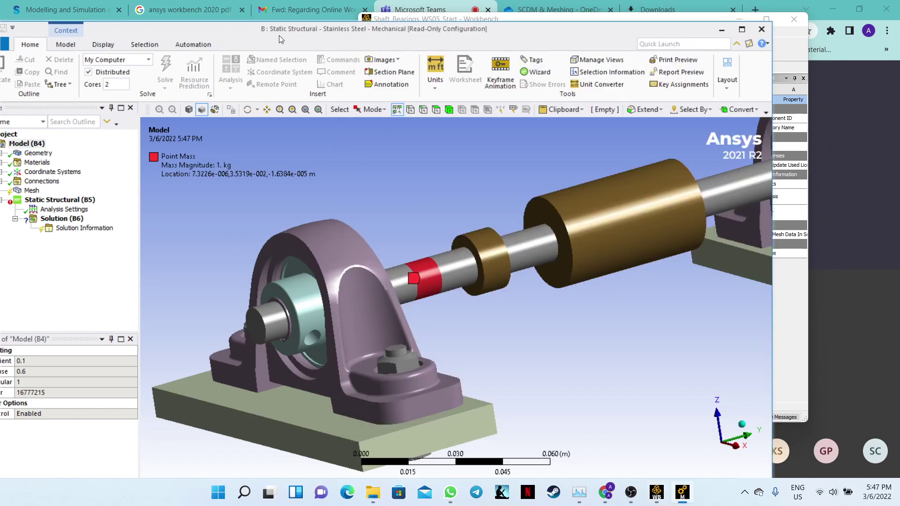
left_click_drag(279, 36, 380, 24)
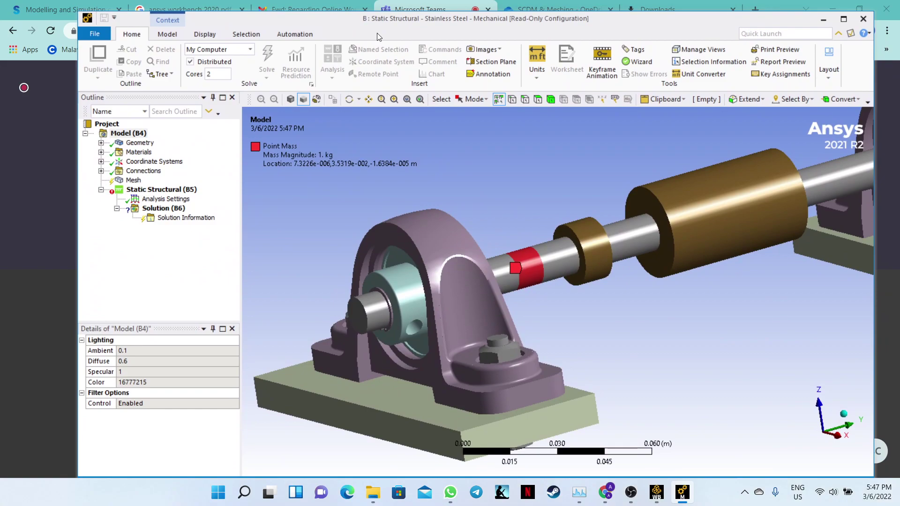
- View the Mesh and Geometry details, check the instructor's shared screen in the Teams meeting and return to Mechanical
left_click(134, 181)
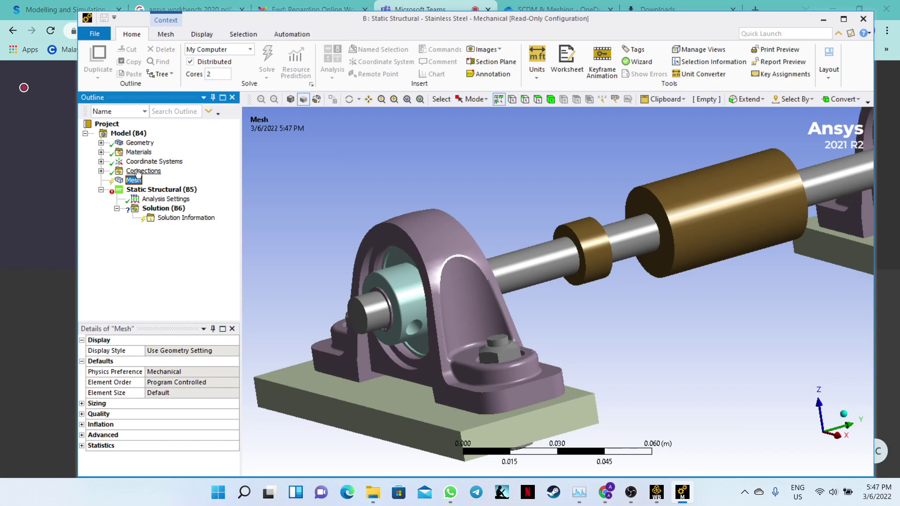
left_click(138, 143)
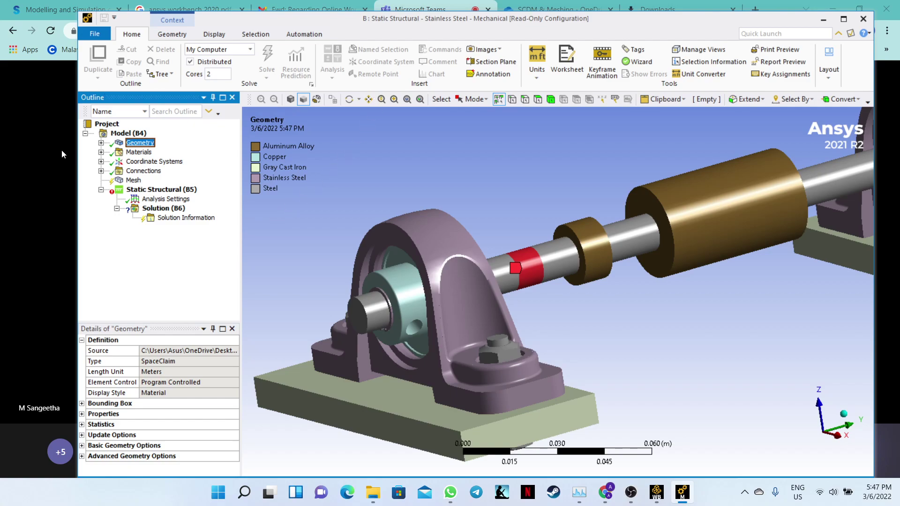
left_click(64, 219)
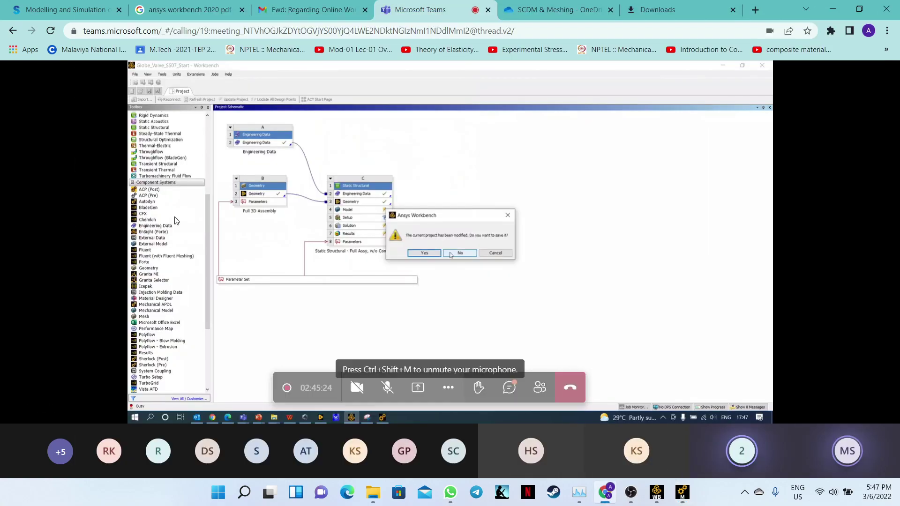
mouse_move(682, 492)
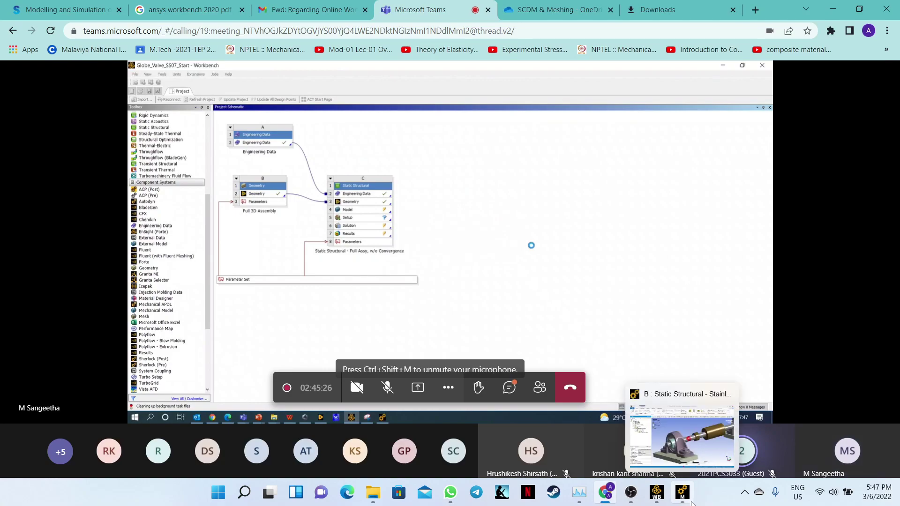
left_click(703, 457)
left_click(694, 446)
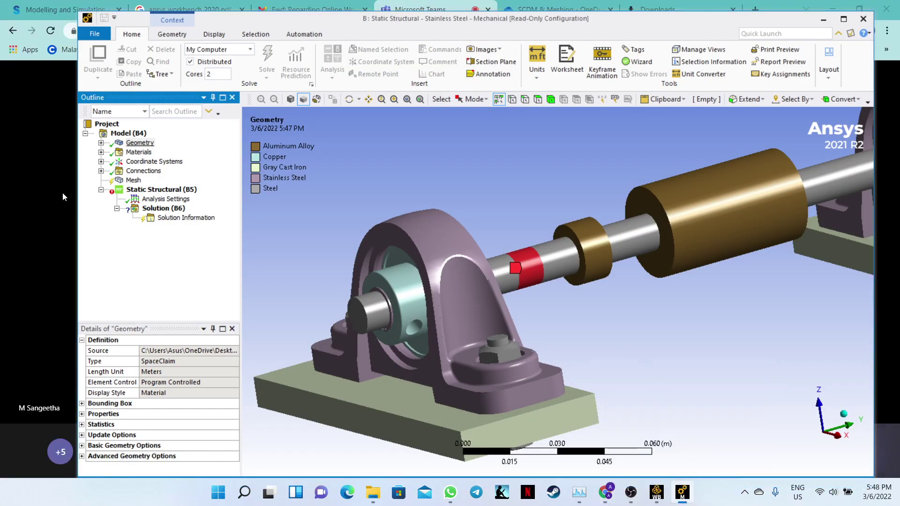
- Switch to the Teams meeting, show its chat and copy the address of the forms.gle link shared there
left_click(50, 207)
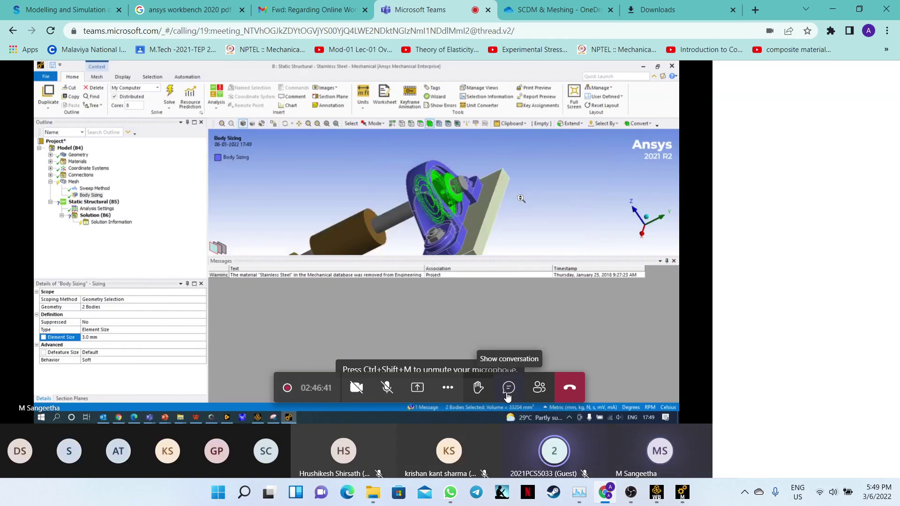
left_click(508, 391)
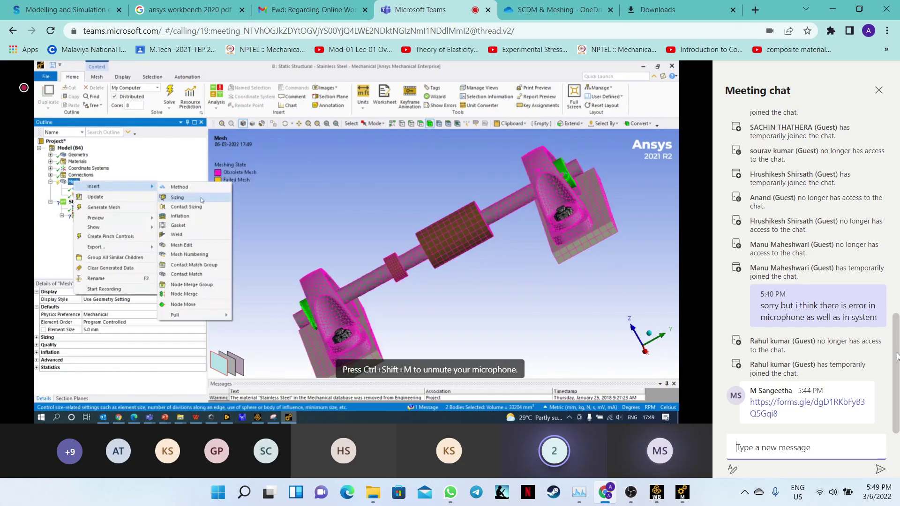
left_click_drag(897, 356, 899, 439)
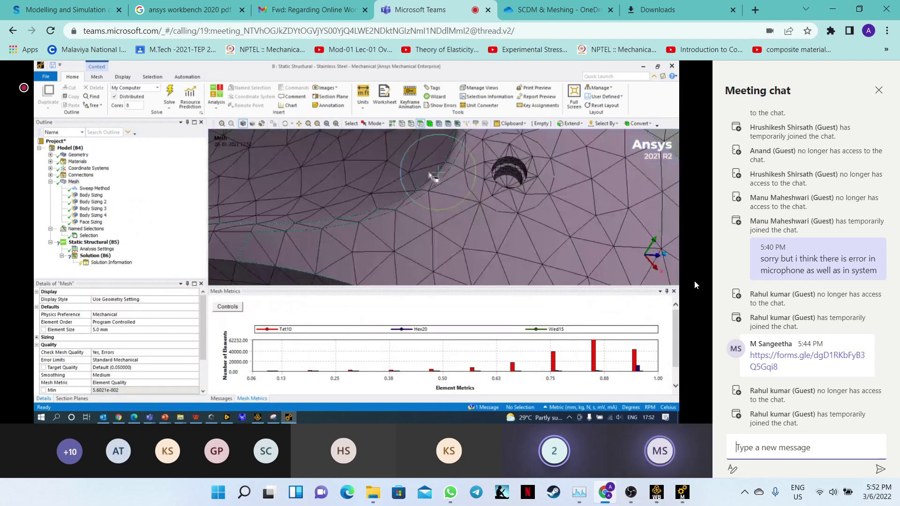
right_click(800, 360)
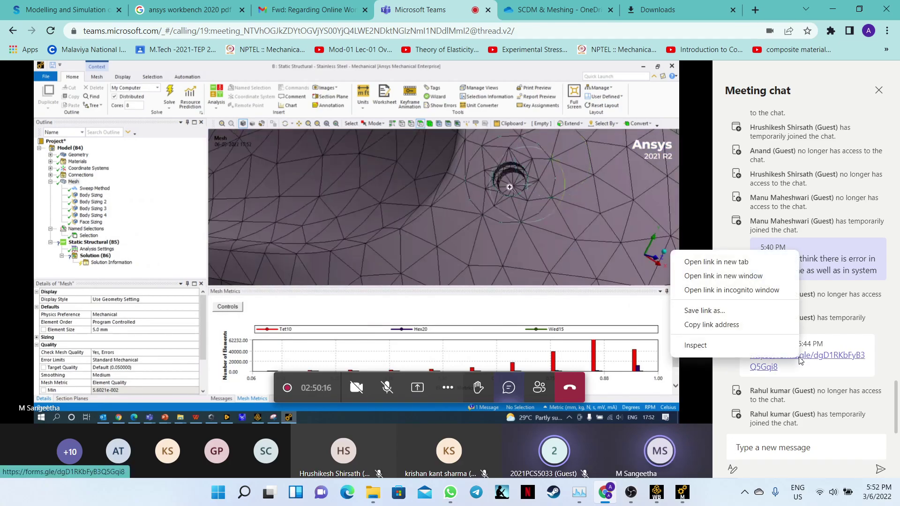
left_click(780, 325)
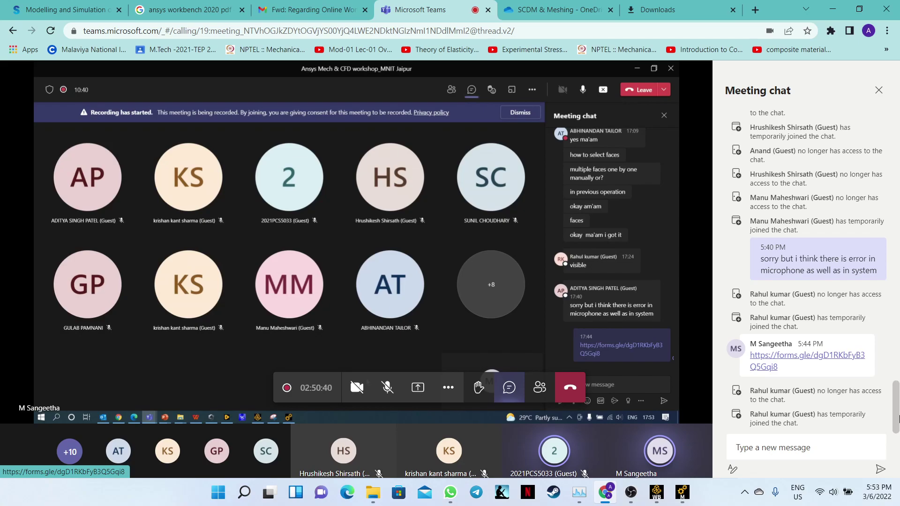
- Switch back to Mechanical, select the Mesh object and look through the objects that can be inserted
left_click(683, 493)
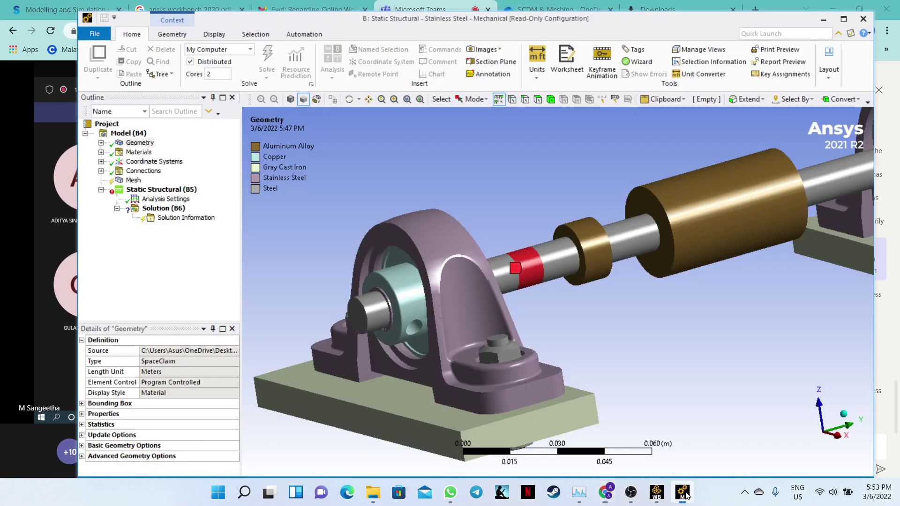
left_click(219, 261)
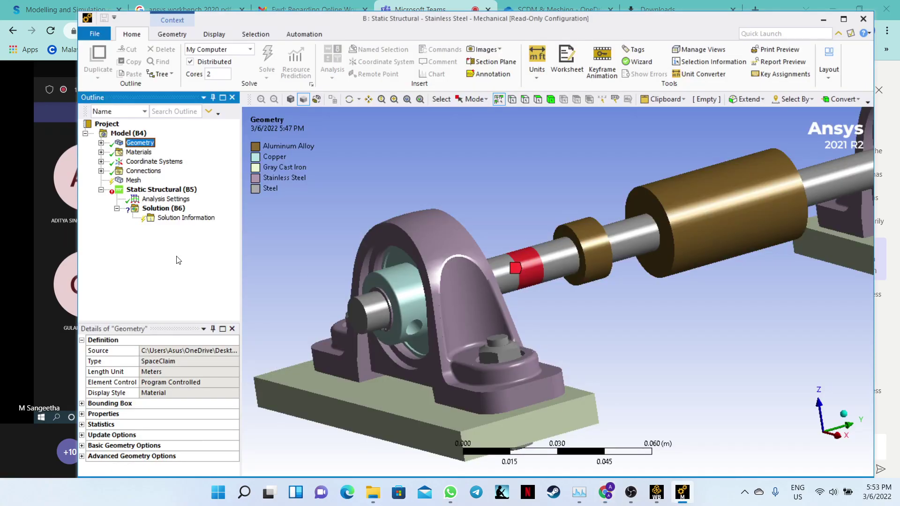
left_click(128, 182)
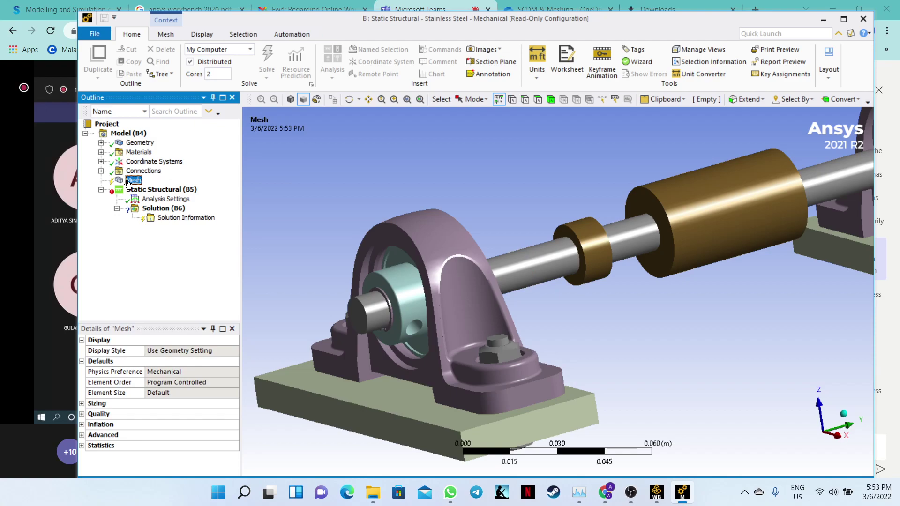
left_click(165, 35)
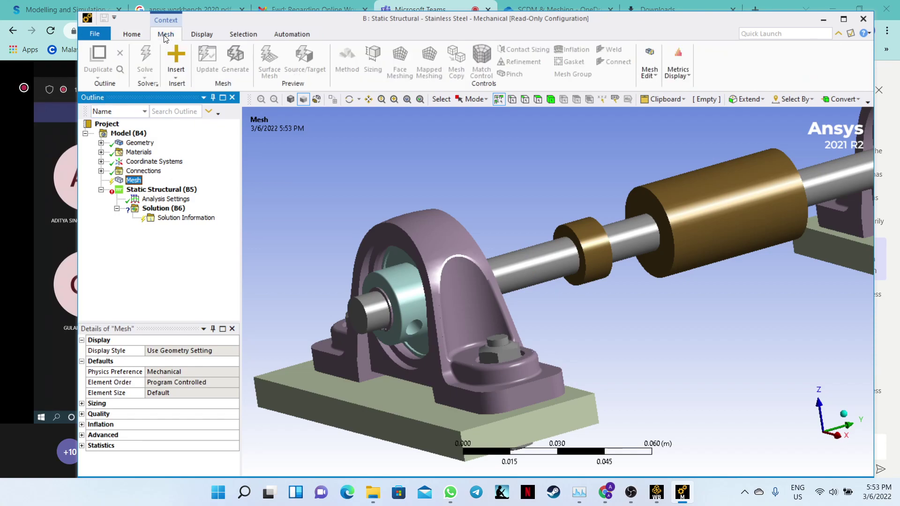
left_click(175, 73)
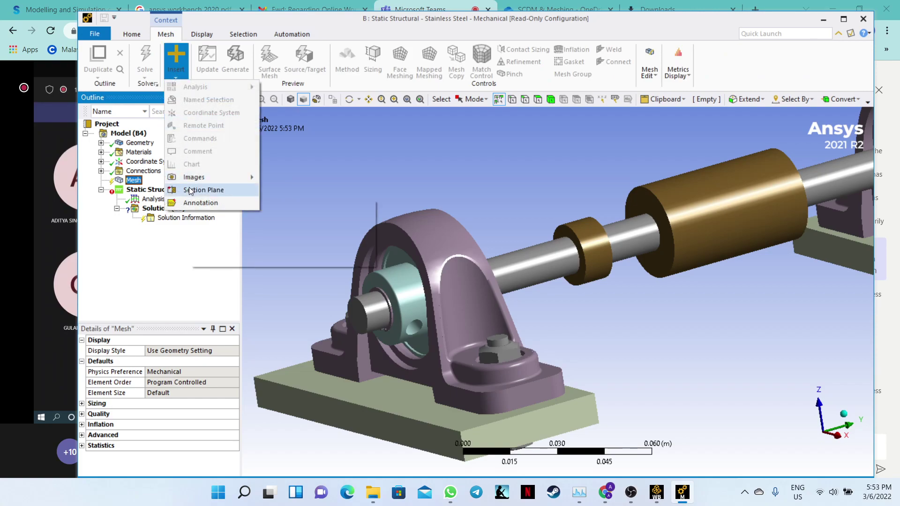
left_click(190, 258)
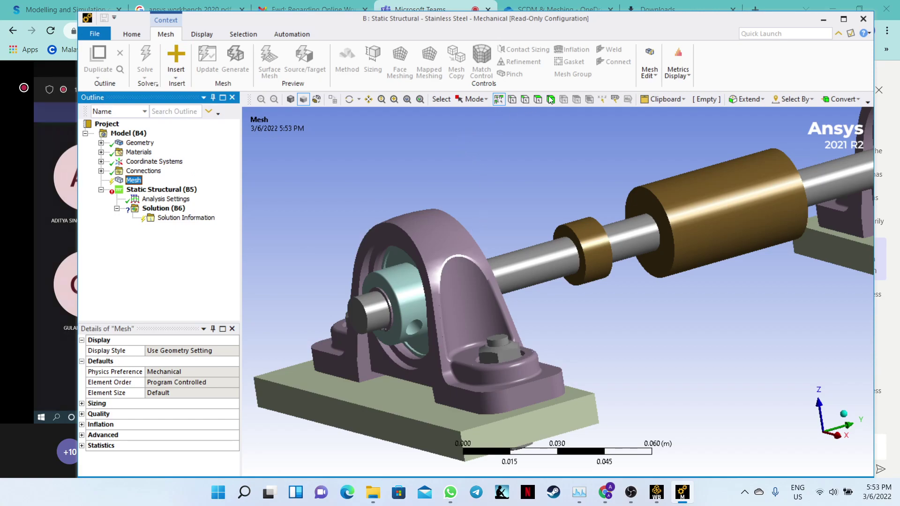
- Turn on body selection, pick the bearing body inside the near housing and select the Mesh object again
left_click(551, 99)
left_click(455, 238)
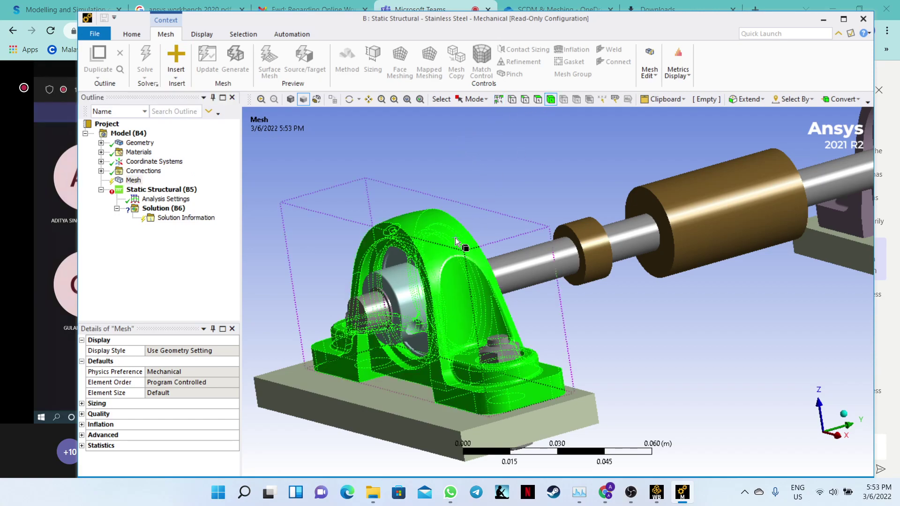
left_click(401, 278)
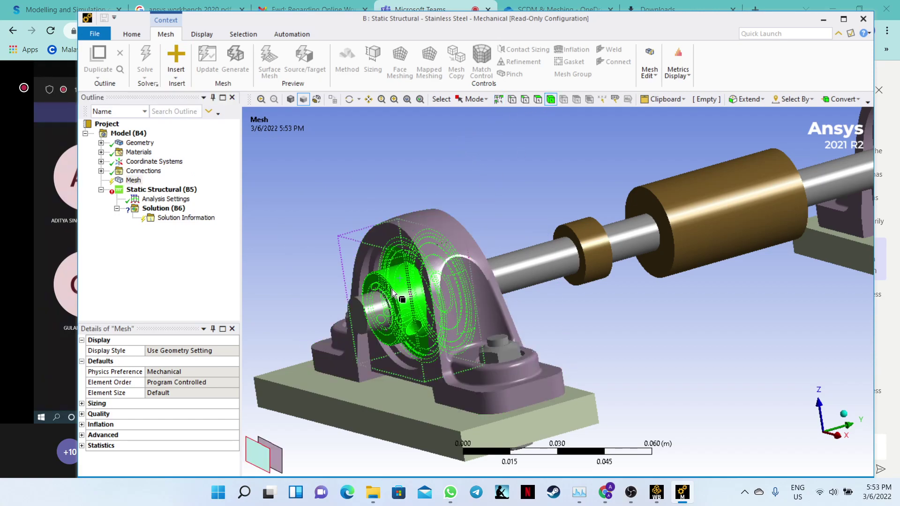
left_click(134, 181)
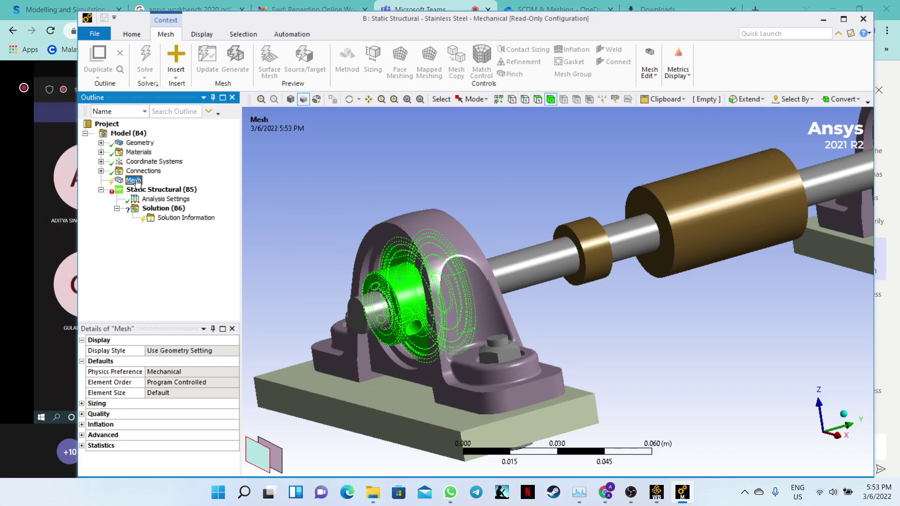
- Expand the Connections, Coordinate Systems, Materials and Geometry branches and examine the two Shafts1 bodies listed just before Point Mass
left_click(101, 171)
left_click(101, 161)
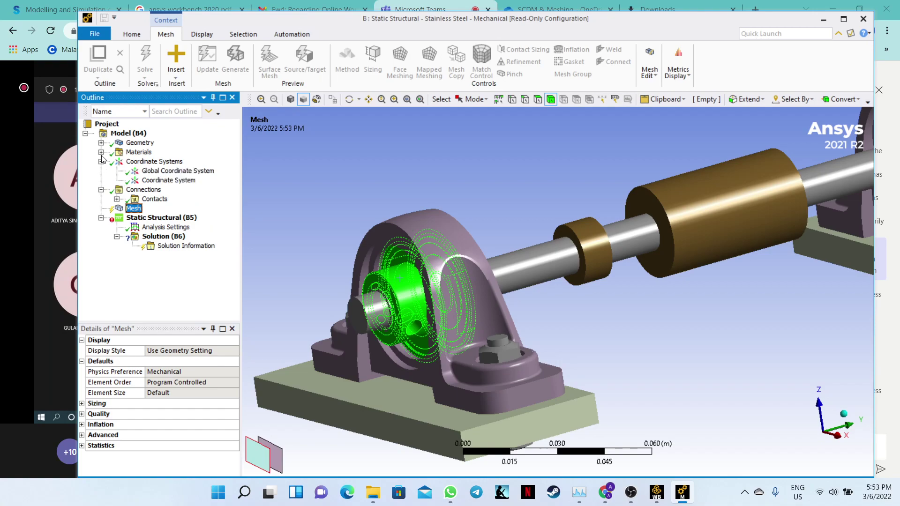
left_click(101, 152)
left_click(101, 143)
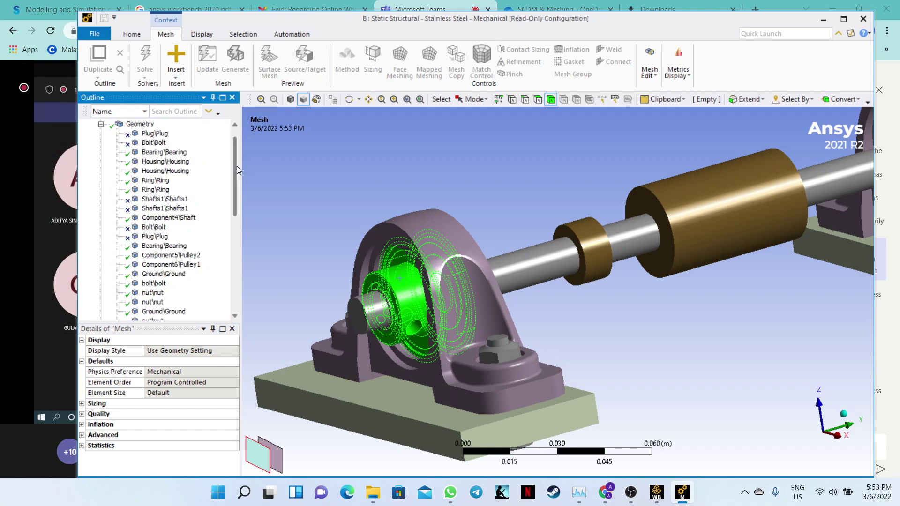
left_click_drag(237, 166, 236, 227)
left_click(166, 209)
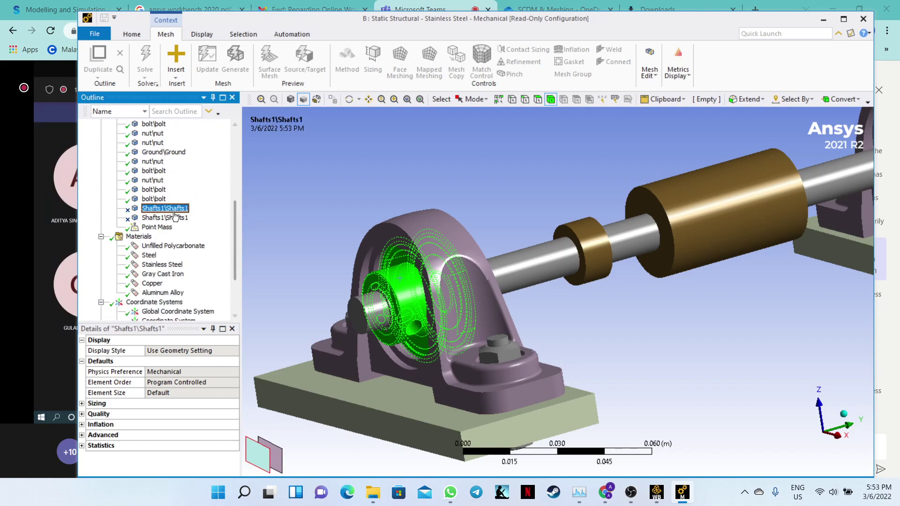
left_click(174, 219)
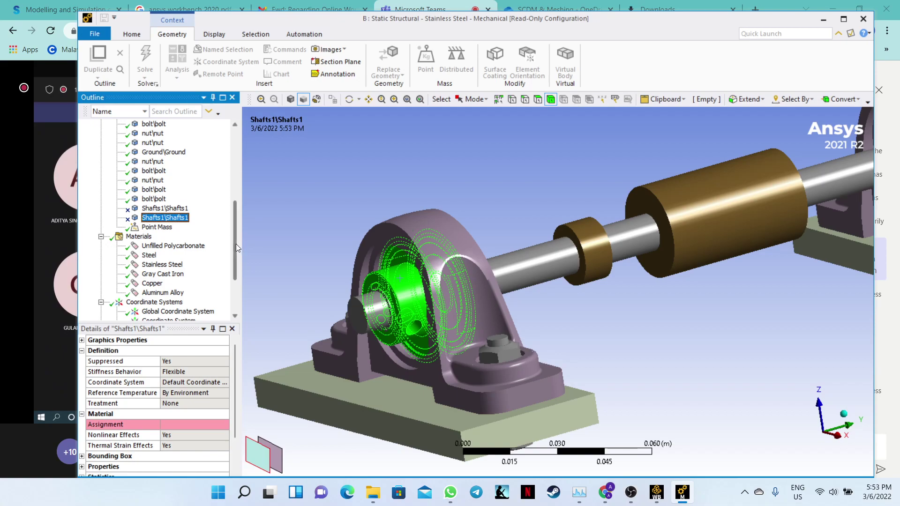
left_click_drag(236, 244, 238, 292)
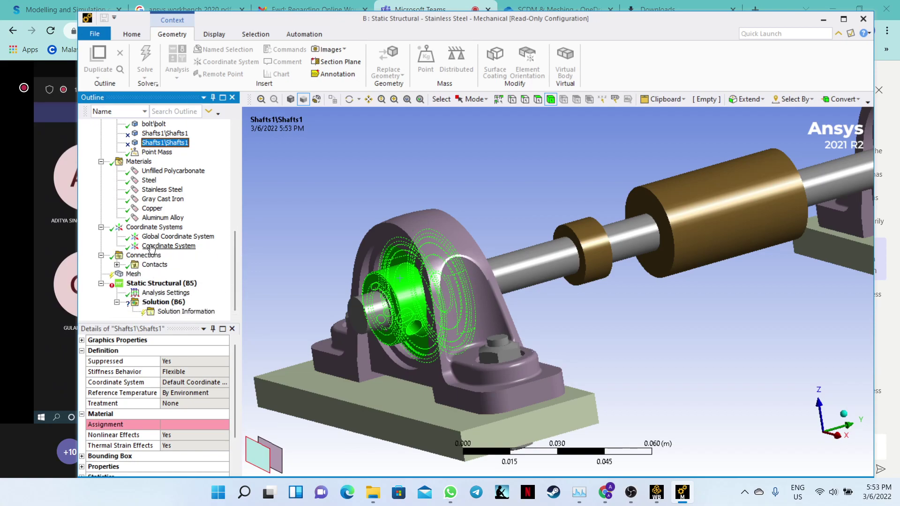
left_click_drag(235, 257, 239, 223)
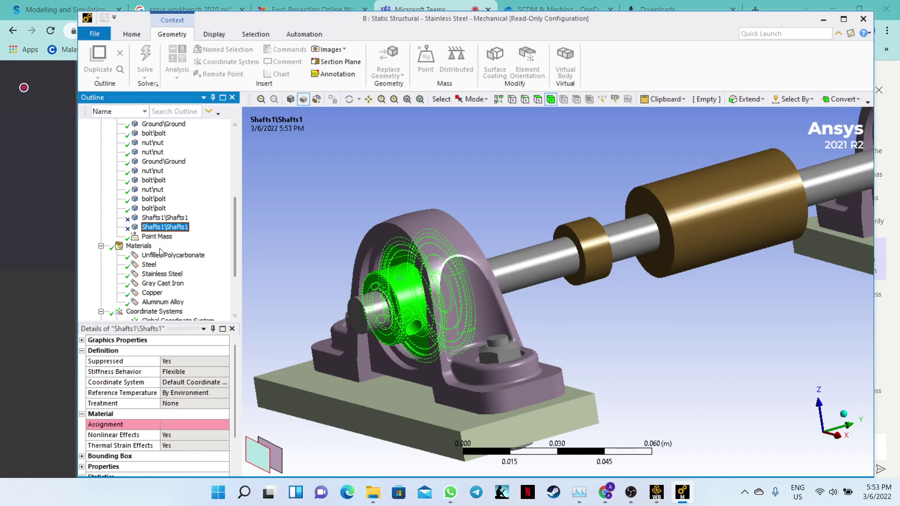
- Collapse the Materials, Coordinate Systems, Connections, Static Structural and Geometry branches in the Outline
scroll(236, 267, "down", 1)
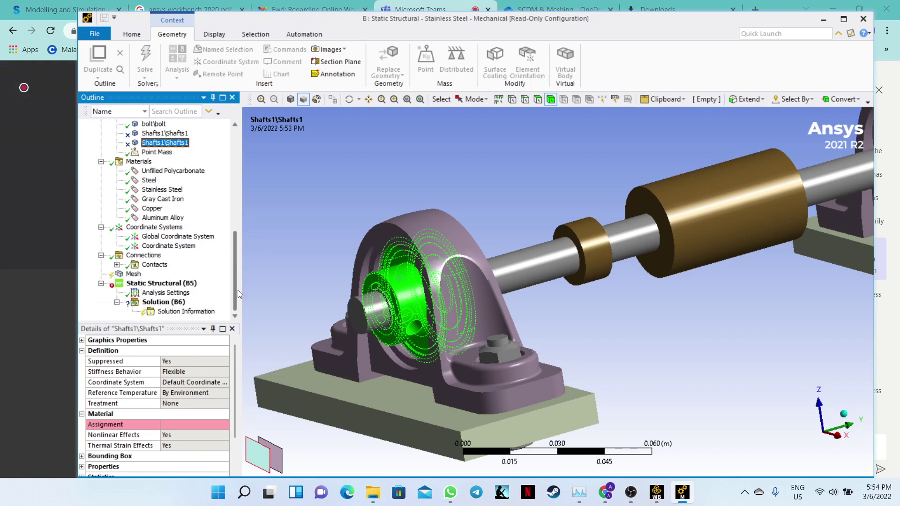
left_click(101, 162)
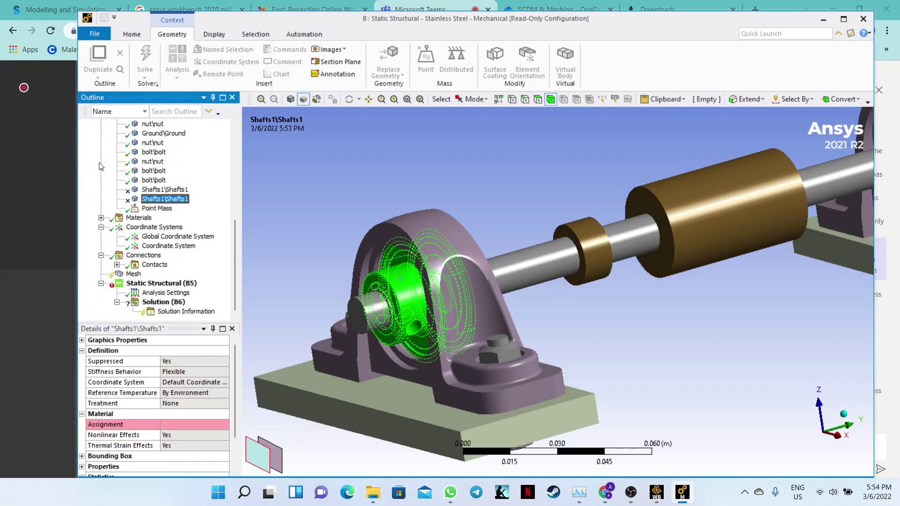
left_click(101, 227)
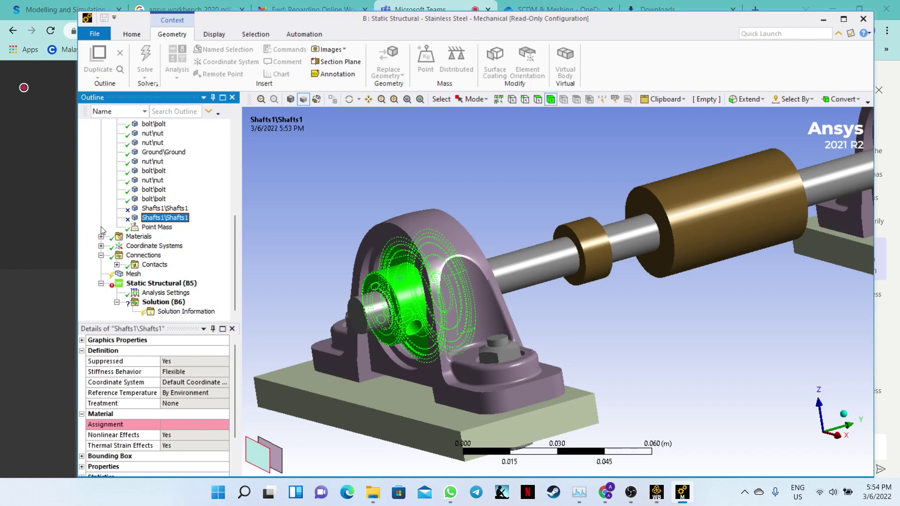
left_click(101, 256)
left_click(101, 283)
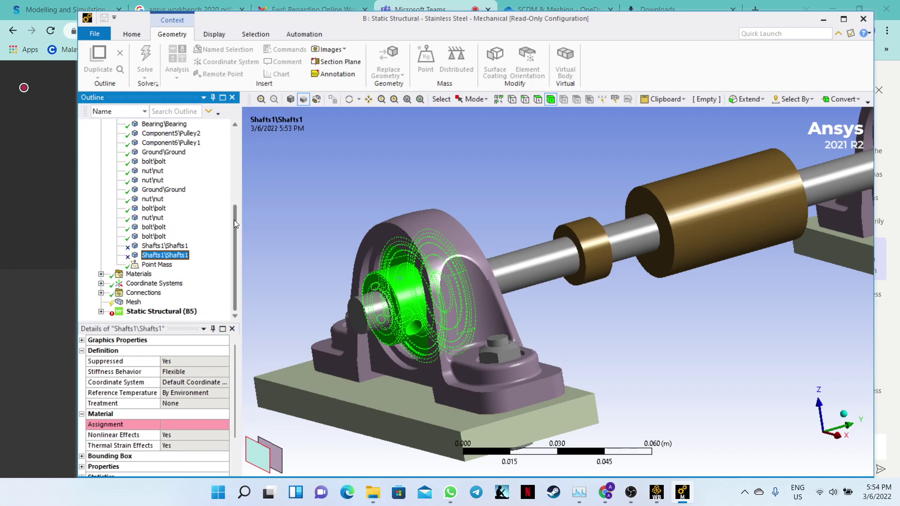
scroll(123, 164, "up", 5)
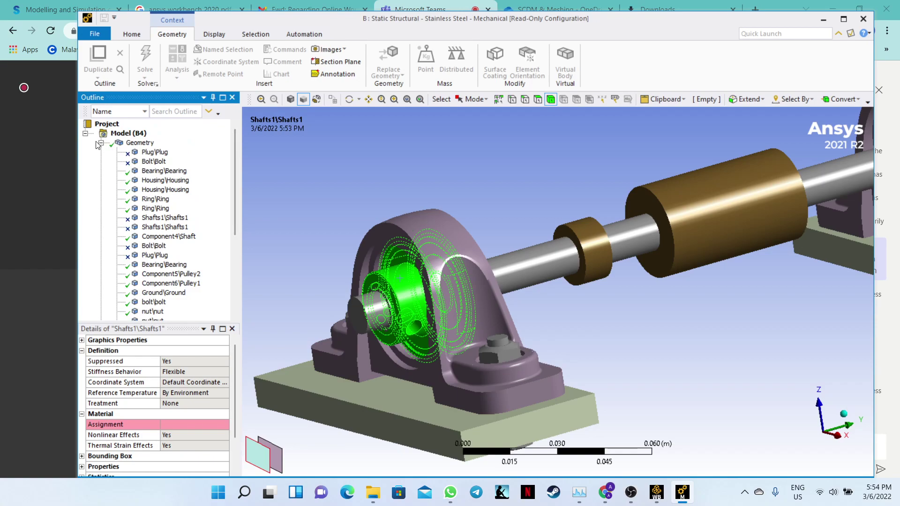
left_click(101, 142)
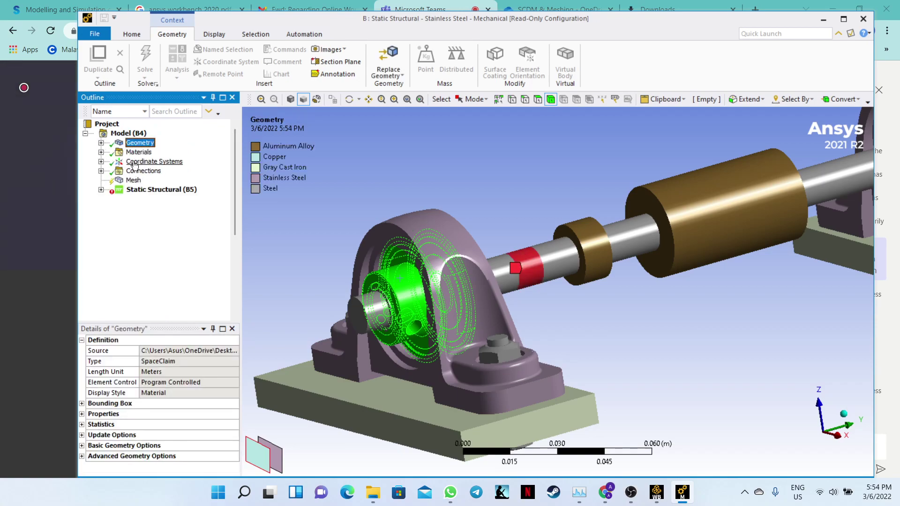
- Select the Mesh object and look through the display and meshing commands available for it
left_click(133, 180)
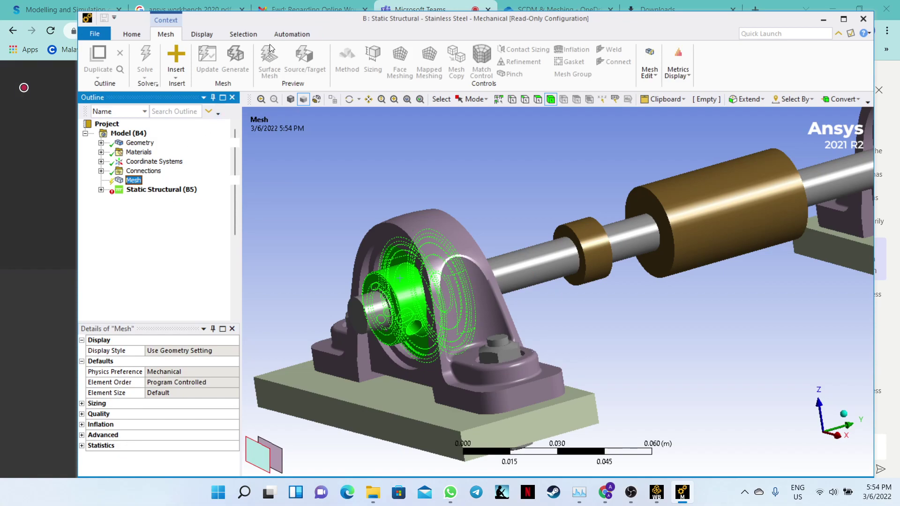
left_click(205, 38)
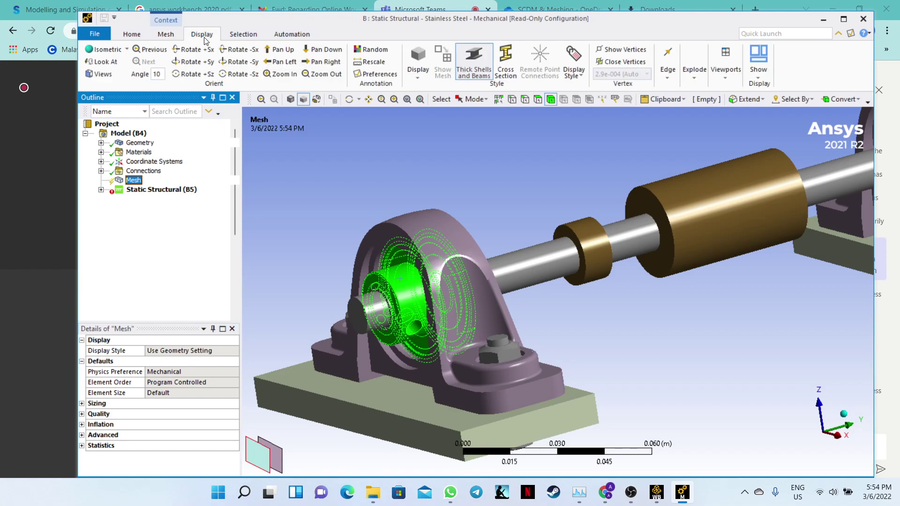
left_click(176, 40)
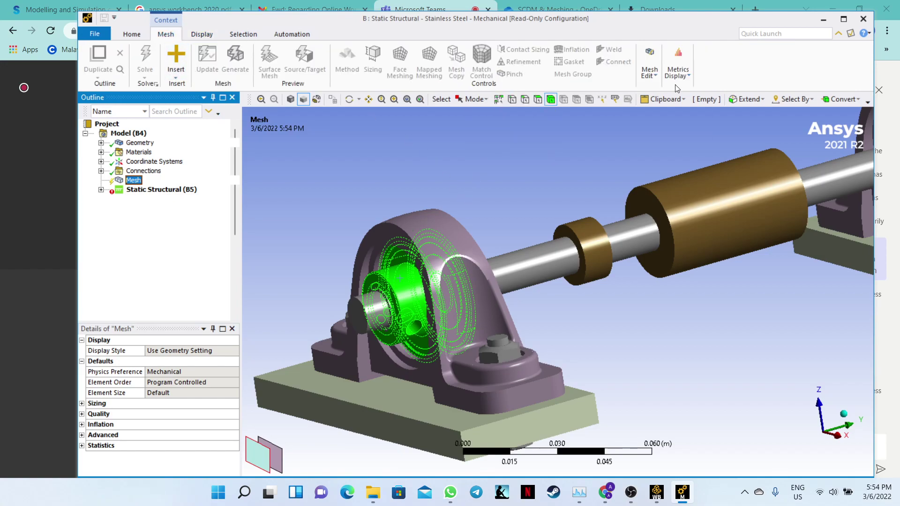
- Close Mechanical, switch to Workbench and try to open the Model cell of the Stainless Steel static structural system again
left_click(863, 21)
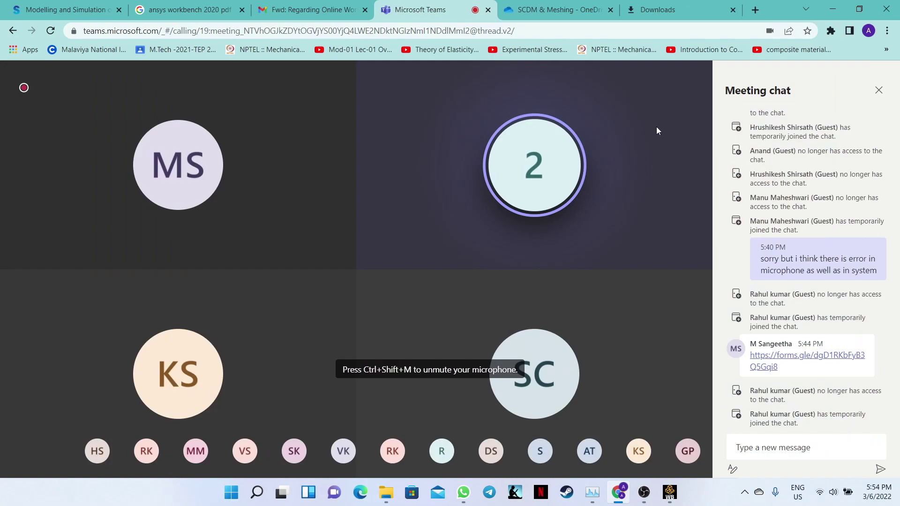
left_click(669, 490)
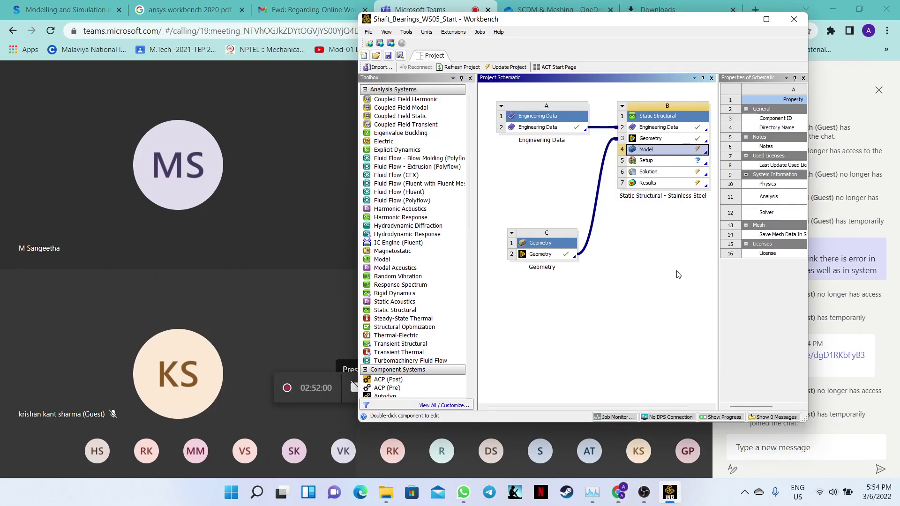
double_click(683, 153)
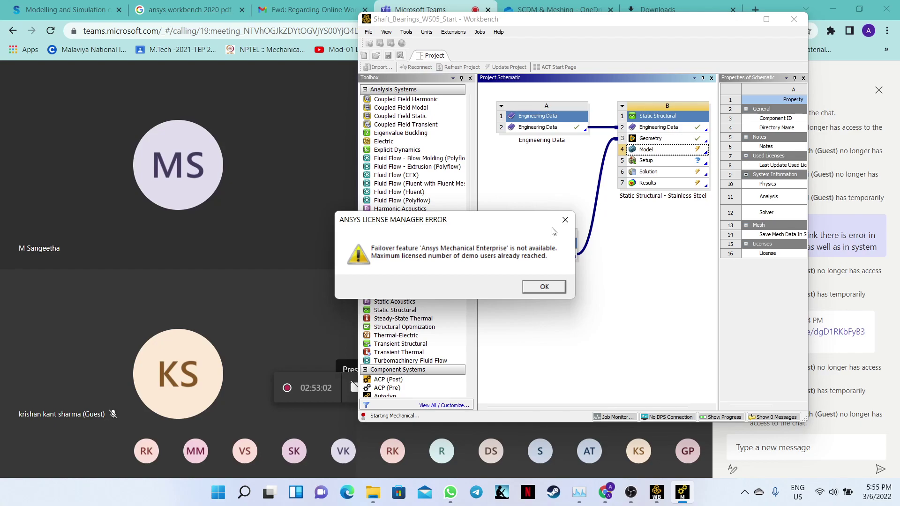
left_click(565, 222)
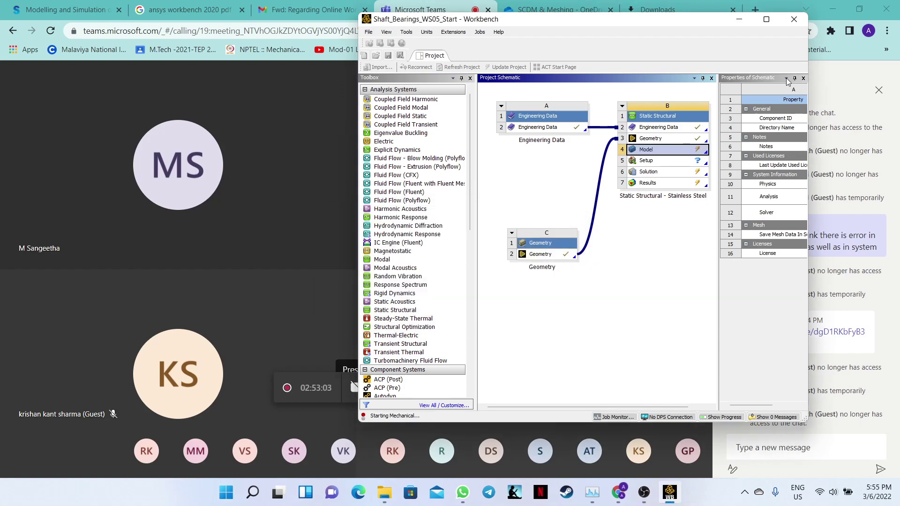
- Try twice to close the Shaft_Bearings_WS05_Start project in Workbench, dismissing each message
left_click(795, 20)
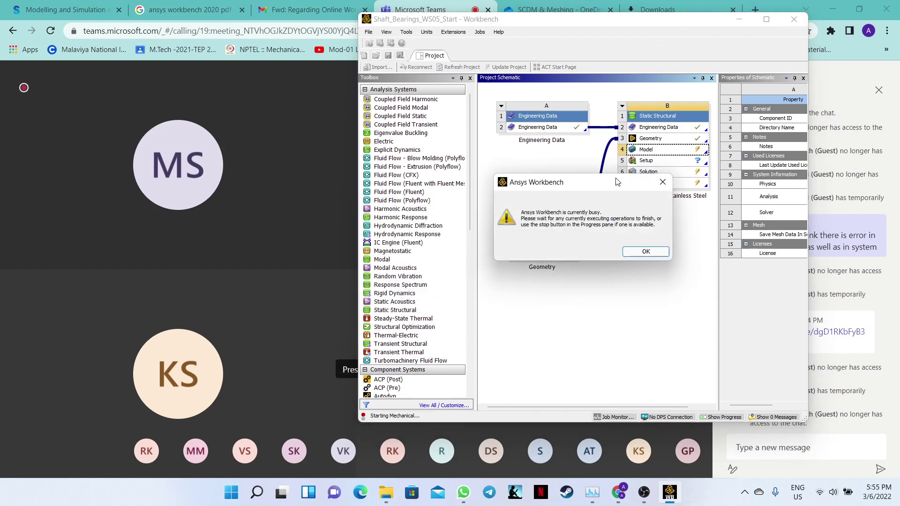
left_click(640, 251)
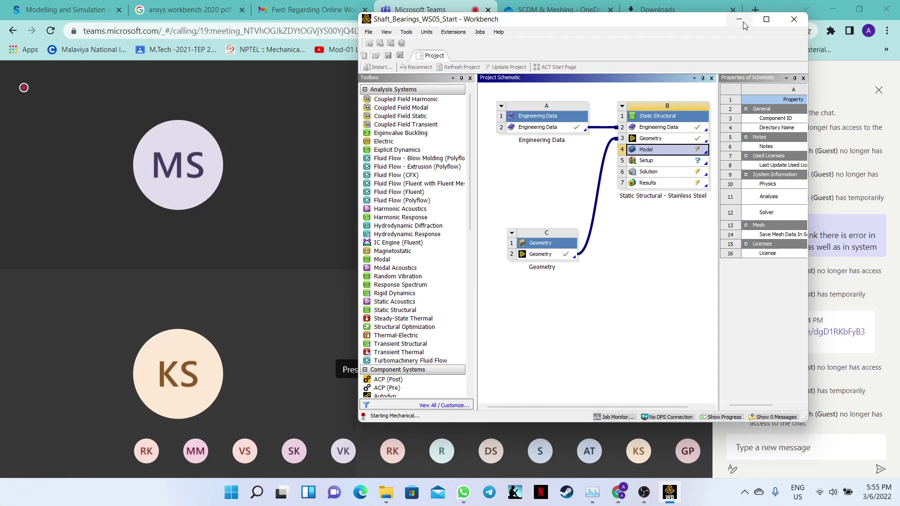
left_click(792, 22)
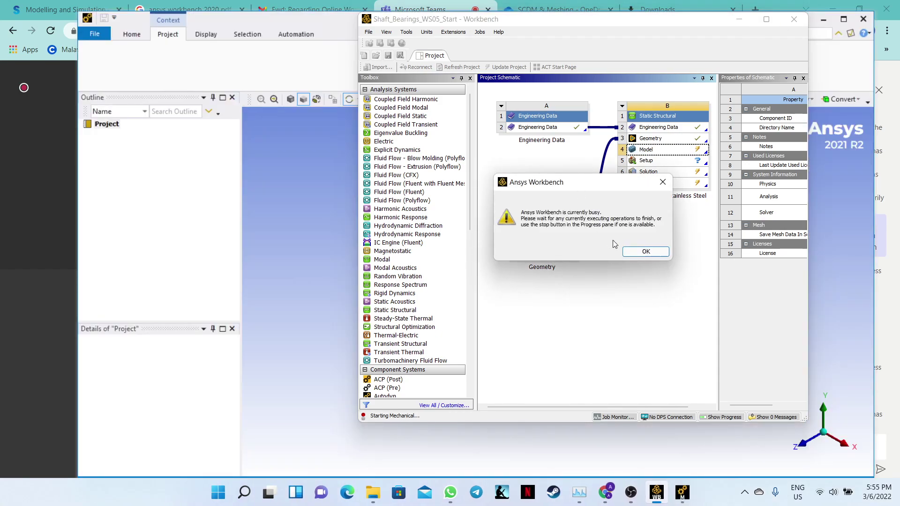
left_click(633, 252)
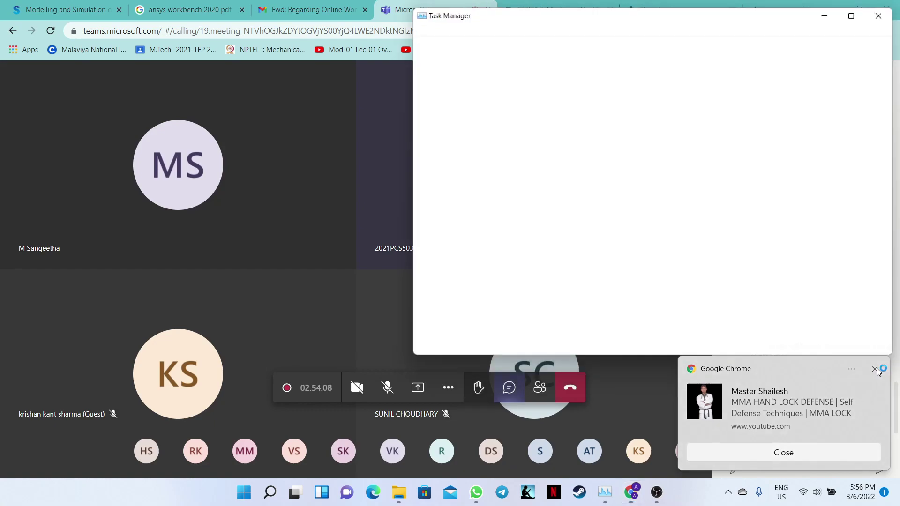
- Dismiss the browser notification, switch to Task Manager and look through the running processes for Ansys ones, selecting Ansys Common Licensing, and close it
left_click(874, 369)
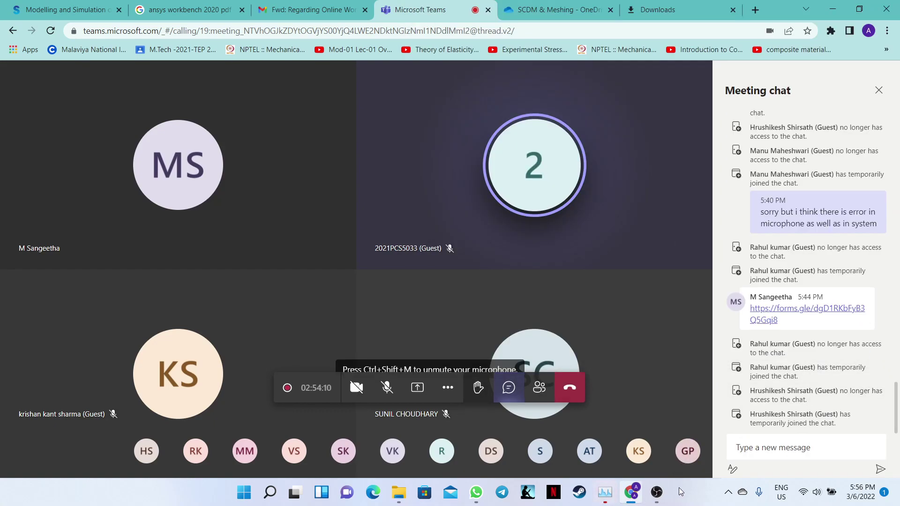
left_click(604, 492)
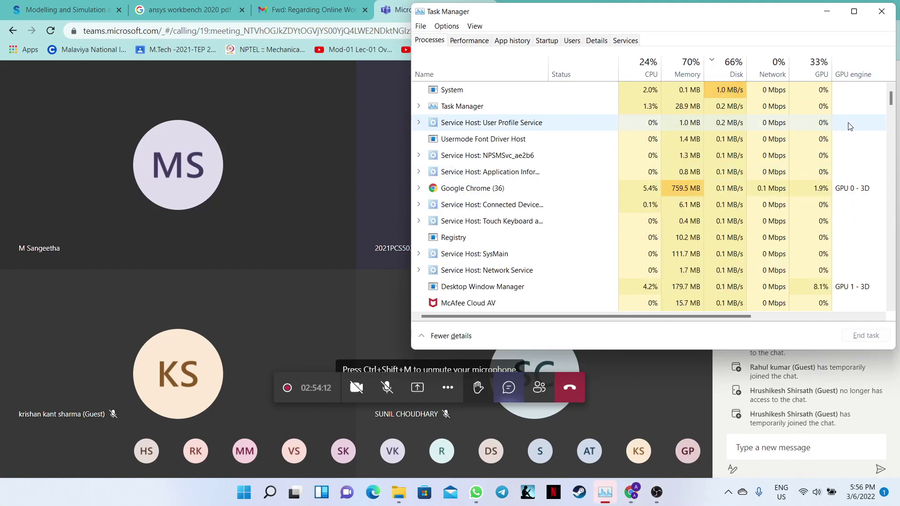
left_click_drag(895, 101, 894, 130)
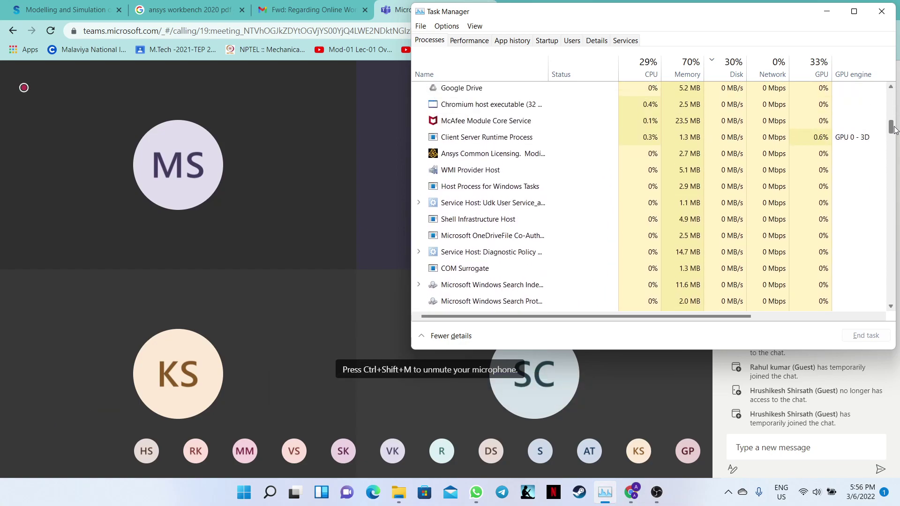
left_click(502, 159)
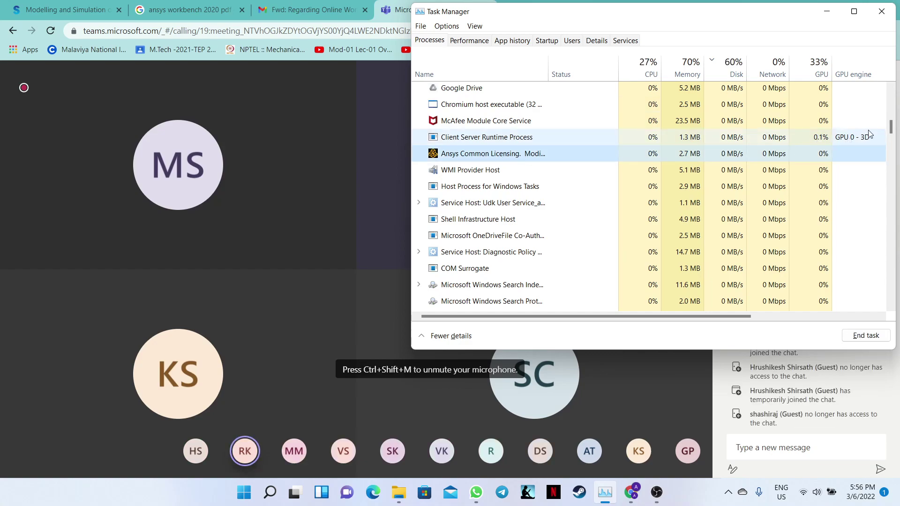
left_click_drag(891, 127, 897, 277)
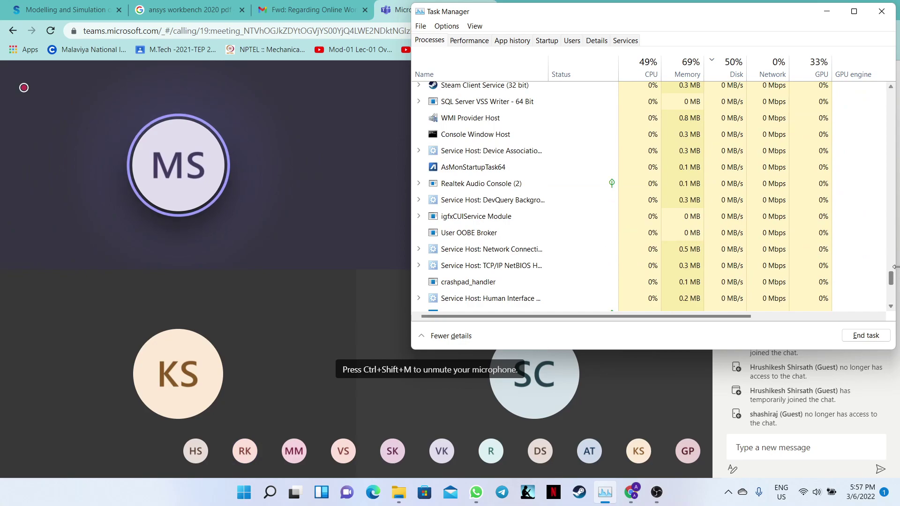
left_click(884, 10)
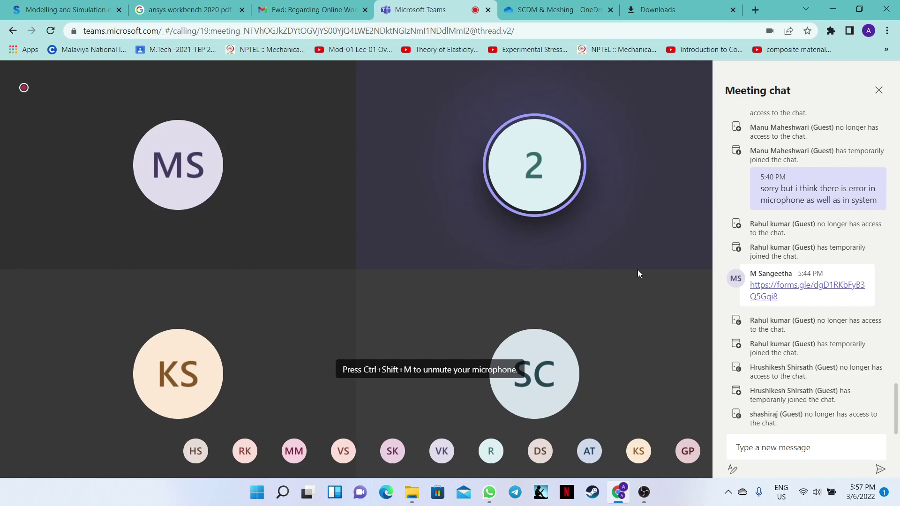
- Search Windows for "ansys license manager" and open the video result on installing it on Windows
left_click(253, 500)
type("ansys")
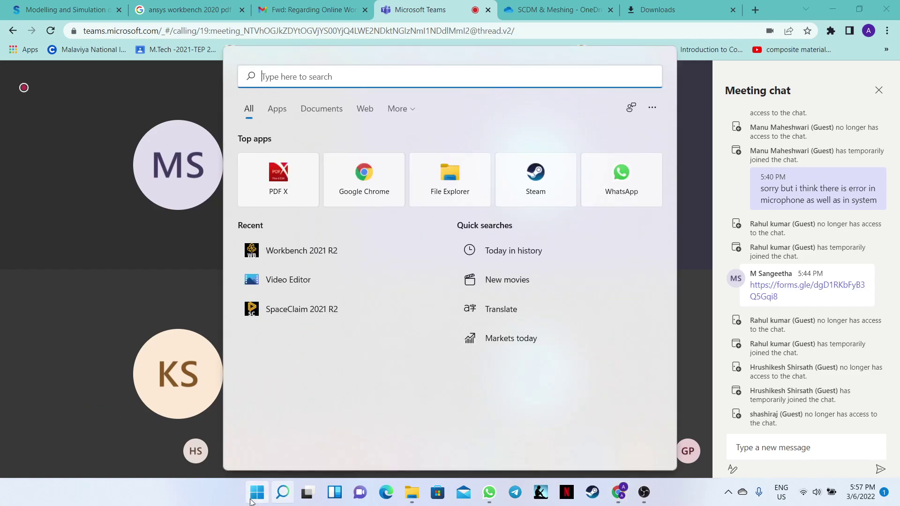
type("ans")
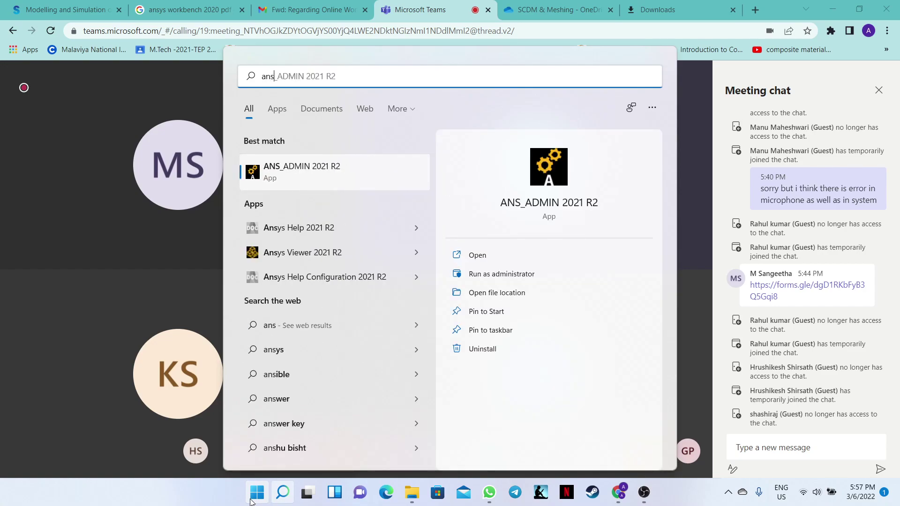
type("ys lic")
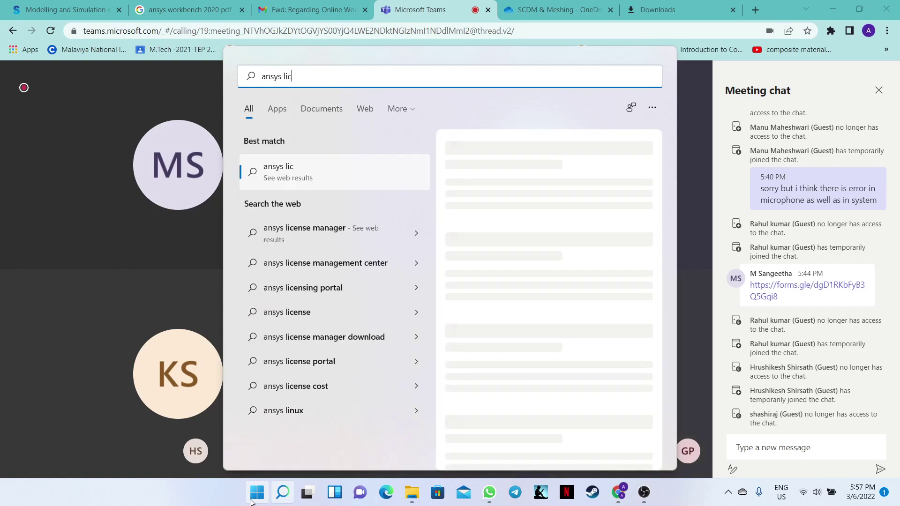
type("e")
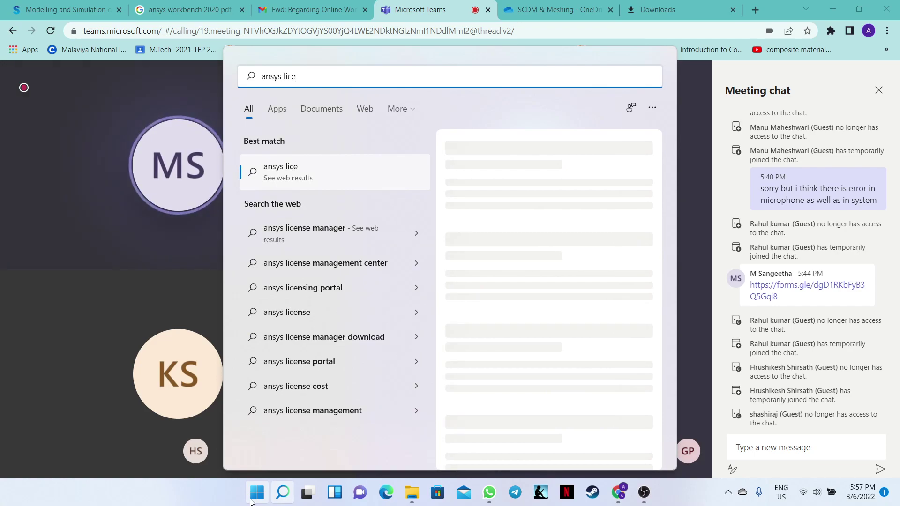
type("ns")
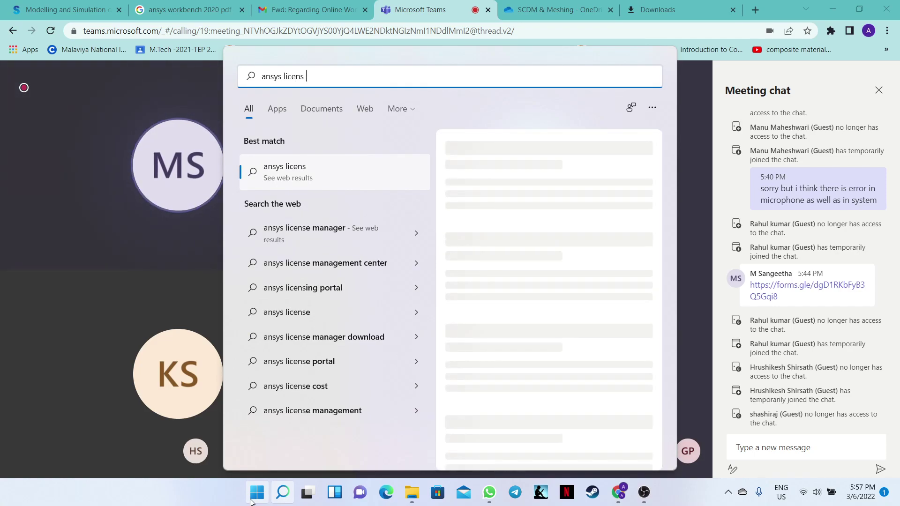
type("e")
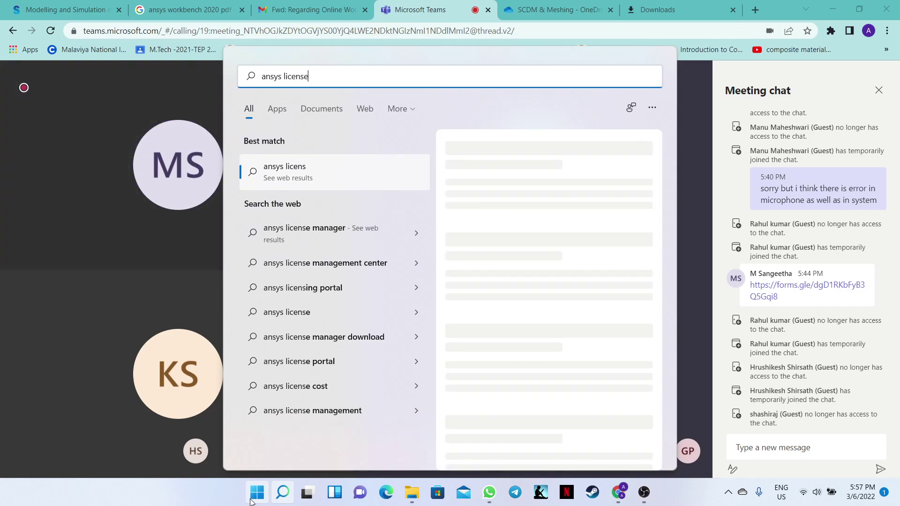
type(" mana")
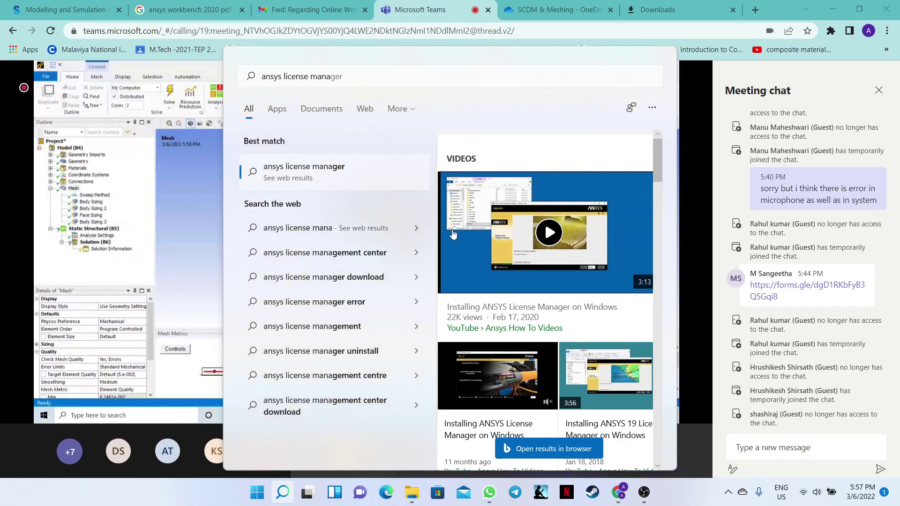
left_click(452, 232)
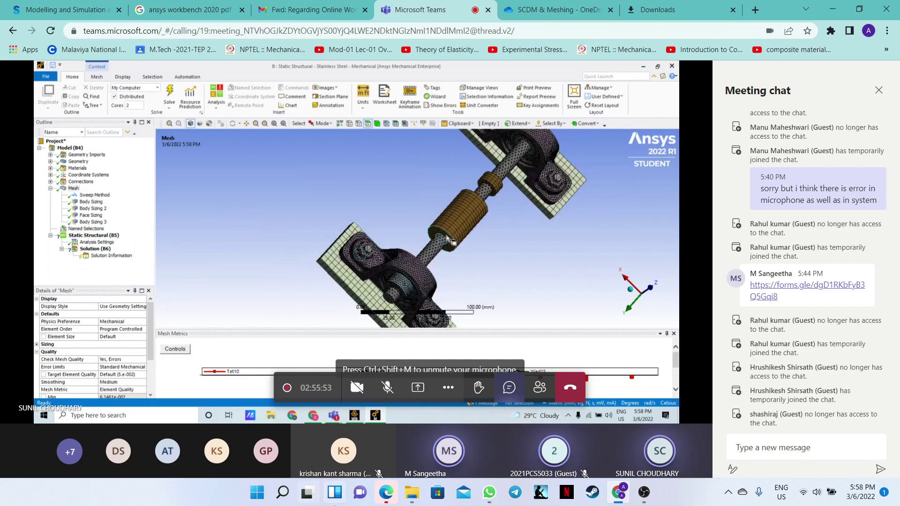
left_click(259, 494)
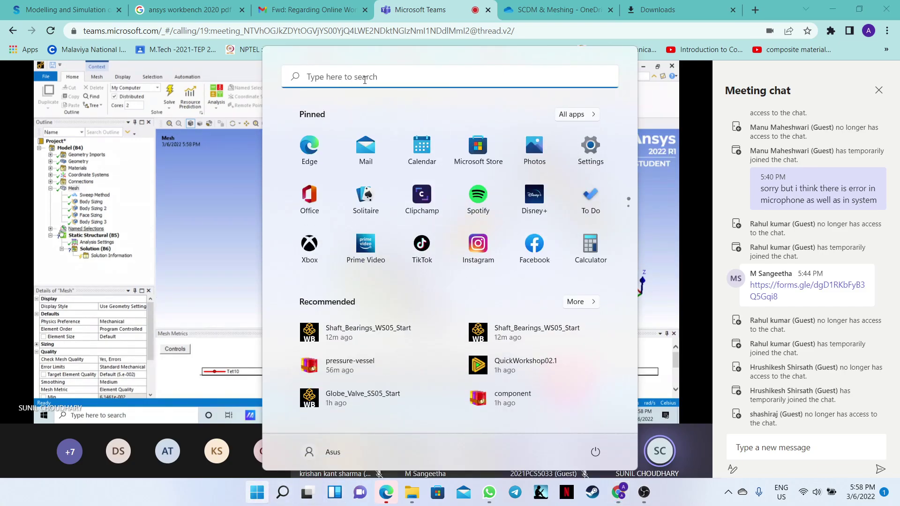
left_click(365, 78)
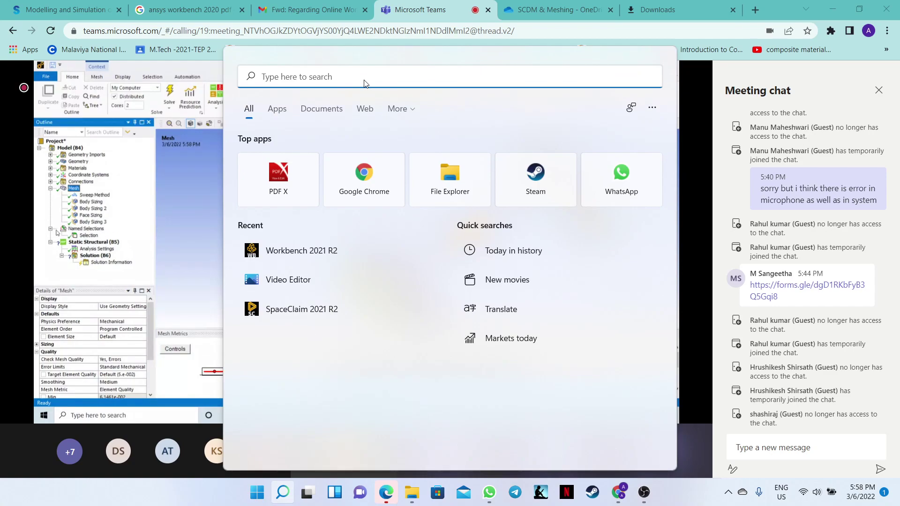
type("un")
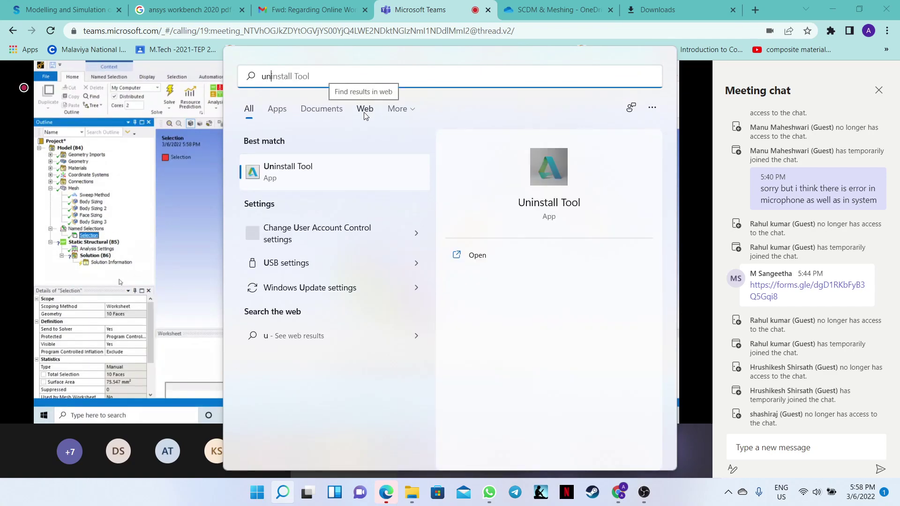
type("in")
key("BackSpace")
key("BackSpace")
key("BackSpace")
key("BackSpace")
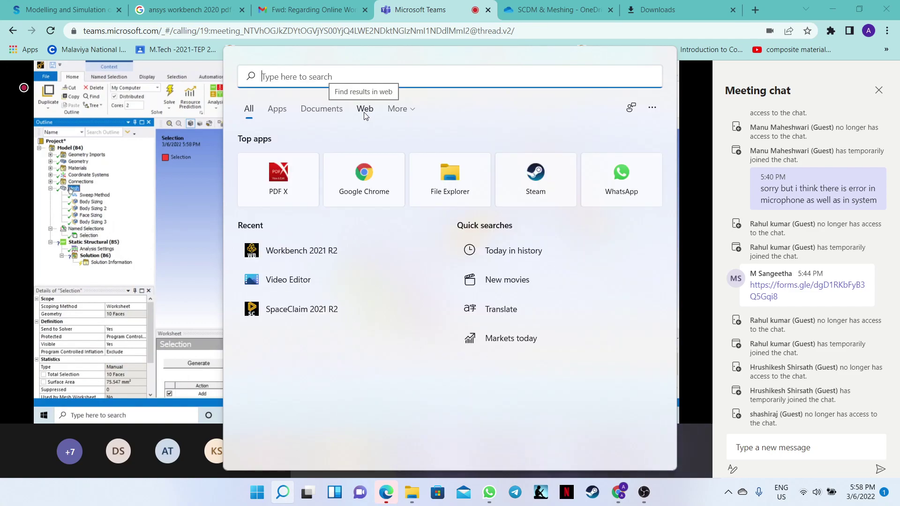
- Search Windows for "ansys", clear the query and close the search
type("ansys")
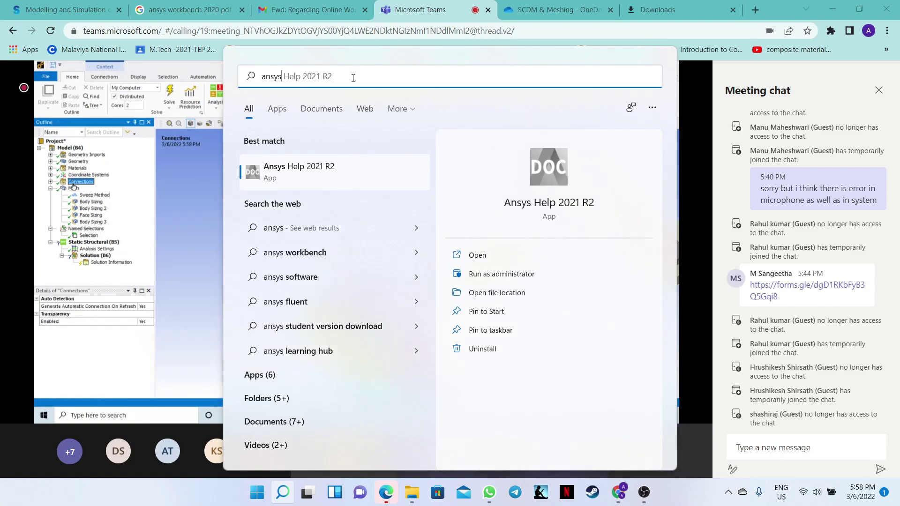
key("BackSpace")
key("BackSpace")
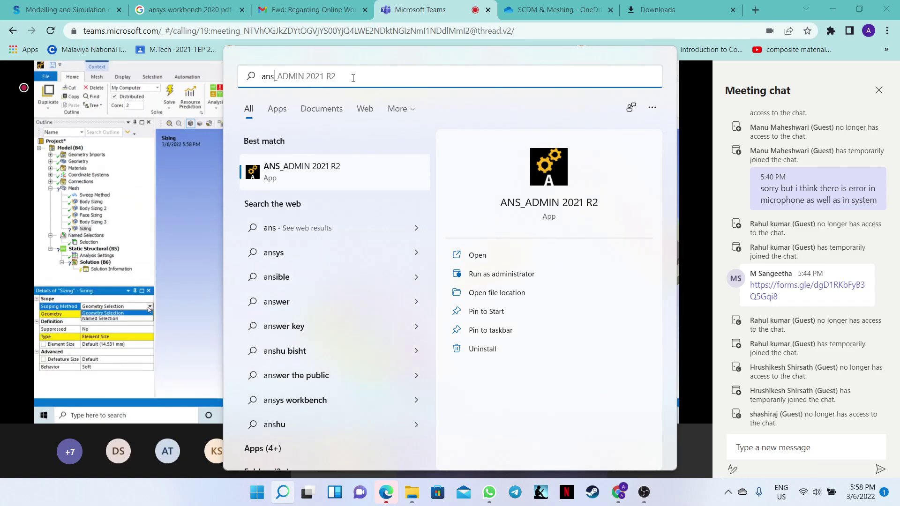
key("BackSpace")
key("BackSpace")
key("BackSpace")
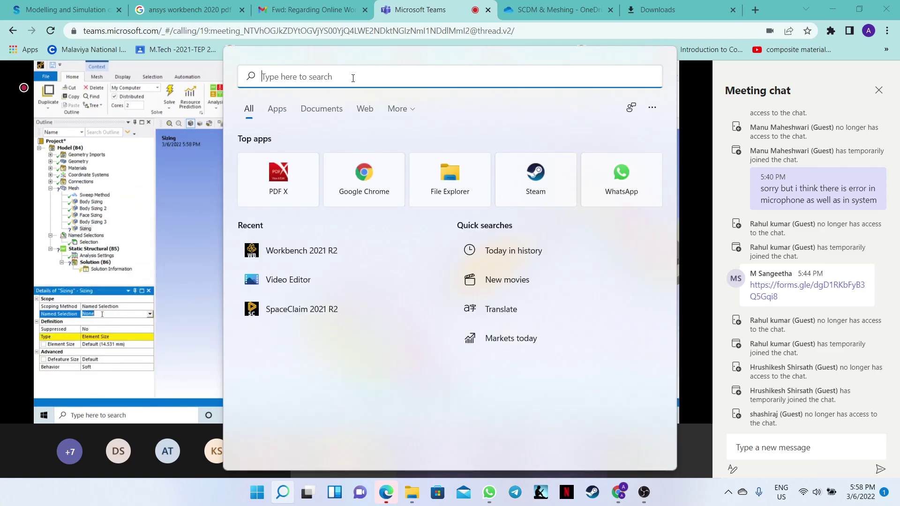
left_click(207, 478)
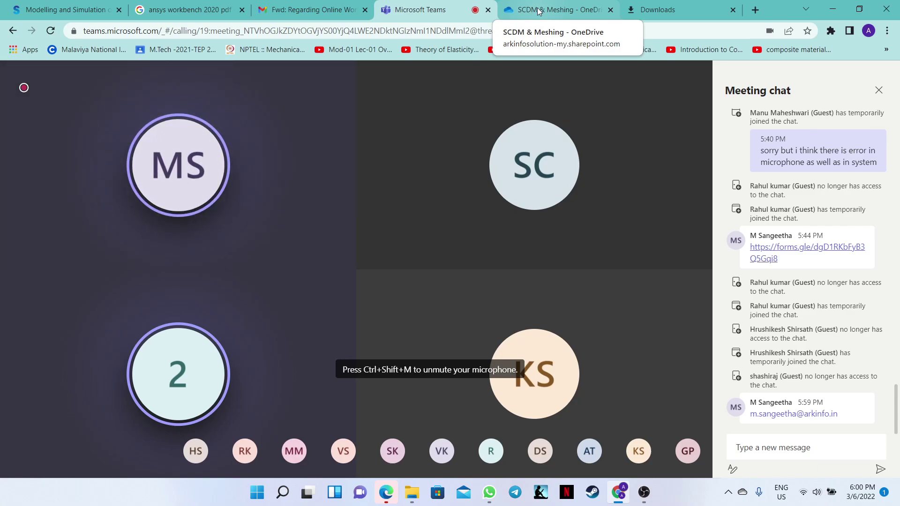
- Check the browser's Downloads page and the shared SCDM & Meshing folder, and return to the Teams meeting
left_click(650, 11)
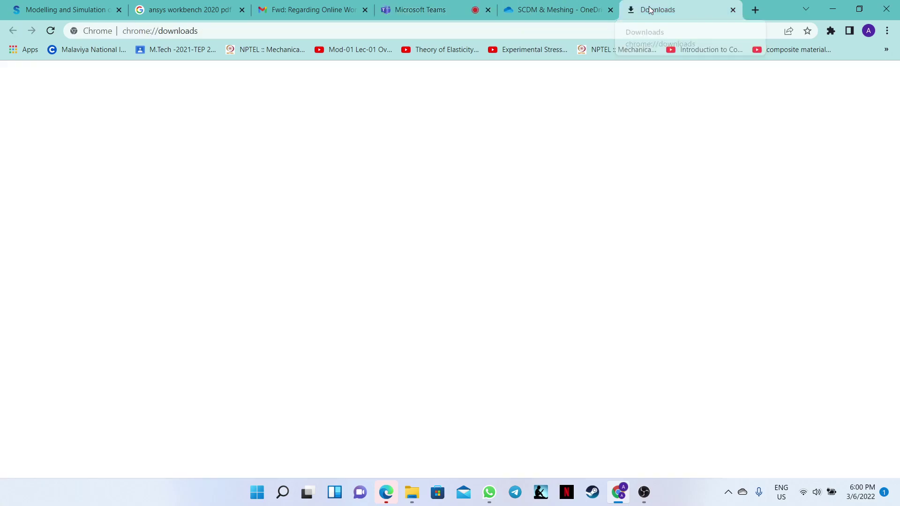
left_click(572, 8)
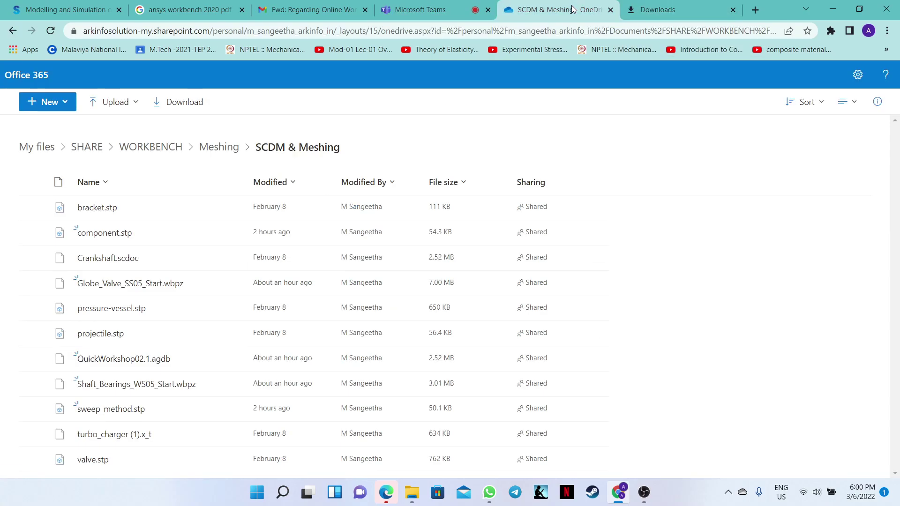
left_click(443, 7)
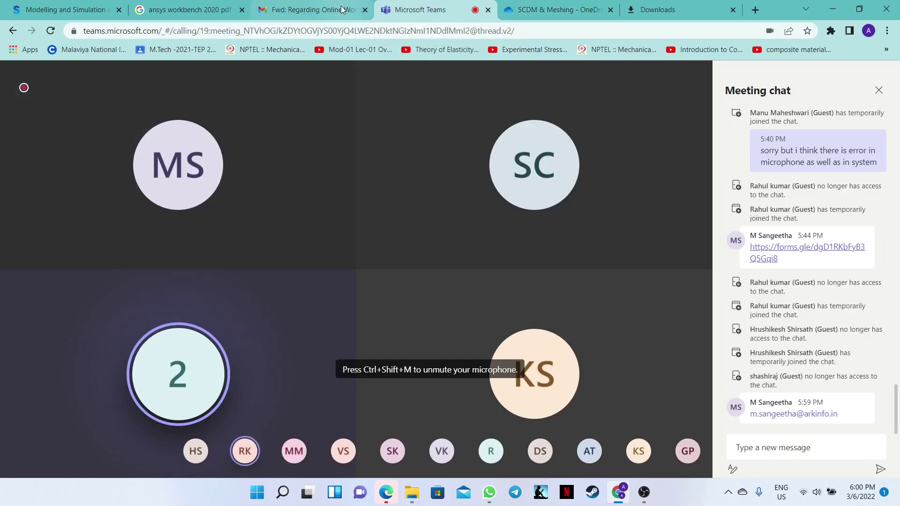
- Copy the feedback form link from the meeting chat and open it in a new browser tab
mouse_move(580, 150)
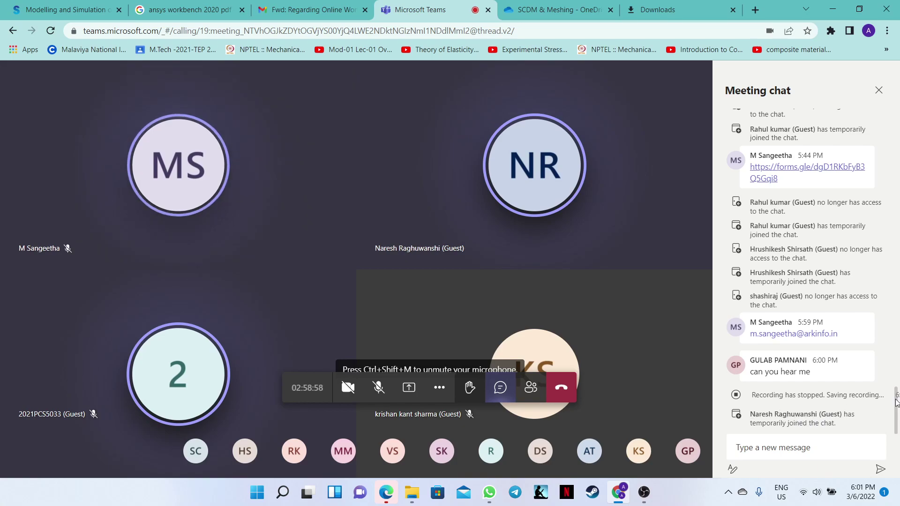
scroll(898, 408, "up", 4)
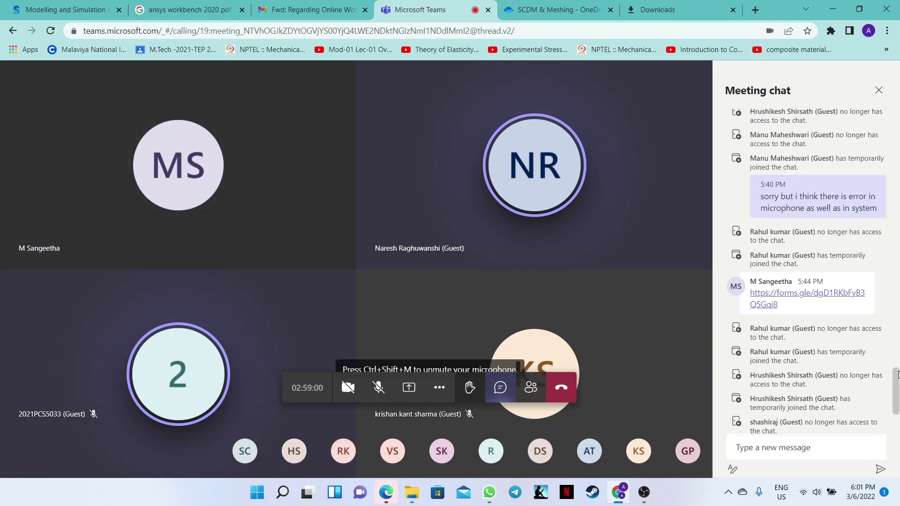
scroll(898, 408, "down", 4)
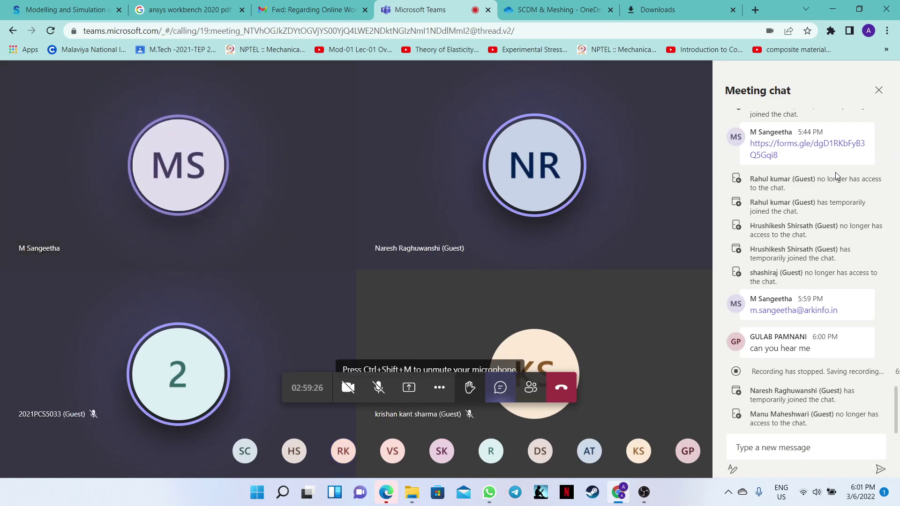
right_click(760, 144)
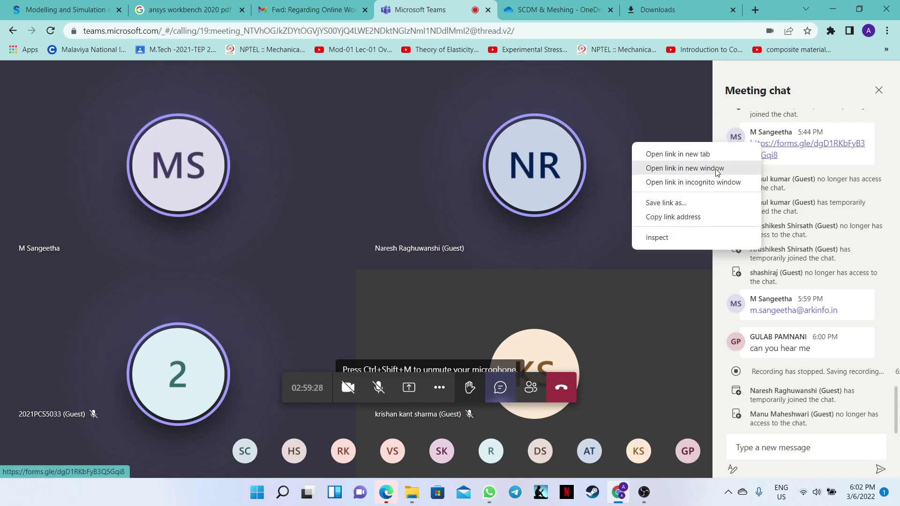
left_click(696, 218)
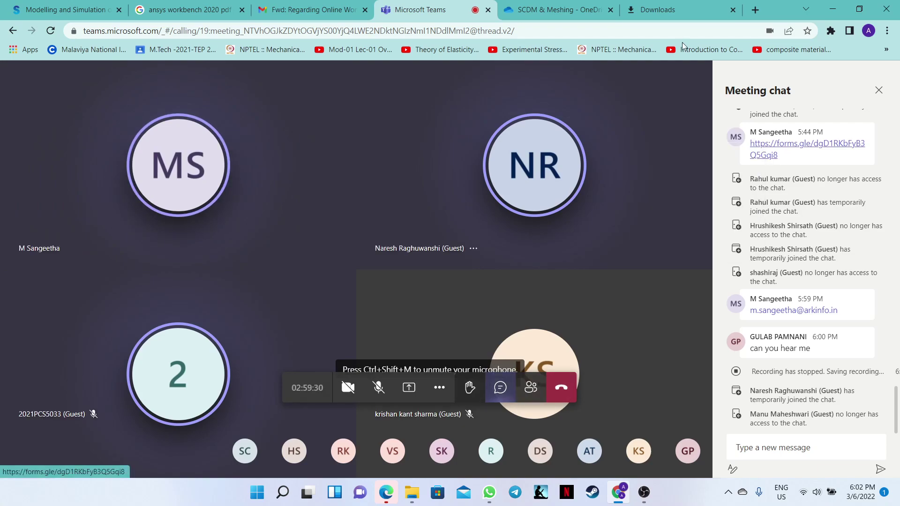
left_click(681, 8)
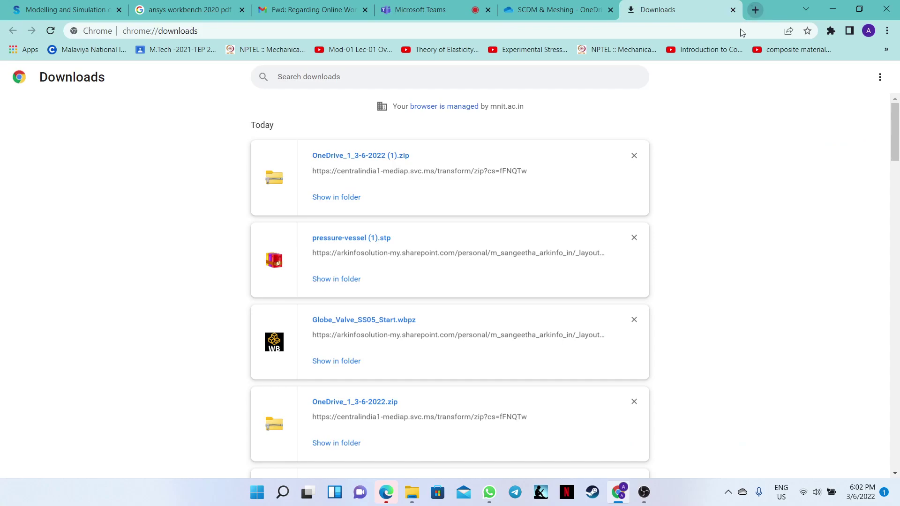
key("ctrl+t")
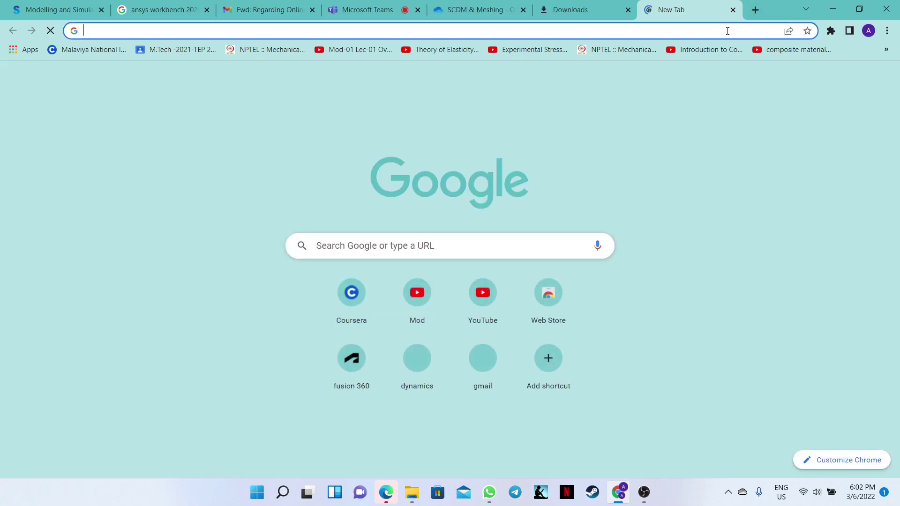
key("ctrl+v")
key("Return")
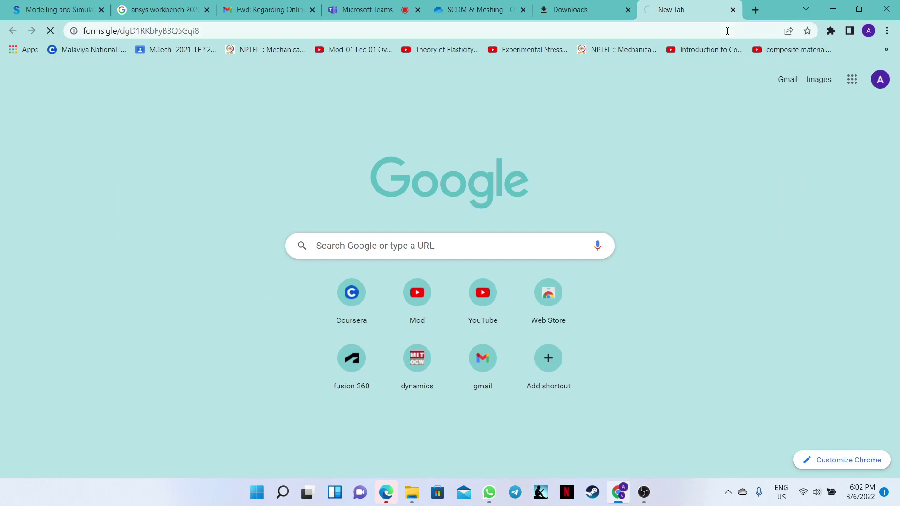
- Return to the Teams meeting, hang up the call and switch to OBS
left_click(491, 6)
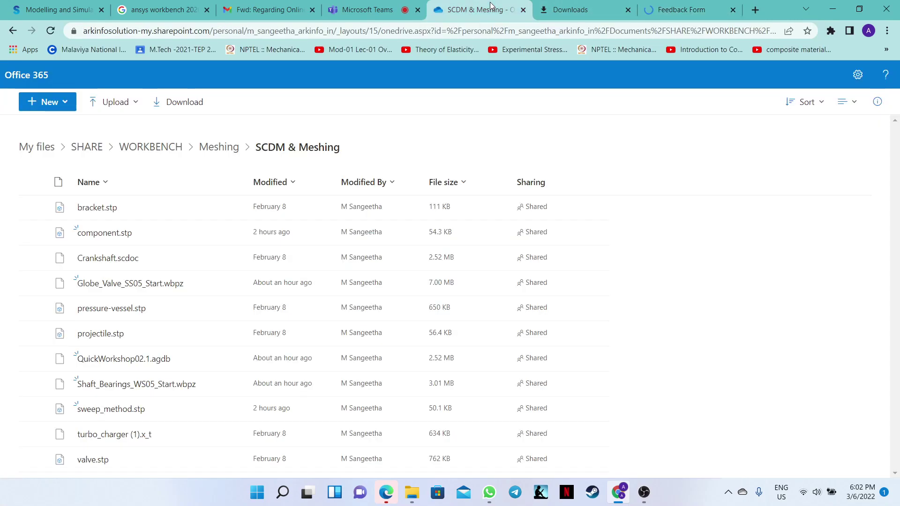
left_click(407, 5)
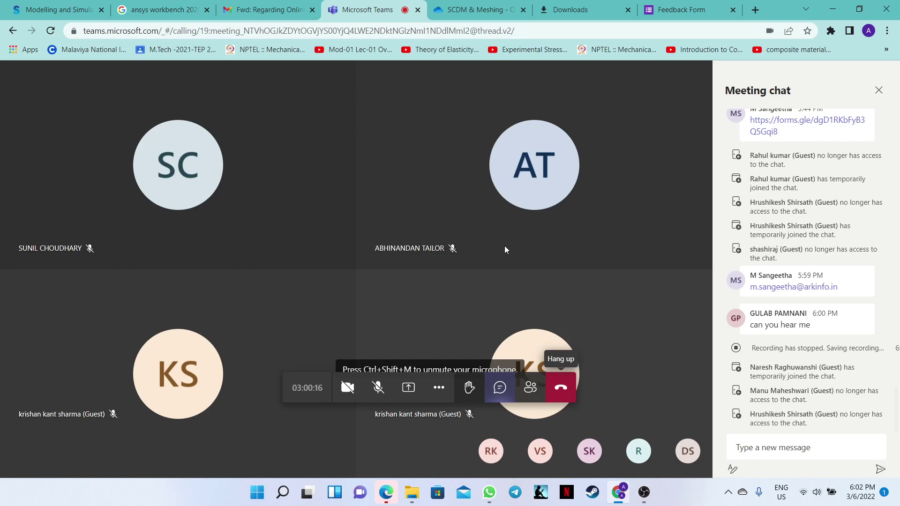
left_click(560, 387)
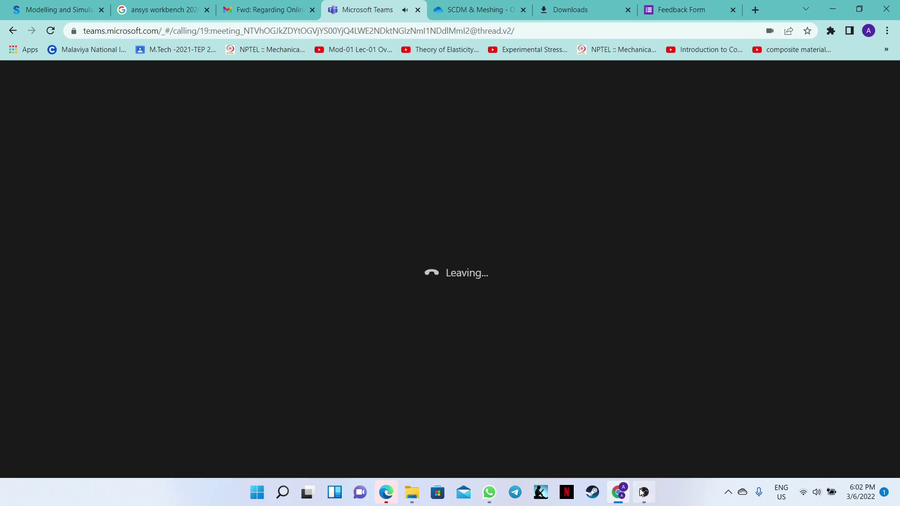
left_click(643, 492)
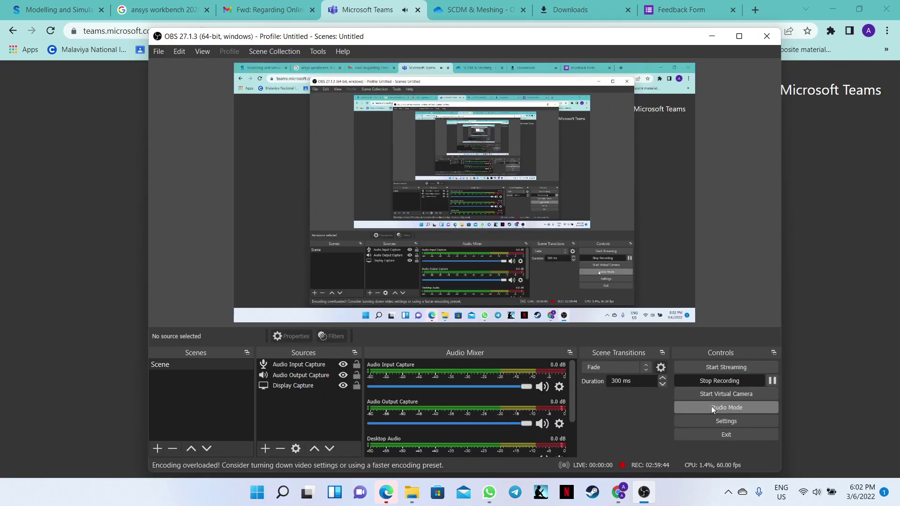